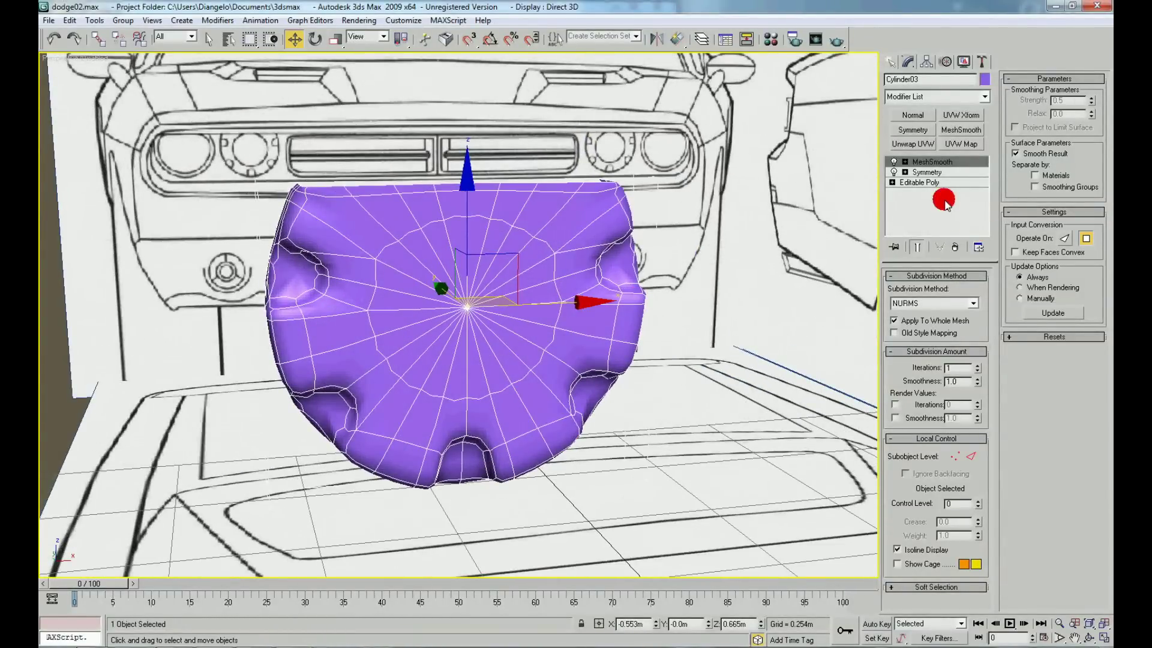
# Return to the bezel's Editable Poly base level in Edge mode and pick a bezel edge.
pyautogui.click(937, 183)
pyautogui.moveTo(522, 326)
pyautogui.keyDown('alt'); pyautogui.mouseDown(button='middle')
pyautogui.moveTo(501, 314)
pyautogui.moveTo(545, 384)
pyautogui.mouseUp(button='middle'); pyautogui.keyUp('alt')
pyautogui.scroll(-5, 545, 384)
pyautogui.rightClick(358, 275)
pyautogui.click(324, 237)
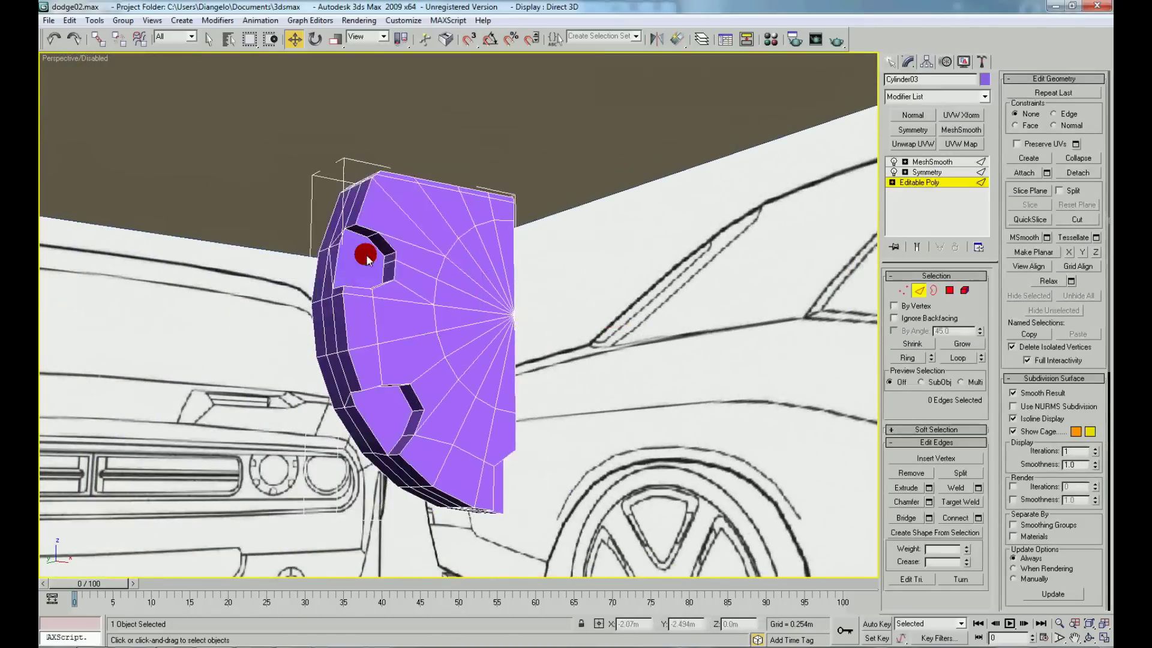
pyautogui.scroll(3, 418, 260)
pyautogui.click(440, 255)
# In Vertex mode, Target Weld the stray vertex near the lower notch onto its neighbour.
pyautogui.scroll(2, 466, 337)
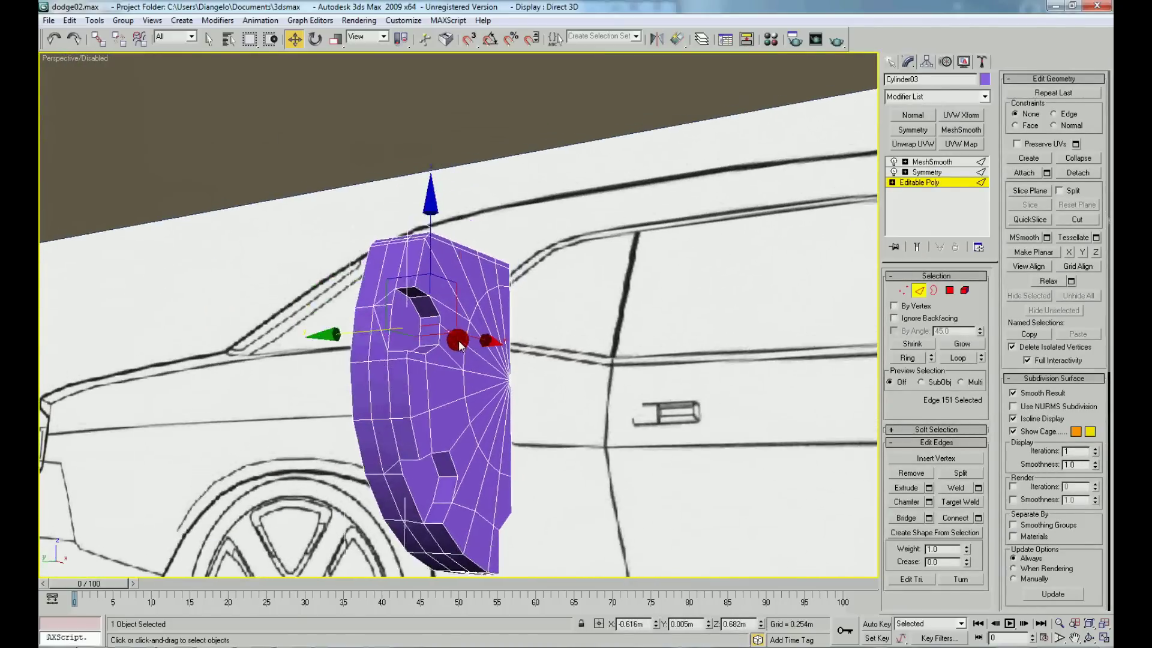
pyautogui.scroll(3, 384, 340)
pyautogui.rightClick(384, 341)
pyautogui.click(330, 313)
pyautogui.scroll(3, 332, 324)
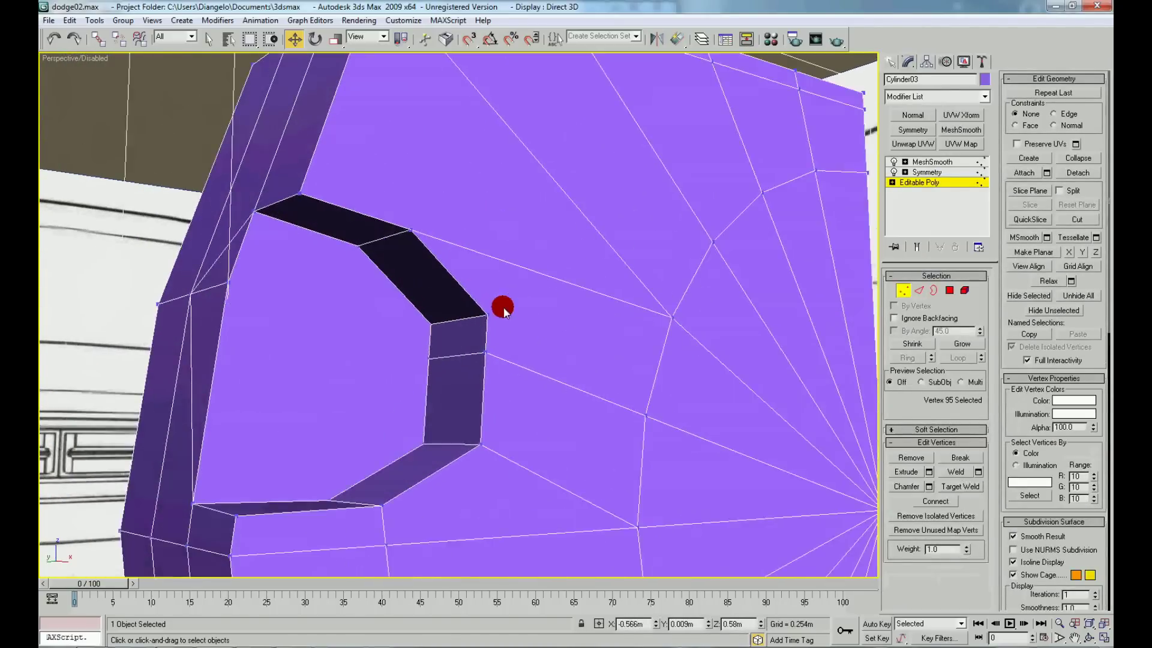
pyautogui.click(949, 487)
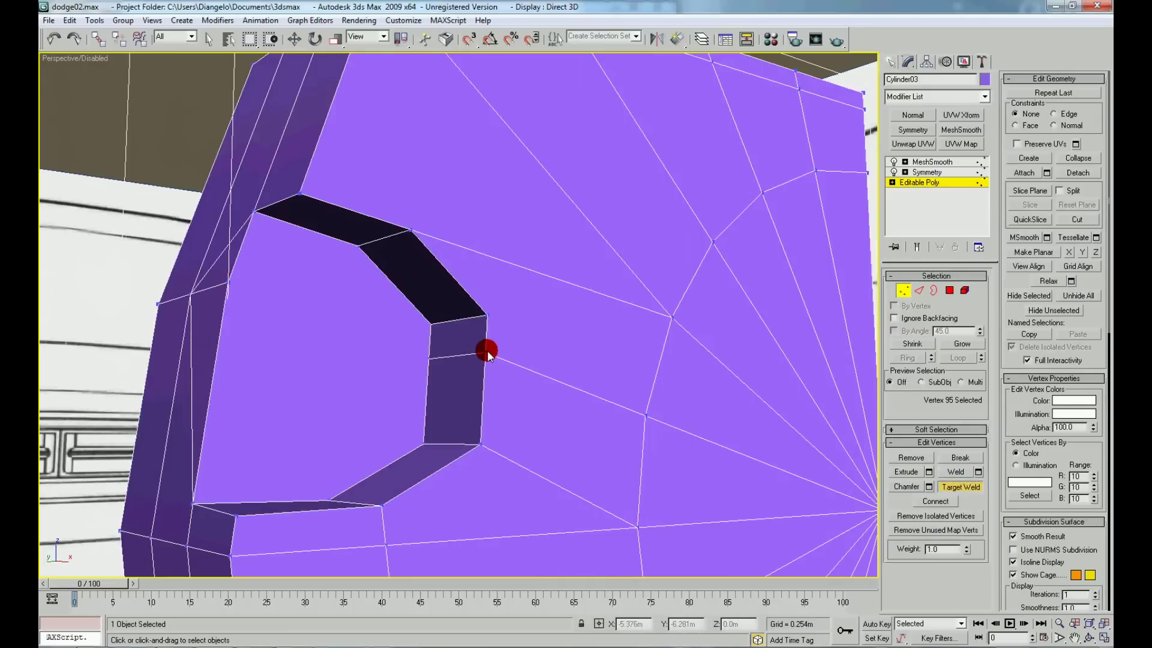
pyautogui.click(430, 328)
# Connect two vertices beside the lower notch with a new edge.
pyautogui.moveTo(469, 386)
pyautogui.keyDown('alt'); pyautogui.mouseDown(button='middle')
pyautogui.moveTo(445, 334)
pyautogui.moveTo(485, 384)
pyautogui.mouseUp(button='middle'); pyautogui.keyUp('alt')
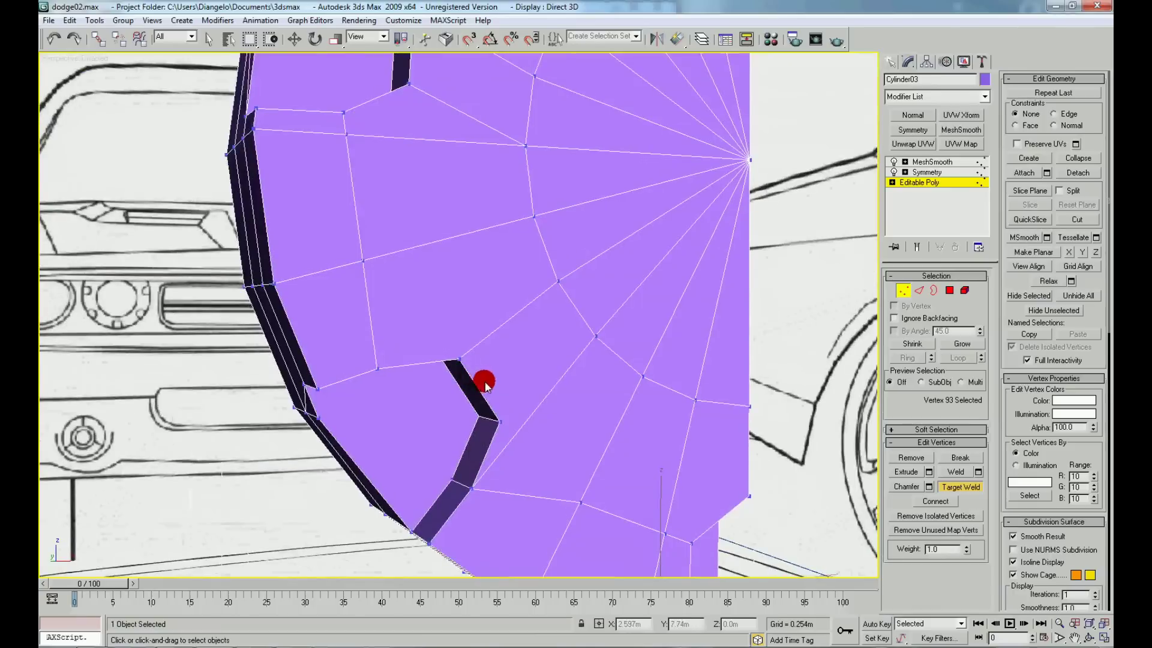
pyautogui.press('w')
pyautogui.click(499, 423)
pyautogui.keyDown('alt'); pyautogui.moveTo(489, 364); pyautogui.dragTo(567, 376, button='middle'); pyautogui.keyUp('alt')
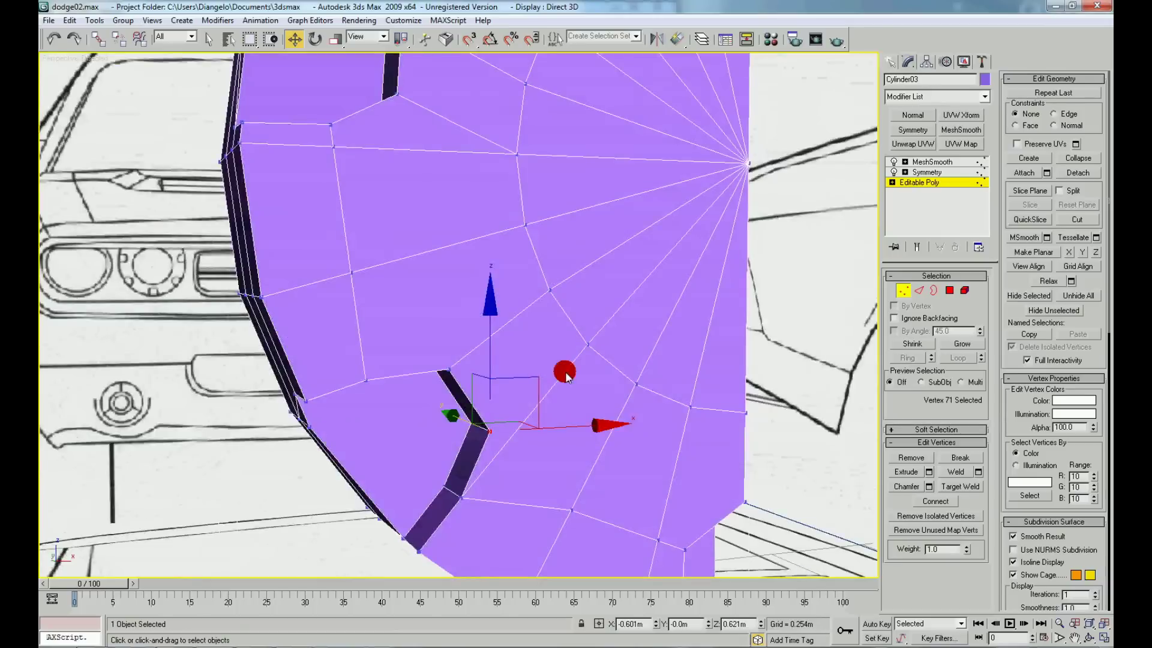
pyautogui.keyDown('ctrl'); pyautogui.click(588, 343); pyautogui.keyUp('ctrl')
pyautogui.click(935, 501)
pyautogui.rightClick(545, 448)
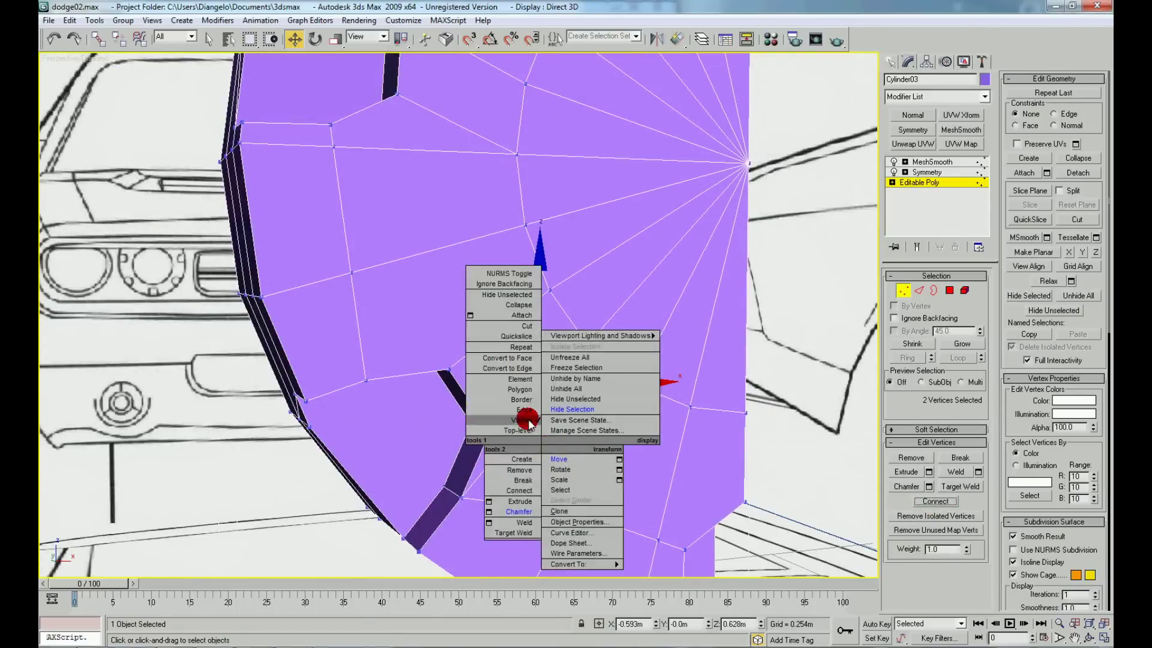
pyautogui.click(532, 422)
# Ring-select the bezel's outer-rim edges and Connect them with 2 segments, pinch 79.
pyautogui.click(469, 477)
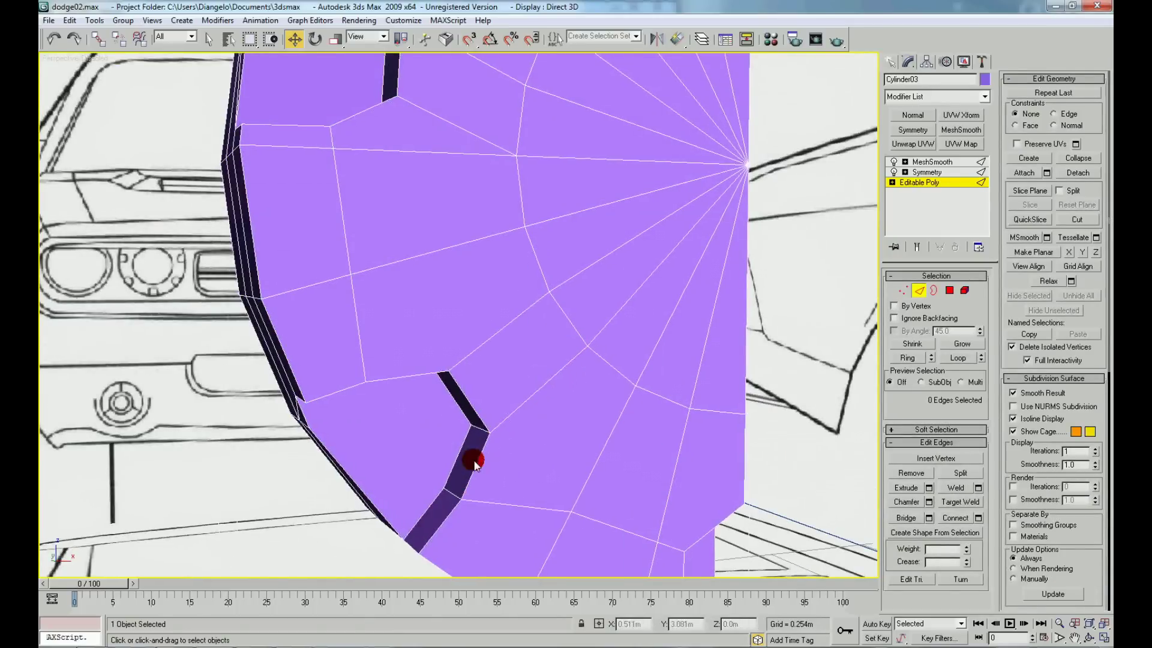
pyautogui.scroll(-5, 425, 399)
pyautogui.moveTo(424, 398)
pyautogui.keyDown('alt'); pyautogui.mouseDown(button='middle')
pyautogui.moveTo(423, 382)
pyautogui.moveTo(502, 424)
pyautogui.mouseUp(button='middle'); pyautogui.keyUp('alt')
pyautogui.scroll(4, 531, 299)
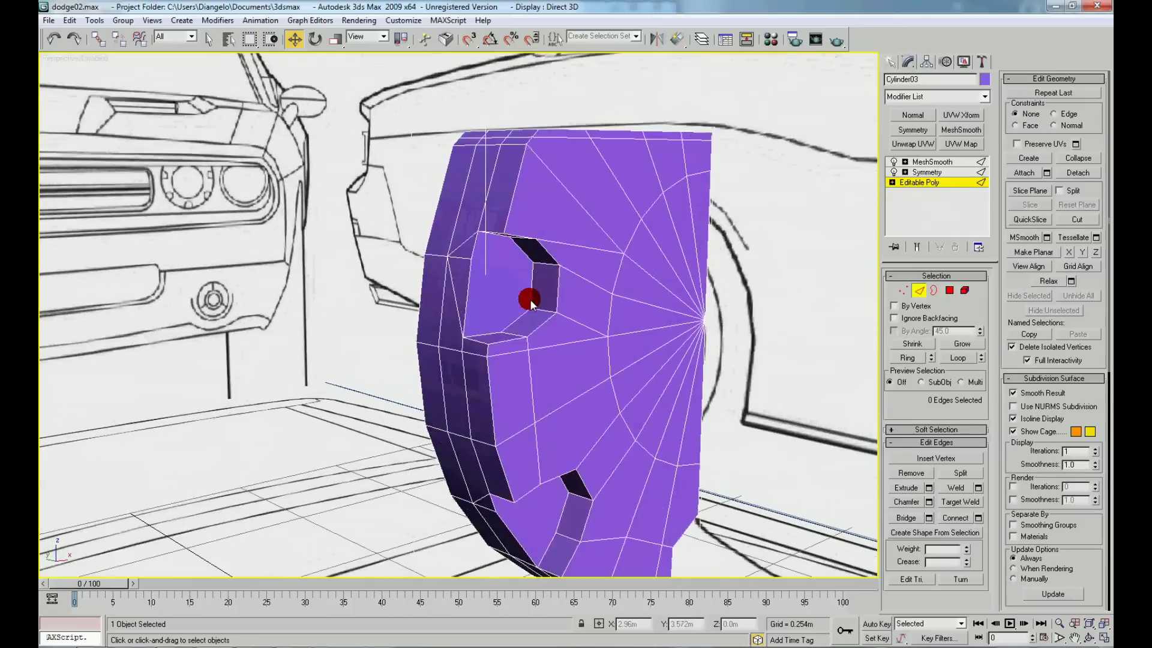
pyautogui.click(480, 342)
pyautogui.click(902, 358)
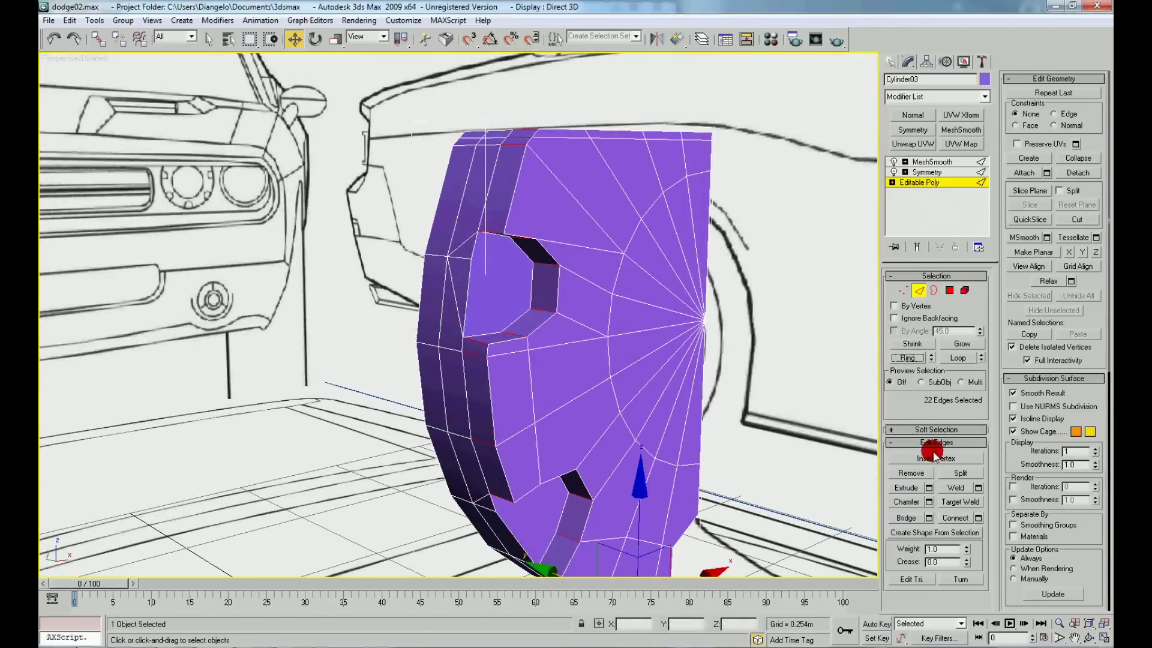
pyautogui.click(978, 518)
pyautogui.click(716, 408)
pyautogui.moveTo(798, 412); pyautogui.dragTo(804, 351)
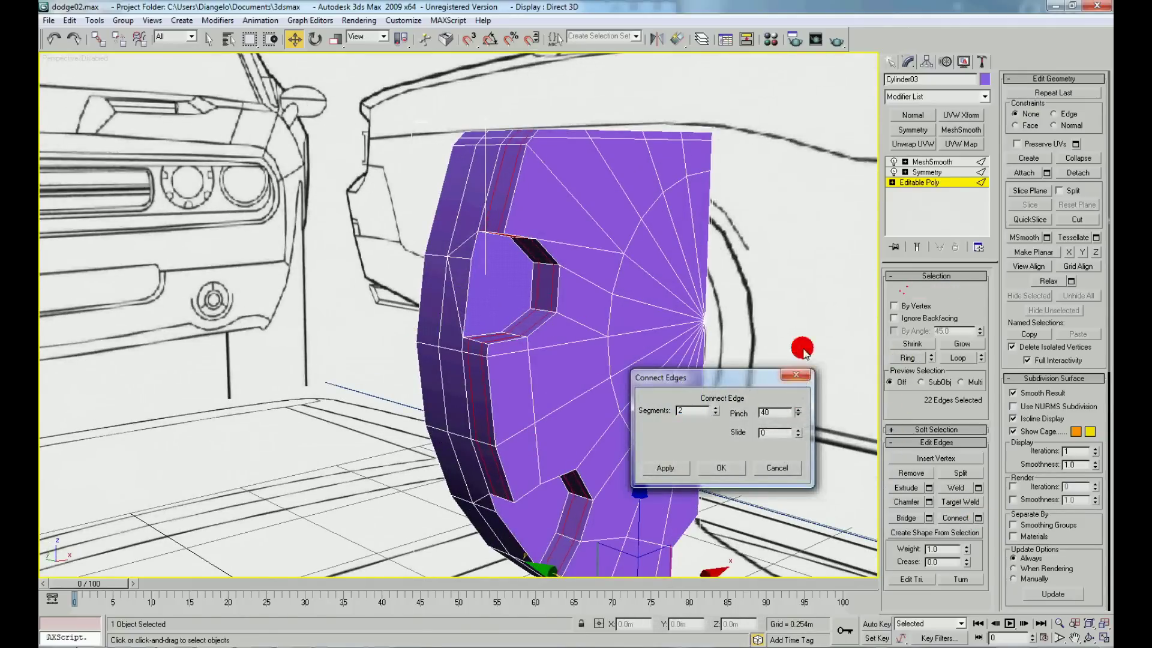
pyautogui.click(721, 467)
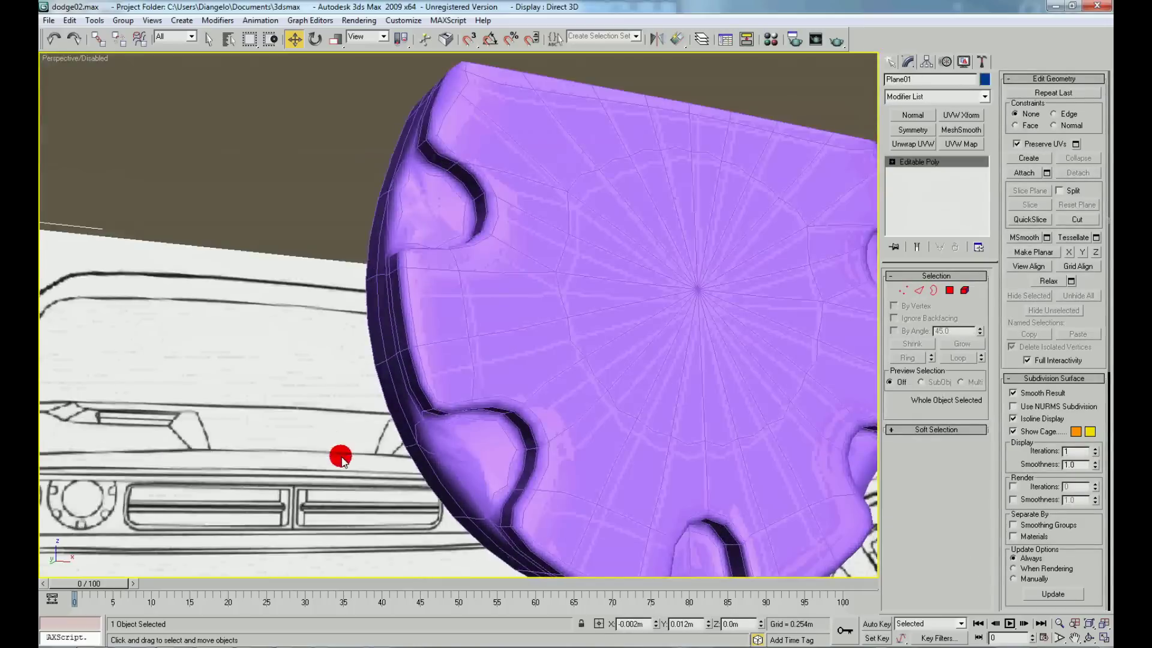
pyautogui.scroll(-5, 341, 457)
pyautogui.moveTo(311, 465)
pyautogui.keyDown('alt'); pyautogui.mouseDown(button='middle')
pyautogui.moveTo(298, 470)
pyautogui.moveTo(394, 472)
pyautogui.mouseUp(button='middle'); pyautogui.keyUp('alt')
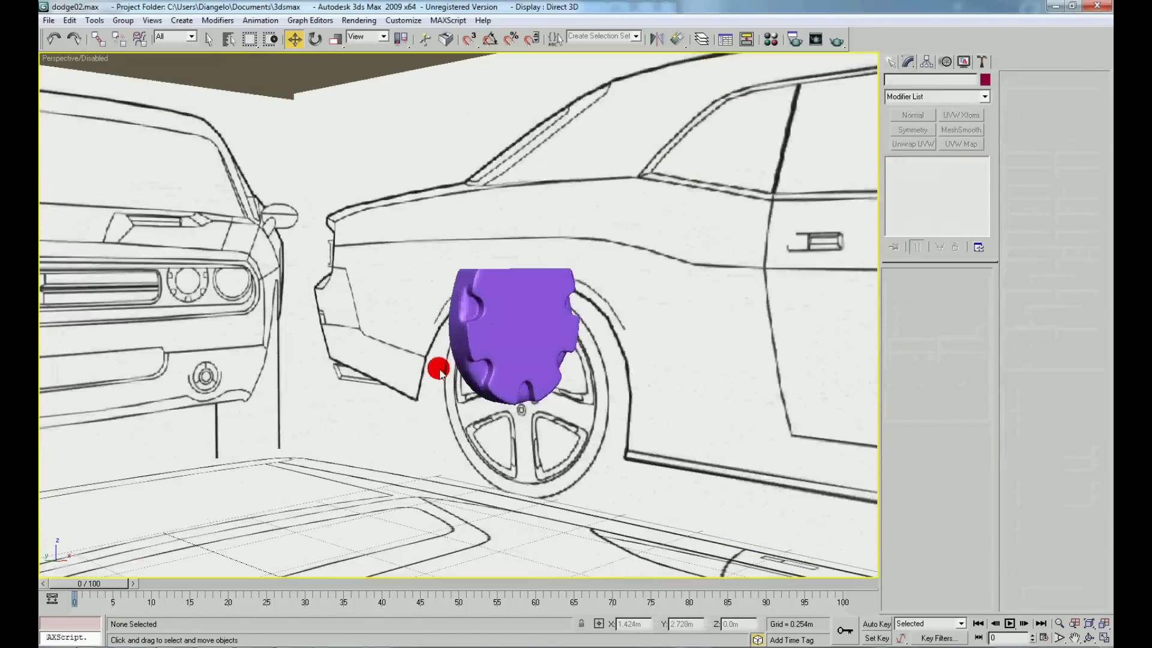
# On Cylinder03's Editable Poly, select the recessed center cap polygons.
pyautogui.click(440, 370)
pyautogui.click(933, 183)
pyautogui.scroll(5, 522, 336)
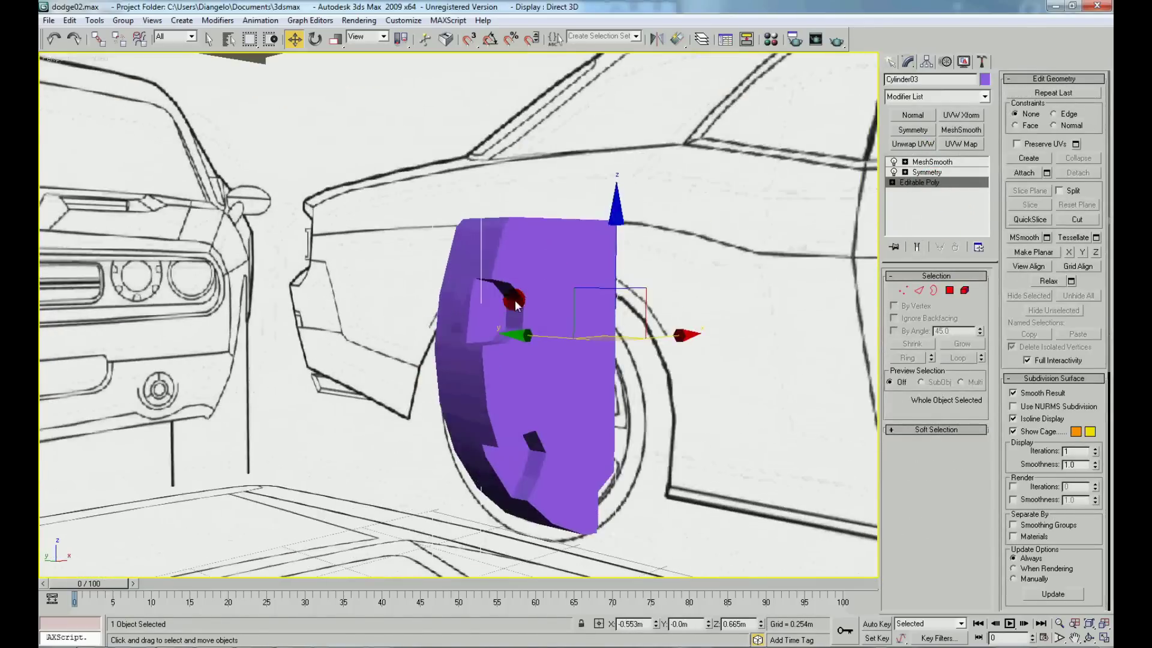
pyautogui.moveTo(504, 336)
pyautogui.keyDown('alt'); pyautogui.mouseDown(button='middle')
pyautogui.moveTo(533, 342)
pyautogui.moveTo(510, 308)
pyautogui.mouseUp(button='middle'); pyautogui.keyUp('alt')
pyautogui.scroll(3, 533, 342)
pyautogui.rightClick(510, 309)
pyautogui.click(488, 252)
pyautogui.click(477, 288)
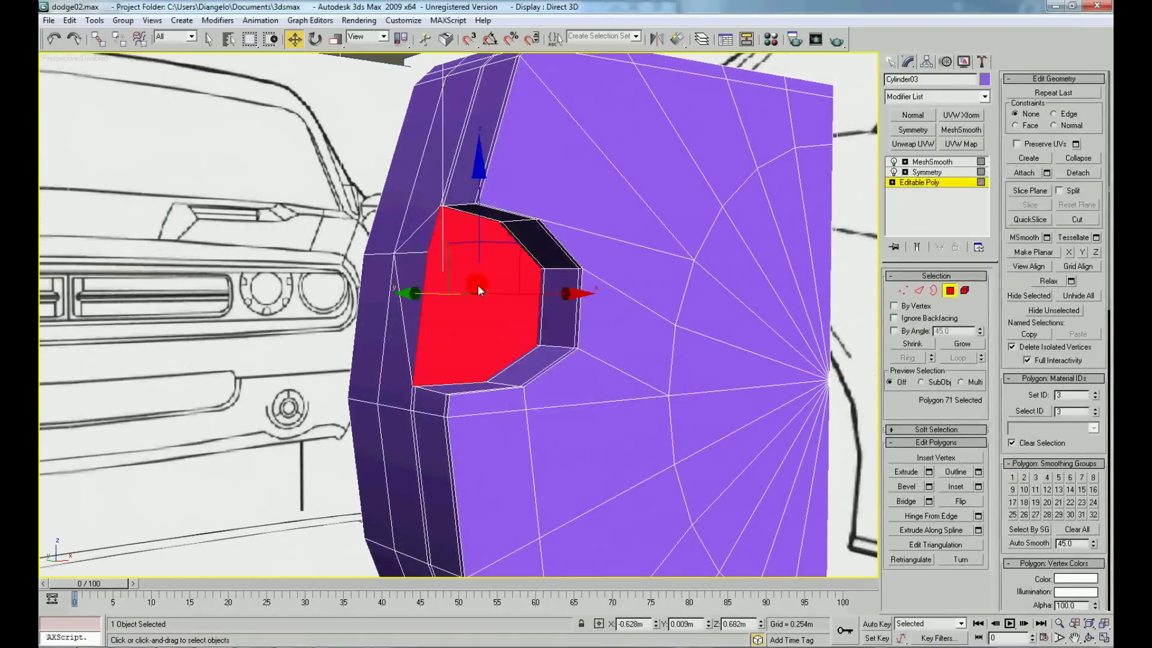
pyautogui.scroll(-5, 477, 291)
pyautogui.keyDown('ctrl'); pyautogui.click(398, 304); pyautogui.keyUp('ctrl')
pyautogui.keyDown('alt'); pyautogui.moveTo(399, 304); pyautogui.dragTo(506, 375, button='middle'); pyautogui.keyUp('alt')
pyautogui.keyDown('ctrl'); pyautogui.click(486, 360); pyautogui.keyUp('ctrl')
pyautogui.scroll(3, 548, 378)
pyautogui.click(888, 383)
# In Vertex mode, cut a new edge from the notch corner down to the bottom edge.
pyautogui.rightClick(515, 308)
pyautogui.click(507, 288)
pyautogui.scroll(3, 493, 282)
pyautogui.moveTo(494, 282)
pyautogui.keyDown('alt'); pyautogui.mouseDown(button='middle')
pyautogui.moveTo(603, 244)
pyautogui.moveTo(568, 269)
pyautogui.mouseUp(button='middle'); pyautogui.keyUp('alt')
pyautogui.click(1077, 219)
pyautogui.scroll(3, 488, 279)
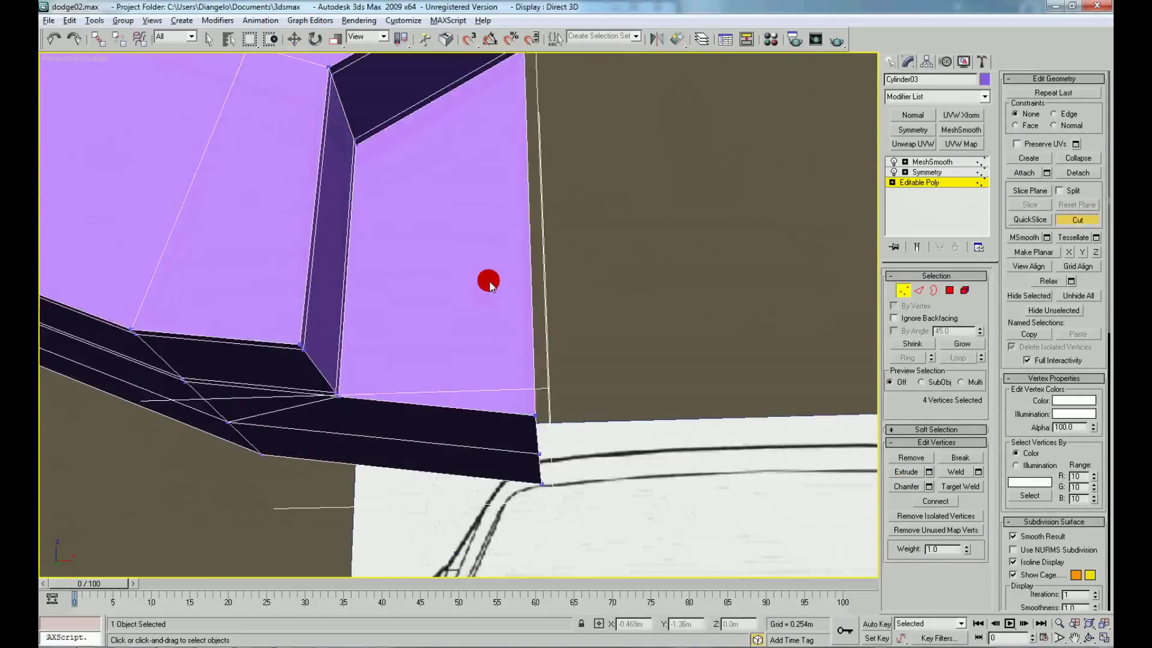
pyautogui.scroll(-1, 489, 279)
pyautogui.click(546, 79)
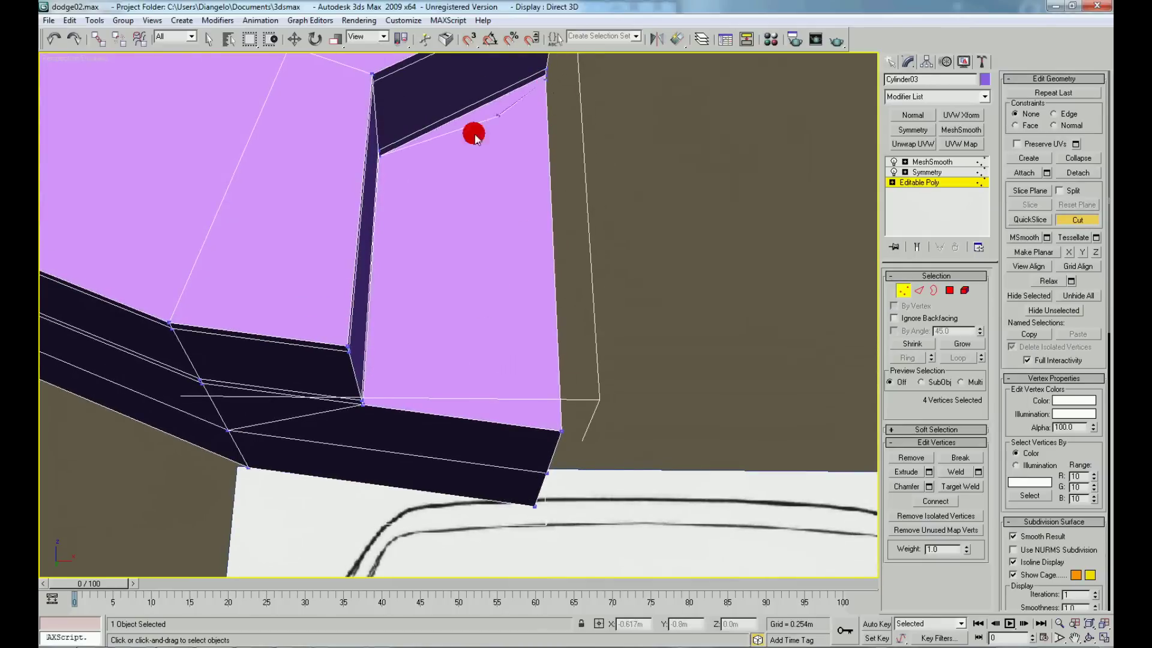
pyautogui.click(392, 159)
pyautogui.click(372, 405)
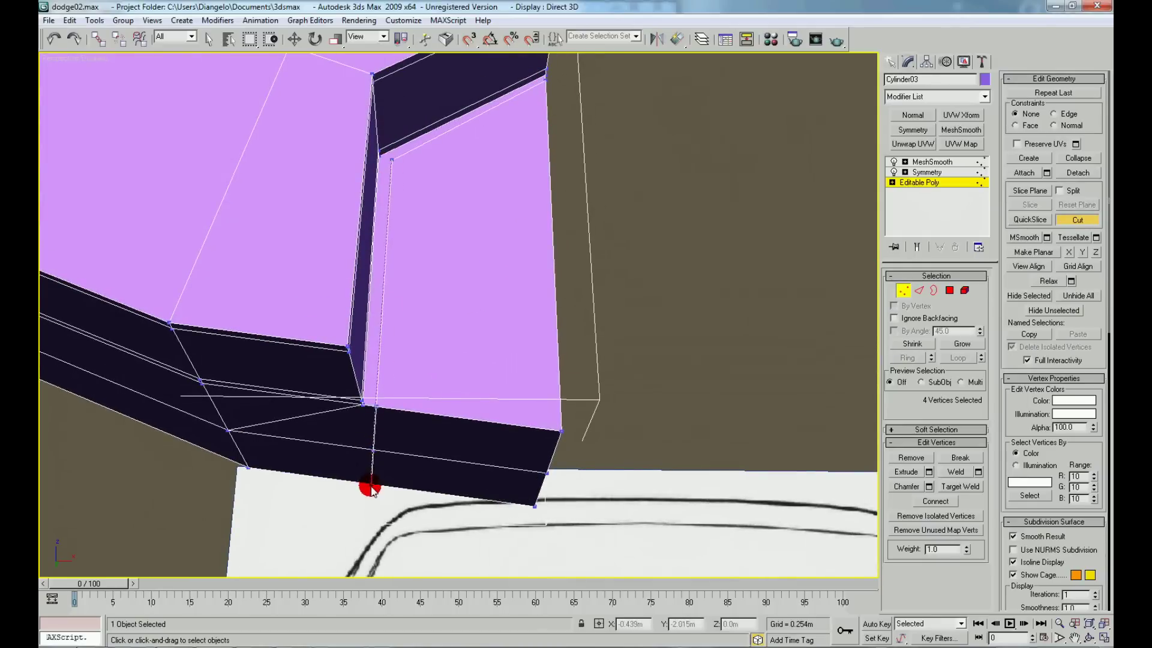
pyautogui.click(375, 405)
pyautogui.click(378, 484)
pyautogui.rightClick(398, 270)
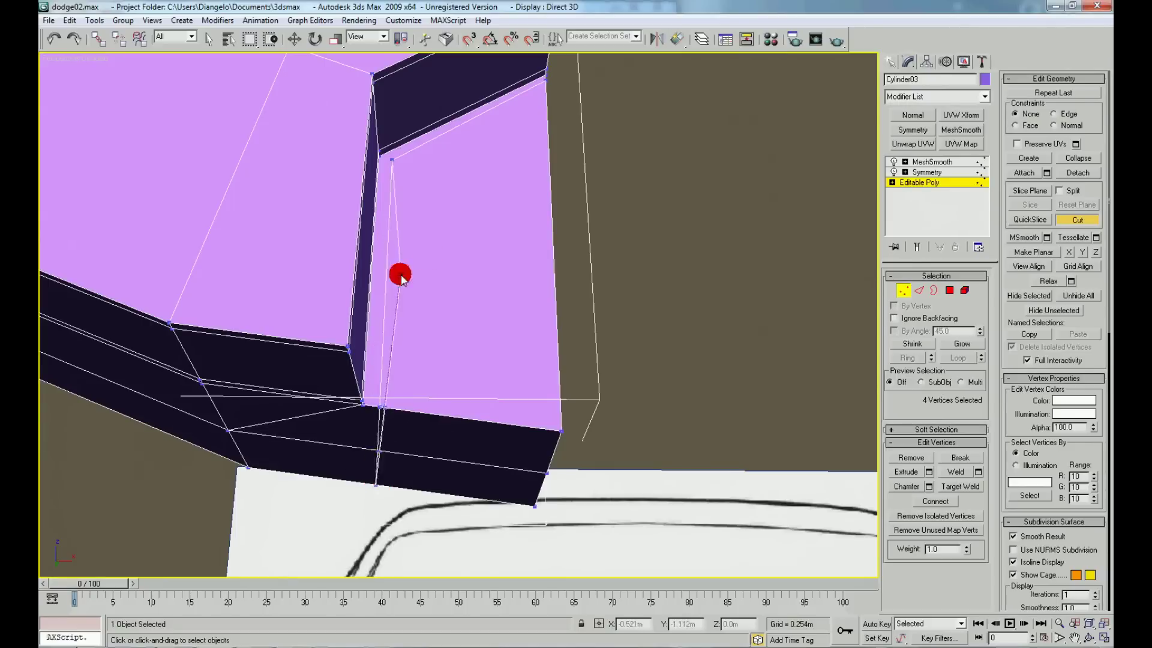
# Connect two notch-corner vertices and preview the smoothed bezel with Show End Result.
pyautogui.click(382, 161)
pyautogui.keyDown('ctrl'); pyautogui.click(395, 160); pyautogui.keyUp('ctrl')
pyautogui.click(934, 501)
pyautogui.click(917, 247)
pyautogui.moveTo(654, 337)
pyautogui.keyDown('alt'); pyautogui.mouseDown(button='middle')
pyautogui.moveTo(624, 351)
pyautogui.moveTo(601, 390)
pyautogui.moveTo(633, 369)
pyautogui.mouseUp(button='middle'); pyautogui.keyUp('alt')
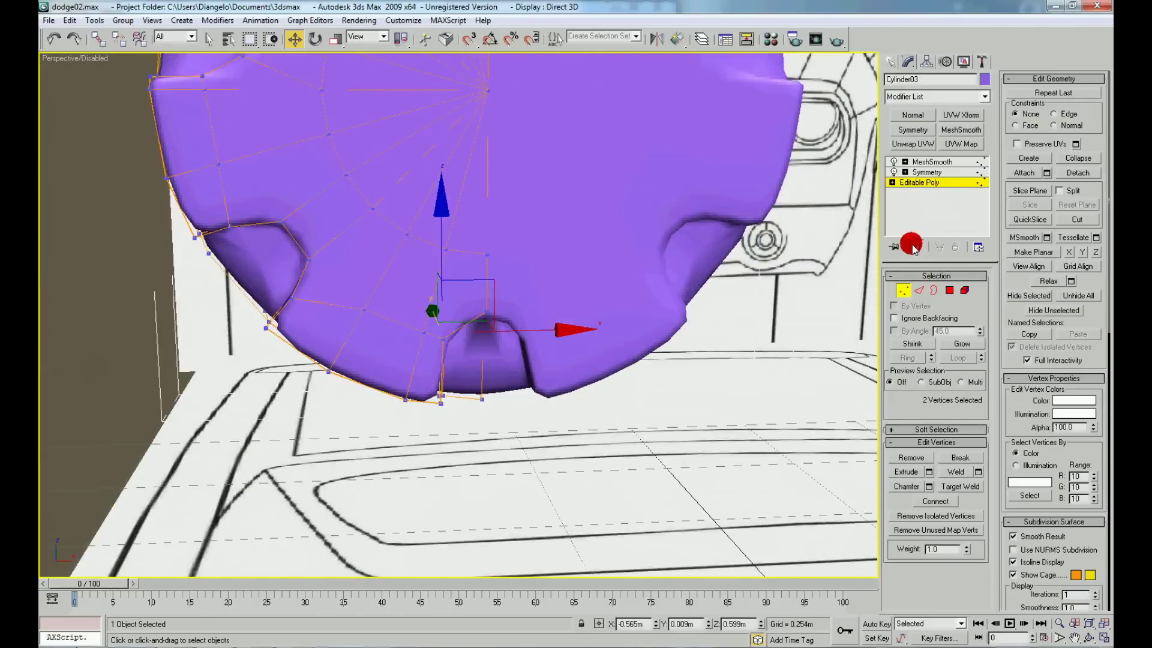
# Hide the smoothed result and move the opening's corner vertex up and left.
pyautogui.click(913, 249)
pyautogui.moveTo(373, 360)
pyautogui.keyDown('alt'); pyautogui.mouseDown(button='middle')
pyautogui.moveTo(566, 399)
pyautogui.moveTo(542, 381)
pyautogui.mouseUp(button='middle'); pyautogui.keyUp('alt')
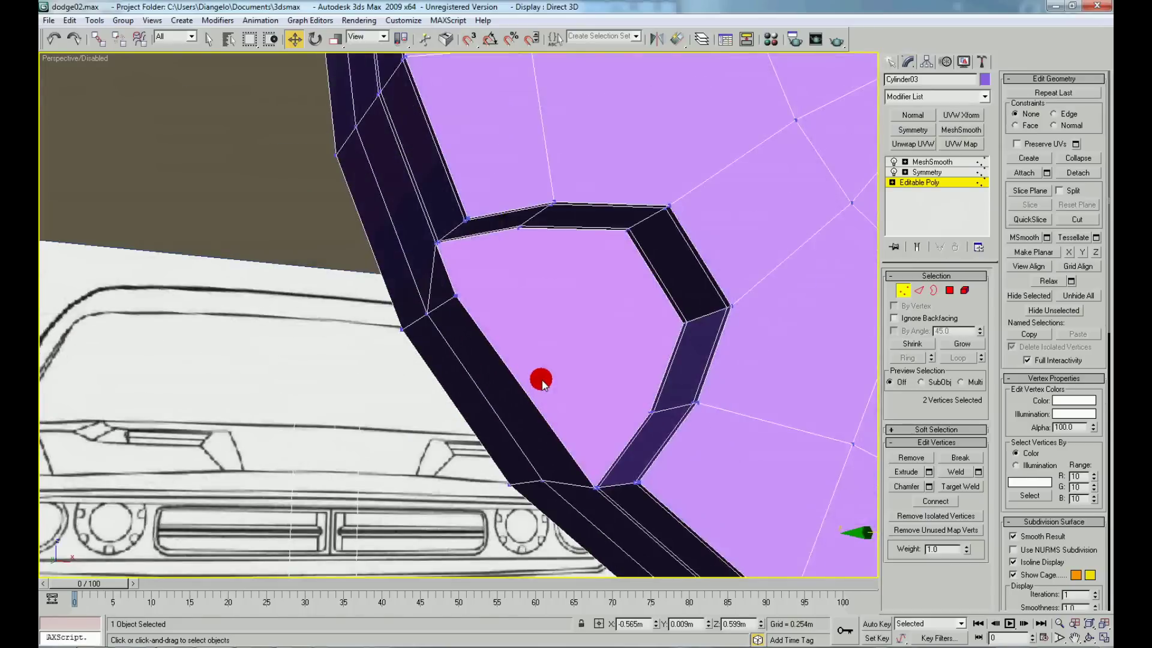
pyautogui.scroll(3, 542, 382)
pyautogui.click(1076, 226)
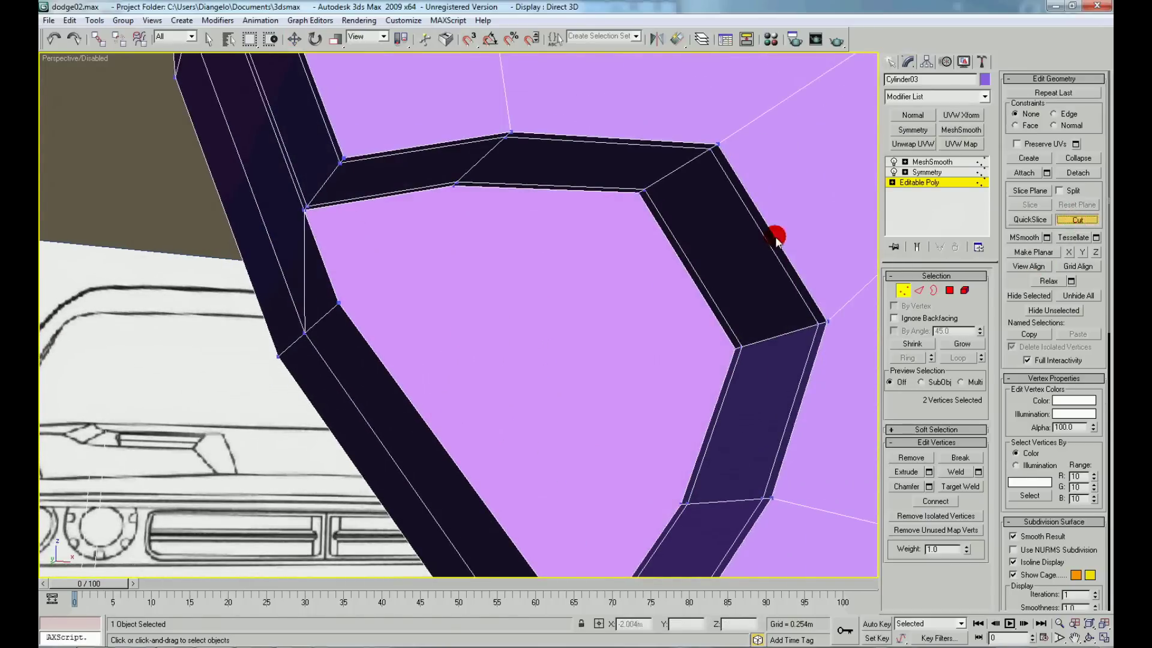
pyautogui.moveTo(315, 301); pyautogui.dragTo(364, 245, button='middle')
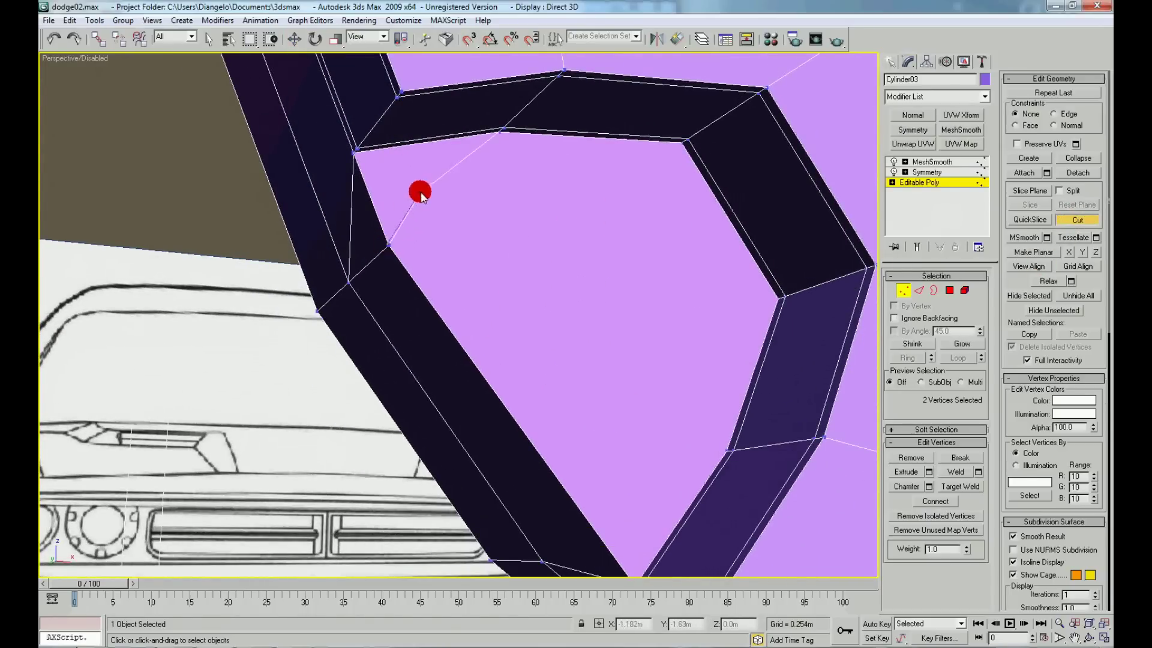
pyautogui.press('w')
pyautogui.click(391, 245)
pyautogui.moveTo(427, 231); pyautogui.dragTo(404, 141)
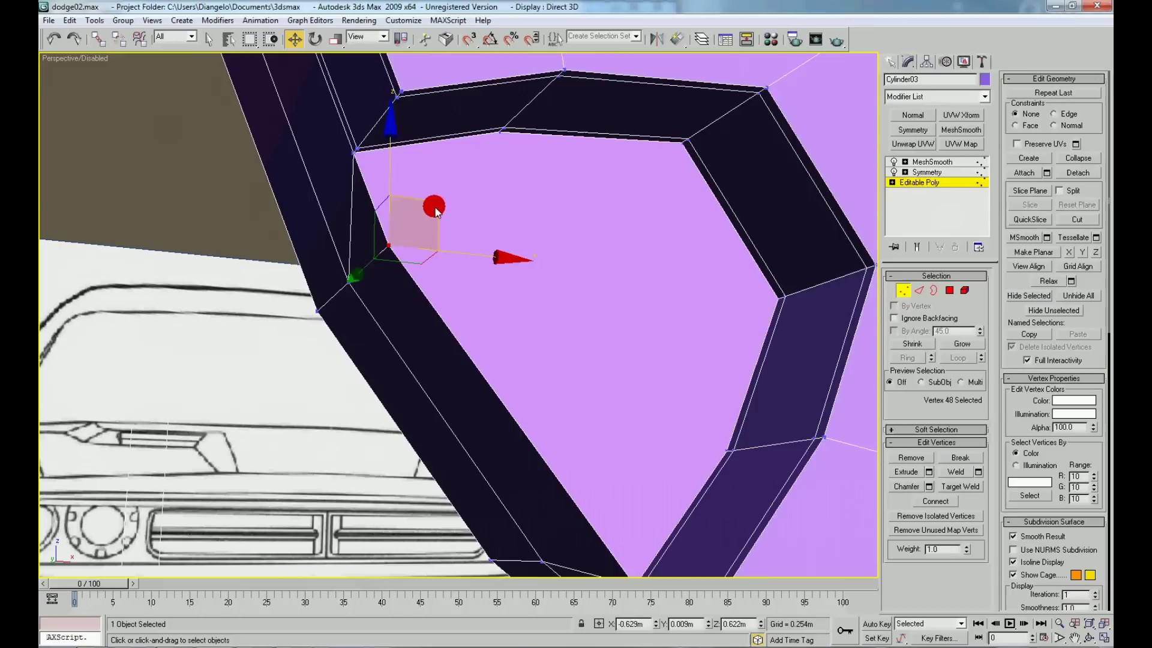
# Cut a new edge path from the corner vertex along the opening's top and right side.
pyautogui.click(1075, 211)
pyautogui.click(364, 175)
pyautogui.click(501, 147)
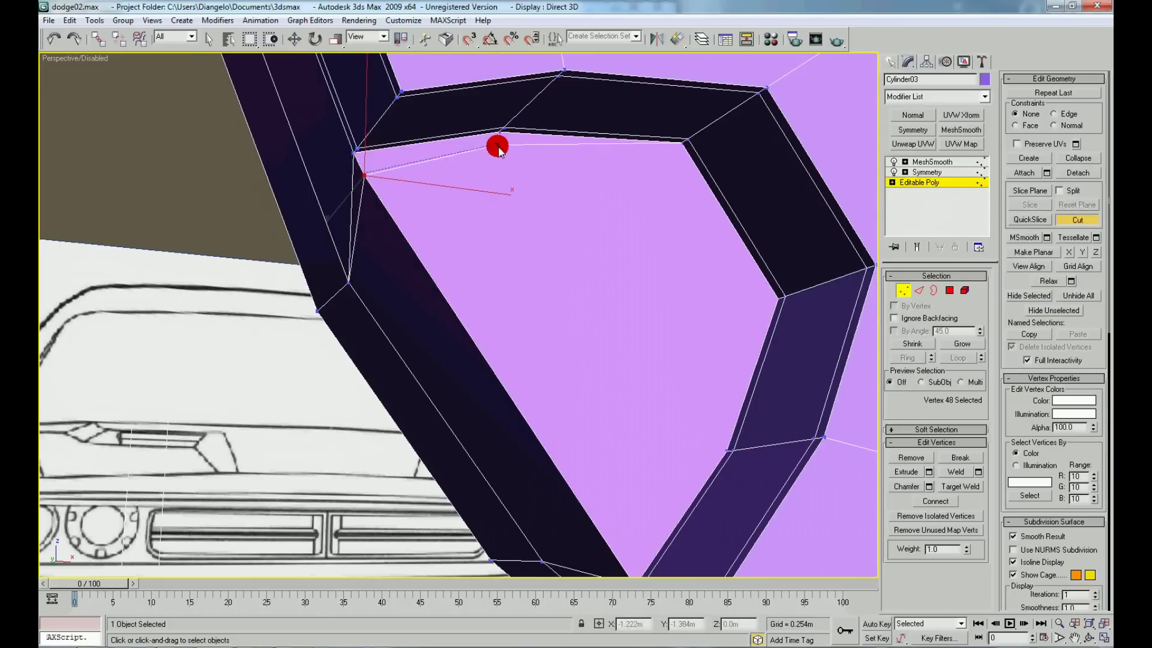
pyautogui.click(665, 156)
pyautogui.click(757, 292)
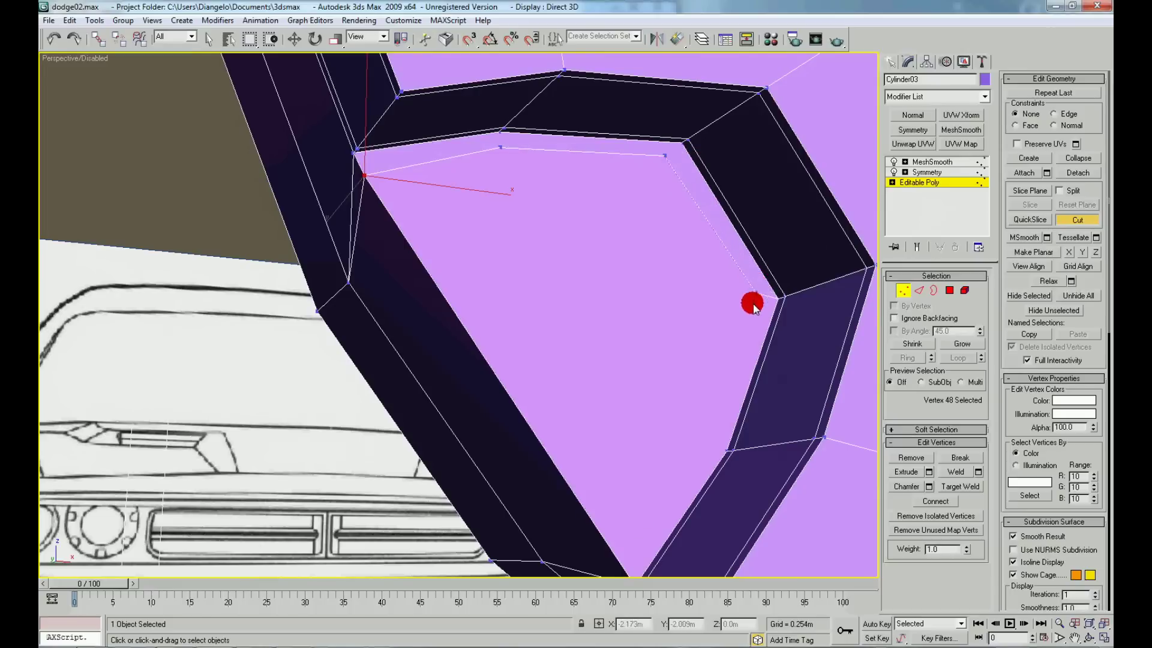
pyautogui.click(714, 440)
pyautogui.click(613, 549)
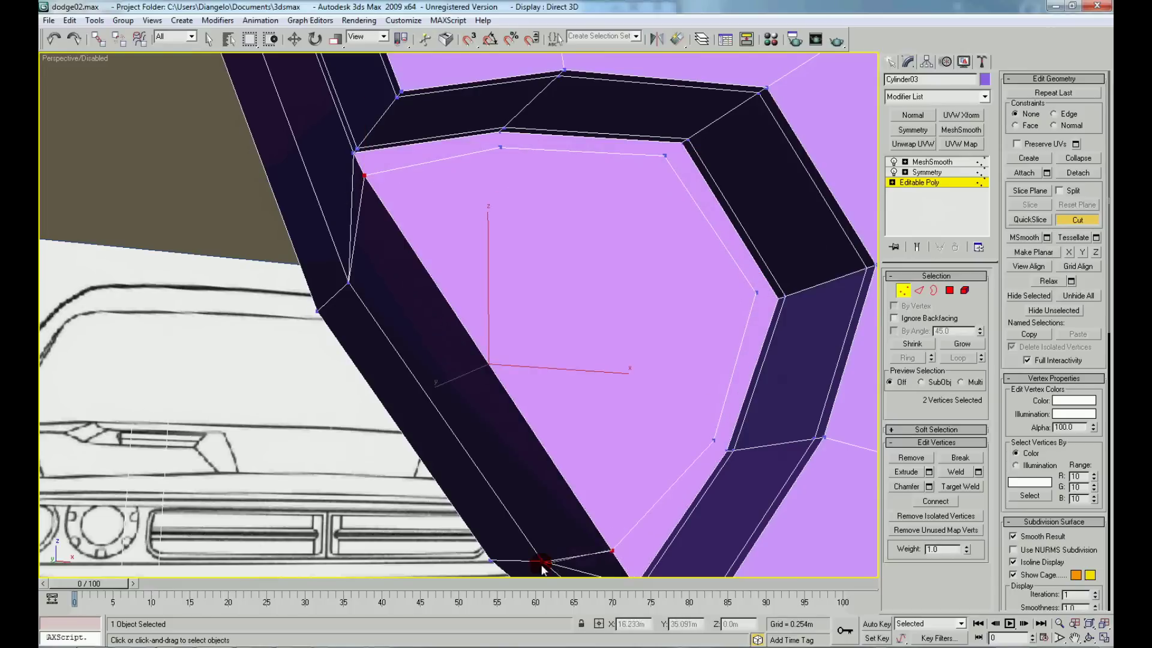
pyautogui.rightClick(543, 566)
pyautogui.press('w')
# Connect vertices of the new inner loop near the opening with a new edge.
pyautogui.click(714, 440)
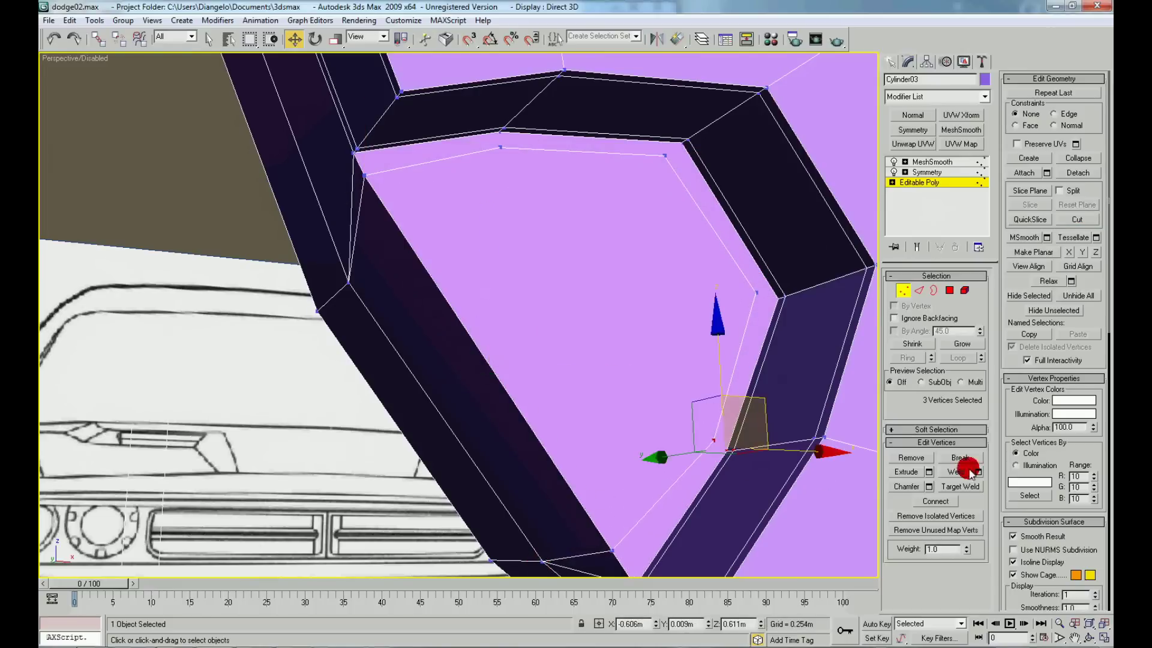
pyautogui.moveTo(720, 270); pyautogui.dragTo(939, 426)
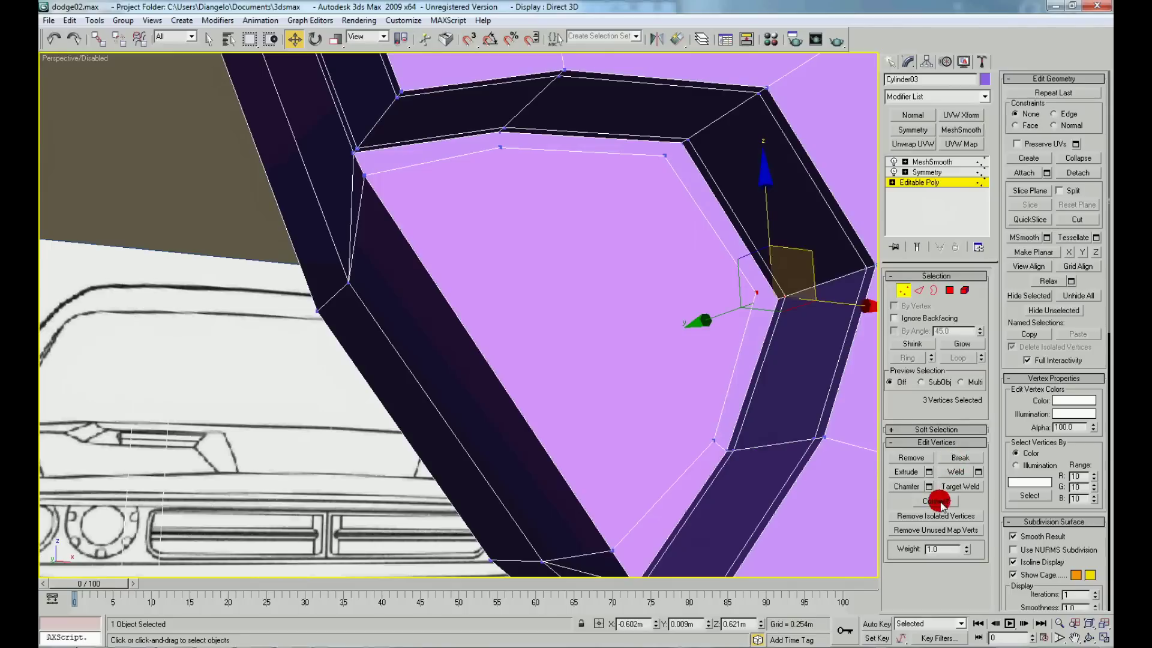
pyautogui.click(913, 451)
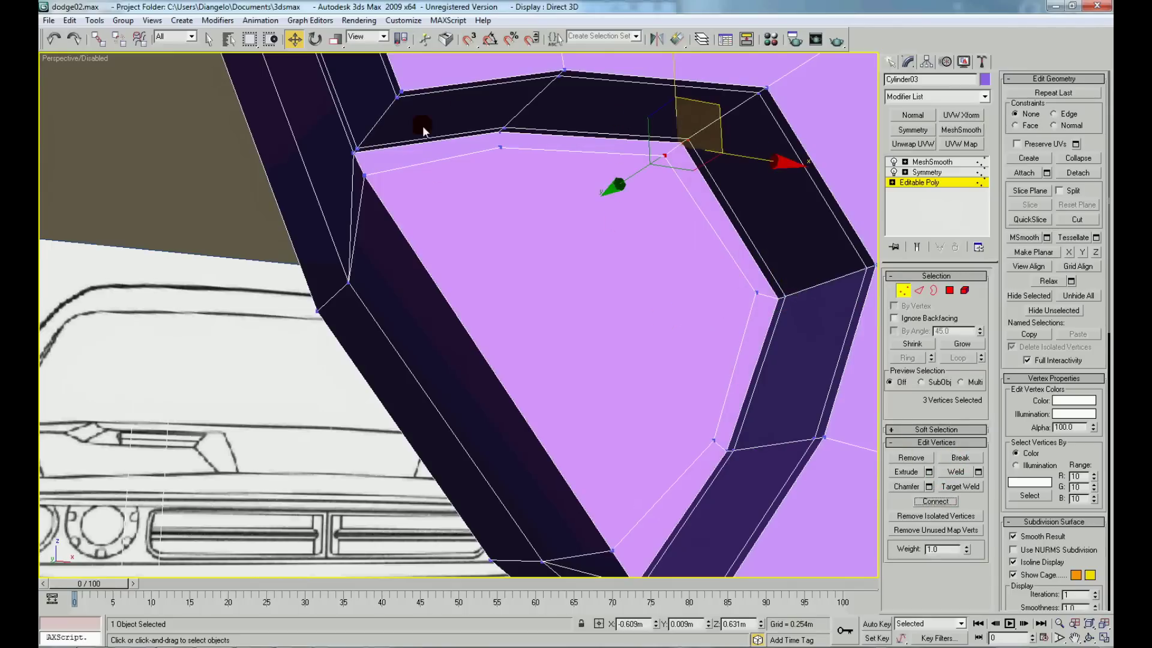
pyautogui.click(912, 502)
pyautogui.click(600, 320)
pyautogui.moveTo(600, 319)
pyautogui.keyDown('alt'); pyautogui.mouseDown(button='middle')
pyautogui.moveTo(458, 224)
pyautogui.moveTo(465, 273)
pyautogui.moveTo(506, 314)
pyautogui.moveTo(458, 276)
pyautogui.moveTo(454, 251)
pyautogui.mouseUp(button='middle'); pyautogui.keyUp('alt')
# Cut a new edge path from the opening's corner vertex down toward the lower edge.
pyautogui.click(468, 208)
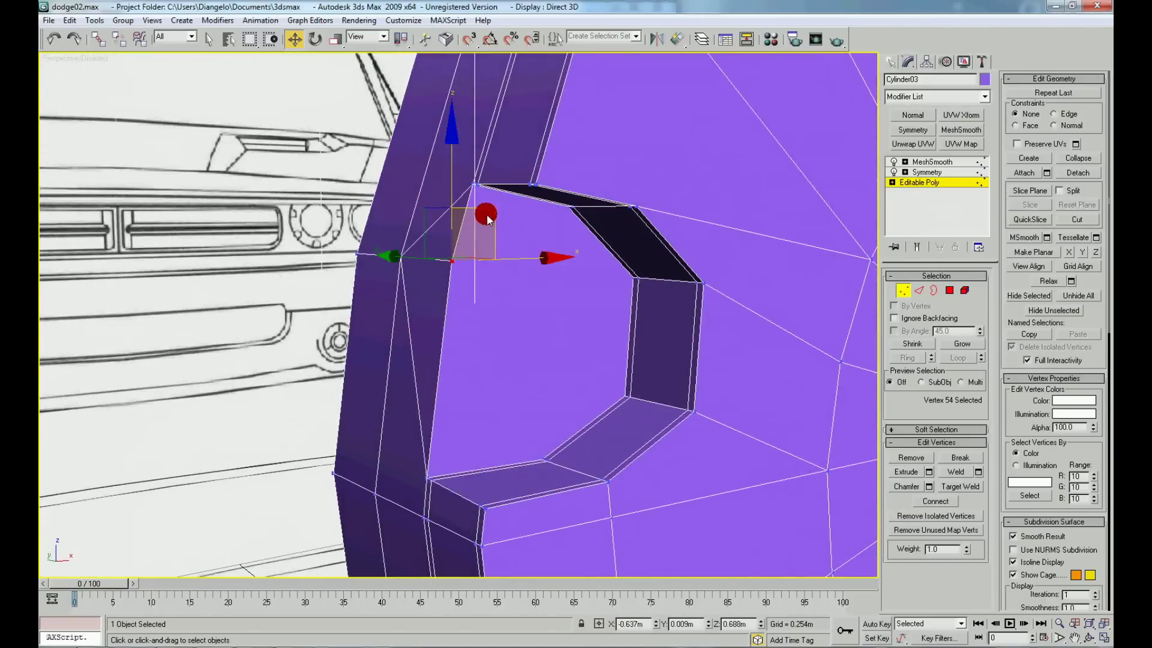
pyautogui.click(1078, 219)
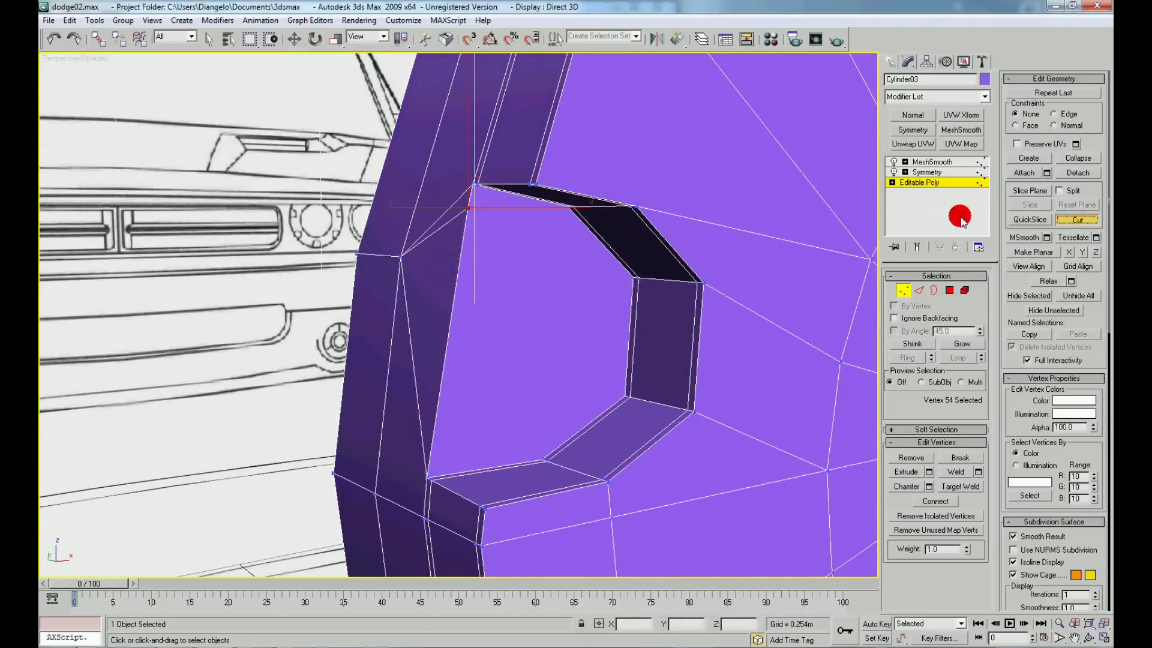
pyautogui.click(468, 208)
pyautogui.click(562, 224)
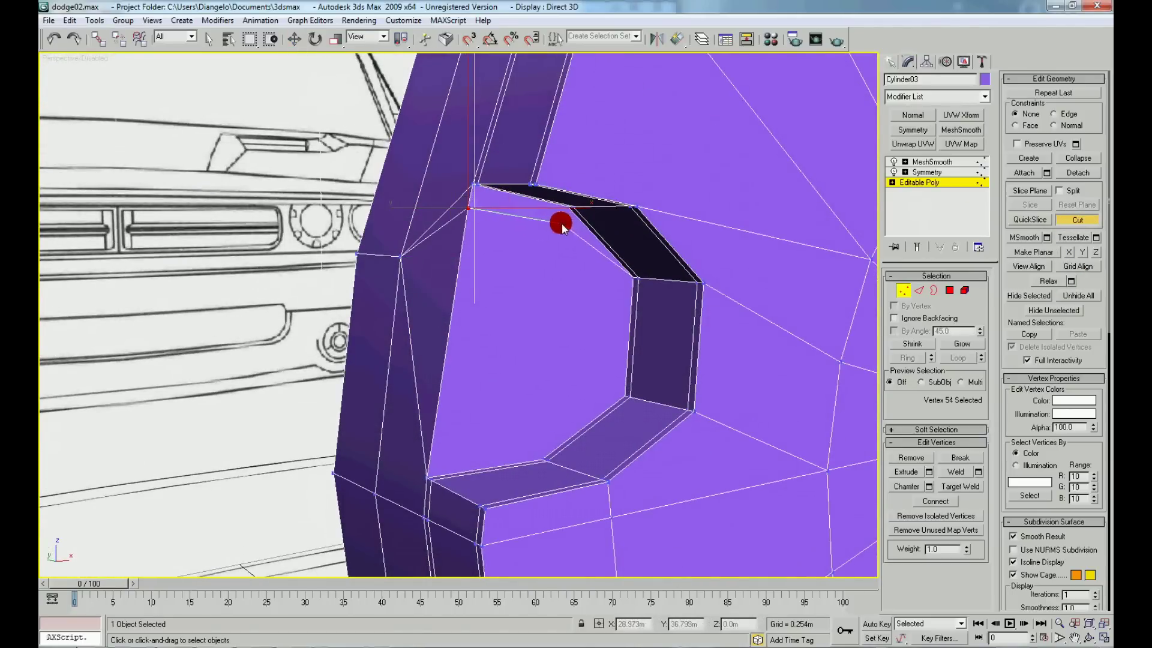
pyautogui.click(621, 282)
pyautogui.click(543, 443)
pyautogui.click(429, 462)
pyautogui.press('w')
# Connect the inner-opening, top-corner and top-edge vertex pairs with new edges.
pyautogui.click(547, 459)
pyautogui.click(936, 504)
pyautogui.moveTo(540, 314); pyautogui.dragTo(640, 394)
pyautogui.click(923, 487)
pyautogui.click(720, 318)
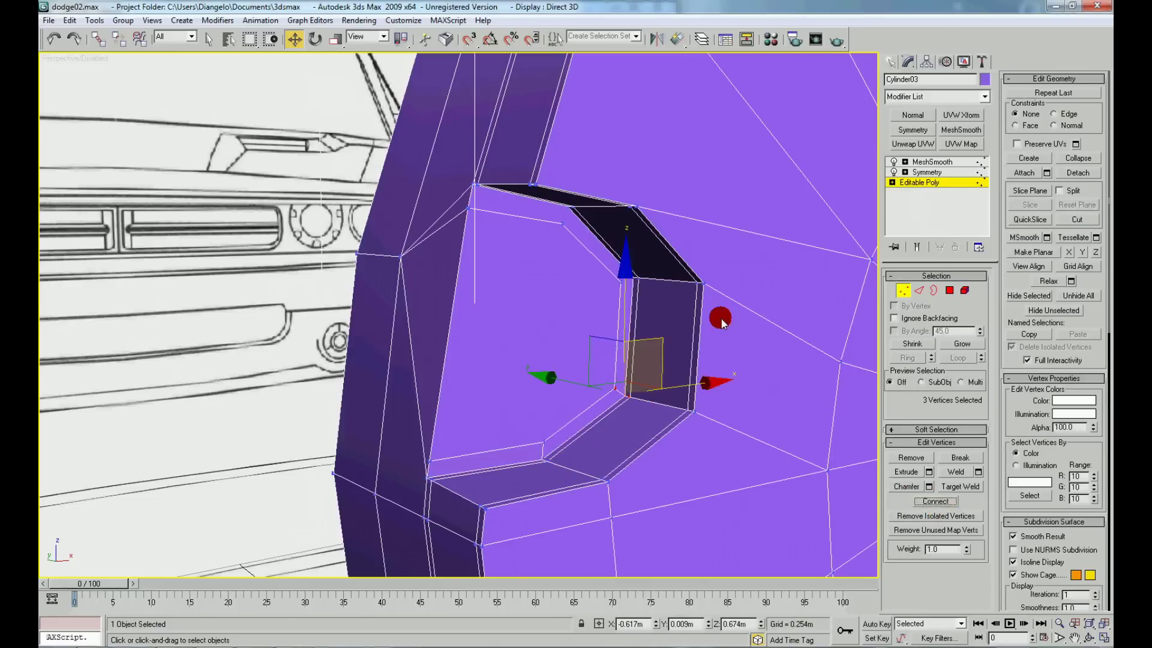
pyautogui.click(651, 300)
pyautogui.click(909, 484)
pyautogui.click(771, 298)
pyautogui.click(507, 185)
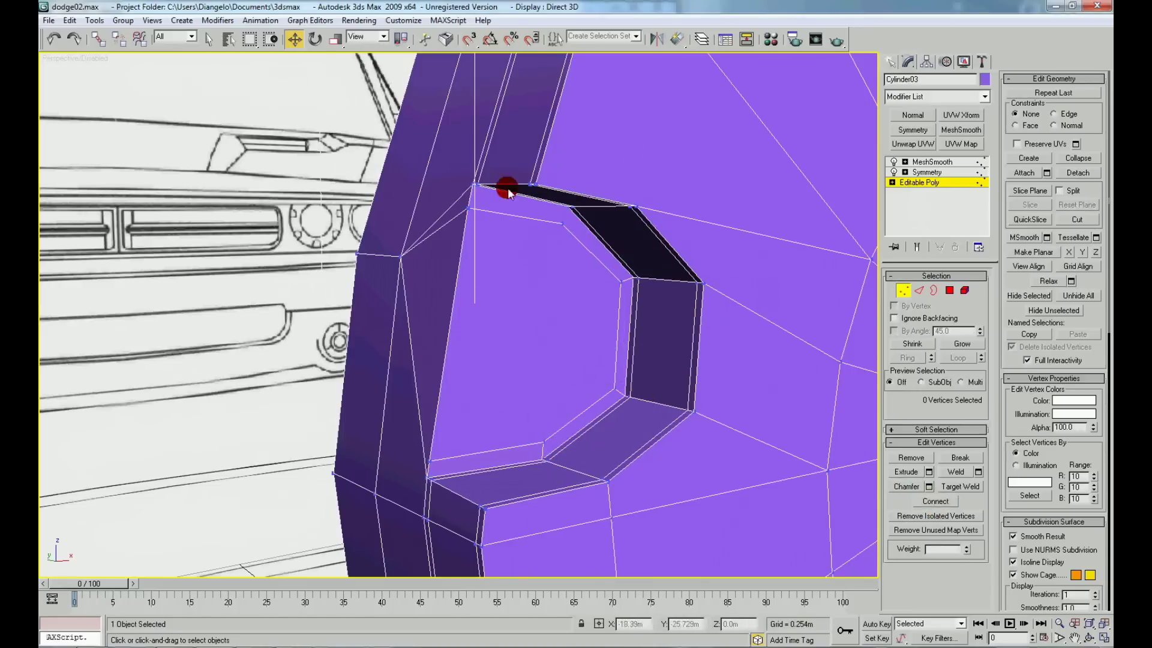
pyautogui.click(545, 238)
pyautogui.click(646, 304)
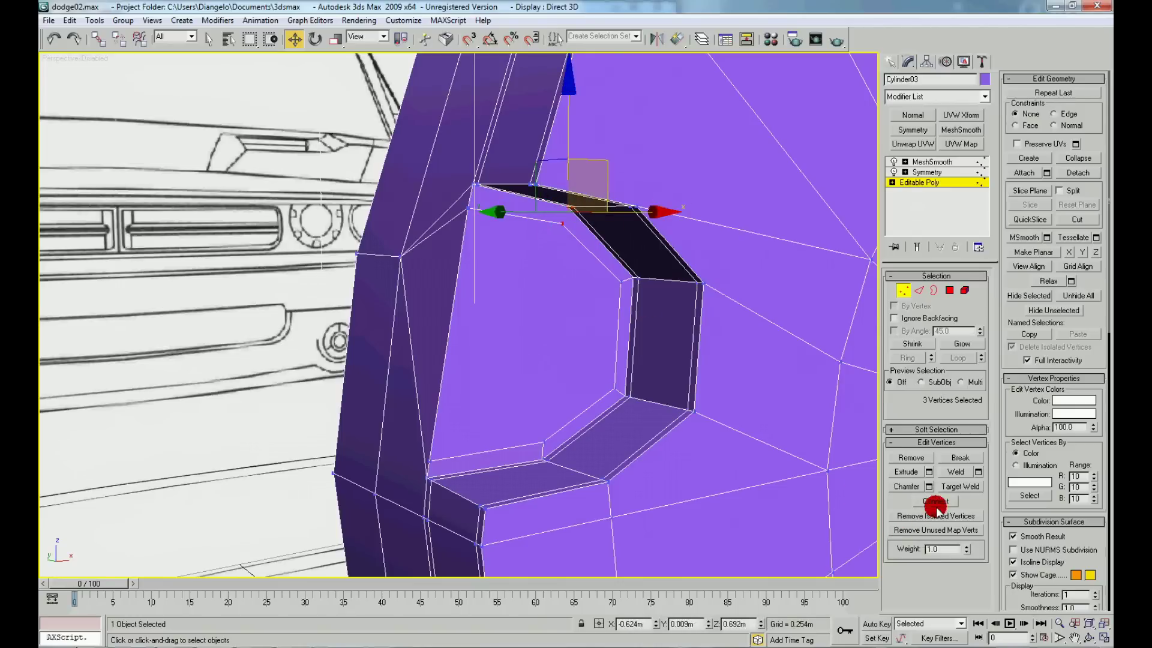
# Leave vertex editing for object selection and orbit to the car's front view.
pyautogui.click(422, 218)
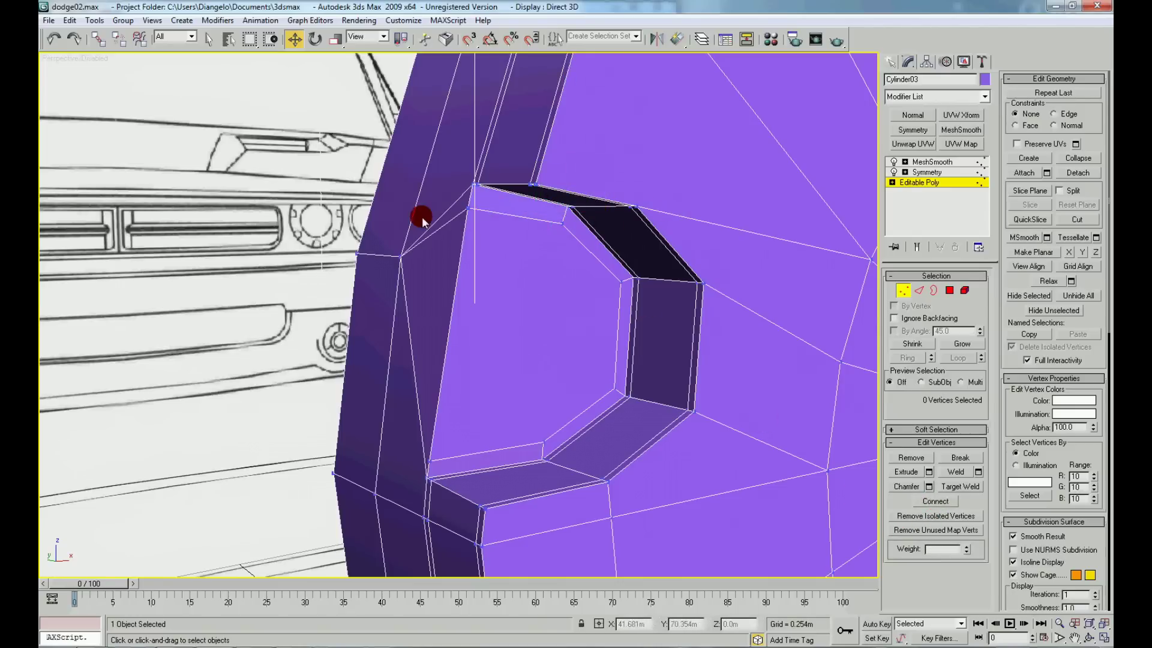
pyautogui.rightClick(554, 363)
pyautogui.click(497, 348)
pyautogui.moveTo(497, 347)
pyautogui.keyDown('alt'); pyautogui.mouseDown(button='middle')
pyautogui.moveTo(244, 360)
pyautogui.moveTo(288, 391)
pyautogui.mouseUp(button='middle'); pyautogui.keyUp('alt')
# Select Cylinder03, drop its Symmetry Weld Seam Threshold to 0.0m, then return to Editable Poly.
pyautogui.click(431, 398)
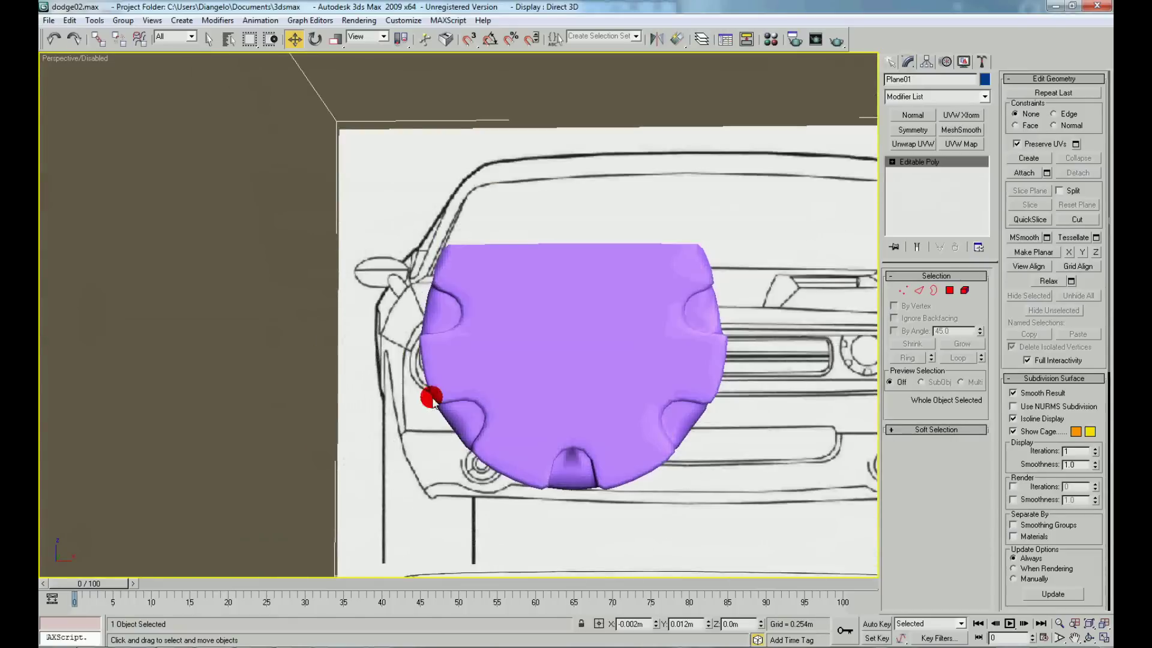
pyautogui.click(929, 162)
pyautogui.click(596, 342)
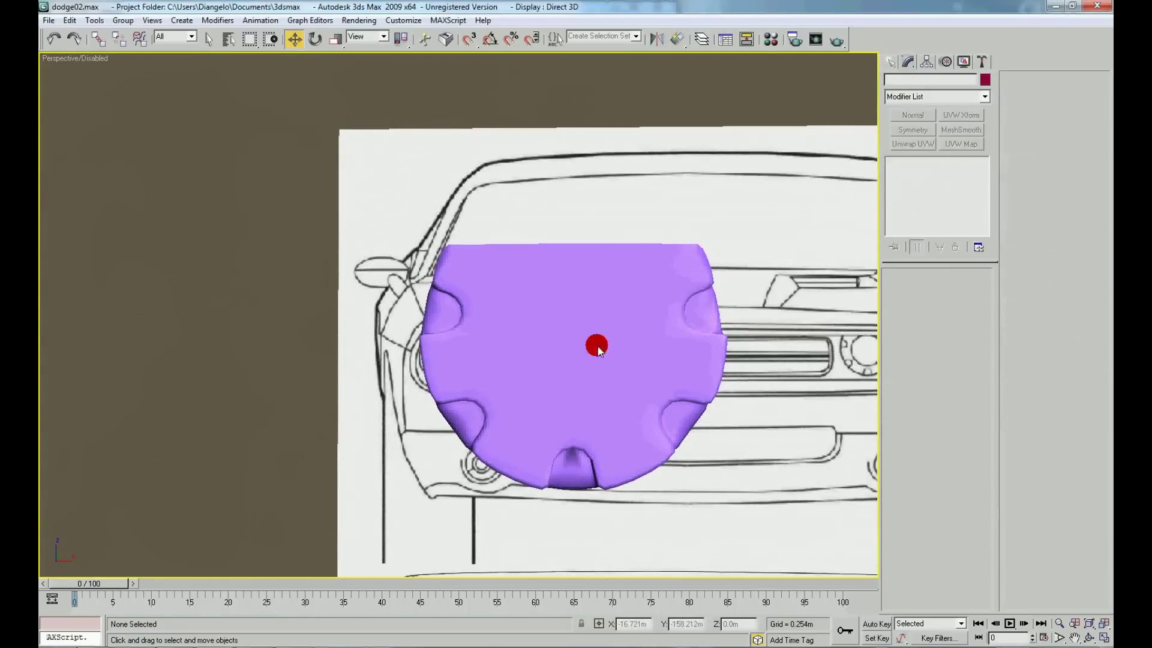
pyautogui.click(910, 161)
pyautogui.click(935, 172)
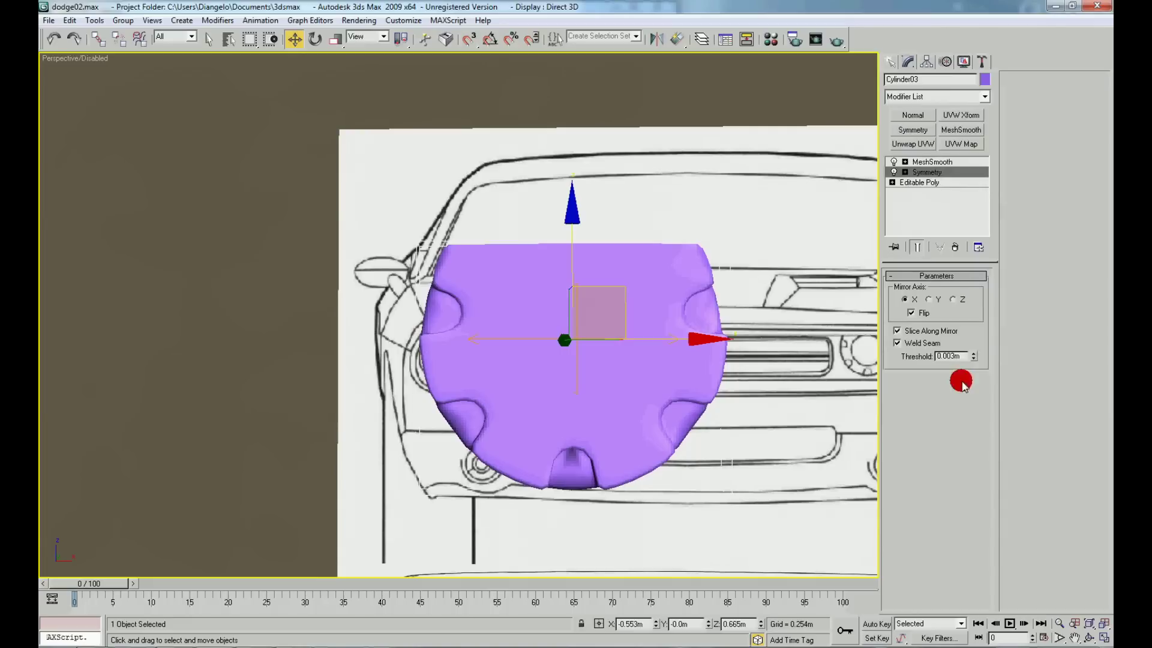
pyautogui.moveTo(977, 357); pyautogui.dragTo(972, 384)
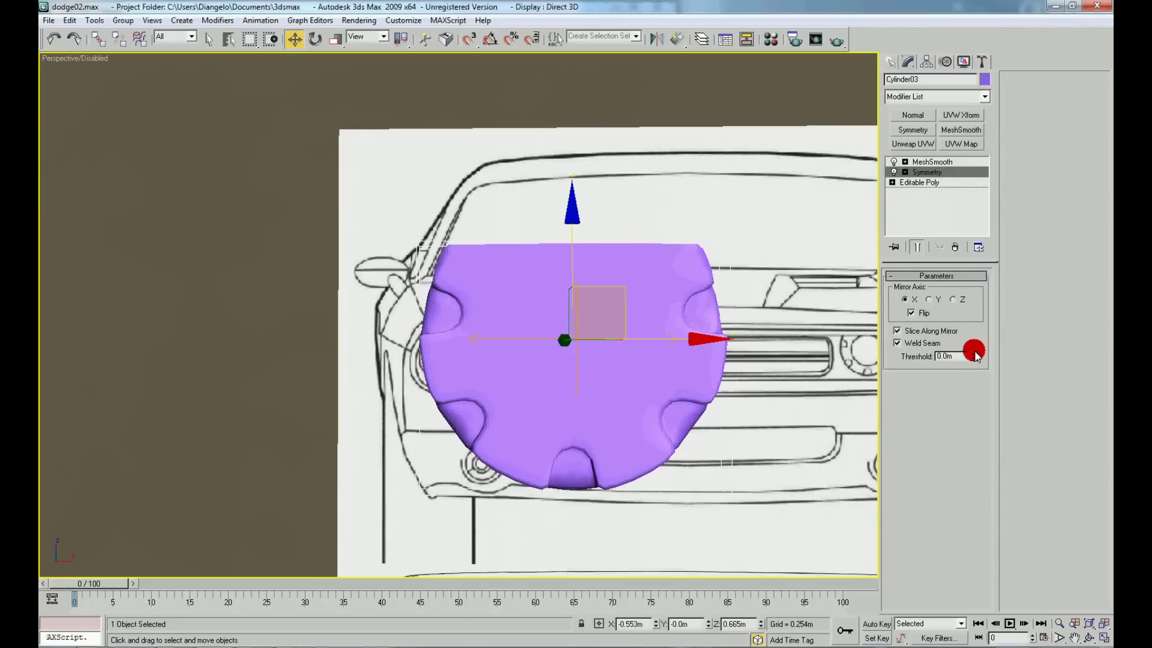
pyautogui.click(919, 182)
pyautogui.moveTo(600, 270)
pyautogui.keyDown('alt'); pyautogui.mouseDown(button='middle')
pyautogui.moveTo(622, 370)
pyautogui.moveTo(468, 362)
pyautogui.mouseUp(button='middle'); pyautogui.keyUp('alt')
# In Edge mode, select the 17 side edges across the bezel's thickness and Connect them.
pyautogui.rightClick(465, 362)
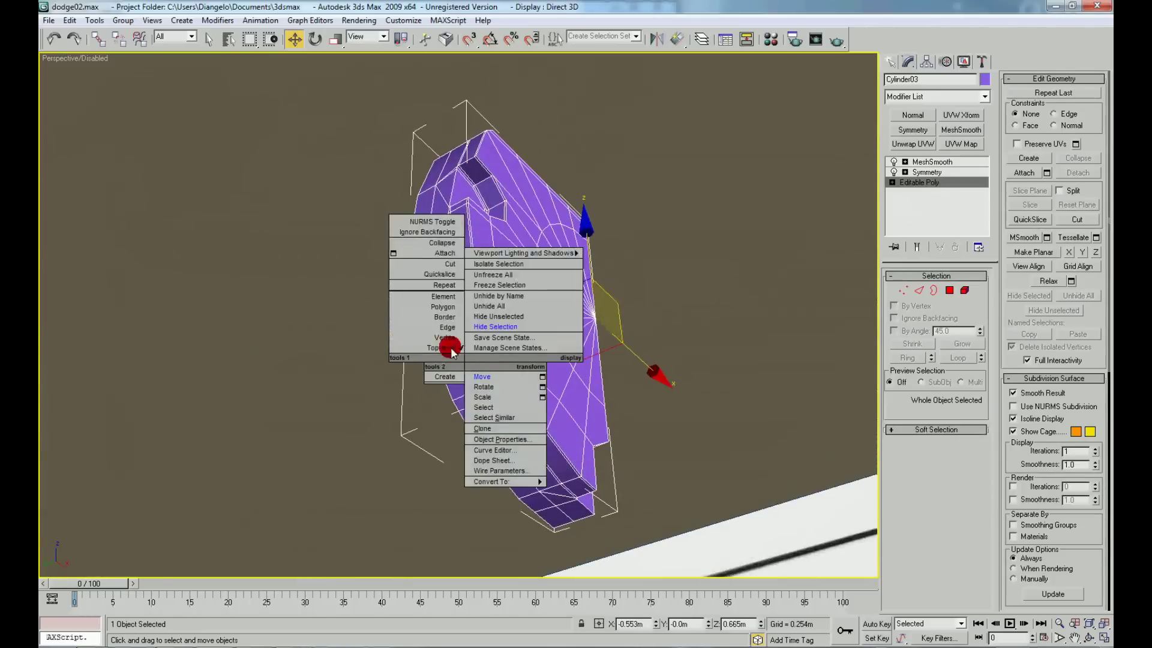
pyautogui.click(448, 327)
pyautogui.click(484, 384)
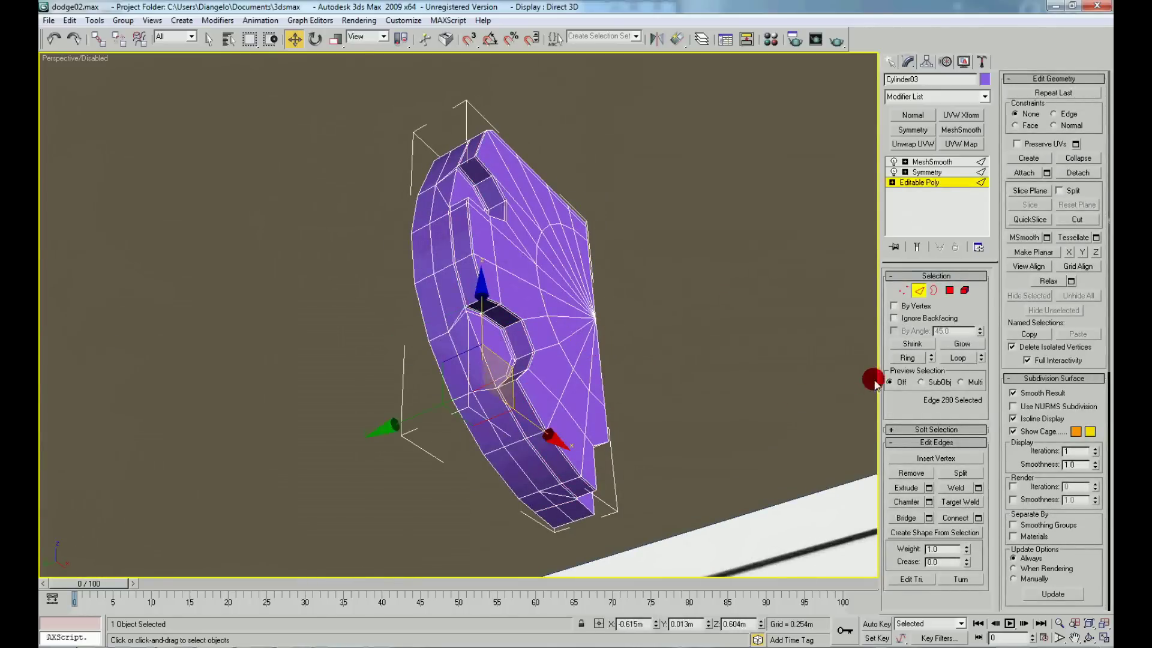
pyautogui.click(911, 347)
pyautogui.moveTo(565, 313)
pyautogui.keyDown('alt'); pyautogui.mouseDown(button='middle')
pyautogui.moveTo(622, 363)
pyautogui.moveTo(558, 175)
pyautogui.mouseUp(button='middle'); pyautogui.keyUp('alt')
pyautogui.moveTo(520, 119); pyautogui.dragTo(515, 523)
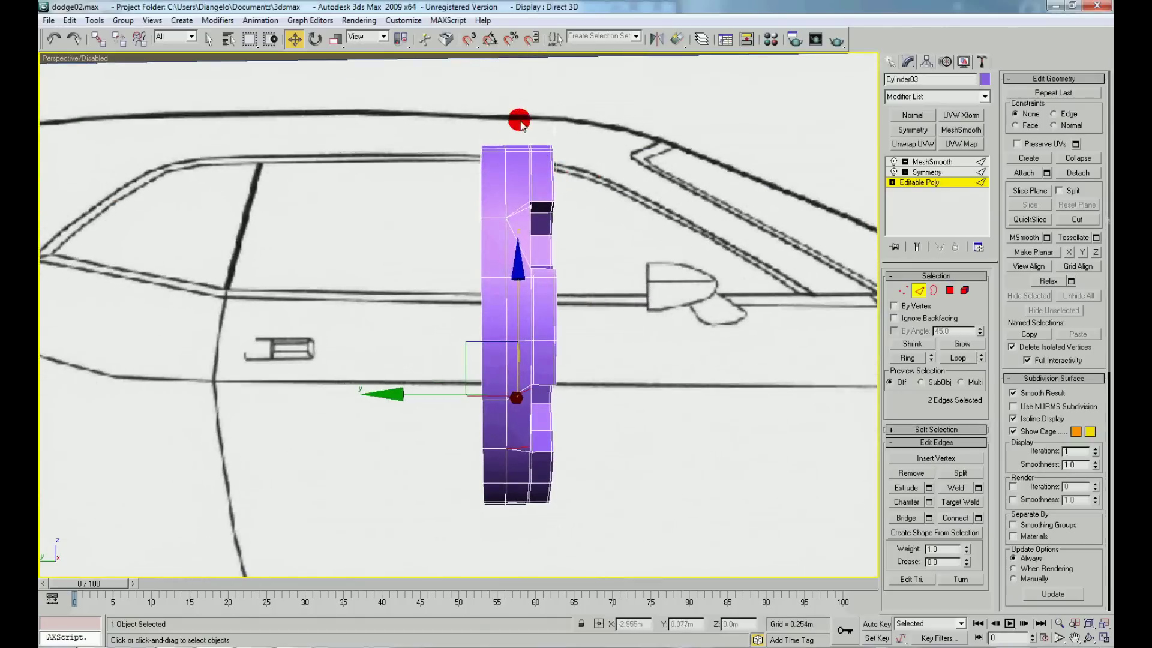
pyautogui.keyDown('alt'); pyautogui.moveTo(514, 522); pyautogui.dragTo(540, 462, button='middle'); pyautogui.keyUp('alt')
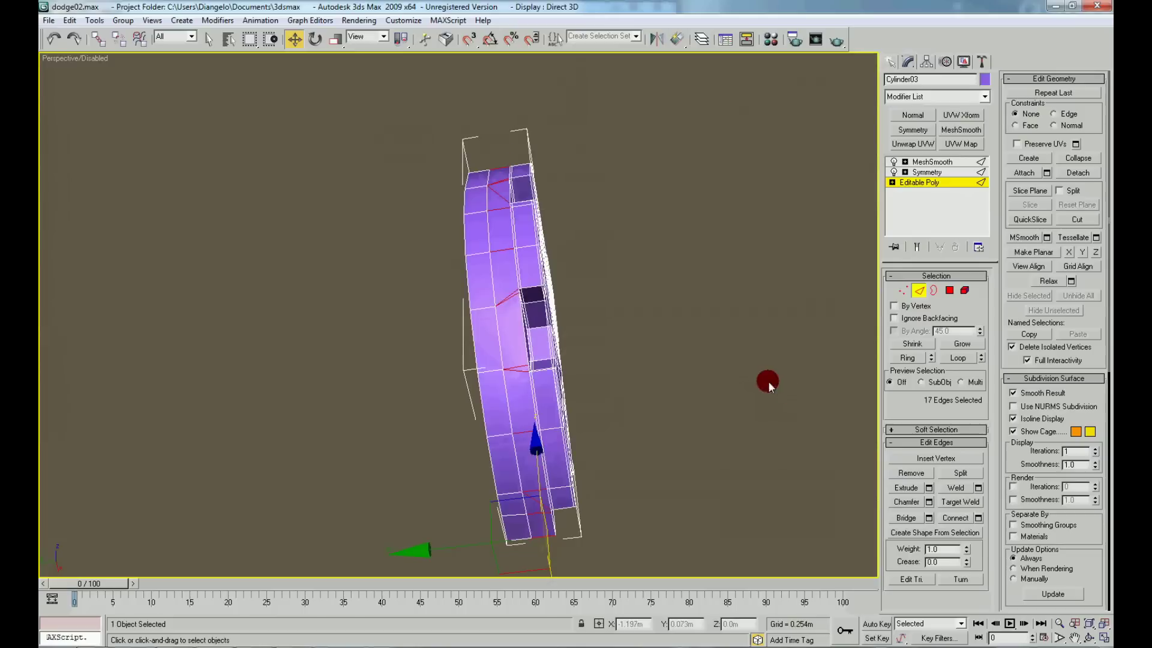
pyautogui.click(979, 517)
pyautogui.click(728, 401)
pyautogui.click(720, 466)
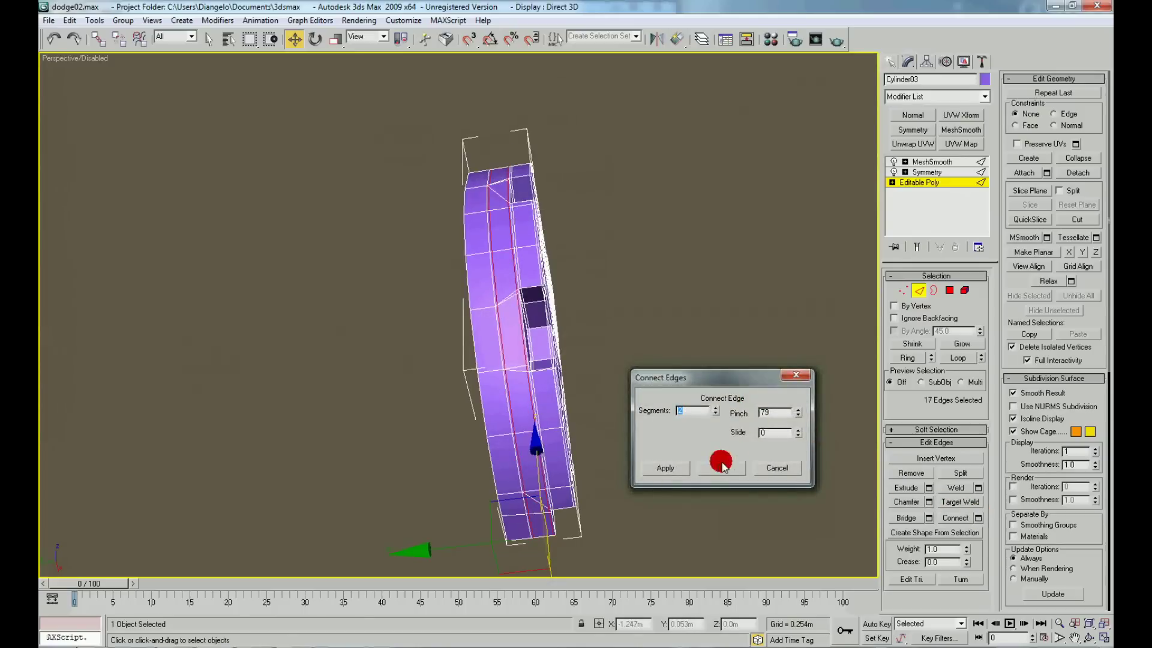
pyautogui.rightClick(687, 353)
pyautogui.click(708, 300)
# Orbit and zoom around the smoothed bezel to inspect it against the car front.
pyautogui.click(699, 326)
pyautogui.keyDown('alt'); pyautogui.moveTo(699, 325); pyautogui.dragTo(604, 386, button='middle'); pyautogui.keyUp('alt')
pyautogui.scroll(-3, 571, 376)
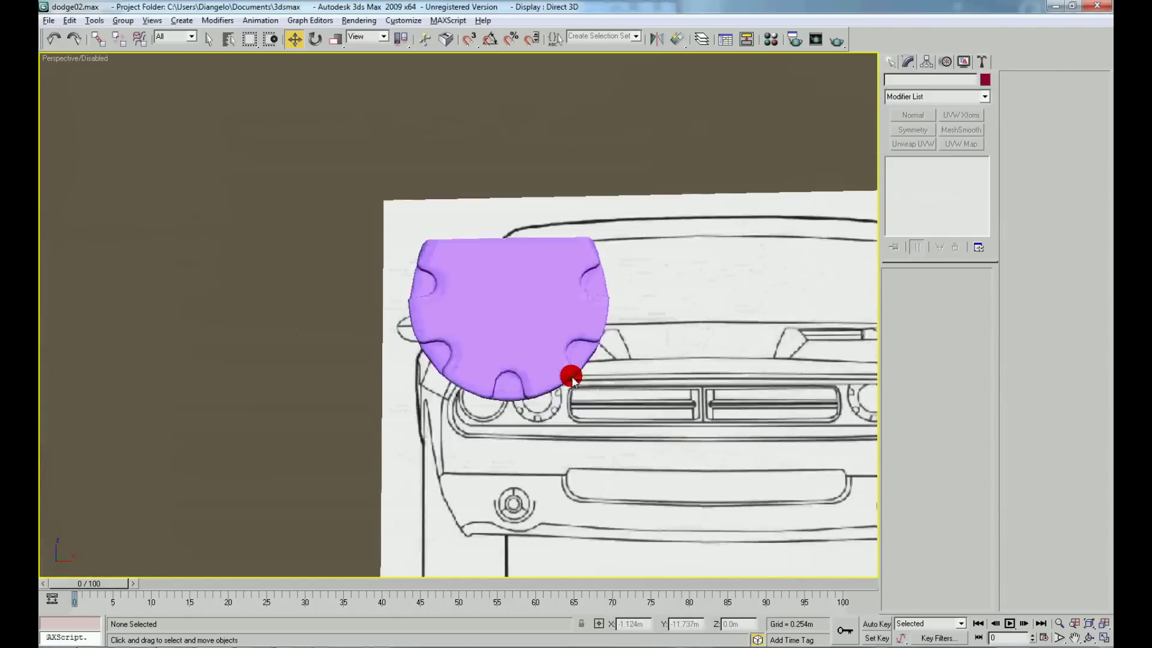
pyautogui.scroll(-3, 620, 404)
pyautogui.scroll(-3, 630, 412)
pyautogui.scroll(2, 630, 412)
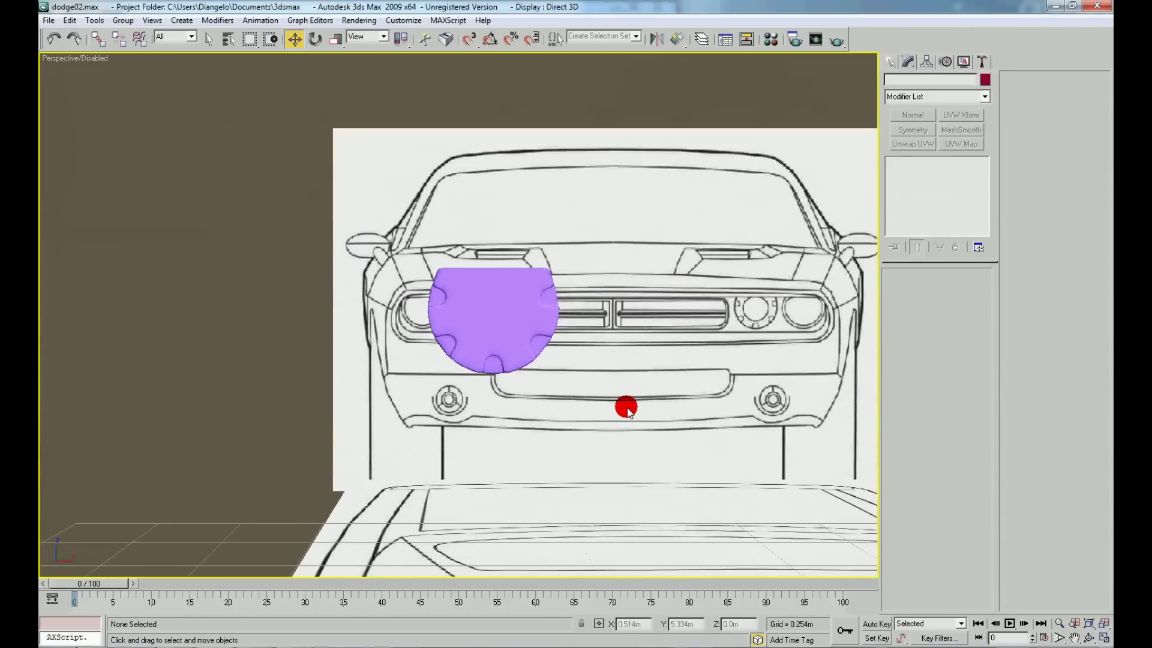
pyautogui.scroll(2, 627, 410)
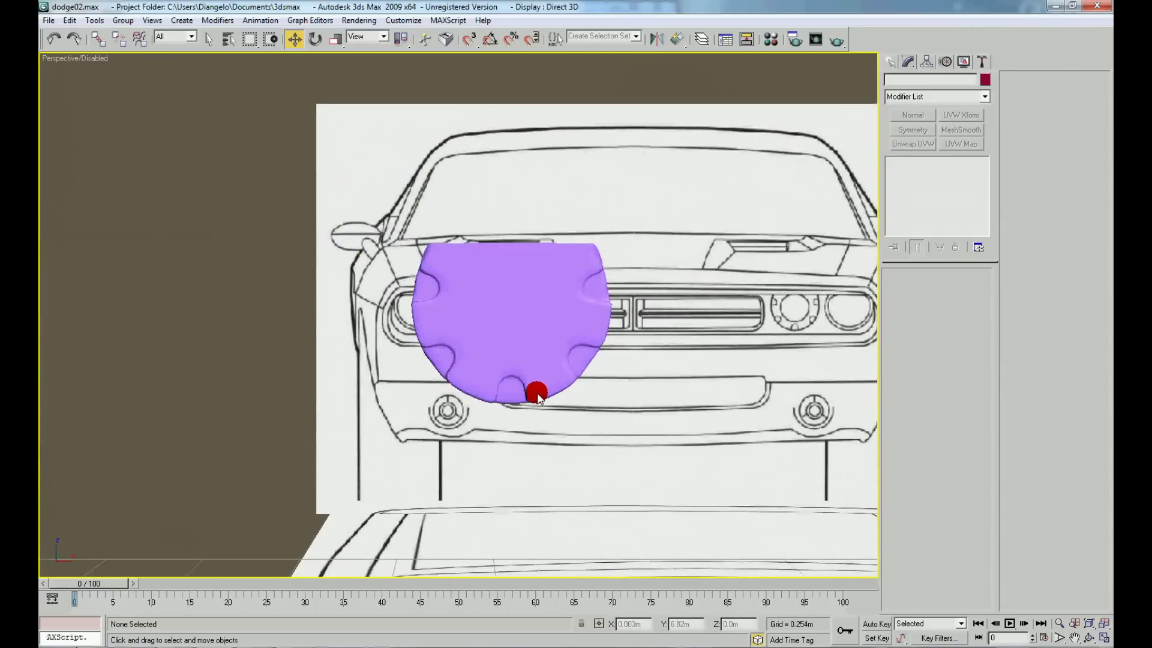
pyautogui.moveTo(537, 396)
pyautogui.keyDown('alt'); pyautogui.mouseDown(button='middle')
pyautogui.moveTo(452, 354)
pyautogui.moveTo(496, 344)
pyautogui.moveTo(497, 377)
pyautogui.moveTo(498, 344)
pyautogui.mouseUp(button='middle'); pyautogui.keyUp('alt')
pyautogui.scroll(3, 480, 349)
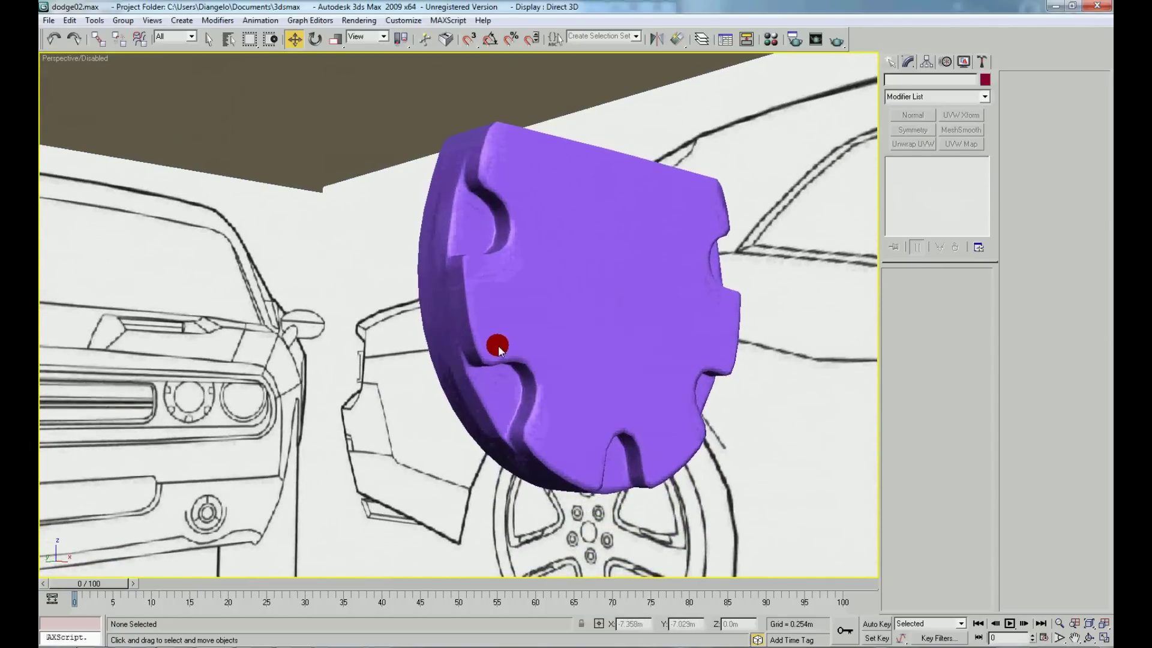
# Select the bezel and drop to its Editable Poly base mesh for sub-object editing.
pyautogui.click(498, 344)
pyautogui.click(936, 181)
pyautogui.moveTo(672, 246)
pyautogui.keyDown('alt'); pyautogui.mouseDown(button='middle')
pyautogui.moveTo(561, 247)
pyautogui.moveTo(523, 324)
pyautogui.moveTo(481, 316)
pyautogui.moveTo(456, 333)
pyautogui.mouseUp(button='middle'); pyautogui.keyUp('alt')
pyautogui.rightClick(522, 327)
pyautogui.click(491, 307)
# In Vertex mode, cut a new edge from the bezel's outer rim to the notch edge.
pyautogui.press('1')
pyautogui.click(1078, 220)
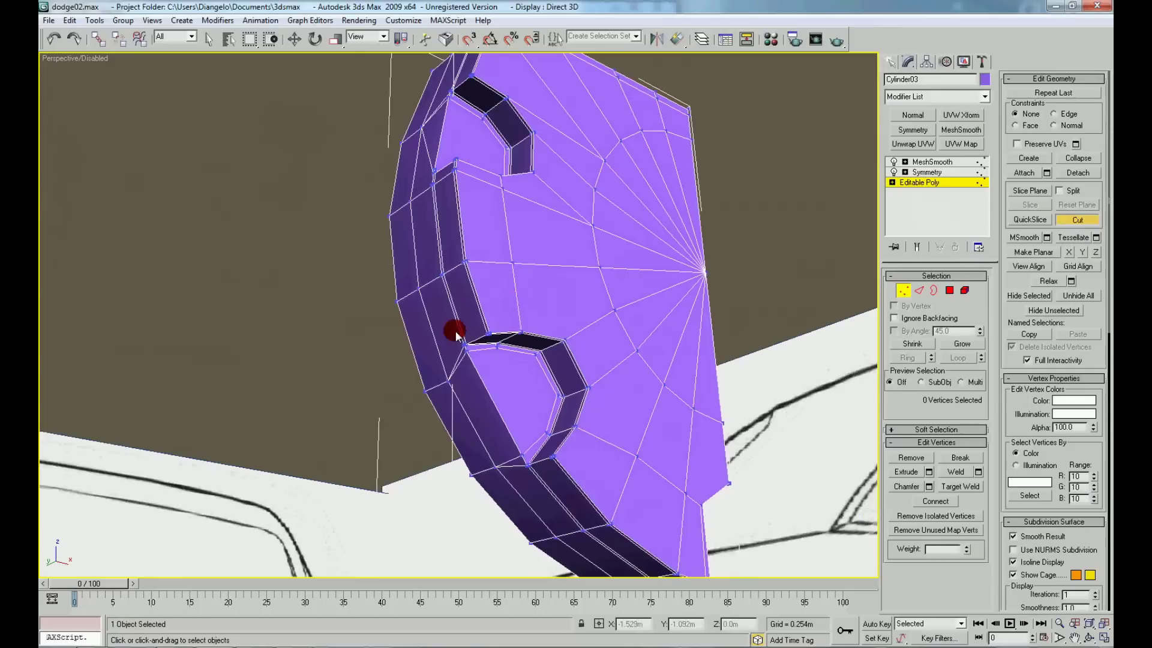
pyautogui.click(414, 361)
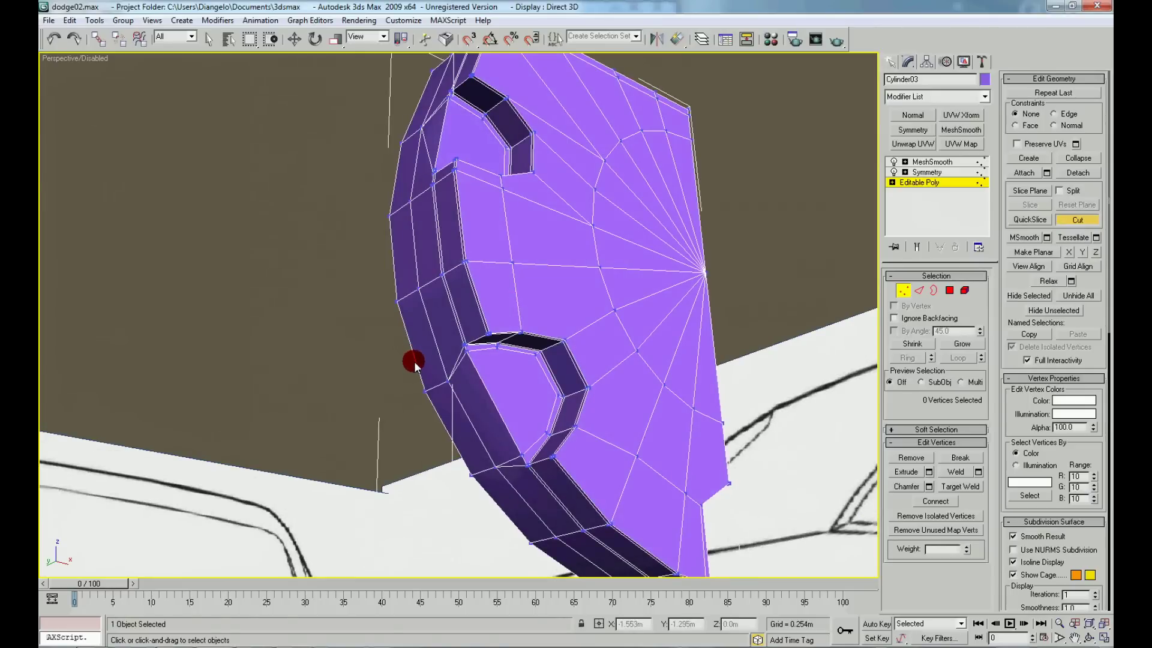
pyautogui.click(486, 326)
pyautogui.click(594, 382)
pyautogui.click(585, 430)
pyautogui.click(561, 466)
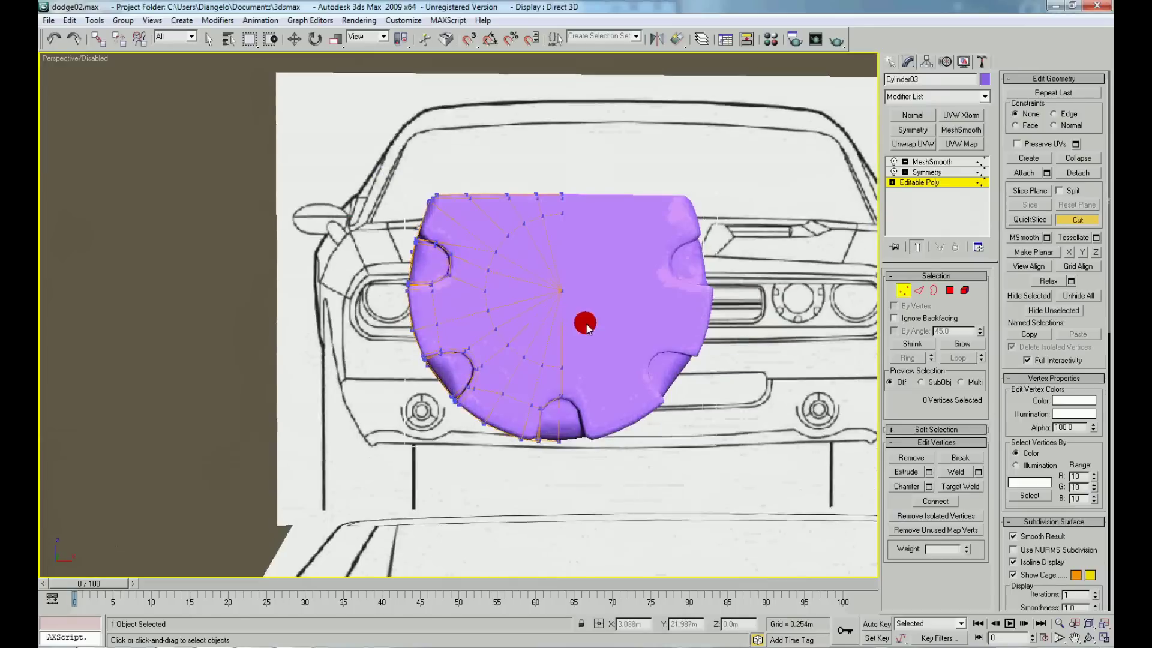
# Turn off Show End Result and cut another edge from the left rim toward the upper notch.
pyautogui.scroll(5, 585, 324)
pyautogui.moveTo(903, 217); pyautogui.dragTo(929, 198)
pyautogui.click(927, 247)
pyautogui.keyDown('alt'); pyautogui.moveTo(404, 180); pyautogui.dragTo(457, 198, button='middle'); pyautogui.keyUp('alt')
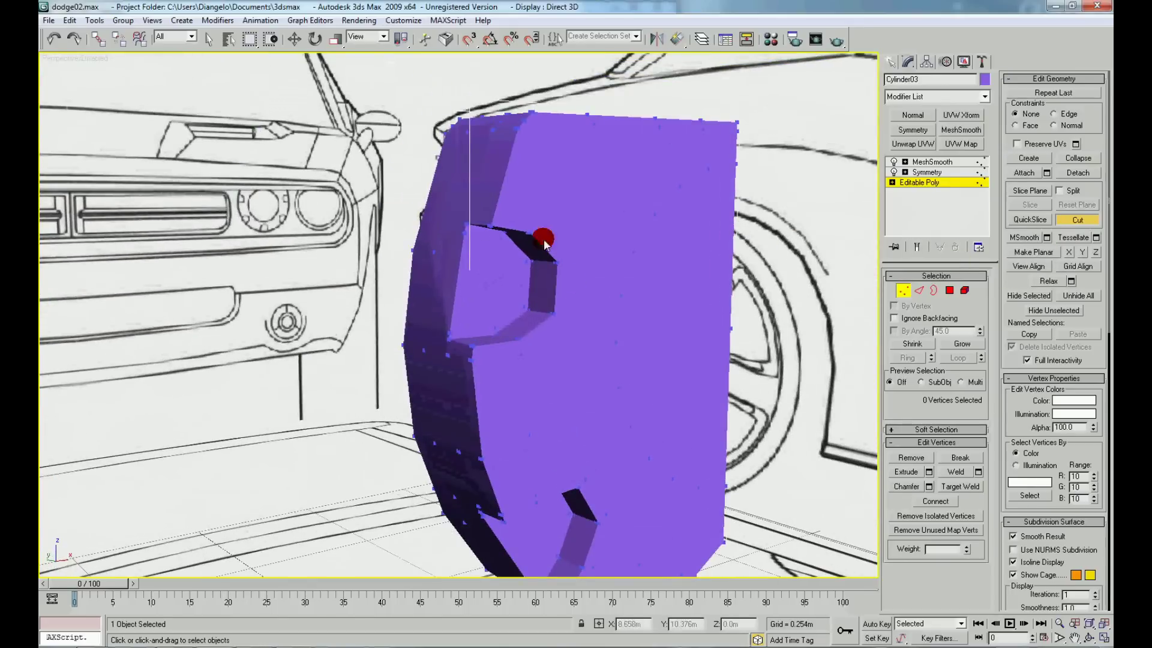
pyautogui.keyDown('alt'); pyautogui.moveTo(544, 239); pyautogui.dragTo(442, 222, button='middle'); pyautogui.keyUp('alt')
pyautogui.click(430, 220)
pyautogui.click(497, 227)
pyautogui.click(550, 246)
pyautogui.click(573, 280)
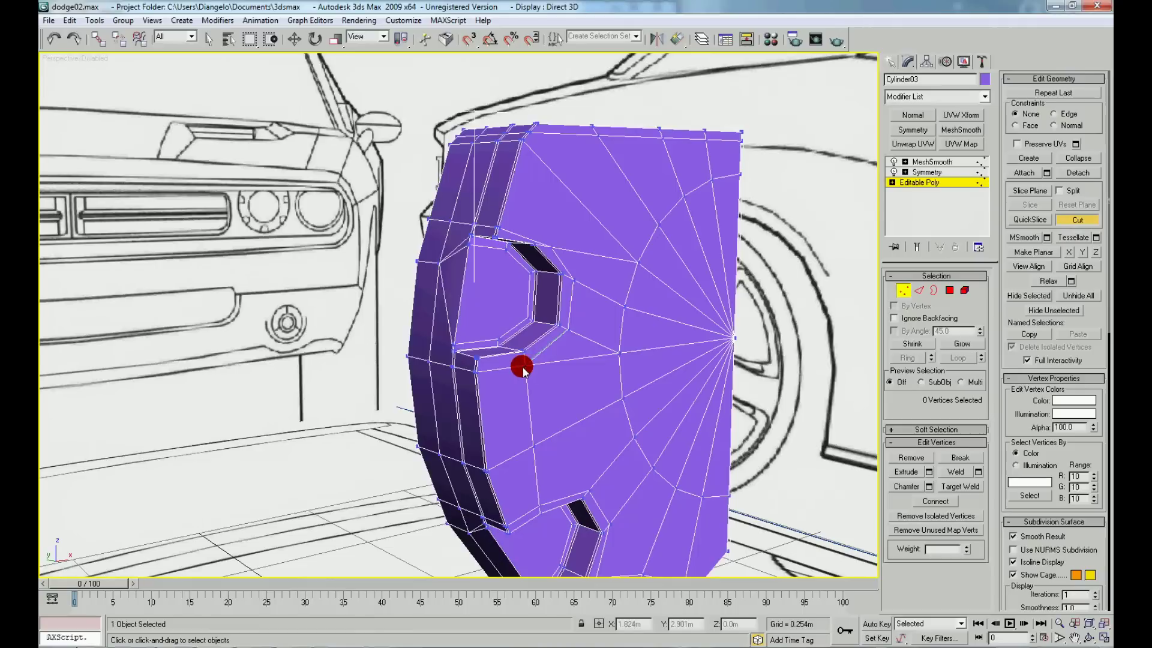
# Move vertex 177 above the upper notch to reshape the cage's upper area.
pyautogui.click(545, 236)
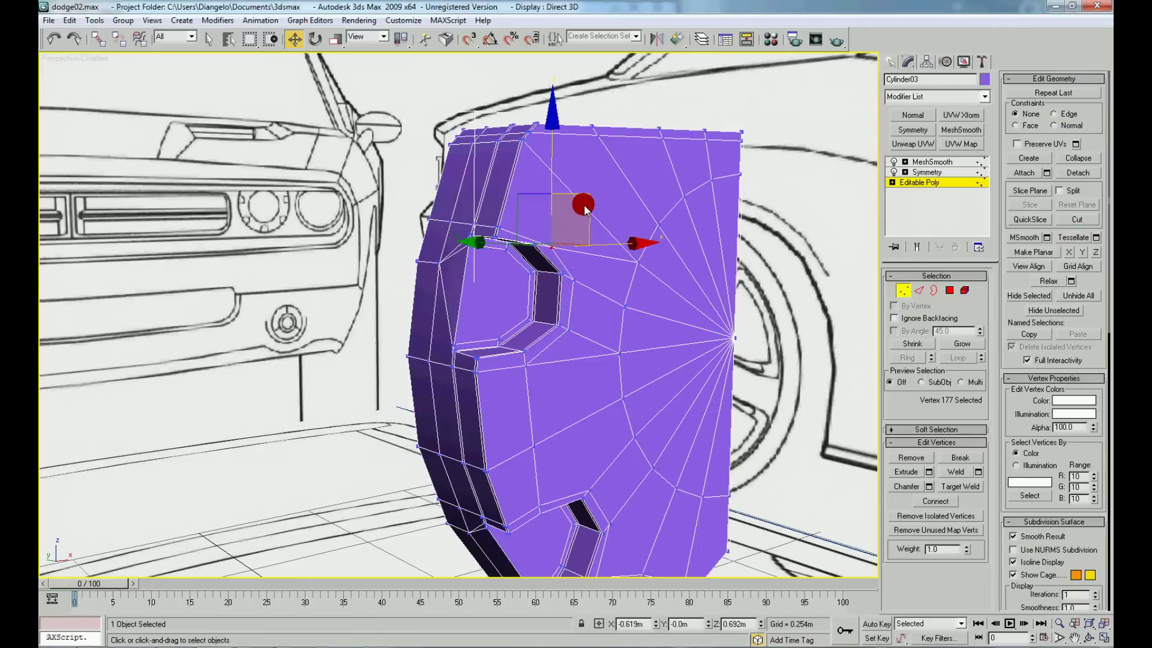
pyautogui.moveTo(581, 190); pyautogui.dragTo(599, 293)
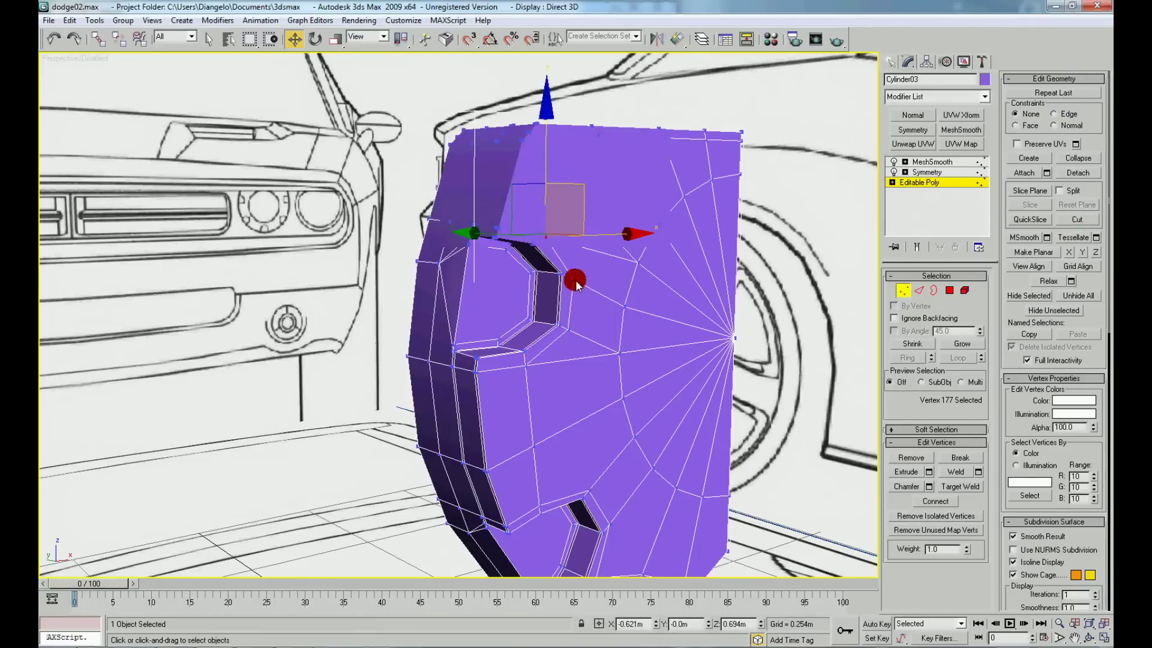
pyautogui.click(575, 279)
pyautogui.moveTo(589, 342)
pyautogui.keyDown('alt'); pyautogui.mouseDown(button='middle')
pyautogui.moveTo(523, 324)
pyautogui.moveTo(503, 359)
pyautogui.mouseUp(button='middle'); pyautogui.keyUp('alt')
pyautogui.scroll(3, 517, 351)
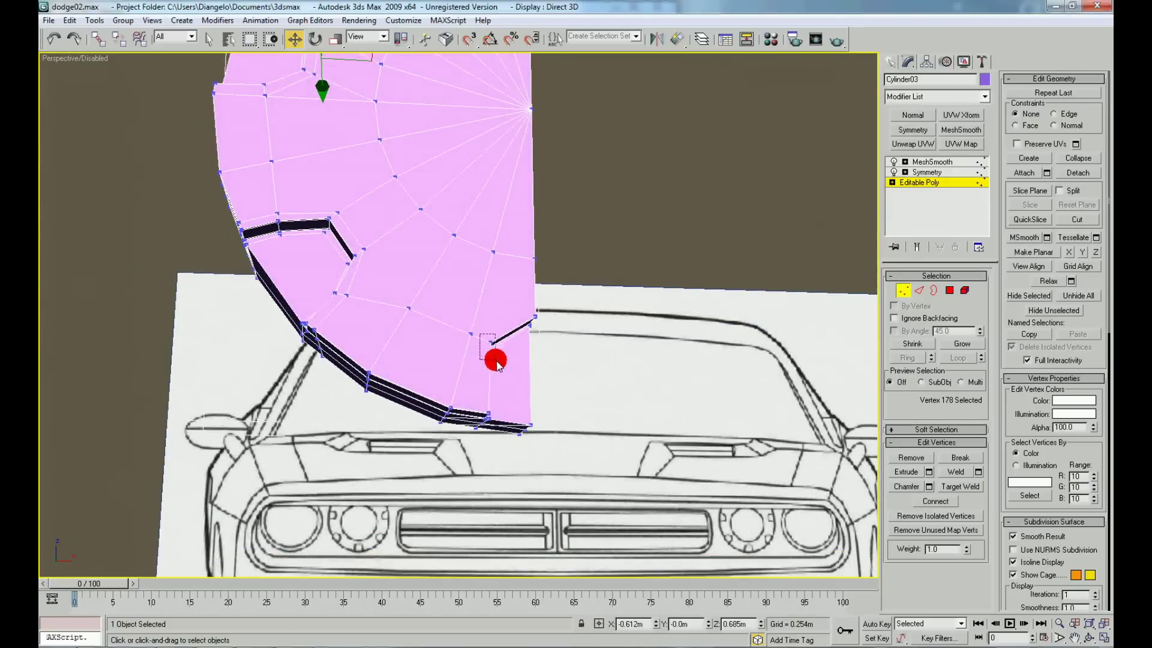
# Select the 12 vertices around the bottom notch and nudge them slightly left.
pyautogui.moveTo(480, 334); pyautogui.dragTo(497, 363)
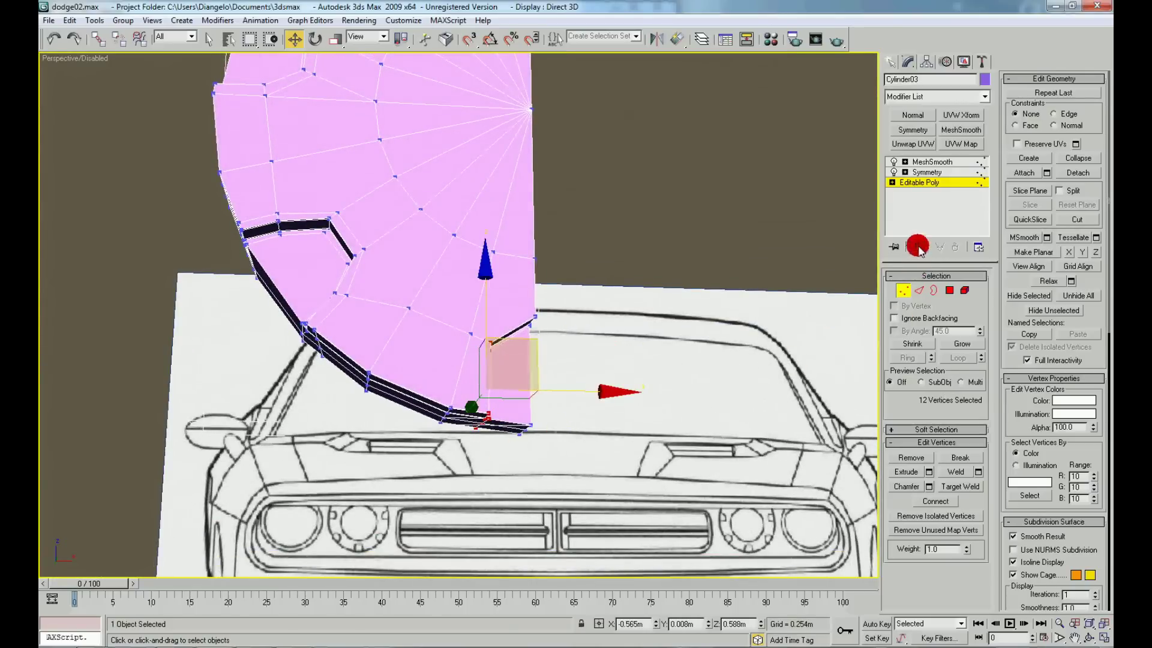
pyautogui.click(918, 247)
pyautogui.moveTo(526, 337); pyautogui.dragTo(522, 336)
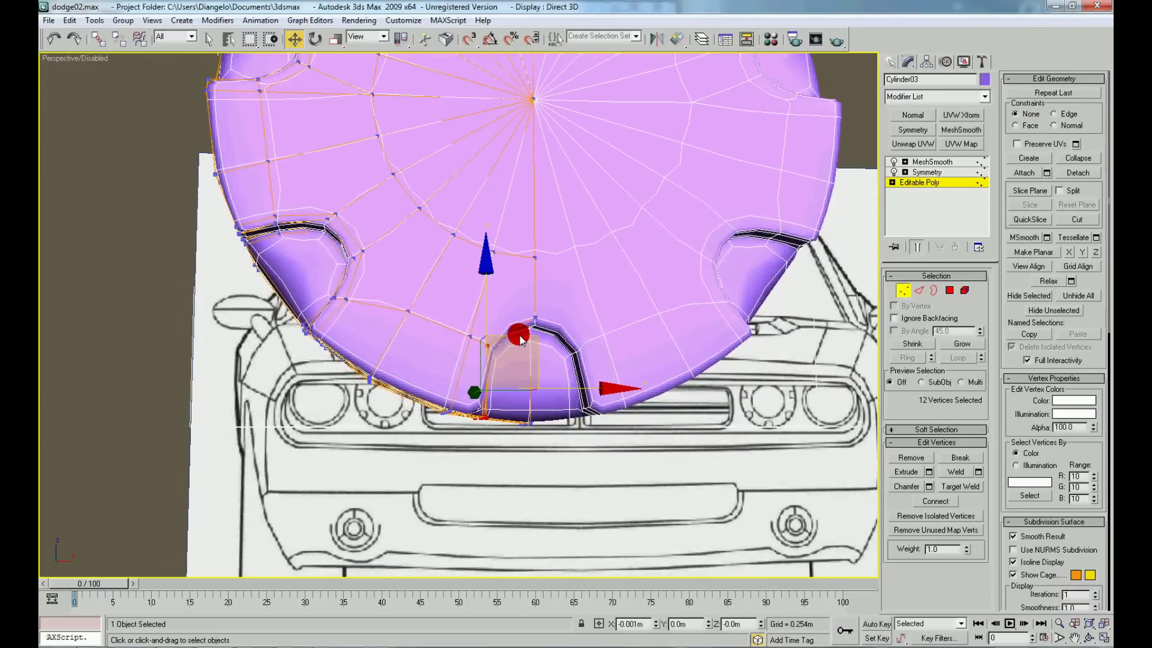
pyautogui.click(1040, 220)
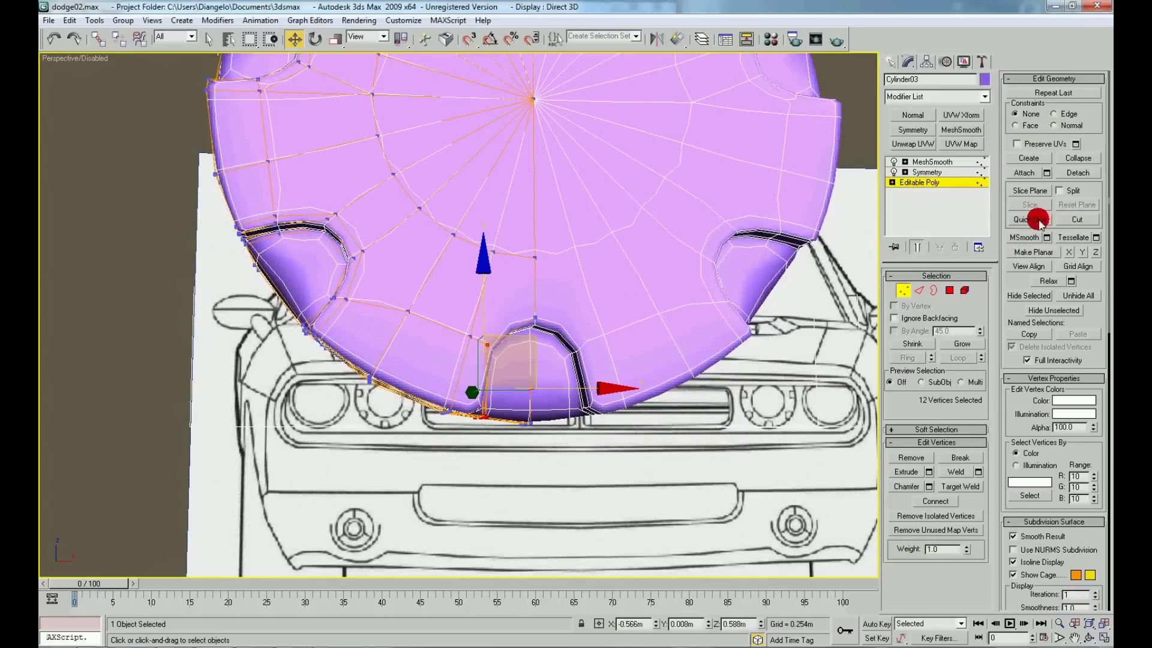
# Cut an edge from the half-mesh's right border to its bottom edge, then return to Top-level.
pyautogui.click(1083, 221)
pyautogui.click(918, 247)
pyautogui.click(537, 304)
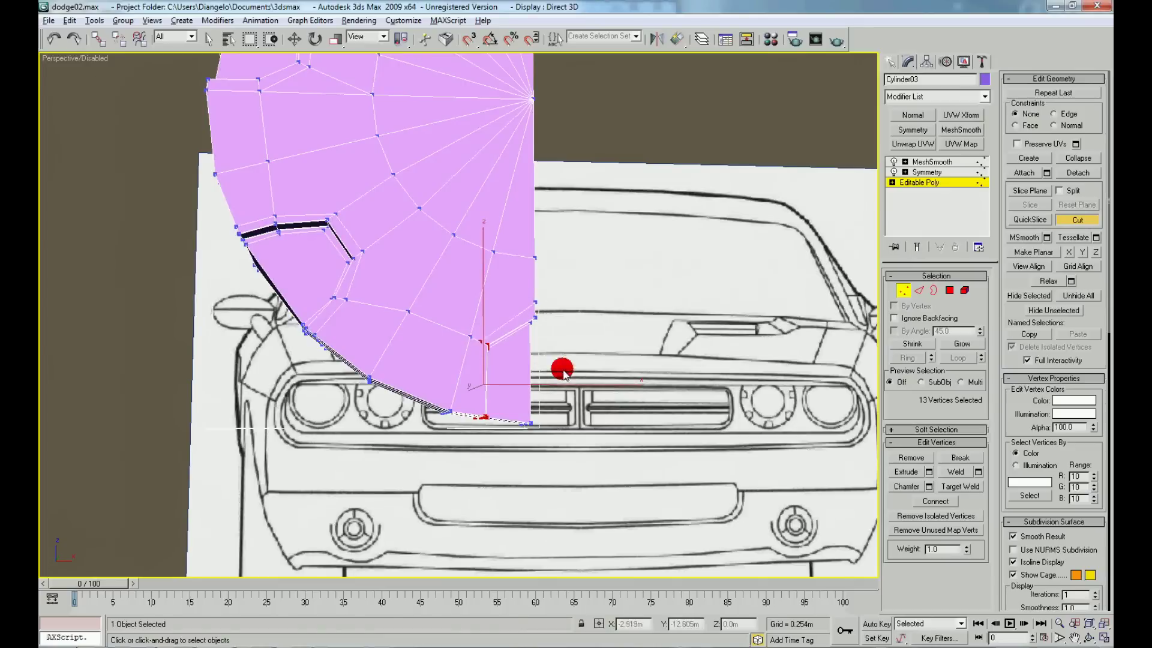
pyautogui.keyDown('alt'); pyautogui.moveTo(480, 345); pyautogui.dragTo(485, 334, button='middle'); pyautogui.keyUp('alt')
pyautogui.click(462, 457)
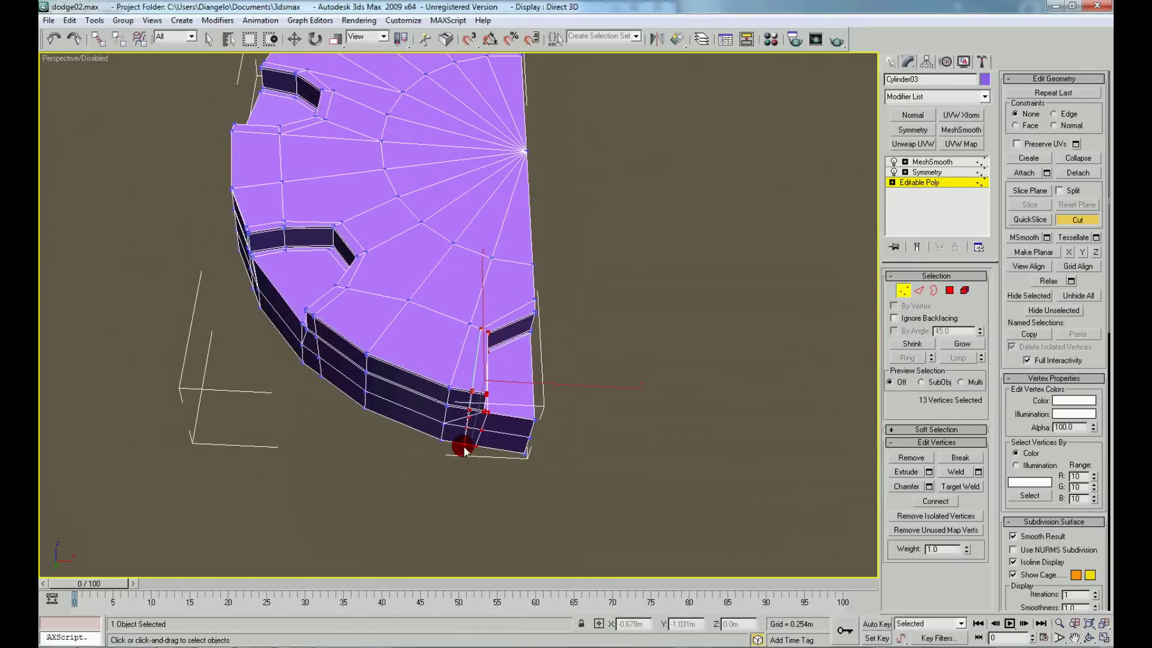
pyautogui.rightClick(603, 361)
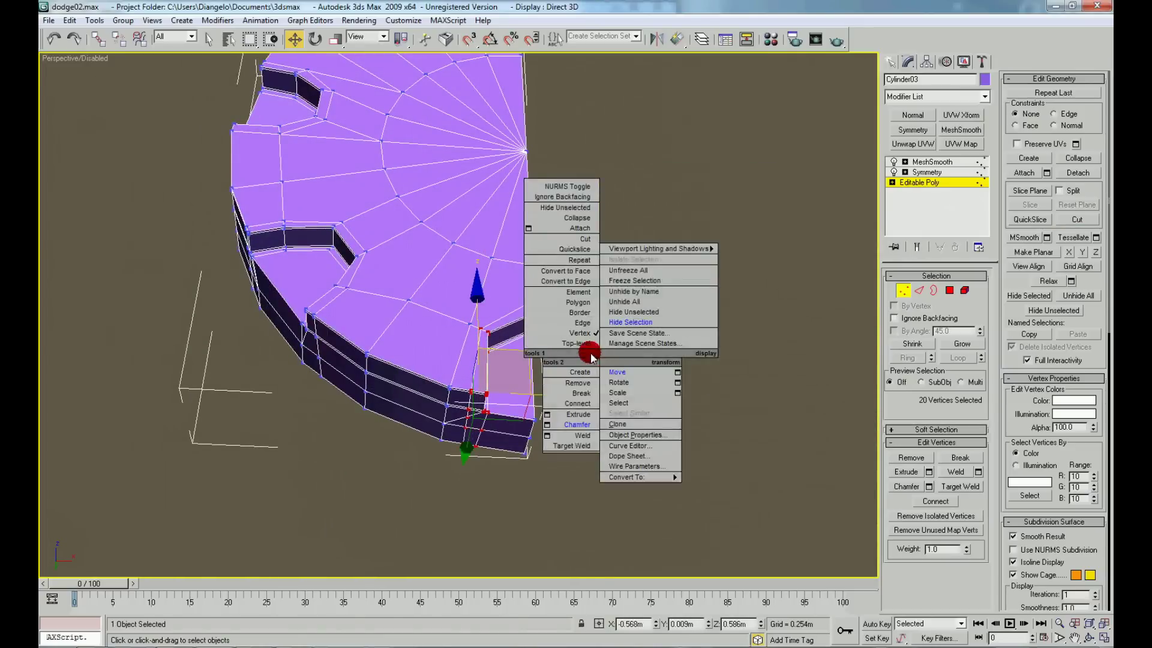
pyautogui.click(585, 343)
pyautogui.scroll(-3, 707, 400)
pyautogui.keyDown('alt'); pyautogui.moveTo(706, 400); pyautogui.dragTo(692, 443, button='middle'); pyautogui.keyUp('alt')
pyautogui.scroll(3, 651, 381)
pyautogui.scroll(-3, 661, 387)
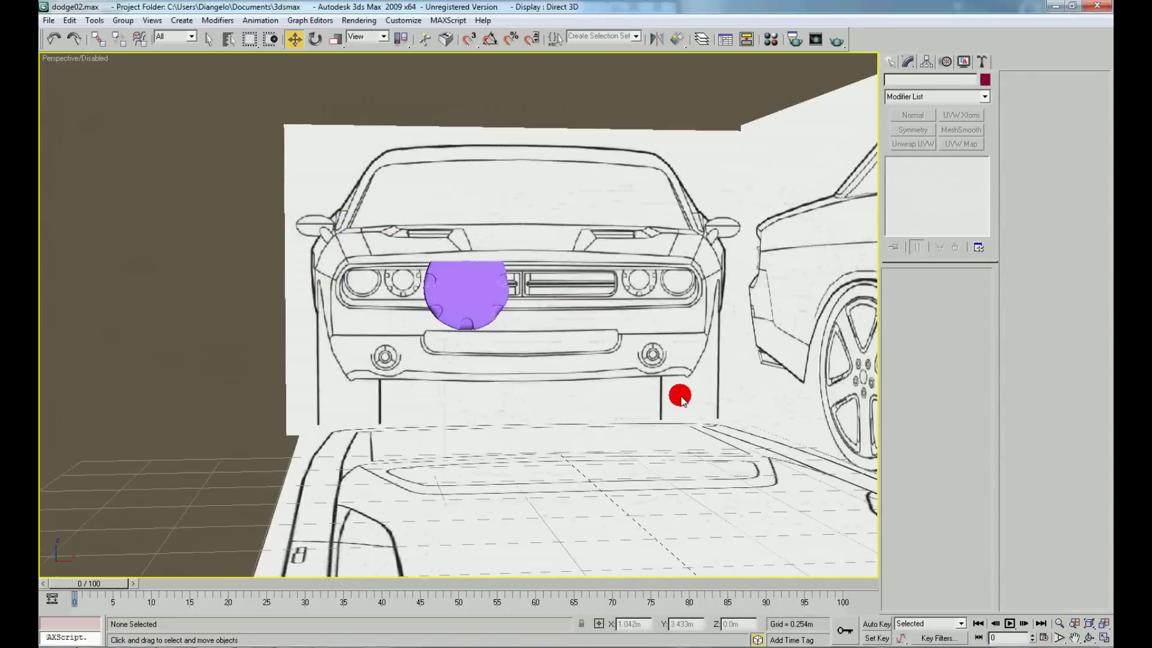
# Switch to Front view, select Cylinder03 and make it see-through with Alt+X.
pyautogui.press('f')
pyautogui.scroll(-5, 591, 369)
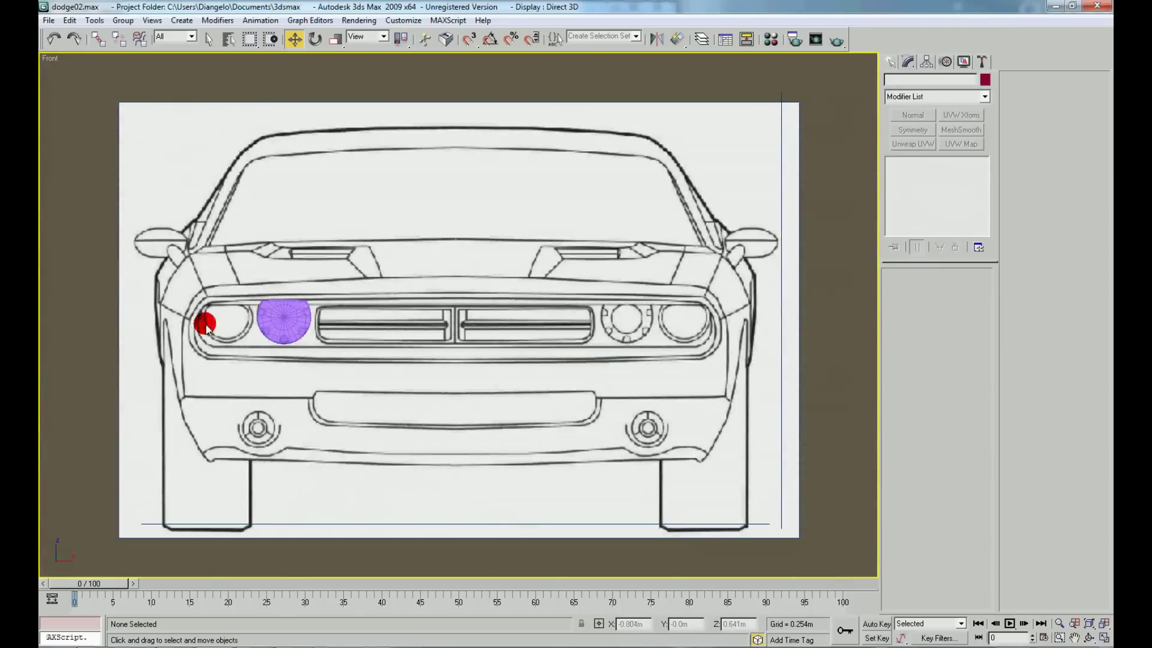
pyautogui.click(273, 334)
pyautogui.hotkey('alt', 'x')
pyautogui.scroll(1, 300, 339)
pyautogui.scroll(2, 327, 347)
pyautogui.scroll(2, 369, 343)
pyautogui.scroll(1, 423, 341)
pyautogui.scroll(1, 441, 347)
# Go to the bezel's Editable Poly Vertex level and frame the half cage over the blueprint.
pyautogui.click(924, 190)
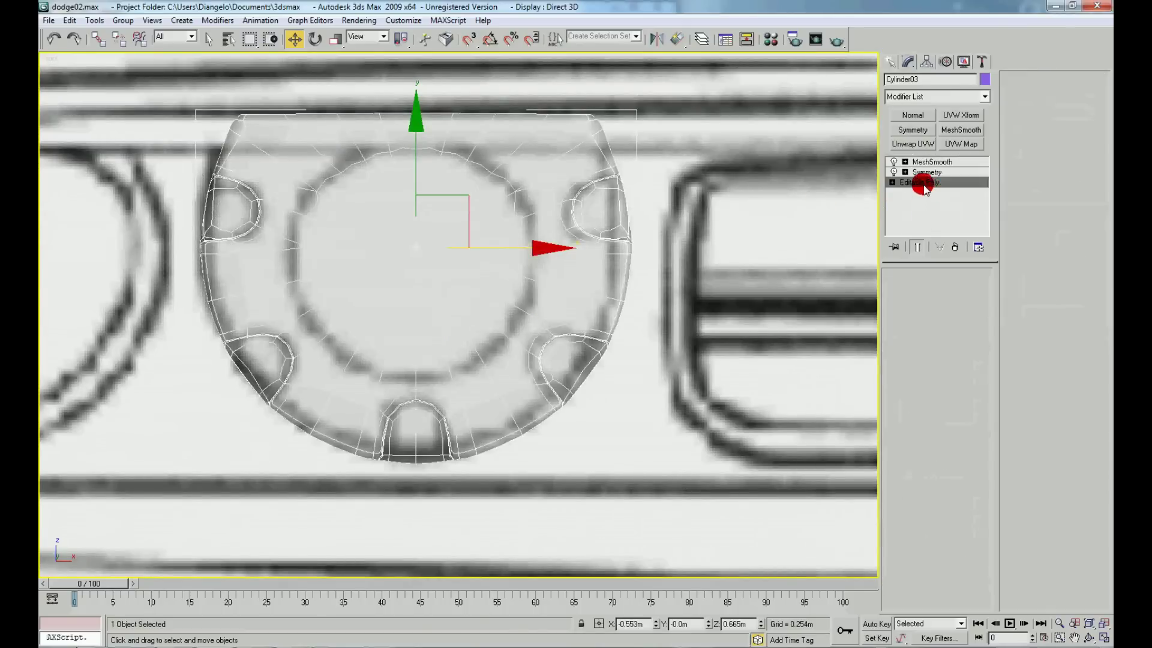
pyautogui.moveTo(298, 215); pyautogui.dragTo(391, 288, button='middle')
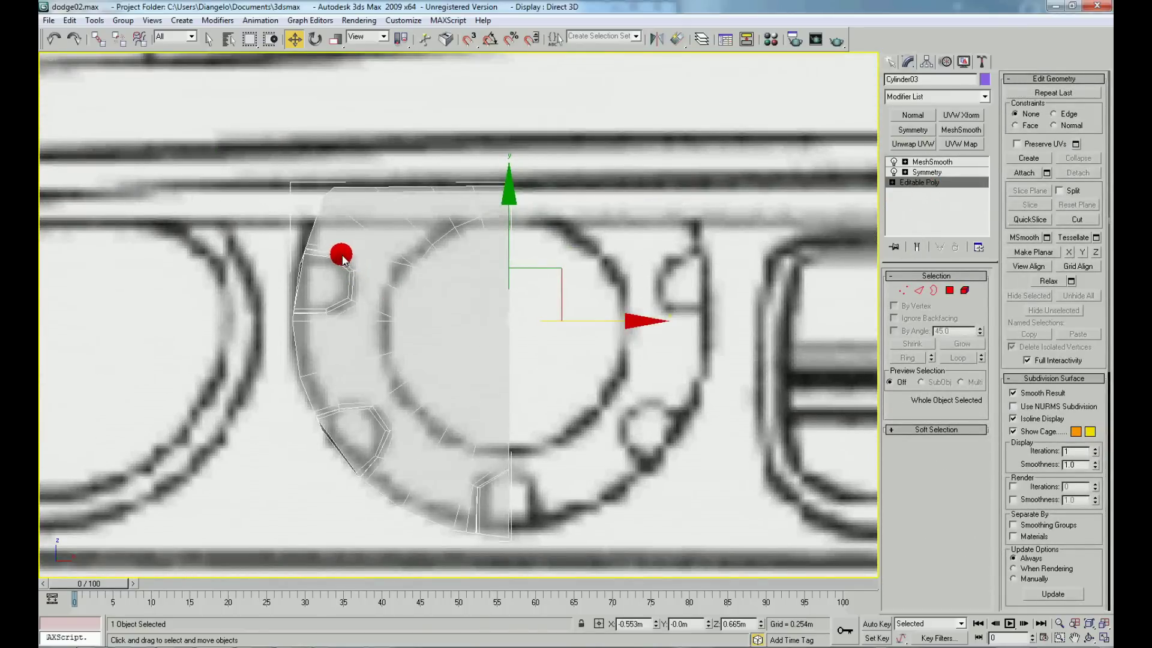
pyautogui.moveTo(344, 258); pyautogui.dragTo(400, 300, button='middle')
pyautogui.press('1')
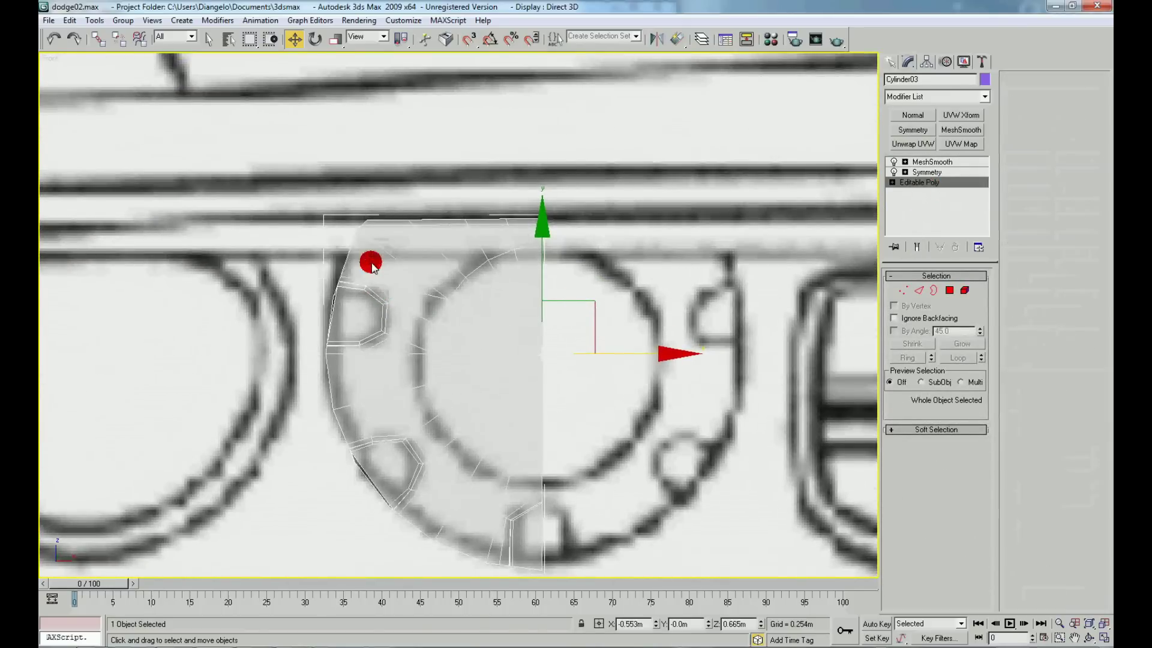
pyautogui.scroll(2, 373, 258)
# Scale the upper-left notch vertices outward to match the blueprint cutout.
pyautogui.moveTo(174, 268); pyautogui.dragTo(324, 407)
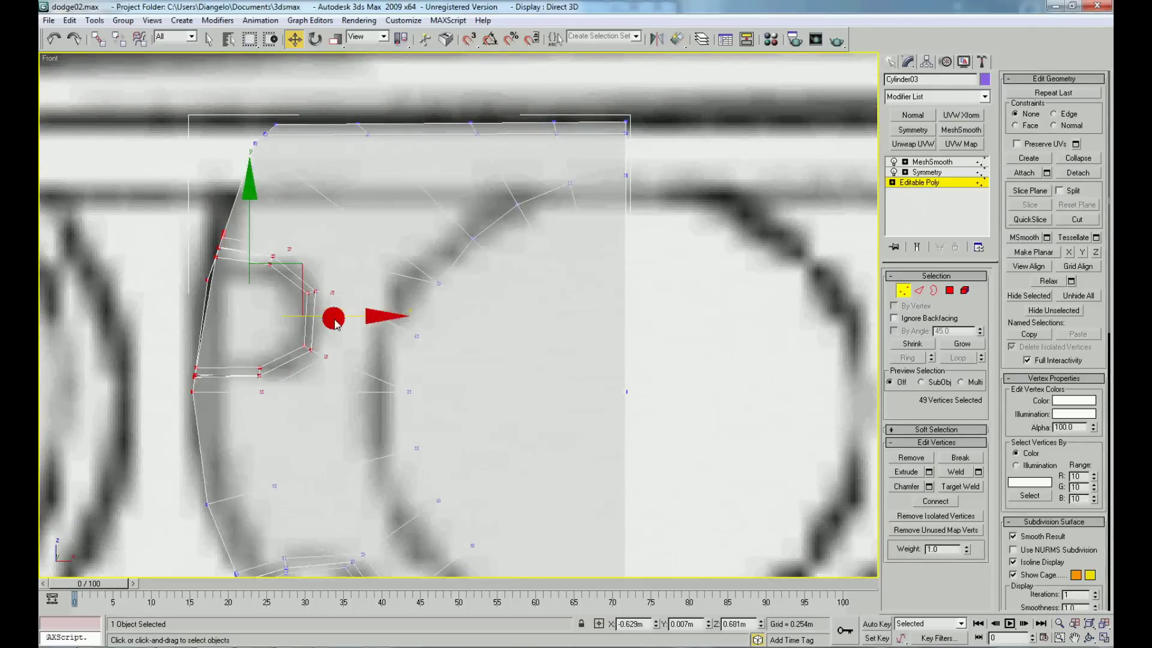
pyautogui.rightClick(332, 324)
pyautogui.click(352, 349)
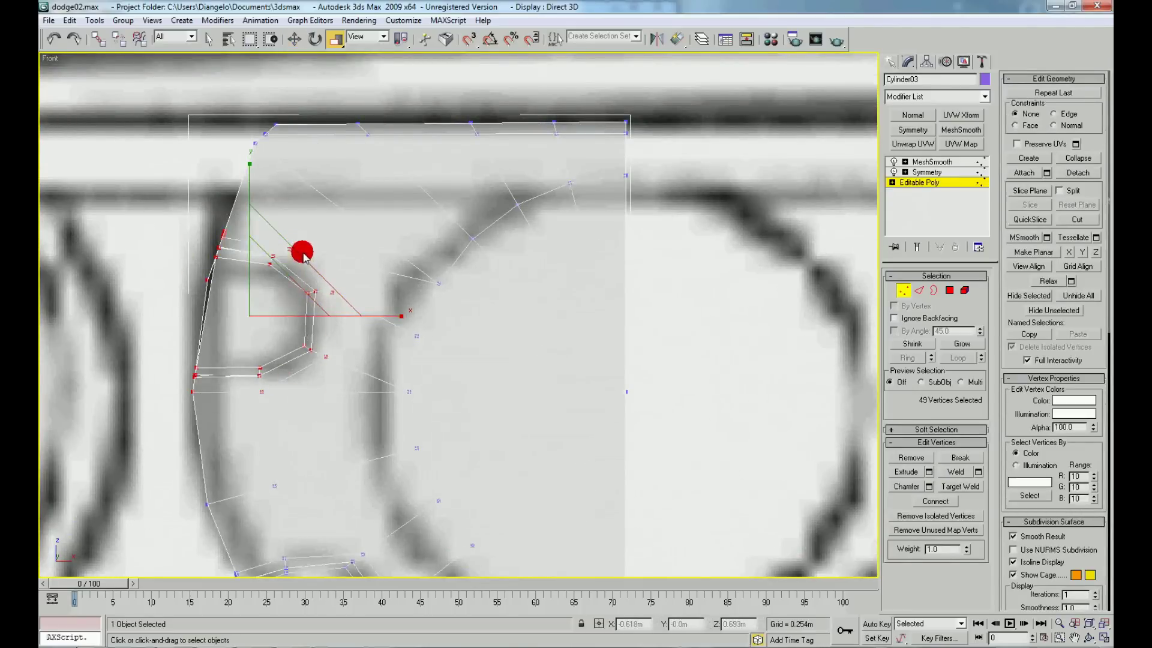
pyautogui.moveTo(303, 252); pyautogui.dragTo(298, 442)
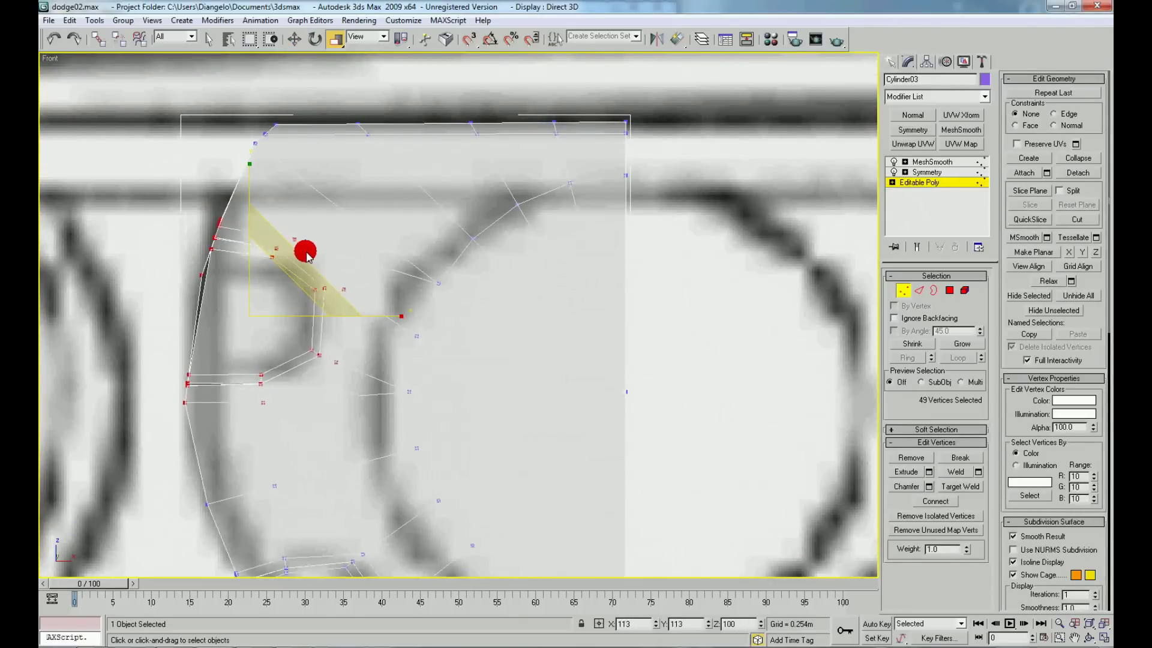
pyautogui.moveTo(298, 443); pyautogui.dragTo(317, 283, button='middle')
# Scale and shift the lower-left and bottom notch vertices onto the blueprint outlines.
pyautogui.moveTo(207, 366); pyautogui.dragTo(435, 553)
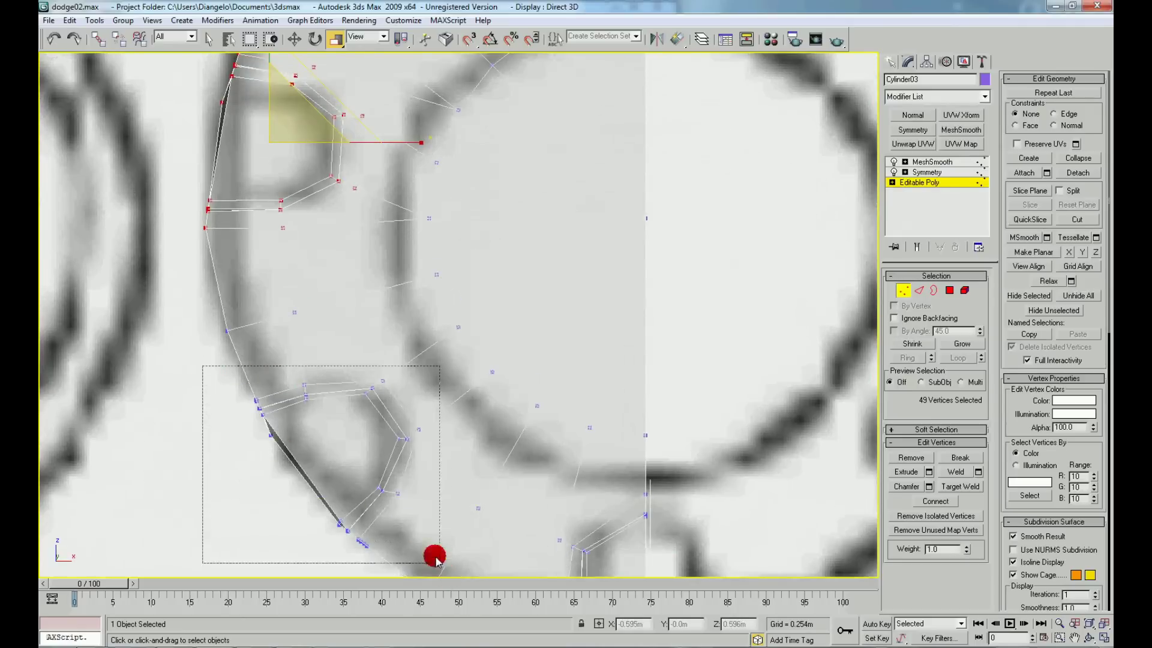
pyautogui.moveTo(406, 405); pyautogui.dragTo(380, 407)
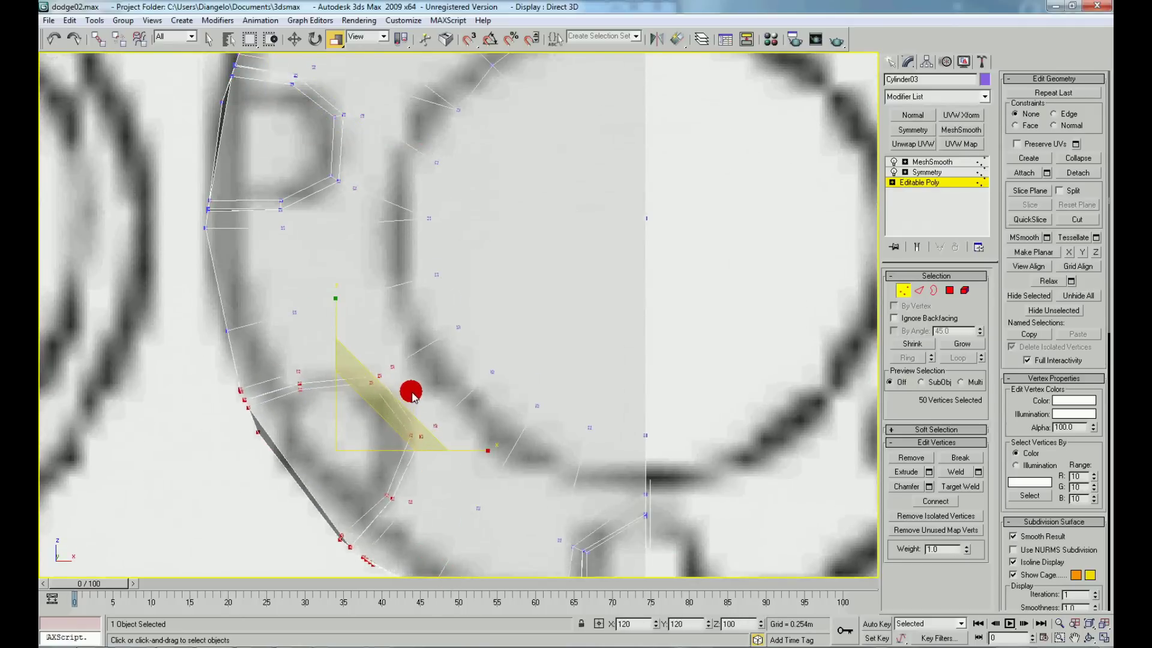
pyautogui.press('w')
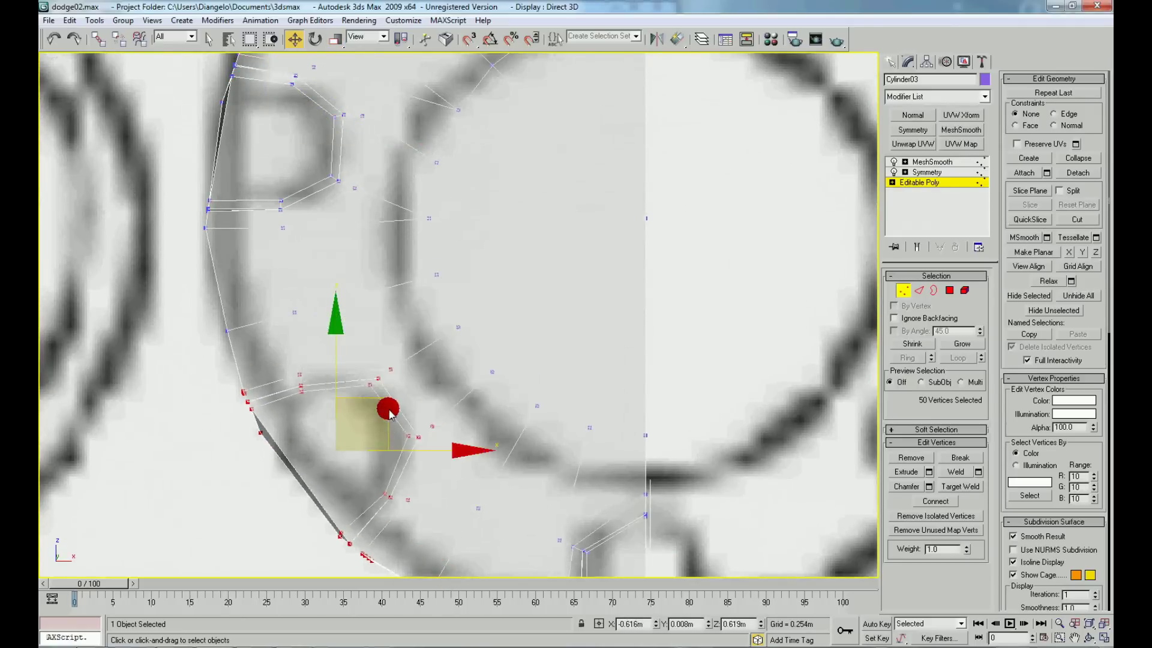
pyautogui.scroll(-3, 273, 313)
pyautogui.scroll(1, 286, 336)
pyautogui.scroll(2, 285, 337)
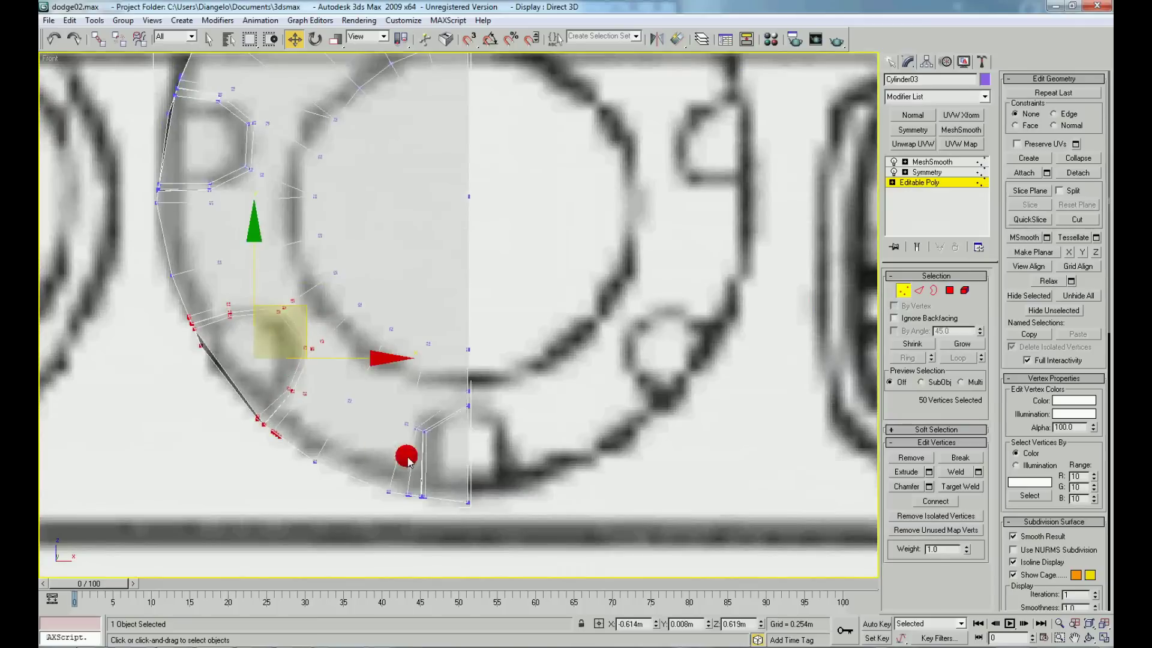
pyautogui.moveTo(379, 384); pyautogui.dragTo(438, 509)
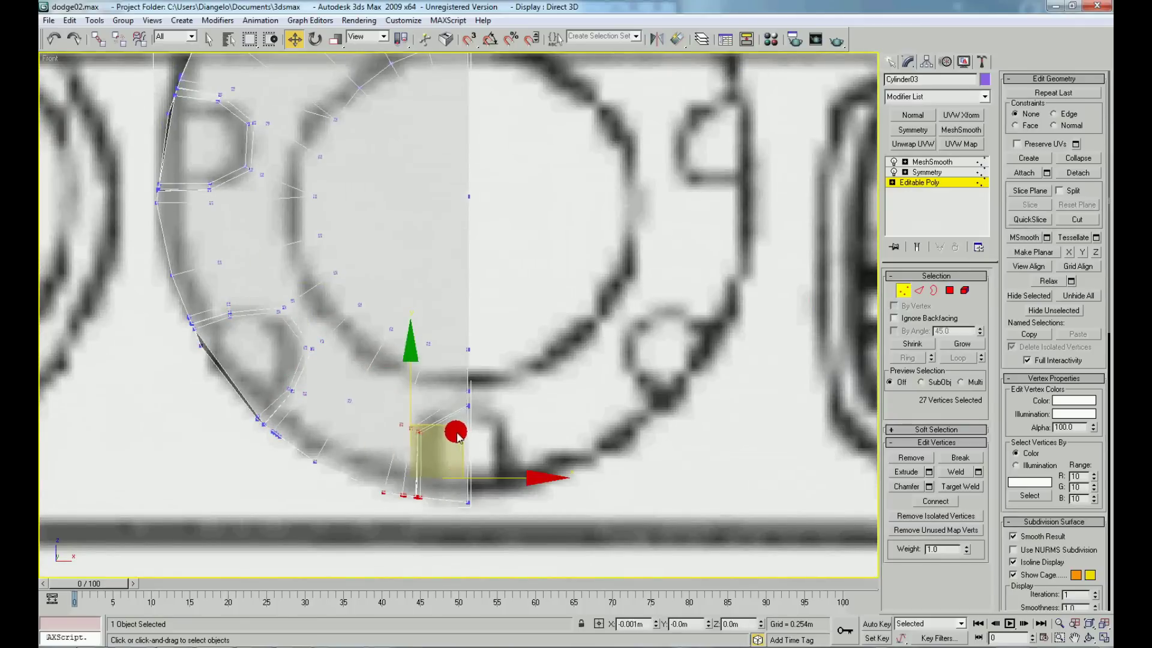
pyautogui.moveTo(380, 381); pyautogui.dragTo(497, 460)
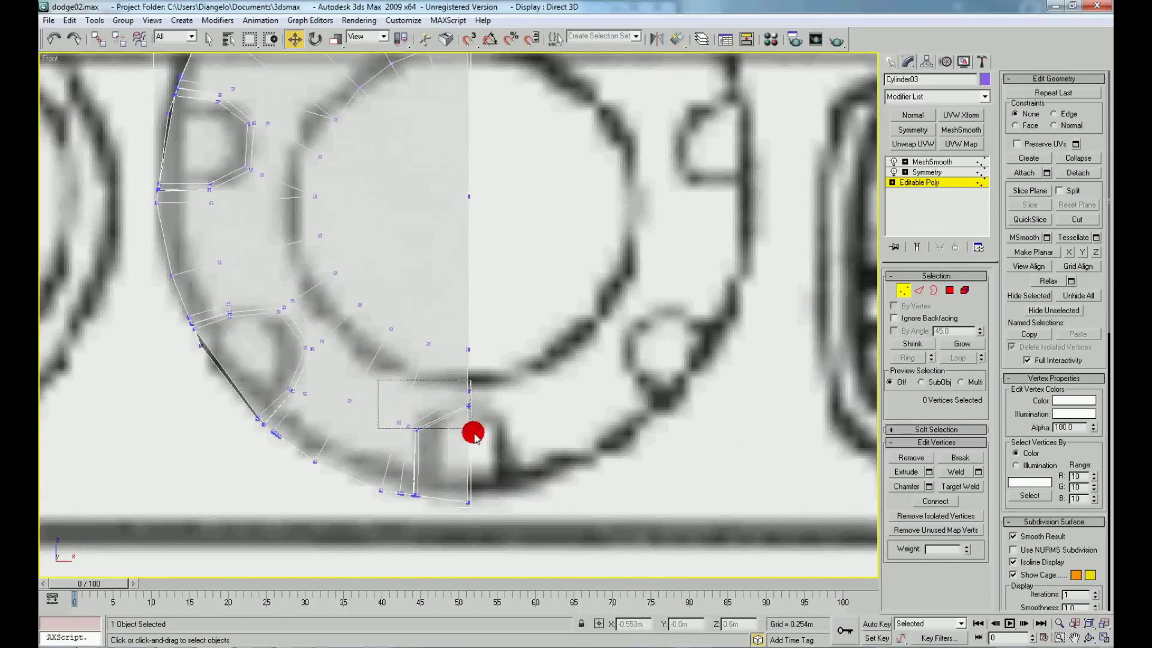
pyautogui.click(780, 356)
# With the smoothed result shown, nudge the lower-left edge vertices up-left.
pyautogui.click(917, 247)
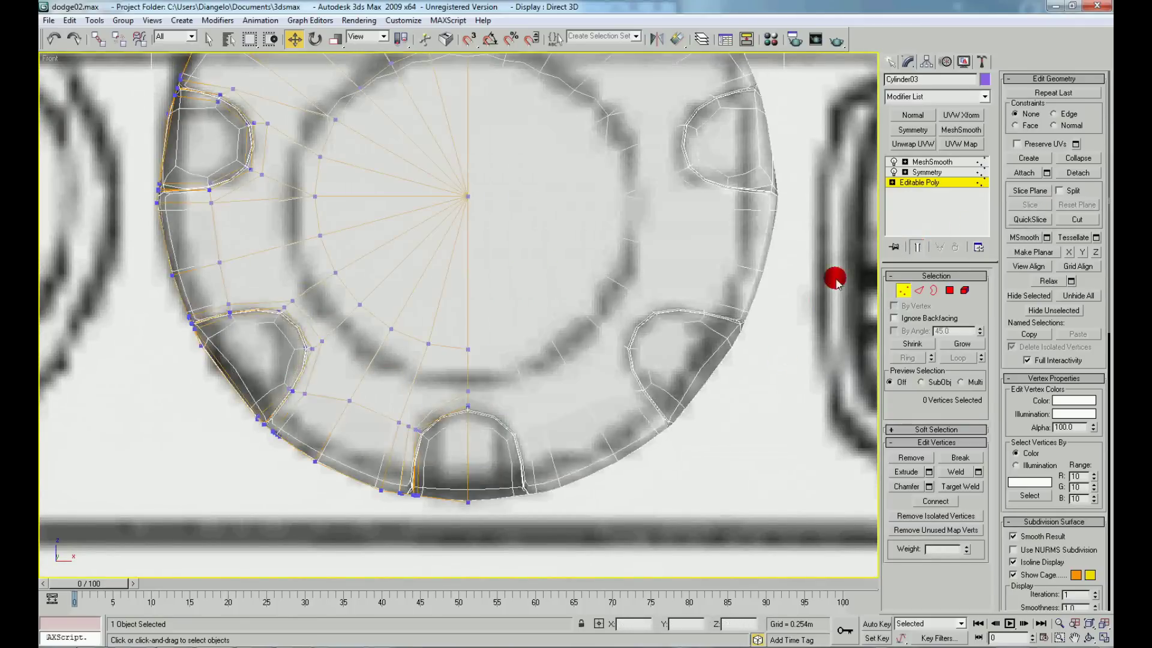
pyautogui.scroll(-2, 630, 359)
pyautogui.scroll(1, 414, 337)
pyautogui.scroll(2, 327, 316)
pyautogui.moveTo(313, 313); pyautogui.dragTo(364, 368)
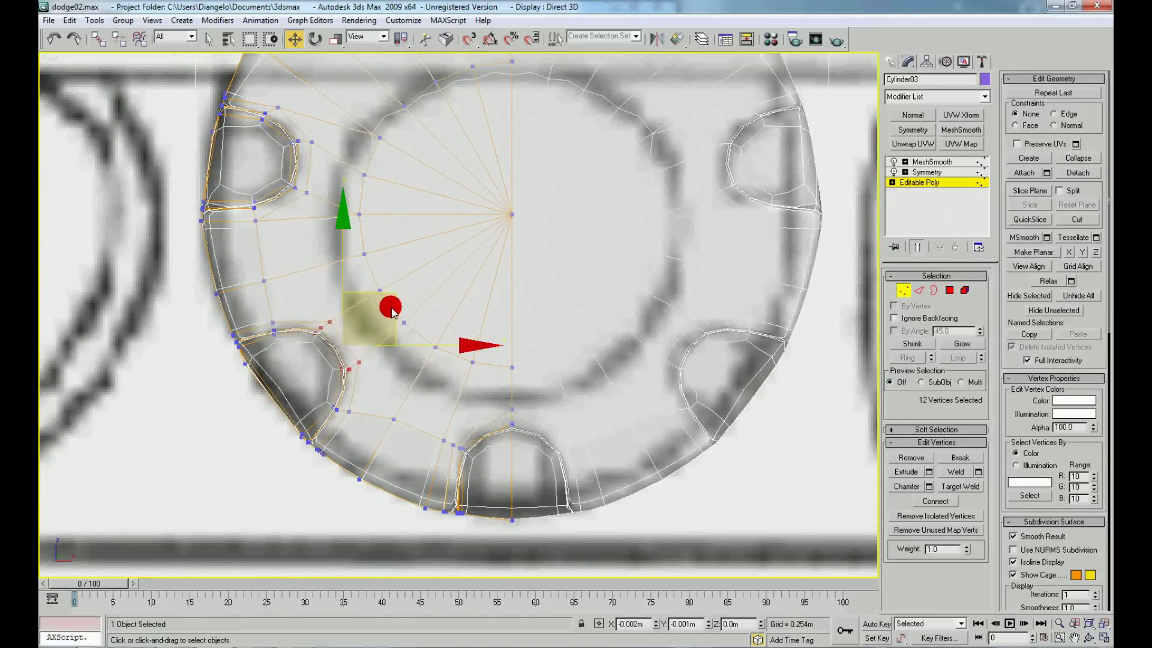
pyautogui.moveTo(288, 380); pyautogui.dragTo(362, 473)
pyautogui.moveTo(370, 400); pyautogui.dragTo(365, 396)
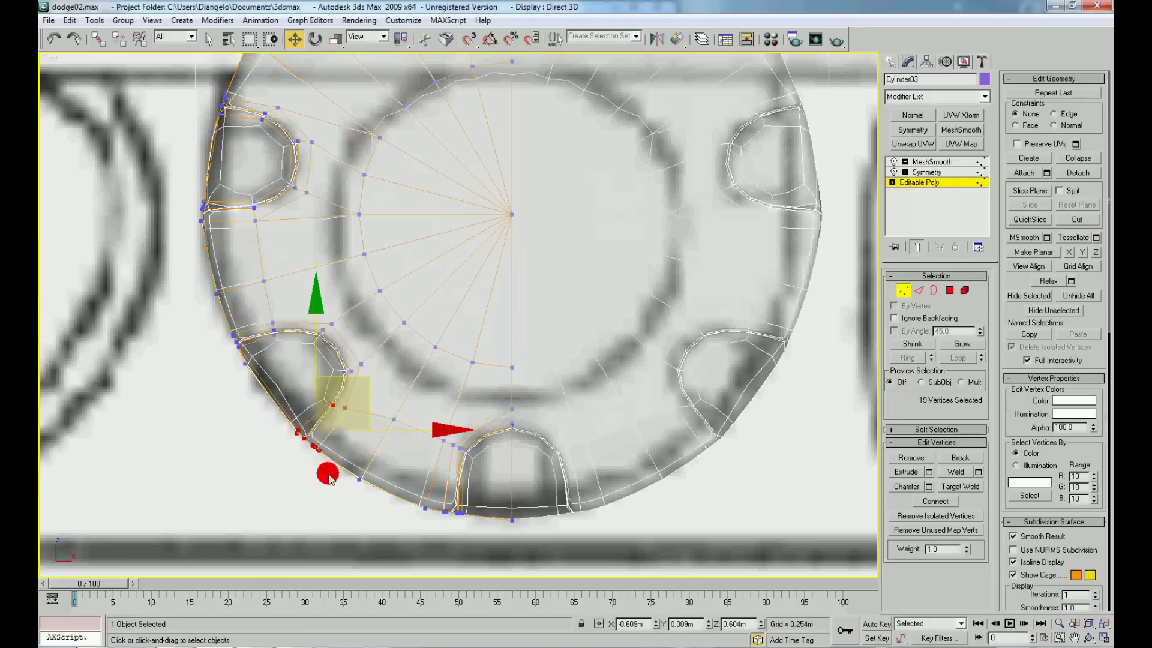
pyautogui.keyDown('alt'); pyautogui.moveTo(328, 477); pyautogui.dragTo(360, 406); pyautogui.keyUp('alt')
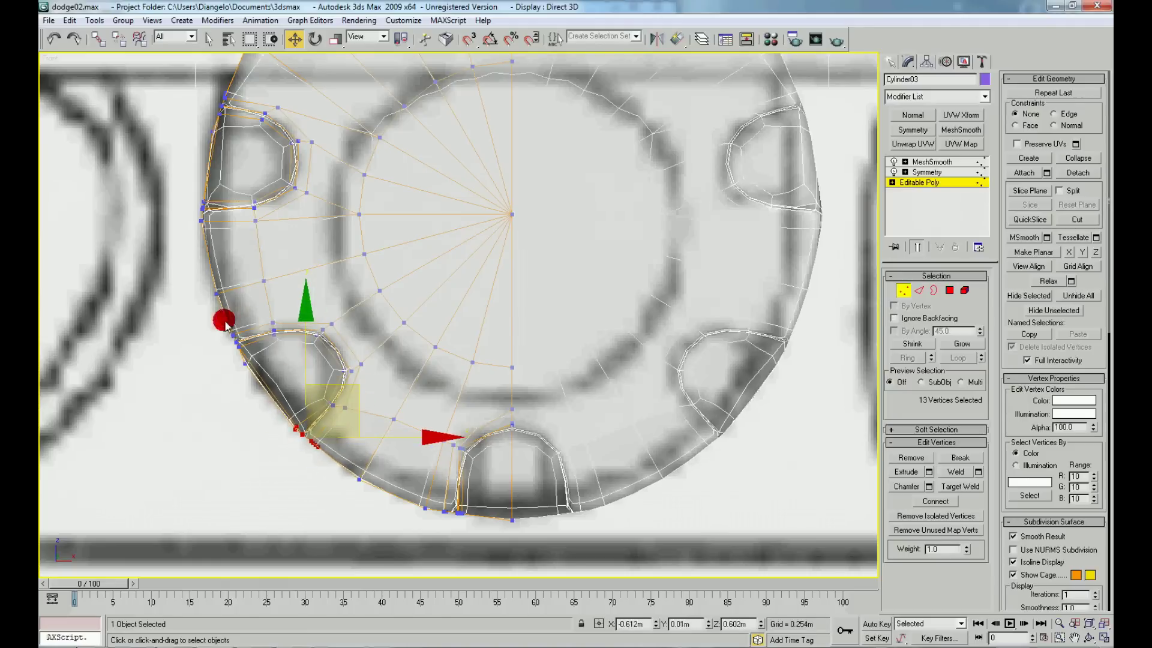
pyautogui.moveTo(226, 325); pyautogui.dragTo(258, 378)
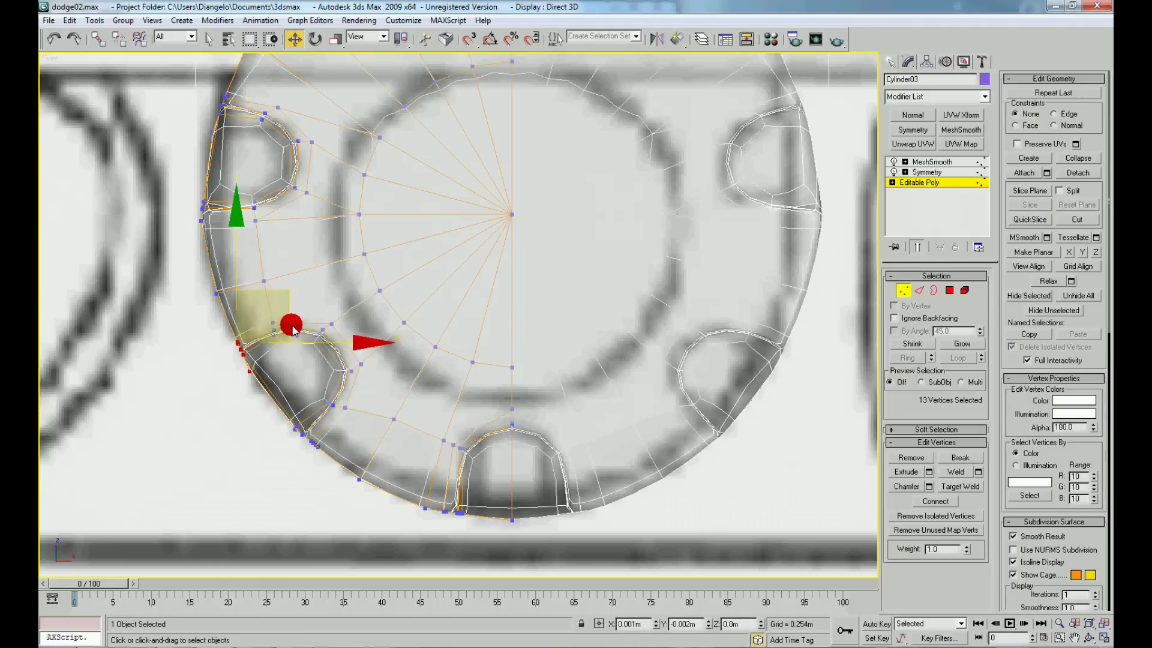
pyautogui.click(256, 420)
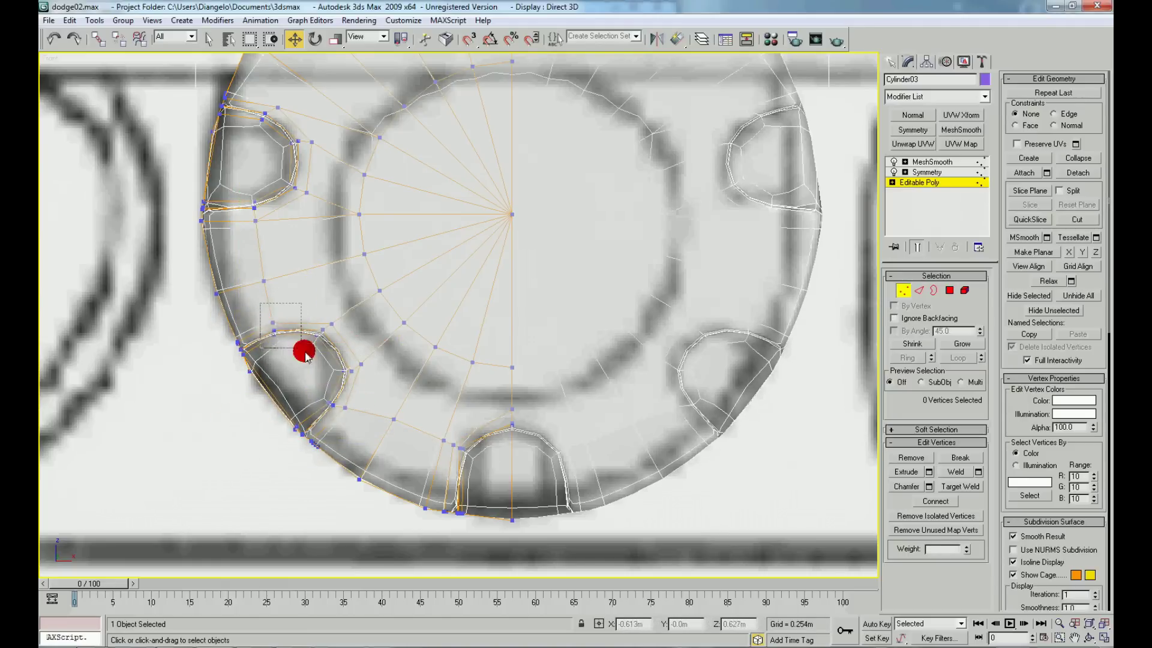
# Shift the vertices above the left notch slightly up to follow the blueprint.
pyautogui.moveTo(292, 296); pyautogui.dragTo(345, 350)
pyautogui.moveTo(376, 301); pyautogui.dragTo(350, 367)
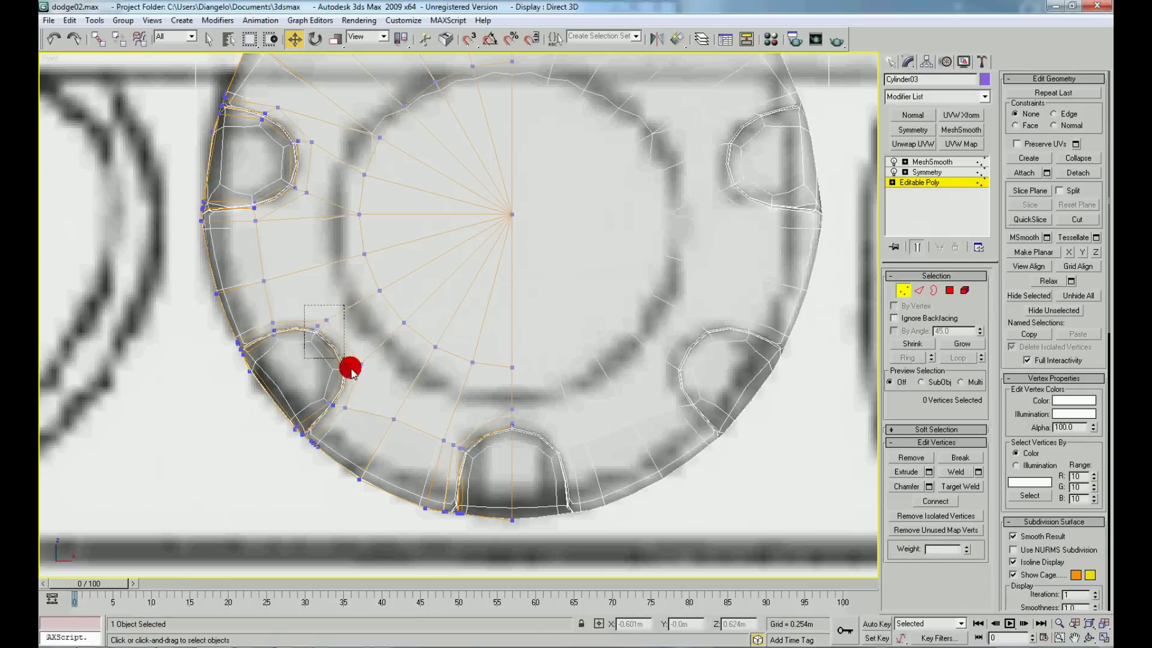
pyautogui.moveTo(388, 319); pyautogui.dragTo(391, 316)
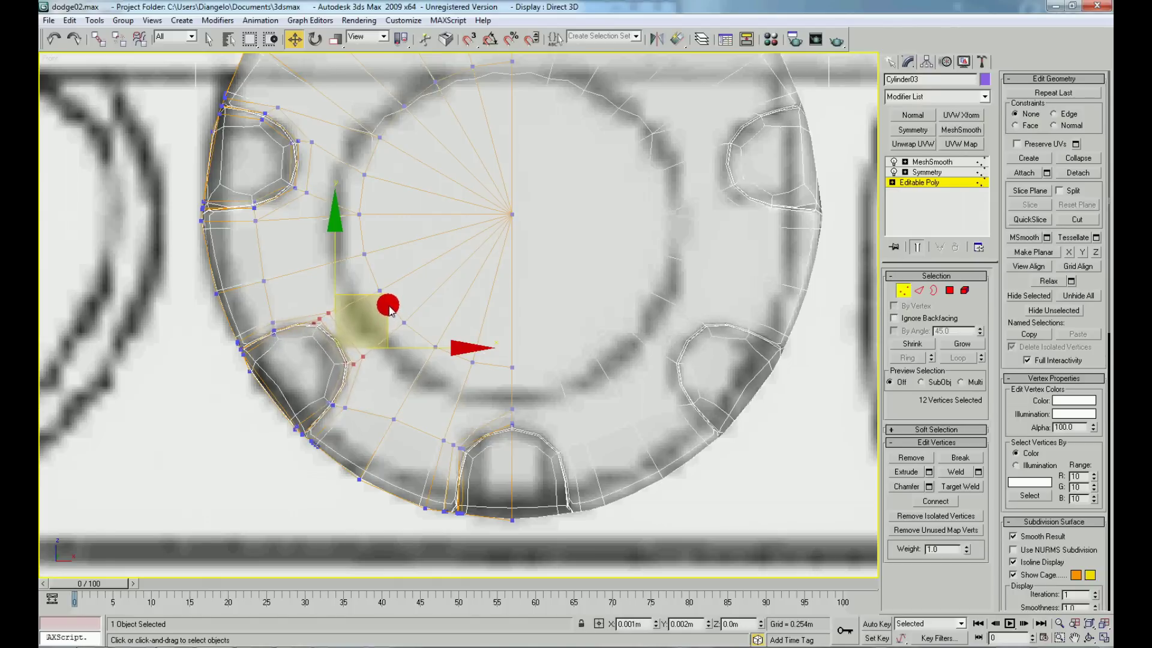
pyautogui.click(506, 393)
pyautogui.moveTo(515, 393); pyautogui.dragTo(522, 438, button='middle')
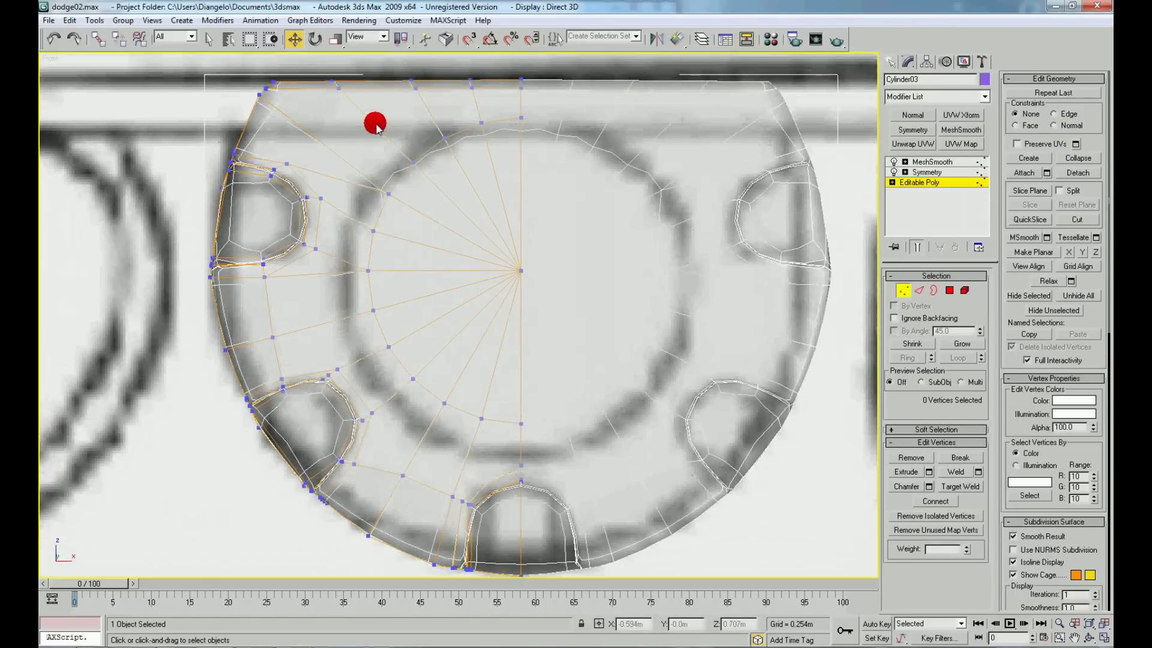
pyautogui.moveTo(411, 155); pyautogui.dragTo(424, 203, button='middle')
# Scale the inner ring vertices to the blueprint's inner circle, then select the 12 centre polygons.
pyautogui.moveTo(400, 274); pyautogui.dragTo(462, 285)
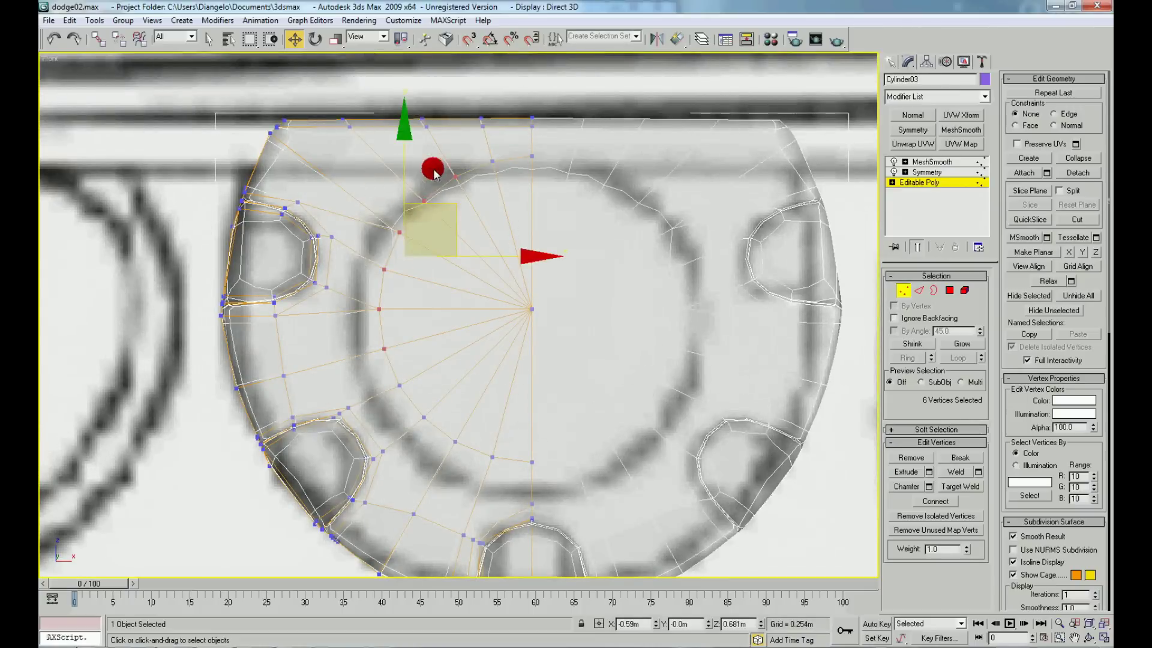
pyautogui.keyDown('ctrl'); pyautogui.moveTo(435, 174); pyautogui.dragTo(576, 224); pyautogui.keyUp('ctrl')
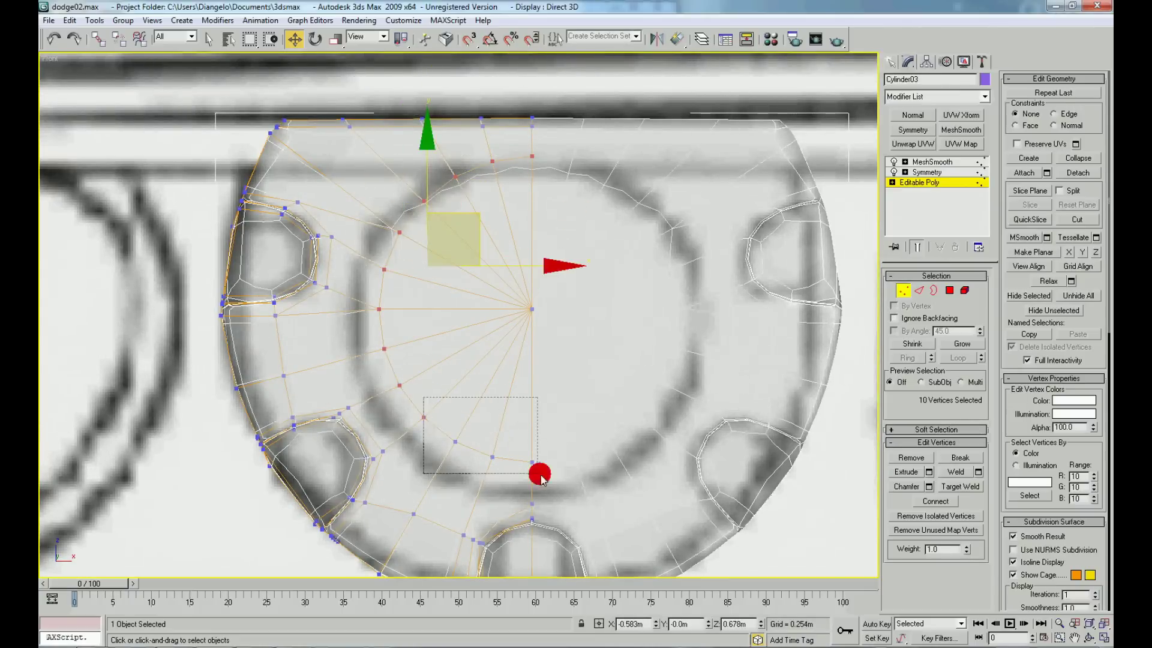
pyautogui.keyDown('ctrl'); pyautogui.moveTo(403, 368); pyautogui.dragTo(540, 470); pyautogui.keyUp('ctrl')
pyautogui.rightClick(483, 368)
pyautogui.click(502, 394)
pyautogui.moveTo(464, 296); pyautogui.dragTo(461, 288)
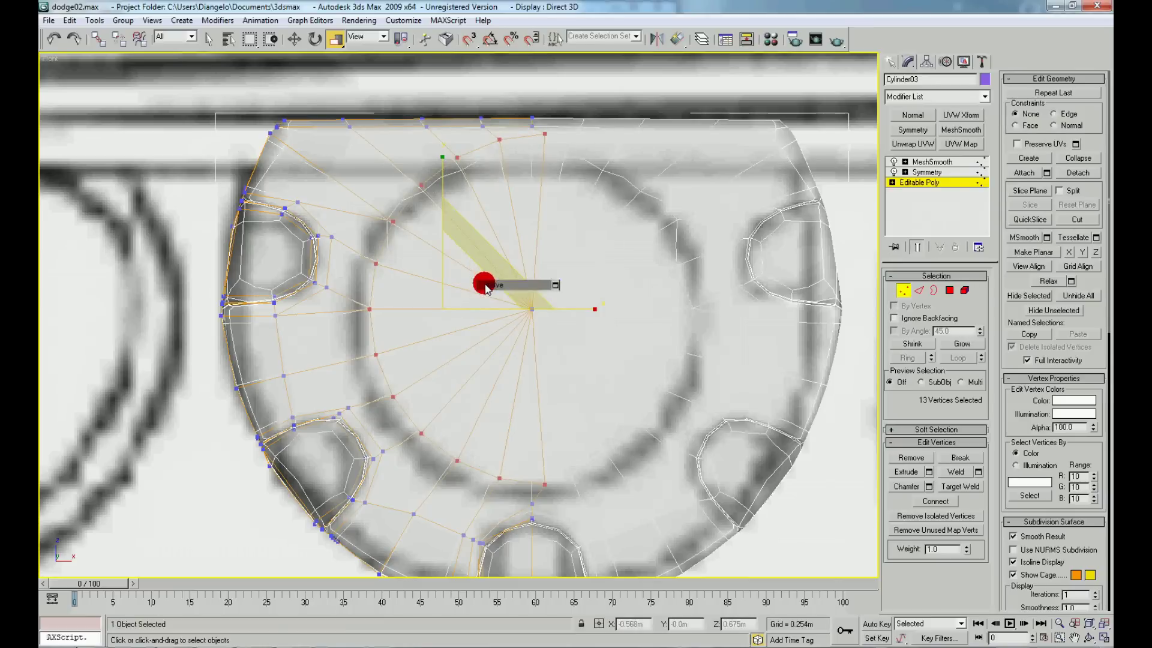
pyautogui.press('w')
pyautogui.moveTo(489, 277); pyautogui.dragTo(480, 296)
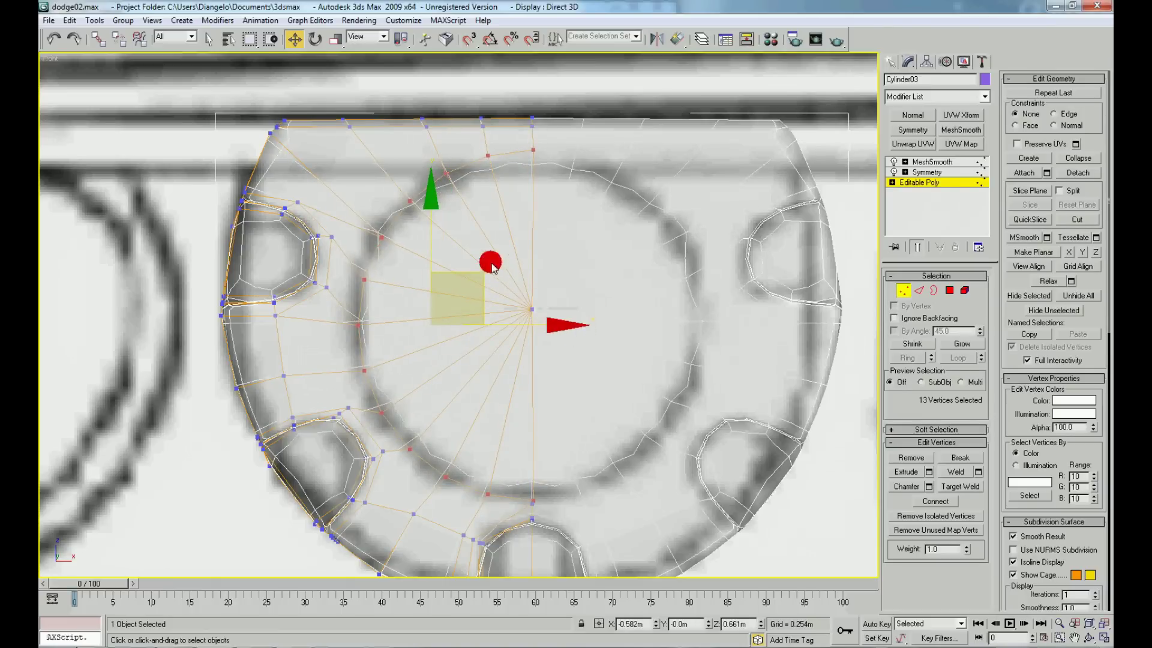
pyautogui.click(531, 309)
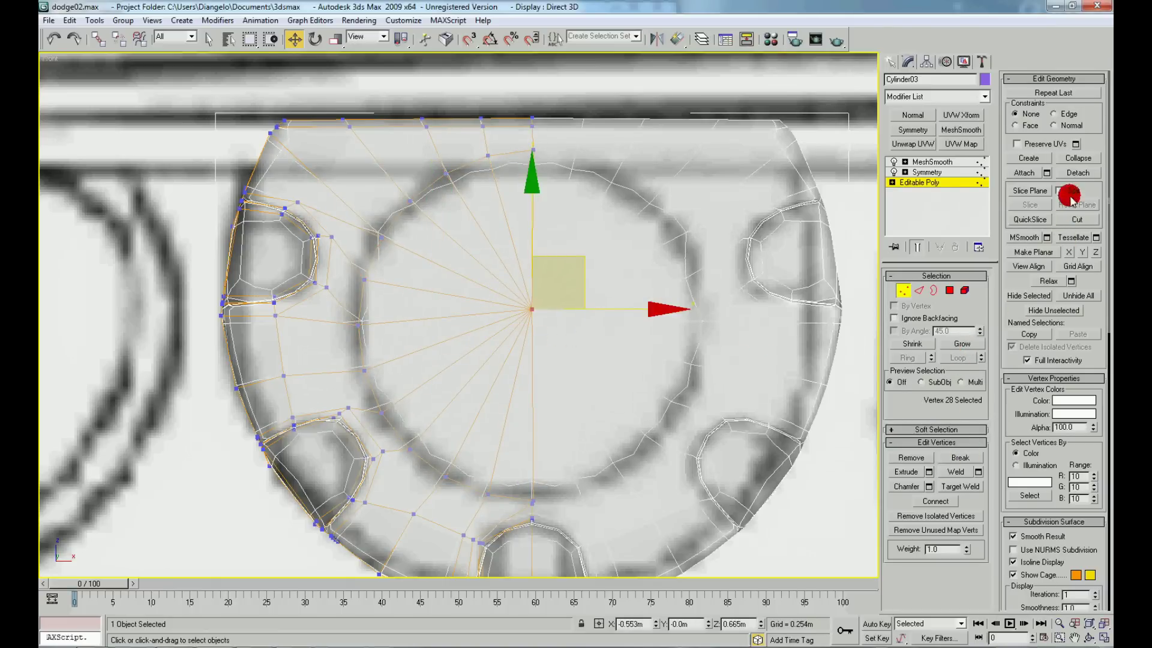
pyautogui.click(954, 292)
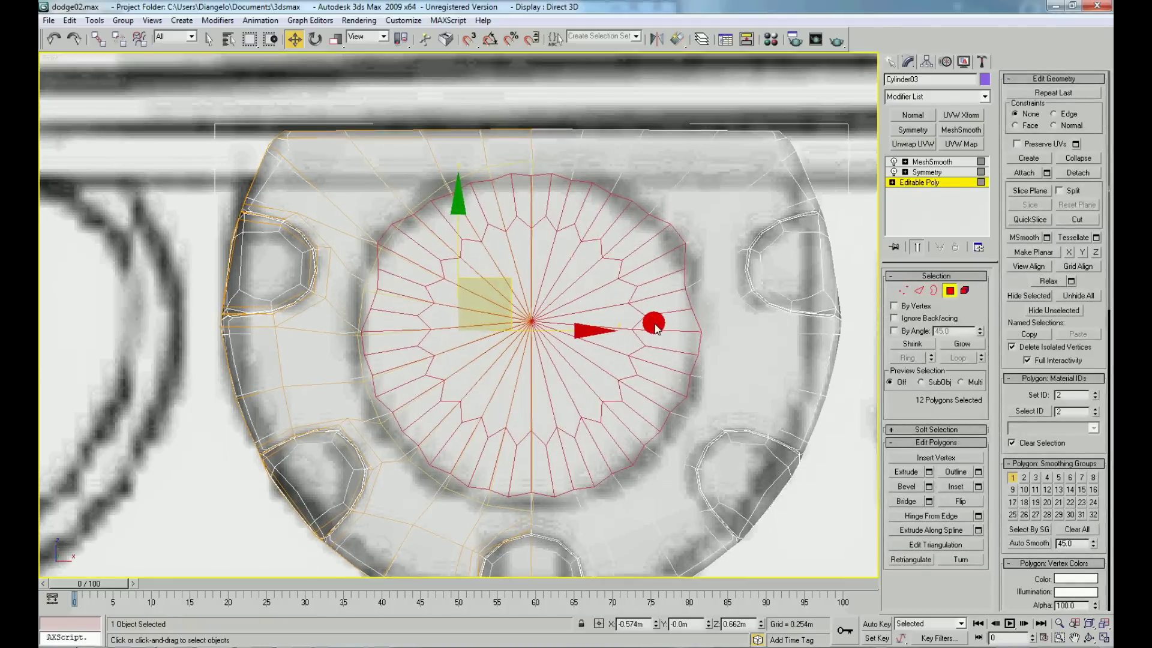
# Extrude the 12 centre polygons inward and confirm with OK.
pyautogui.keyDown('alt'); pyautogui.moveTo(656, 327); pyautogui.dragTo(579, 340, button='middle'); pyautogui.keyUp('alt')
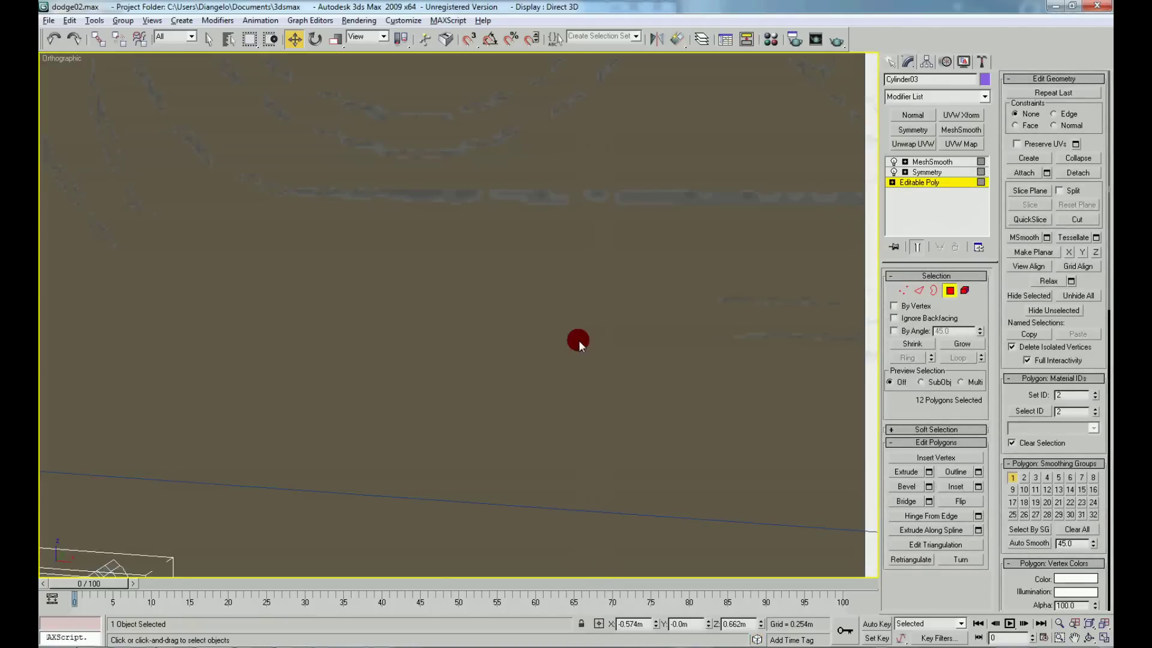
pyautogui.hotkey('shift', 'z')
pyautogui.press('z')
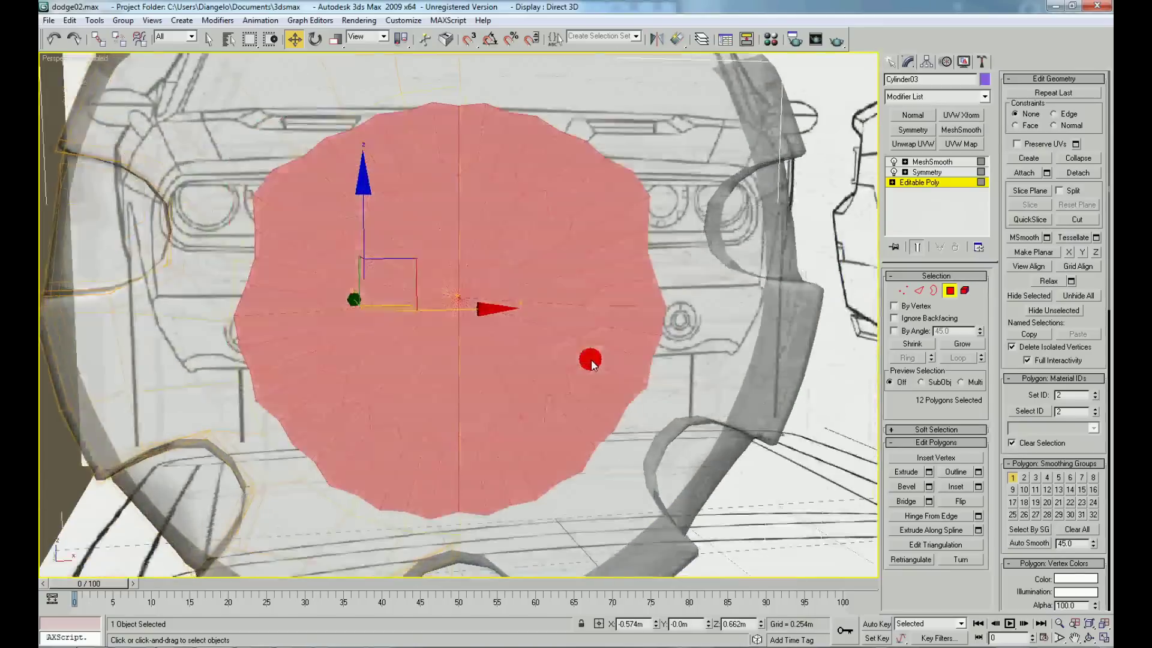
pyautogui.click(929, 471)
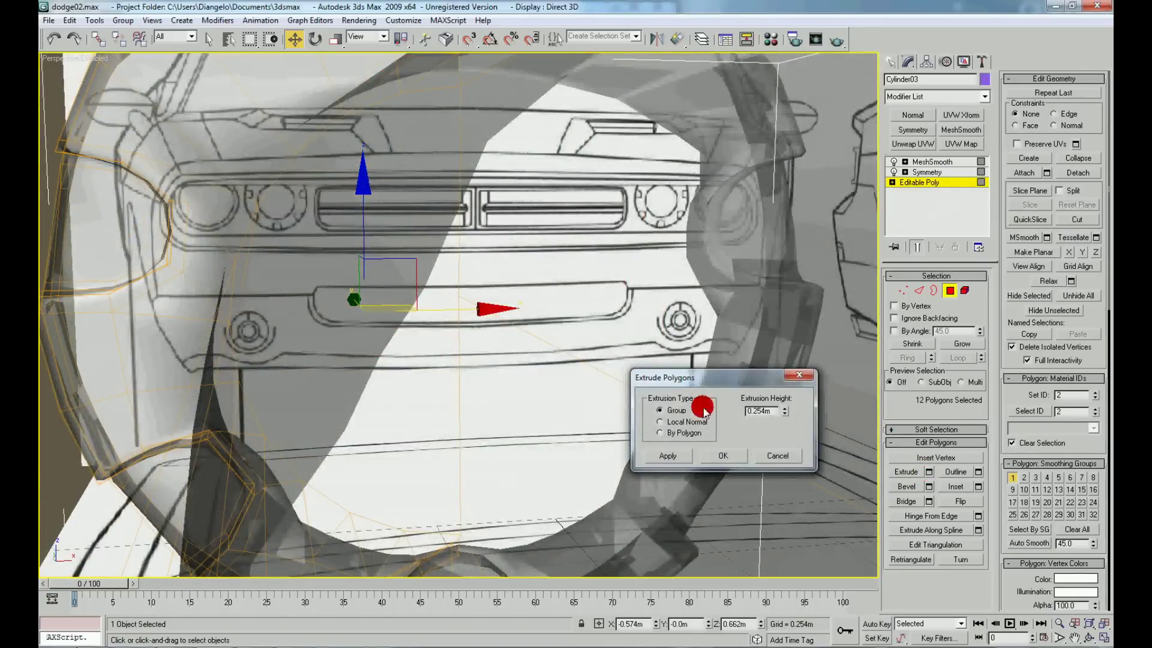
pyautogui.click(718, 455)
pyautogui.moveTo(687, 450)
pyautogui.keyDown('alt'); pyautogui.mouseDown(button='middle')
pyautogui.moveTo(326, 310)
pyautogui.moveTo(382, 376)
pyautogui.mouseUp(button='middle'); pyautogui.keyUp('alt')
pyautogui.scroll(-3, 326, 311)
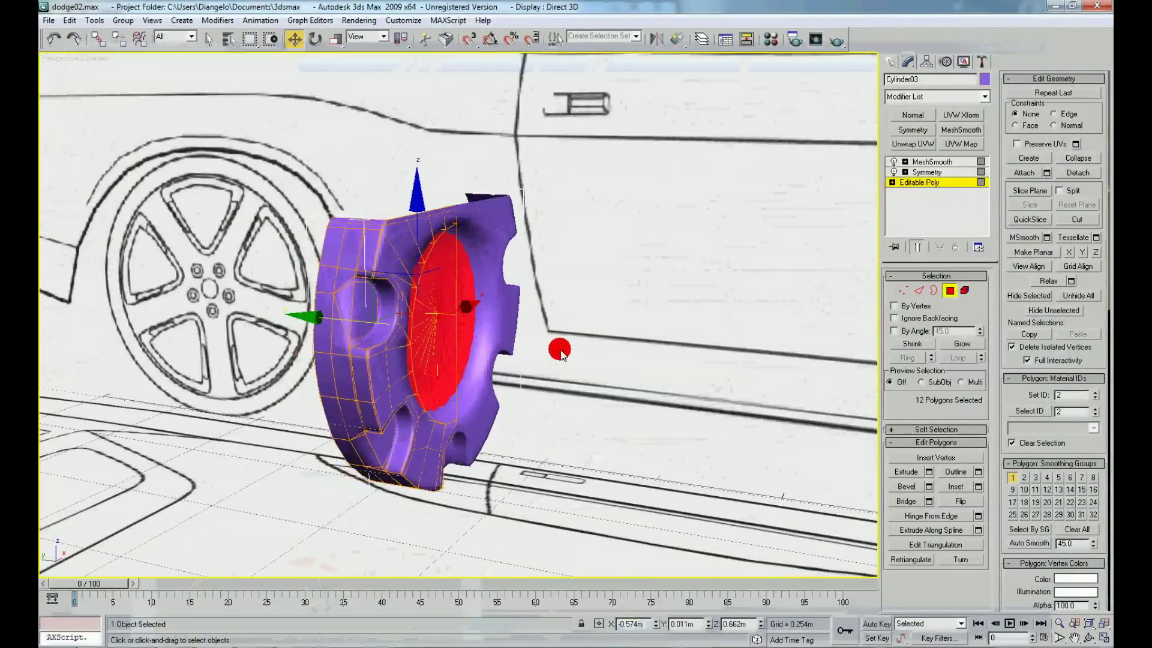
# Bevel the recessed centre faces, then deselect the polygons.
pyautogui.keyDown('alt'); pyautogui.moveTo(289, 324); pyautogui.dragTo(360, 312, button='middle'); pyautogui.keyUp('alt')
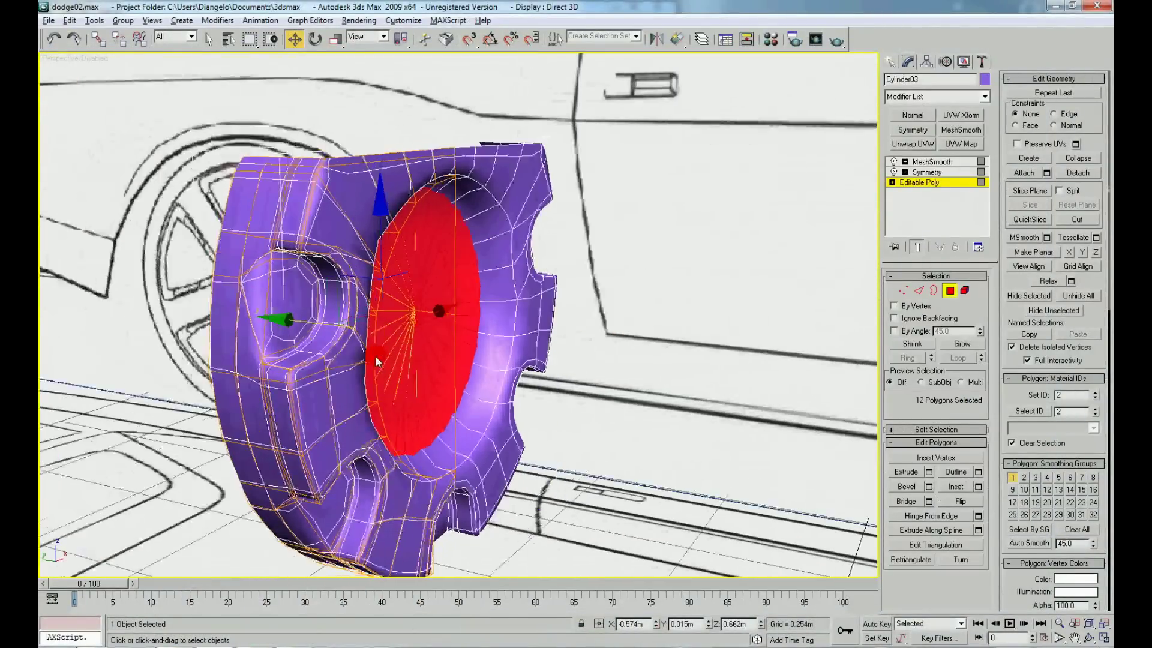
pyautogui.click(909, 486)
pyautogui.keyDown('alt'); pyautogui.moveTo(576, 336); pyautogui.dragTo(551, 345, button='middle'); pyautogui.keyUp('alt')
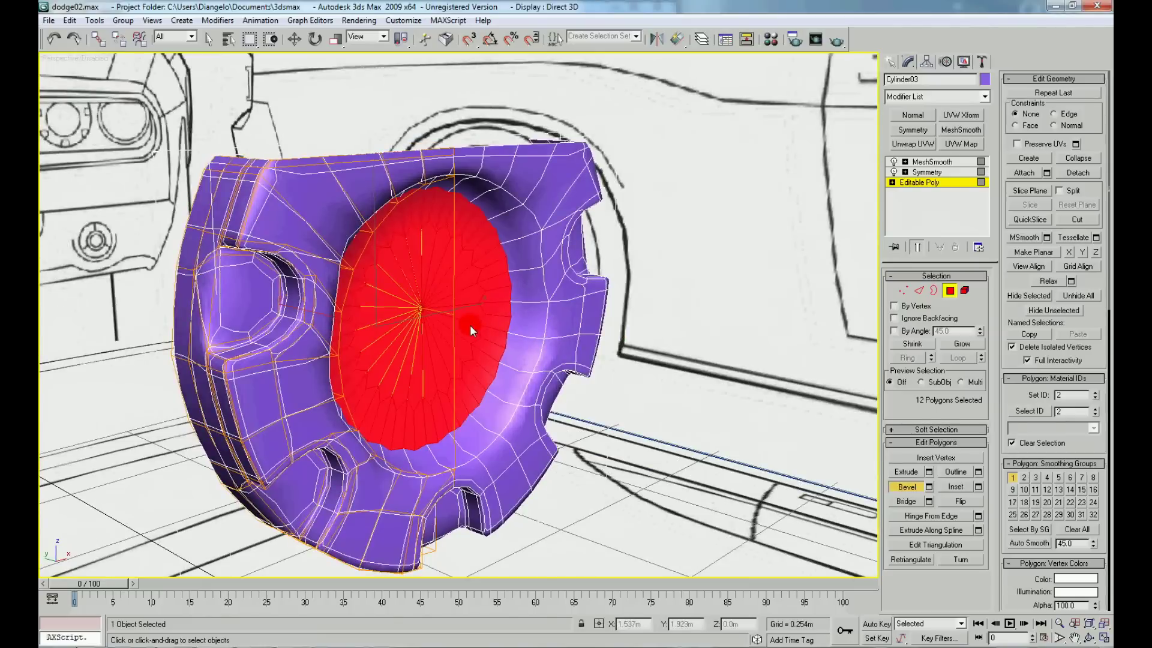
pyautogui.click(760, 346)
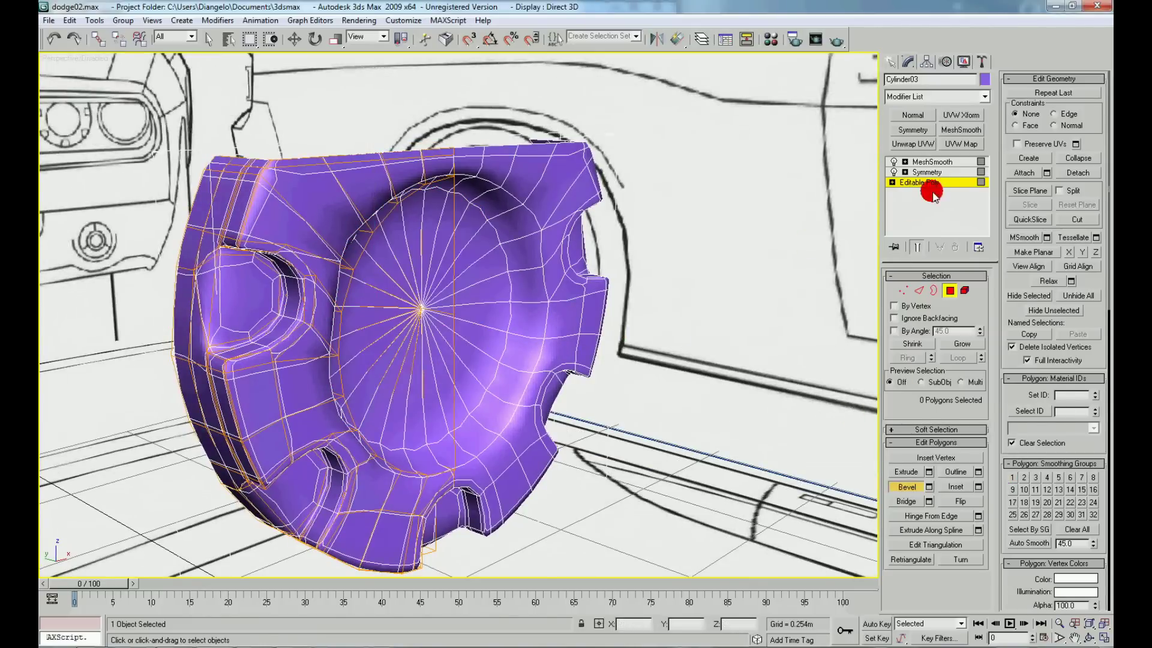
# Turn off Show End Result to display the bezel's unsmoothed Editable Poly cage.
pyautogui.click(917, 247)
pyautogui.click(445, 300)
pyautogui.click(511, 312)
pyautogui.keyDown('alt'); pyautogui.moveTo(527, 290); pyautogui.dragTo(438, 290, button='middle'); pyautogui.keyUp('alt')
pyautogui.press('w')
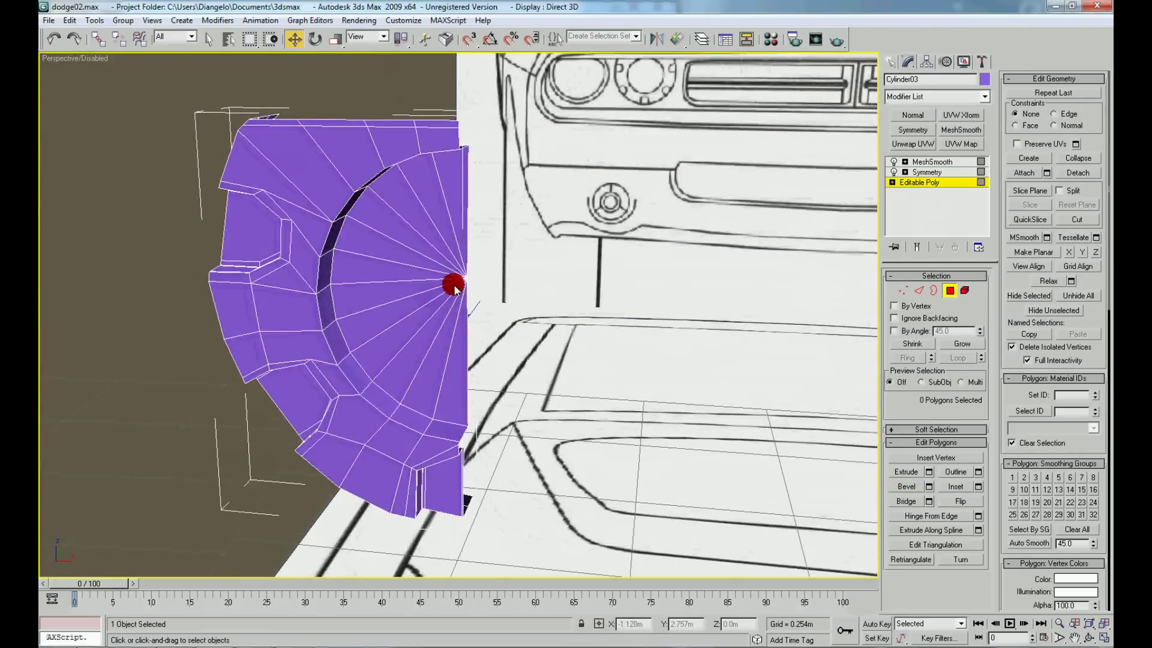
# Use the quad menu to switch sub-object levels to Vertex and select a bezel vertex.
pyautogui.rightClick(479, 274)
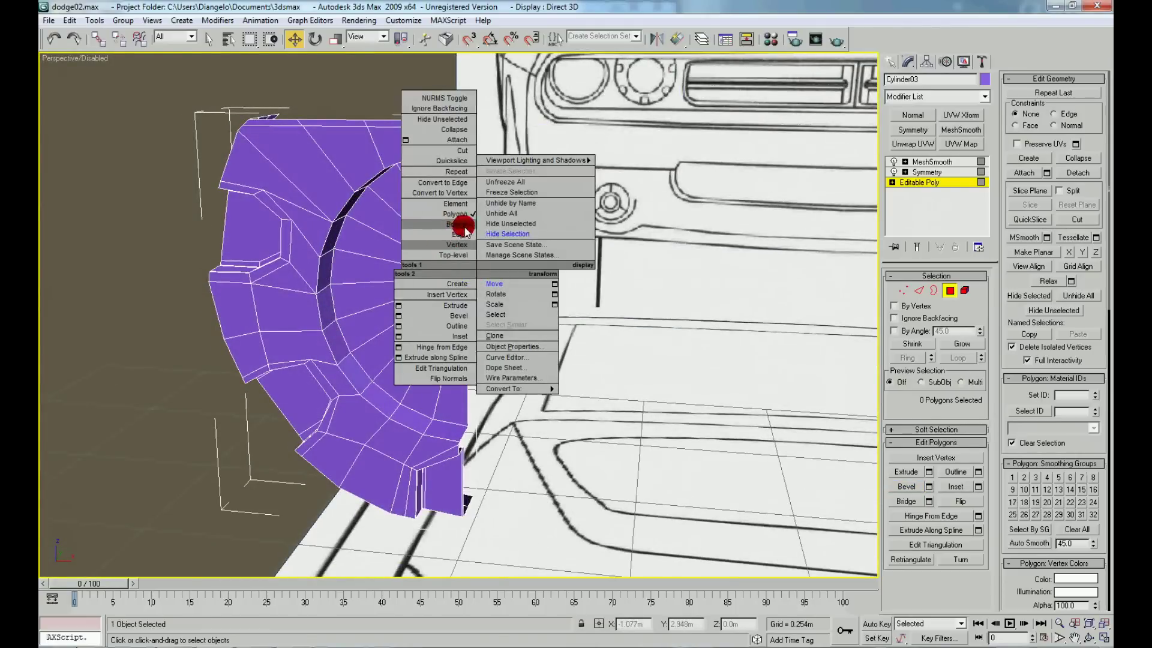
pyautogui.click(456, 233)
pyautogui.rightClick(468, 245)
pyautogui.click(449, 207)
pyautogui.rightClick(450, 207)
pyautogui.click(447, 213)
pyautogui.click(480, 291)
# Isolate the bezel with Alt+Q and inspect its open half-cage border.
pyautogui.hotkey('alt', 'q')
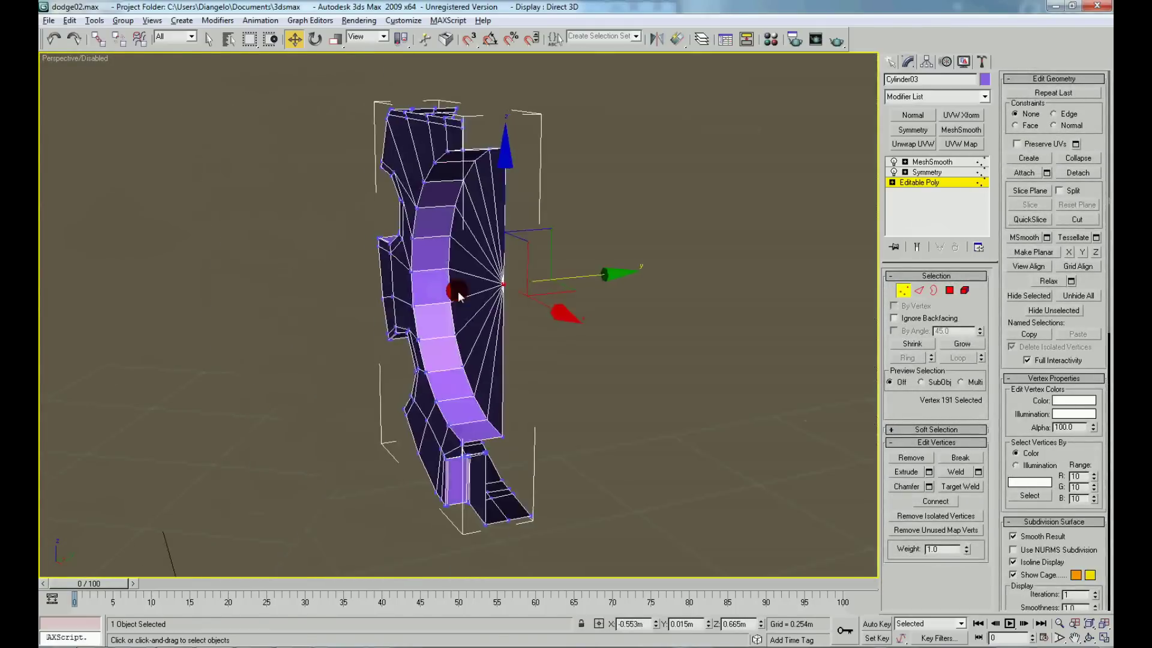
pyautogui.moveTo(600, 274)
pyautogui.keyDown('alt'); pyautogui.mouseDown(button='middle')
pyautogui.moveTo(671, 269)
pyautogui.moveTo(642, 341)
pyautogui.mouseUp(button='middle'); pyautogui.keyUp('alt')
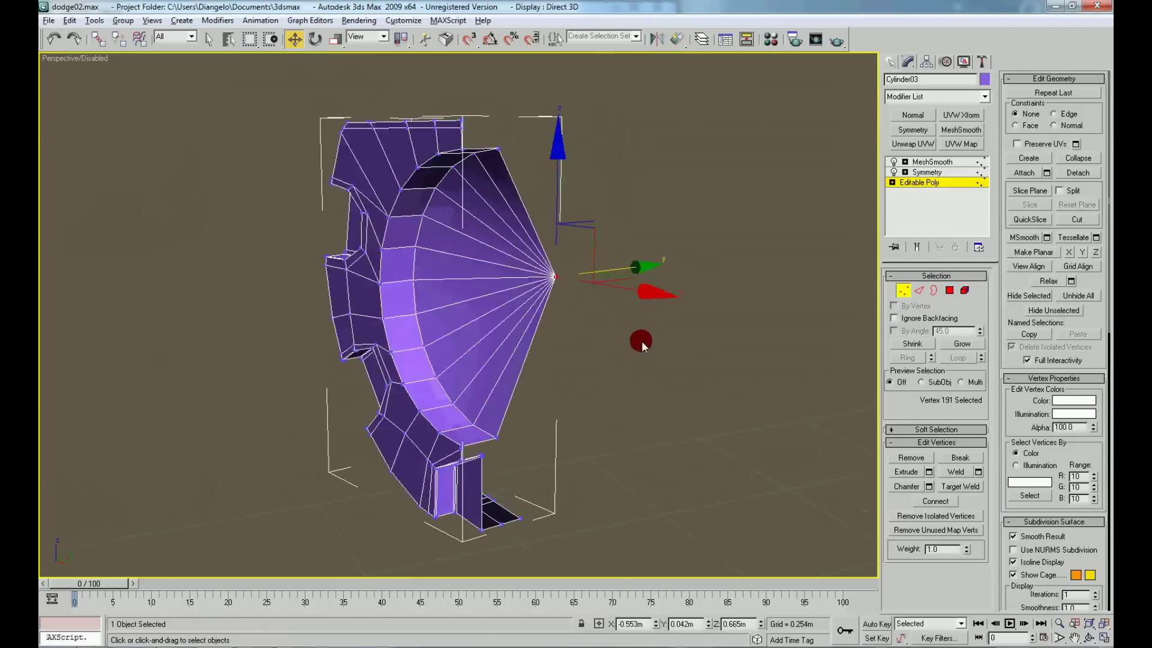
pyautogui.rightClick(555, 324)
pyautogui.click(532, 274)
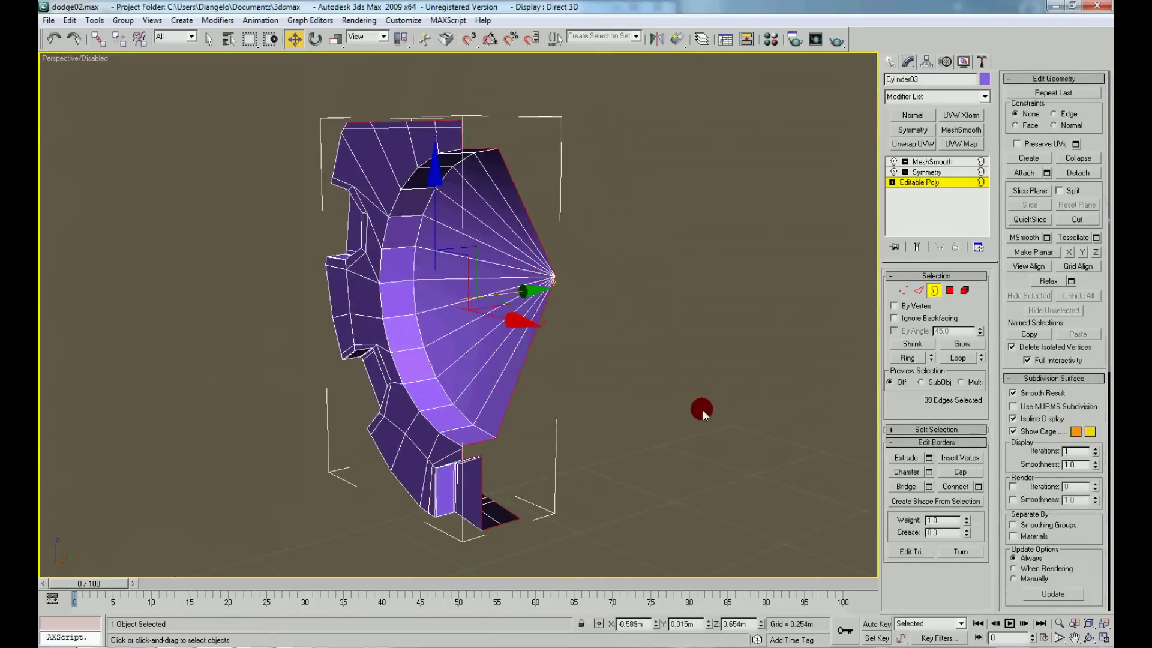
pyautogui.click(424, 386)
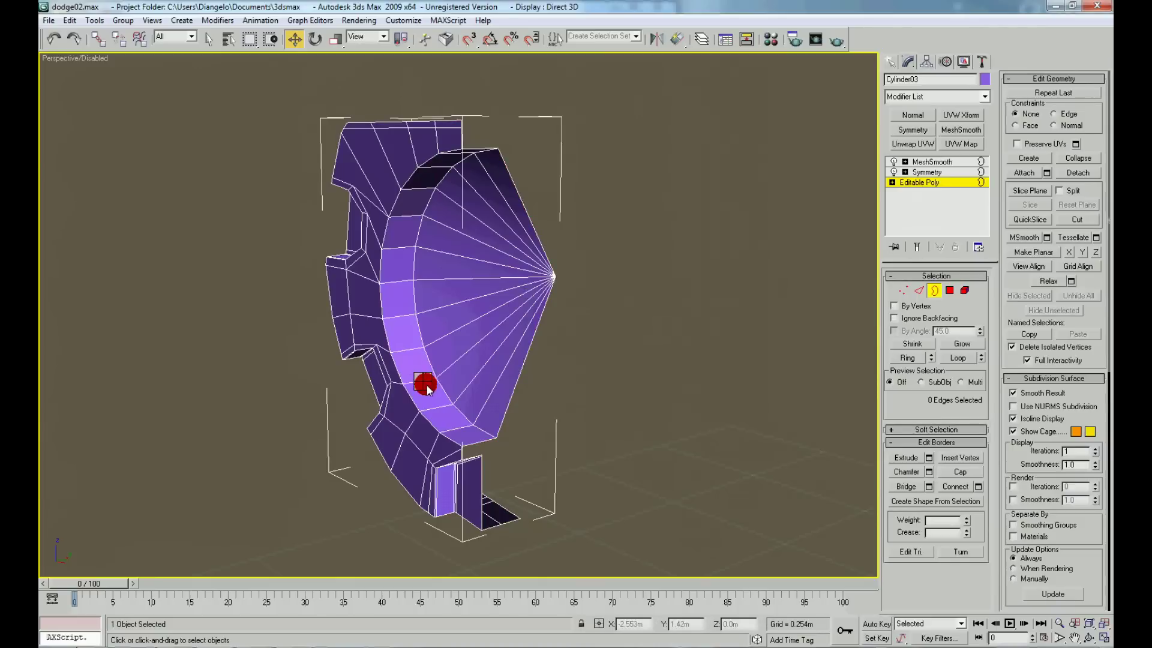
# Ring-select an edge on the recess wall and Connect it to add a new edge loop.
pyautogui.press('2')
pyautogui.click(412, 348)
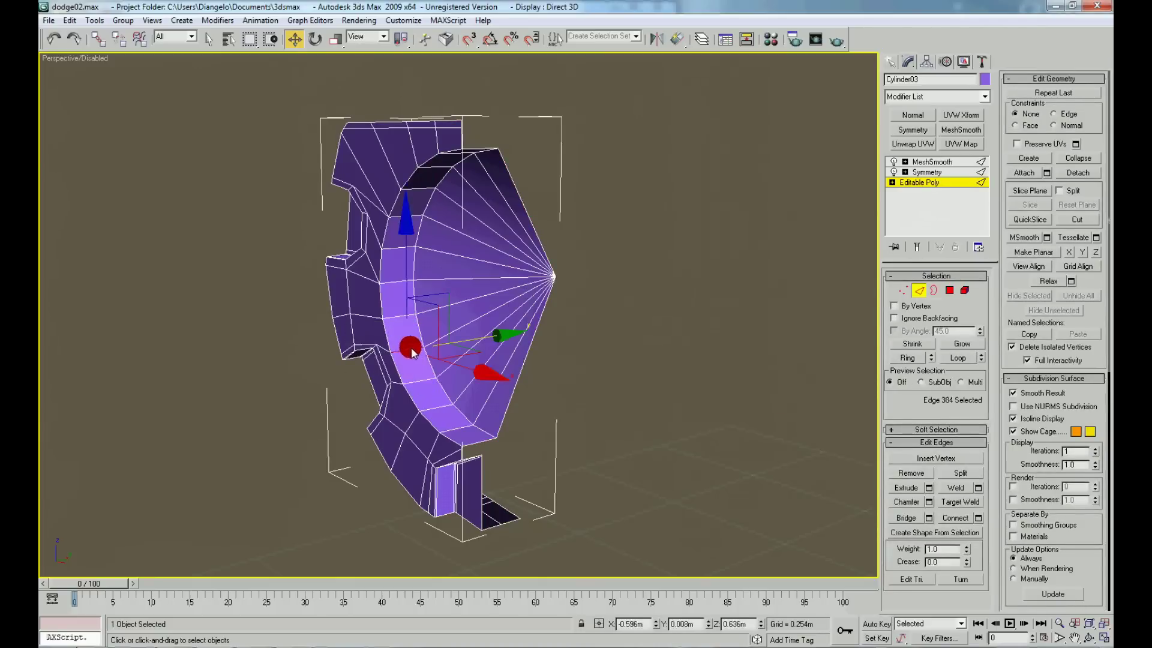
pyautogui.click(908, 357)
pyautogui.click(978, 517)
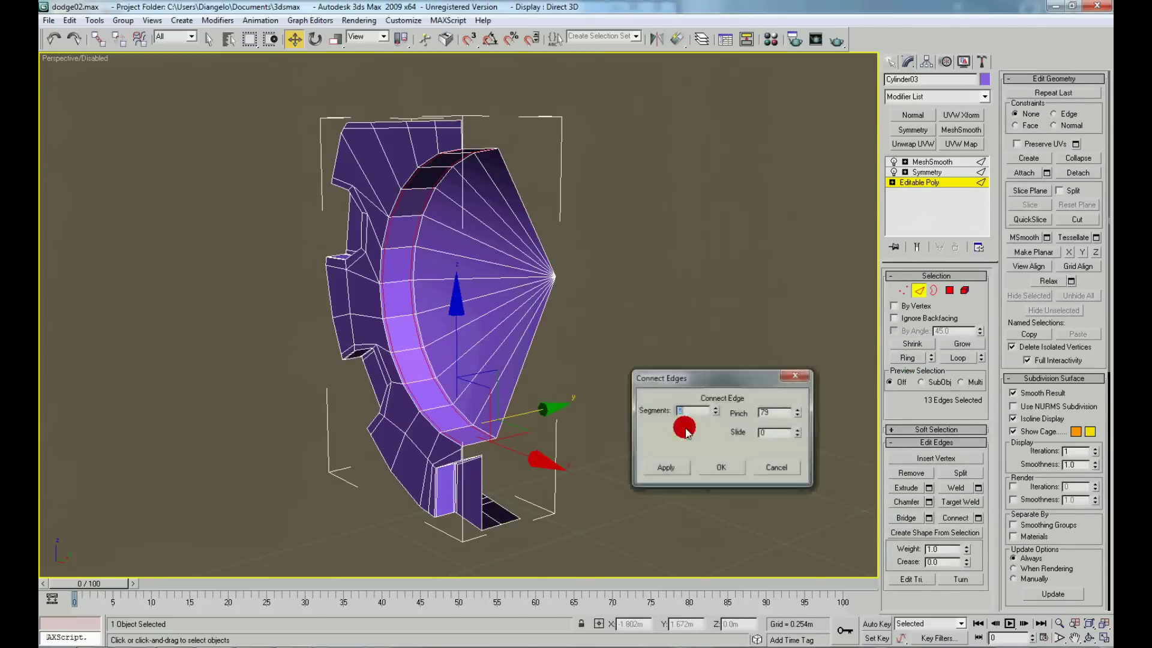
pyautogui.click(731, 471)
pyautogui.moveTo(533, 379)
pyautogui.keyDown('alt'); pyautogui.mouseDown(button='middle')
pyautogui.moveTo(506, 362)
pyautogui.moveTo(657, 393)
pyautogui.mouseUp(button='middle'); pyautogui.keyUp('alt')
pyautogui.moveTo(656, 394); pyautogui.dragTo(635, 398)
# Select the ring edges around the cone tip and Connect them with 3 segments.
pyautogui.click(907, 358)
pyautogui.click(523, 318)
pyautogui.moveTo(489, 314); pyautogui.dragTo(536, 189)
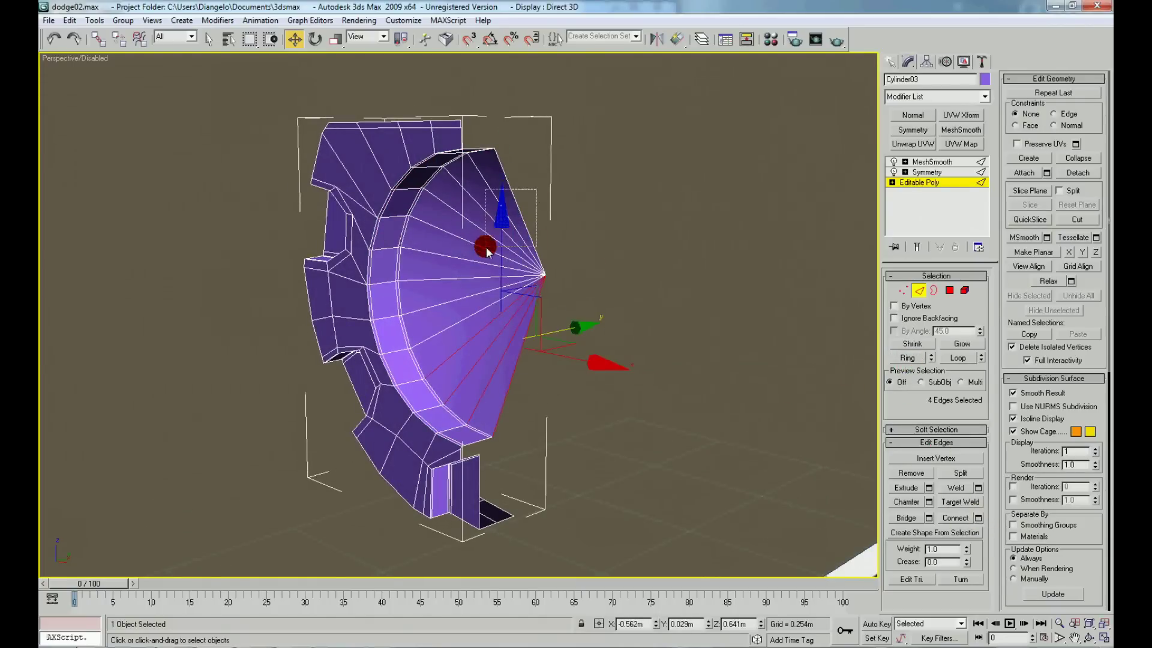
pyautogui.keyDown('alt'); pyautogui.moveTo(486, 247); pyautogui.dragTo(635, 282, button='middle'); pyautogui.keyUp('alt')
pyautogui.keyDown('ctrl'); pyautogui.click(450, 325); pyautogui.keyUp('ctrl')
pyautogui.keyDown('ctrl'); pyautogui.moveTo(426, 242); pyautogui.dragTo(447, 315); pyautogui.keyUp('ctrl')
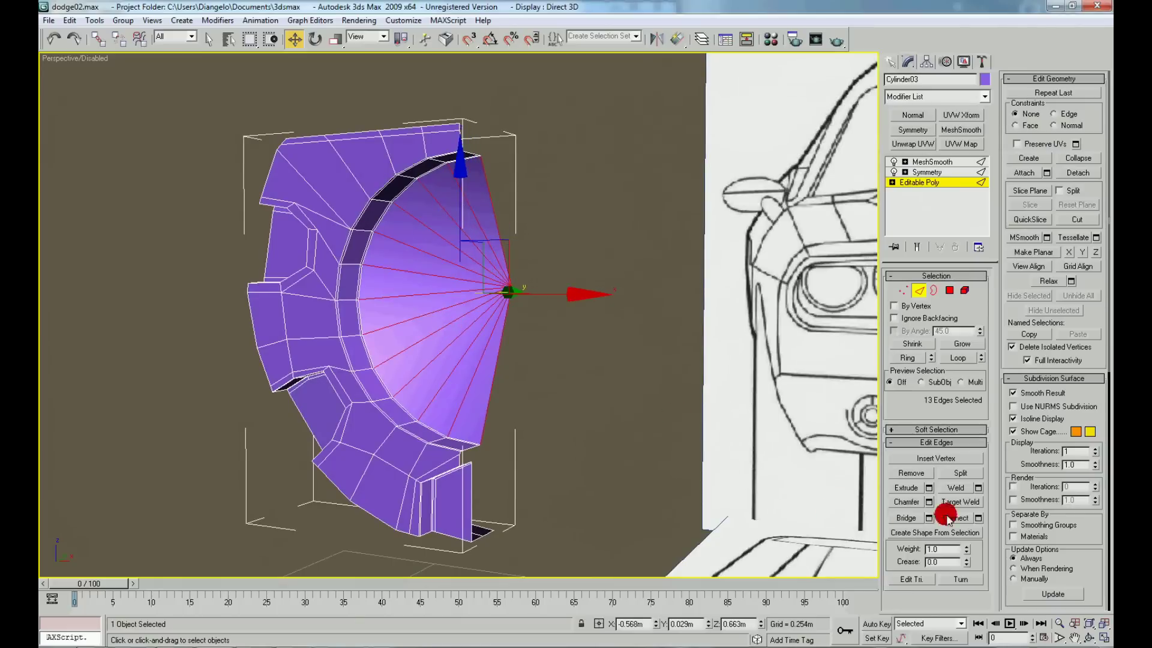
pyautogui.click(978, 518)
pyautogui.click(715, 408)
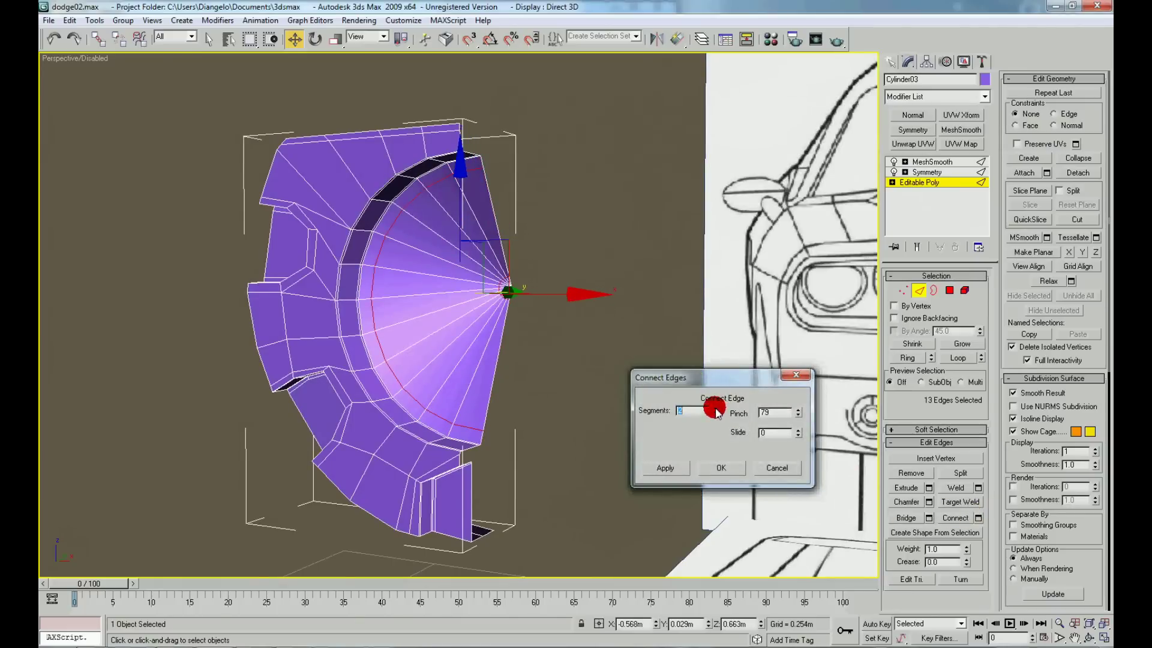
pyautogui.click(719, 467)
pyautogui.moveTo(719, 467)
pyautogui.keyDown('alt'); pyautogui.mouseDown(button='middle')
pyautogui.moveTo(486, 362)
pyautogui.moveTo(649, 296)
pyautogui.mouseUp(button='middle'); pyautogui.keyUp('alt')
pyautogui.moveTo(677, 258)
pyautogui.keyDown('alt'); pyautogui.mouseDown(button='middle')
pyautogui.moveTo(654, 321)
pyautogui.moveTo(568, 353)
pyautogui.moveTo(551, 339)
pyautogui.moveTo(661, 437)
pyautogui.moveTo(697, 443)
pyautogui.mouseUp(button='middle'); pyautogui.keyUp('alt')
pyautogui.click(551, 338)
# End isolation and zoom out to show the whole car scene.
pyautogui.scroll(-3, 658, 439)
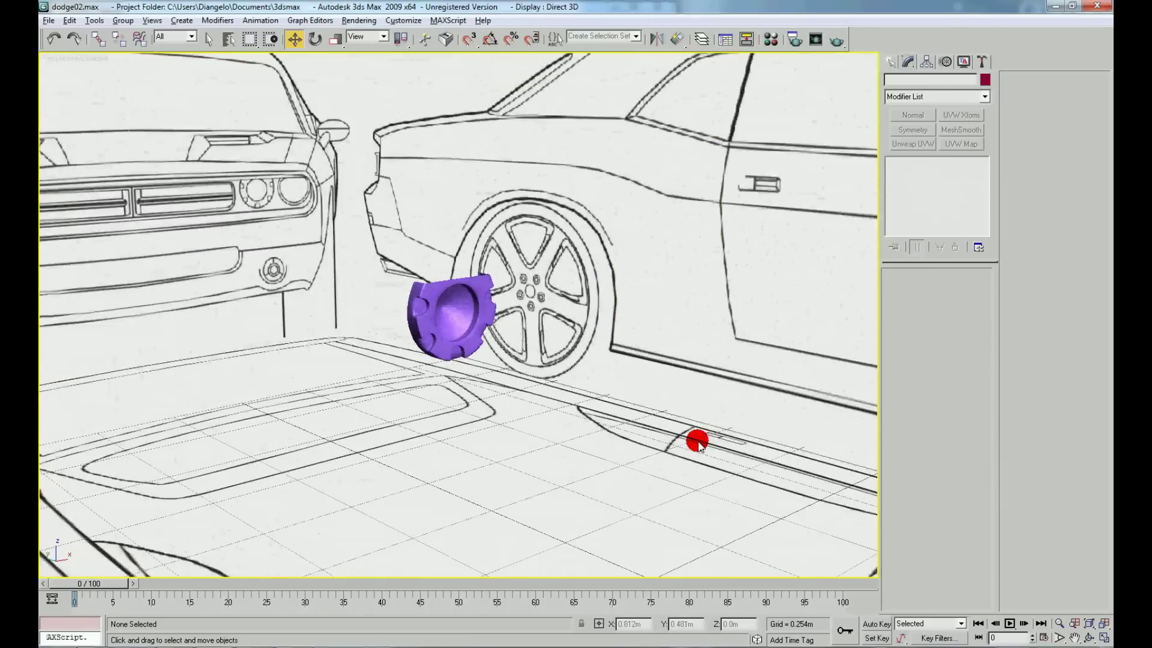
pyautogui.moveTo(653, 406)
pyautogui.keyDown('alt'); pyautogui.mouseDown(button='middle')
pyautogui.moveTo(571, 381)
pyautogui.moveTo(549, 403)
pyautogui.mouseUp(button='middle'); pyautogui.keyUp('alt')
pyautogui.rightClick(569, 382)
pyautogui.click(601, 340)
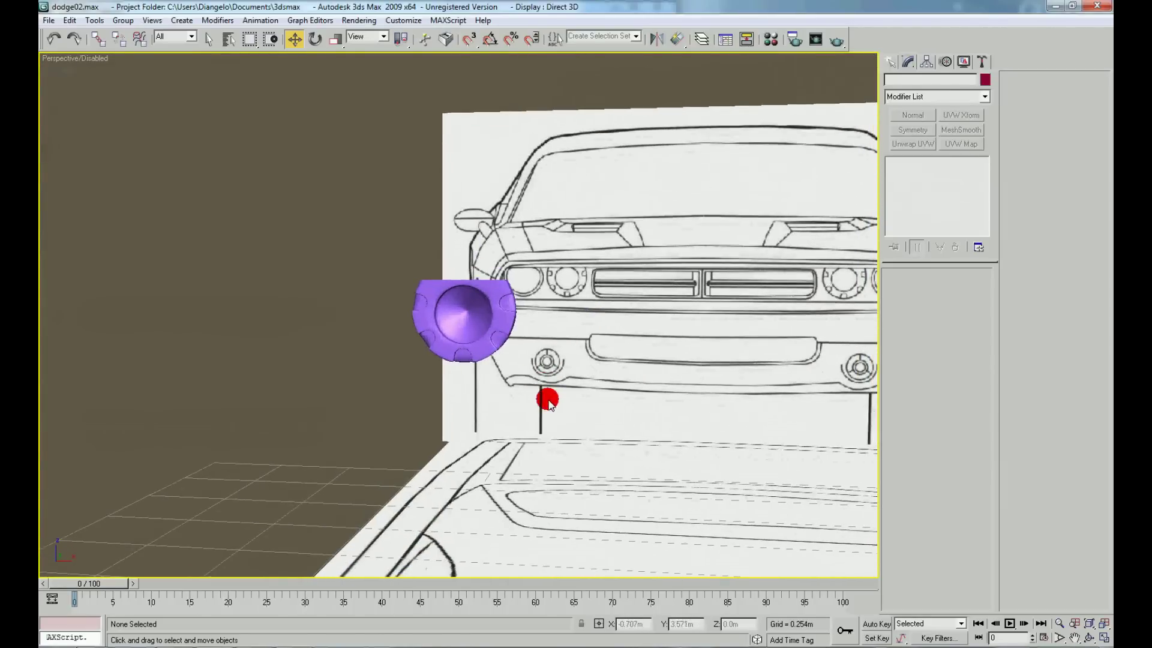
pyautogui.rightClick(548, 315)
pyautogui.click(556, 334)
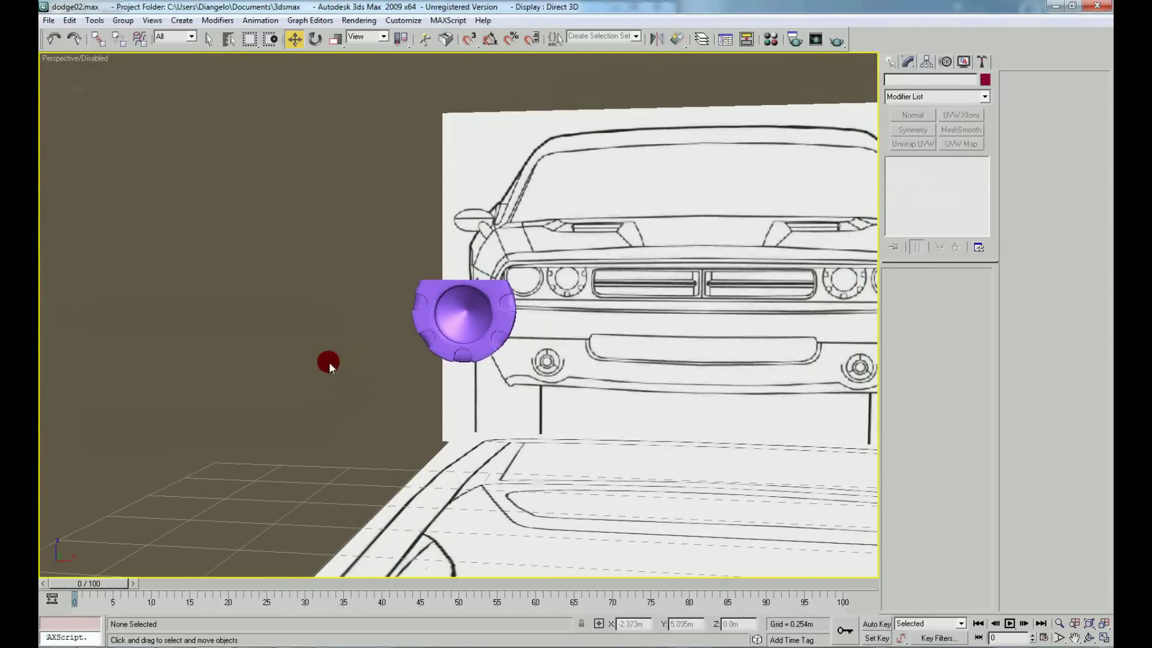
pyautogui.press('z')
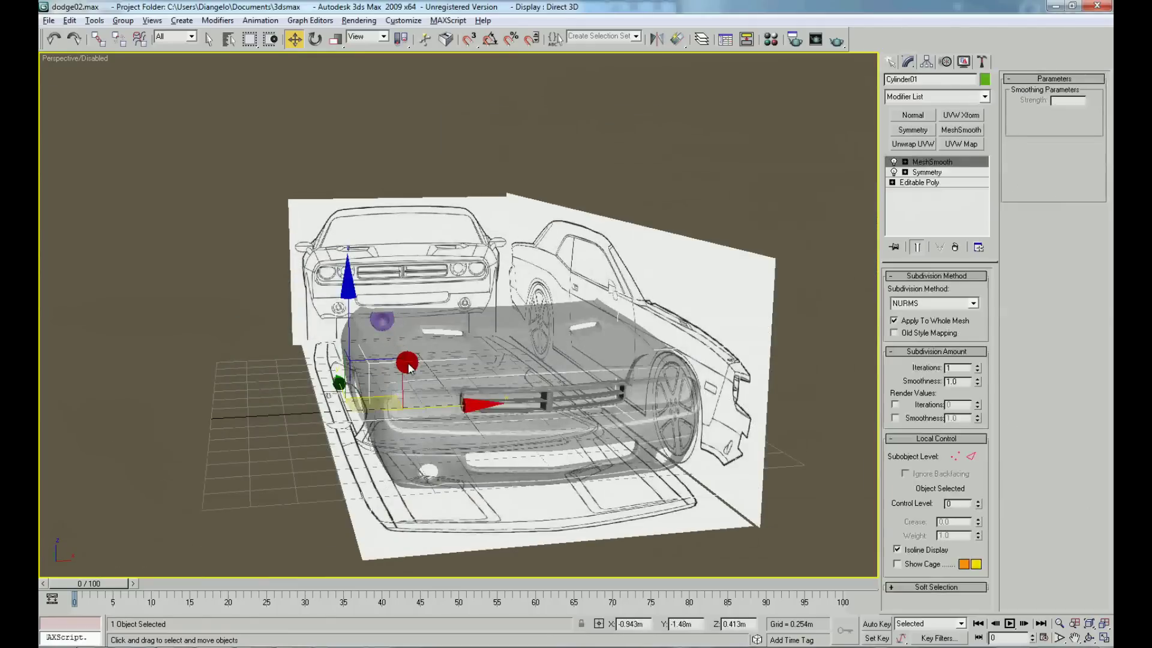
pyautogui.moveTo(236, 443)
pyautogui.keyDown('alt'); pyautogui.mouseDown(button='middle')
pyautogui.moveTo(296, 449)
pyautogui.moveTo(386, 329)
pyautogui.mouseUp(button='middle'); pyautogui.keyUp('alt')
# Move the bezel into the car's headlight opening and check it from the Front view.
pyautogui.click(391, 329)
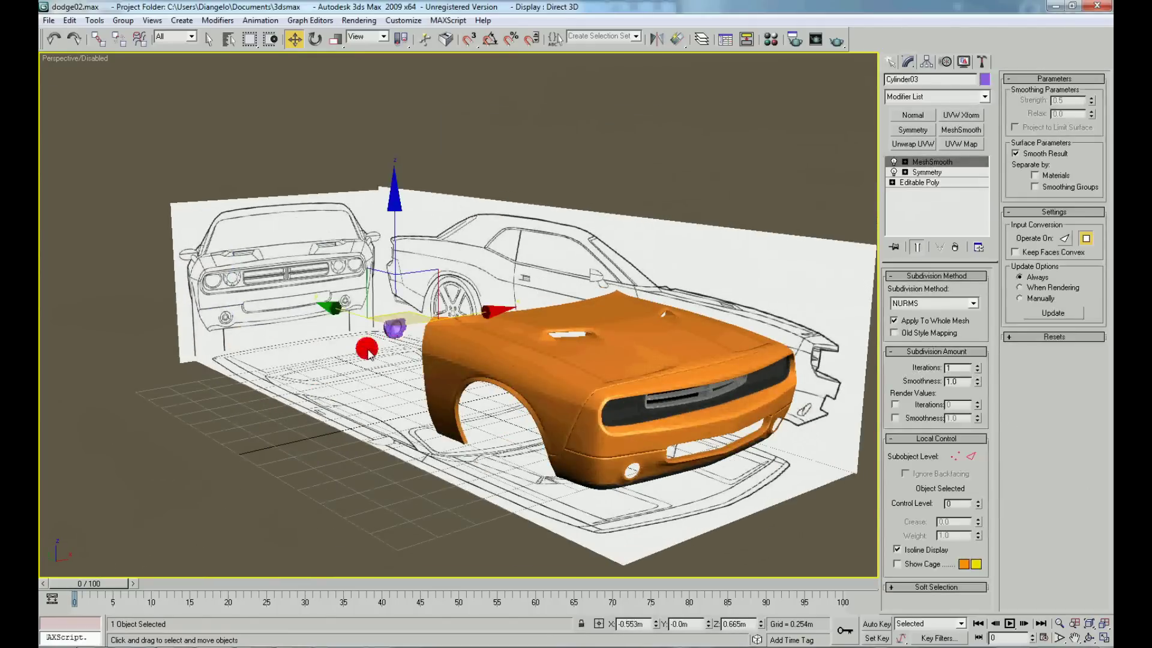
pyautogui.moveTo(350, 319); pyautogui.dragTo(591, 392)
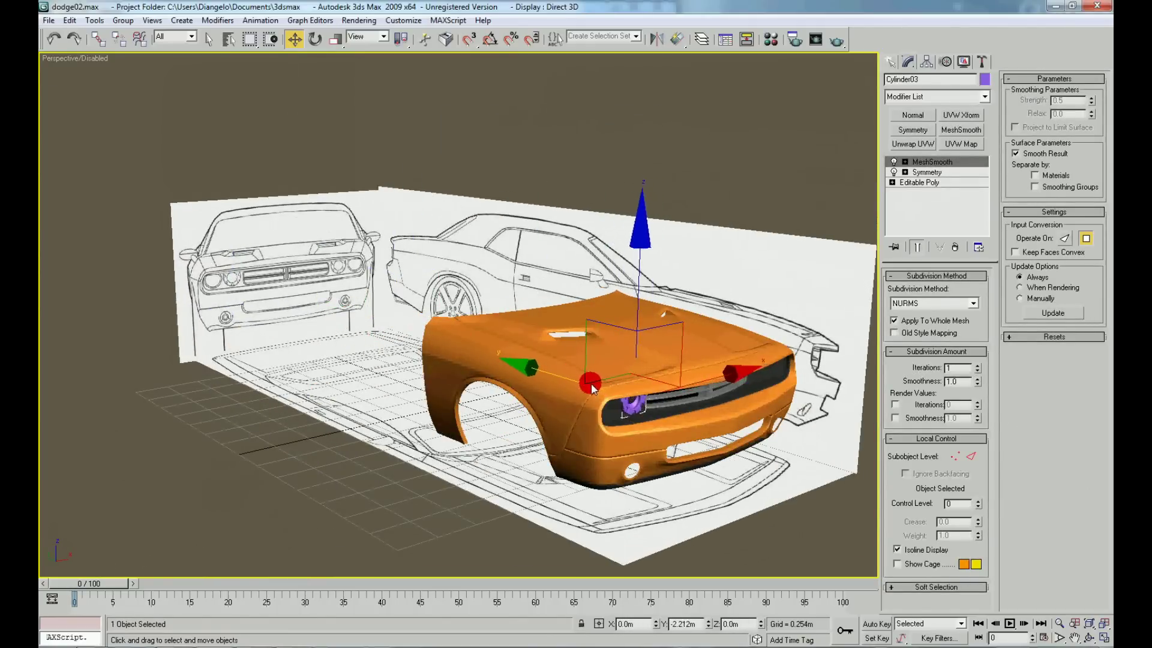
pyautogui.press('z')
pyautogui.press('f')
pyautogui.scroll(-3, 520, 402)
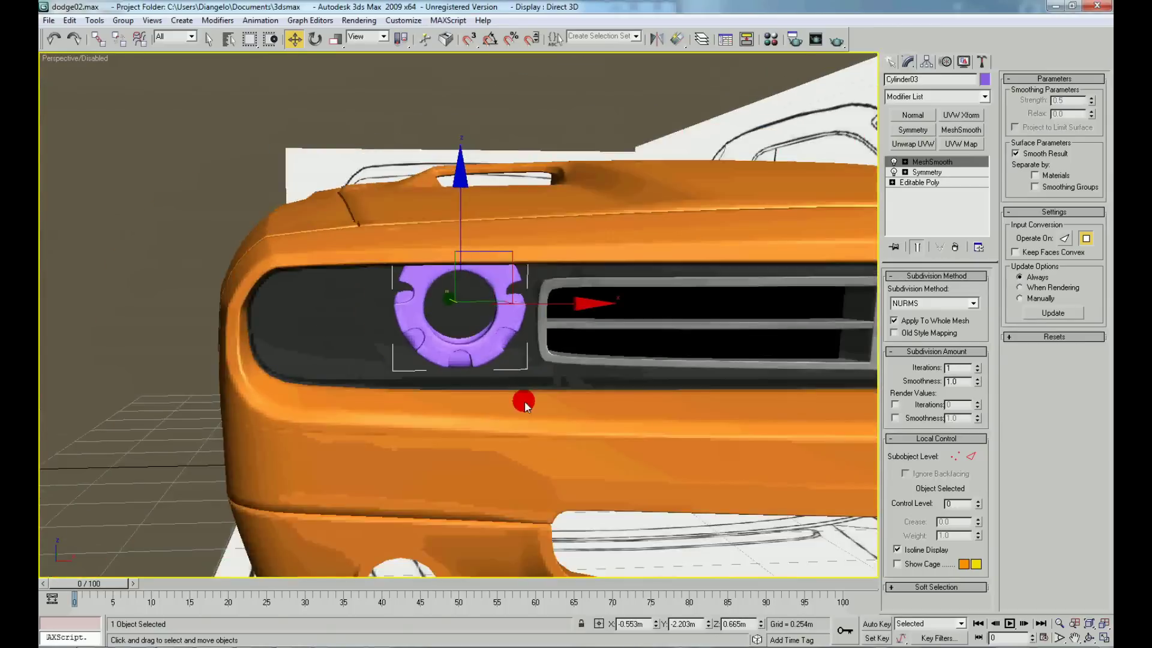
pyautogui.scroll(-3, 525, 407)
pyautogui.press('z')
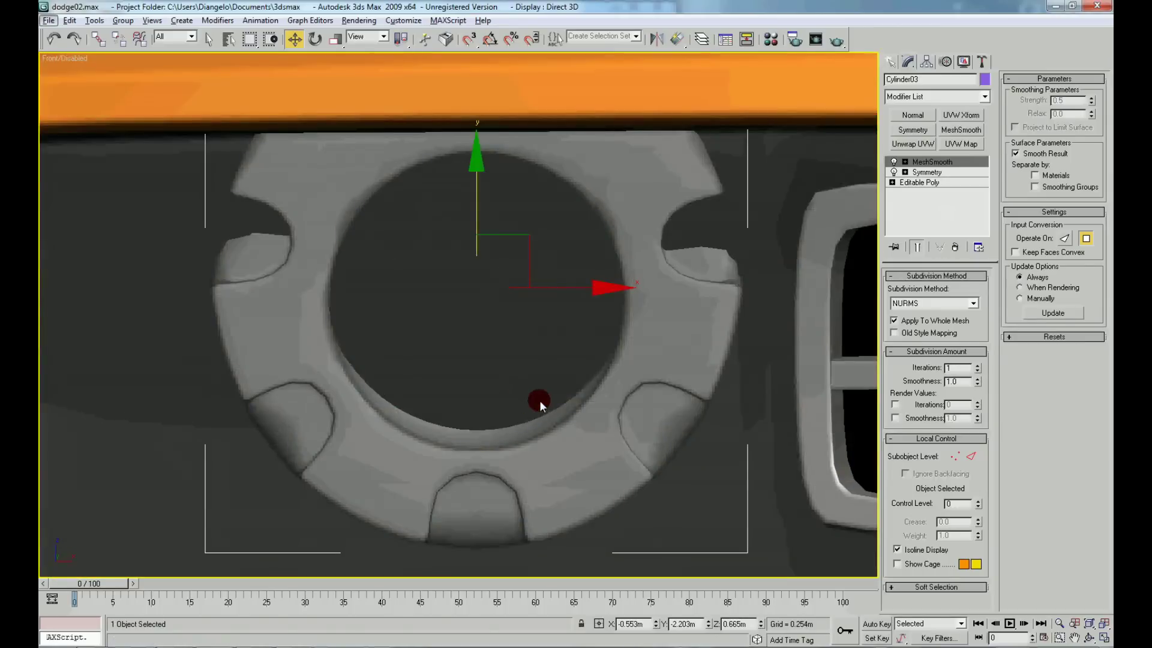
pyautogui.click(719, 426)
pyautogui.press('z')
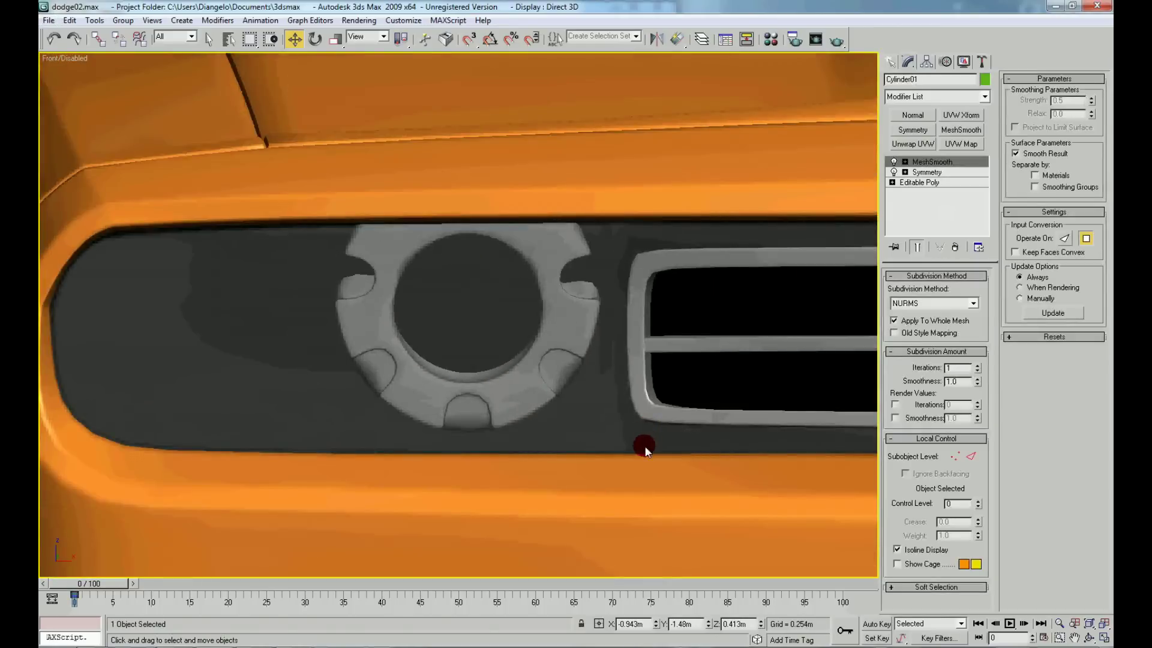
pyautogui.scroll(-3, 644, 449)
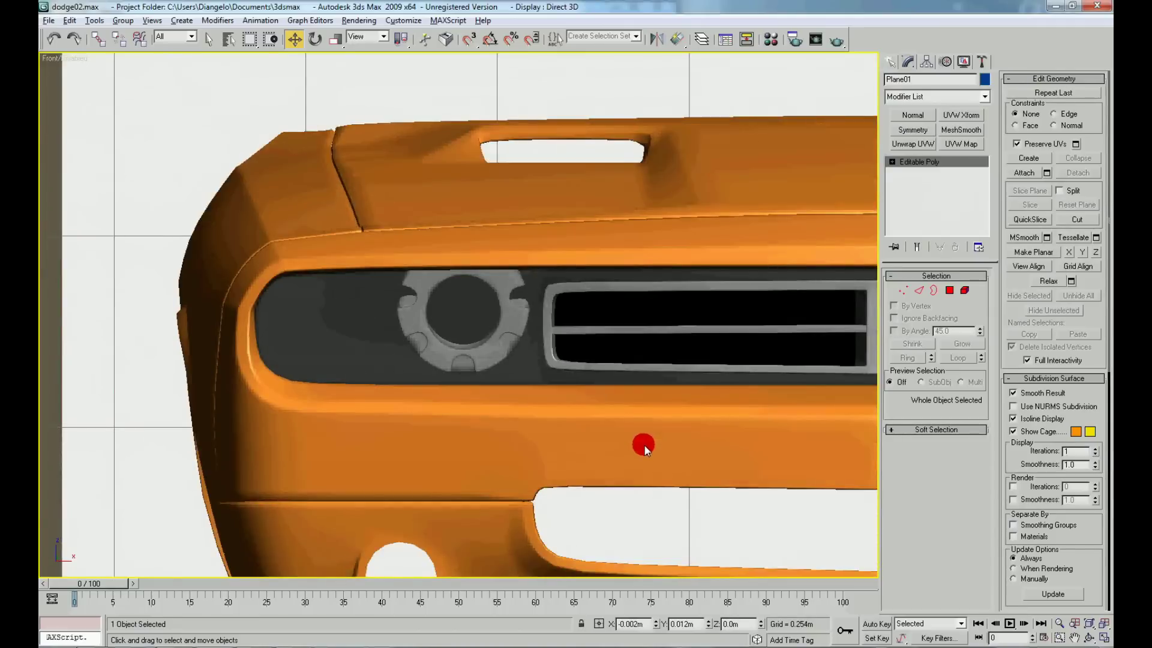
# Toggle see-through display on the car body on and back off.
pyautogui.scroll(-1, 574, 433)
pyautogui.scroll(-2, 419, 408)
pyautogui.click(201, 393)
pyautogui.click(487, 367)
pyautogui.hotkey('alt', 'x')
pyautogui.click(153, 376)
pyautogui.scroll(3, 468, 321)
pyautogui.click(462, 316)
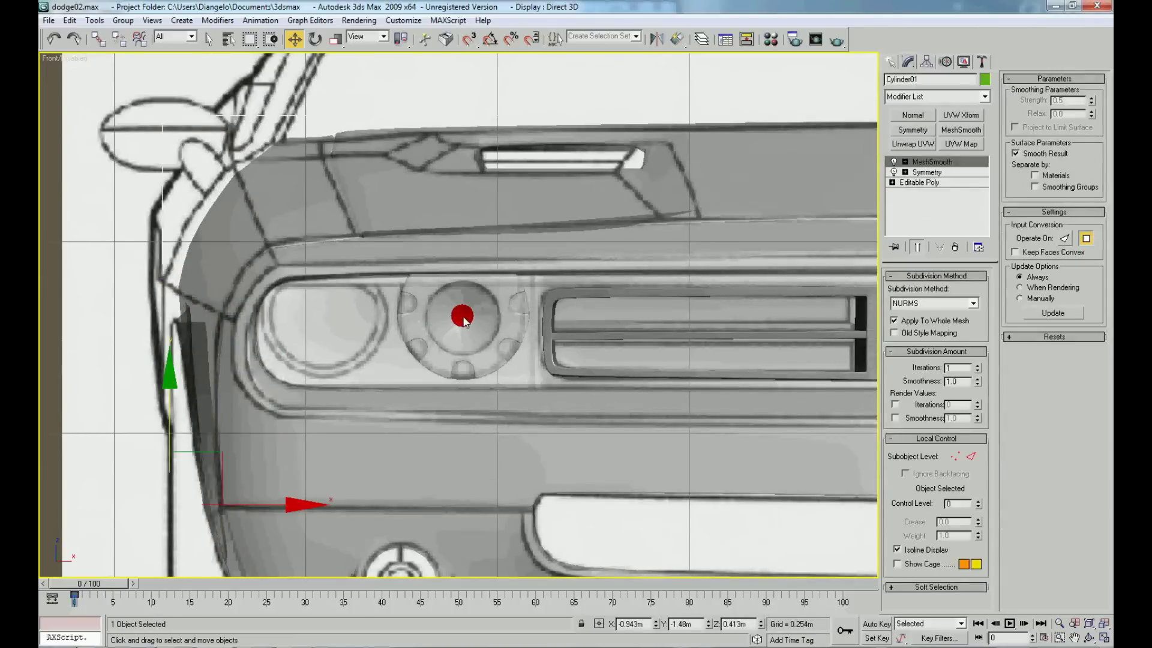
pyautogui.hotkey('alt', 'x')
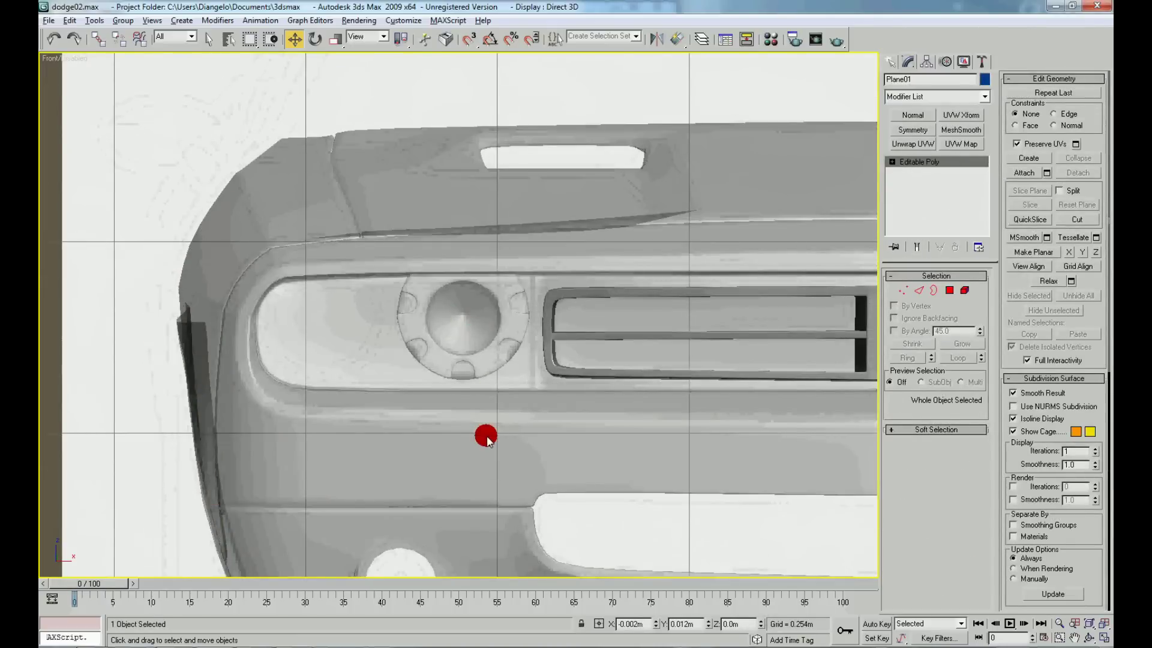
pyautogui.scroll(-2, 486, 437)
pyautogui.click(219, 406)
# Select Cylinder01, turn off its see-through display and drop to its Editable Poly level.
pyautogui.click(484, 400)
pyautogui.hotkey('alt', 'x')
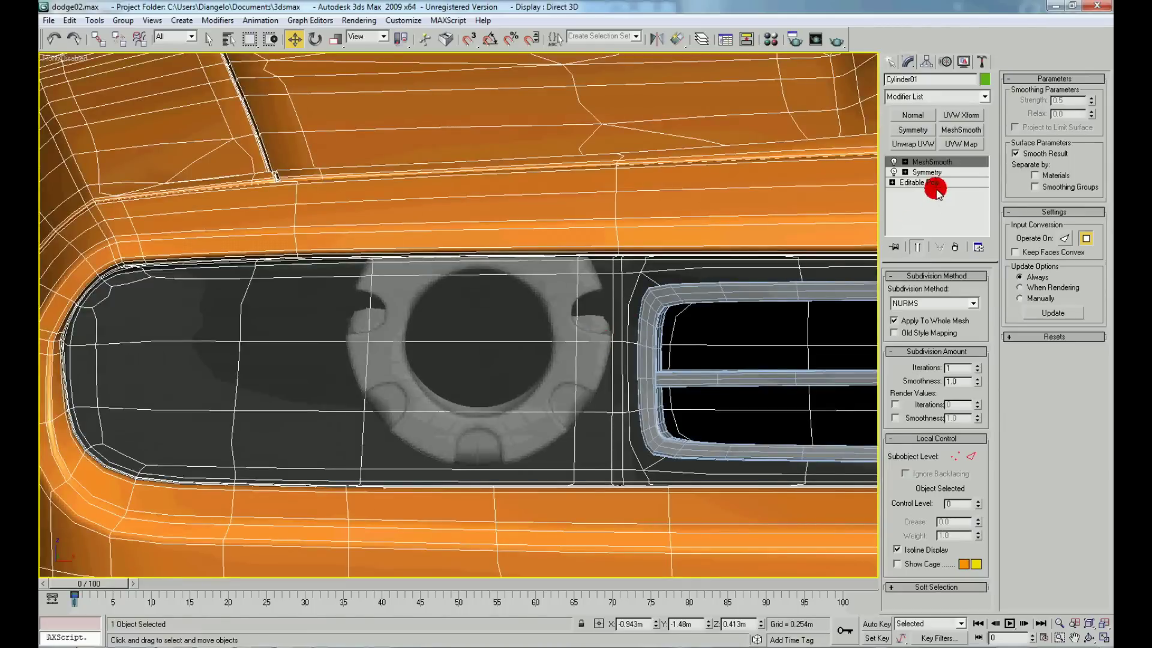
pyautogui.click(936, 183)
pyautogui.scroll(1, 514, 296)
pyautogui.scroll(1, 515, 297)
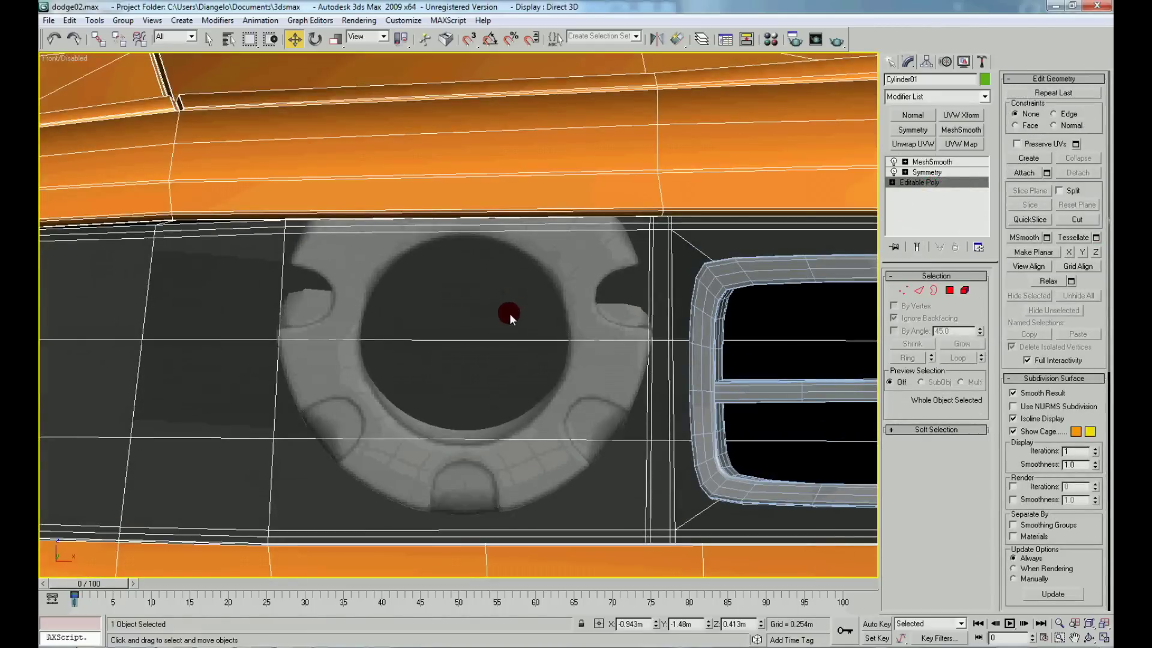
pyautogui.click(607, 360)
# Cut new edges from the central circle's rim out to the outer edges.
pyautogui.click(1077, 219)
pyautogui.click(503, 446)
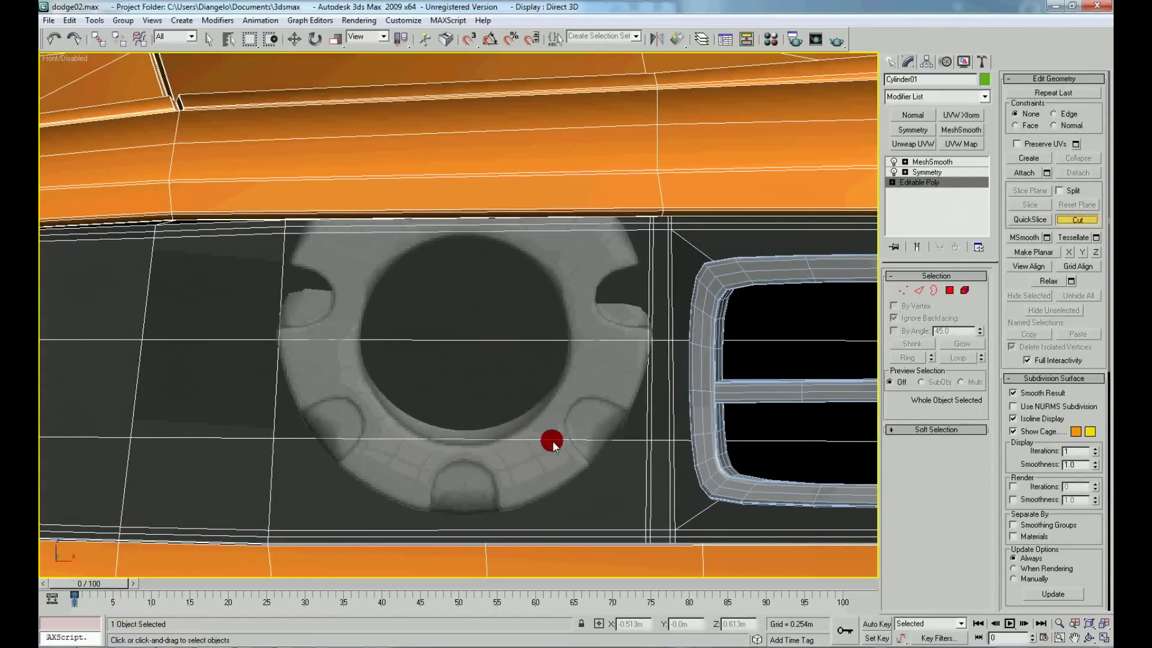
pyautogui.click(590, 346)
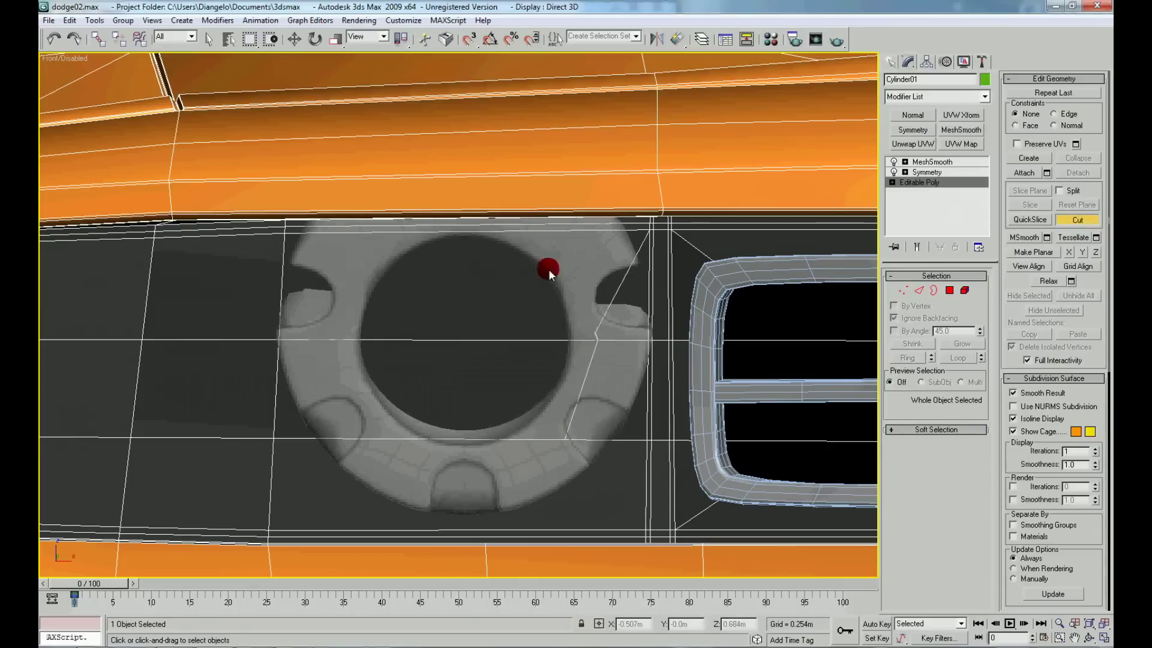
pyautogui.click(520, 233)
pyautogui.click(340, 339)
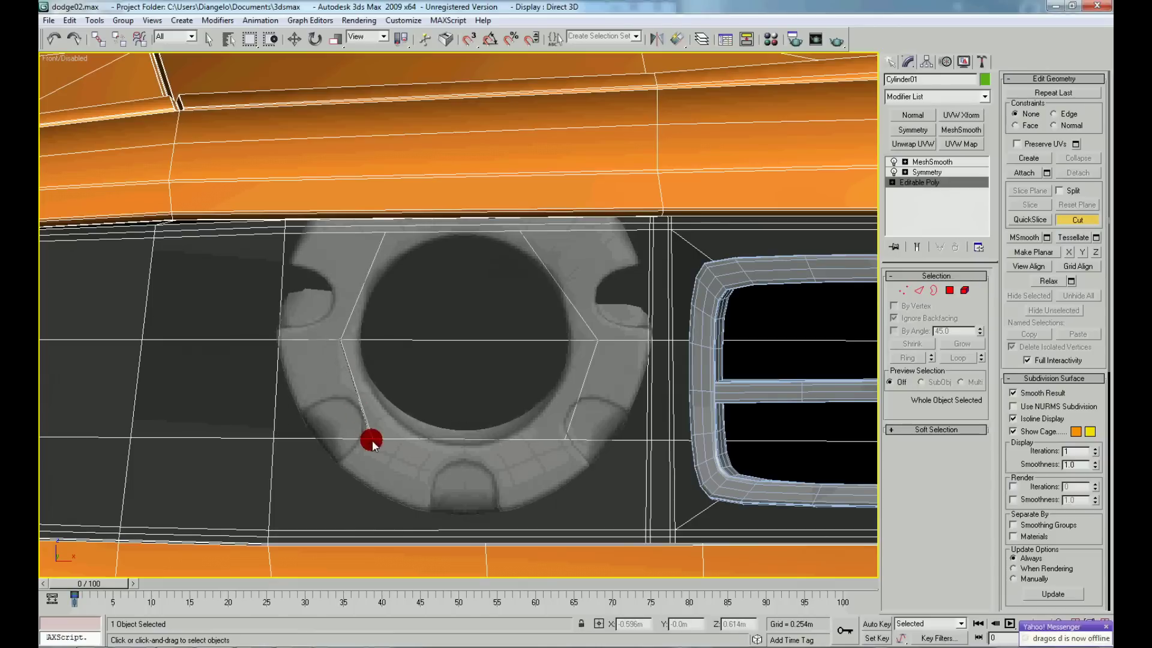
# Delete the top and bottom centre circle polygons to open the middle.
pyautogui.rightClick(488, 403)
pyautogui.rightClick(548, 411)
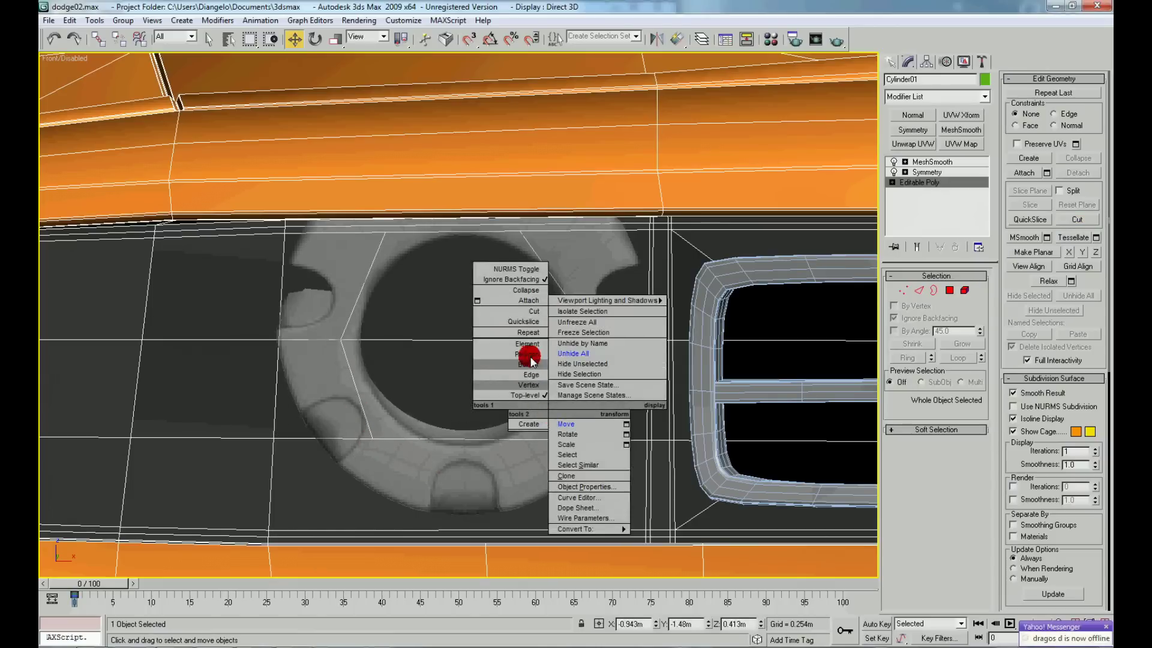
pyautogui.click(530, 356)
pyautogui.click(471, 336)
pyautogui.keyDown('ctrl'); pyautogui.click(470, 390); pyautogui.keyUp('ctrl')
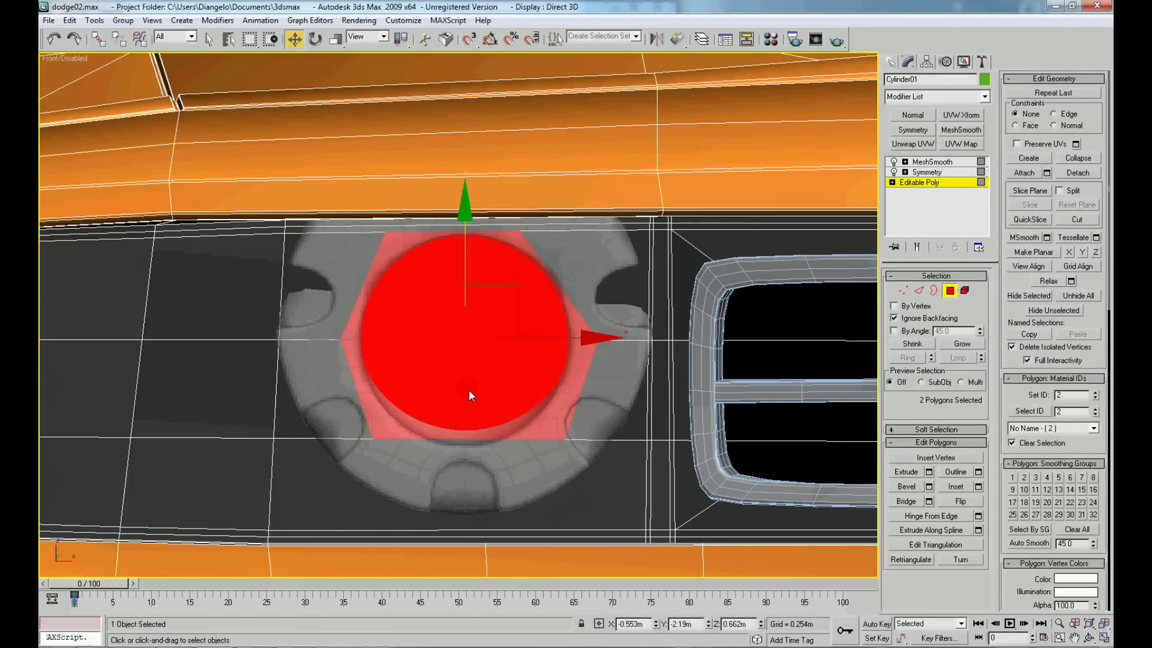
pyautogui.press('Delete')
pyautogui.moveTo(493, 398)
pyautogui.mouseDown(button='middle')
pyautogui.moveTo(492, 423)
pyautogui.moveTo(454, 420)
pyautogui.mouseUp(button='middle')
# Nudge nearby vertices down and right, then return to the whole object.
pyautogui.rightClick(487, 432)
pyautogui.click(465, 396)
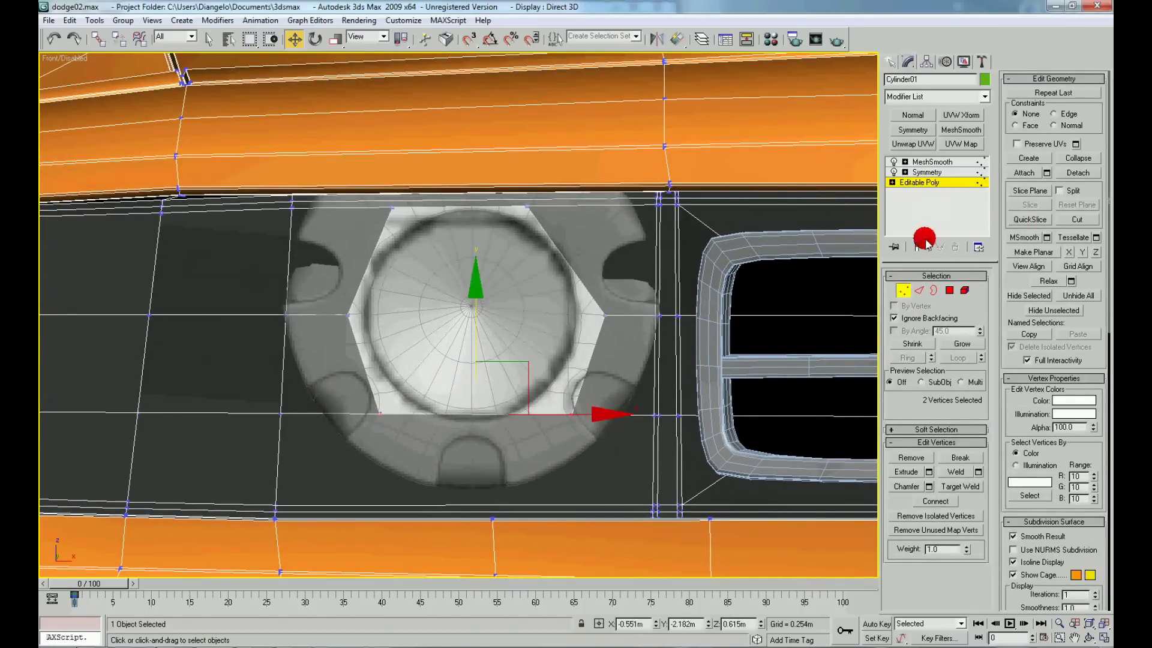
pyautogui.moveTo(471, 327); pyautogui.dragTo(471, 348)
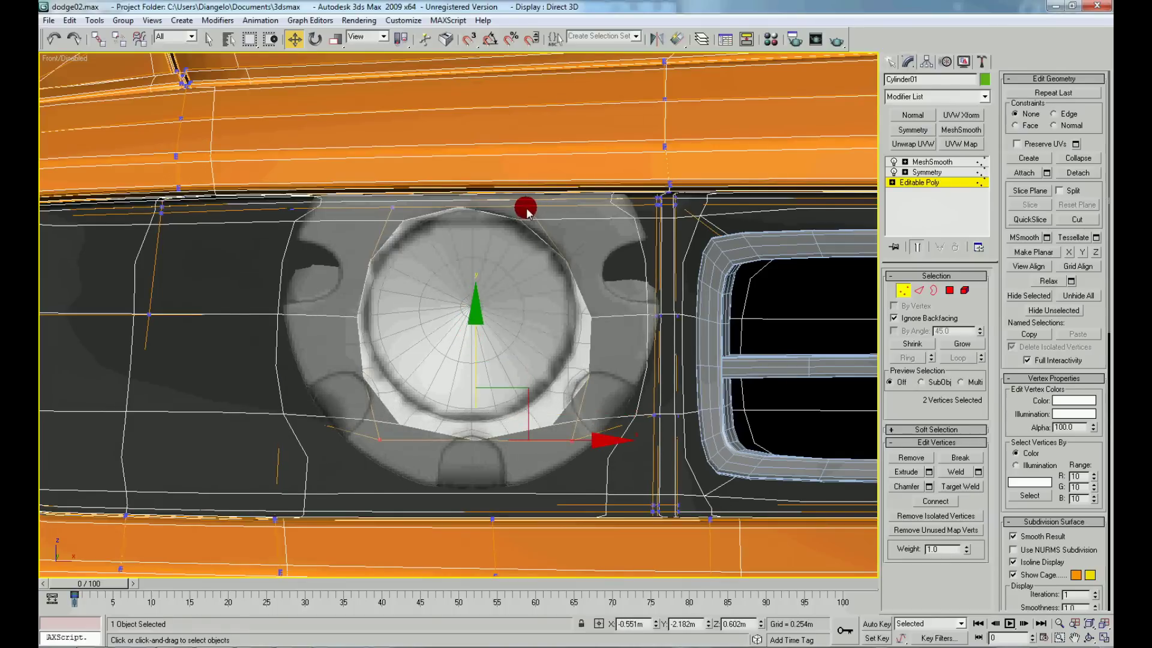
pyautogui.click(527, 210)
pyautogui.moveTo(621, 210); pyautogui.dragTo(638, 209)
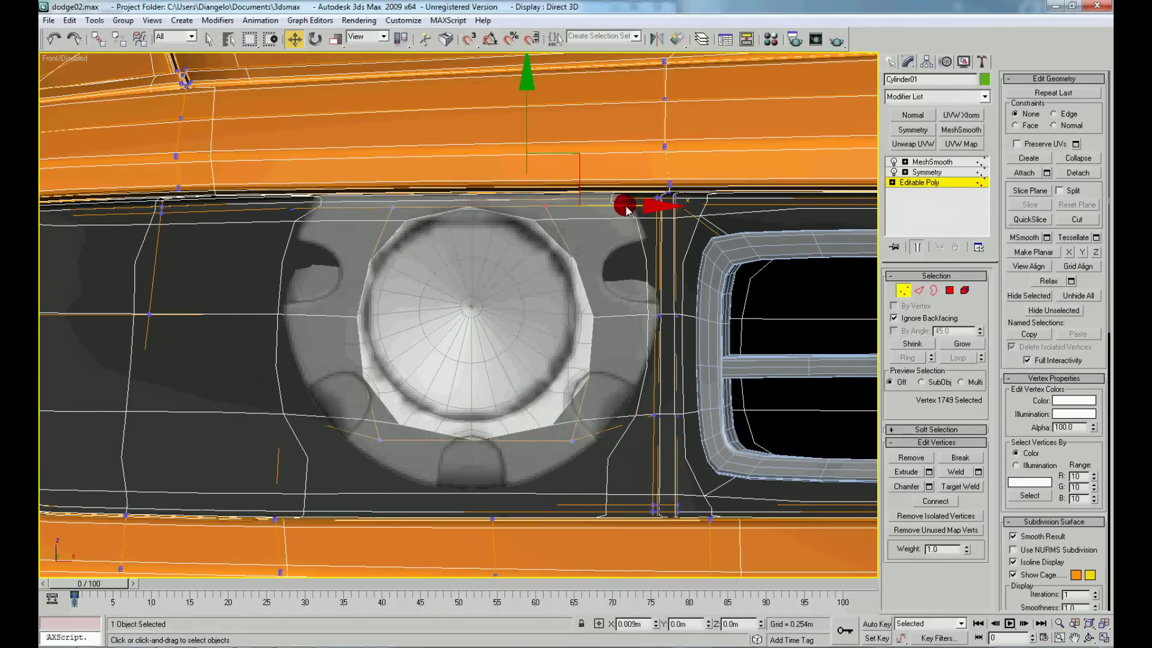
pyautogui.rightClick(418, 265)
pyautogui.click(404, 257)
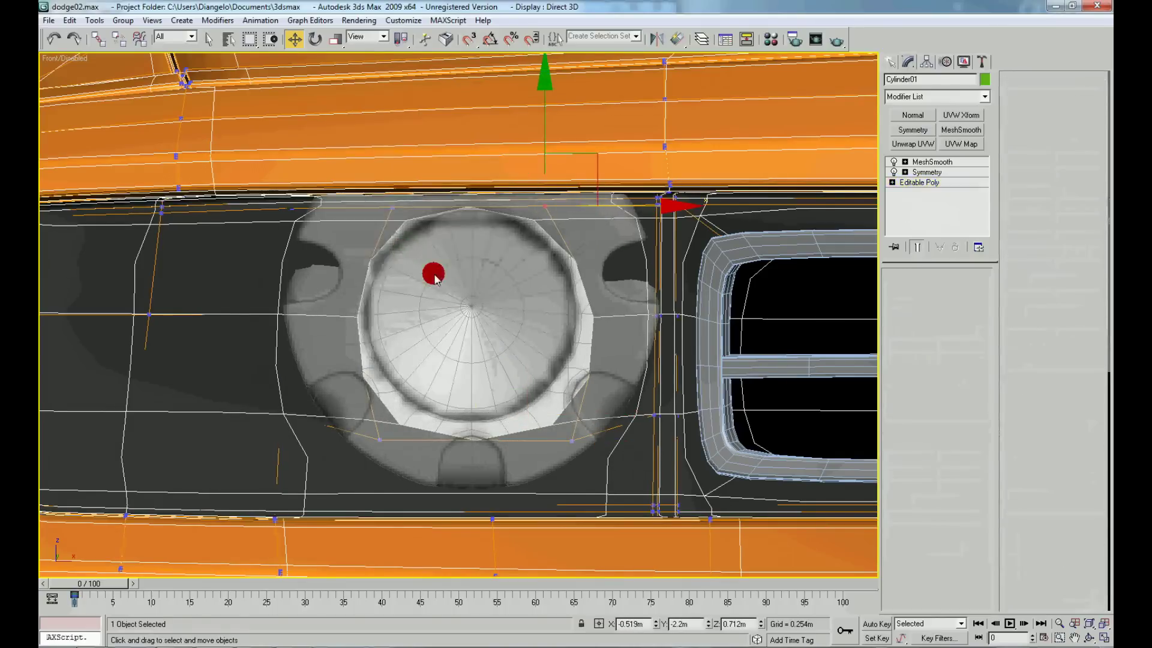
pyautogui.click(408, 311)
# Switch the viewport to Perspective and orbit in on the bezel.
pyautogui.scroll(-3, 439, 351)
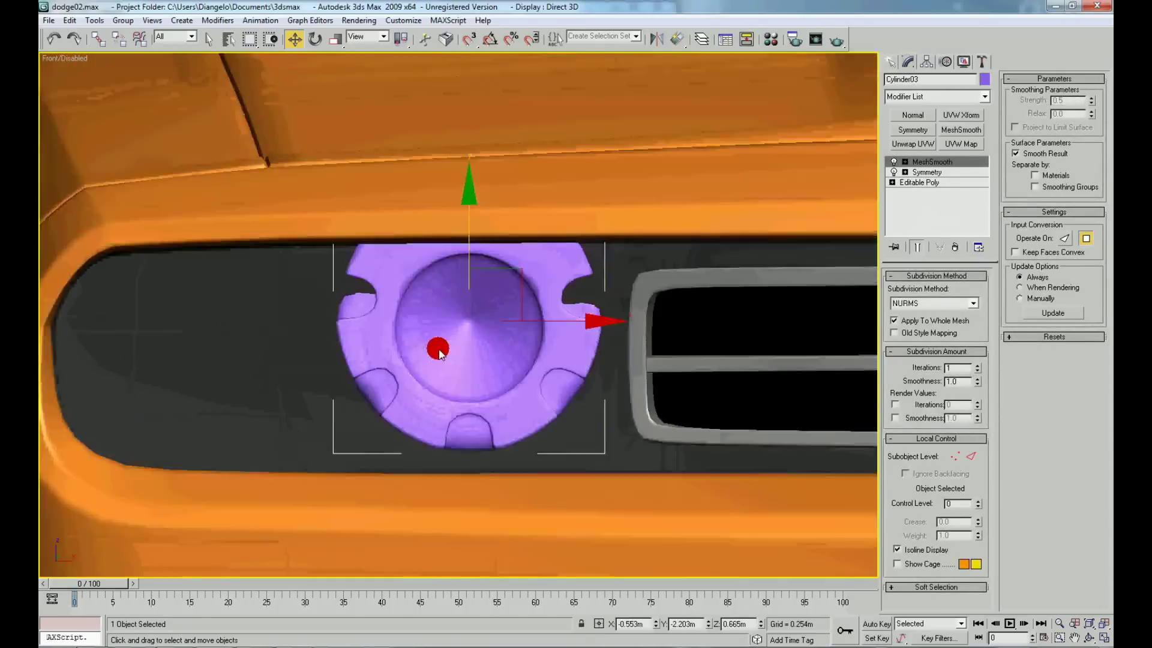
pyautogui.scroll(-2, 438, 352)
pyautogui.press('p')
pyautogui.moveTo(450, 348)
pyautogui.keyDown('alt'); pyautogui.mouseDown(button='middle')
pyautogui.moveTo(407, 363)
pyautogui.moveTo(412, 336)
pyautogui.moveTo(463, 365)
pyautogui.moveTo(427, 351)
pyautogui.moveTo(570, 268)
pyautogui.moveTo(492, 283)
pyautogui.moveTo(588, 300)
pyautogui.mouseUp(button='middle'); pyautogui.keyUp('alt')
pyautogui.scroll(5, 464, 366)
pyautogui.scroll(3, 588, 300)
# View the bezel from angled and head-on views within the car front.
pyautogui.rightClick(424, 300)
pyautogui.click(444, 324)
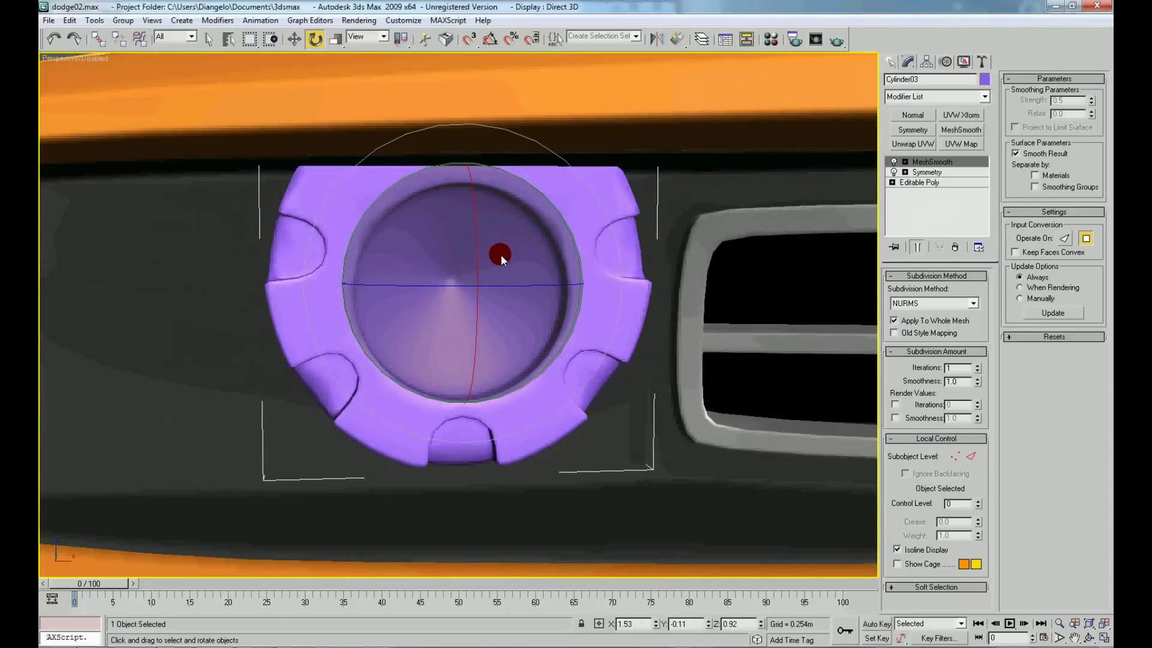
pyautogui.moveTo(499, 255)
pyautogui.keyDown('alt'); pyautogui.mouseDown(button='middle')
pyautogui.moveTo(515, 296)
pyautogui.moveTo(562, 345)
pyautogui.mouseUp(button='middle'); pyautogui.keyUp('alt')
pyautogui.hotkey('shift', 'z')
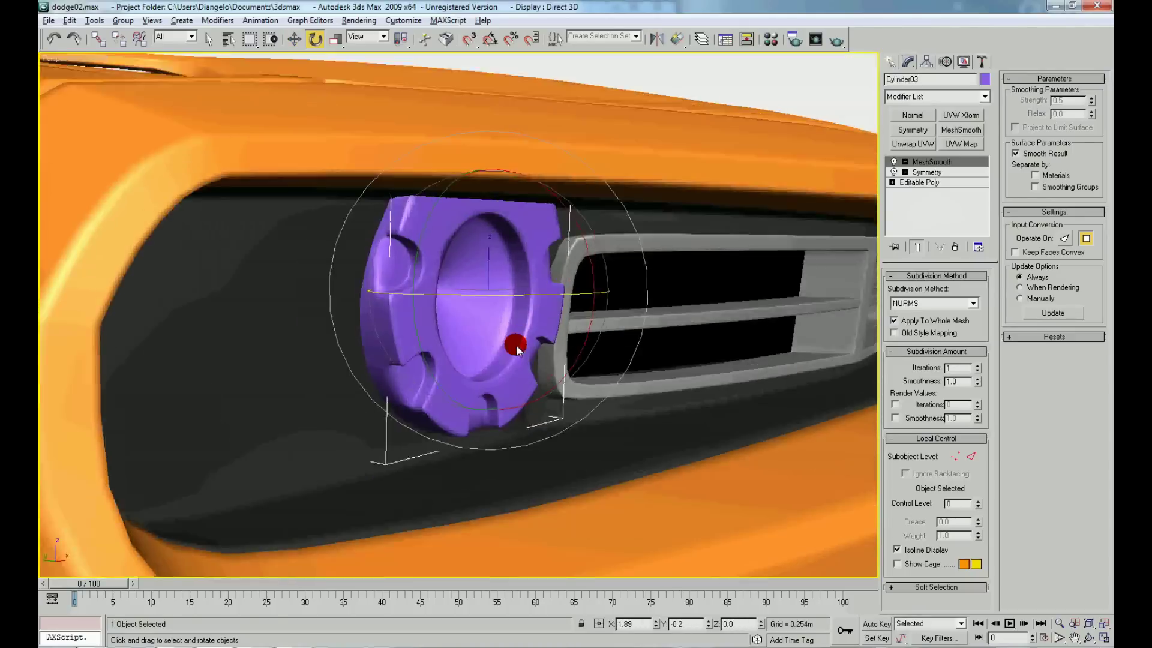
pyautogui.hotkey('shift', 'z')
pyautogui.rightClick(549, 270)
pyautogui.click(564, 277)
pyautogui.keyDown('alt'); pyautogui.moveTo(521, 312); pyautogui.dragTo(548, 294, button='middle'); pyautogui.keyUp('alt')
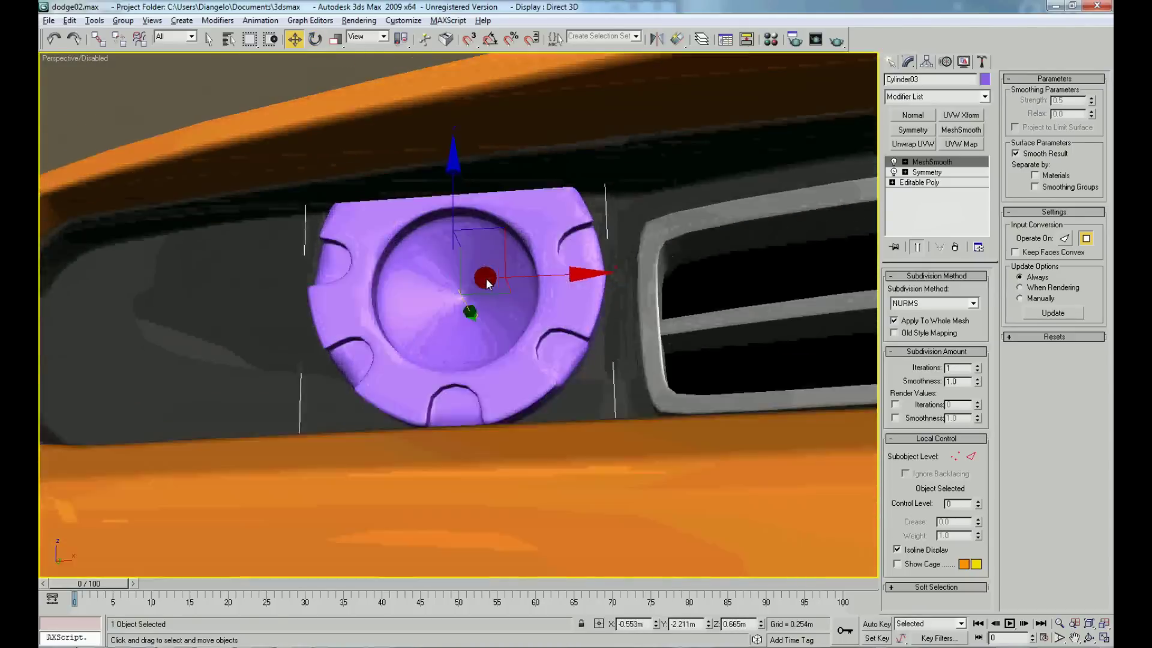
pyautogui.hotkey('shift', 'z')
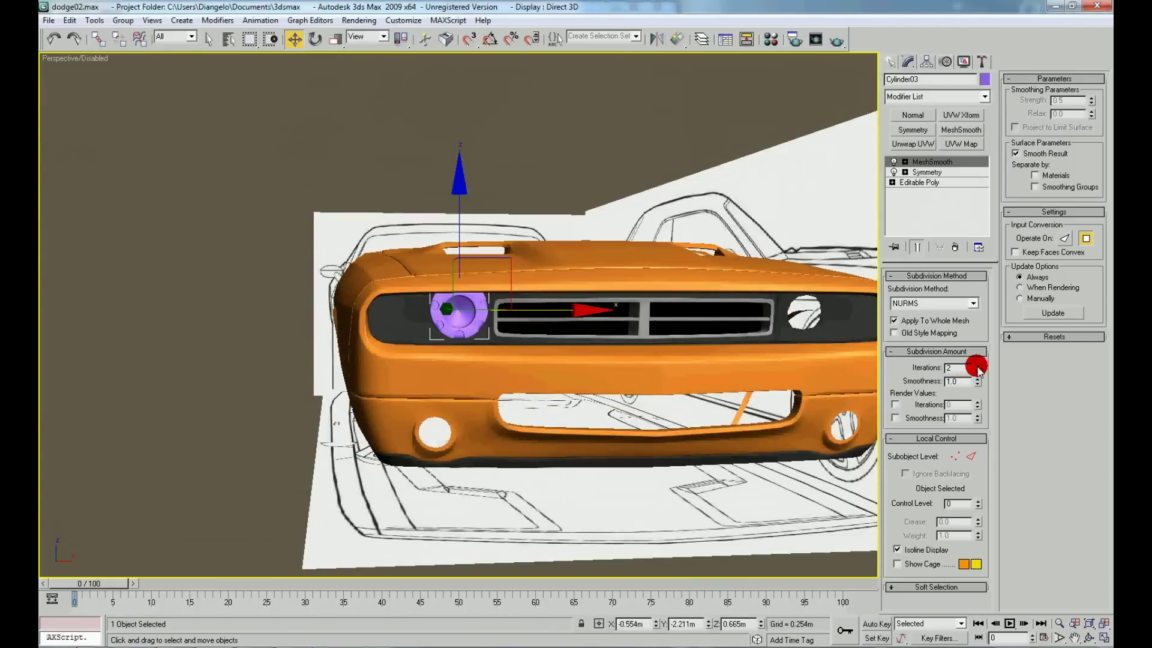
# Assign the grey material from the Material Editor to the bezel and inspect it.
pyautogui.press('m')
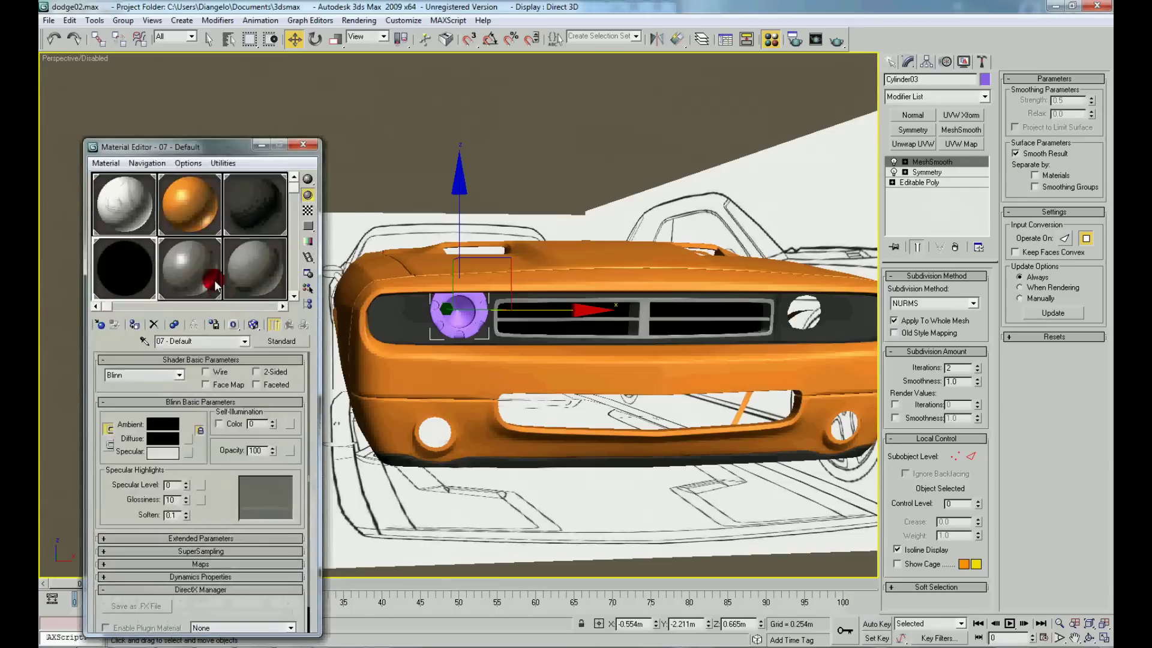
pyautogui.click(134, 326)
pyautogui.press('m')
pyautogui.click(286, 386)
pyautogui.moveTo(286, 385)
pyautogui.keyDown('alt'); pyautogui.mouseDown(button='middle')
pyautogui.moveTo(243, 400)
pyautogui.moveTo(375, 412)
pyautogui.mouseUp(button='middle'); pyautogui.keyUp('alt')
pyautogui.scroll(5, 268, 394)
pyautogui.scroll(-3, 268, 393)
pyautogui.scroll(-4, 375, 412)
pyautogui.scroll(3, 376, 412)
pyautogui.scroll(3, 424, 417)
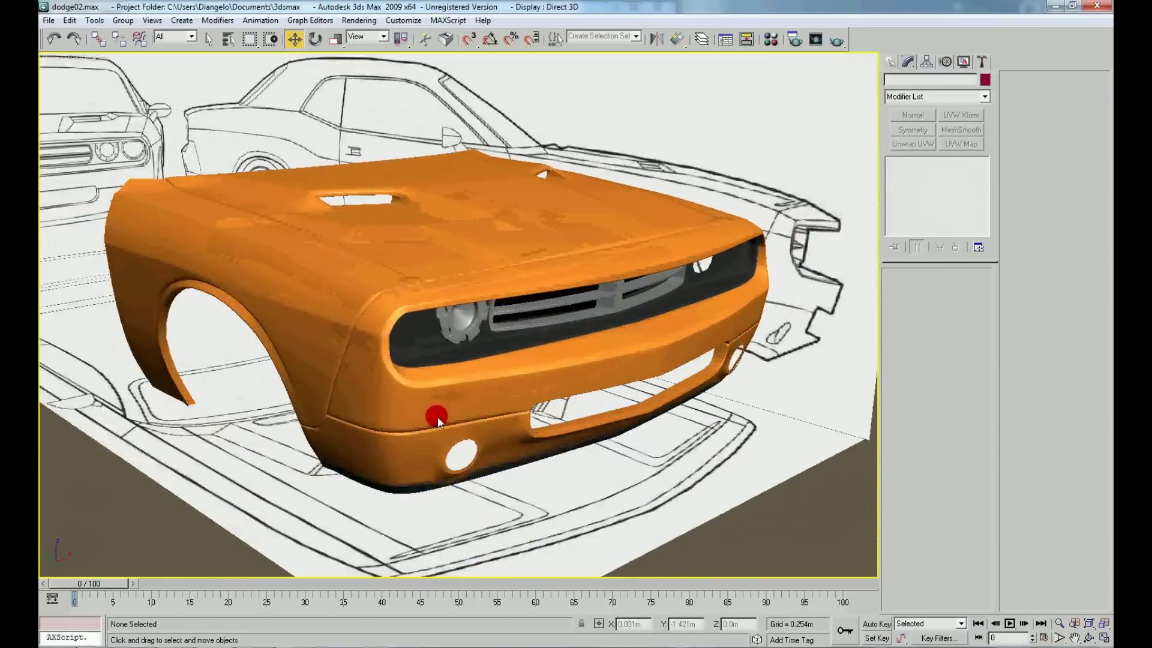
pyautogui.scroll(3, 437, 417)
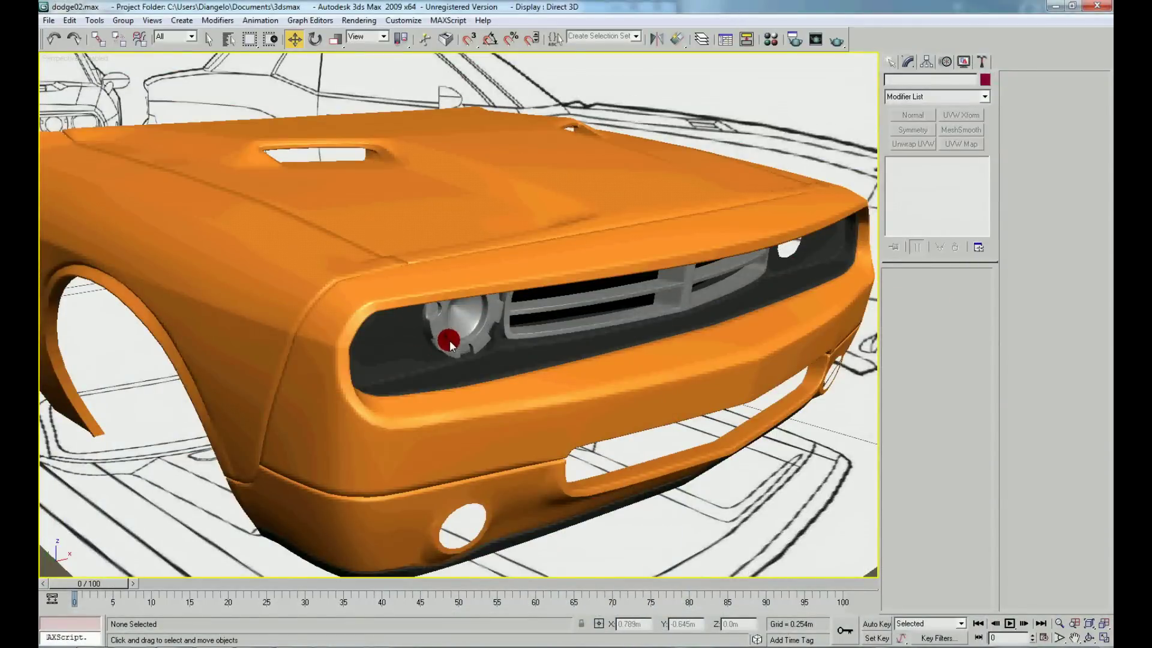
# Isolate Cylinder03 and lower its MeshSmooth iterations from 2 to 0.
pyautogui.click(449, 340)
pyautogui.rightClick(457, 314)
pyautogui.click(516, 301)
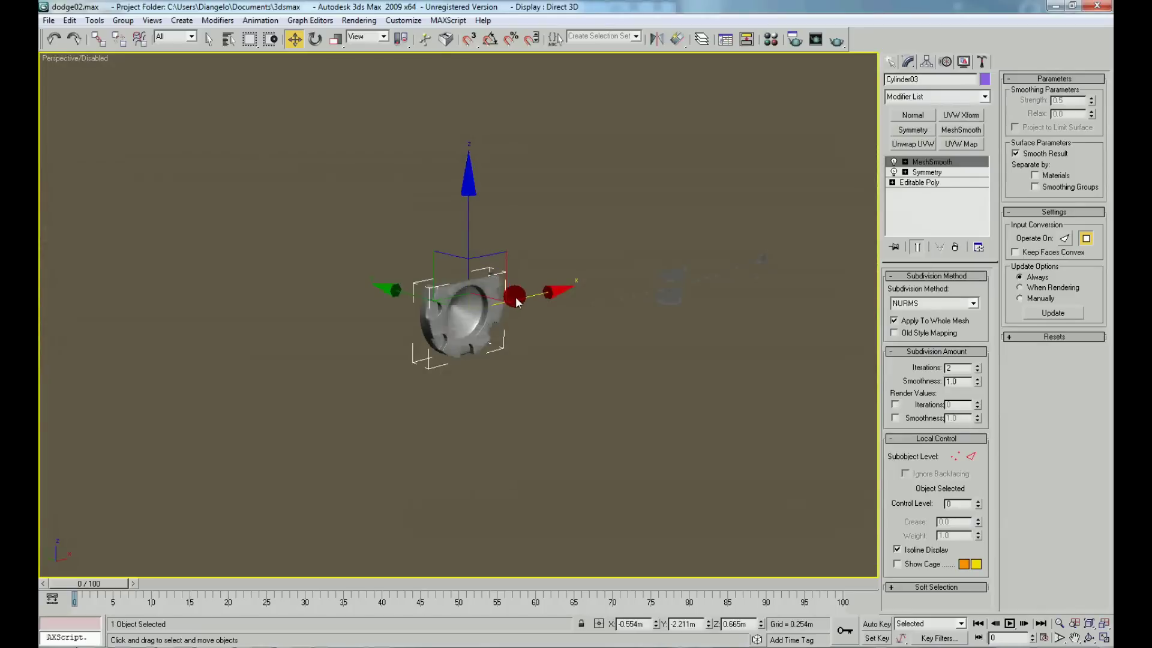
pyautogui.click(977, 370)
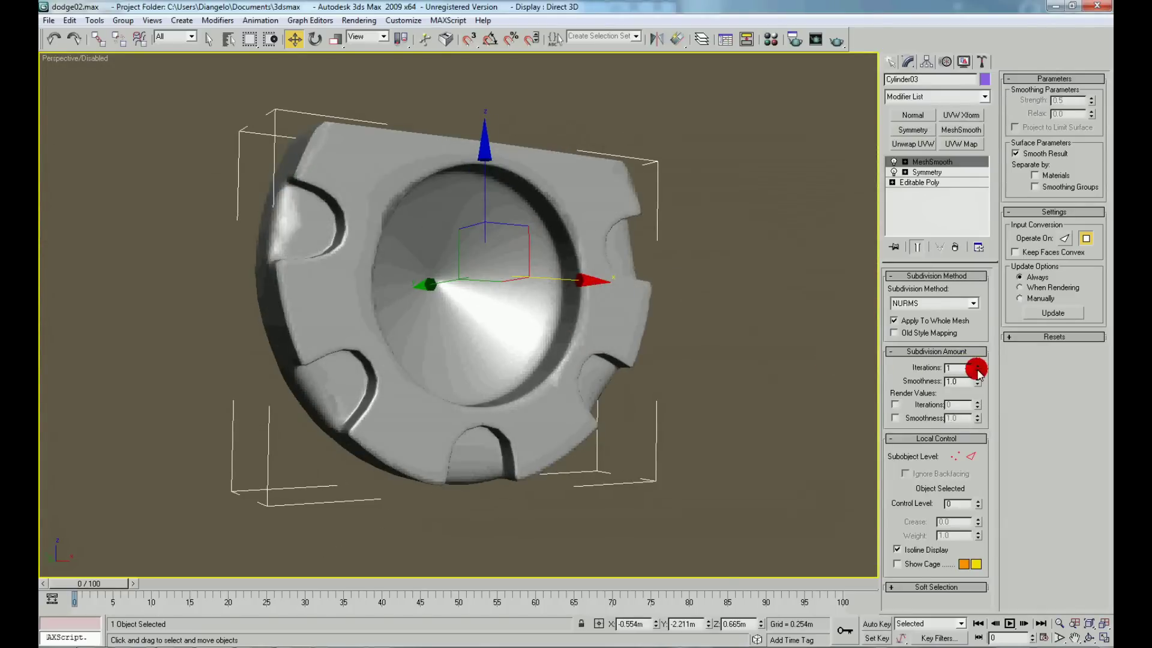
pyautogui.click(977, 371)
# Cancel the Save Scene State dialog and switch to Edge sub-object level.
pyautogui.moveTo(624, 380)
pyautogui.keyDown('alt'); pyautogui.mouseDown(button='middle')
pyautogui.moveTo(620, 348)
pyautogui.moveTo(643, 368)
pyautogui.moveTo(625, 354)
pyautogui.moveTo(512, 380)
pyautogui.moveTo(595, 406)
pyautogui.moveTo(438, 402)
pyautogui.moveTo(488, 378)
pyautogui.moveTo(504, 385)
pyautogui.moveTo(494, 393)
pyautogui.mouseUp(button='middle'); pyautogui.keyUp('alt')
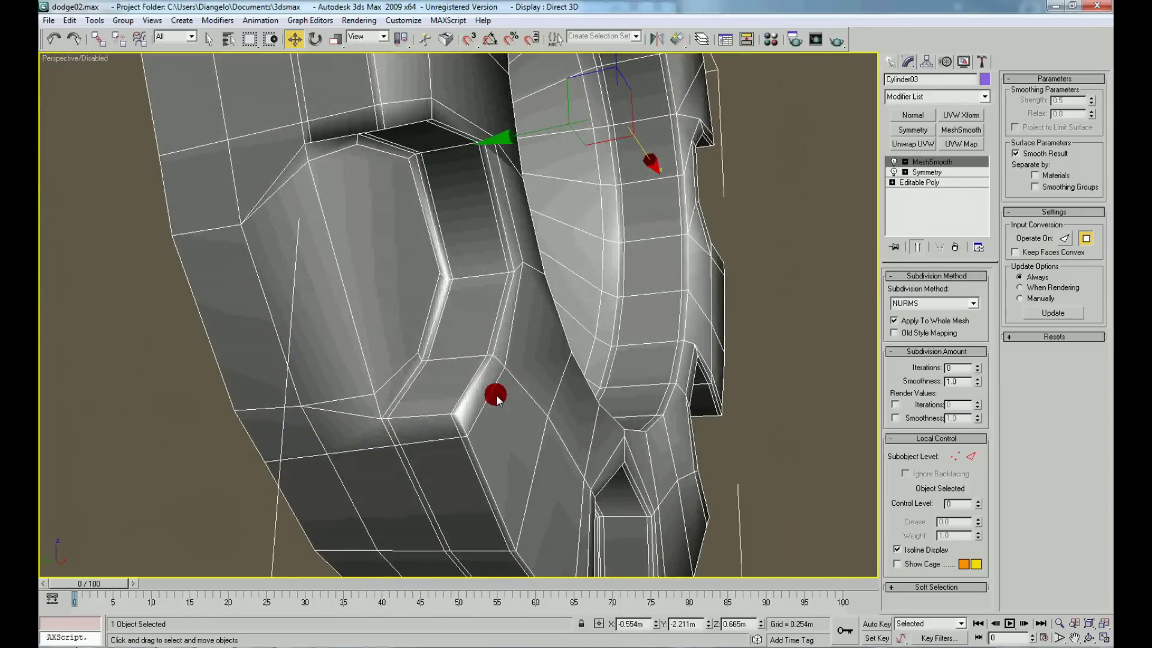
pyautogui.click(615, 402)
pyautogui.keyDown('alt'); pyautogui.moveTo(615, 402); pyautogui.dragTo(419, 443, button='middle'); pyautogui.keyUp('alt')
pyautogui.rightClick(418, 430)
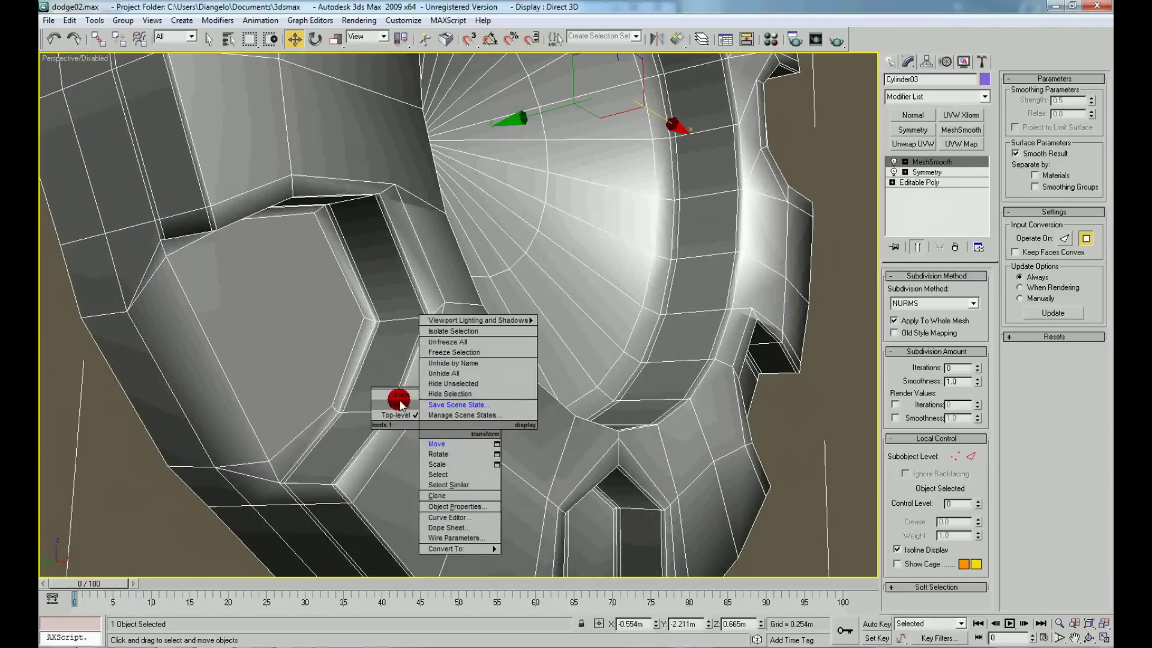
pyautogui.click(401, 406)
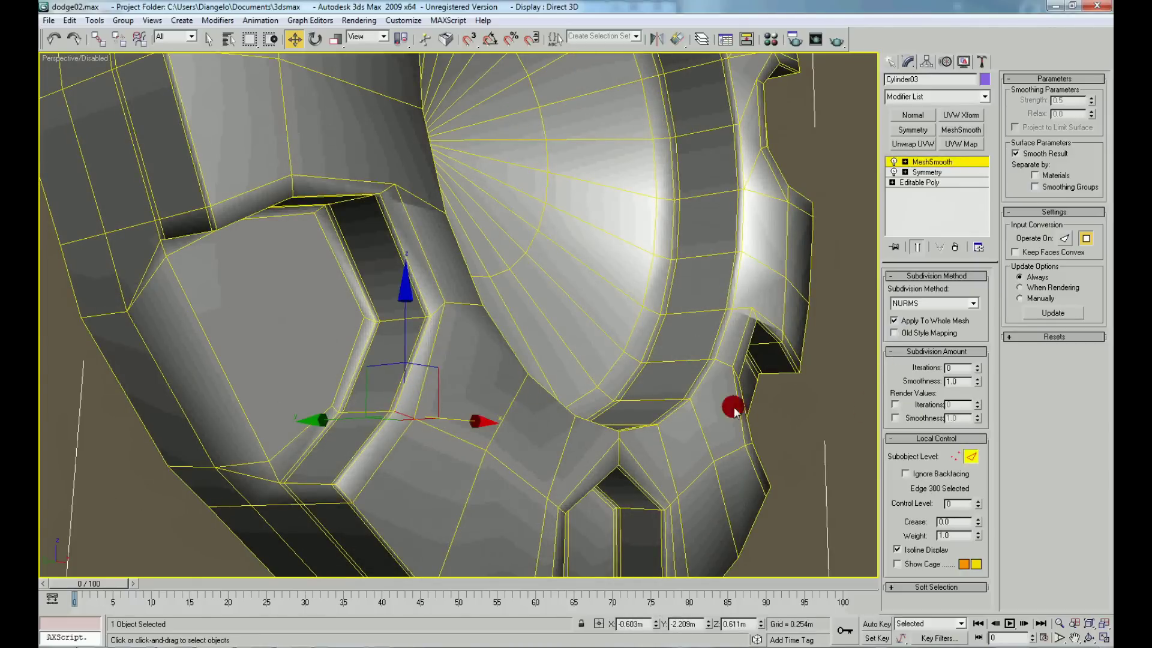
# Add one connecting edge loop (1 segment) through the edge ring on the bezel's side wall.
pyautogui.scroll(-5, 735, 411)
pyautogui.click(939, 180)
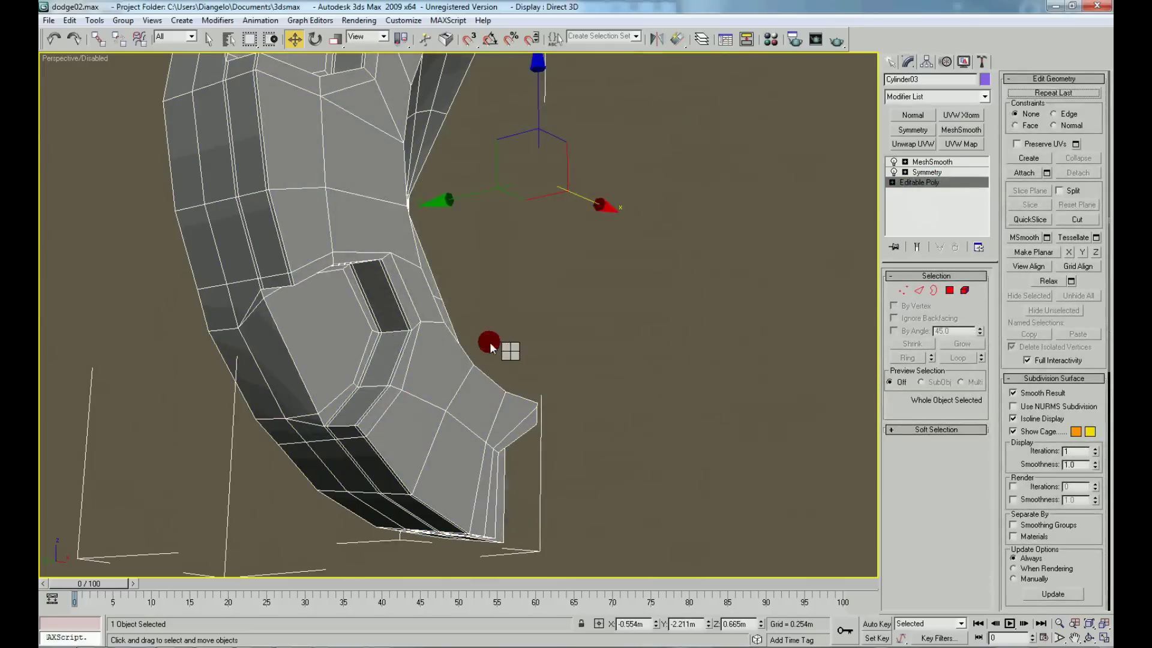
pyautogui.click(494, 317)
pyautogui.click(392, 392)
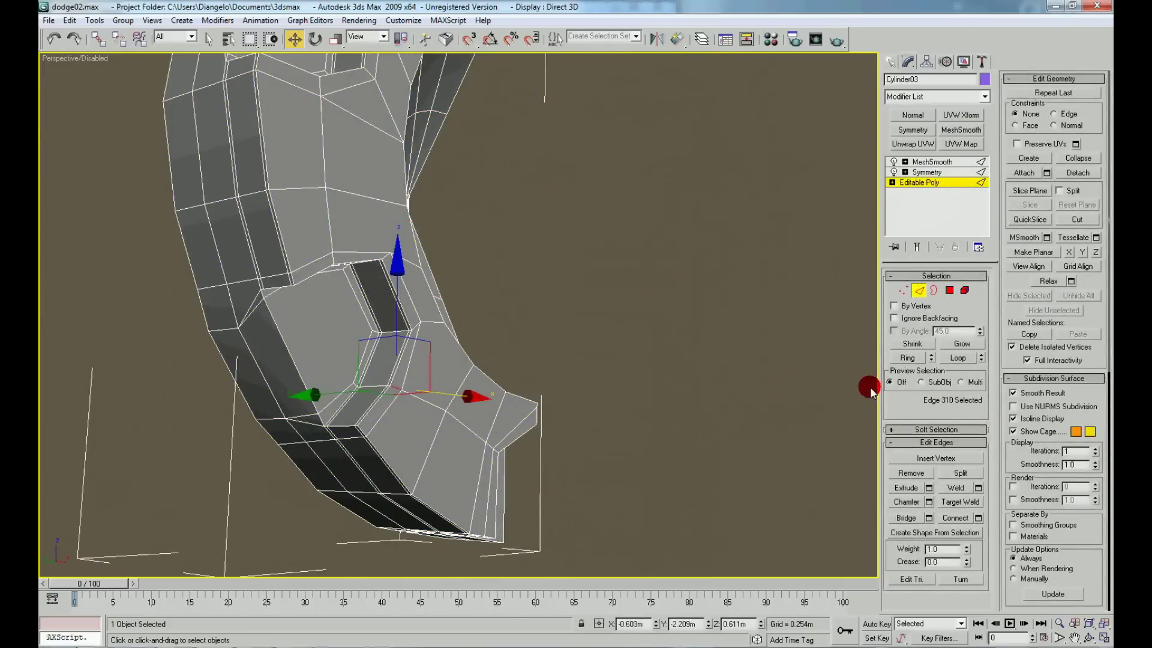
pyautogui.click(907, 358)
pyautogui.click(979, 517)
pyautogui.click(691, 413)
pyautogui.write('1')
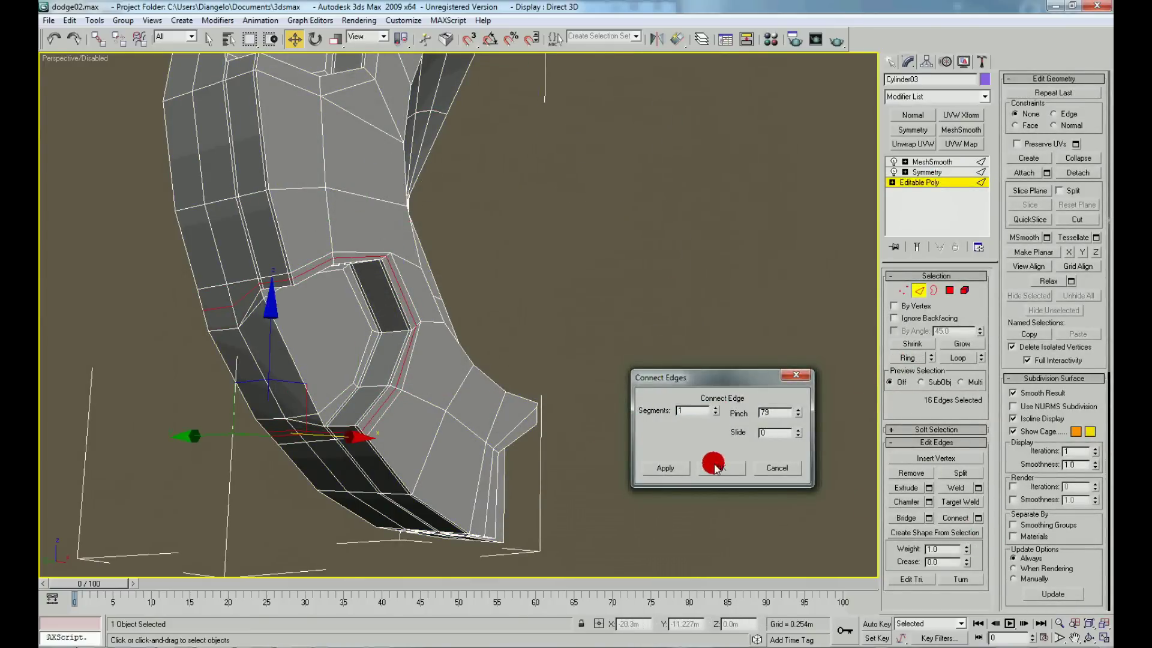
pyautogui.click(717, 468)
# Connect the ring of parallel edges across the notch wall with a new loop.
pyautogui.click(501, 454)
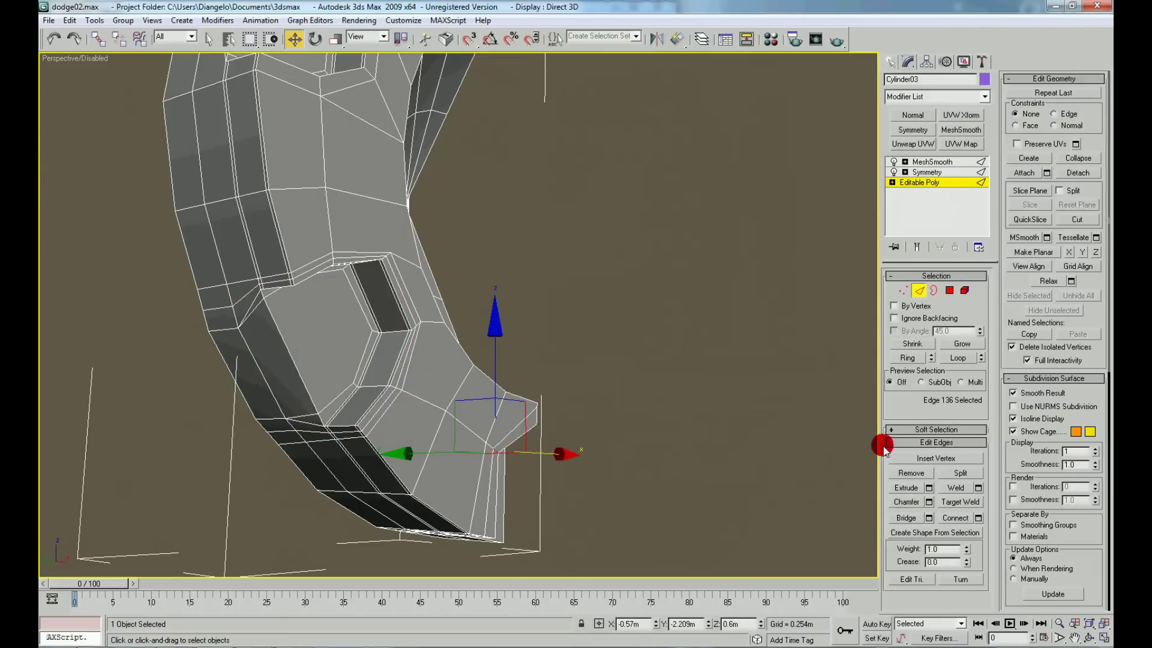
pyautogui.click(913, 358)
pyautogui.click(978, 517)
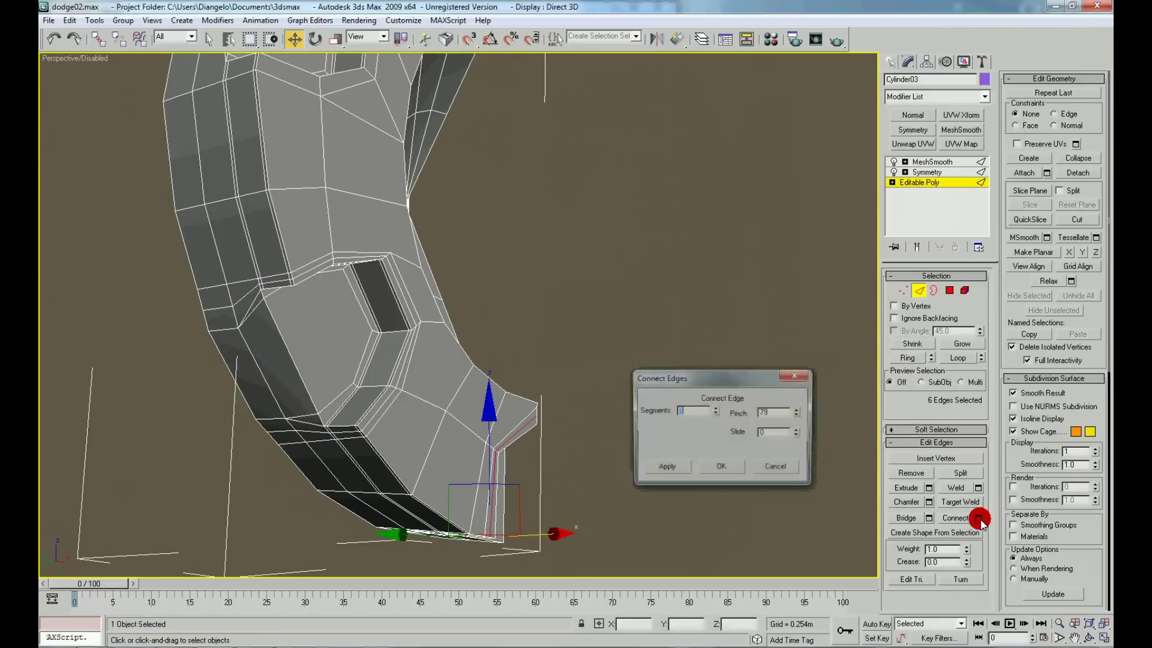
pyautogui.click(668, 466)
pyautogui.keyDown('alt'); pyautogui.moveTo(681, 433); pyautogui.dragTo(490, 375, button='middle'); pyautogui.keyUp('alt')
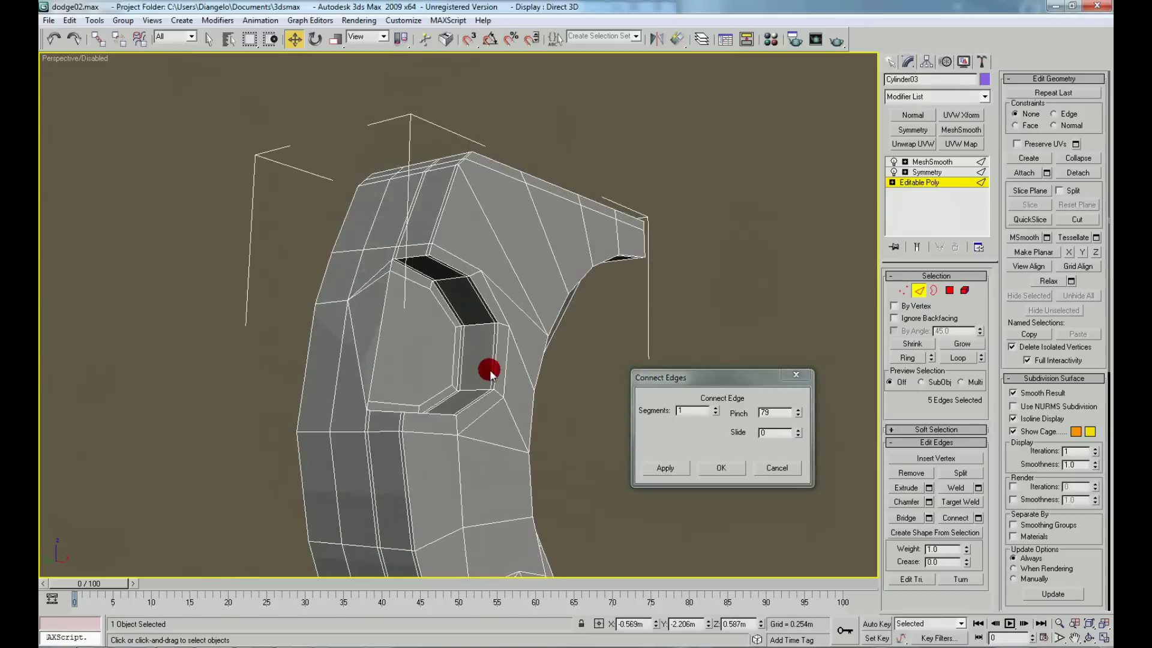
pyautogui.click(708, 460)
# Add a connecting loop around the notch opening from the rim edge ring.
pyautogui.click(427, 251)
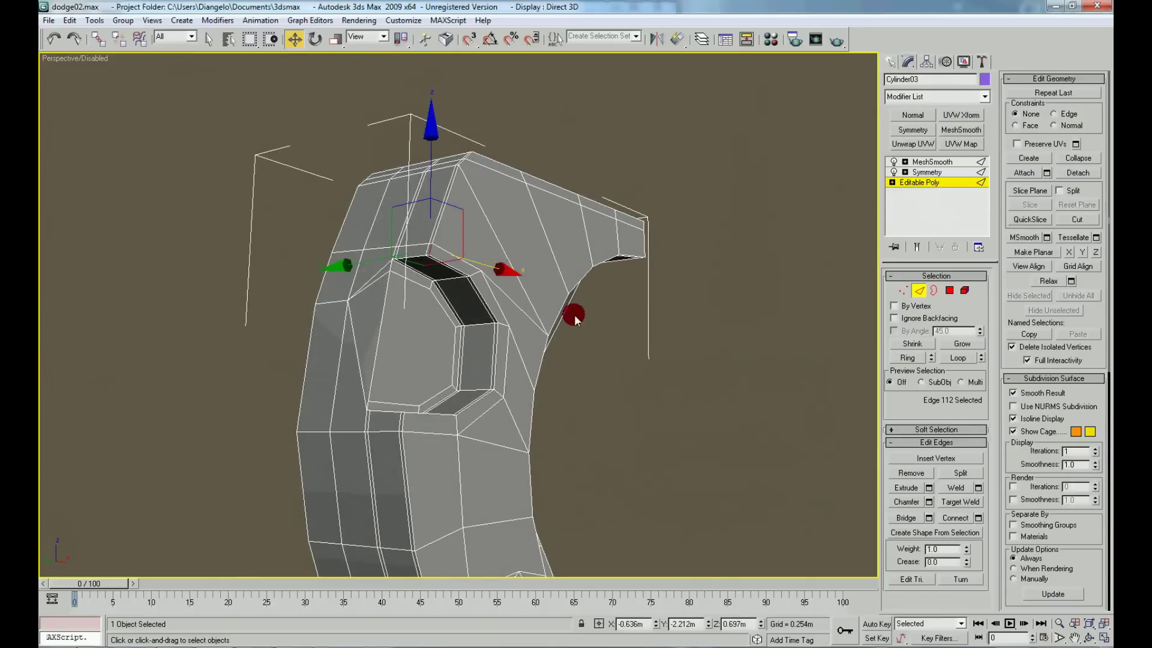
pyautogui.keyDown('ctrl'); pyautogui.click(402, 416); pyautogui.keyUp('ctrl')
pyautogui.click(913, 358)
pyautogui.click(976, 517)
pyautogui.click(696, 471)
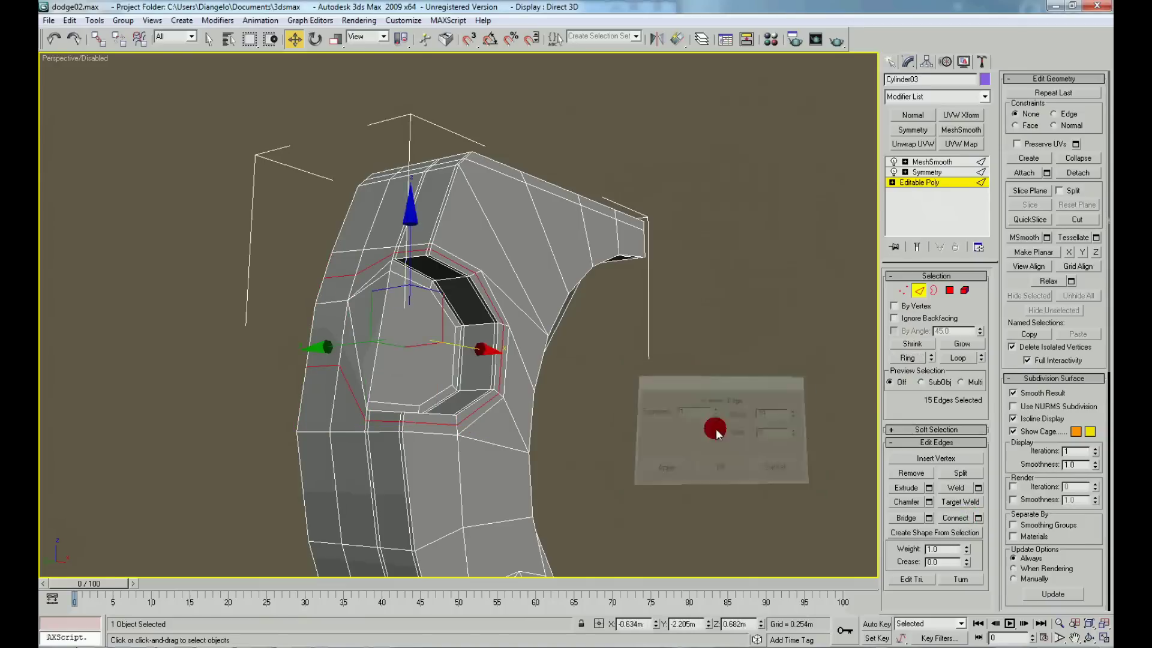
pyautogui.click(717, 427)
# Set MeshSmooth Iterations to 1 and return to top level to view the smoothed bezel.
pyautogui.moveTo(716, 427)
pyautogui.keyDown('alt'); pyautogui.mouseDown(button='middle')
pyautogui.moveTo(665, 467)
pyautogui.moveTo(613, 423)
pyautogui.moveTo(732, 414)
pyautogui.moveTo(700, 440)
pyautogui.moveTo(770, 383)
pyautogui.mouseUp(button='middle'); pyautogui.keyUp('alt')
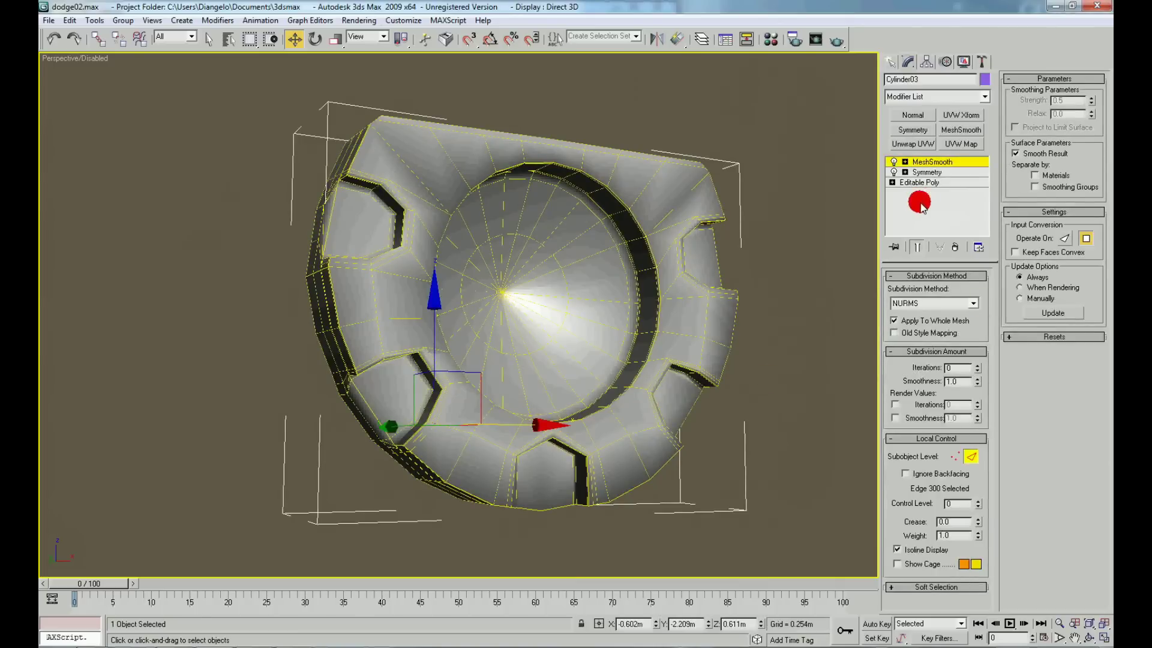
pyautogui.click(977, 365)
pyautogui.click(804, 451)
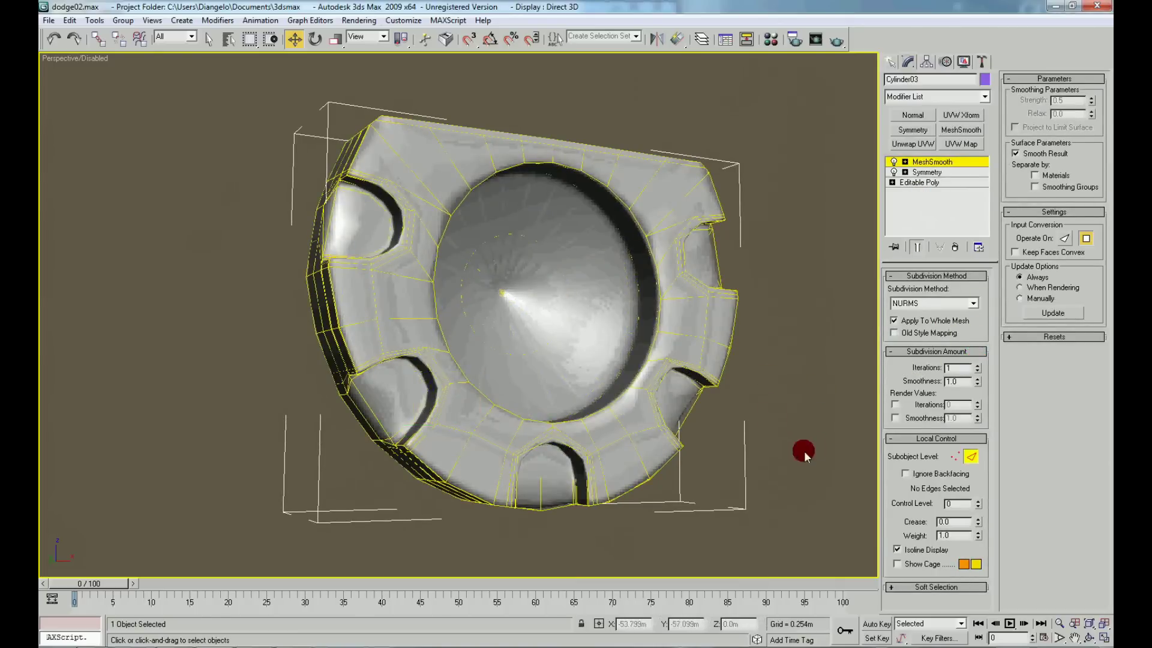
pyautogui.scroll(-5, 750, 431)
pyautogui.rightClick(696, 408)
pyautogui.click(684, 393)
pyautogui.click(656, 409)
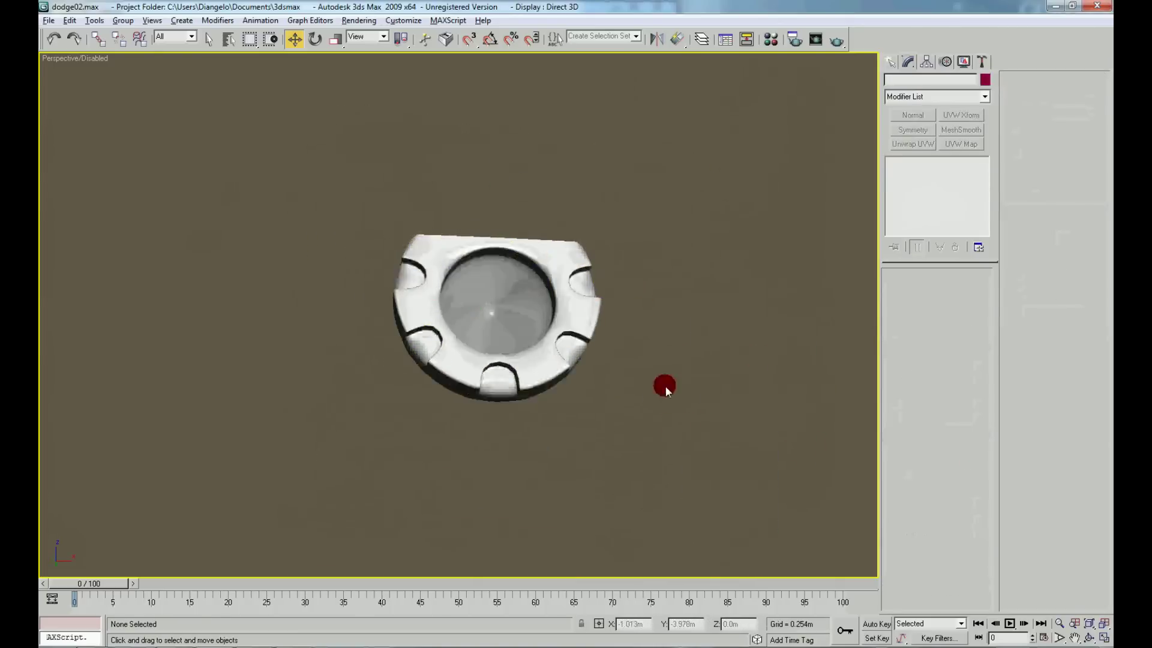
pyautogui.scroll(5, 657, 373)
pyautogui.scroll(2, 636, 398)
pyautogui.keyDown('alt'); pyautogui.moveTo(636, 399); pyautogui.dragTo(628, 344, button='middle'); pyautogui.keyUp('alt')
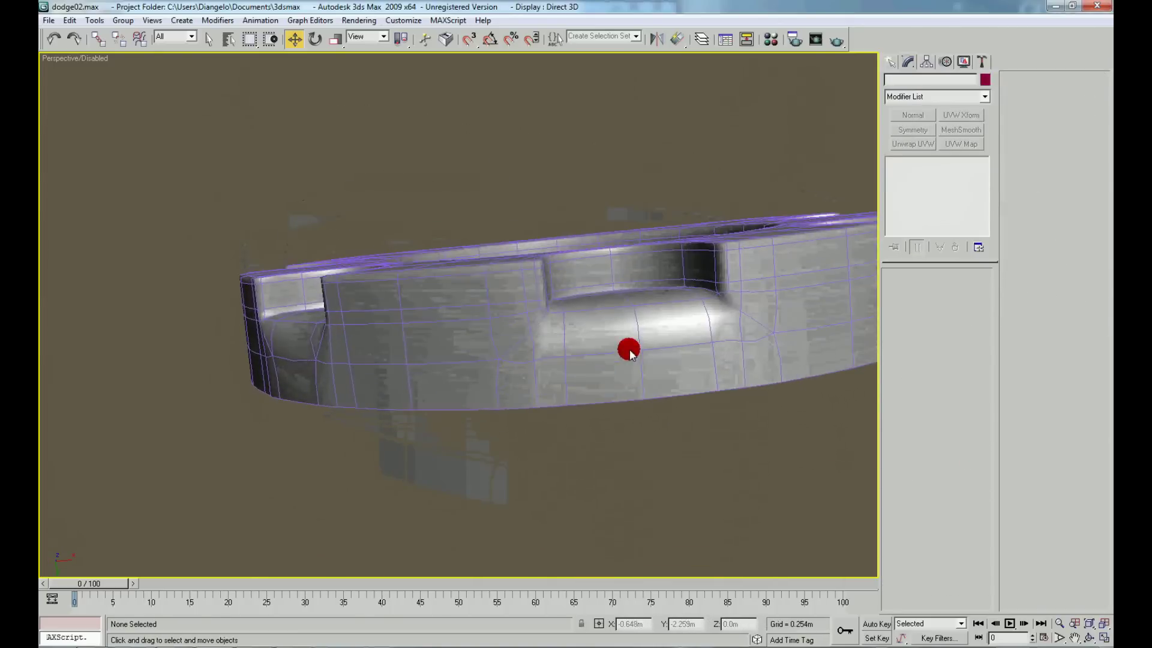
# Select Cylinder03 and go to its Editable Poly vertex level at the notch corner.
pyautogui.click(628, 344)
pyautogui.click(932, 183)
pyautogui.moveTo(660, 234)
pyautogui.keyDown('alt'); pyautogui.mouseDown(button='middle')
pyautogui.moveTo(588, 347)
pyautogui.moveTo(566, 373)
pyautogui.moveTo(577, 355)
pyautogui.moveTo(542, 371)
pyautogui.mouseUp(button='middle'); pyautogui.keyUp('alt')
pyautogui.rightClick(577, 335)
pyautogui.click(556, 290)
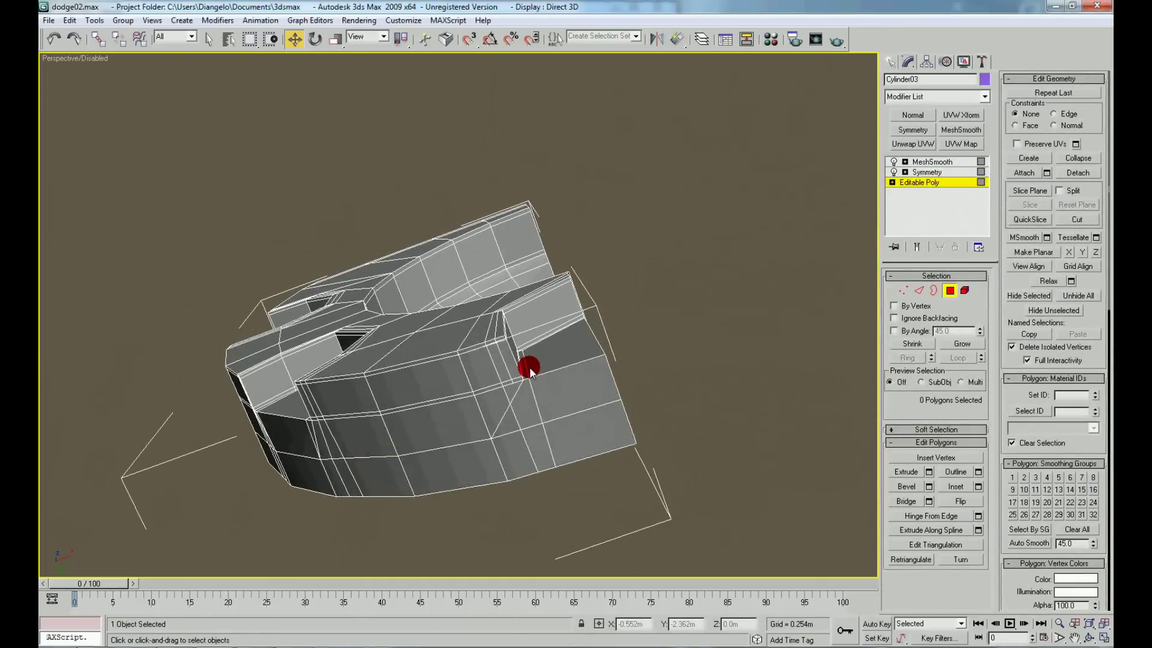
pyautogui.click(524, 369)
pyautogui.scroll(5, 523, 372)
pyautogui.scroll(3, 516, 378)
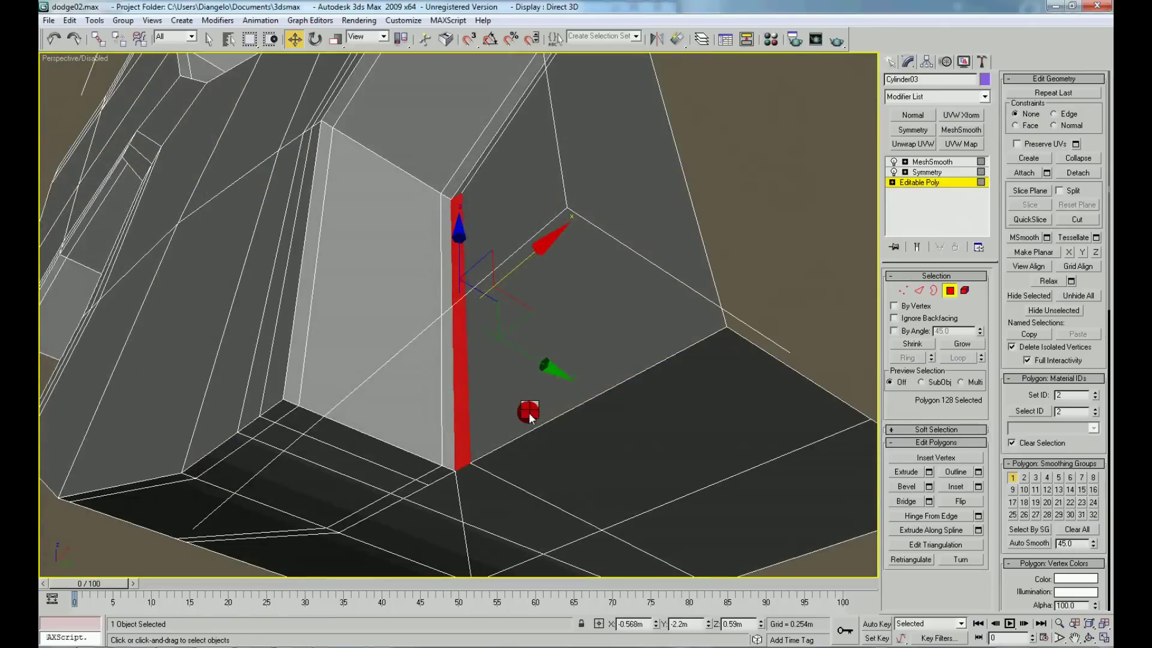
pyautogui.press('1')
pyautogui.keyDown('alt'); pyautogui.moveTo(513, 384); pyautogui.dragTo(551, 402, button='middle'); pyautogui.keyUp('alt')
# Cut a new edge from the notch's lower corner to the slot corner vertex.
pyautogui.click(1087, 228)
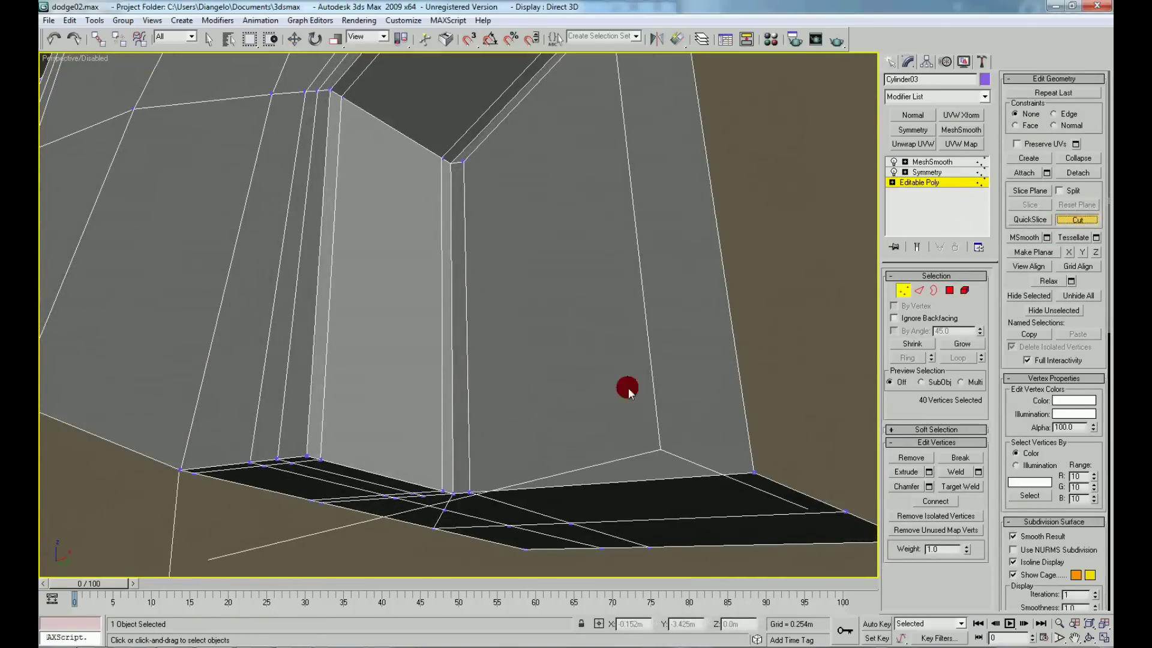
pyautogui.keyDown('alt'); pyautogui.moveTo(628, 388); pyautogui.dragTo(449, 498, button='middle'); pyautogui.keyUp('alt')
pyautogui.click(448, 486)
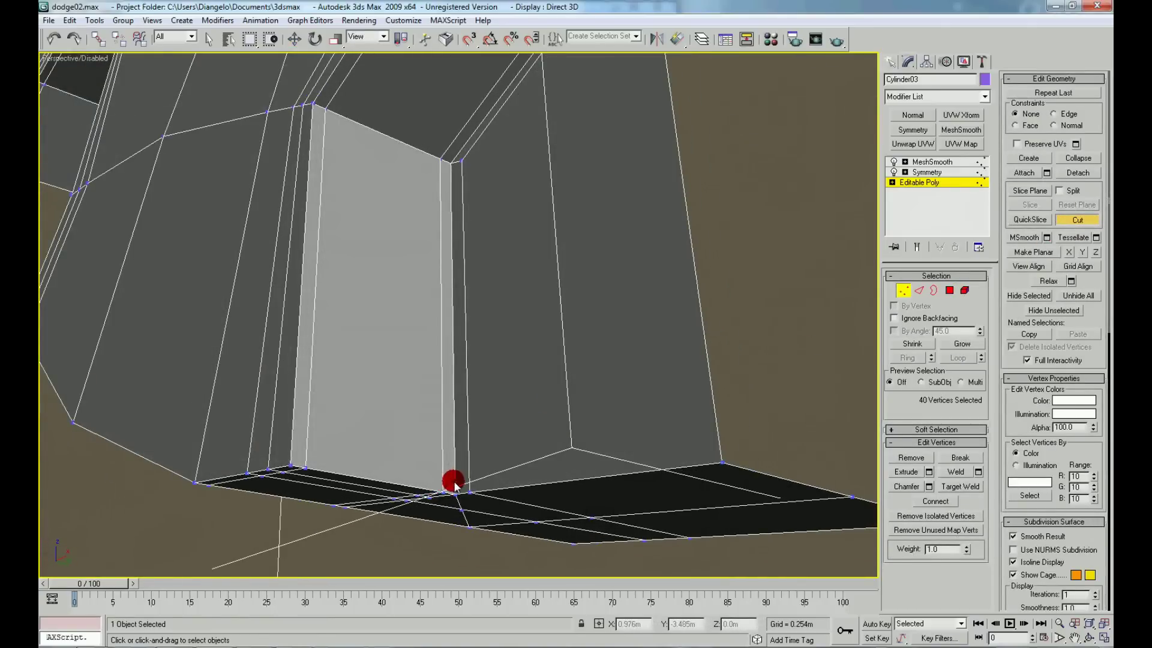
pyautogui.moveTo(736, 432)
pyautogui.keyDown('alt'); pyautogui.mouseDown(button='middle')
pyautogui.moveTo(606, 449)
pyautogui.moveTo(720, 561)
pyautogui.moveTo(423, 408)
pyautogui.moveTo(381, 322)
pyautogui.moveTo(445, 410)
pyautogui.moveTo(489, 357)
pyautogui.moveTo(449, 356)
pyautogui.moveTo(384, 320)
pyautogui.moveTo(385, 222)
pyautogui.mouseUp(button='middle'); pyautogui.keyUp('alt')
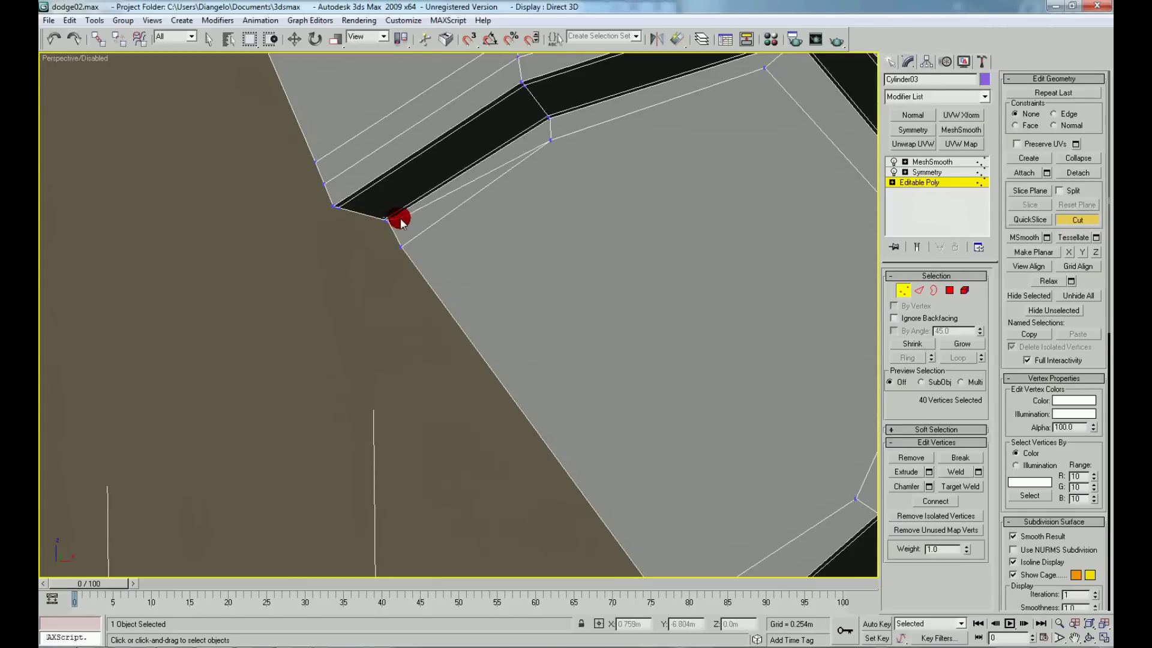
pyautogui.click(400, 221)
pyautogui.scroll(-3, 579, 399)
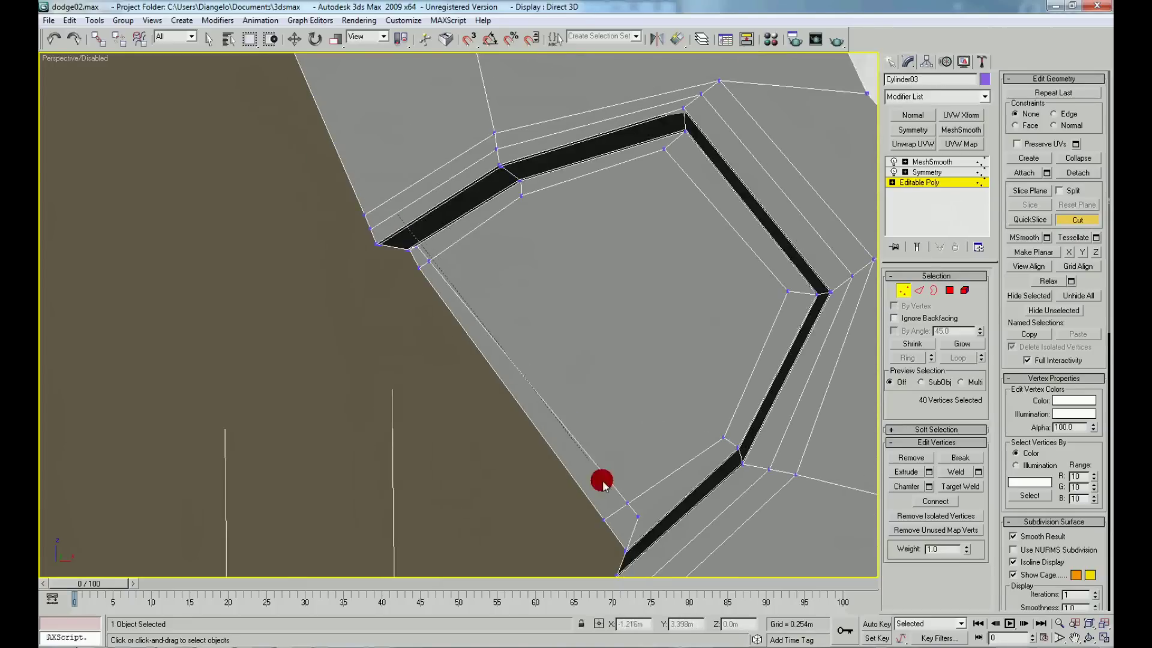
pyautogui.press('w')
# Cut another edge down the opening's left wall, from its top edge to the ledge vertex.
pyautogui.moveTo(538, 455)
pyautogui.keyDown('alt'); pyautogui.mouseDown(button='middle')
pyautogui.moveTo(548, 455)
pyautogui.moveTo(512, 447)
pyautogui.moveTo(554, 475)
pyautogui.mouseUp(button='middle'); pyautogui.keyUp('alt')
pyautogui.scroll(3, 553, 477)
pyautogui.scroll(2, 550, 462)
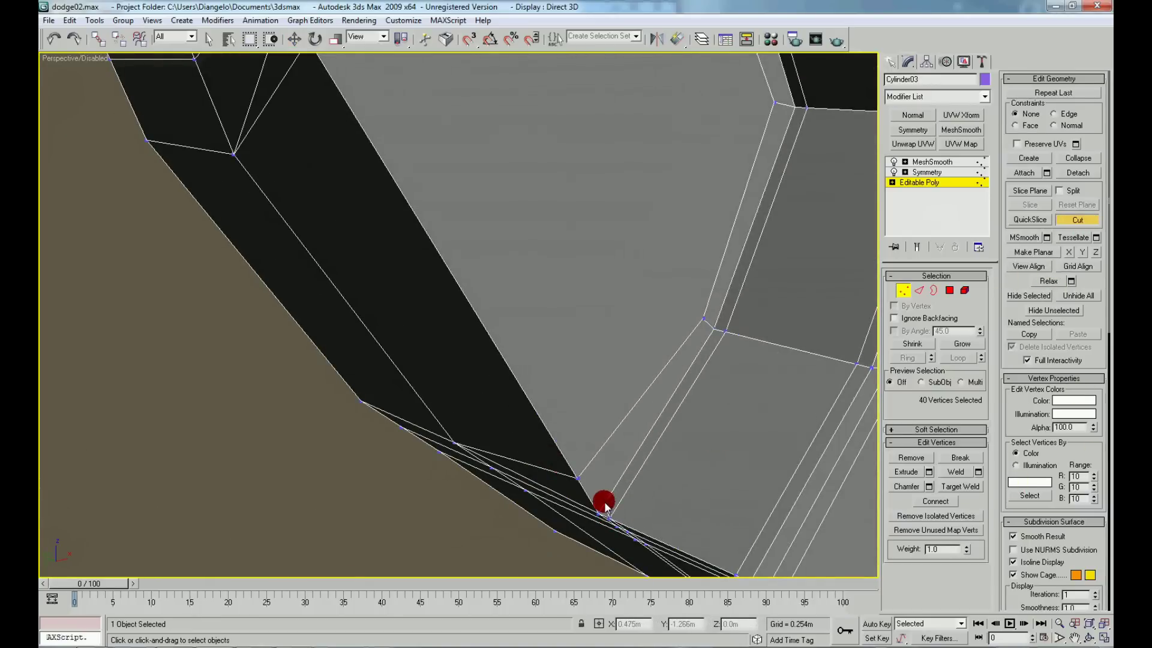
pyautogui.moveTo(605, 451)
pyautogui.mouseDown(button='middle')
pyautogui.moveTo(540, 357)
pyautogui.moveTo(463, 197)
pyautogui.mouseUp(button='middle')
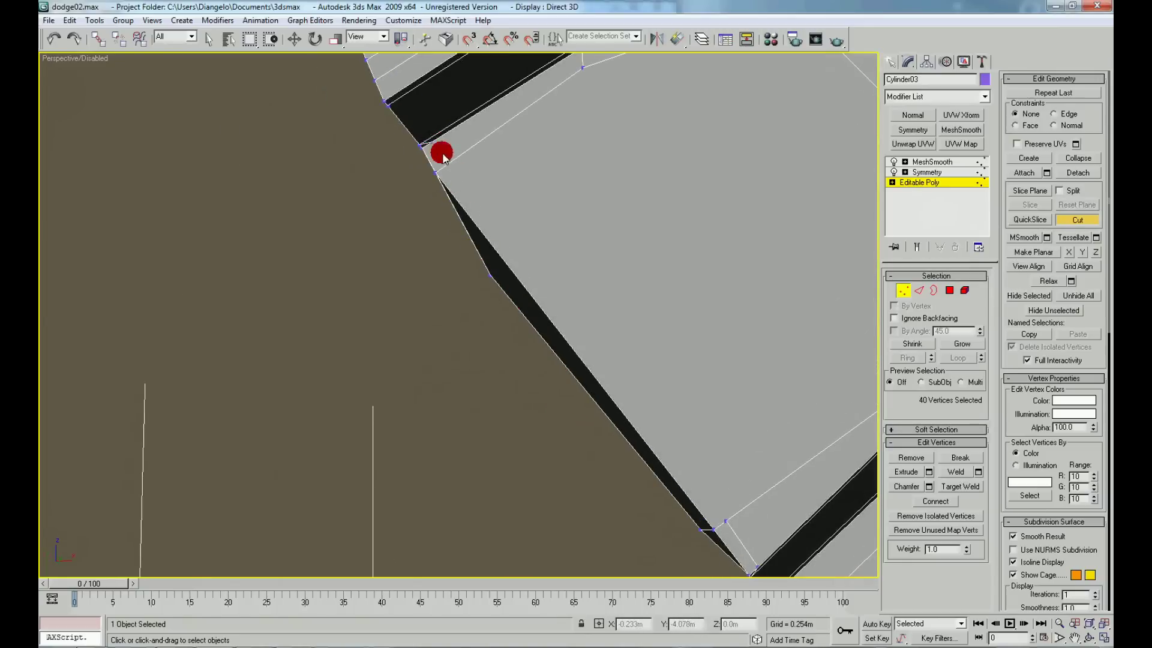
pyautogui.press('w')
pyautogui.scroll(-5, 372, 444)
pyautogui.moveTo(372, 444)
pyautogui.keyDown('alt'); pyautogui.mouseDown(button='middle')
pyautogui.moveTo(412, 386)
pyautogui.moveTo(475, 451)
pyautogui.moveTo(501, 393)
pyautogui.mouseUp(button='middle'); pyautogui.keyUp('alt')
pyautogui.scroll(3, 501, 394)
pyautogui.keyDown('alt'); pyautogui.moveTo(505, 500); pyautogui.dragTo(555, 169, button='middle'); pyautogui.keyUp('alt')
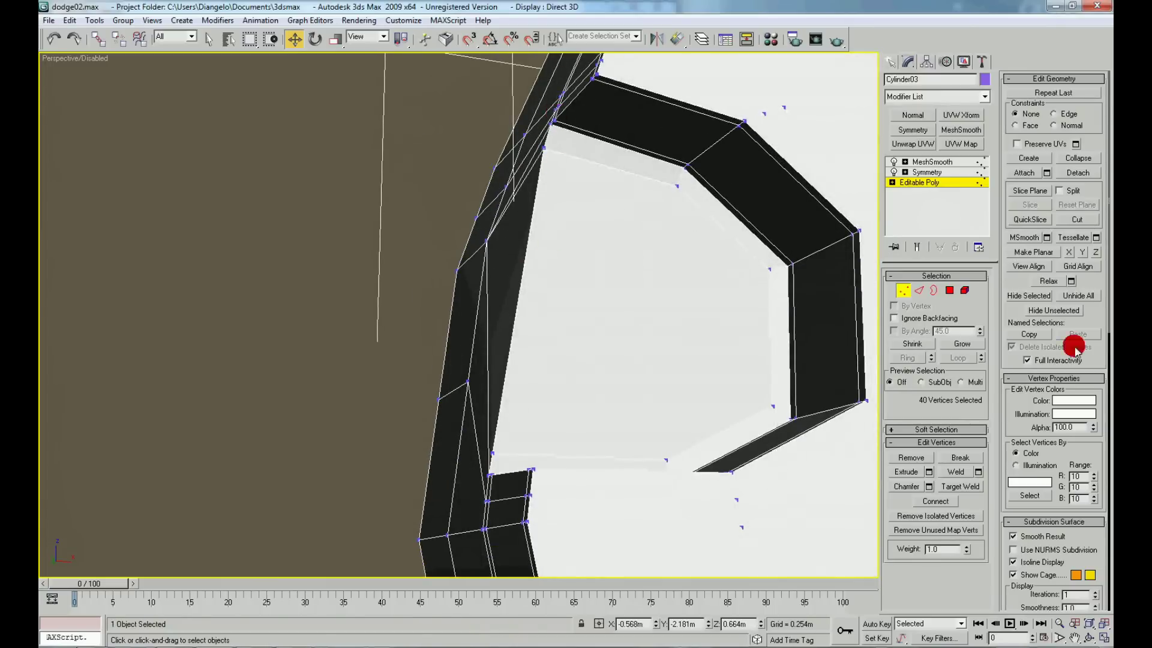
pyautogui.click(1083, 221)
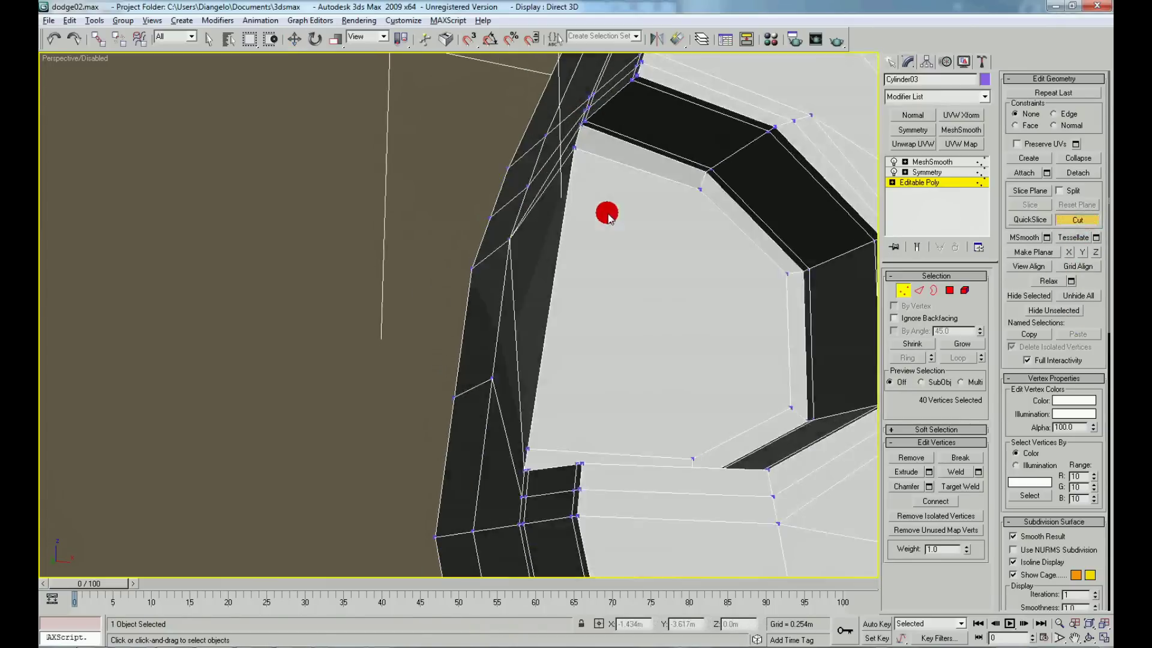
pyautogui.keyDown('alt'); pyautogui.moveTo(607, 214); pyautogui.dragTo(650, 144, button='middle'); pyautogui.keyUp('alt')
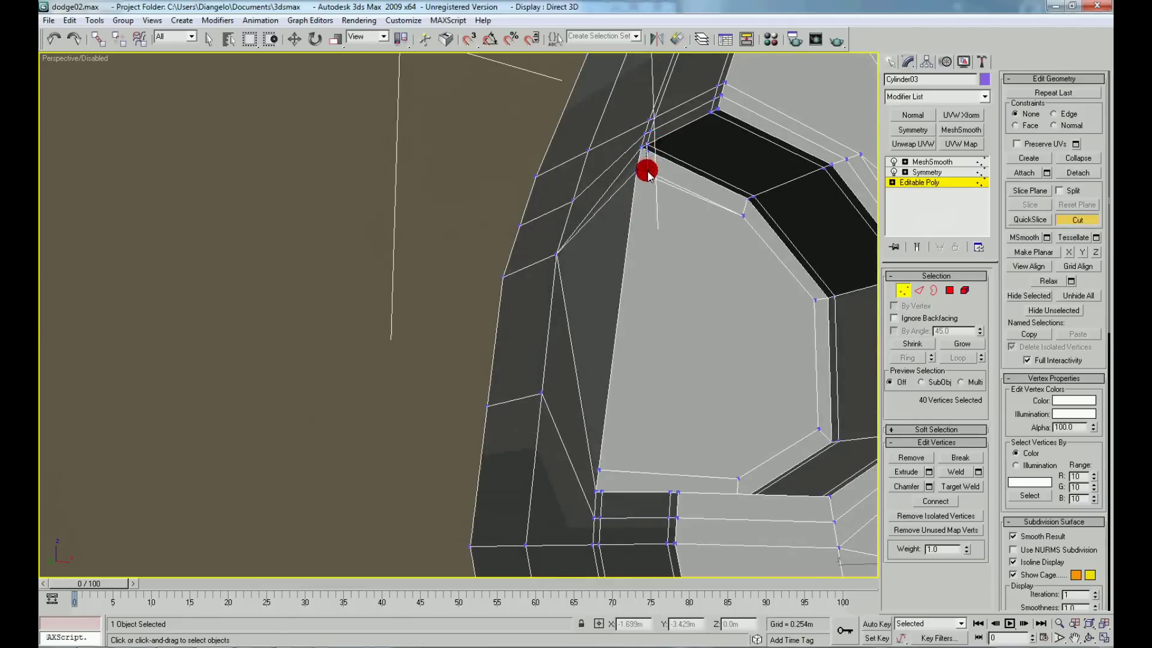
pyautogui.click(646, 172)
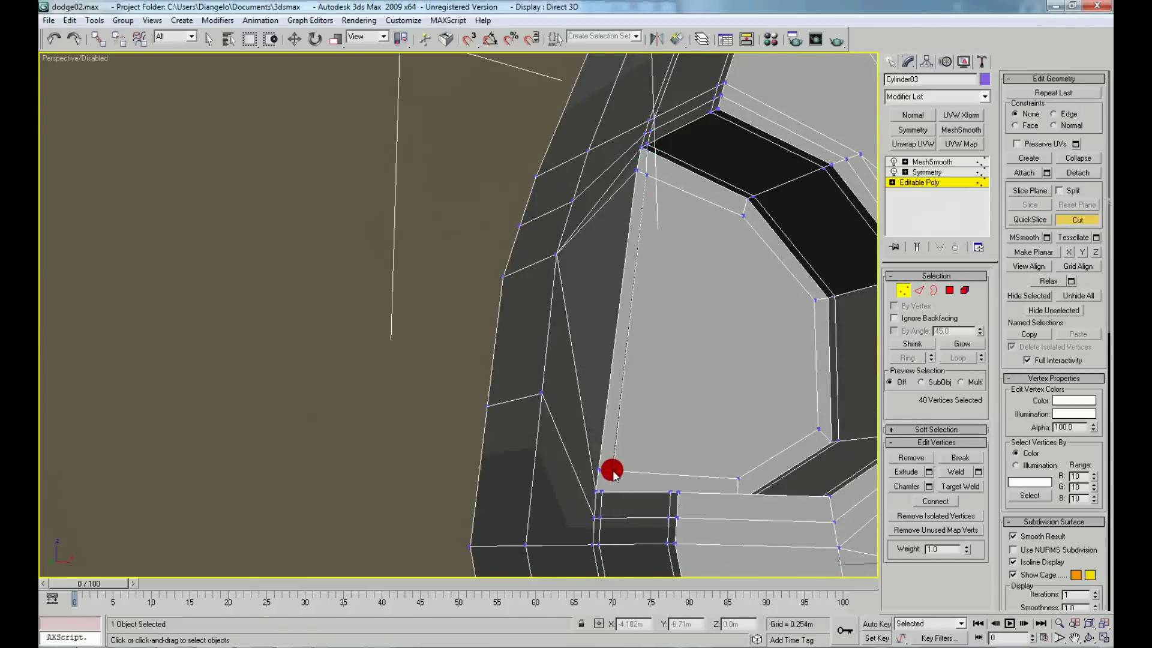
pyautogui.moveTo(573, 421)
pyautogui.keyDown('alt'); pyautogui.mouseDown(button='middle')
pyautogui.moveTo(553, 555)
pyautogui.moveTo(546, 271)
pyautogui.mouseUp(button='middle'); pyautogui.keyUp('alt')
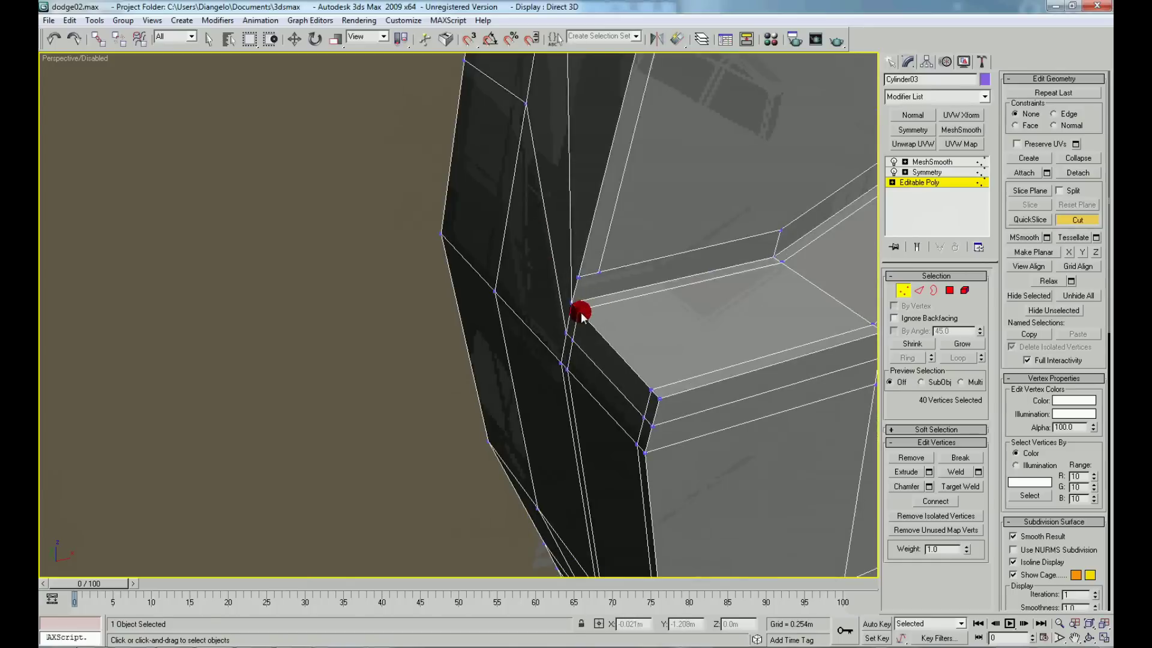
pyautogui.click(581, 313)
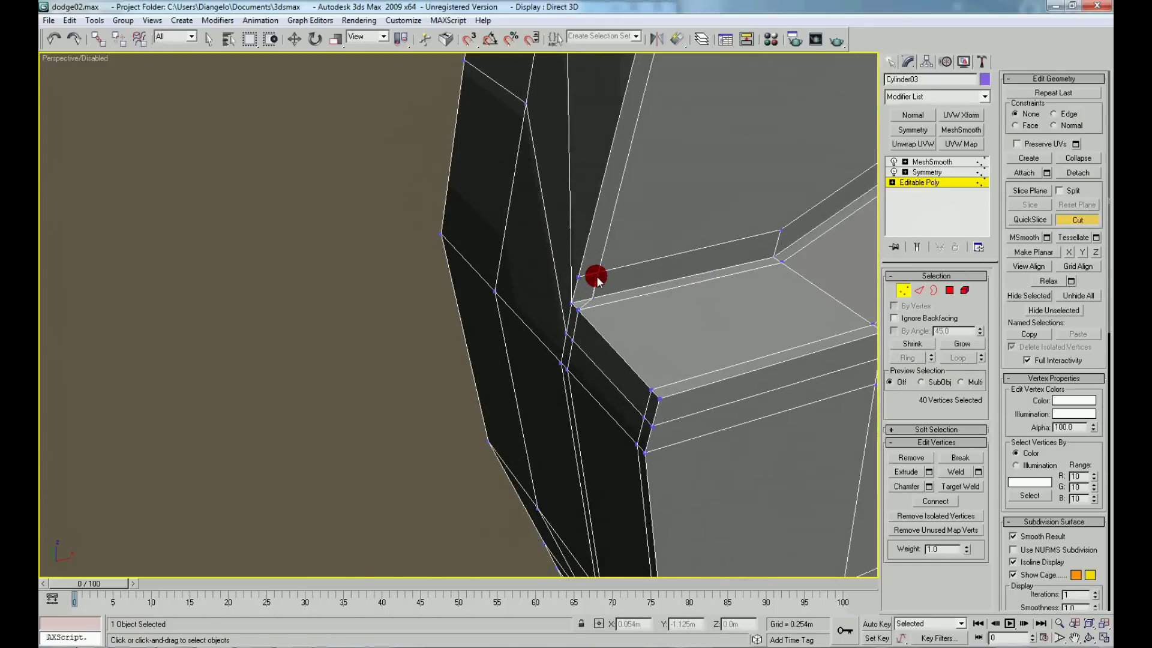
# Leave cut mode and return to top level to inspect the smoothed notch close up.
pyautogui.press('w')
pyautogui.press('z')
pyautogui.rightClick(307, 299)
pyautogui.click(282, 270)
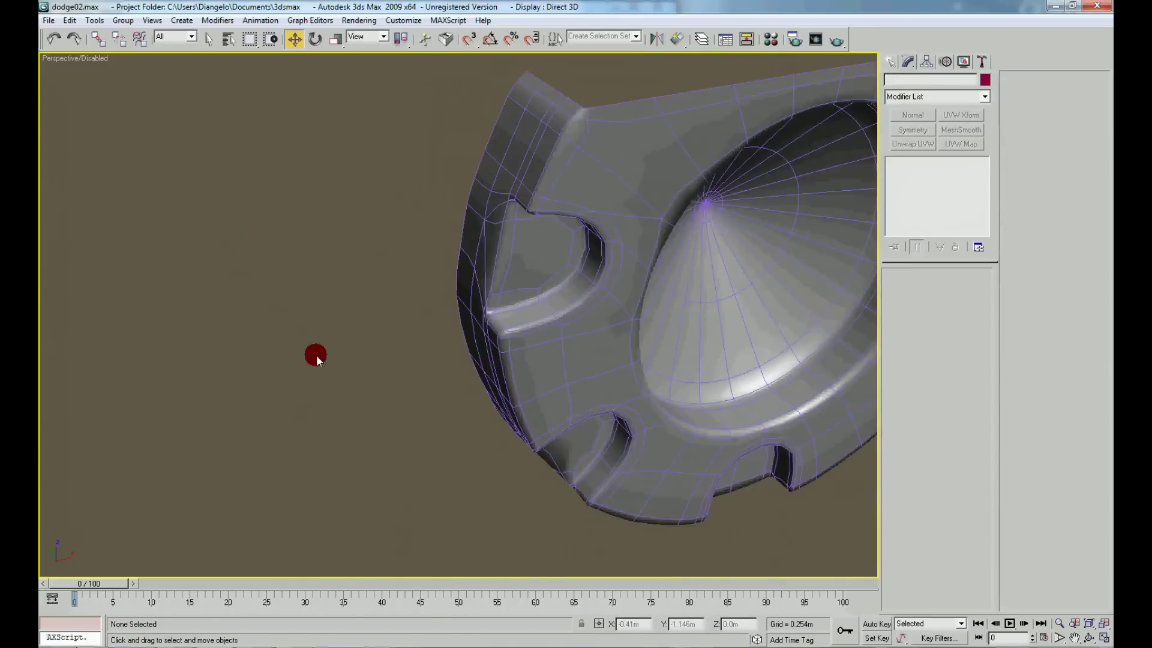
pyautogui.scroll(-4, 306, 345)
pyautogui.scroll(-4, 316, 372)
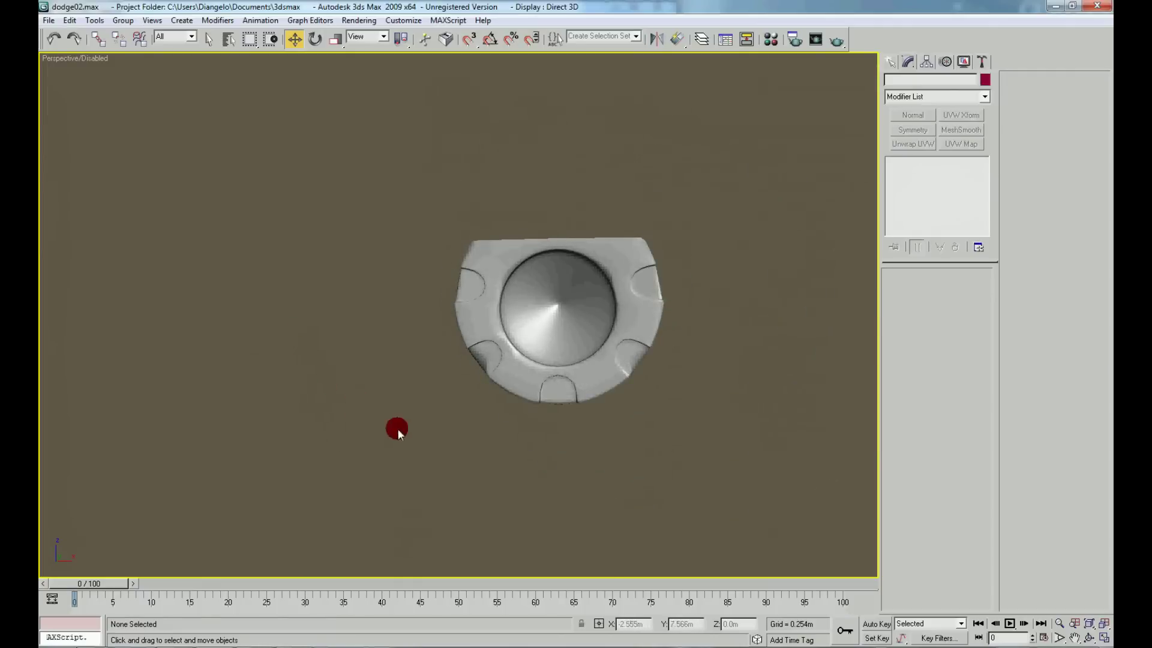
pyautogui.scroll(5, 420, 456)
pyautogui.moveTo(459, 488)
pyautogui.keyDown('alt'); pyautogui.mouseDown(button='middle')
pyautogui.moveTo(448, 395)
pyautogui.moveTo(502, 395)
pyautogui.mouseUp(button='middle'); pyautogui.keyUp('alt')
pyautogui.scroll(3, 476, 380)
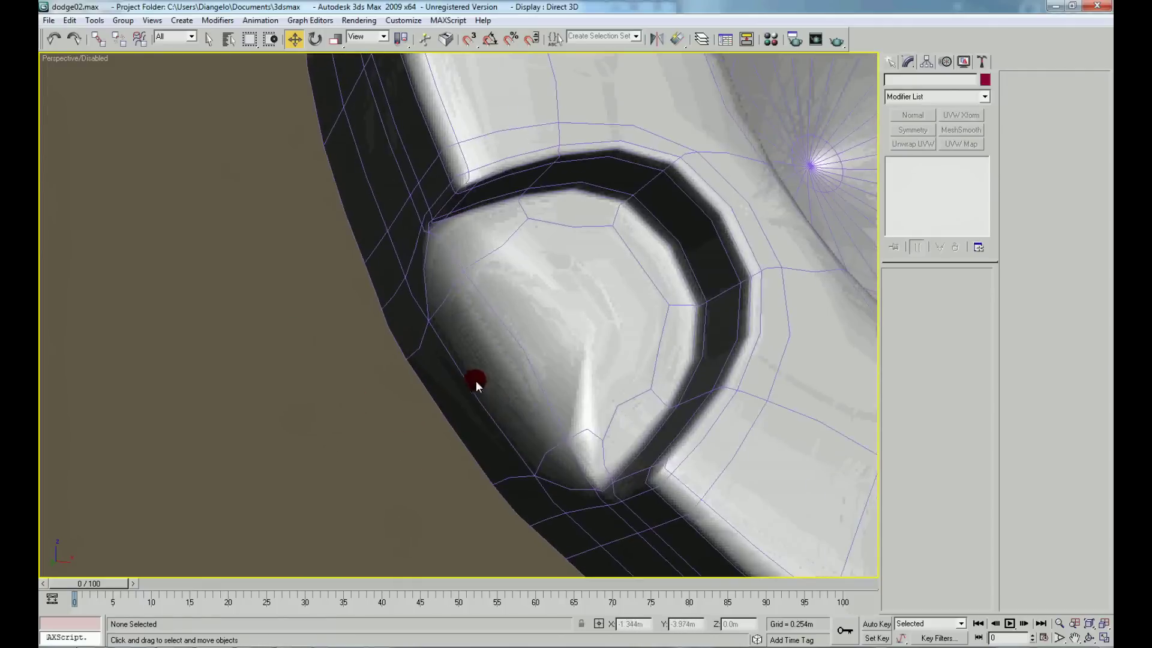
# Reselect the bezel and return to its base Editable Poly at vertex level.
pyautogui.click(477, 380)
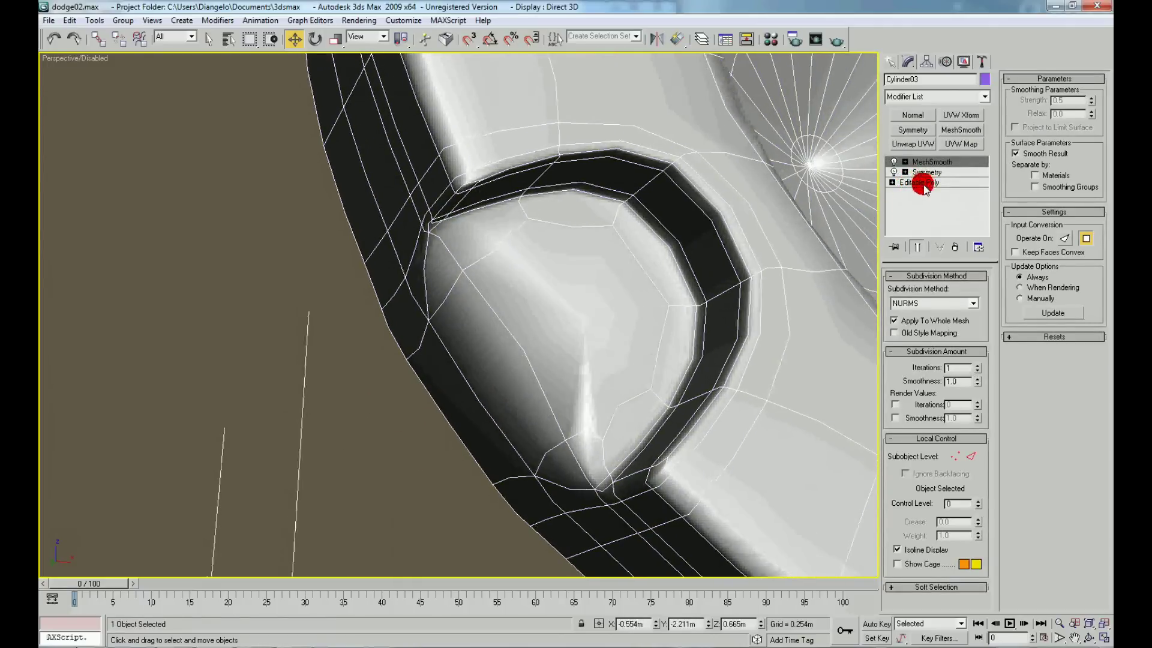
pyautogui.click(920, 182)
pyautogui.scroll(3, 660, 312)
pyautogui.scroll(3, 474, 275)
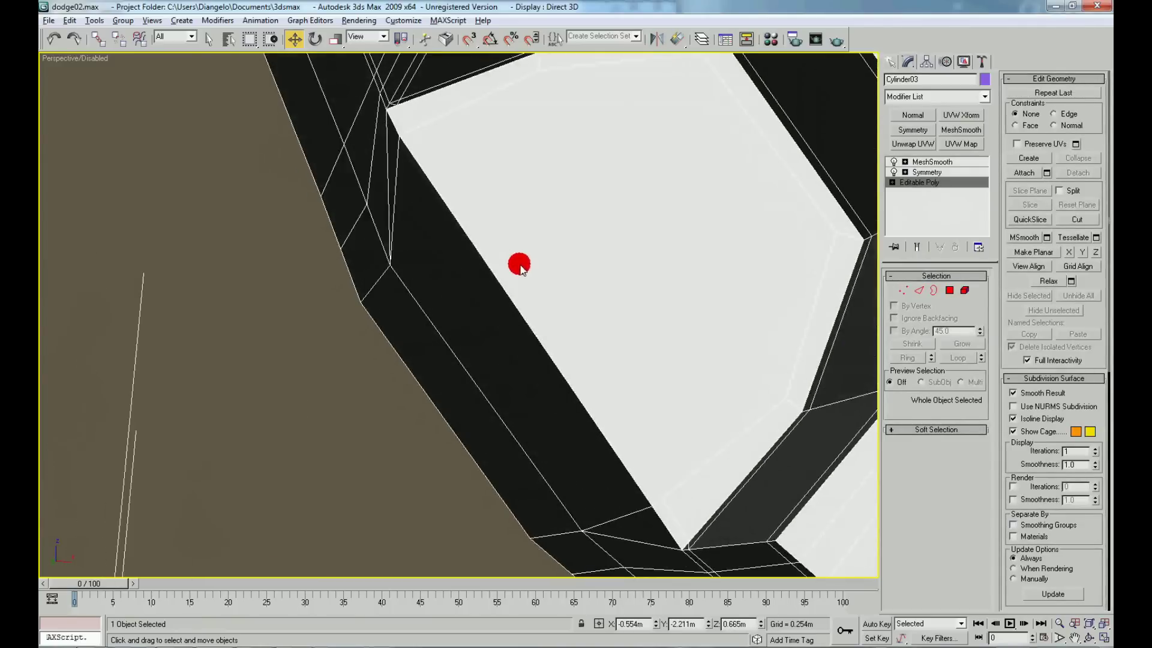
pyautogui.rightClick(480, 216)
pyautogui.click(460, 186)
pyautogui.scroll(-3, 444, 216)
pyautogui.scroll(2, 455, 247)
pyautogui.scroll(2, 458, 249)
pyautogui.scroll(-2, 480, 280)
pyautogui.scroll(-2, 487, 283)
pyautogui.scroll(3, 489, 287)
pyautogui.scroll(2, 477, 324)
pyautogui.scroll(2, 540, 252)
pyautogui.scroll(-2, 552, 242)
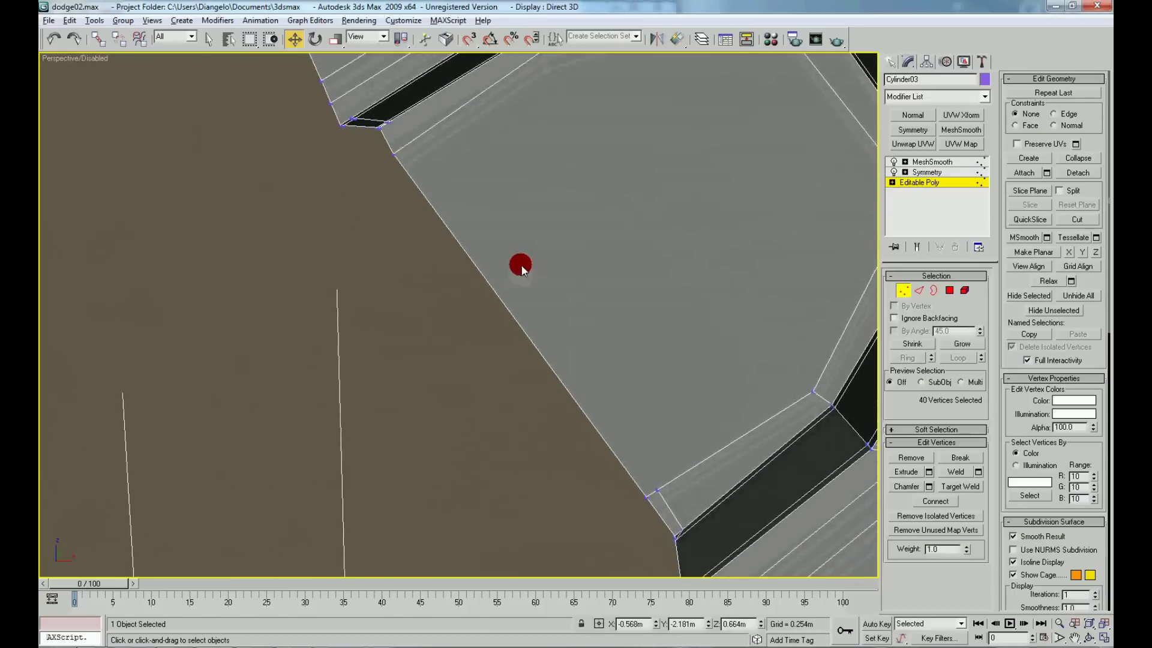
pyautogui.scroll(2, 519, 262)
# Cut two edges along the notch rim between its upper and lower corners.
pyautogui.click(1077, 219)
pyautogui.click(409, 137)
pyautogui.click(679, 496)
pyautogui.click(413, 132)
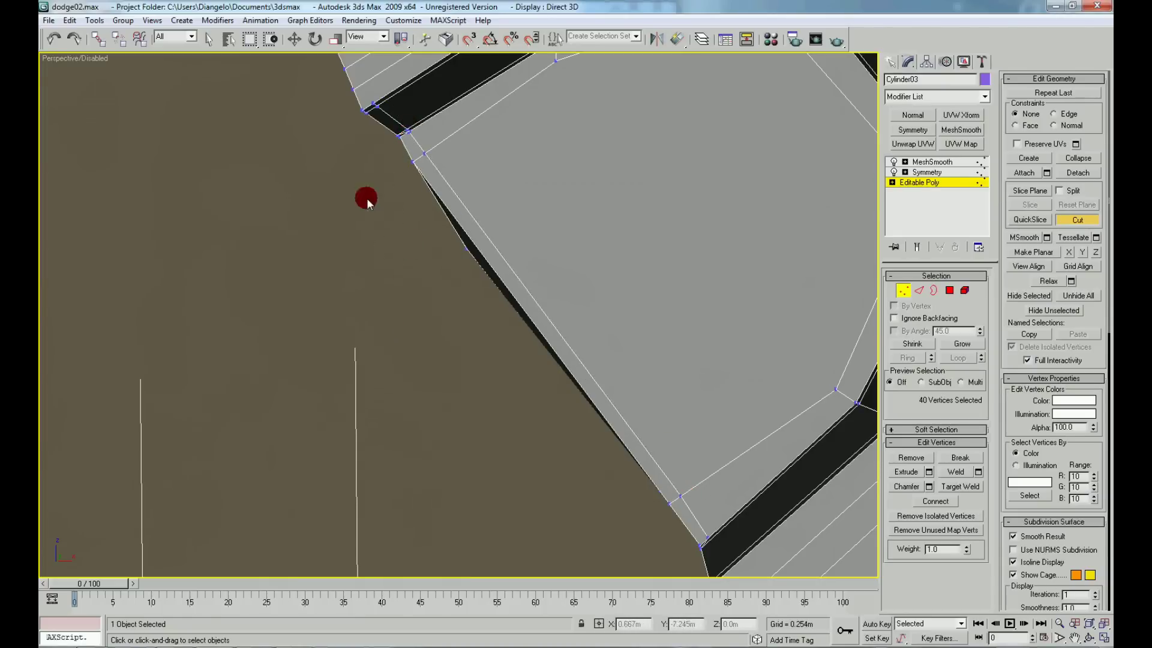
pyautogui.moveTo(366, 198); pyautogui.dragTo(433, 251, button='middle')
pyautogui.moveTo(355, 210)
pyautogui.keyDown('alt'); pyautogui.mouseDown(button='middle')
pyautogui.moveTo(509, 283)
pyautogui.moveTo(490, 257)
pyautogui.mouseUp(button='middle'); pyautogui.keyUp('alt')
# Select the vertices at the notch rim corner using wireframe view.
pyautogui.click(488, 321)
pyautogui.press('F3')
pyautogui.click(476, 322)
pyautogui.press('F3')
pyautogui.click(1037, 161)
# At edge level, select edges along the notch side, then clear the selection.
pyautogui.click(720, 275)
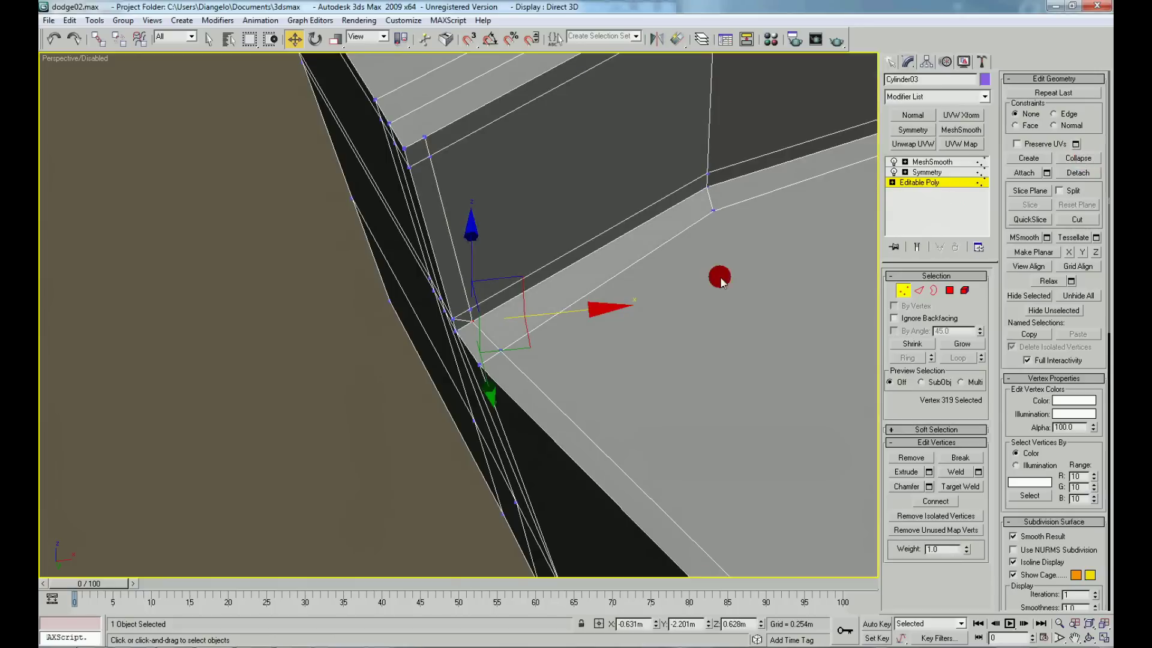
pyautogui.rightClick(472, 213)
pyautogui.click(442, 174)
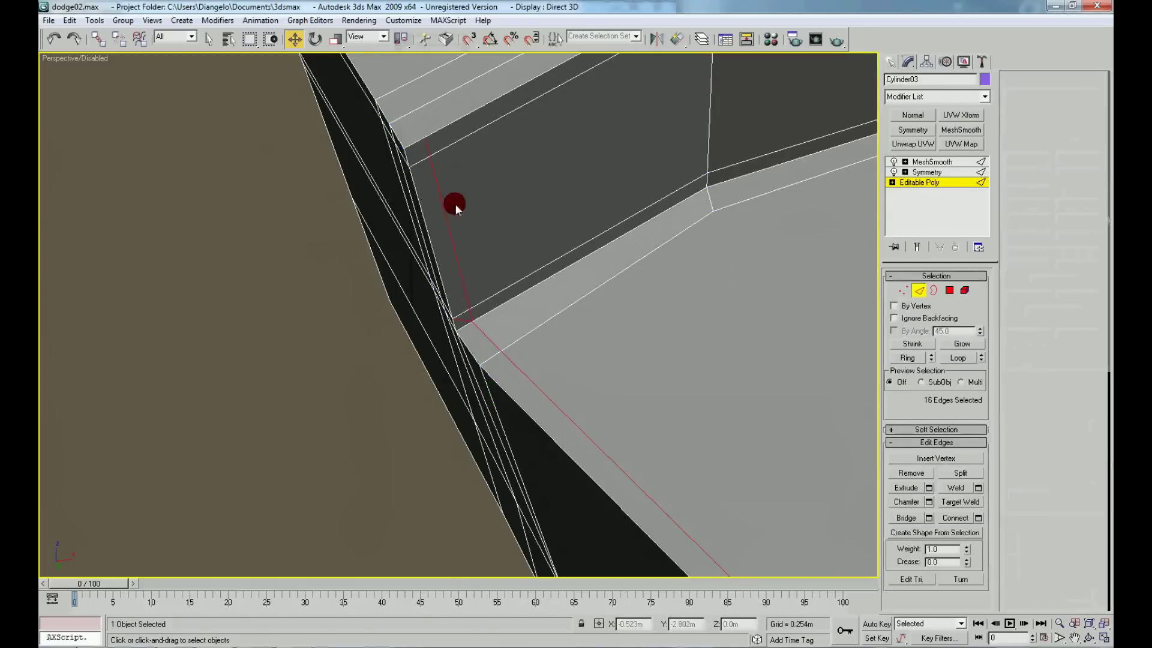
pyautogui.click(470, 315)
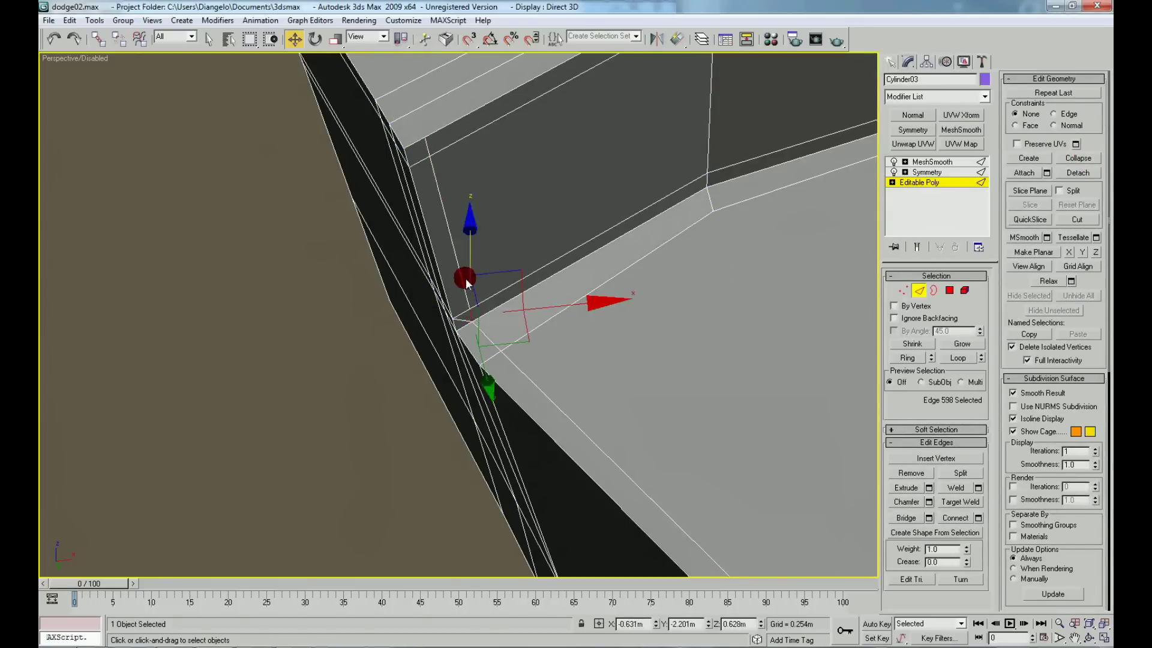
pyautogui.keyDown('ctrl'); pyautogui.click(430, 150); pyautogui.keyUp('ctrl')
pyautogui.scroll(-5, 532, 204)
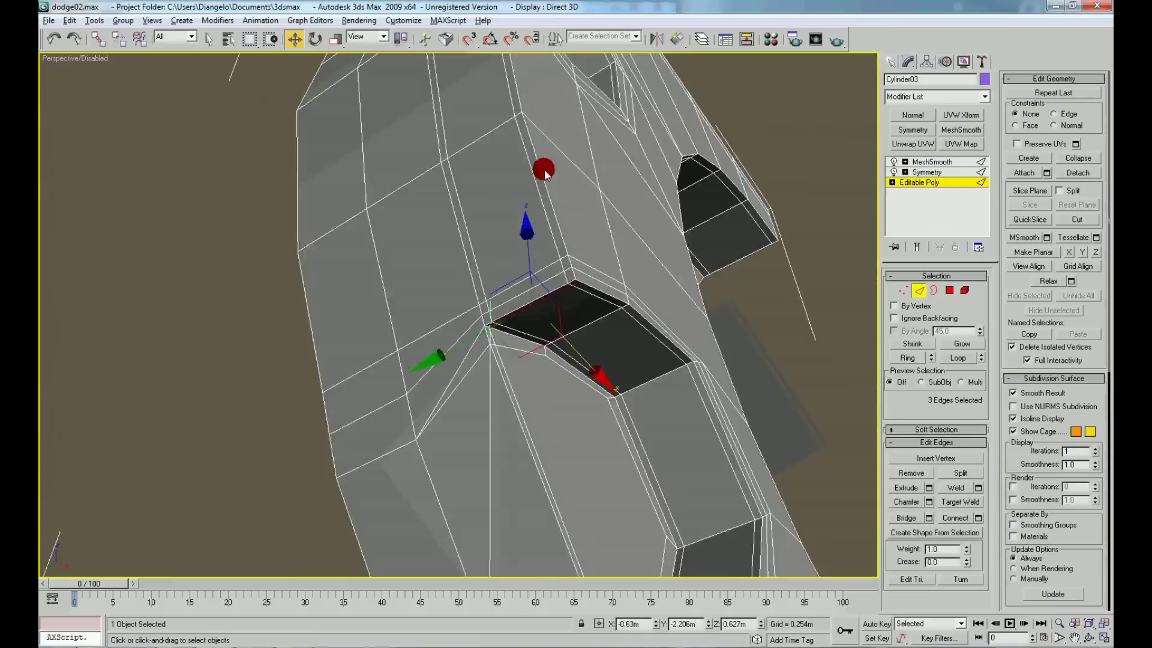
pyautogui.click(531, 201)
pyautogui.scroll(2, 495, 289)
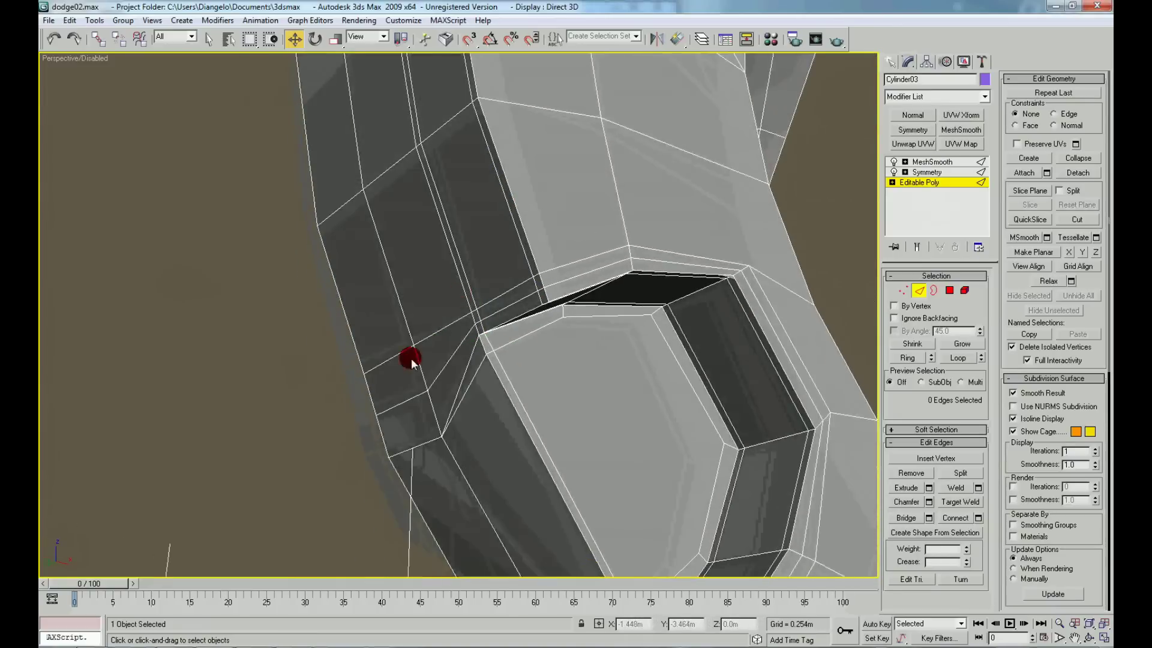
# Exit sub-object mode and deselect the bezel to view it smoothed.
pyautogui.rightClick(398, 360)
pyautogui.click(384, 341)
pyautogui.click(258, 366)
pyautogui.keyDown('alt'); pyautogui.moveTo(228, 395); pyautogui.dragTo(315, 372, button='middle'); pyautogui.keyUp('alt')
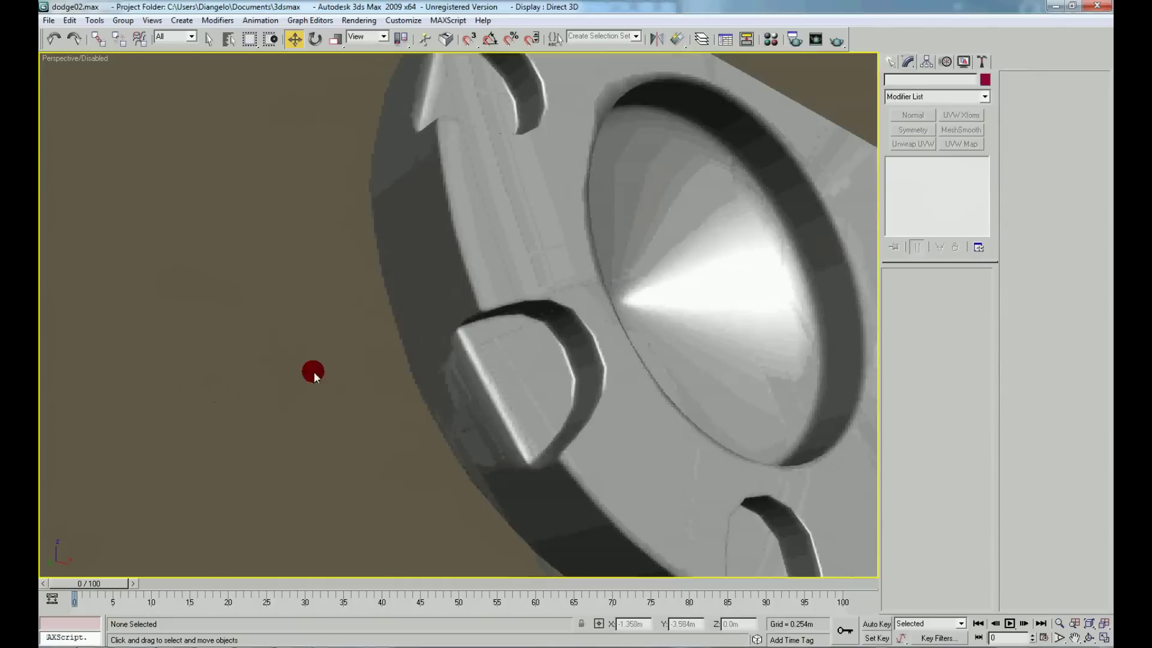
pyautogui.scroll(-3, 268, 404)
pyautogui.scroll(-5, 360, 404)
pyautogui.scroll(5, 406, 390)
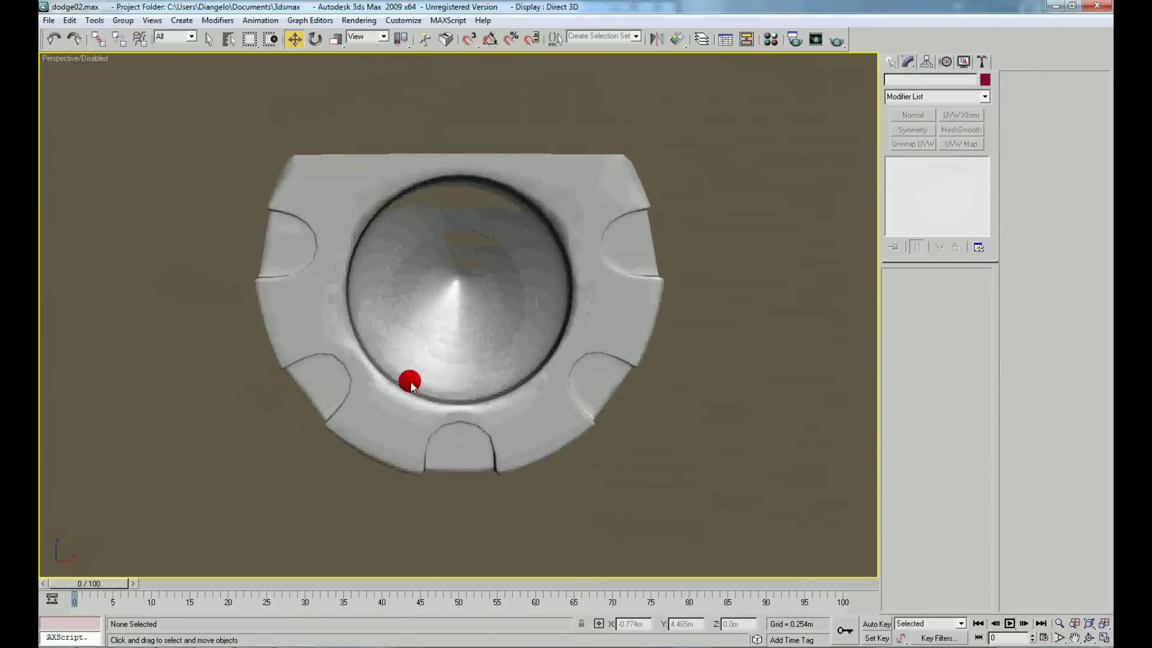
pyautogui.moveTo(406, 381); pyautogui.dragTo(528, 412, button='middle')
# Reselect Cylinder03 at edge level and connect the selected edges with a new loop.
pyautogui.click(411, 322)
pyautogui.click(918, 182)
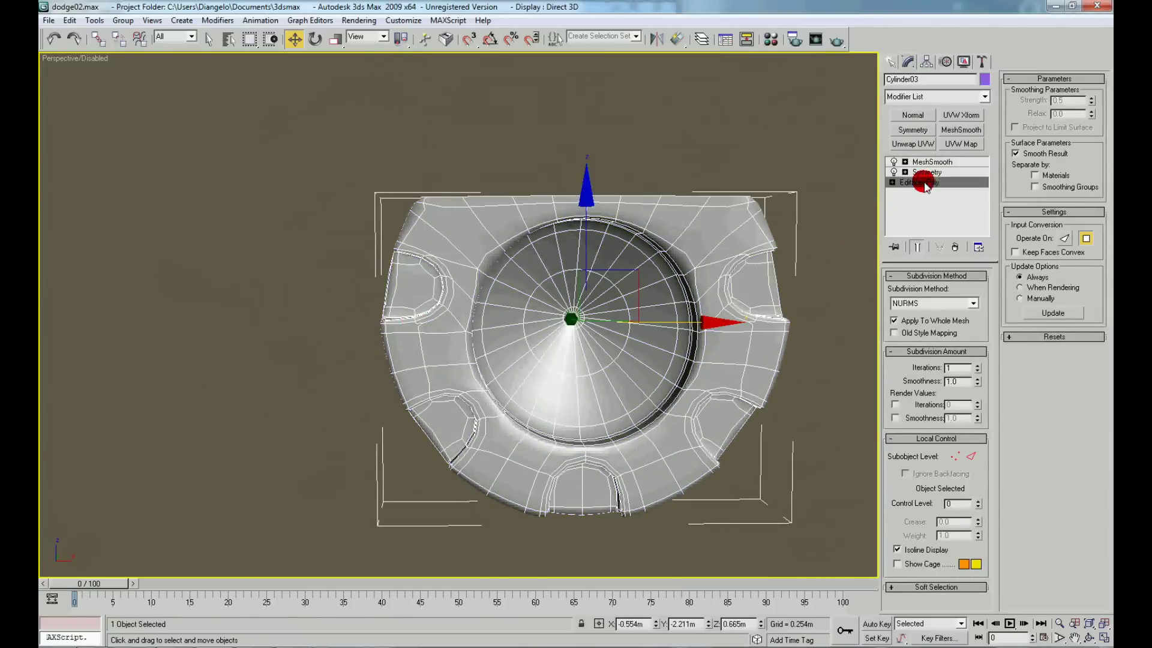
pyautogui.rightClick(450, 399)
pyautogui.click(468, 357)
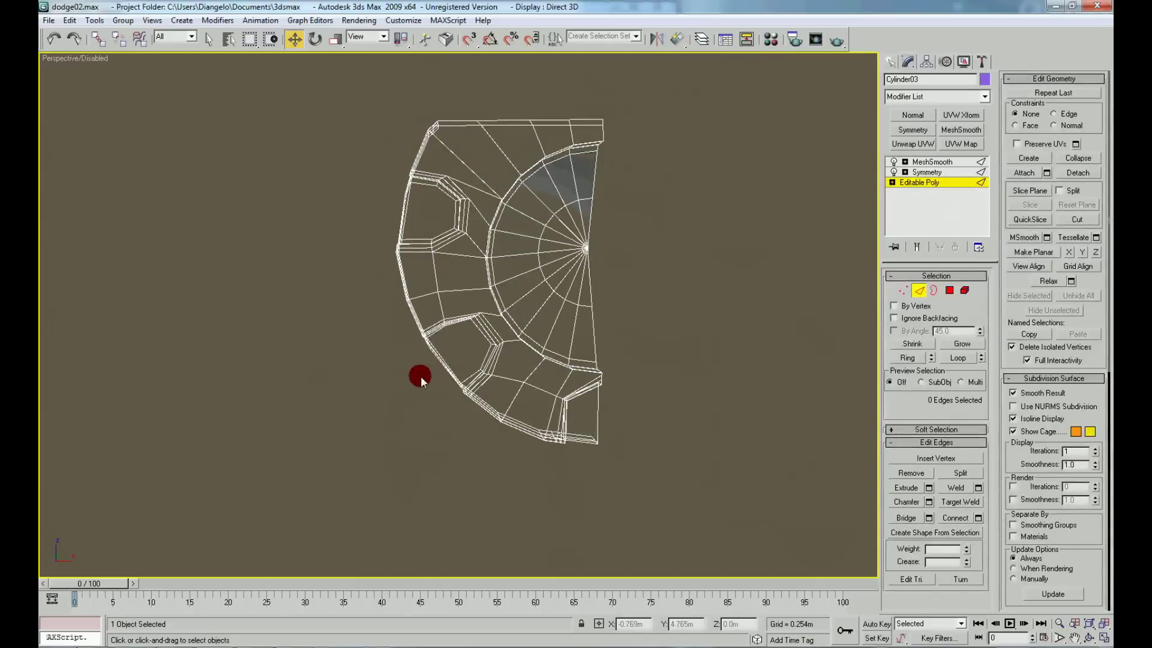
pyautogui.moveTo(437, 384)
pyautogui.keyDown('alt'); pyautogui.mouseDown(button='middle')
pyautogui.moveTo(462, 359)
pyautogui.moveTo(412, 411)
pyautogui.moveTo(425, 386)
pyautogui.mouseUp(button='middle'); pyautogui.keyUp('alt')
pyautogui.press('F3')
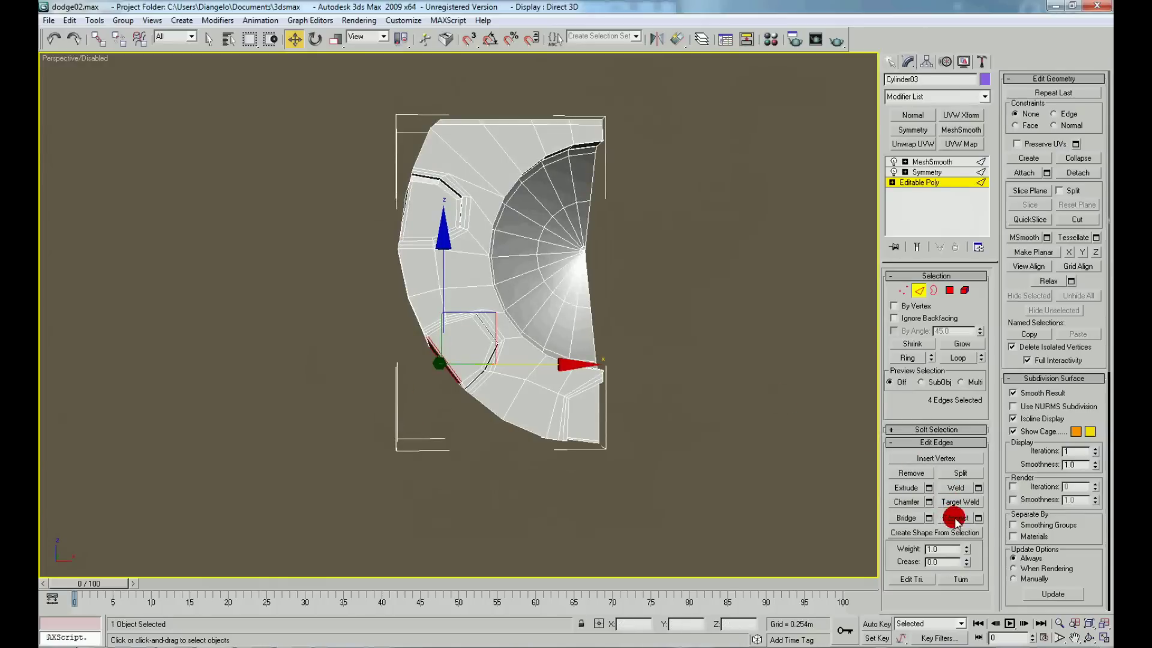
pyautogui.click(956, 519)
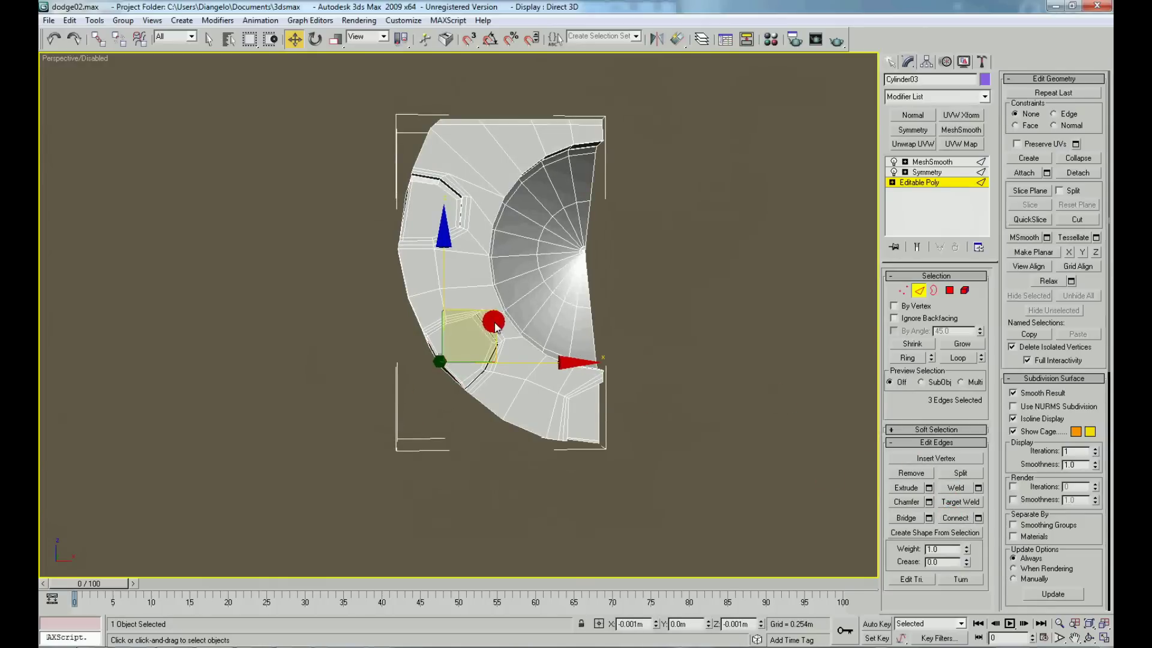
# Connect the edges around the upper notch, then exit sub-object mode and deselect.
pyautogui.keyDown('alt'); pyautogui.moveTo(340, 362); pyautogui.dragTo(344, 434, button='middle'); pyautogui.keyUp('alt')
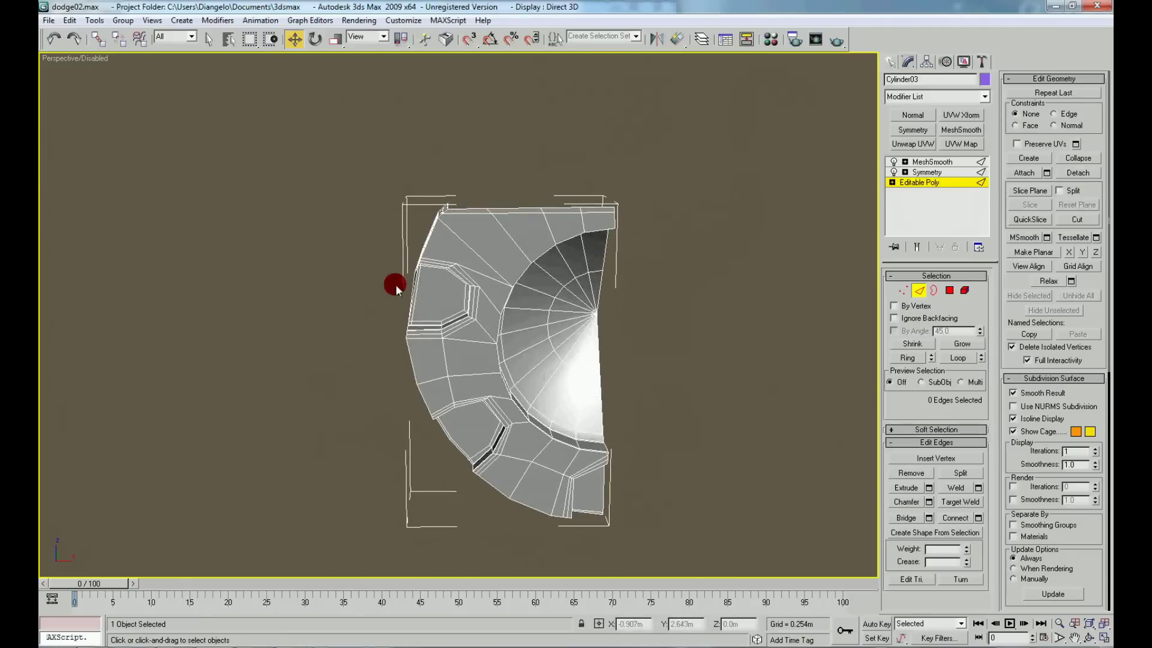
pyautogui.click(411, 288)
pyautogui.click(949, 520)
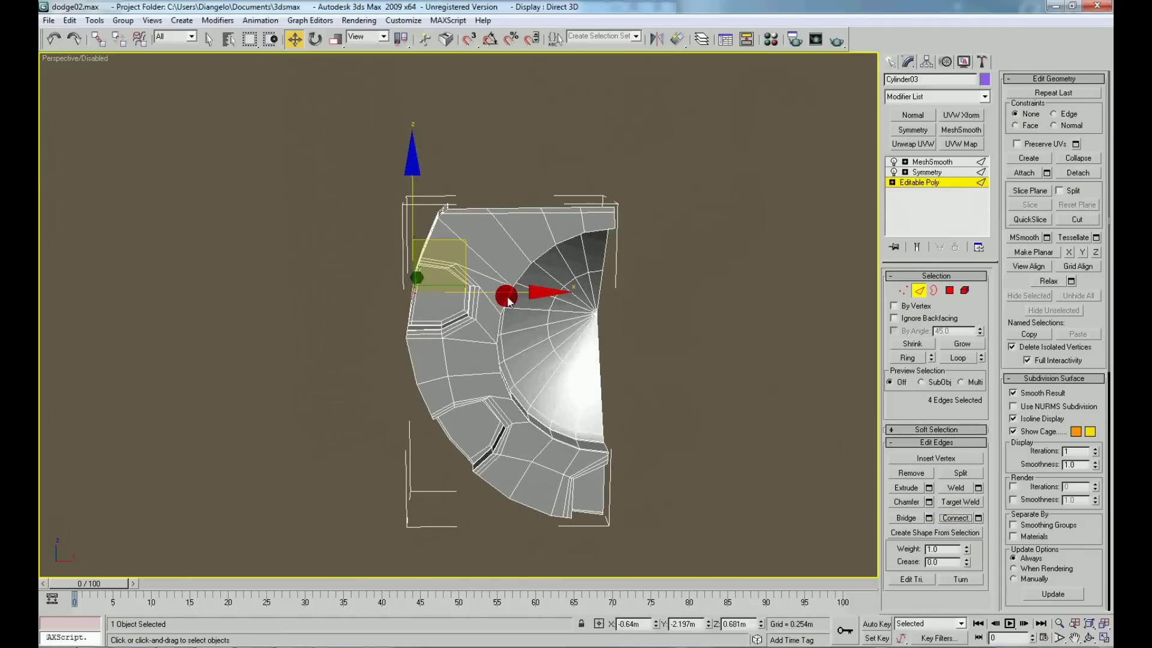
pyautogui.keyDown('alt'); pyautogui.moveTo(502, 298); pyautogui.dragTo(488, 457, button='middle'); pyautogui.keyUp('alt')
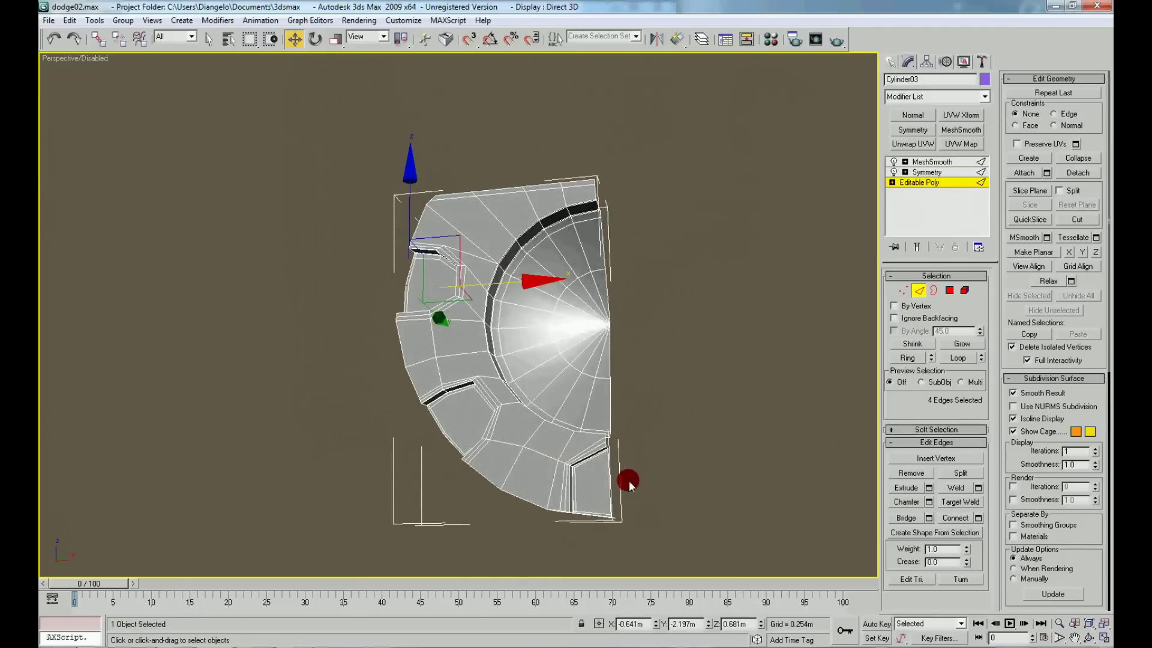
pyautogui.click(611, 459)
pyautogui.click(759, 462)
# Select the cone-tip vertices on the bezel's base Editable Poly and collapse them.
pyautogui.scroll(-5, 552, 462)
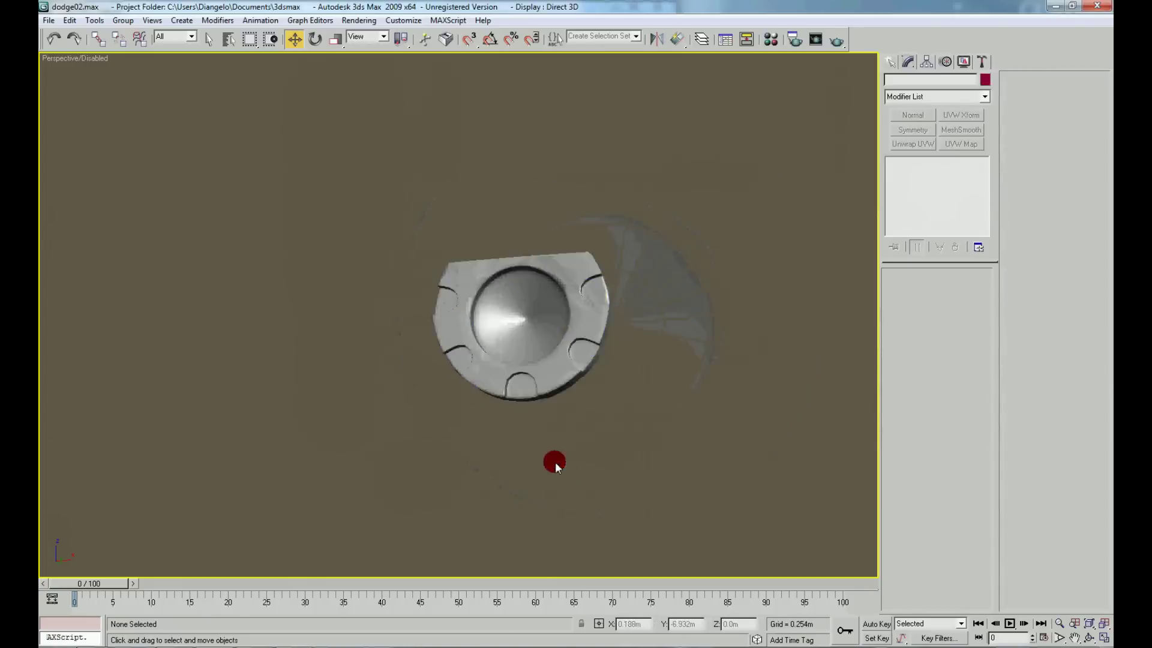
pyautogui.keyDown('alt'); pyautogui.moveTo(668, 435); pyautogui.dragTo(690, 437, button='middle'); pyautogui.keyUp('alt')
pyautogui.scroll(3, 600, 360)
pyautogui.click(546, 314)
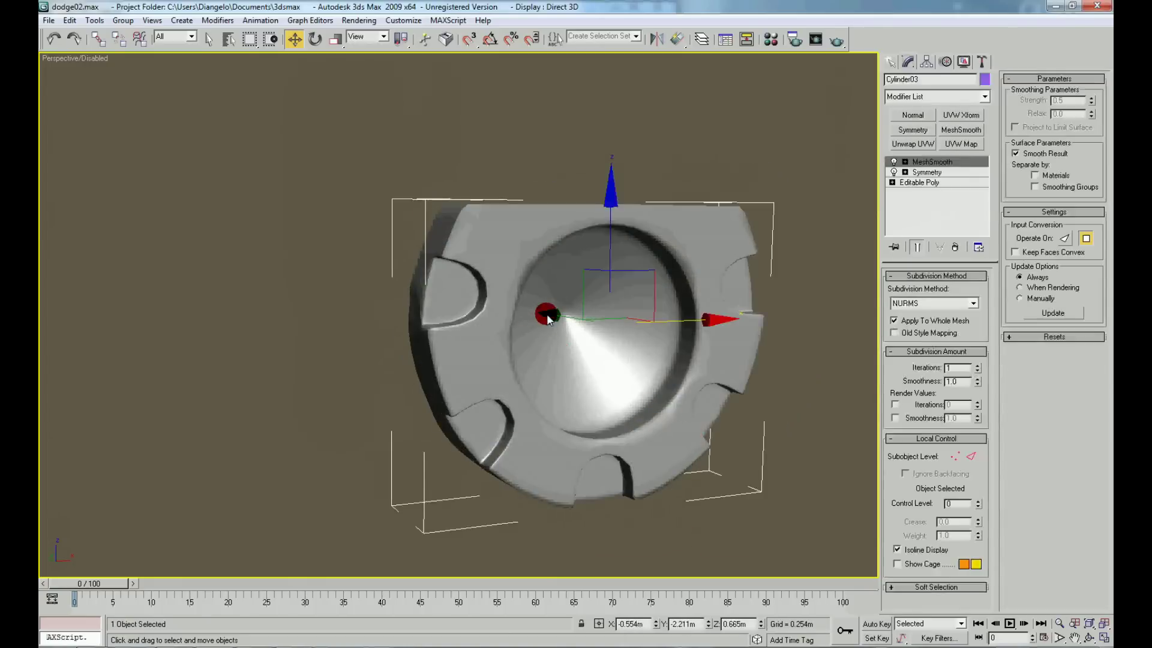
pyautogui.click(953, 186)
pyautogui.keyDown('alt'); pyautogui.moveTo(828, 244); pyautogui.dragTo(601, 333, button='middle'); pyautogui.keyUp('alt')
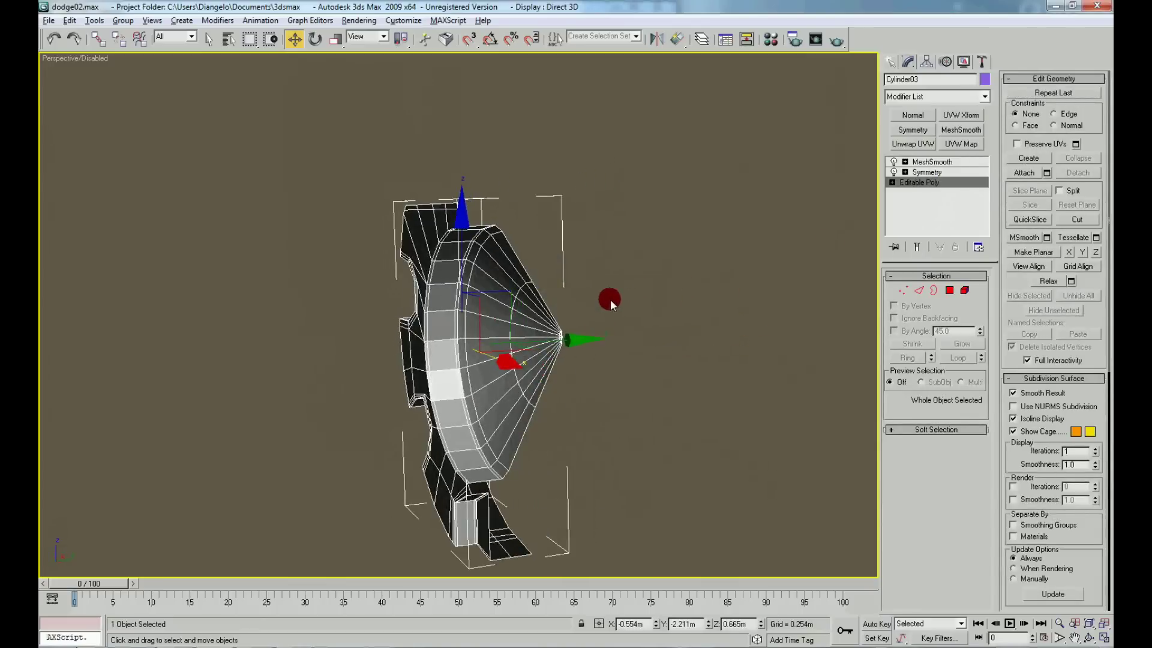
pyautogui.rightClick(601, 333)
pyautogui.click(597, 312)
pyautogui.moveTo(576, 324); pyautogui.dragTo(556, 354)
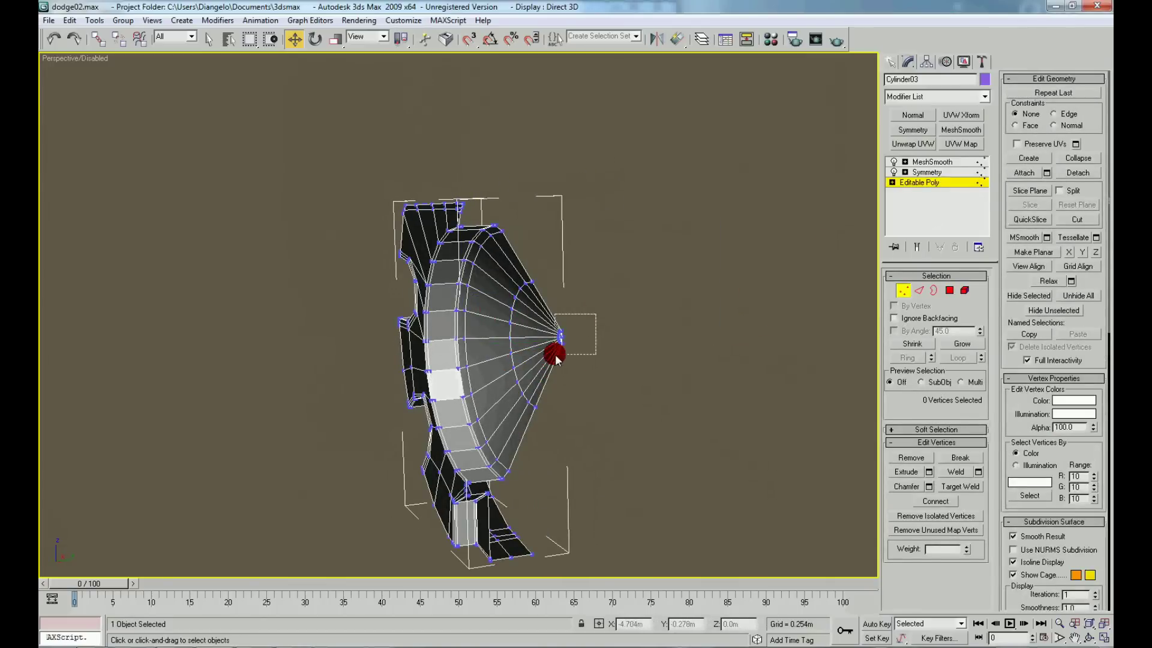
pyautogui.click(1074, 159)
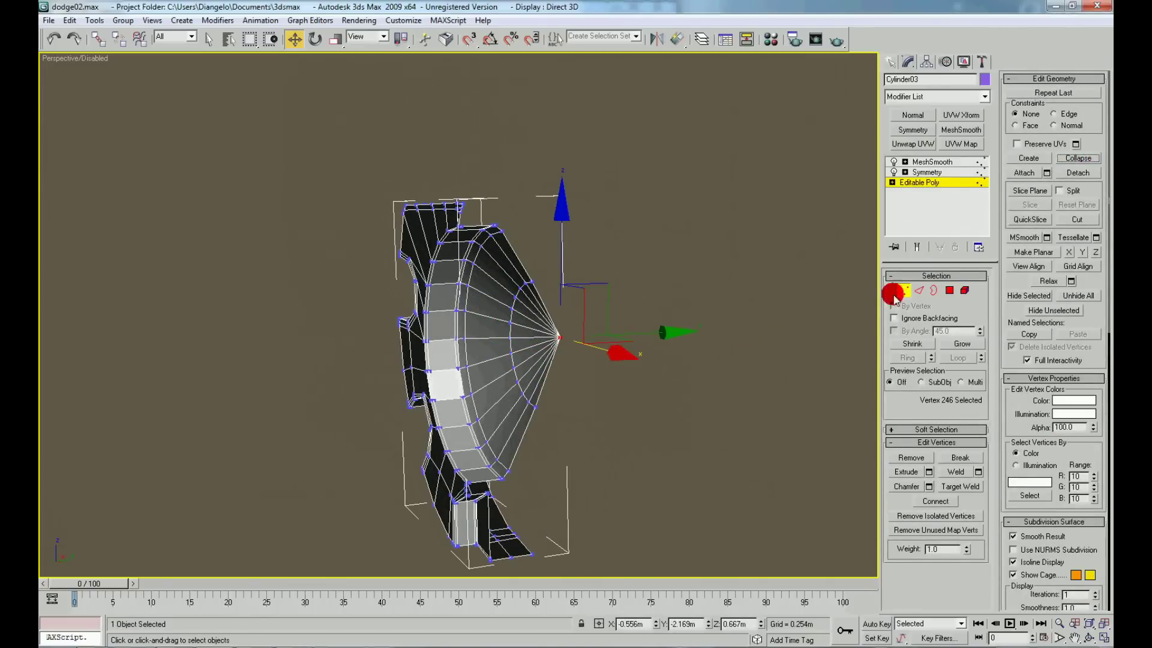
# Preview the smoothed symmetrical result and nudge the merged tip vertex into place.
pyautogui.click(913, 247)
pyautogui.keyDown('alt'); pyautogui.moveTo(599, 340); pyautogui.dragTo(642, 353, button='middle'); pyautogui.keyUp('alt')
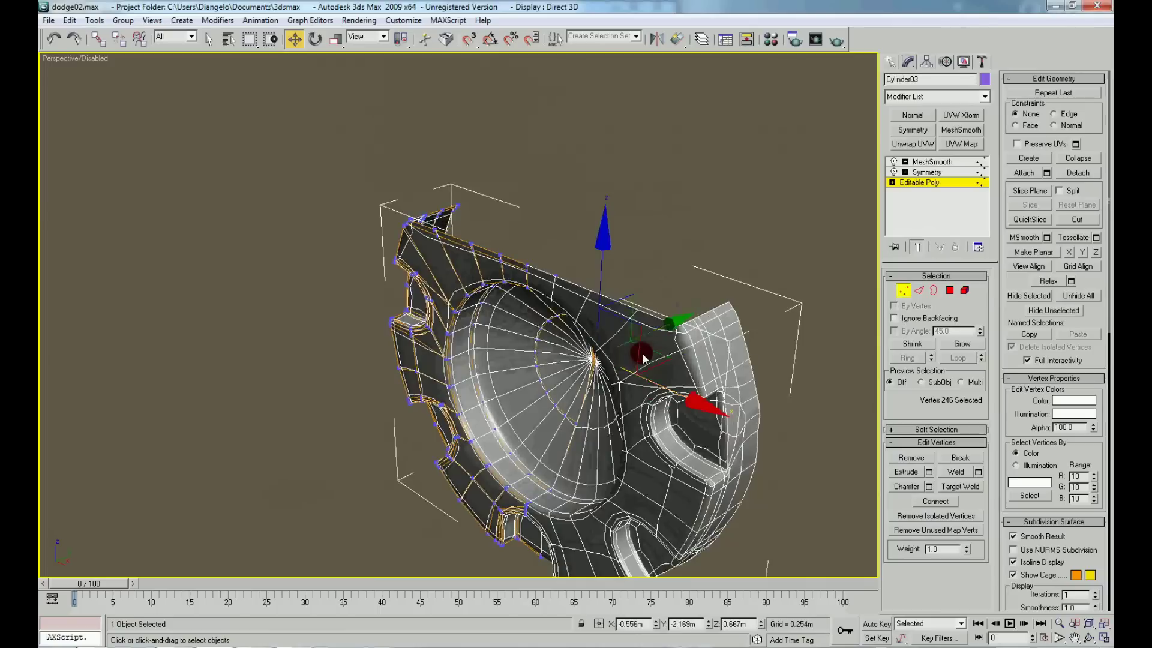
pyautogui.moveTo(663, 328); pyautogui.dragTo(650, 400)
pyautogui.moveTo(650, 400)
pyautogui.keyDown('alt'); pyautogui.mouseDown(button='middle')
pyautogui.moveTo(661, 395)
pyautogui.moveTo(652, 368)
pyautogui.mouseUp(button='middle'); pyautogui.keyUp('alt')
# Reselect the bezel at its base Editable Poly and show only the raw half mesh.
pyautogui.click(307, 370)
pyautogui.scroll(-5, 308, 370)
pyautogui.moveTo(308, 370)
pyautogui.keyDown('alt'); pyautogui.mouseDown(button='middle')
pyautogui.moveTo(395, 383)
pyautogui.moveTo(434, 405)
pyautogui.moveTo(596, 324)
pyautogui.mouseUp(button='middle'); pyautogui.keyUp('alt')
pyautogui.scroll(5, 433, 405)
pyautogui.click(597, 324)
pyautogui.click(905, 183)
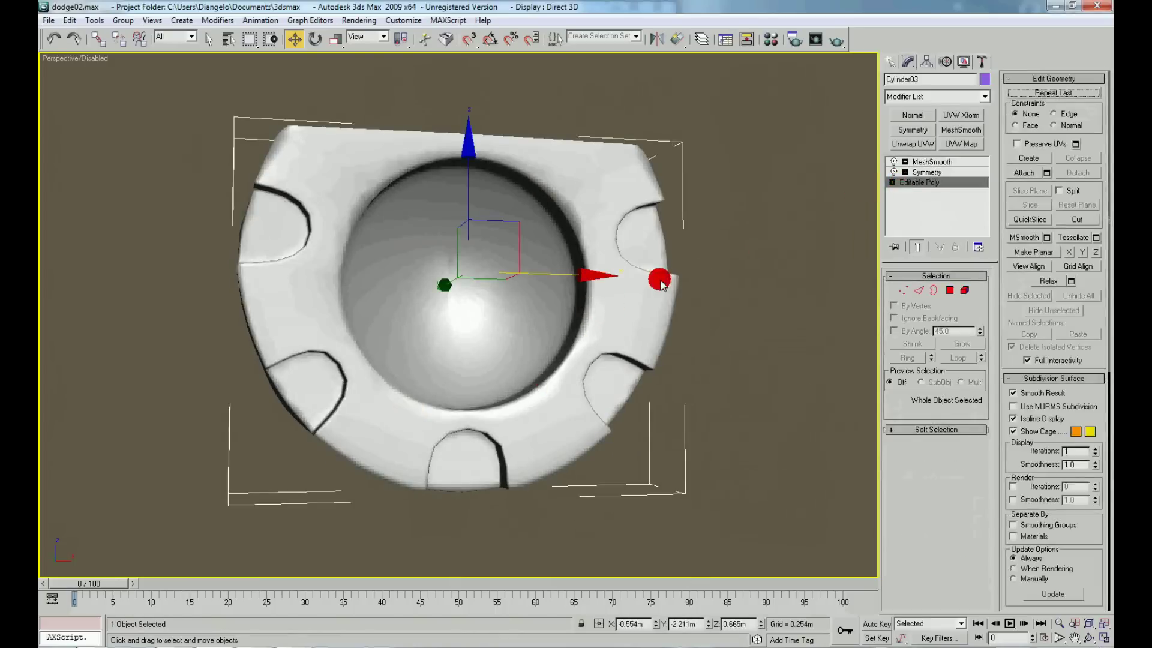
pyautogui.scroll(5, 651, 279)
pyautogui.scroll(-5, 761, 260)
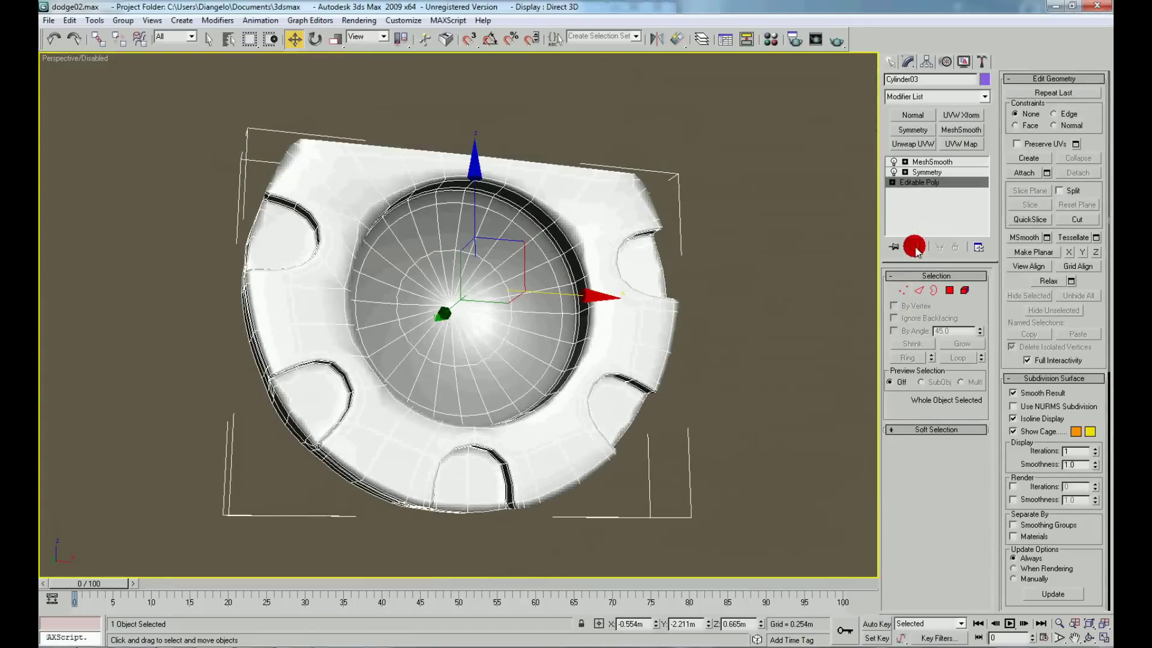
pyautogui.click(915, 247)
pyautogui.keyDown('ctrl'); pyautogui.keyDown('alt'); pyautogui.moveTo(550, 334); pyautogui.dragTo(447, 314, button='middle'); pyautogui.keyUp('alt'); pyautogui.keyUp('ctrl')
pyautogui.moveTo(330, 283)
pyautogui.keyDown('alt'); pyautogui.mouseDown(button='middle')
pyautogui.moveTo(278, 276)
pyautogui.moveTo(412, 304)
pyautogui.moveTo(394, 291)
pyautogui.mouseUp(button='middle'); pyautogui.keyUp('alt')
pyautogui.rightClick(390, 276)
# Select the recess rim edge loop and scale it up slightly.
pyautogui.click(387, 264)
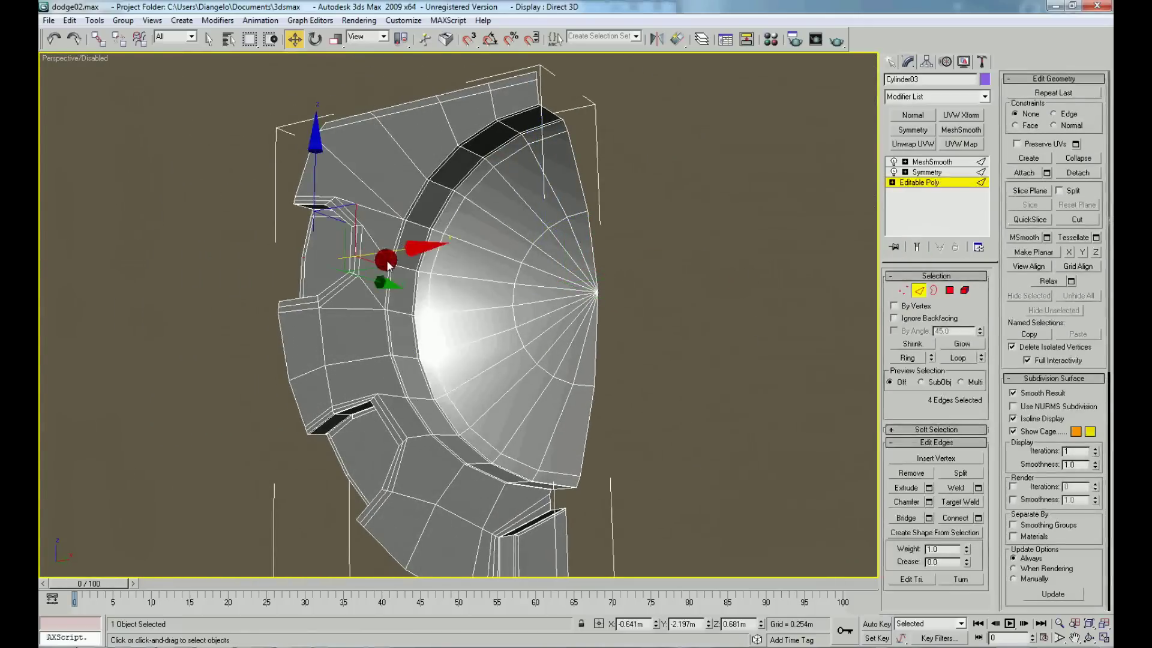
pyautogui.click(960, 357)
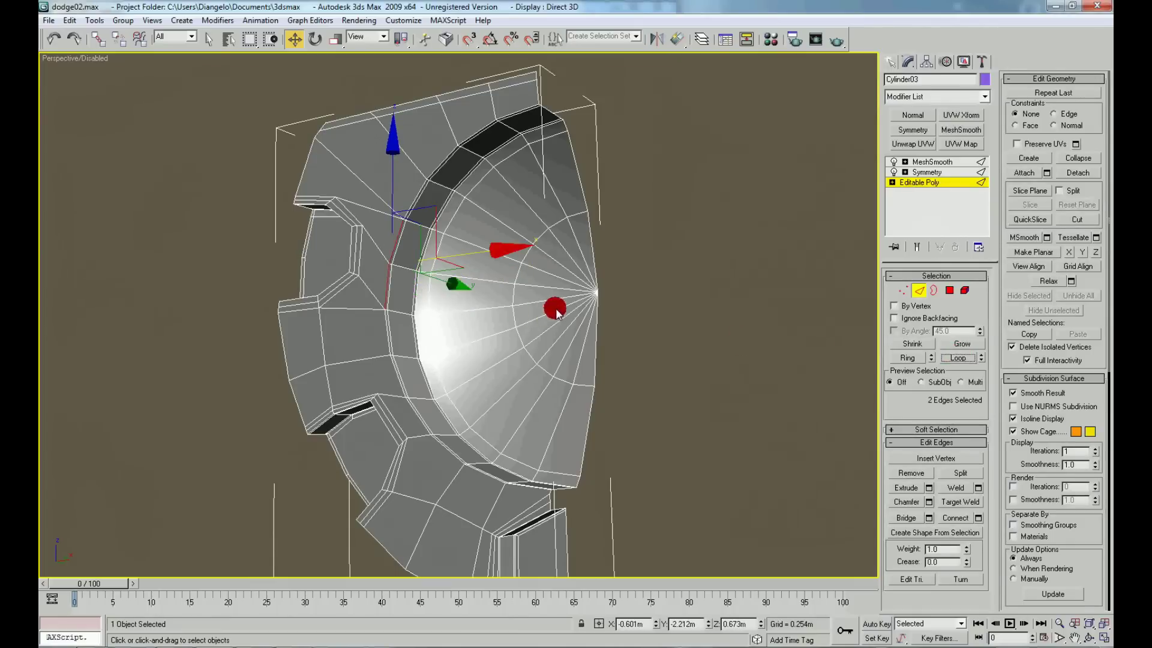
pyautogui.keyDown('alt'); pyautogui.moveTo(557, 312); pyautogui.dragTo(532, 308, button='middle'); pyautogui.keyUp('alt')
pyautogui.keyDown('ctrl'); pyautogui.click(412, 195); pyautogui.keyUp('ctrl')
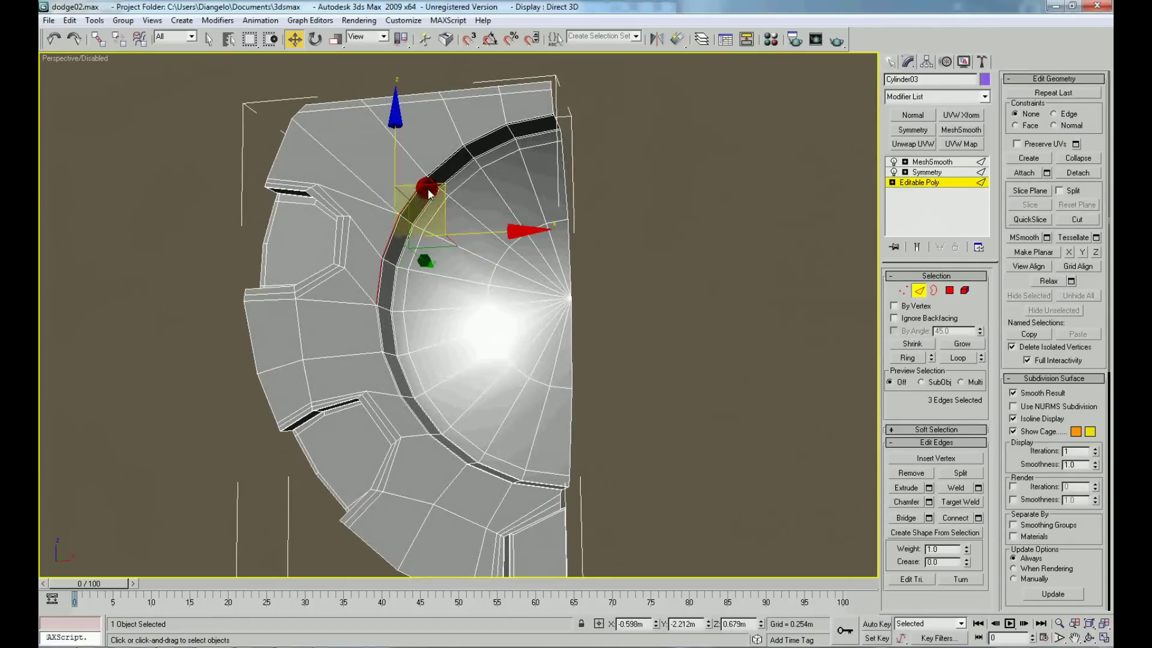
pyautogui.keyDown('ctrl'); pyautogui.click(389, 380); pyautogui.keyUp('ctrl')
pyautogui.click(950, 359)
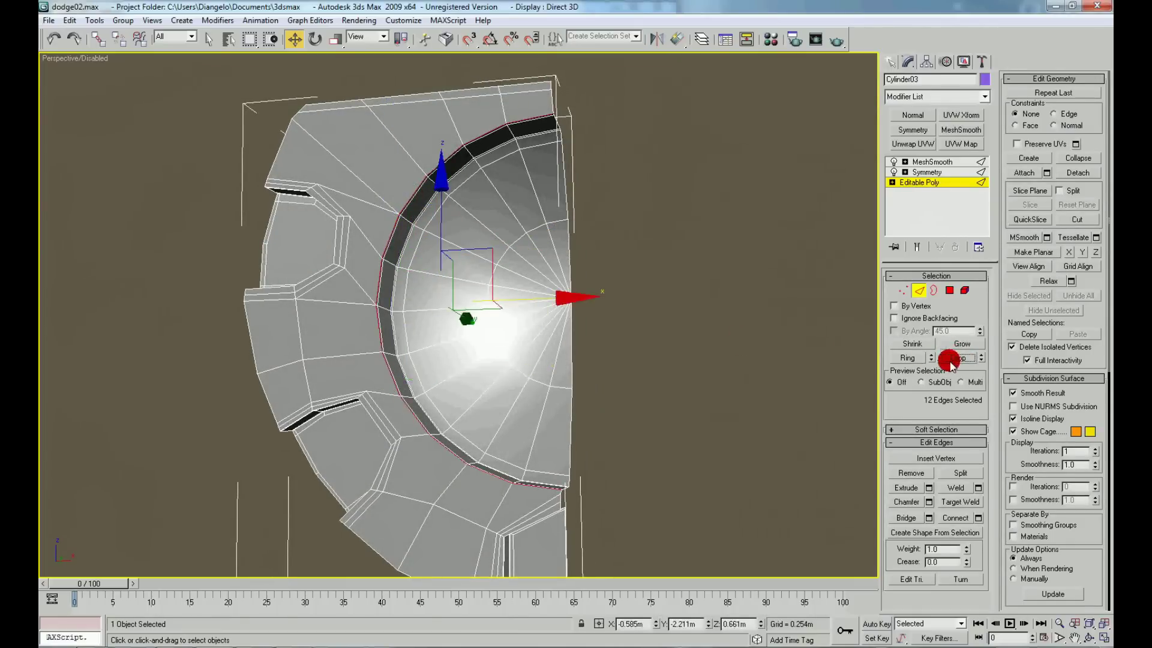
pyautogui.rightClick(491, 286)
pyautogui.click(498, 307)
pyautogui.moveTo(453, 319); pyautogui.dragTo(451, 317)
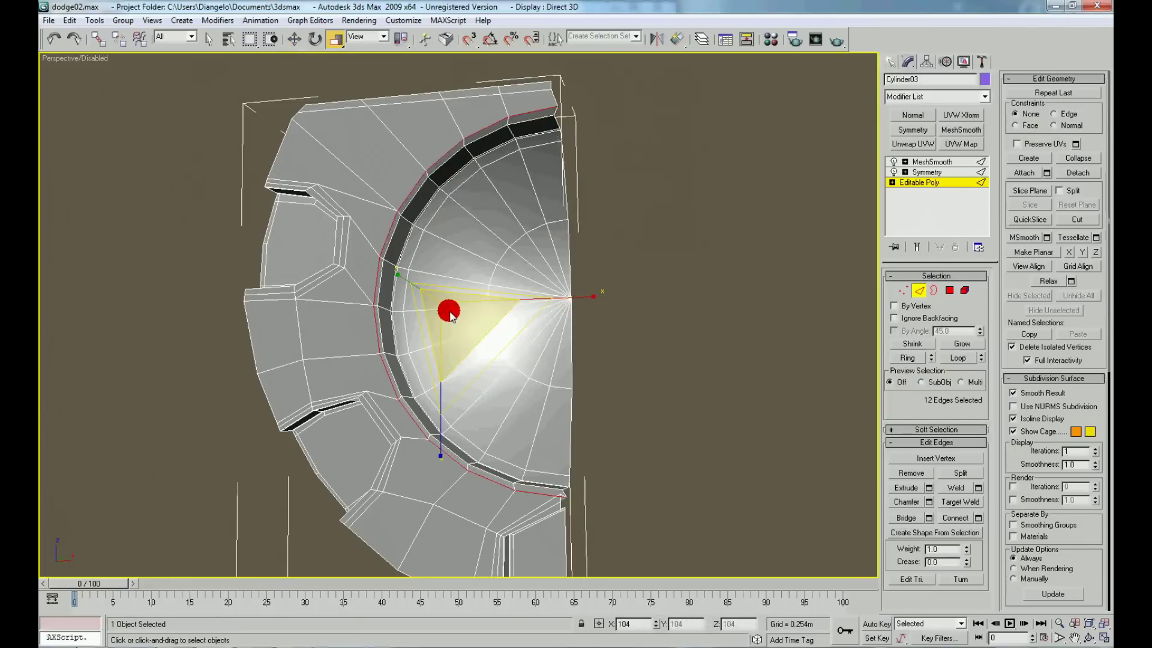
pyautogui.rightClick(471, 308)
pyautogui.click(486, 322)
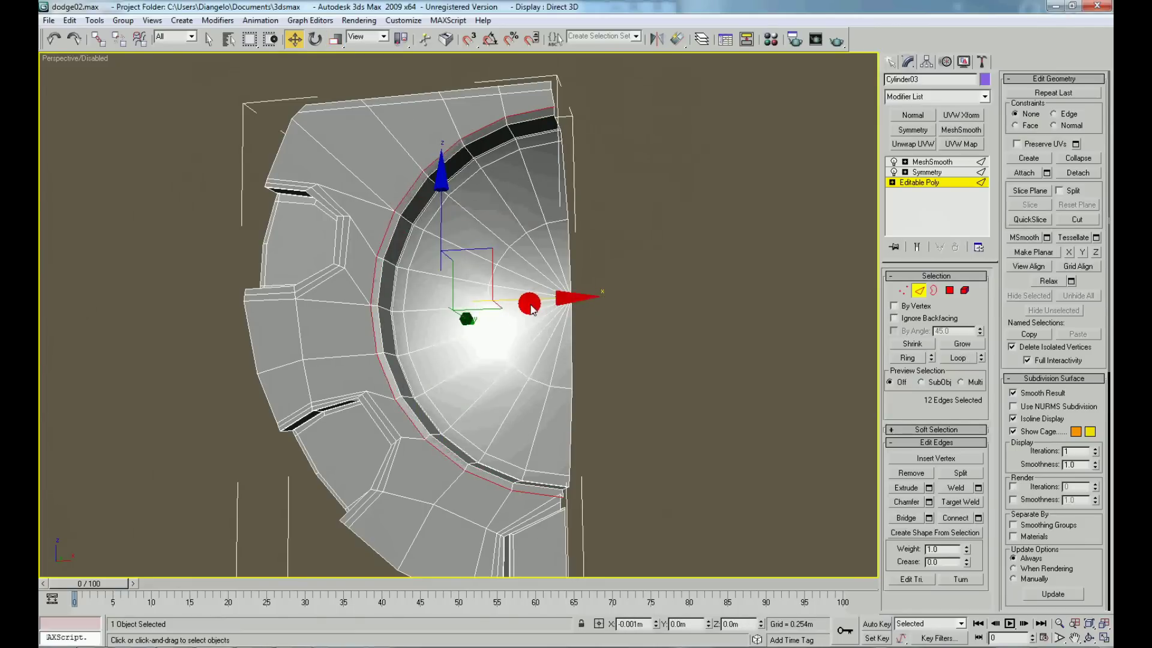
# Adjust the seam vertices and pull the corner vertex into place on the bezel.
pyautogui.moveTo(601, 420); pyautogui.dragTo(570, 331, button='middle')
pyautogui.scroll(5, 704, 401)
pyautogui.rightClick(699, 403)
pyautogui.click(682, 375)
pyautogui.click(677, 425)
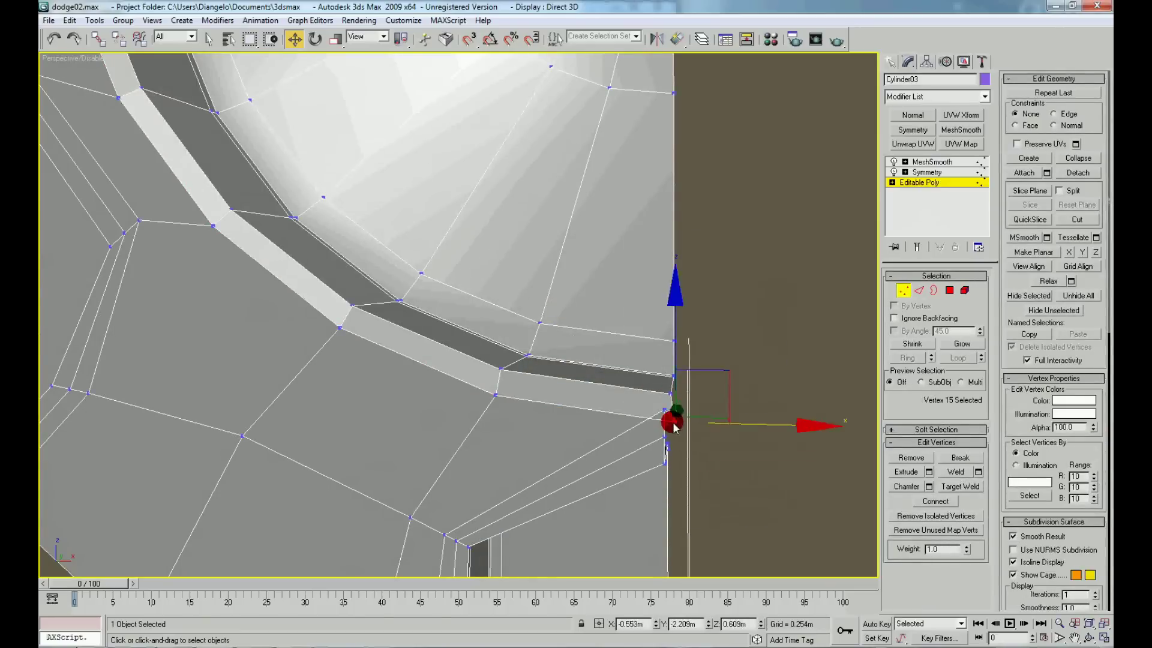
pyautogui.click(664, 415)
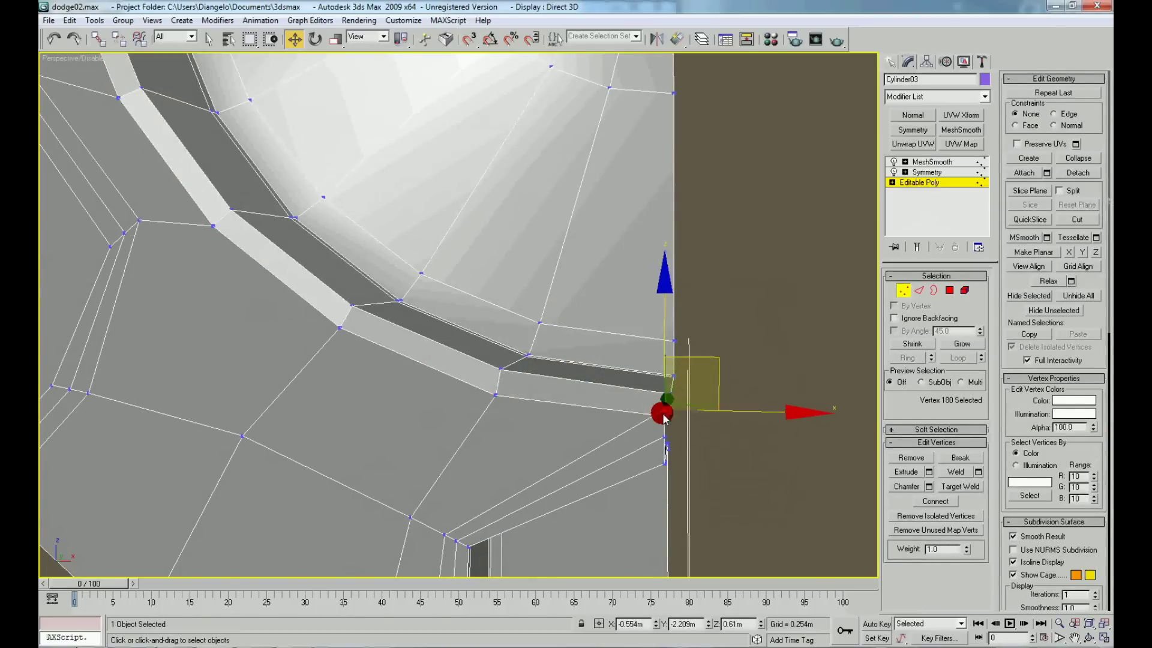
pyautogui.moveTo(669, 430); pyautogui.dragTo(662, 446)
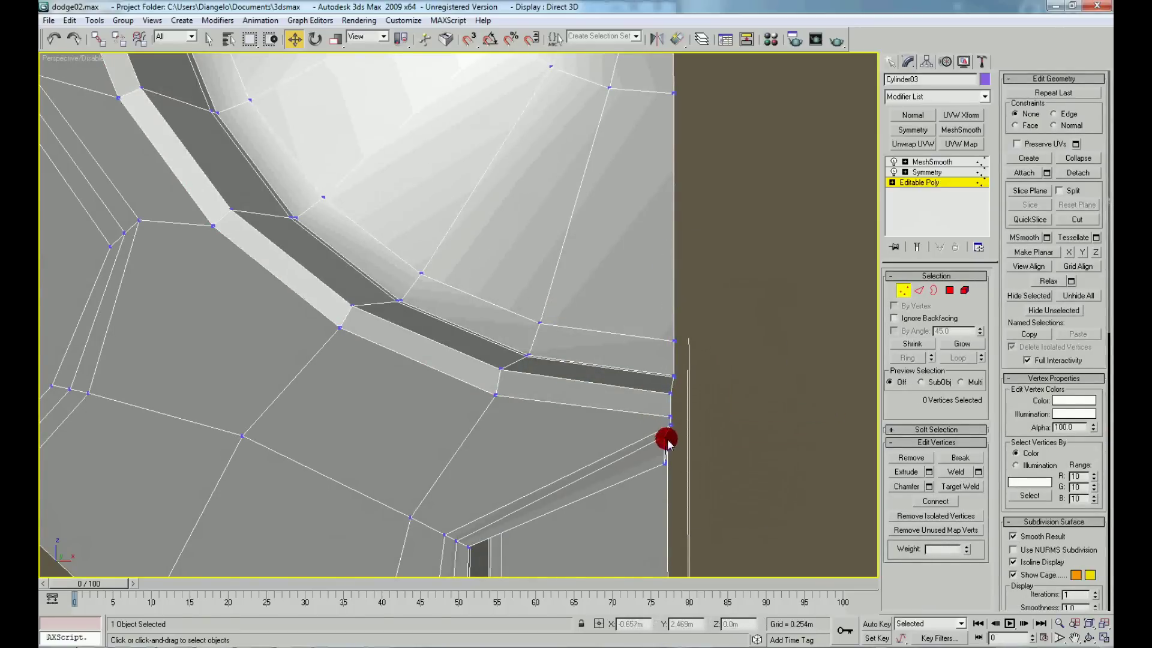
pyautogui.click(673, 437)
# Connect the inner ring edges with 2 segments and Pinch 79.
pyautogui.rightClick(541, 391)
pyautogui.click(519, 348)
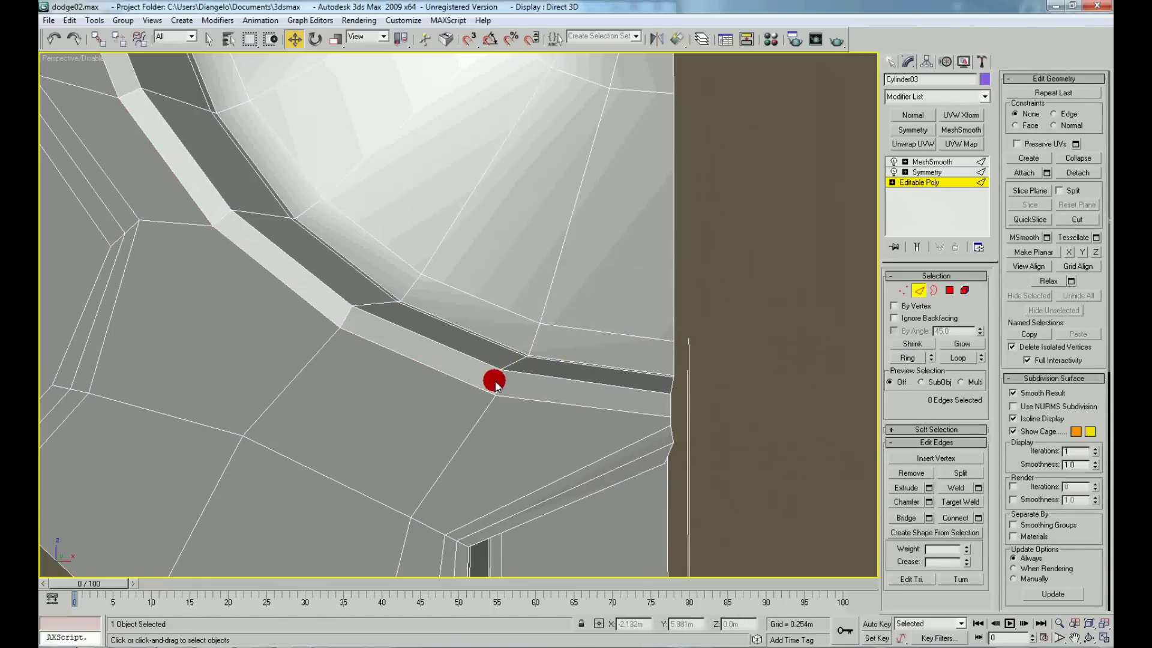
pyautogui.click(495, 382)
pyautogui.click(975, 520)
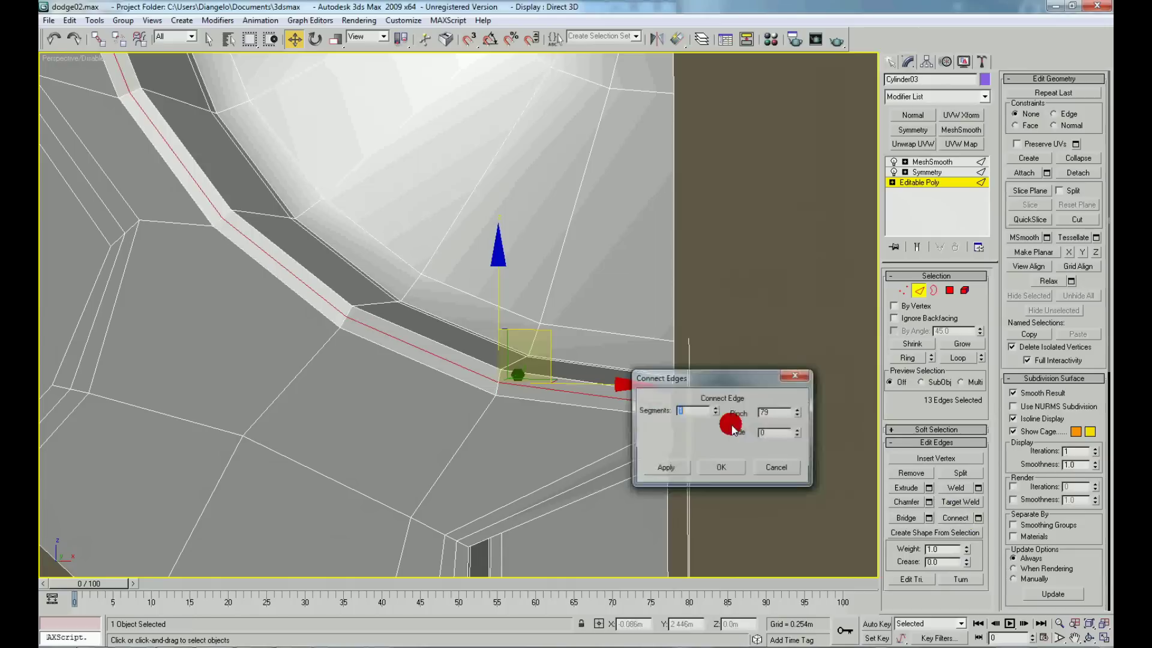
pyautogui.click(721, 468)
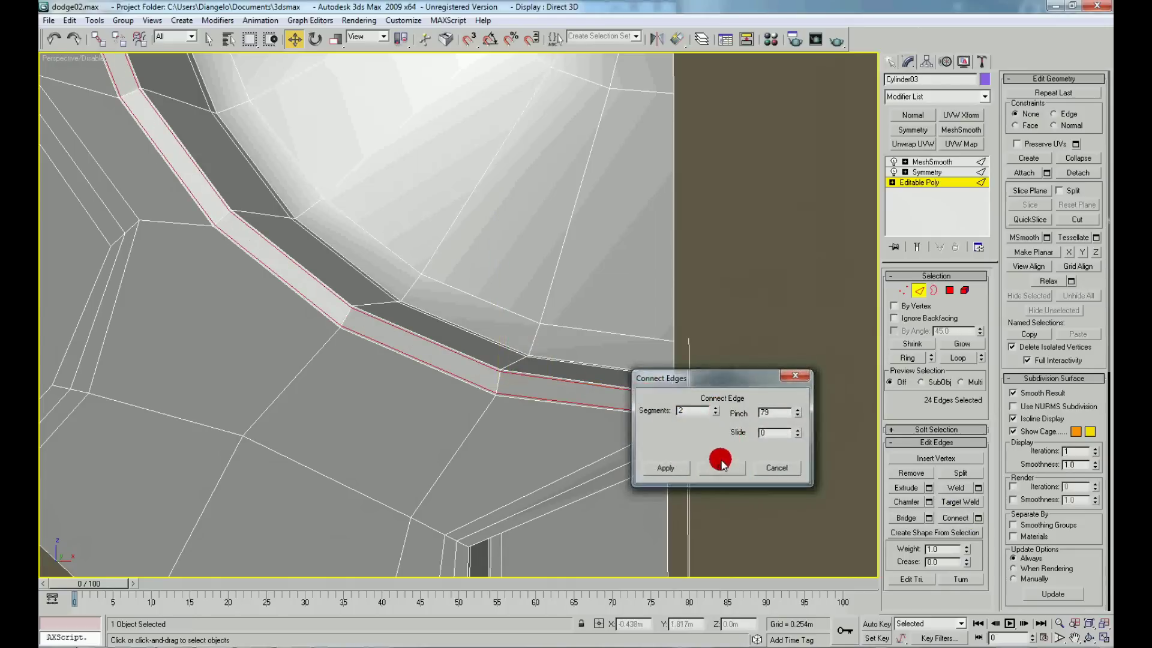
pyautogui.rightClick(762, 398)
pyautogui.click(751, 382)
# Unhide all objects to bring the orange car body back.
pyautogui.click(742, 340)
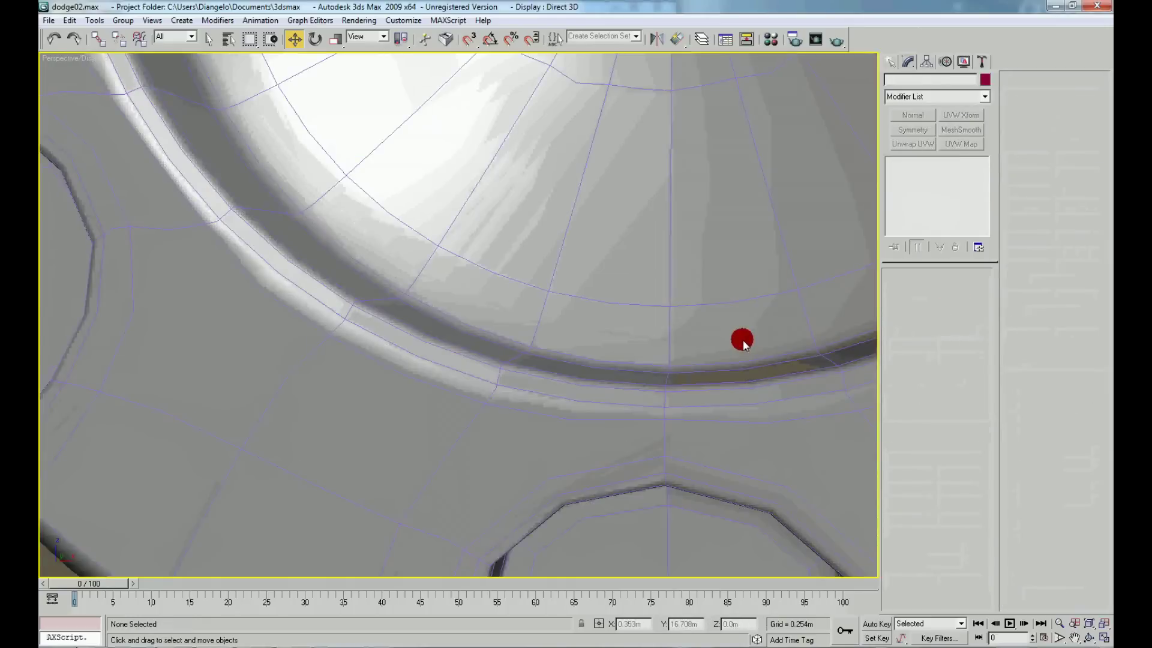
pyautogui.scroll(-5, 762, 420)
pyautogui.scroll(-3, 765, 435)
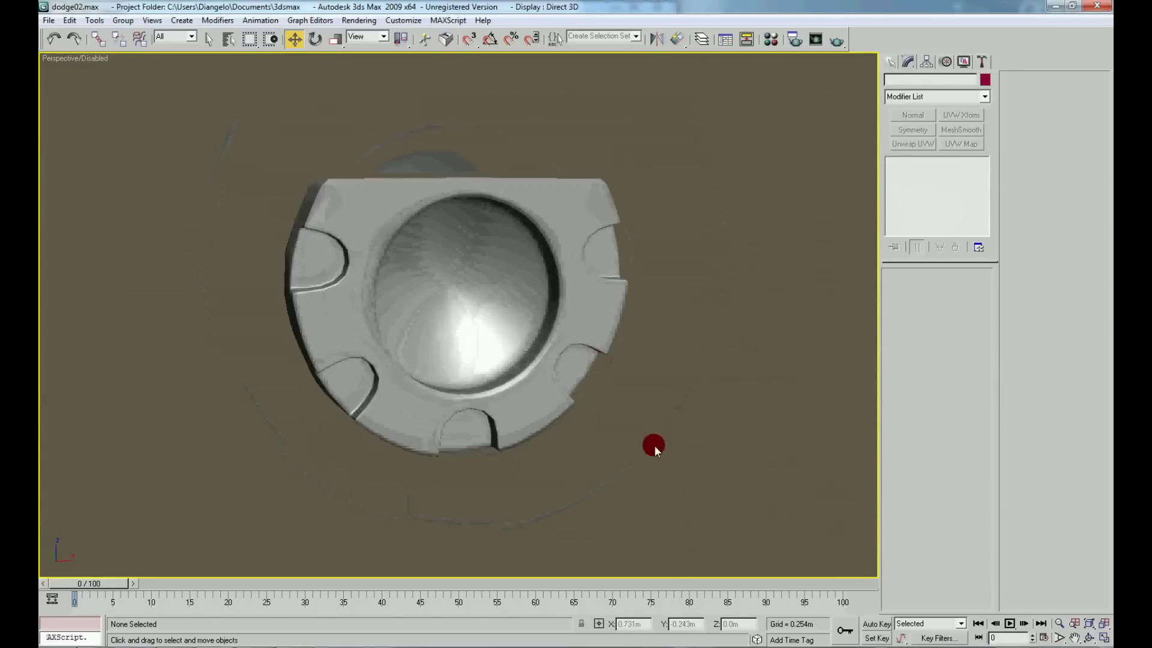
pyautogui.scroll(-4, 618, 438)
pyautogui.scroll(-2, 558, 433)
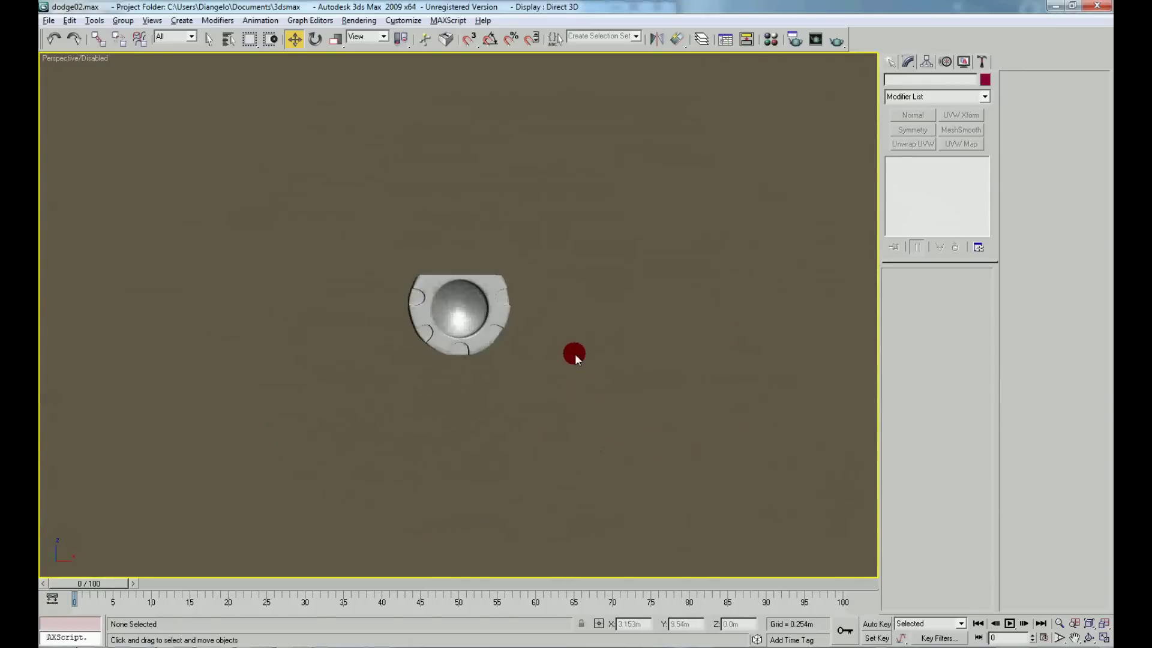
pyautogui.scroll(3, 582, 366)
pyautogui.scroll(2, 618, 390)
pyautogui.rightClick(650, 402)
pyautogui.click(676, 339)
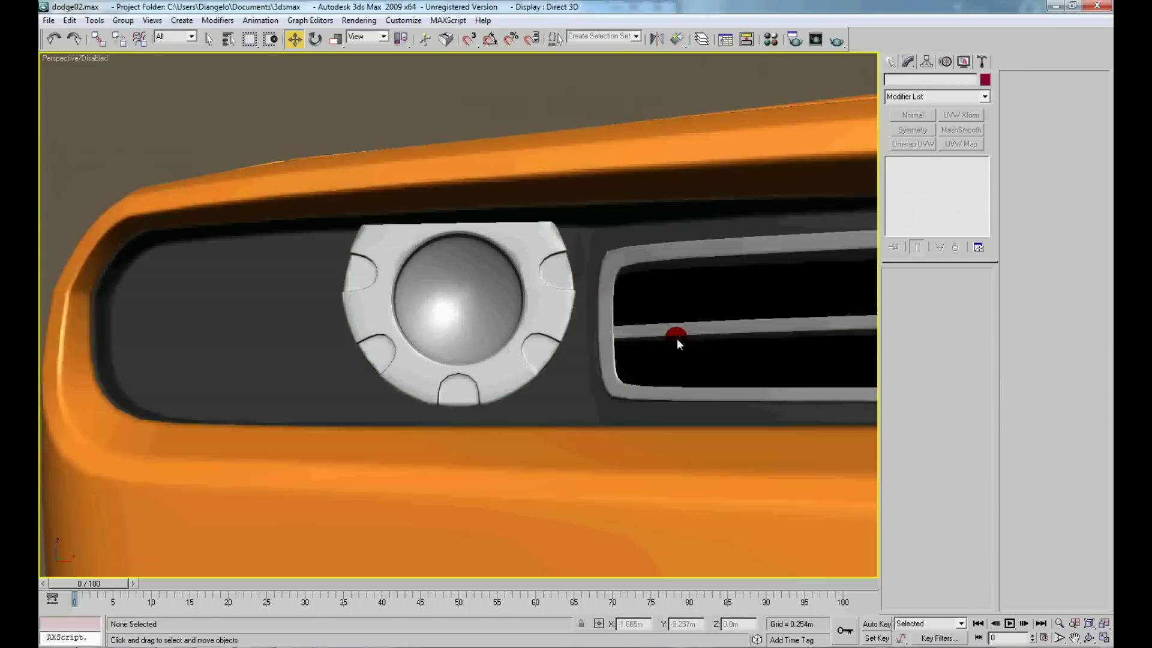
# Inspect the grille and the piece beside the left headlight, toggling wireframe view.
pyautogui.scroll(-3, 492, 480)
pyautogui.scroll(-3, 516, 483)
pyautogui.scroll(-2, 516, 480)
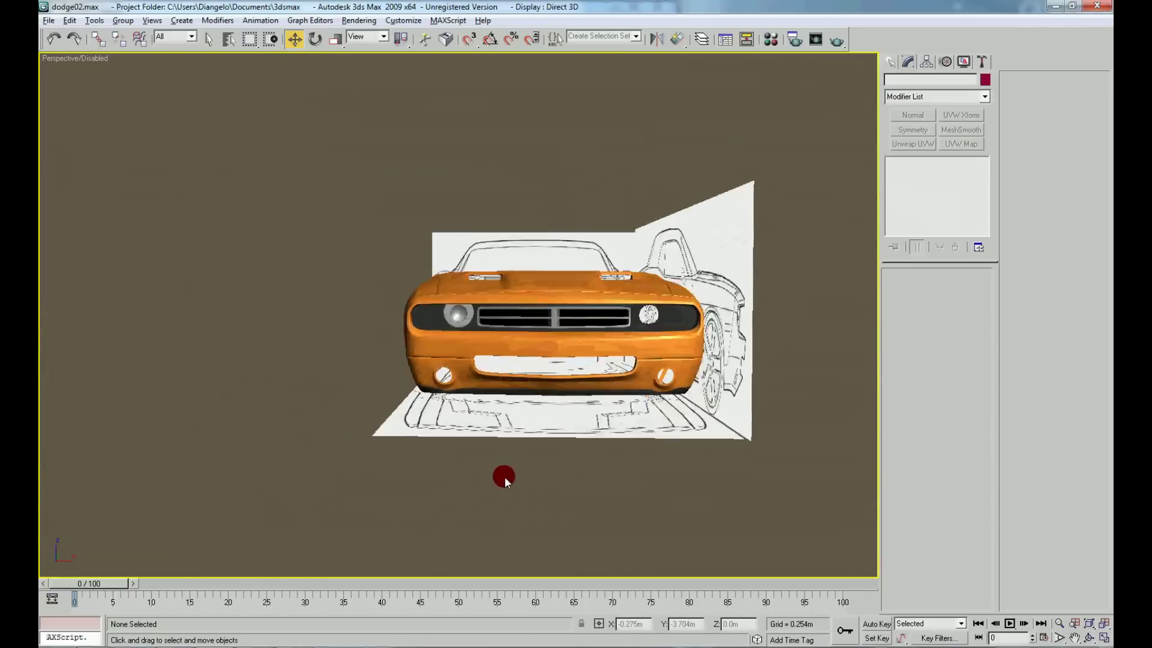
pyautogui.scroll(4, 505, 480)
pyautogui.click(559, 354)
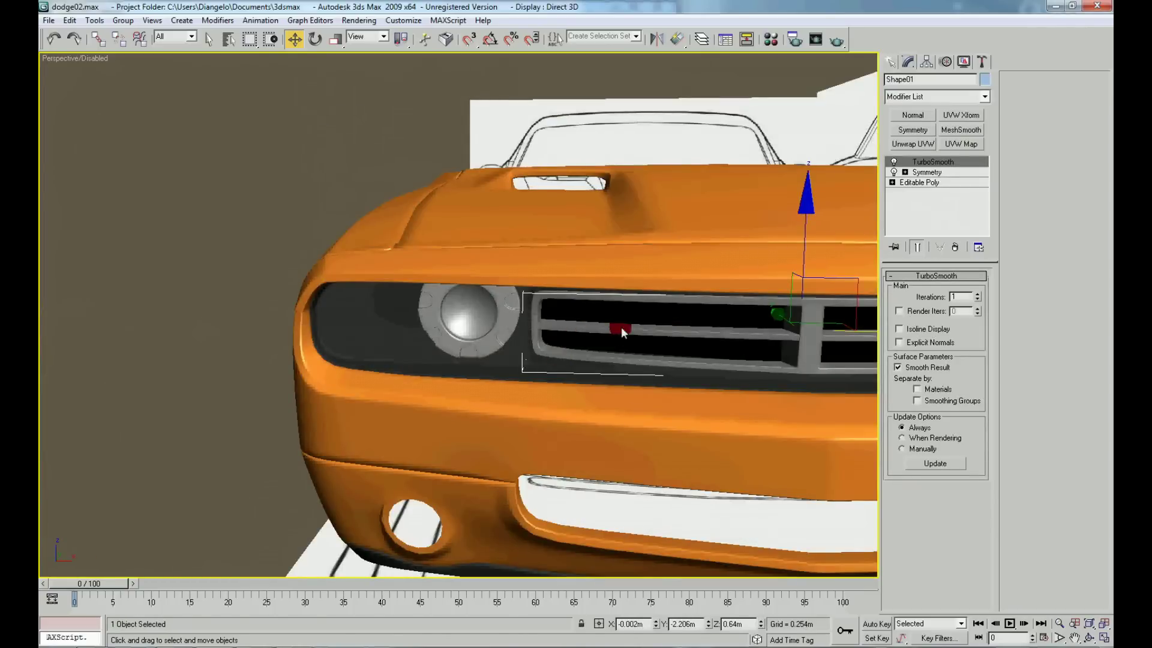
pyautogui.click(385, 340)
pyautogui.click(810, 347)
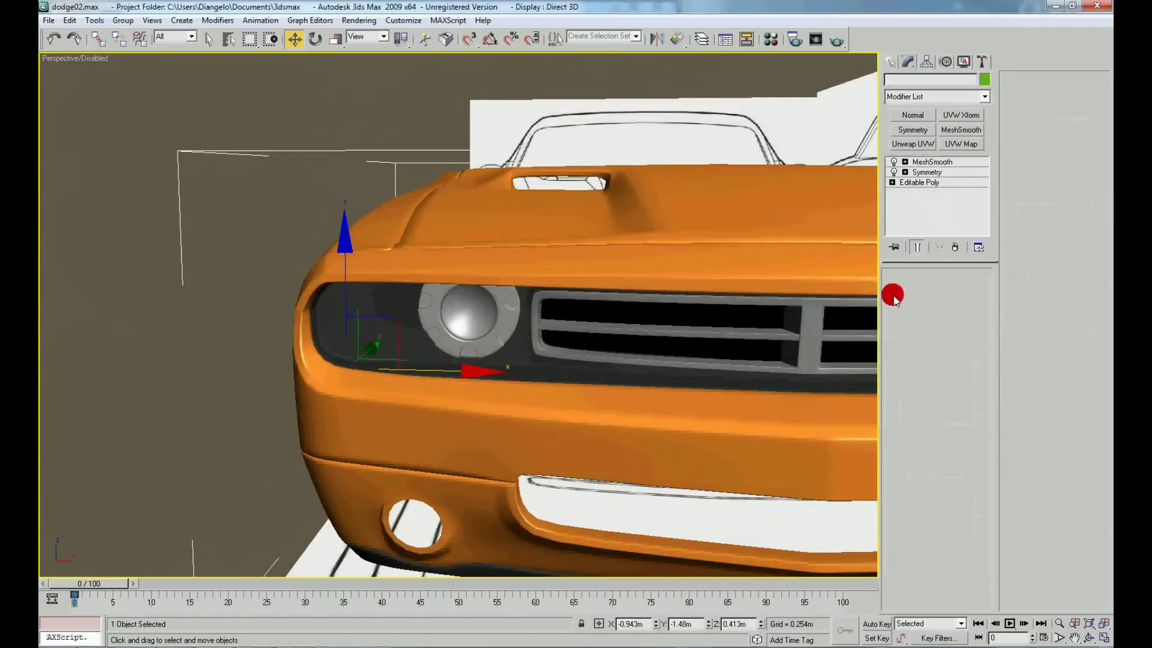
pyautogui.click(167, 178)
pyautogui.press('F3')
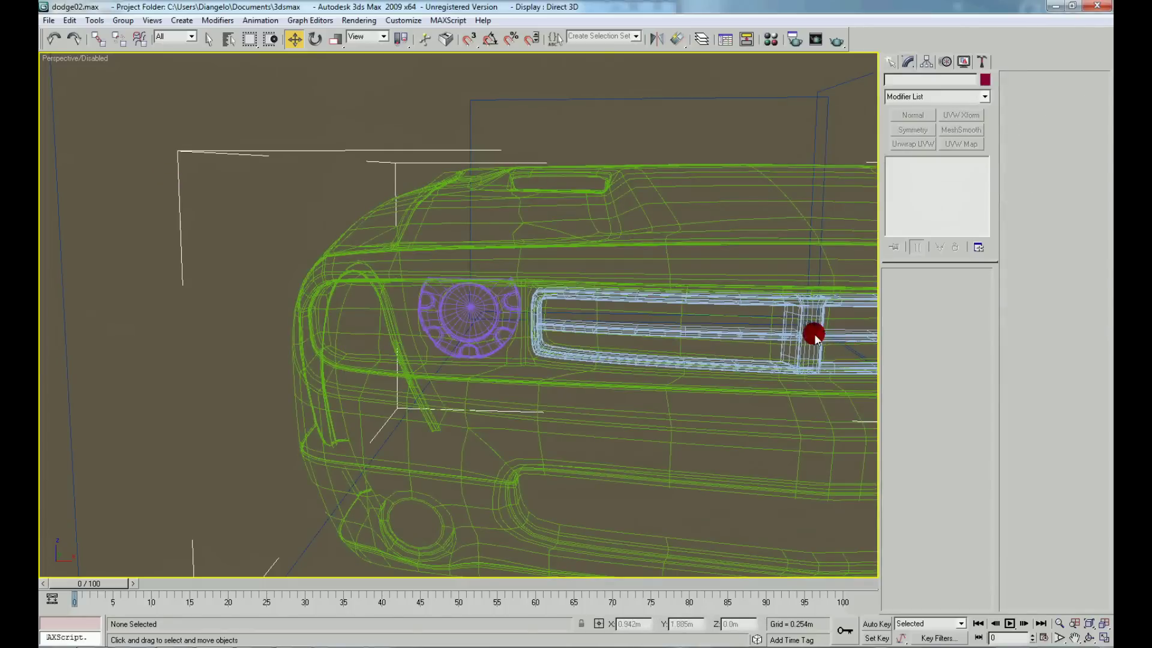
pyautogui.click(815, 336)
pyautogui.press('F3')
# Check the grille and its reference plane in wireframe and toggle the smoothed result.
pyautogui.click(955, 248)
pyautogui.click(201, 244)
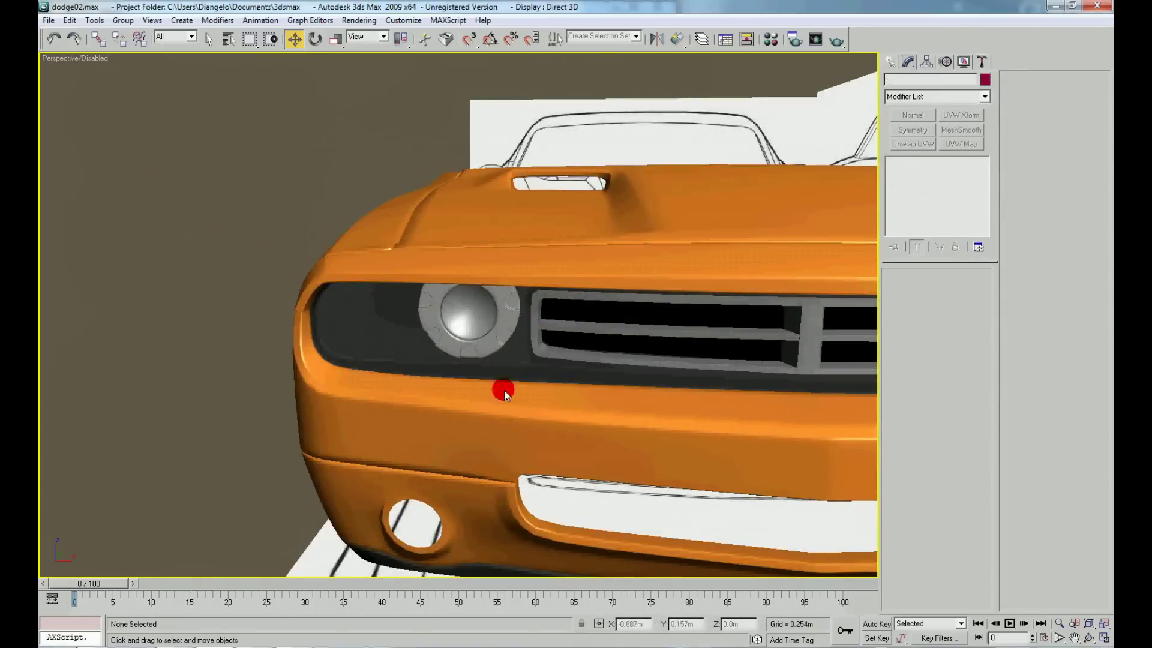
pyautogui.click(816, 334)
pyautogui.click(816, 334)
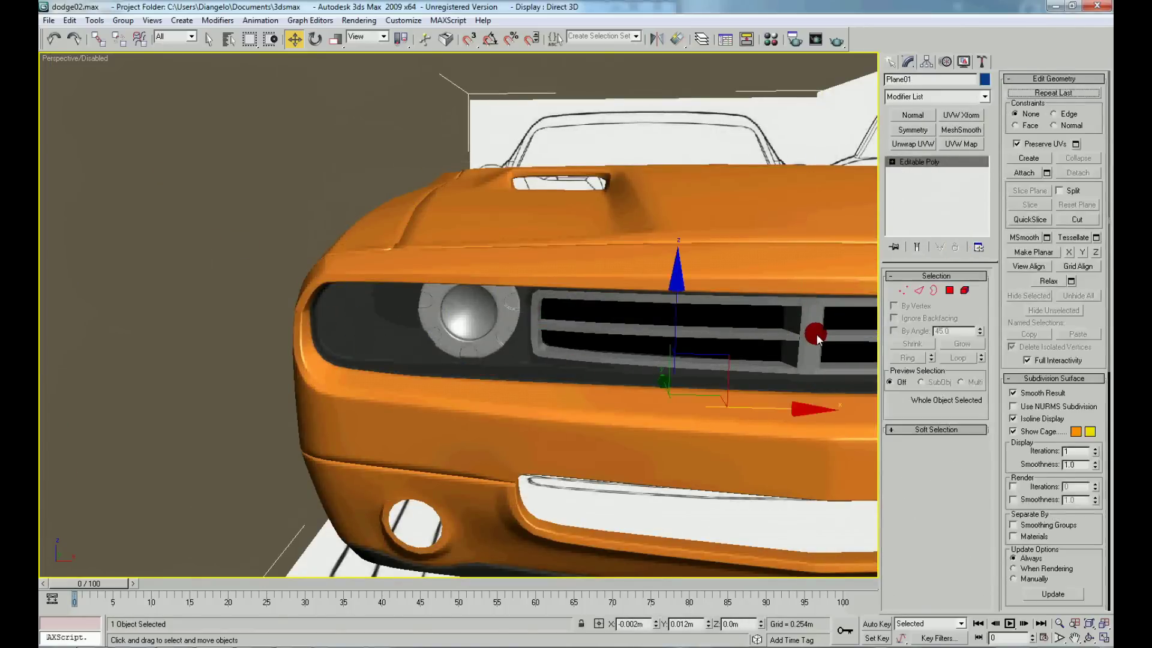
pyautogui.press('F3')
pyautogui.click(816, 334)
pyautogui.press('F3')
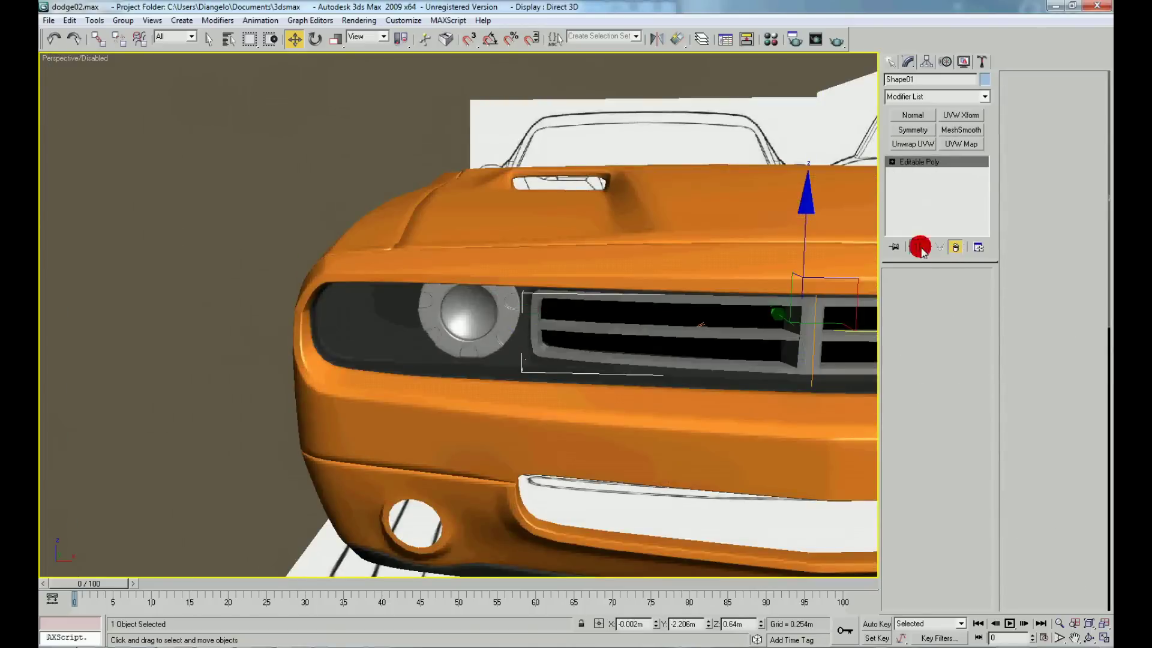
pyautogui.click(917, 247)
# Attach the grille to the Cylinder01 piece beside the left headlight.
pyautogui.click(367, 301)
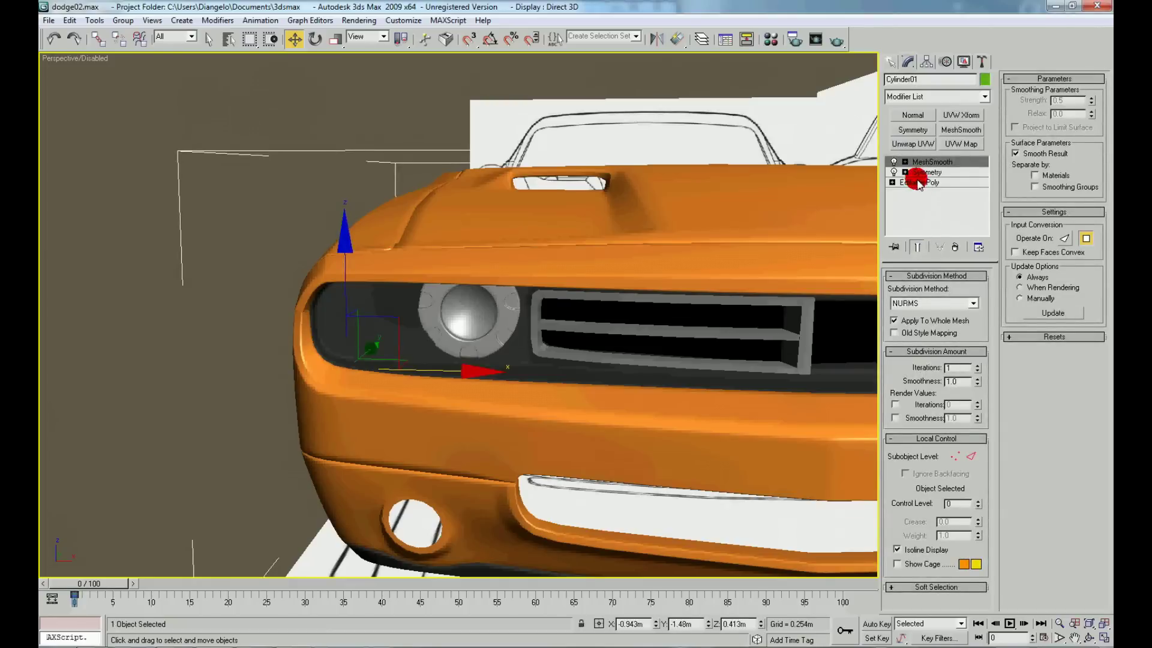
pyautogui.click(918, 183)
pyautogui.click(1025, 173)
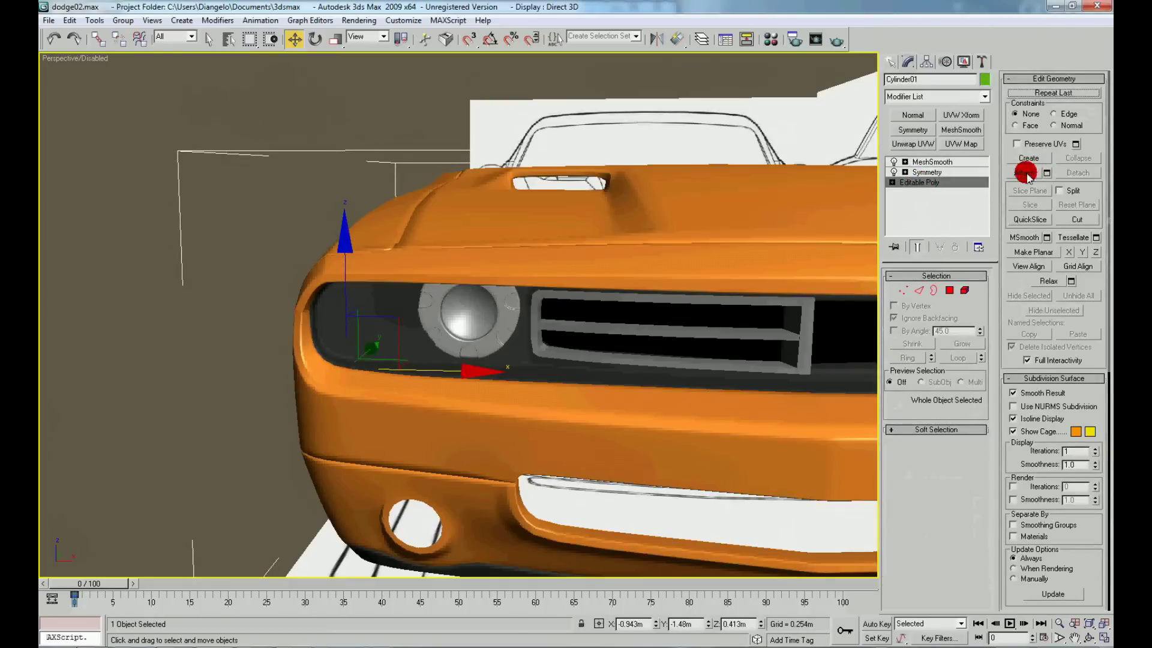
pyautogui.click(807, 340)
pyautogui.click(643, 310)
pyautogui.press('w')
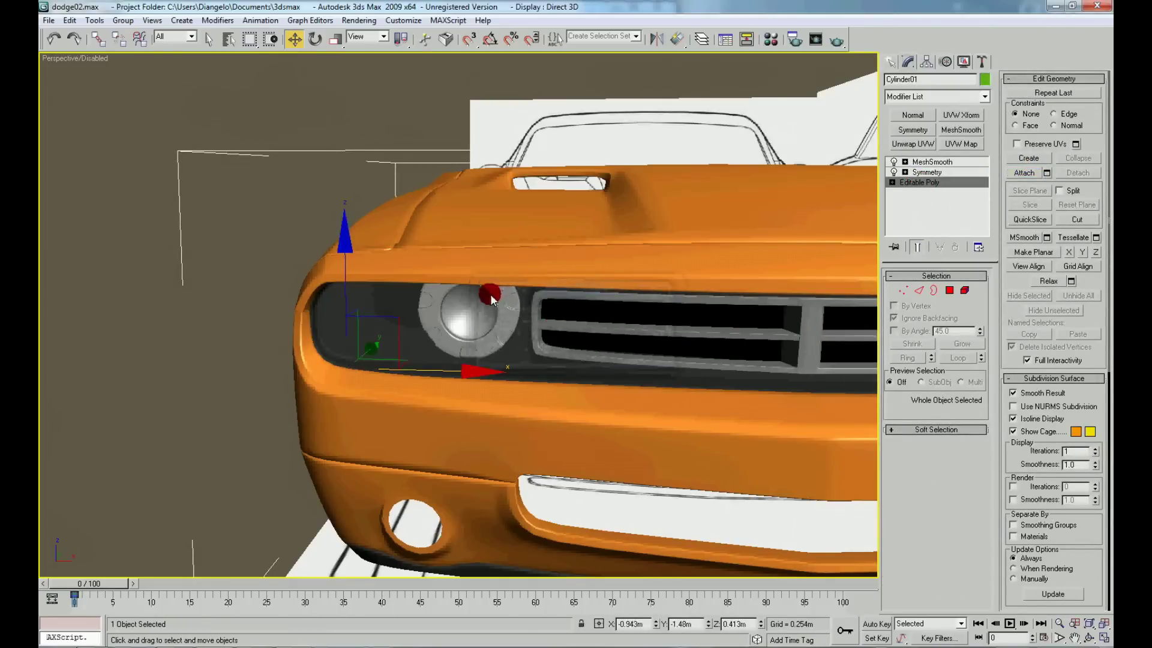
# Orbit around the car front and select the headlight bezel for isolation.
pyautogui.click(198, 179)
pyautogui.moveTo(198, 178)
pyautogui.keyDown('alt'); pyautogui.mouseDown(button='middle')
pyautogui.moveTo(246, 287)
pyautogui.moveTo(237, 345)
pyautogui.moveTo(329, 352)
pyautogui.moveTo(377, 336)
pyautogui.moveTo(332, 352)
pyautogui.mouseUp(button='middle'); pyautogui.keyUp('alt')
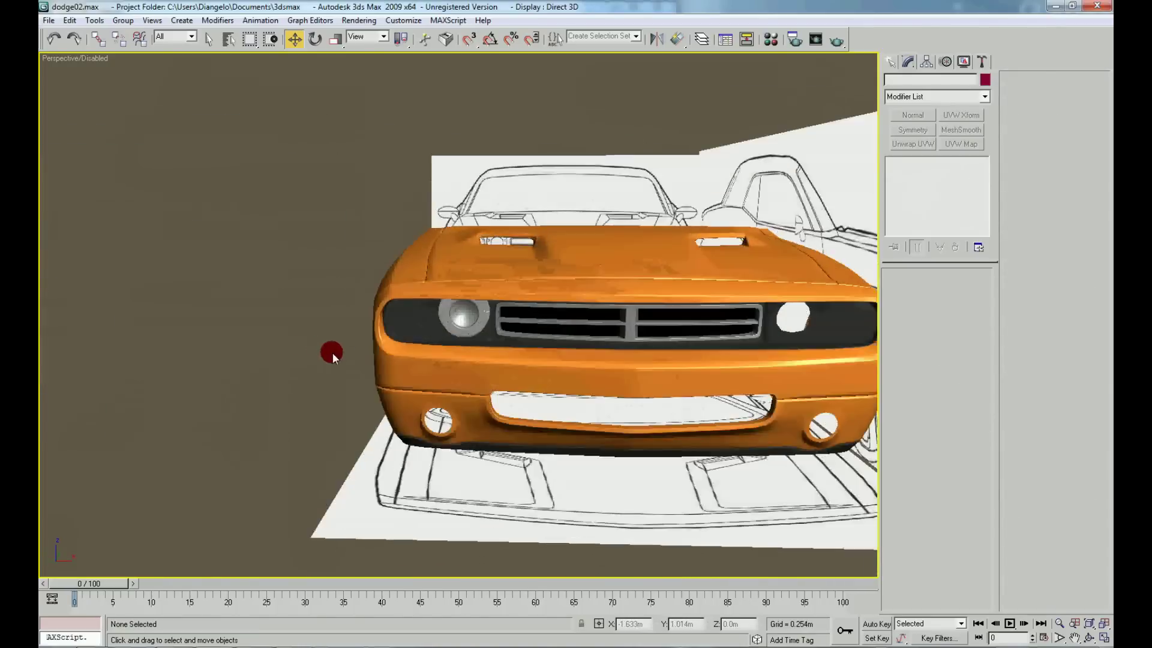
pyautogui.click(479, 320)
pyautogui.rightClick(514, 311)
# Isolate the bezel, turn on edged faces, and choose the Sphere primitive.
pyautogui.click(540, 261)
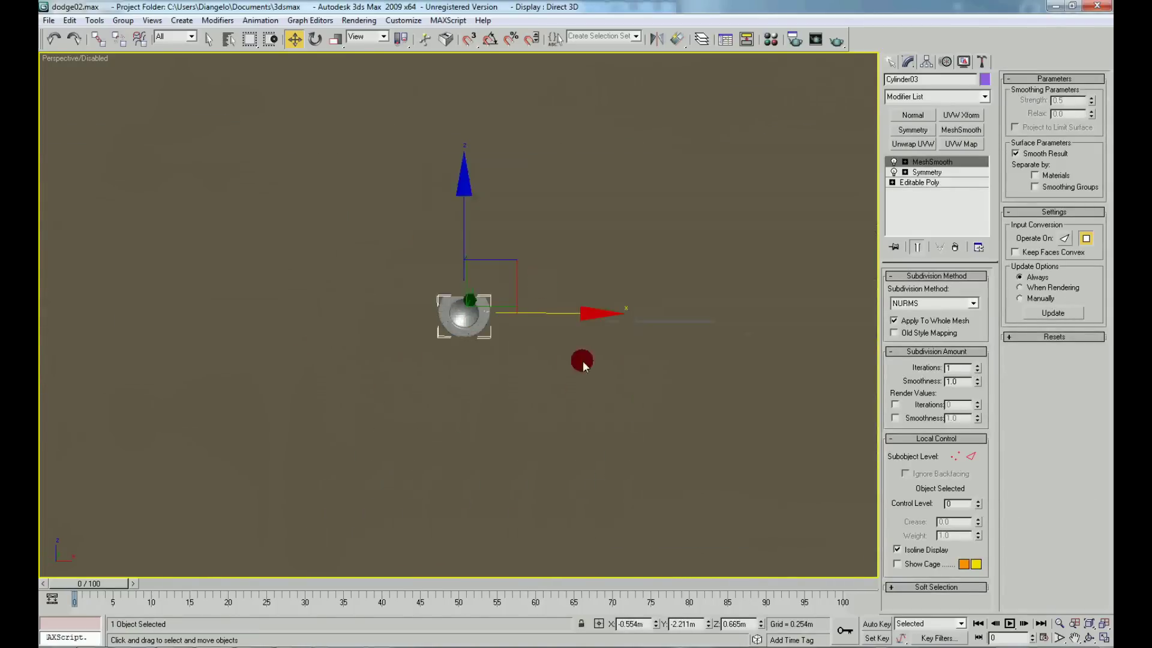
pyautogui.click(710, 401)
pyautogui.press('F4')
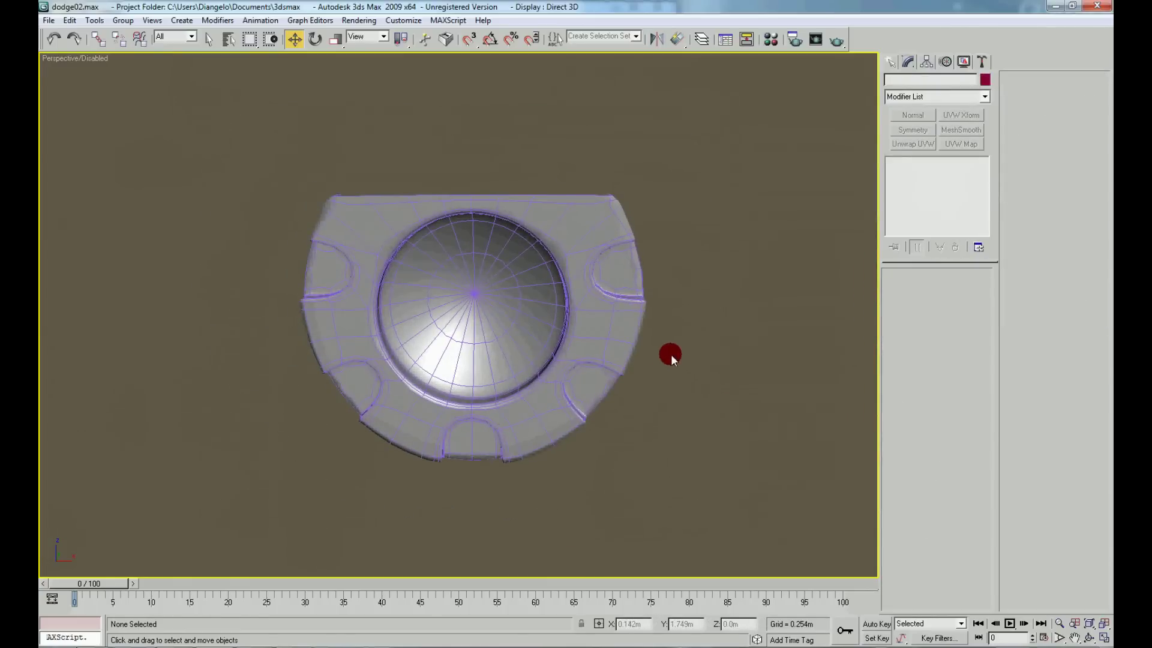
pyautogui.click(892, 63)
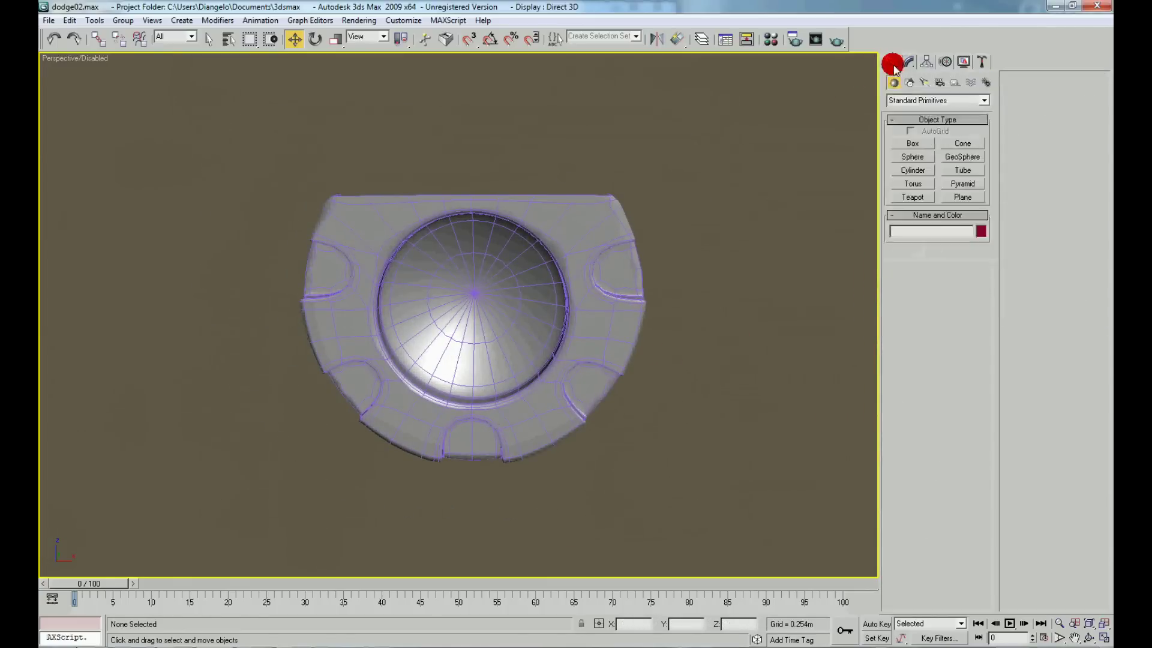
pyautogui.click(912, 157)
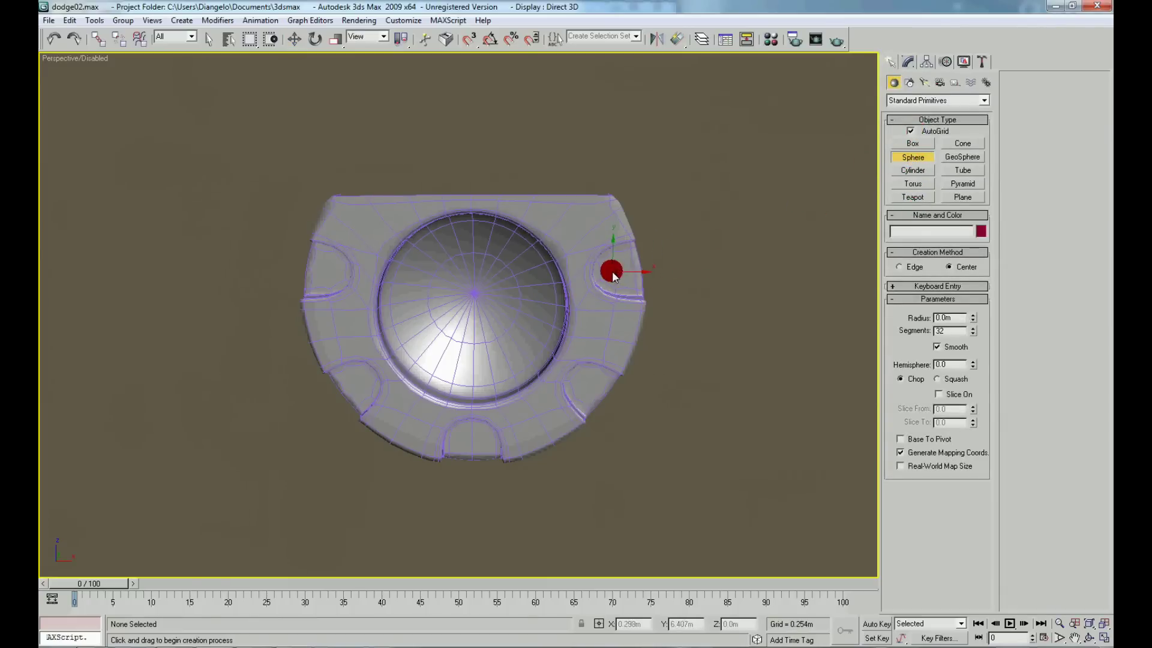
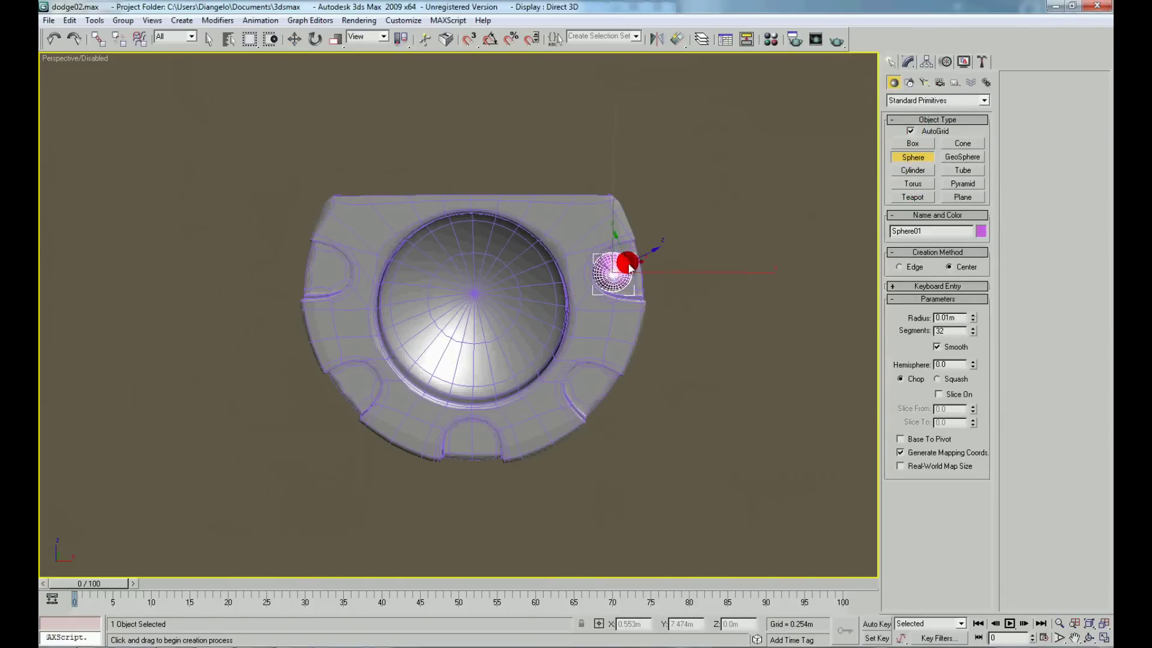
# Apply the grey 02 - Default material to Sphere01 from the Material Editor.
pyautogui.press('w')
pyautogui.press('z')
pyautogui.moveTo(745, 260)
pyautogui.keyDown('alt'); pyautogui.mouseDown(button='middle')
pyautogui.moveTo(535, 288)
pyautogui.moveTo(544, 268)
pyautogui.moveTo(539, 319)
pyautogui.moveTo(538, 304)
pyautogui.mouseUp(button='middle'); pyautogui.keyUp('alt')
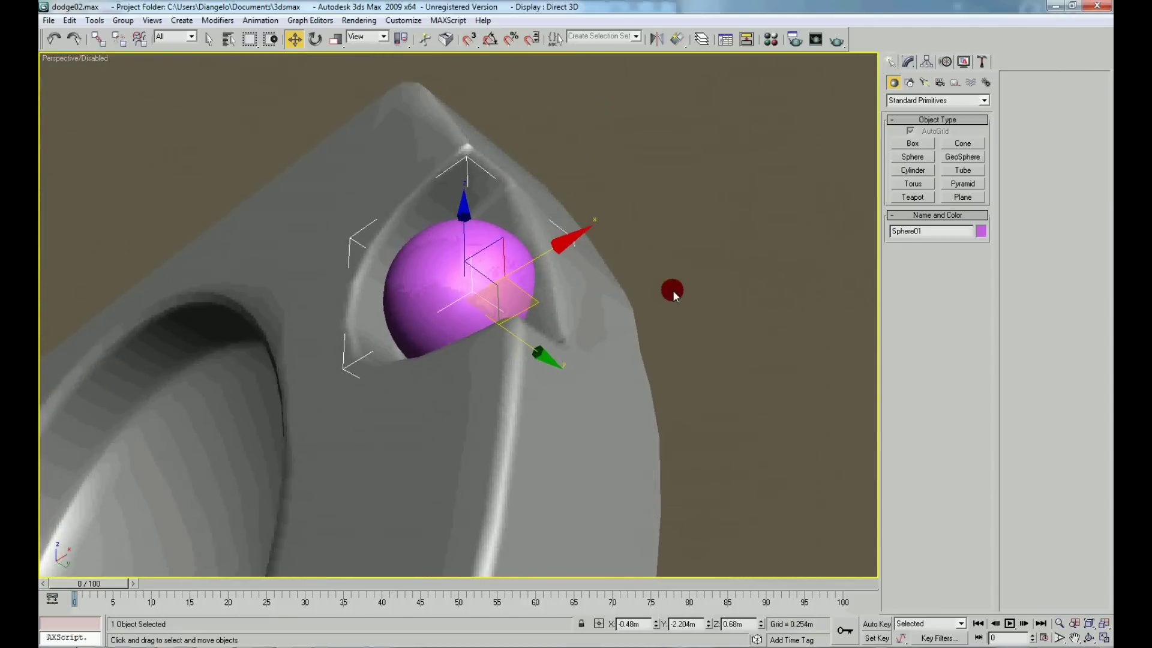
pyautogui.press('m')
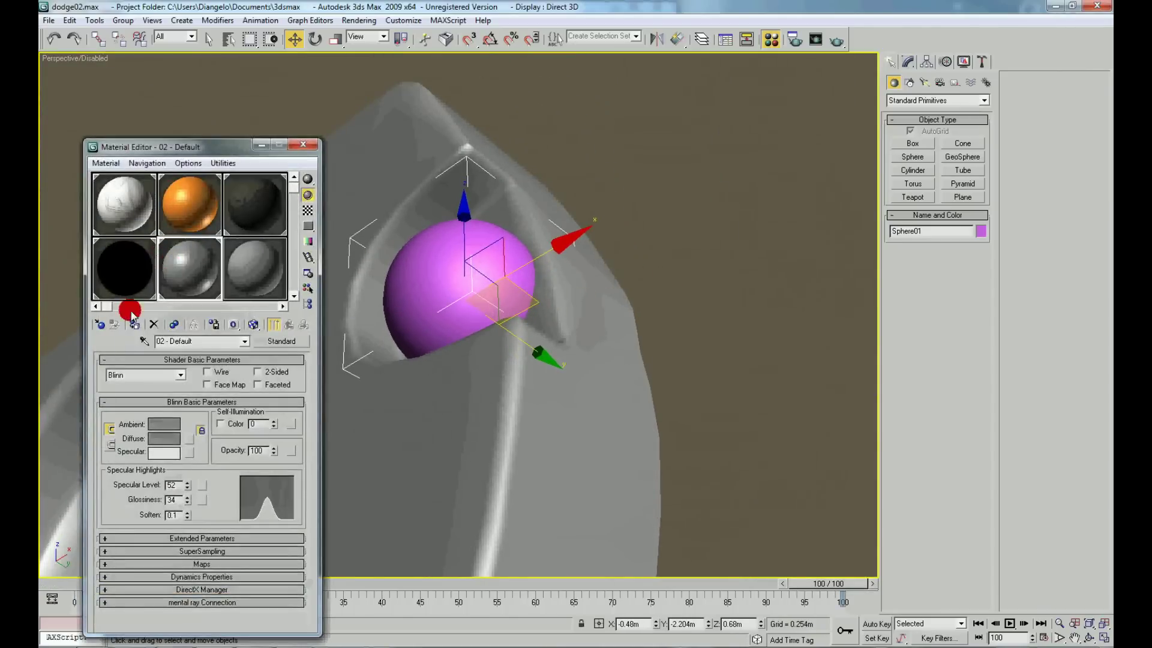
pyautogui.click(134, 324)
pyautogui.click(703, 225)
pyautogui.moveTo(703, 225)
pyautogui.keyDown('alt'); pyautogui.mouseDown(button='middle')
pyautogui.moveTo(750, 340)
pyautogui.moveTo(632, 256)
pyautogui.mouseUp(button='middle'); pyautogui.keyUp('alt')
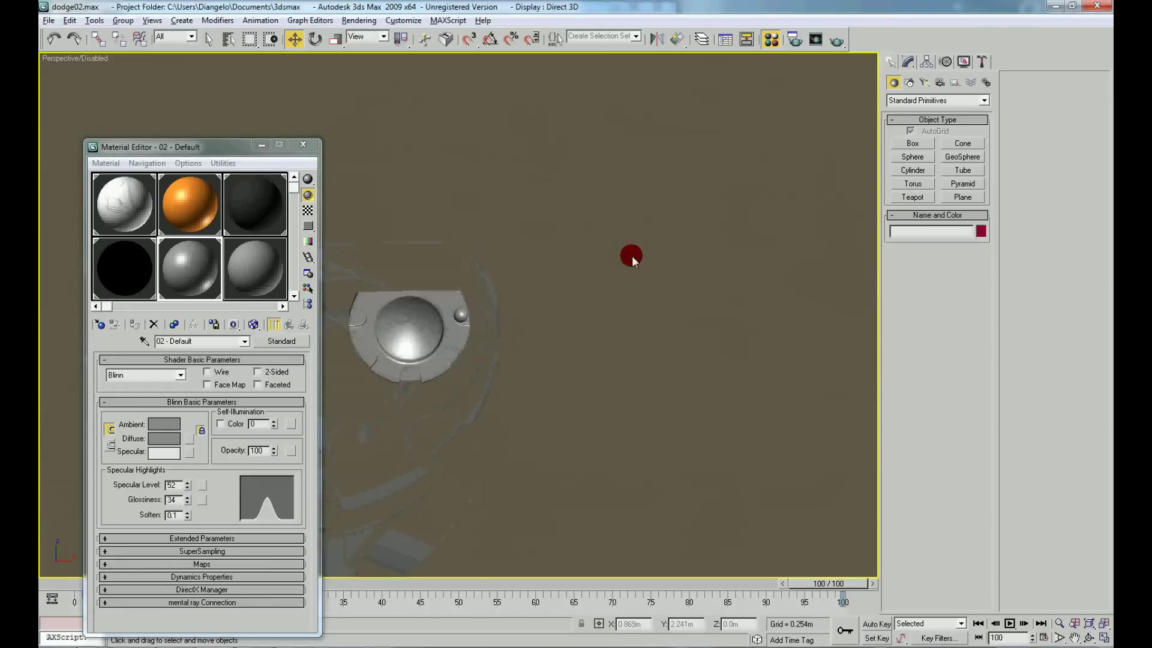
pyautogui.scroll(3, 396, 259)
pyautogui.click(303, 144)
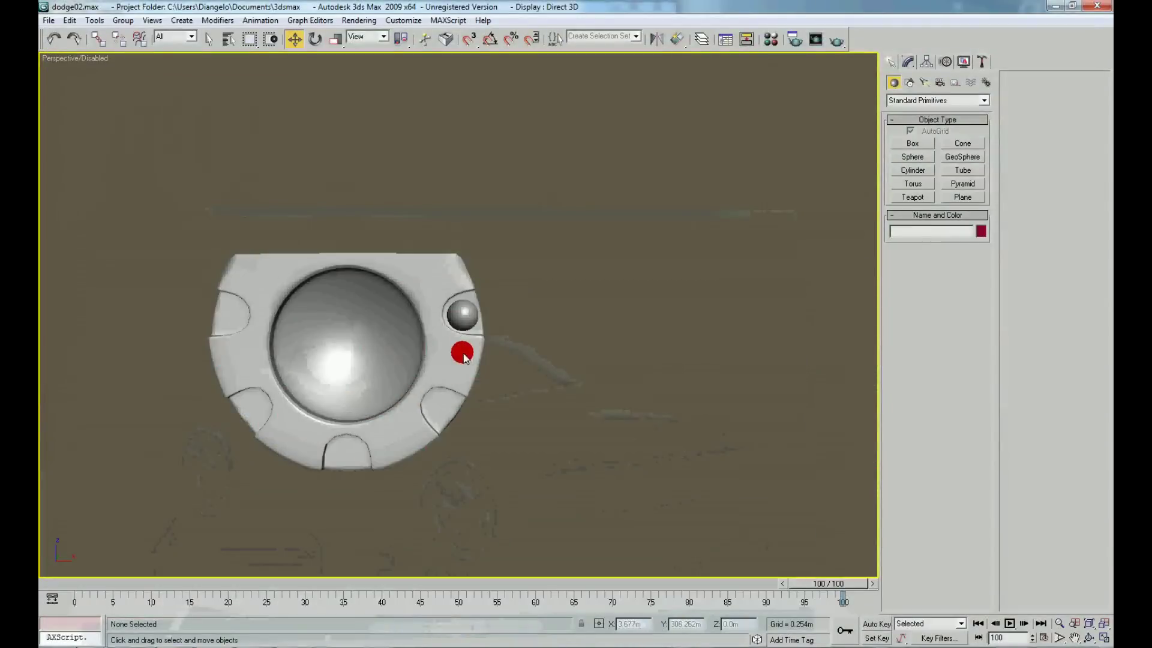
# Reselect Sphere01, frame it, and show edged faces on the shaded model.
pyautogui.click(463, 314)
pyautogui.press('z')
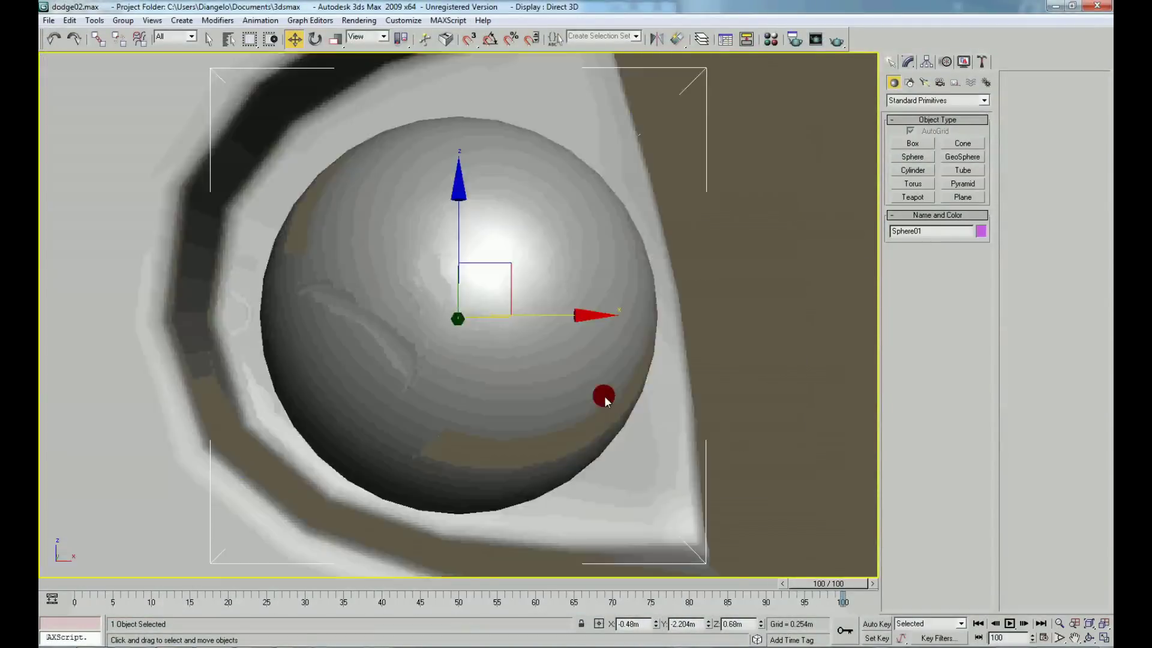
pyautogui.press('F4')
pyautogui.click(907, 62)
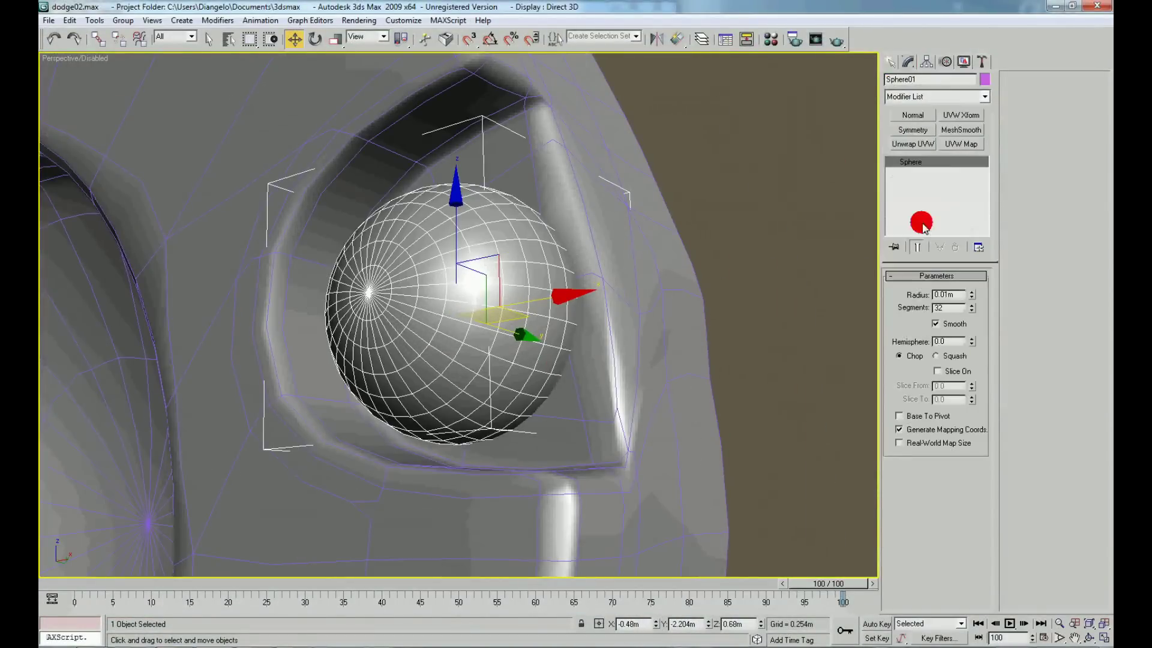
# Reduce Sphere01 to 19 segments and convert it to Editable Poly.
pyautogui.moveTo(973, 309); pyautogui.dragTo(969, 393)
pyautogui.moveTo(576, 336)
pyautogui.keyDown('alt'); pyautogui.mouseDown(button='middle')
pyautogui.moveTo(549, 345)
pyautogui.moveTo(547, 289)
pyautogui.mouseUp(button='middle'); pyautogui.keyUp('alt')
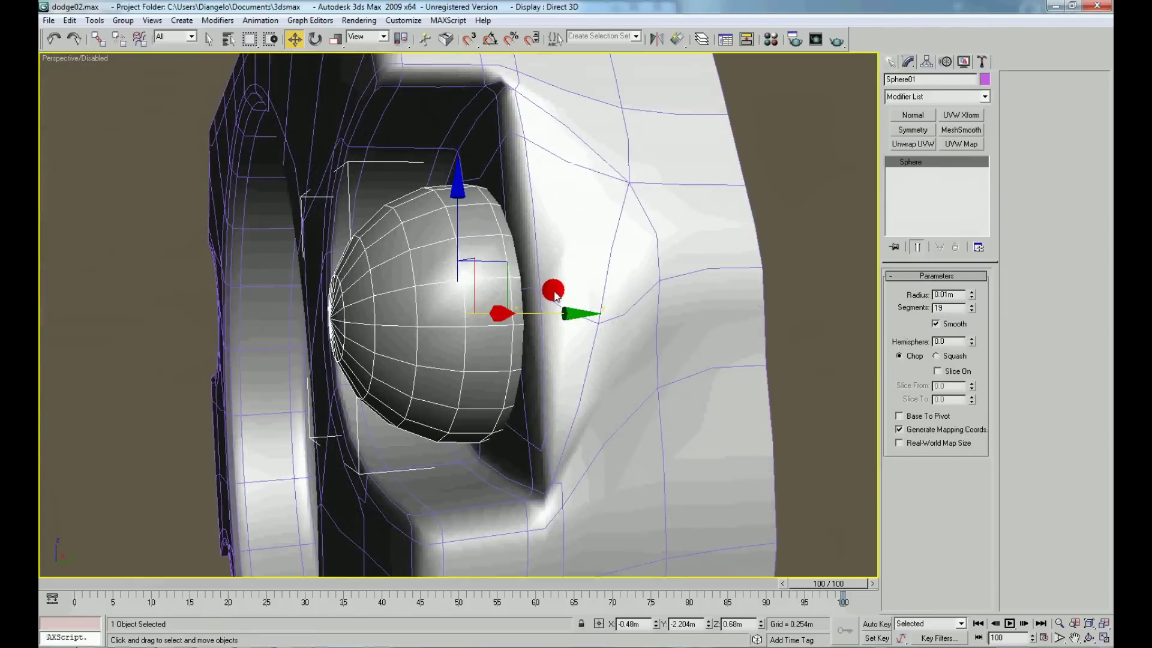
pyautogui.rightClick(547, 293)
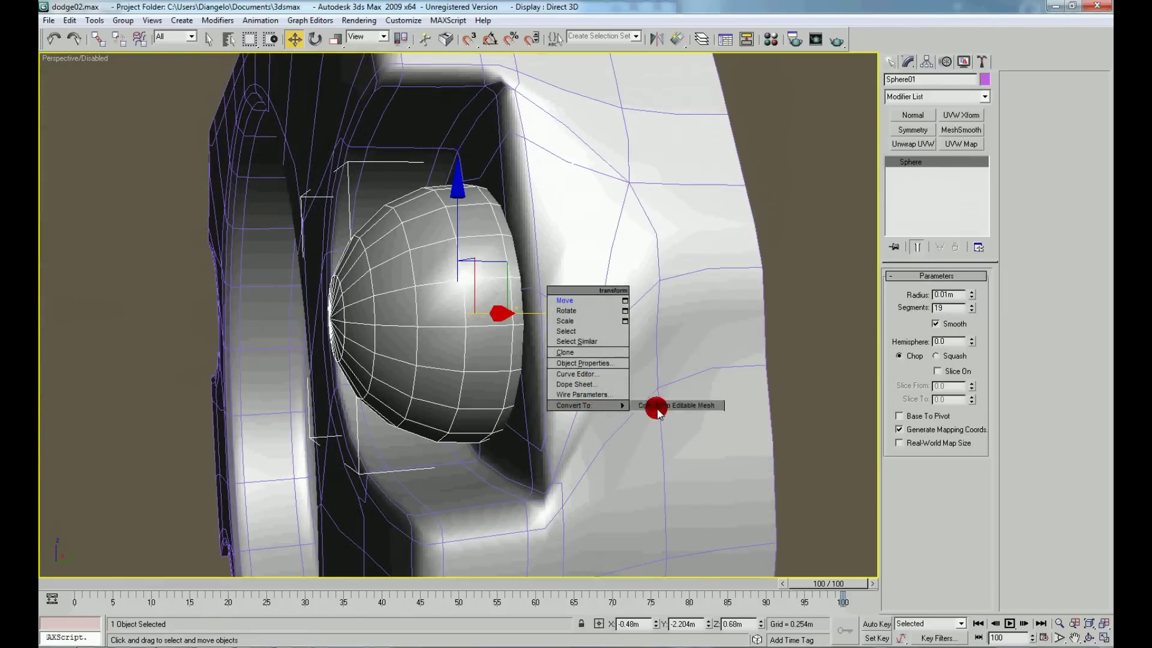
pyautogui.click(670, 418)
# Delete the sphere's back-half vertices to leave a half-dome.
pyautogui.press('F3')
pyautogui.moveTo(604, 360)
pyautogui.keyDown('alt'); pyautogui.mouseDown(button='middle')
pyautogui.moveTo(570, 342)
pyautogui.moveTo(658, 185)
pyautogui.mouseUp(button='middle'); pyautogui.keyUp('alt')
pyautogui.rightClick(565, 334)
pyautogui.click(547, 313)
pyautogui.moveTo(664, 123); pyautogui.dragTo(492, 474)
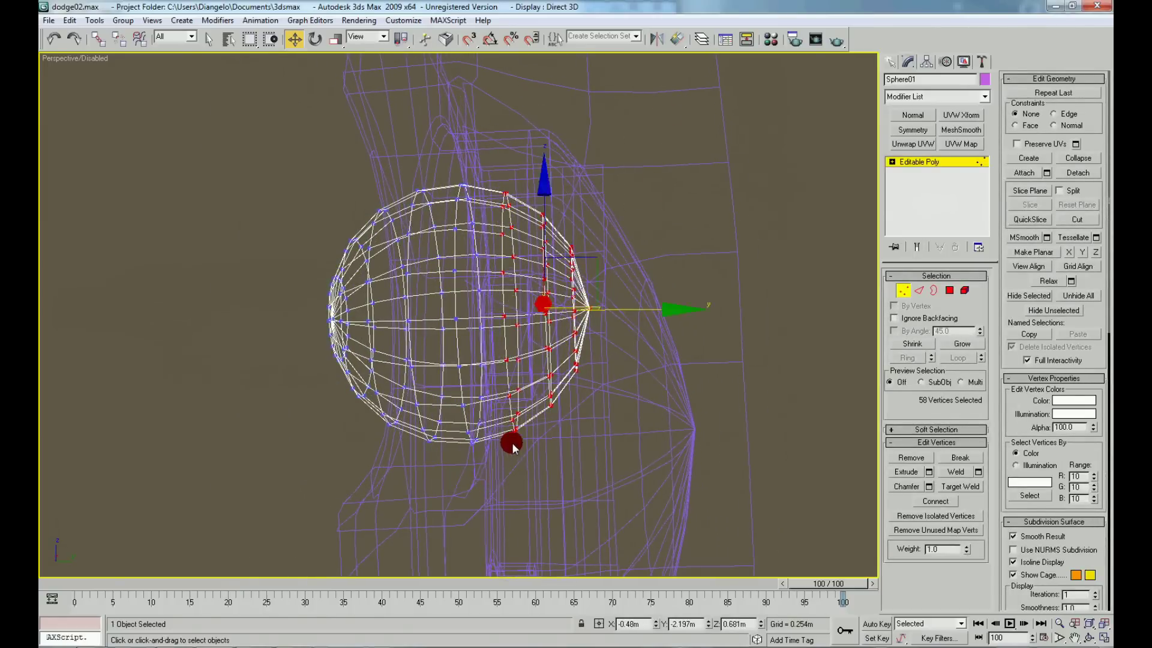
pyautogui.press('Delete')
pyautogui.press('F3')
# Flatten the half-dome along one axis with a non-uniform scale.
pyautogui.rightClick(557, 339)
pyautogui.click(540, 313)
pyautogui.rightClick(540, 326)
pyautogui.click(521, 339)
pyautogui.moveTo(521, 339); pyautogui.dragTo(378, 337)
# Select and reposition a group of the bulb's rear vertices.
pyautogui.rightClick(425, 334)
pyautogui.click(408, 306)
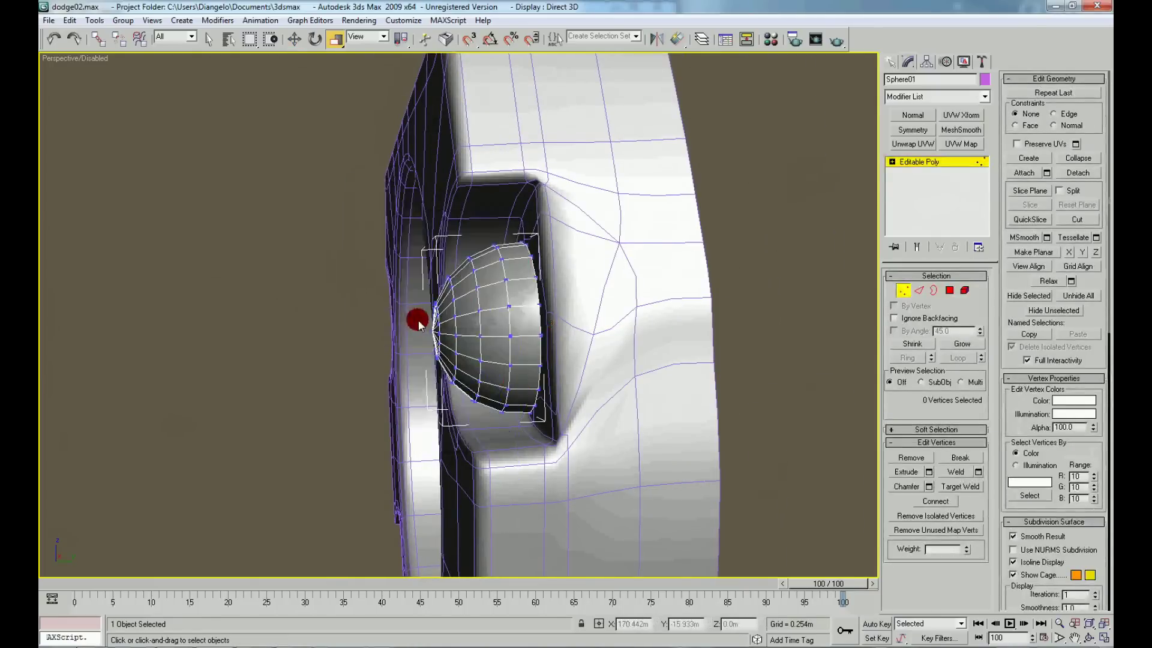
pyautogui.moveTo(488, 412); pyautogui.dragTo(487, 412)
pyautogui.press('F3')
pyautogui.moveTo(364, 203)
pyautogui.mouseDown()
pyautogui.moveTo(461, 437)
pyautogui.moveTo(558, 331)
pyautogui.moveTo(580, 334)
pyautogui.moveTo(524, 367)
pyautogui.mouseUp()
pyautogui.rightClick(547, 324)
pyautogui.click(553, 333)
pyautogui.press('F3')
pyautogui.hotkey('shift', 'z')
# Scale the whole bulb to 119% to fill the headlight socket, then deselect it.
pyautogui.rightClick(516, 282)
pyautogui.click(503, 259)
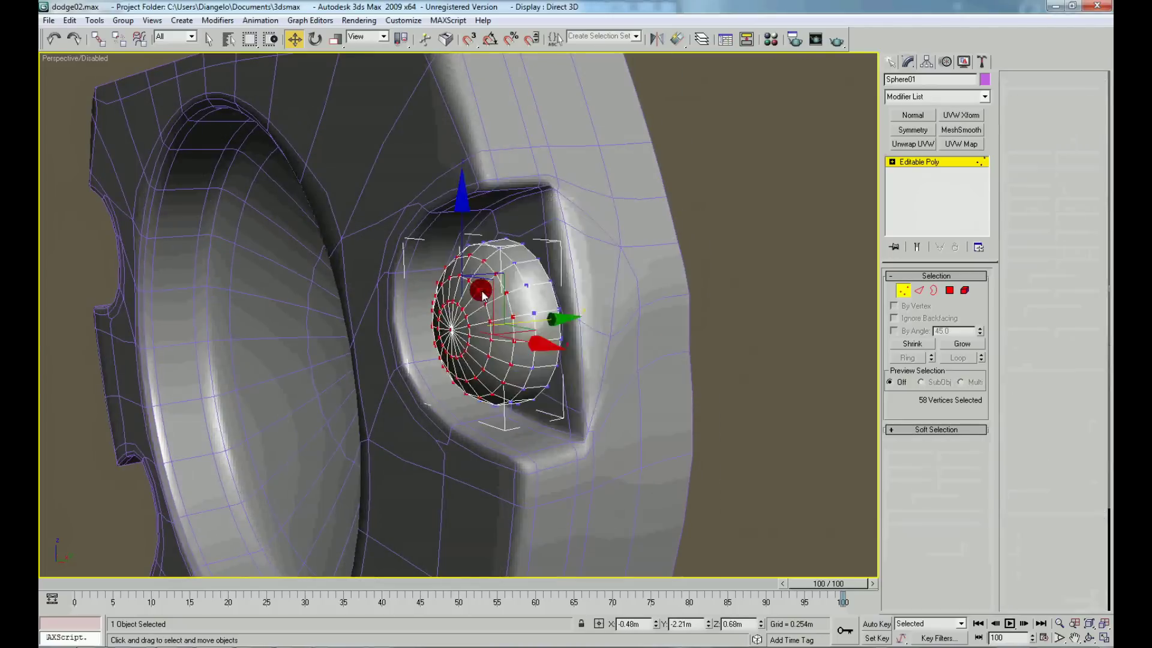
pyautogui.rightClick(527, 275)
pyautogui.click(549, 291)
pyautogui.press('r')
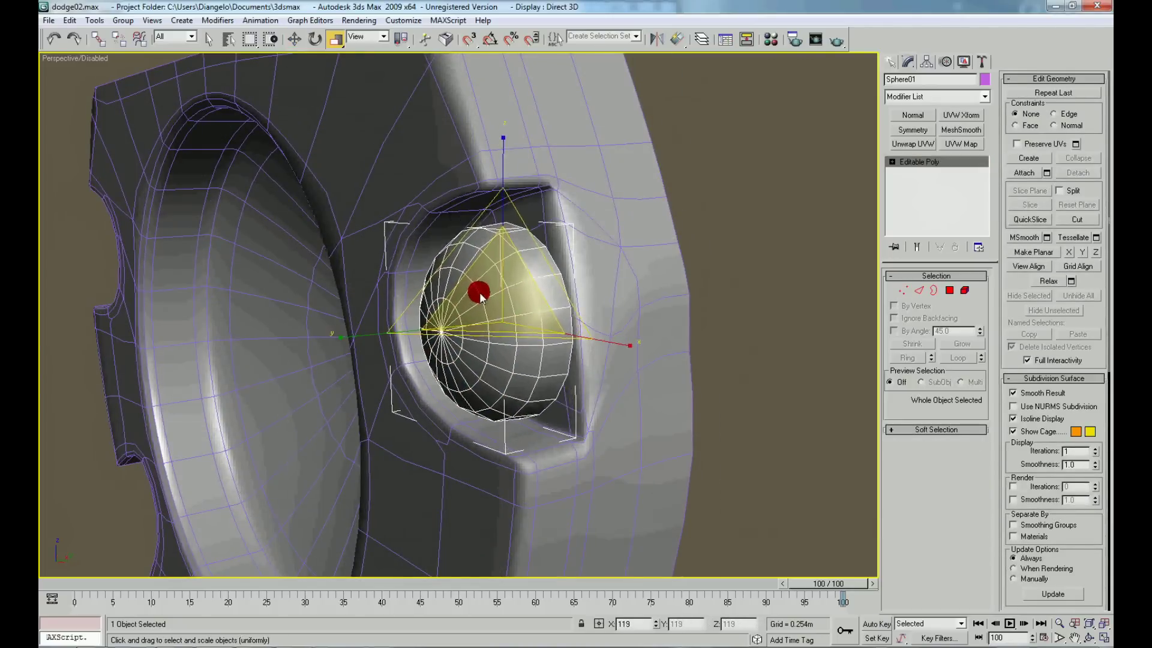
pyautogui.scroll(2, 479, 297)
pyautogui.keyDown('alt'); pyautogui.moveTo(550, 342); pyautogui.dragTo(522, 288, button='middle'); pyautogui.keyUp('alt')
pyautogui.press('w')
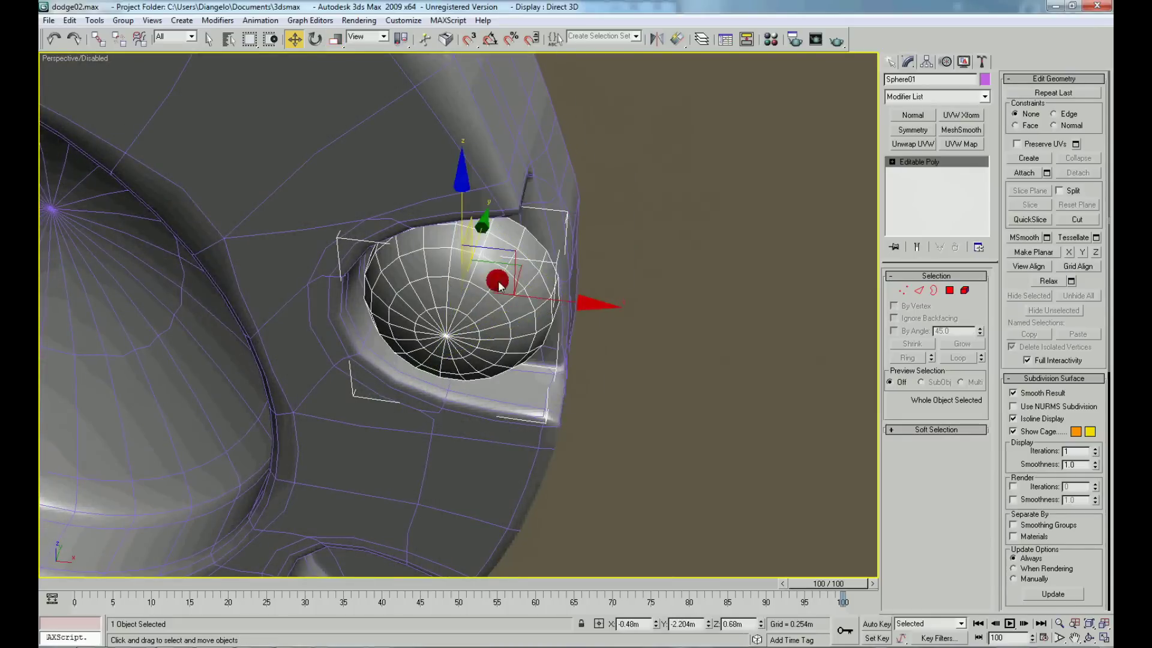
pyautogui.click(685, 387)
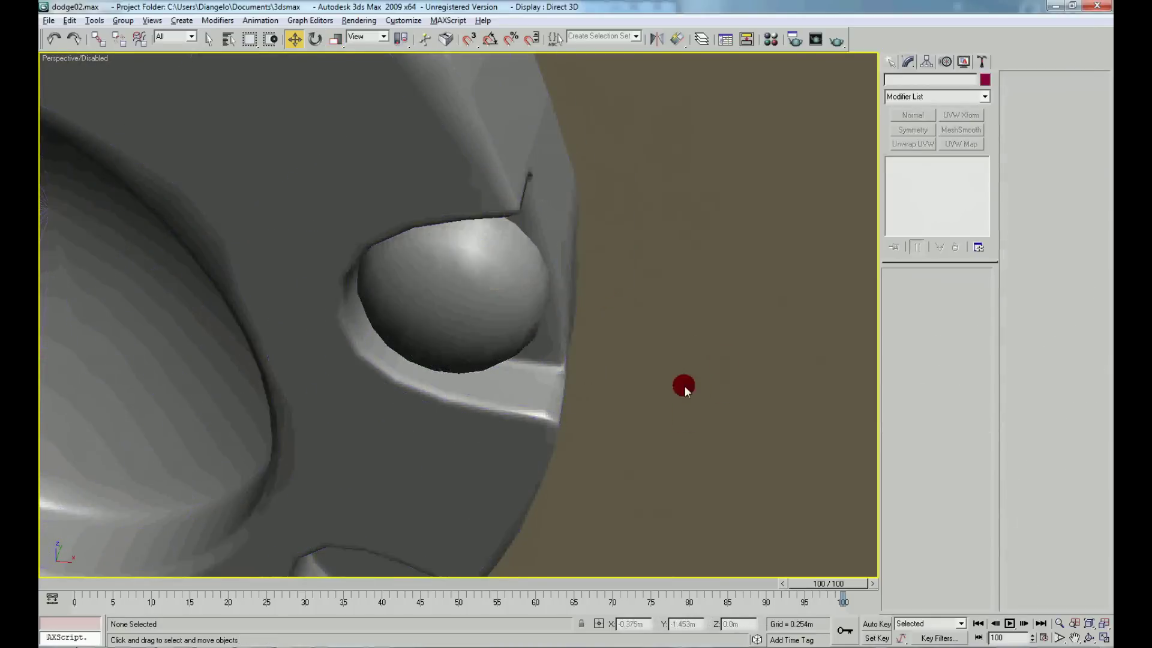
pyautogui.hotkey('shift', 'z')
# Move Sphere01 into the upper-left rim recess.
pyautogui.moveTo(529, 319)
pyautogui.mouseDown()
pyautogui.moveTo(474, 306)
pyautogui.moveTo(508, 275)
pyautogui.mouseUp()
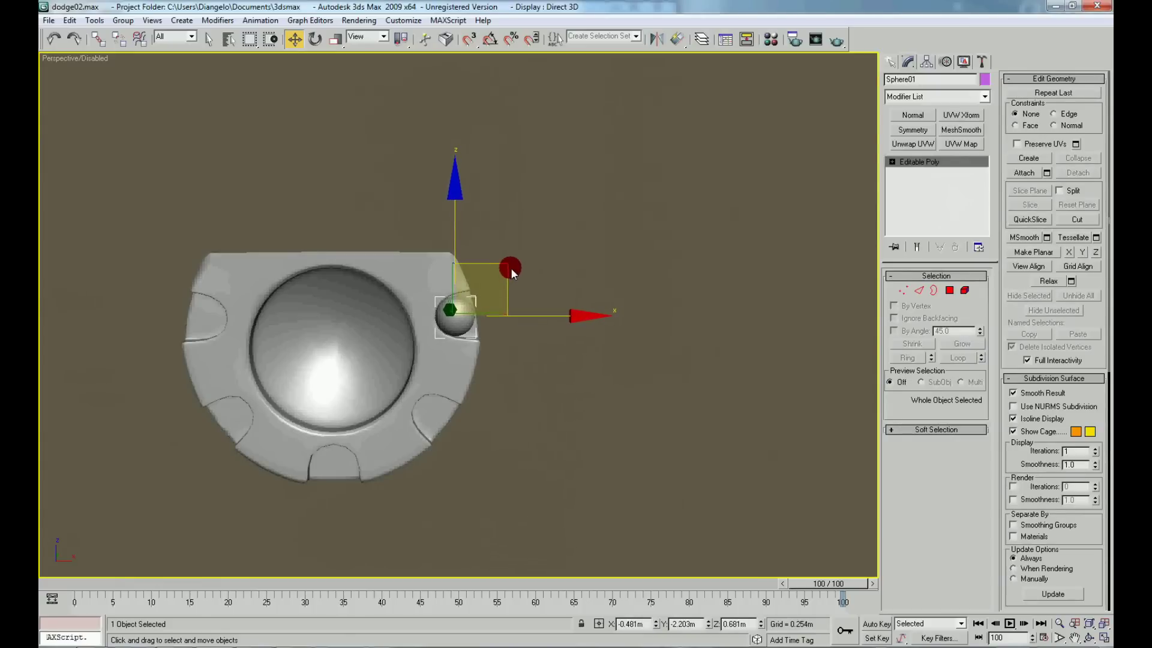
pyautogui.moveTo(529, 313); pyautogui.dragTo(287, 287)
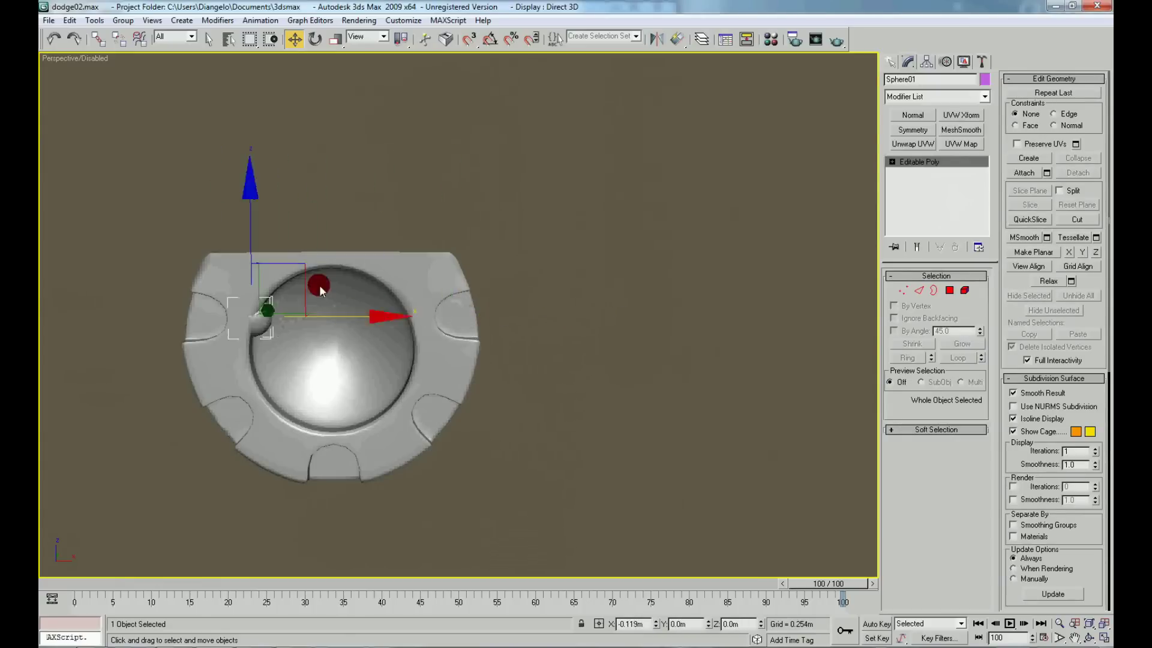
pyautogui.press('z')
pyautogui.scroll(-3, 552, 285)
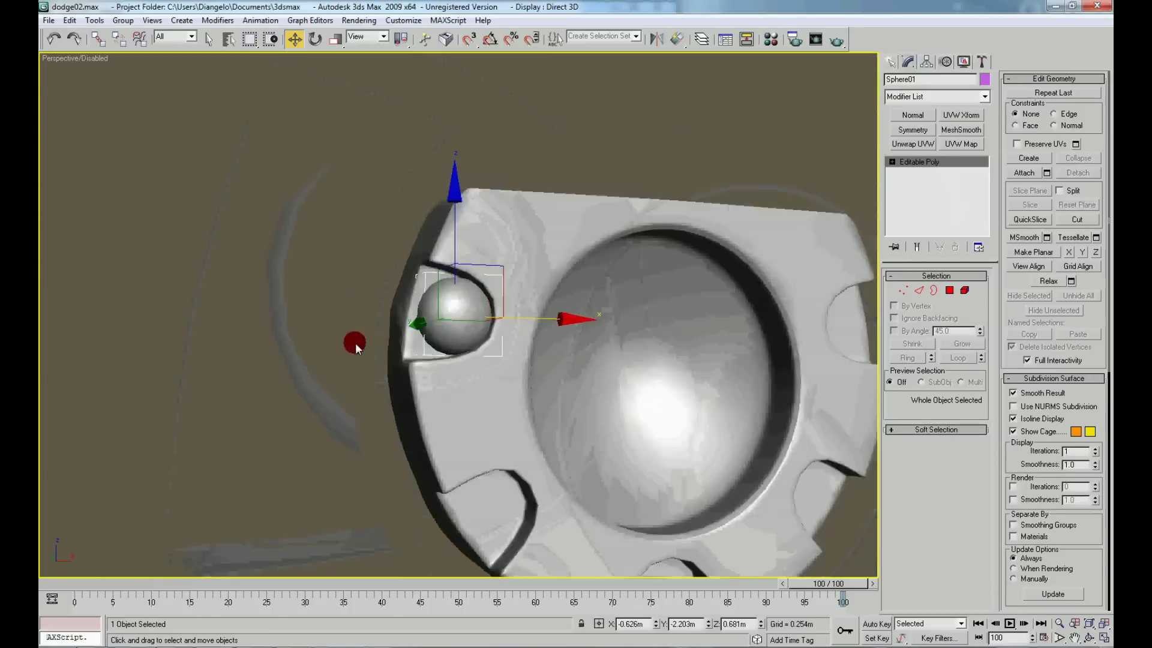
pyautogui.moveTo(513, 273); pyautogui.dragTo(507, 274)
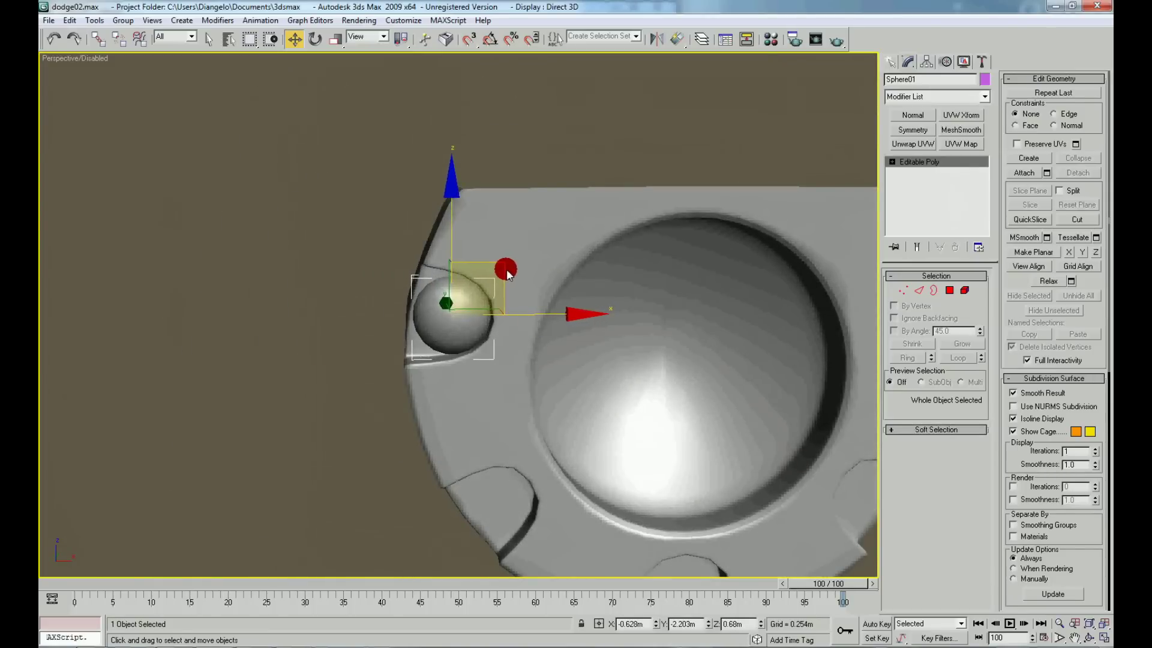
# In Front view, copy the bulb into the lower-left and bottom recesses as Sphere02 and Sphere03.
pyautogui.press('f')
pyautogui.press('z')
pyautogui.scroll(-3, 498, 336)
pyautogui.scroll(-2, 439, 227)
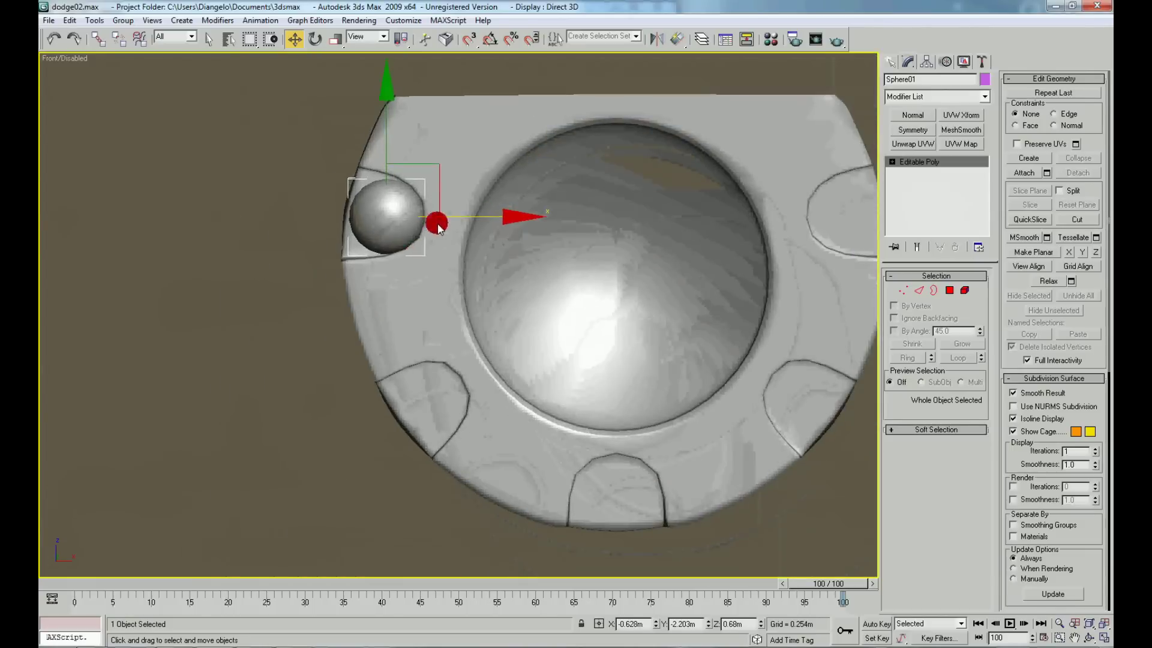
pyautogui.keyDown('shift'); pyautogui.moveTo(437, 191); pyautogui.dragTo(486, 371); pyautogui.keyUp('shift')
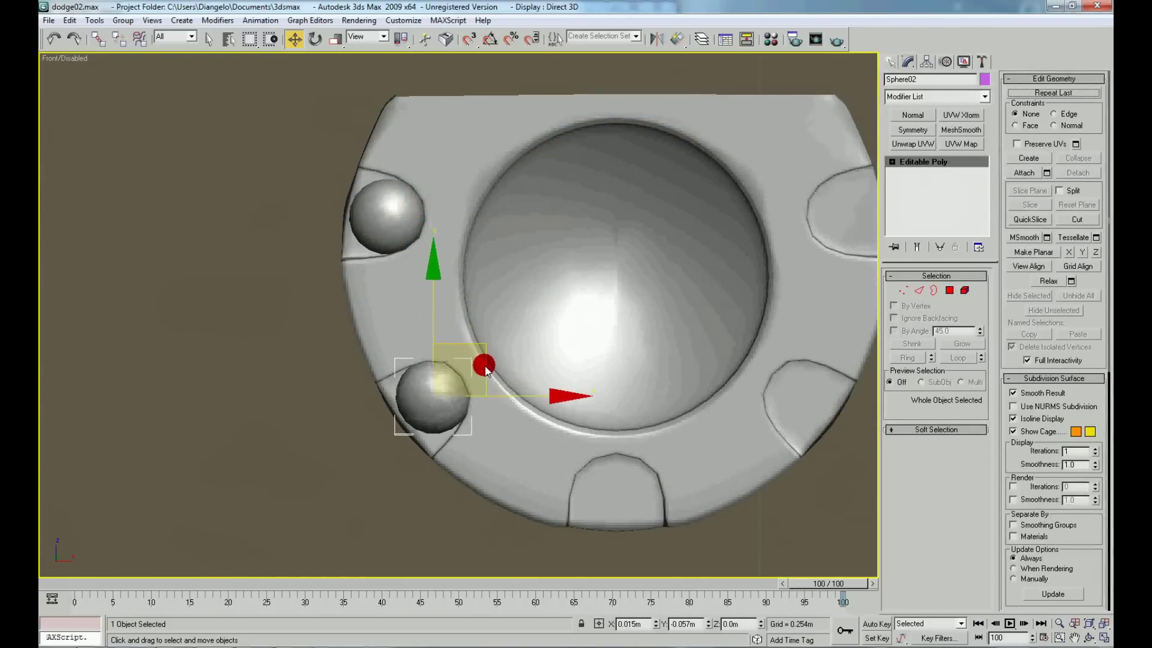
pyautogui.click(582, 380)
pyautogui.keyDown('shift'); pyautogui.moveTo(494, 363); pyautogui.dragTo(670, 447); pyautogui.keyUp('shift')
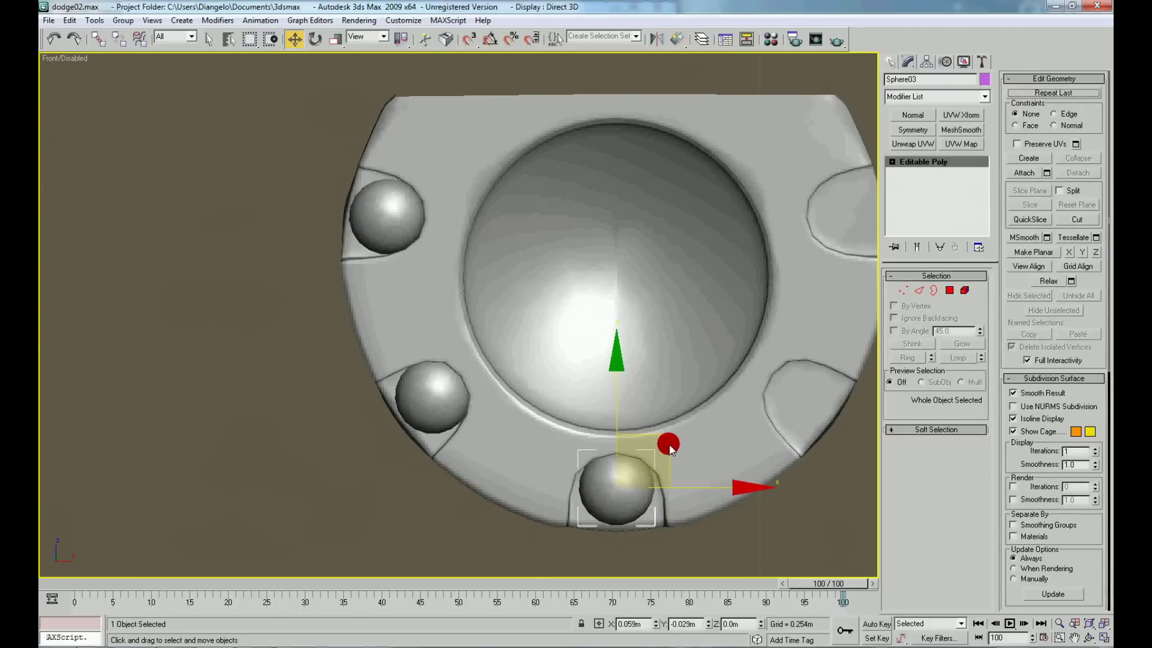
pyautogui.click(579, 380)
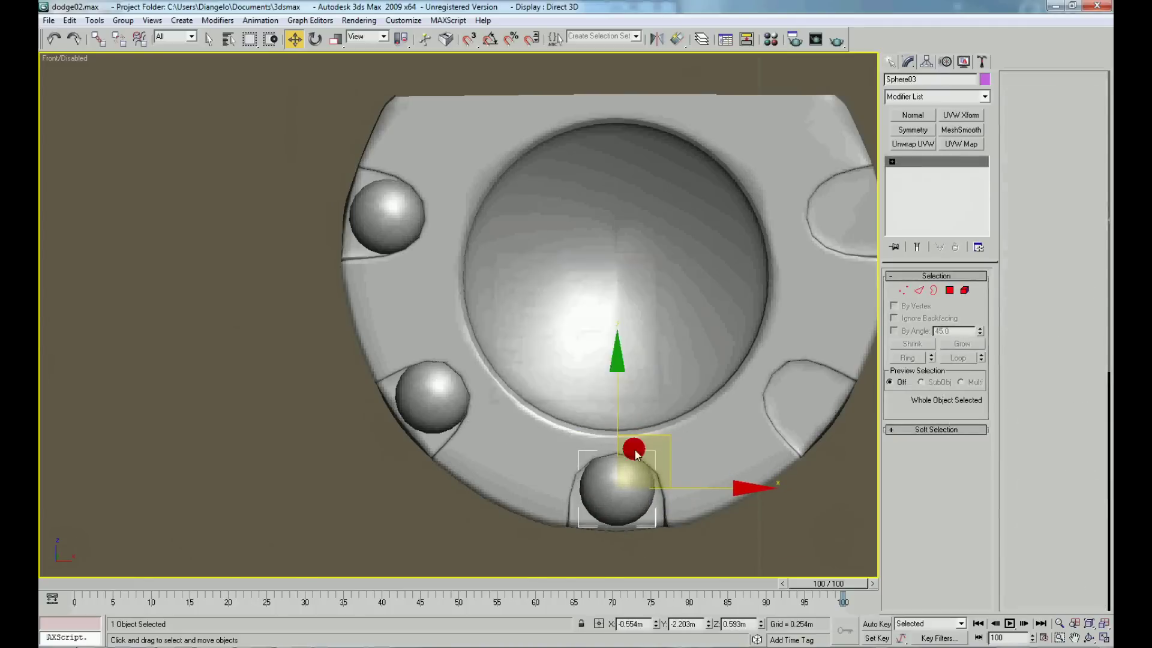
# Copy bulbs into the lower-right and upper-right recesses as Sphere04 and Sphere05.
pyautogui.keyDown('shift'); pyautogui.moveTo(670, 444); pyautogui.dragTo(854, 354); pyautogui.keyUp('shift')
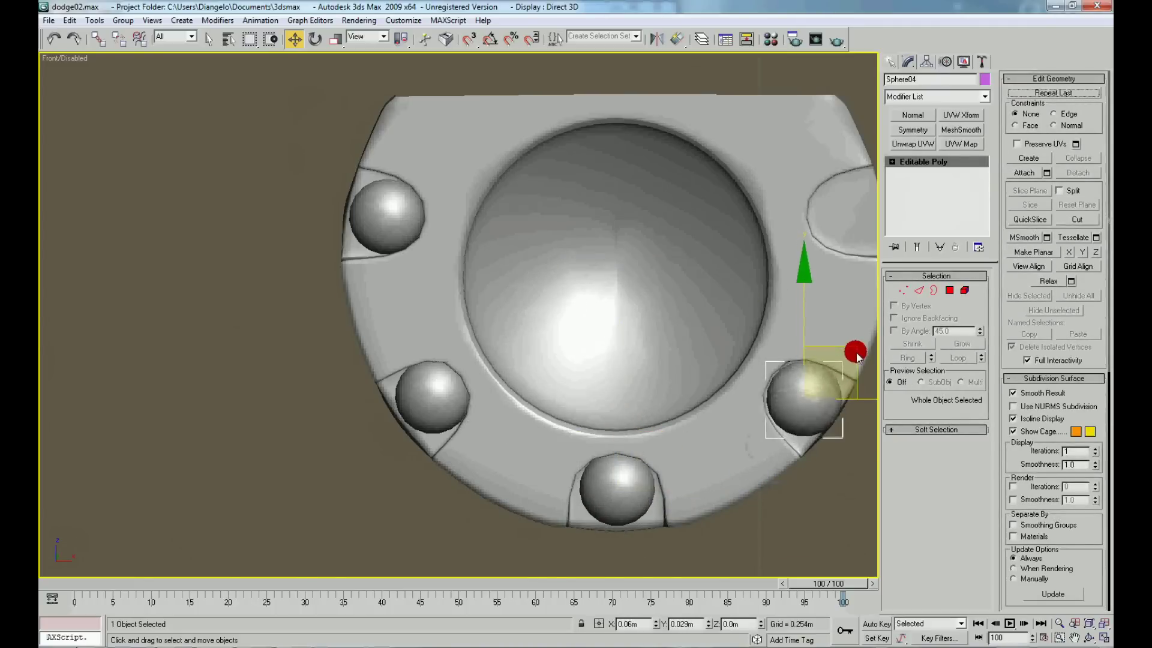
pyautogui.click(617, 380)
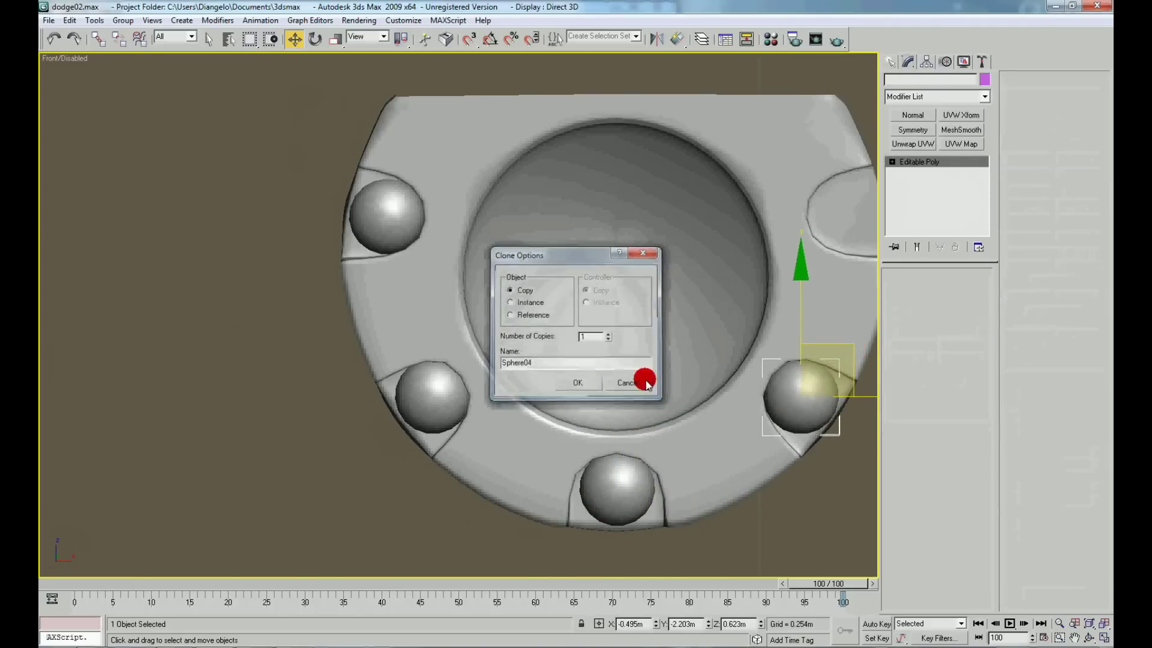
pyautogui.moveTo(864, 366); pyautogui.dragTo(750, 402, button='middle')
pyautogui.keyDown('shift'); pyautogui.moveTo(743, 393); pyautogui.dragTo(783, 207); pyautogui.keyUp('shift')
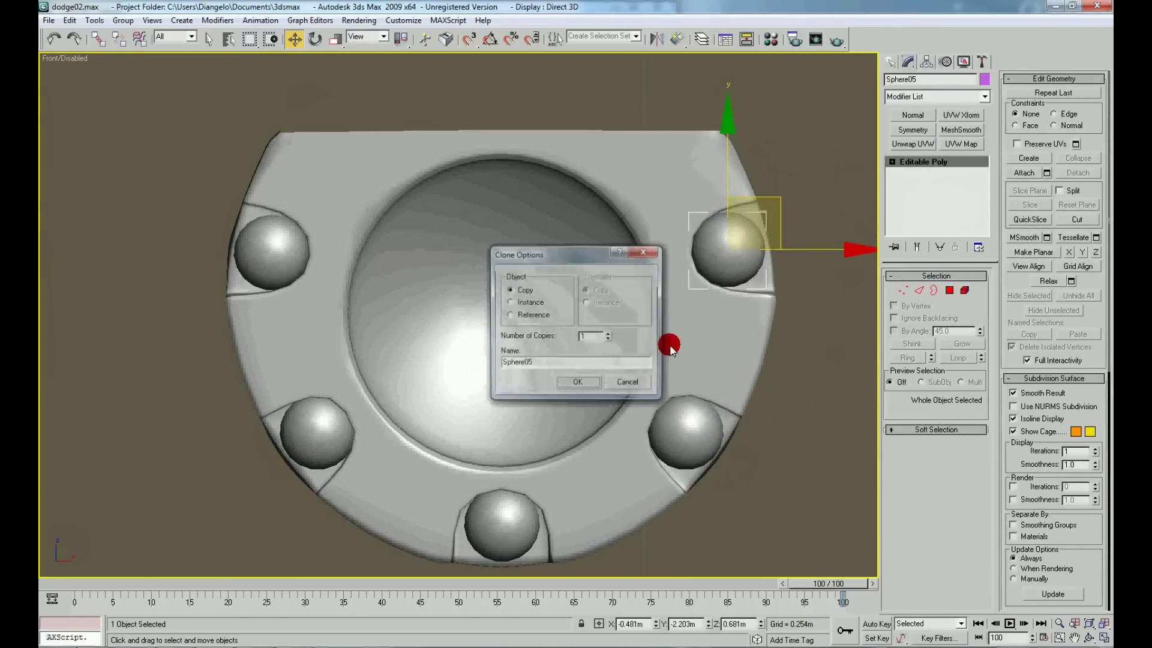
pyautogui.click(571, 380)
pyautogui.click(794, 473)
pyautogui.press('p')
pyautogui.moveTo(792, 473)
pyautogui.keyDown('alt'); pyautogui.mouseDown(button='middle')
pyautogui.moveTo(688, 476)
pyautogui.moveTo(744, 474)
pyautogui.mouseUp(button='middle'); pyautogui.keyUp('alt')
pyautogui.scroll(-5, 744, 474)
pyautogui.rightClick(606, 358)
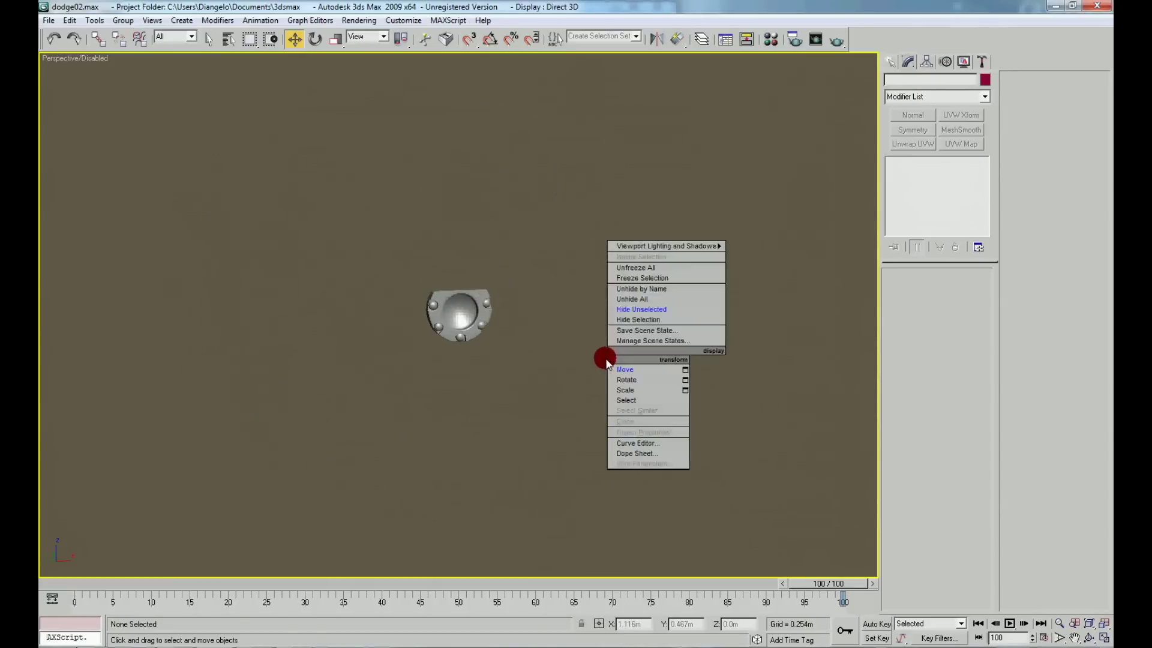
pyautogui.click(630, 298)
pyautogui.scroll(-4, 615, 376)
pyautogui.moveTo(581, 412)
pyautogui.keyDown('alt'); pyautogui.mouseDown(button='middle')
pyautogui.moveTo(548, 445)
pyautogui.moveTo(617, 440)
pyautogui.mouseUp(button='middle'); pyautogui.keyUp('alt')
pyautogui.scroll(3, 618, 447)
pyautogui.scroll(2, 618, 450)
pyautogui.scroll(-4, 621, 456)
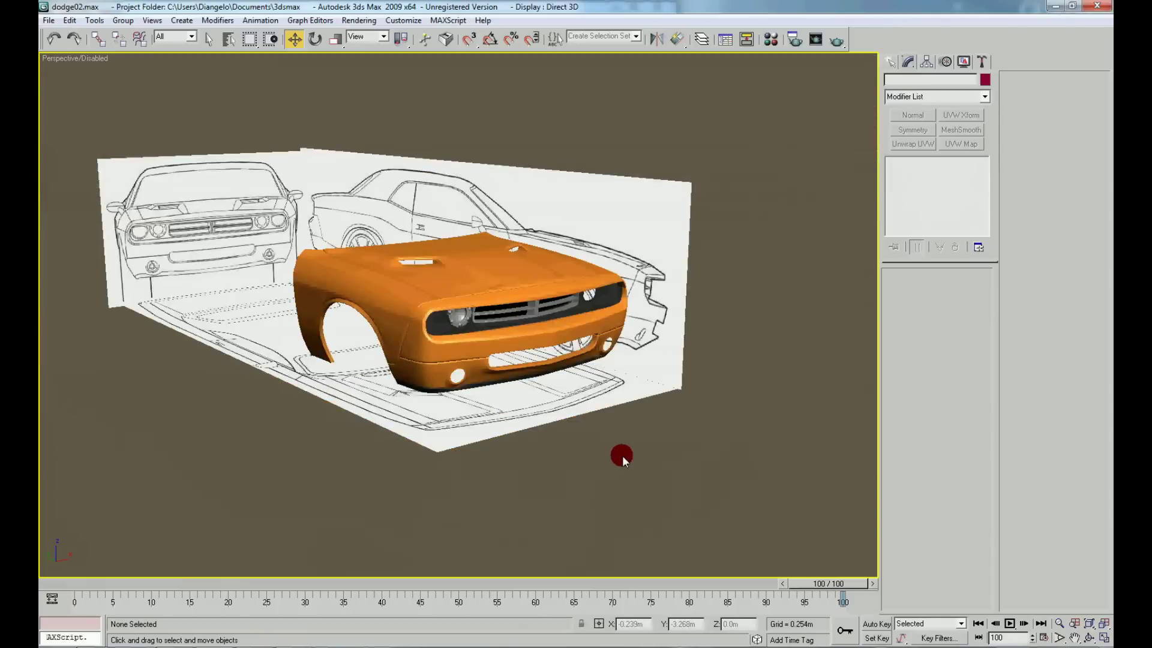
pyautogui.scroll(3, 603, 448)
pyautogui.scroll(2, 558, 453)
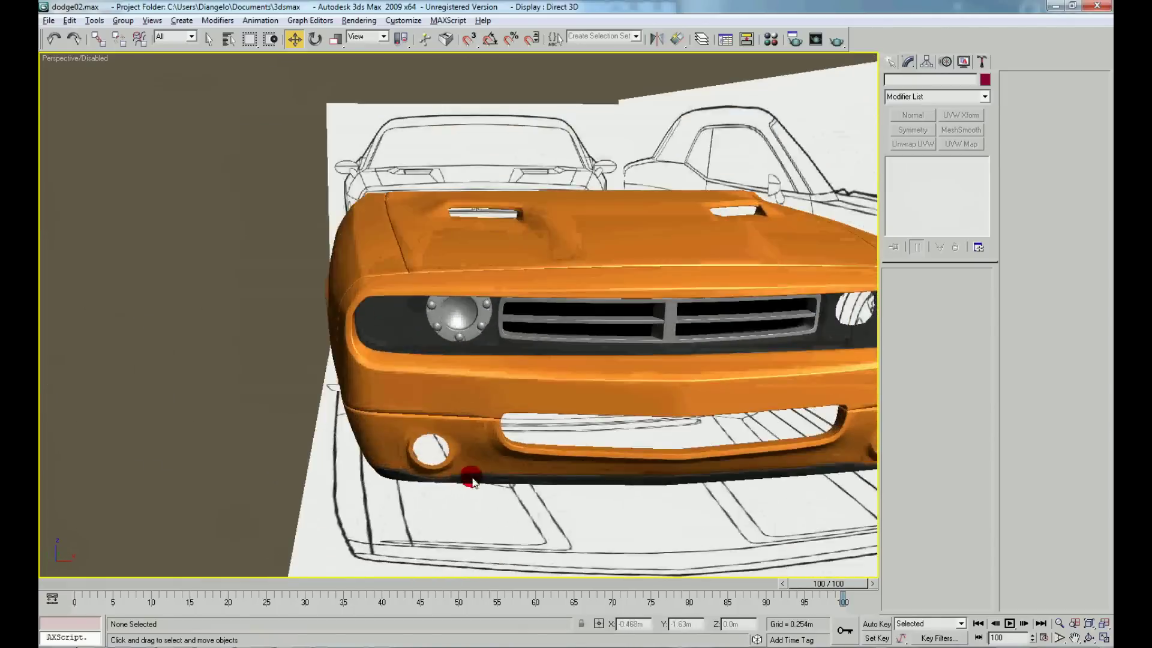
pyautogui.scroll(2, 470, 476)
pyautogui.scroll(-3, 506, 424)
pyautogui.moveTo(496, 386)
pyautogui.keyDown('alt'); pyautogui.mouseDown(button='middle')
pyautogui.moveTo(442, 424)
pyautogui.moveTo(504, 432)
pyautogui.mouseUp(button='middle'); pyautogui.keyUp('alt')
pyautogui.scroll(-3, 442, 424)
pyautogui.scroll(3, 504, 432)
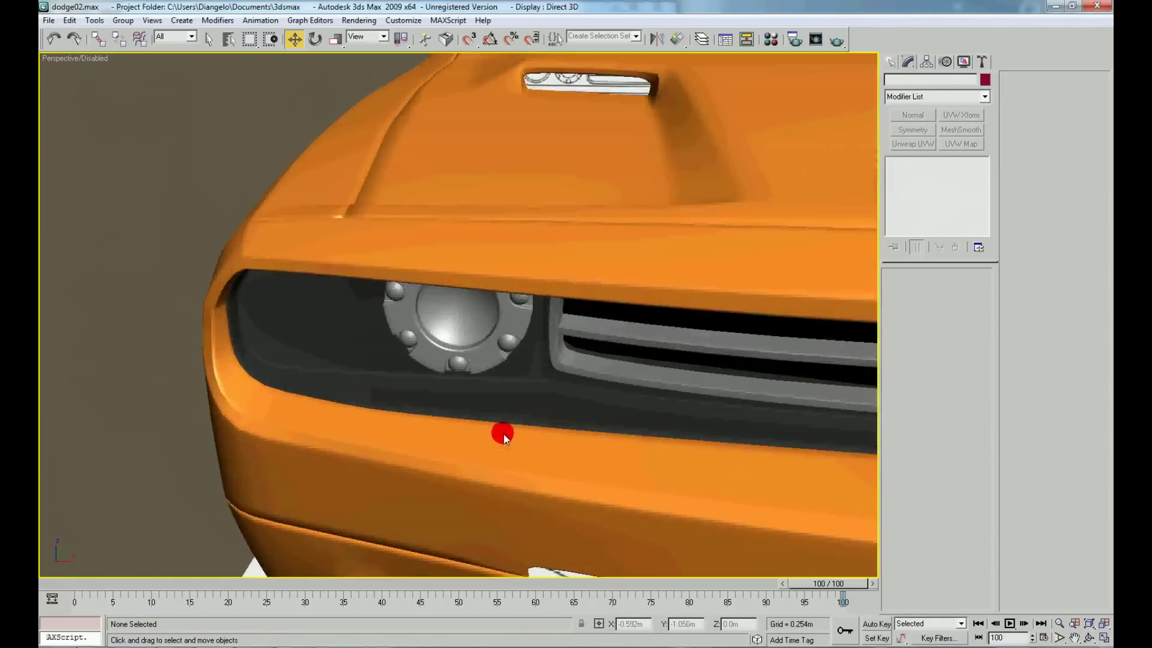
pyautogui.scroll(2, 511, 374)
pyautogui.keyDown('alt'); pyautogui.moveTo(511, 374); pyautogui.dragTo(239, 645, button='middle'); pyautogui.keyUp('alt')
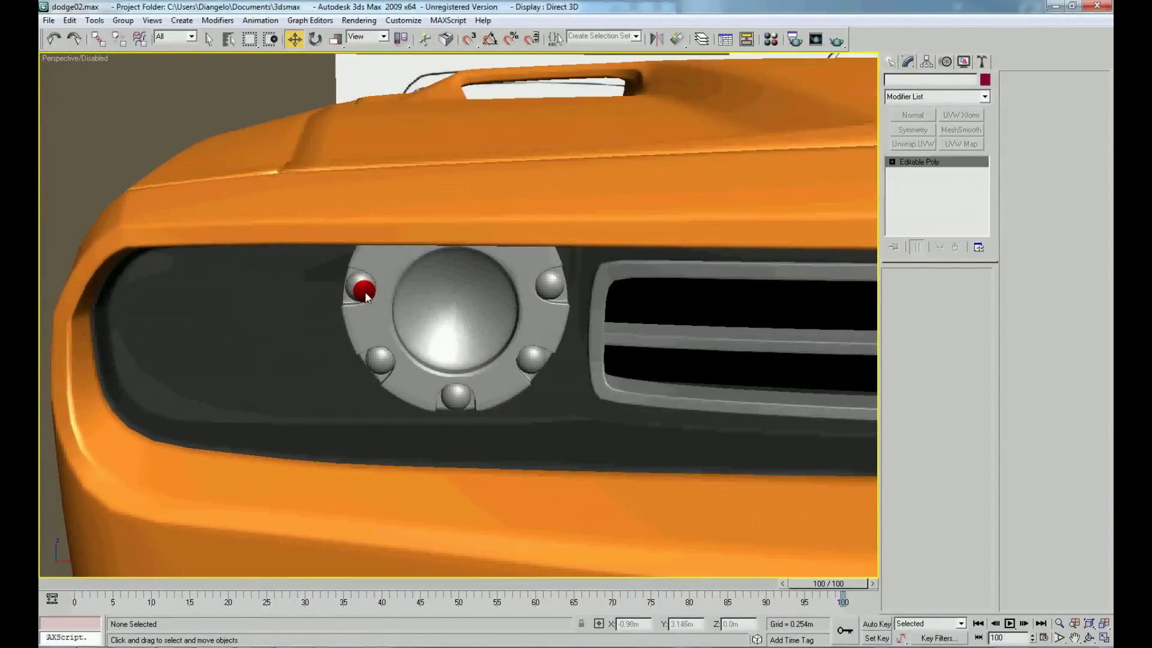
# Shift-copy a bolt sphere toward the ring centre as a new sphere.
pyautogui.click(365, 287)
pyautogui.moveTo(420, 282); pyautogui.dragTo(525, 312)
pyautogui.click(575, 381)
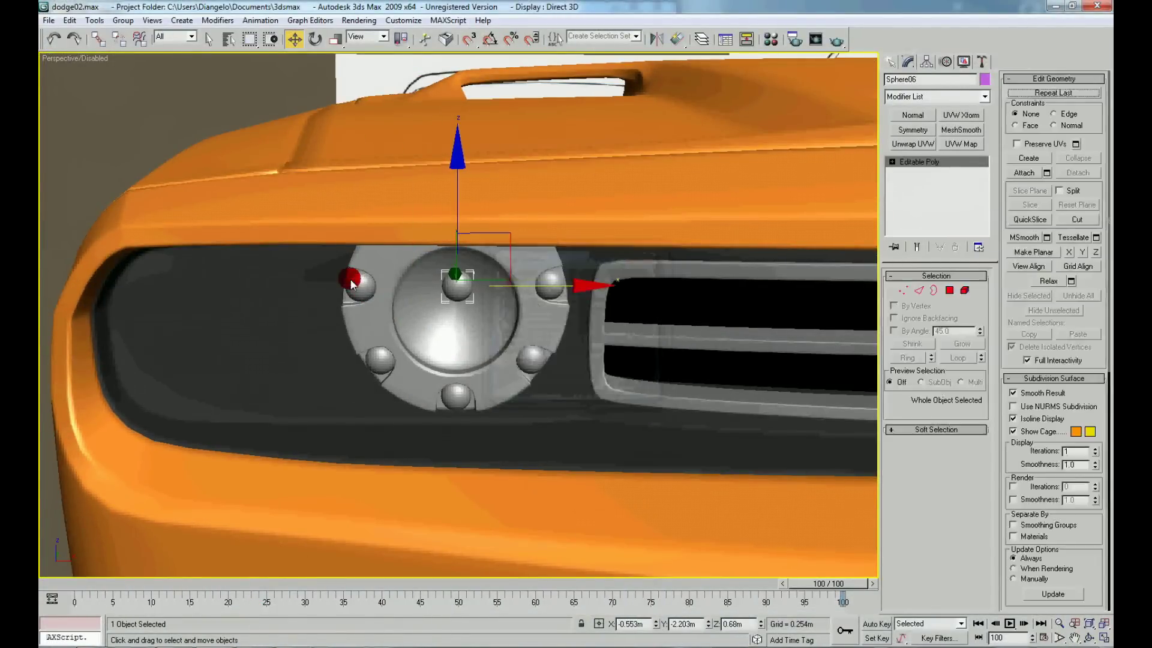
# Select the five bolts and the surrounding ring and isolate them.
pyautogui.keyDown('ctrl'); pyautogui.click(363, 288); pyautogui.keyUp('ctrl')
pyautogui.keyDown('ctrl'); pyautogui.click(384, 365); pyautogui.keyUp('ctrl')
pyautogui.keyDown('ctrl'); pyautogui.click(458, 398); pyautogui.keyUp('ctrl')
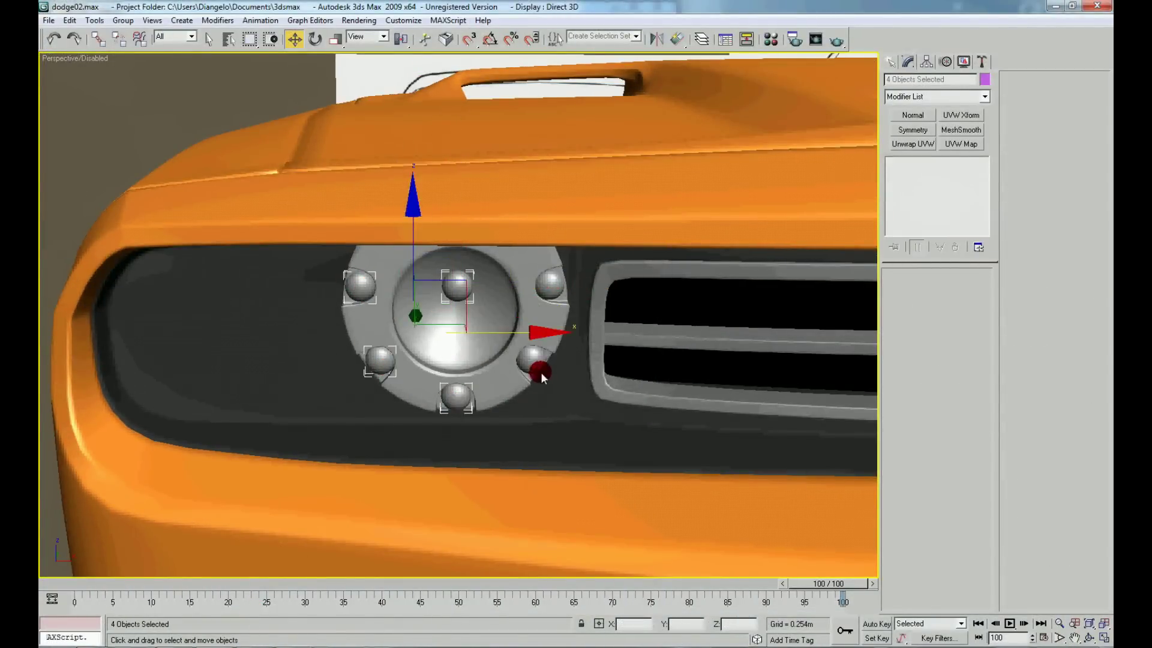
pyautogui.keyDown('ctrl'); pyautogui.click(536, 362); pyautogui.keyUp('ctrl')
pyautogui.keyDown('ctrl'); pyautogui.click(549, 284); pyautogui.keyUp('ctrl')
pyautogui.keyDown('ctrl'); pyautogui.click(530, 318); pyautogui.keyUp('ctrl')
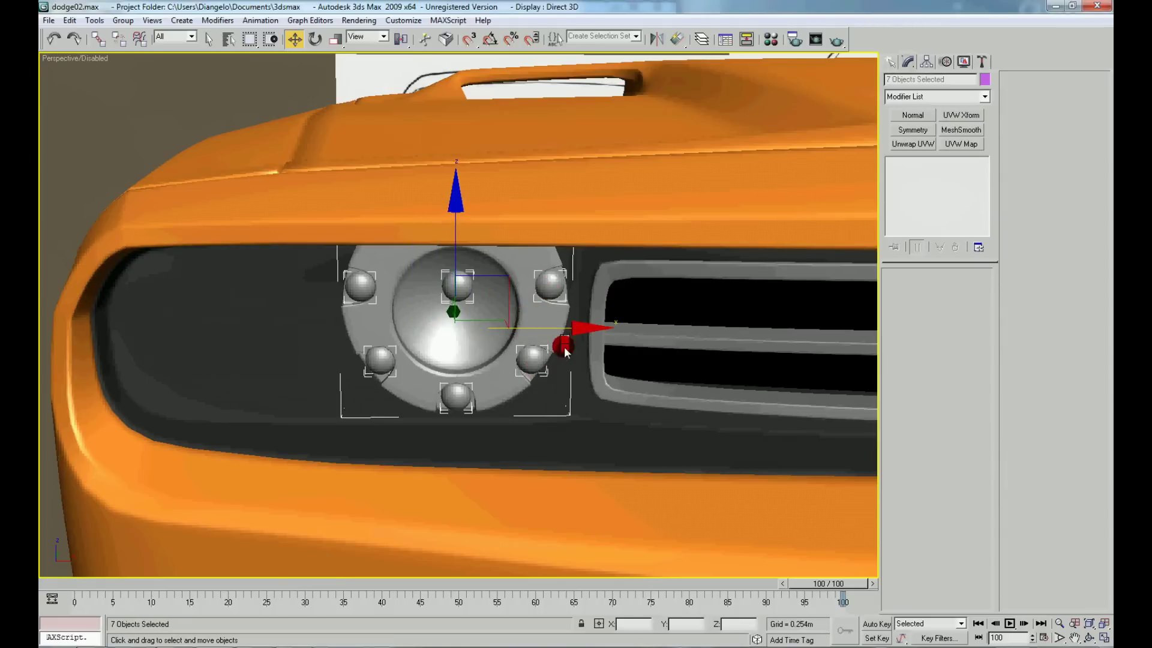
pyautogui.rightClick(565, 351)
pyautogui.click(596, 298)
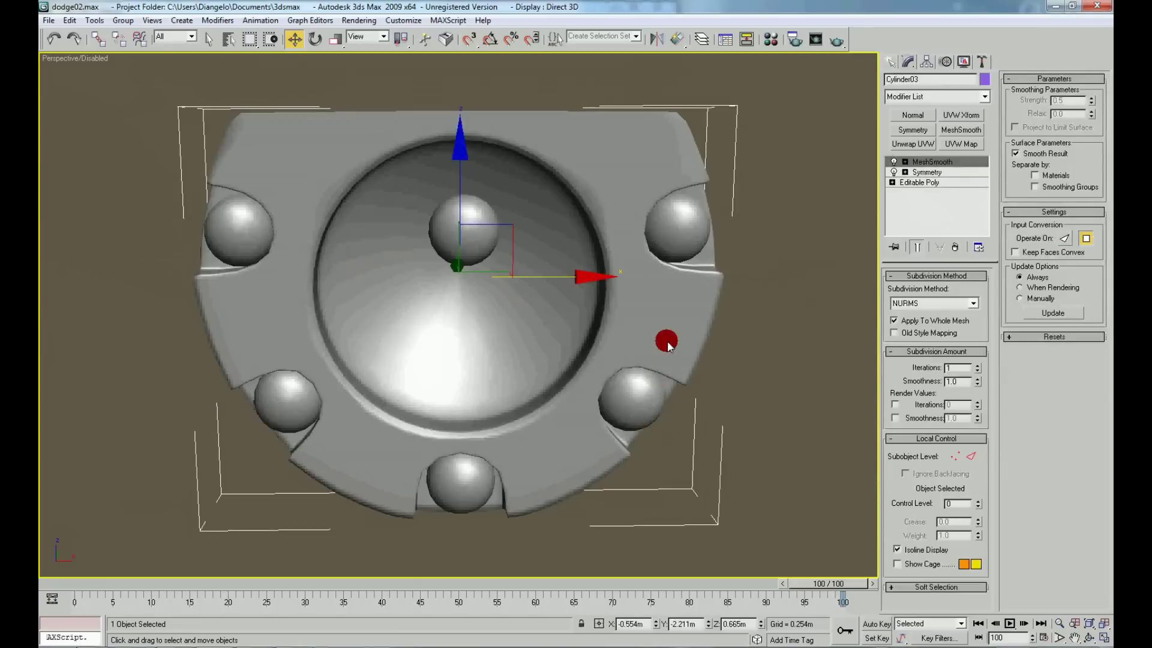
# Remove the ring's MeshSmooth and convert it to Editable Poly.
pyautogui.click(959, 248)
pyautogui.rightClick(579, 278)
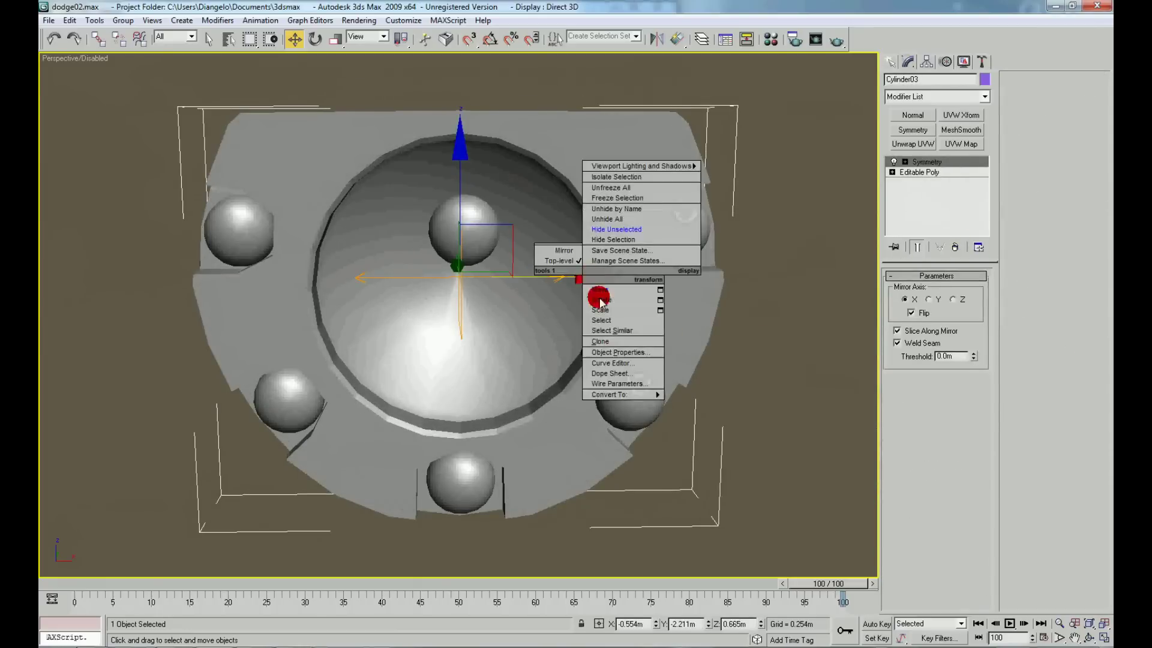
pyautogui.click(707, 406)
# Move Sphere06 up in Front view to sit centred in the dish.
pyautogui.click(450, 226)
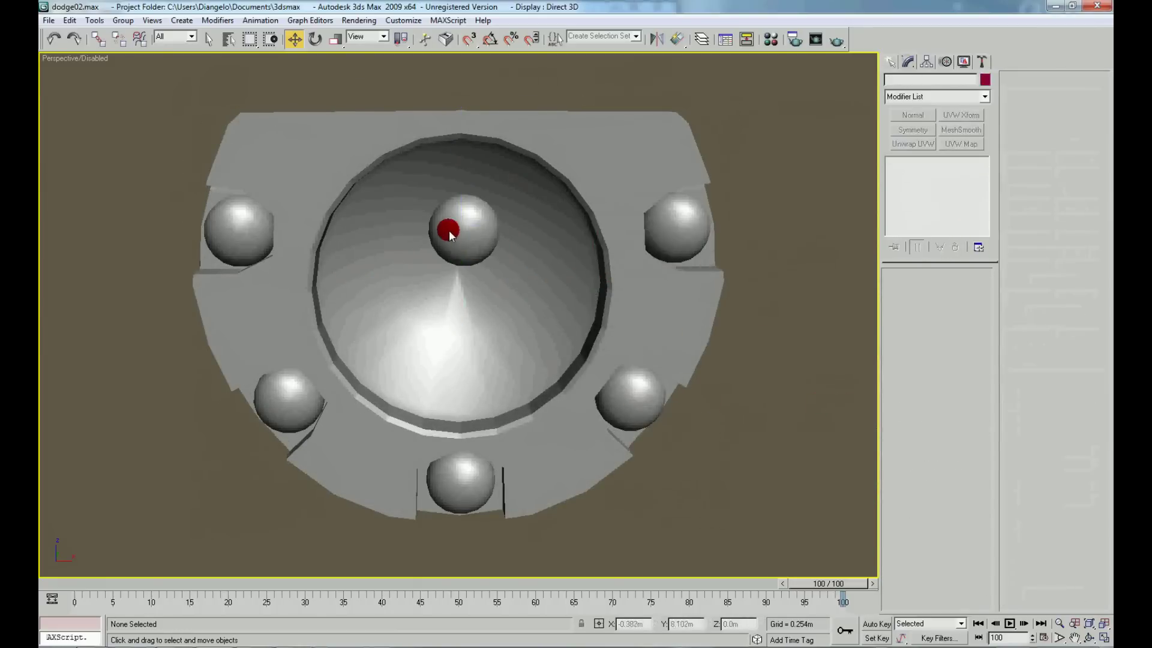
pyautogui.keyDown('alt'); pyautogui.moveTo(538, 287); pyautogui.dragTo(450, 282, button='middle'); pyautogui.keyUp('alt')
pyautogui.keyDown('alt'); pyautogui.moveTo(482, 192); pyautogui.dragTo(510, 275, button='middle'); pyautogui.keyUp('alt')
pyautogui.press('z')
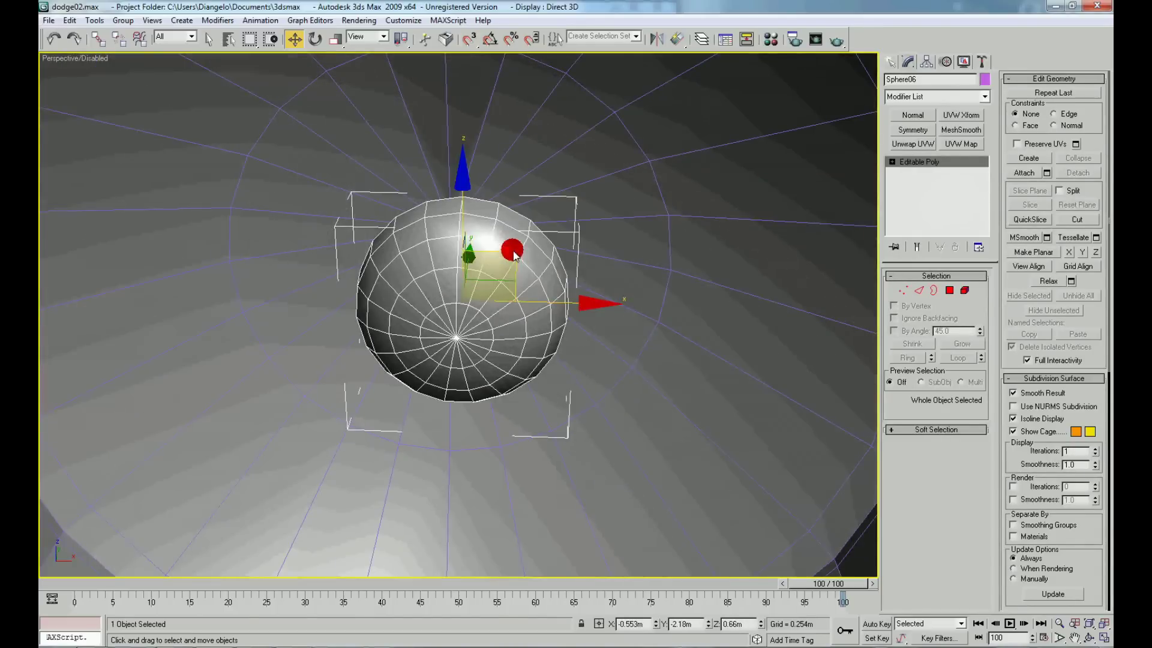
pyautogui.press('f')
pyautogui.moveTo(556, 273); pyautogui.dragTo(556, 263)
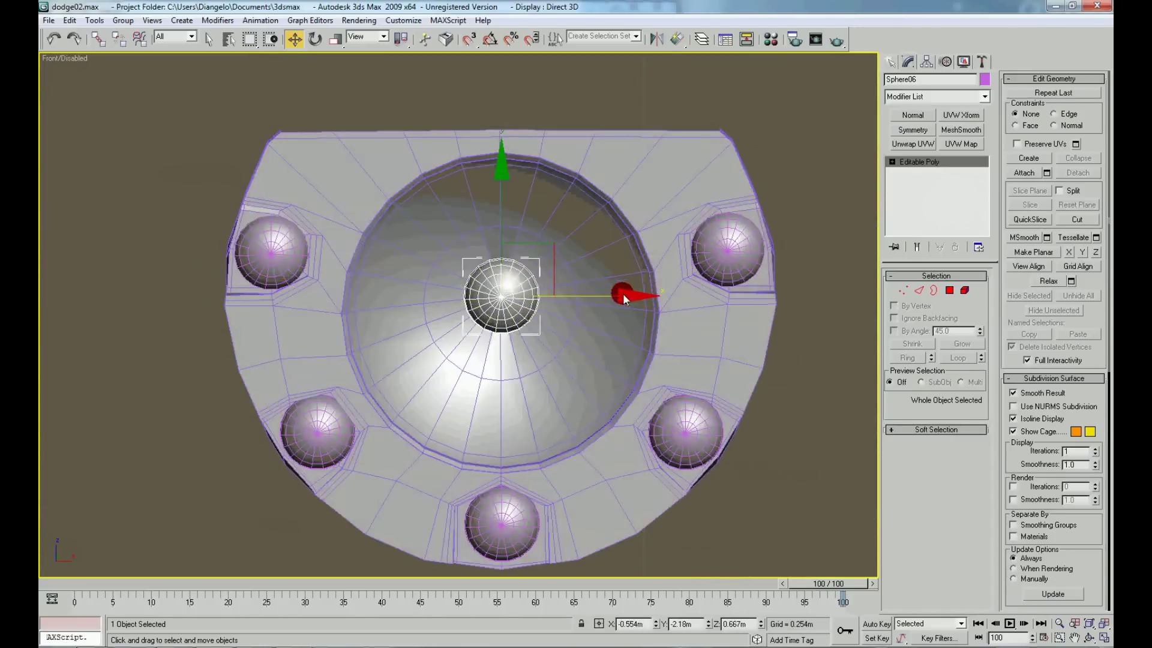
pyautogui.press('p')
pyautogui.press('z')
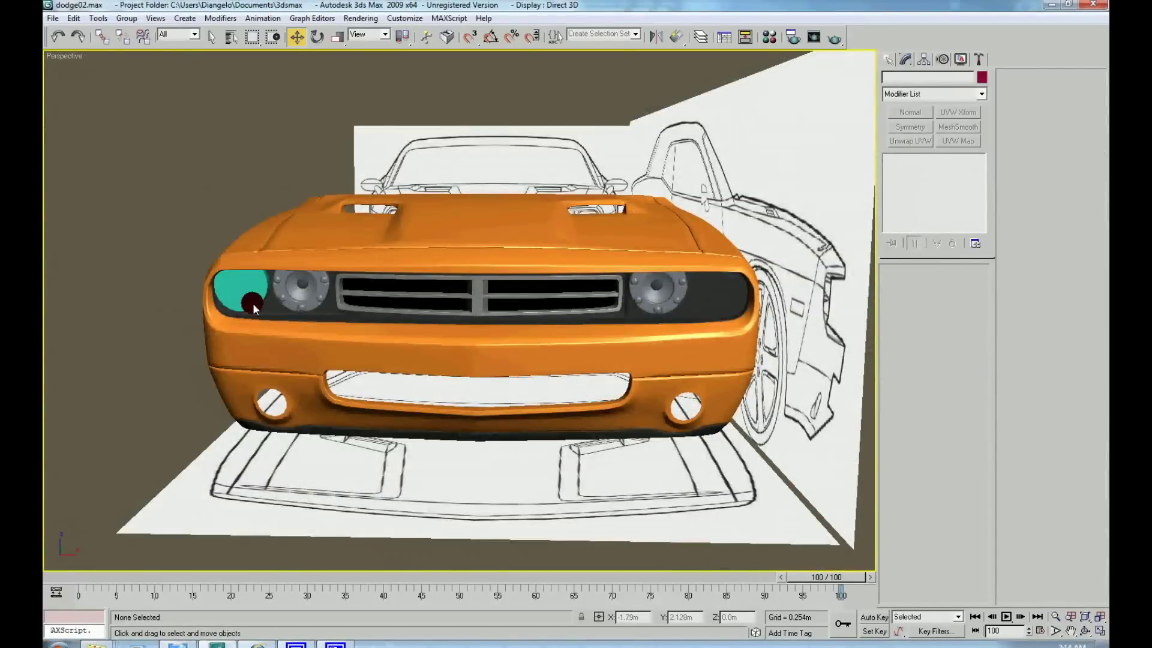
# Isolate the cyan headlight disc Cylinder04 with Hide Unselected.
pyautogui.click(253, 302)
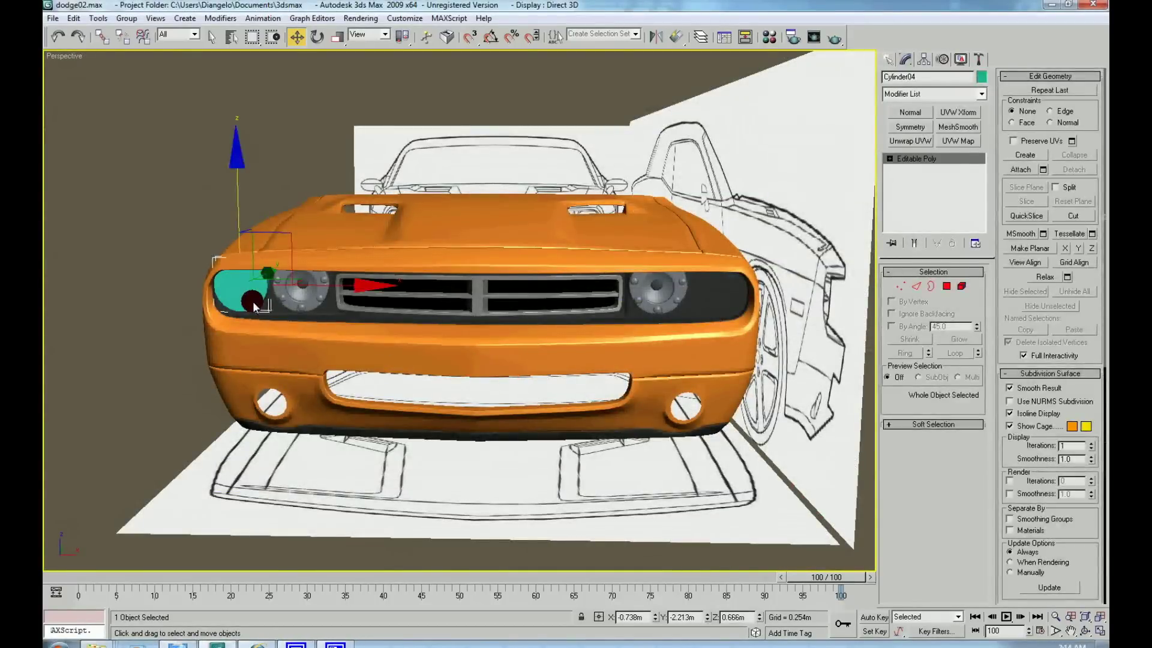
pyautogui.press('z')
pyautogui.scroll(-4, 368, 348)
pyautogui.rightClick(603, 345)
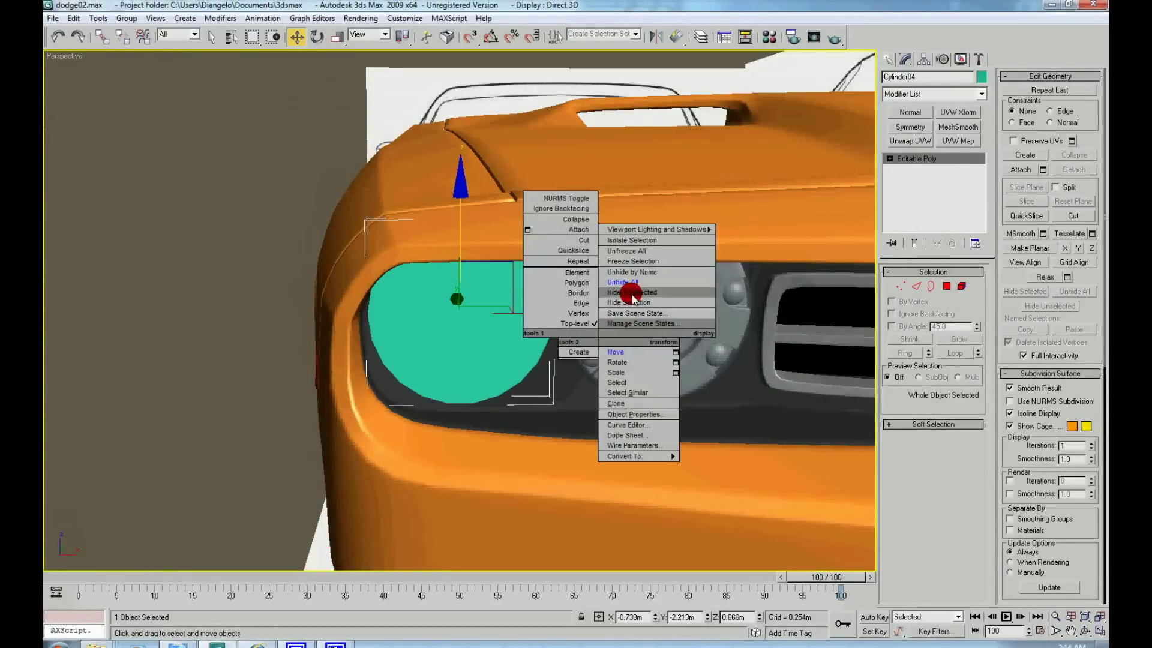
pyautogui.click(633, 289)
pyautogui.hotkey('alt', 'Tab')
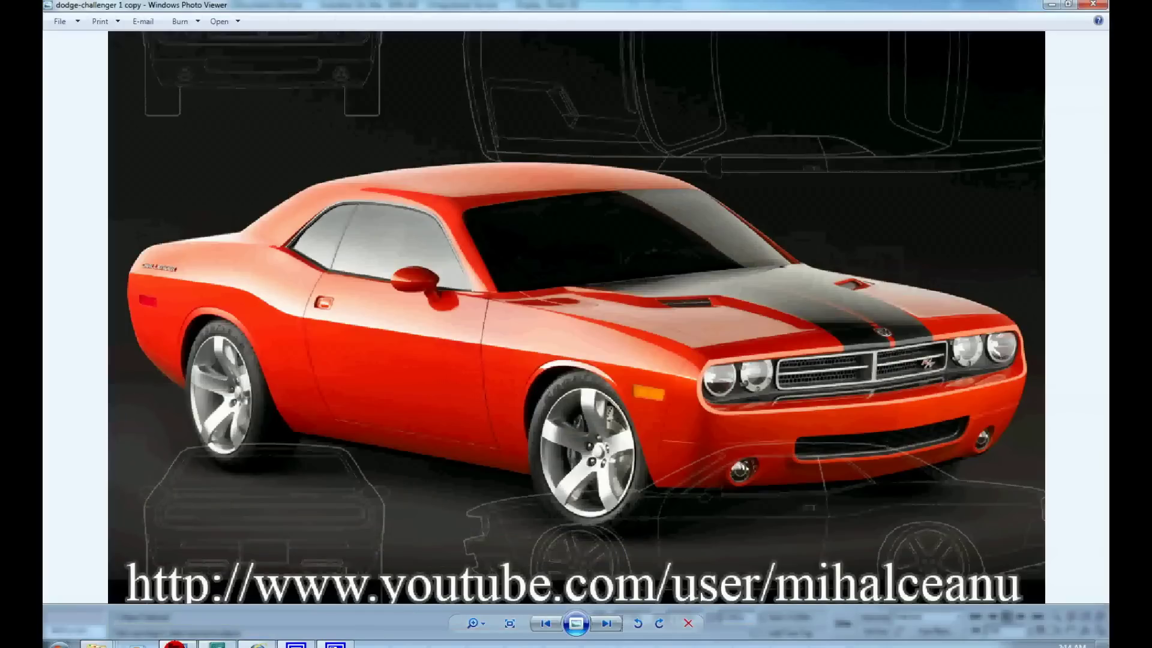
pyautogui.hotkey('alt', 'Tab')
# Chamfer the edge loop around the disc's front face.
pyautogui.moveTo(370, 443)
pyautogui.keyDown('alt'); pyautogui.mouseDown(button='middle')
pyautogui.moveTo(481, 411)
pyautogui.moveTo(458, 391)
pyautogui.moveTo(478, 332)
pyautogui.mouseUp(button='middle'); pyautogui.keyUp('alt')
pyautogui.rightClick(479, 332)
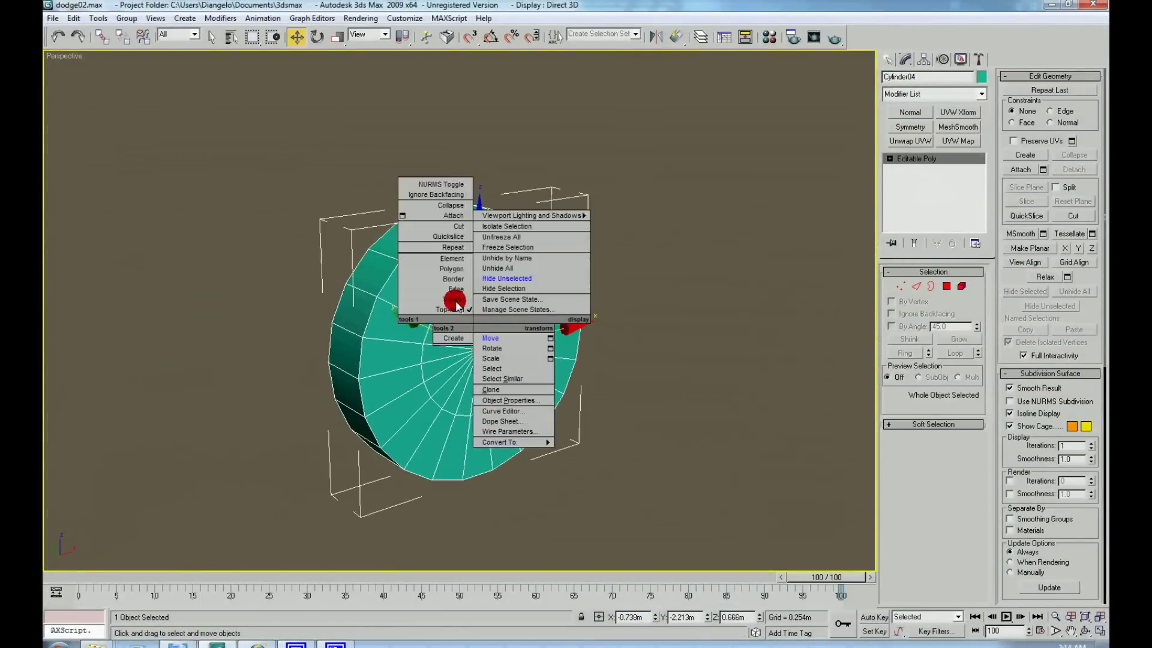
pyautogui.click(414, 275)
pyautogui.click(410, 255)
pyautogui.click(954, 353)
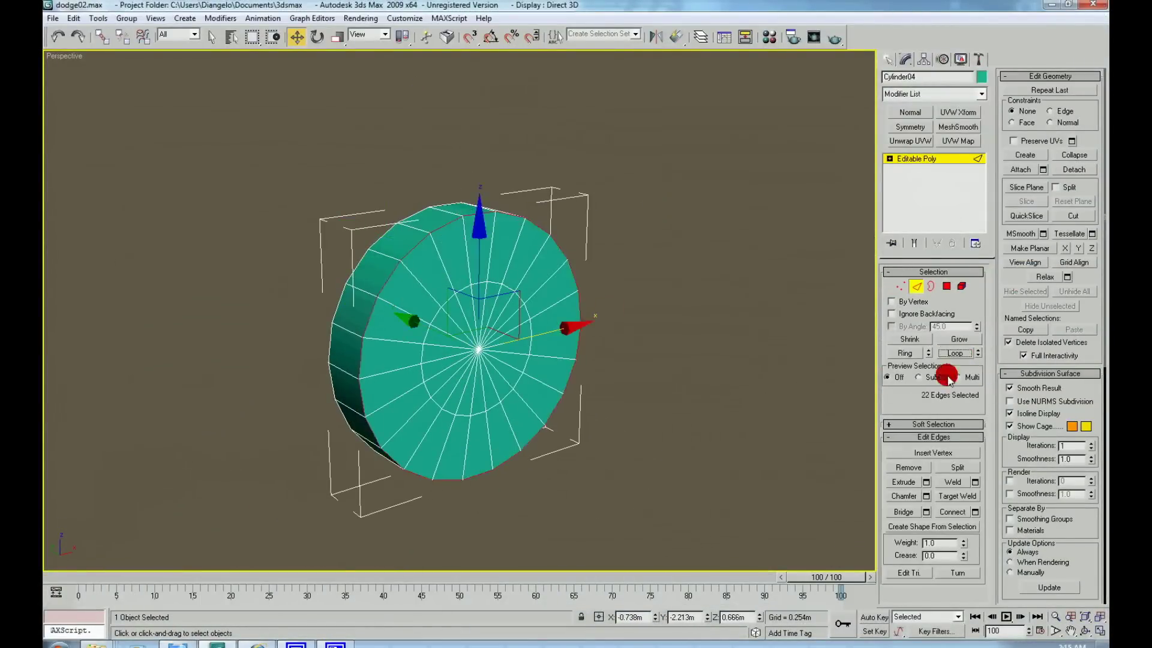
pyautogui.click(927, 496)
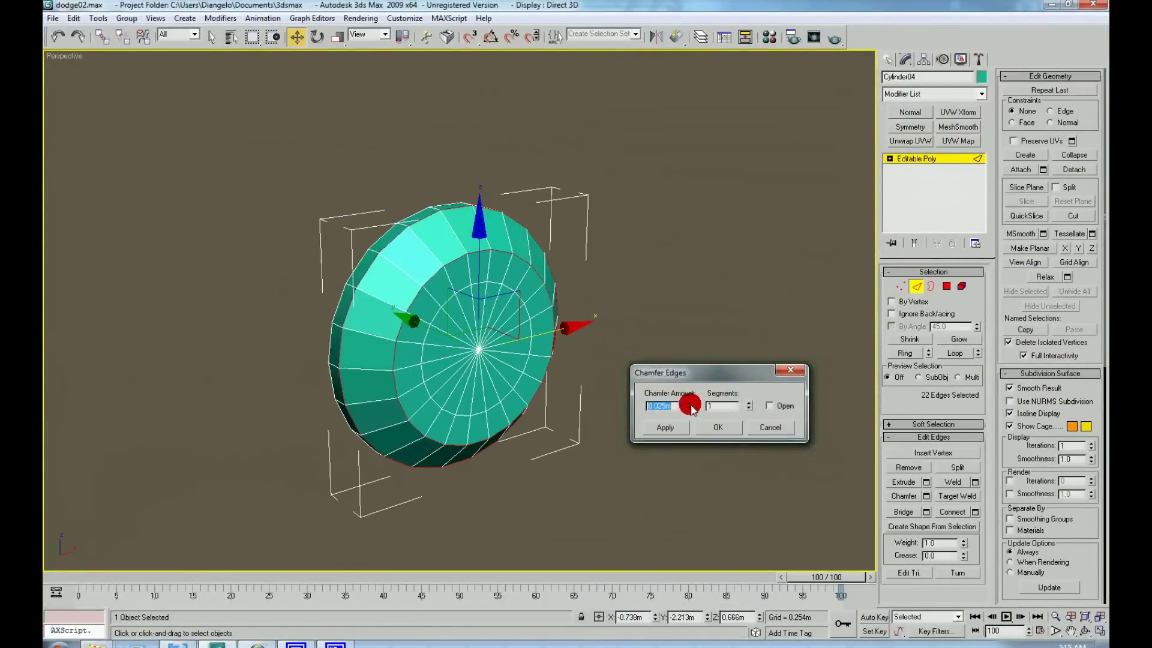
pyautogui.moveTo(691, 408); pyautogui.dragTo(686, 455)
pyautogui.click(715, 427)
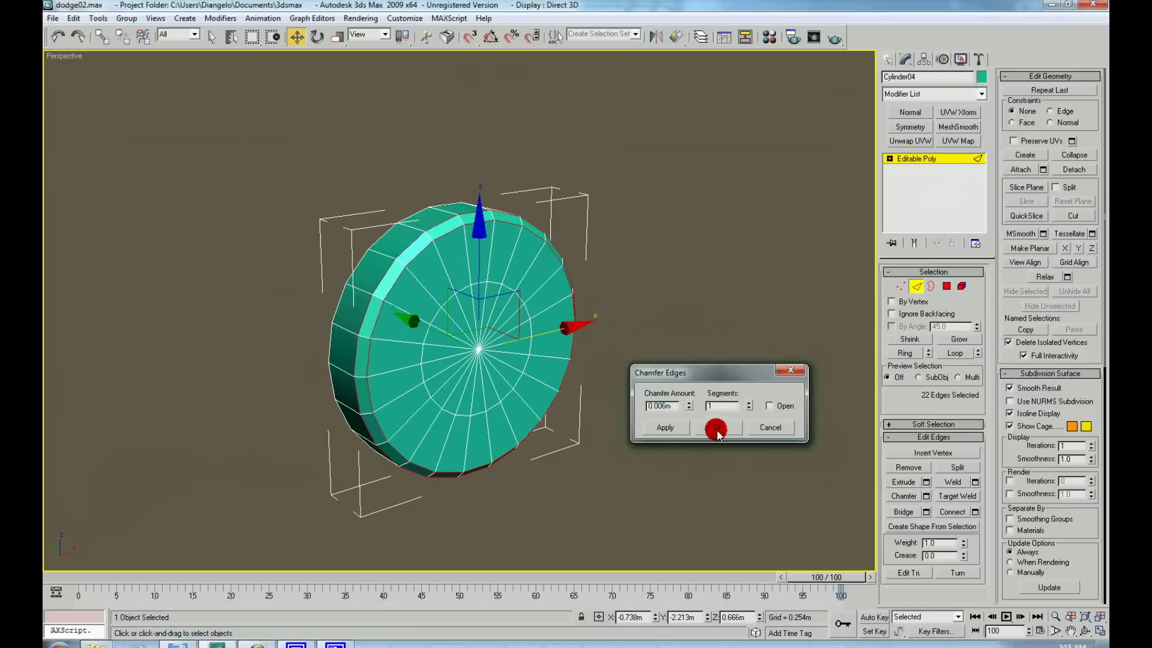
# Scale the inner vertex ring outward toward the rim, then extrude the face polygons.
pyautogui.rightClick(513, 351)
pyautogui.click(501, 331)
pyautogui.click(479, 349)
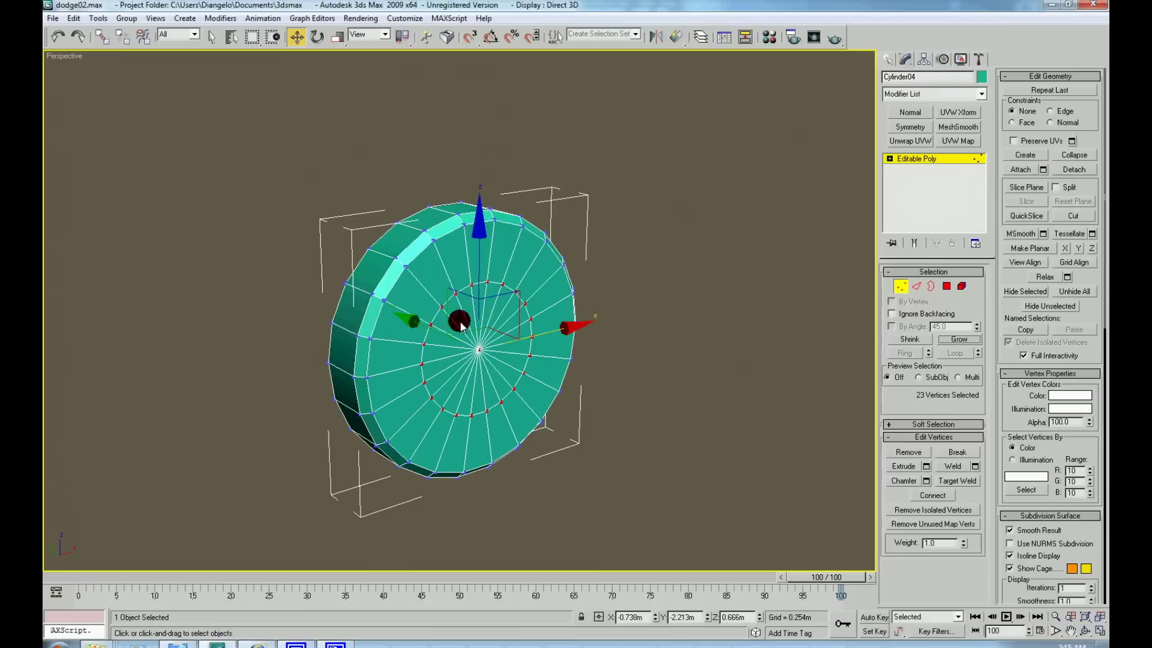
pyautogui.press('r')
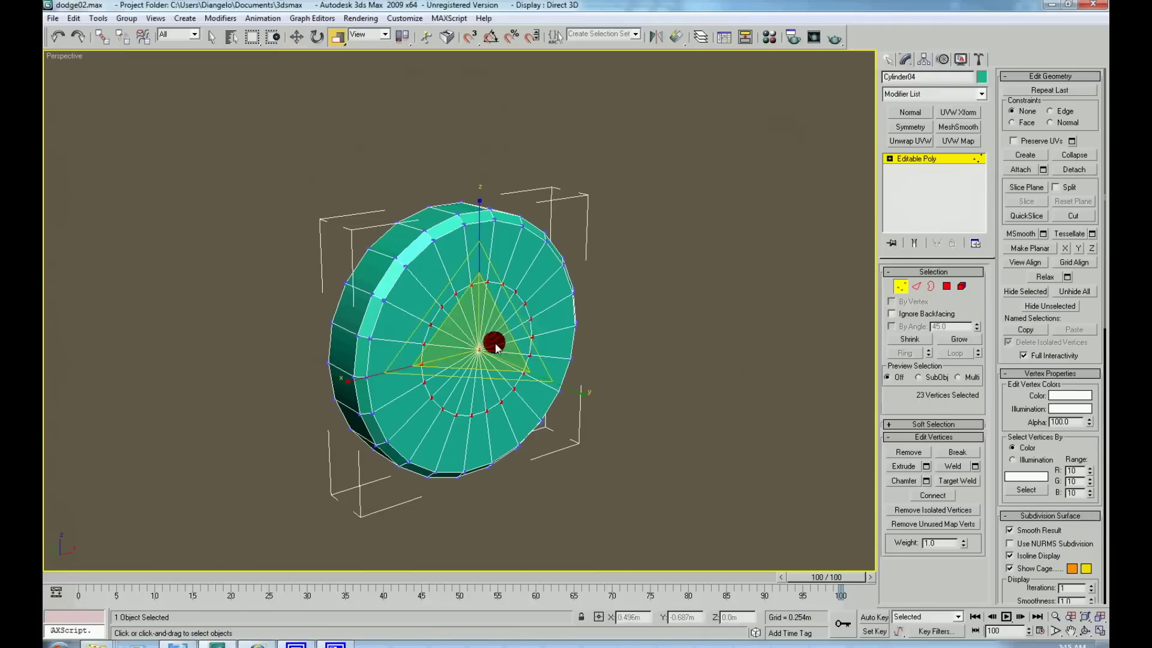
pyautogui.moveTo(480, 338); pyautogui.dragTo(487, 301)
pyautogui.click(498, 353)
pyautogui.click(475, 348)
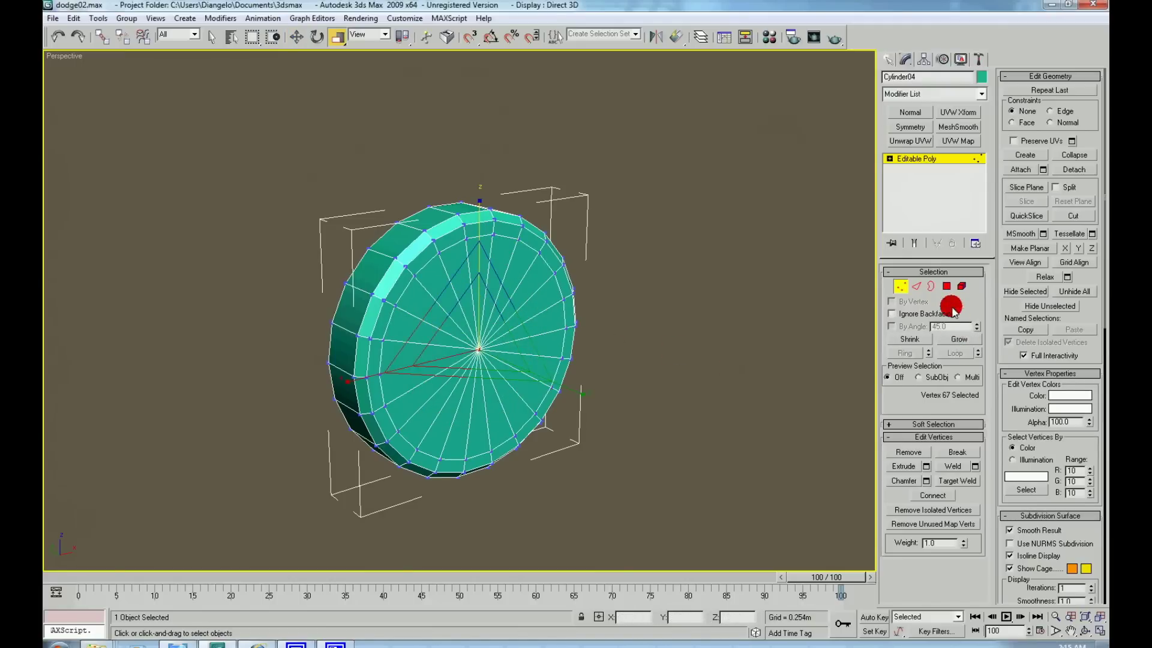
pyautogui.keyDown('ctrl'); pyautogui.click(946, 286); pyautogui.keyUp('ctrl')
pyautogui.click(926, 466)
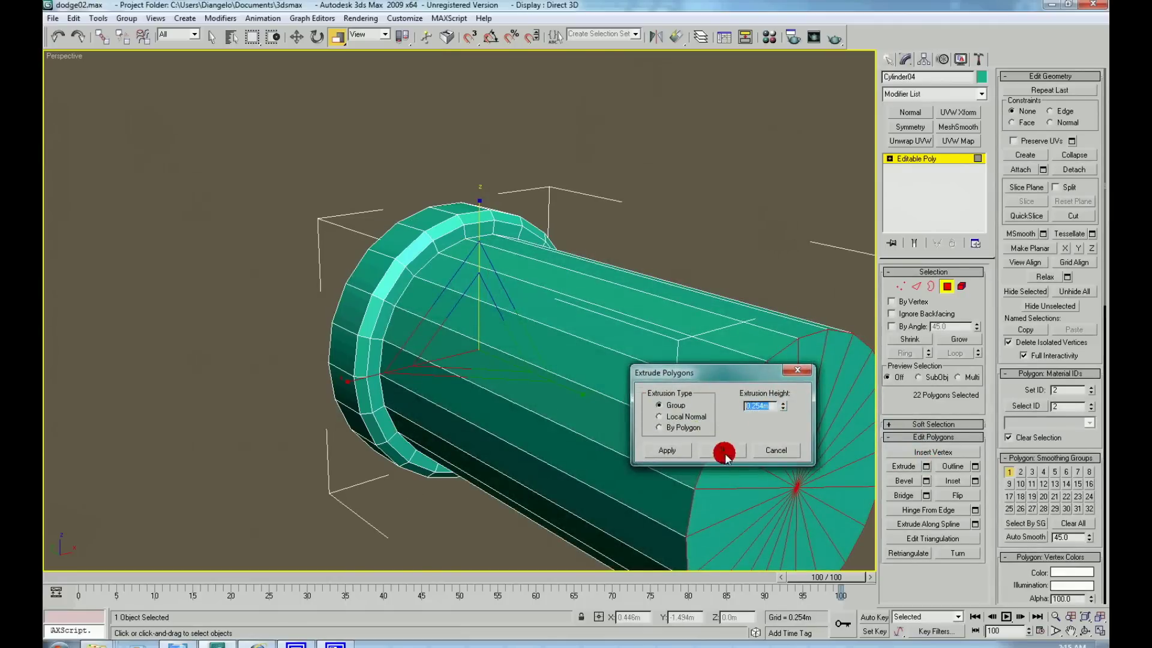
# Cancel the long extrusion and push the inner polygons back into the disc.
pyautogui.click(725, 465)
pyautogui.moveTo(476, 334)
pyautogui.mouseDown()
pyautogui.moveTo(476, 372)
pyautogui.moveTo(519, 350)
pyautogui.mouseUp()
pyautogui.rightClick(525, 358)
pyautogui.click(538, 367)
pyautogui.moveTo(427, 341); pyautogui.dragTo(410, 326)
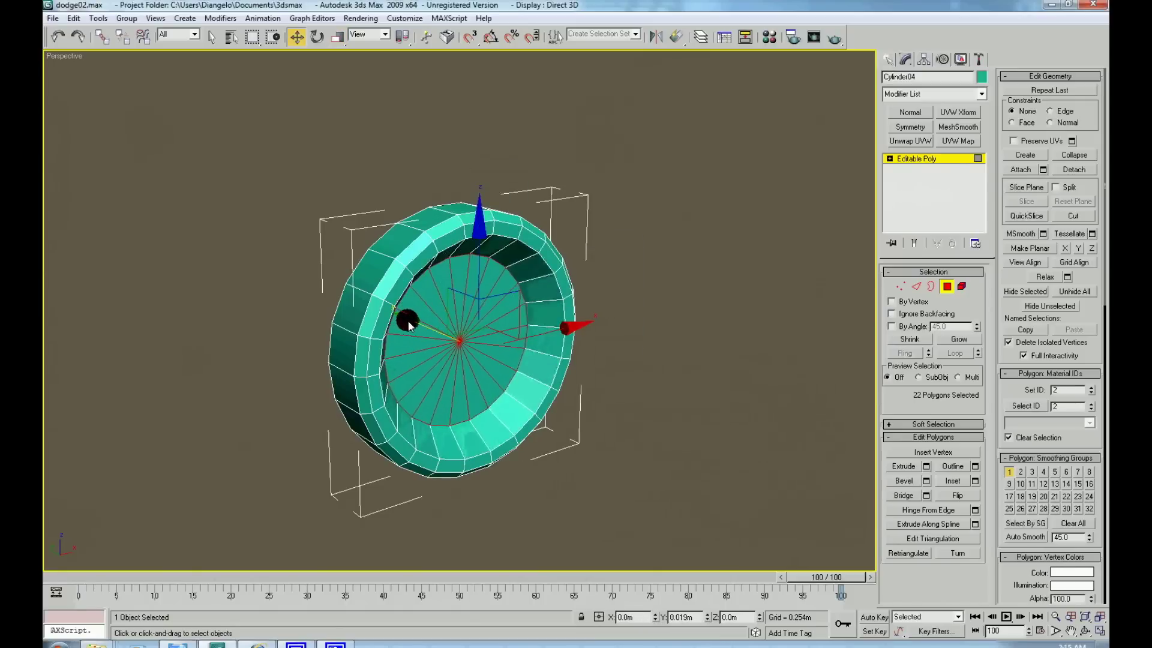
# Bevel the 22 inner polygons inward into a funnel-shaped recess.
pyautogui.click(888, 480)
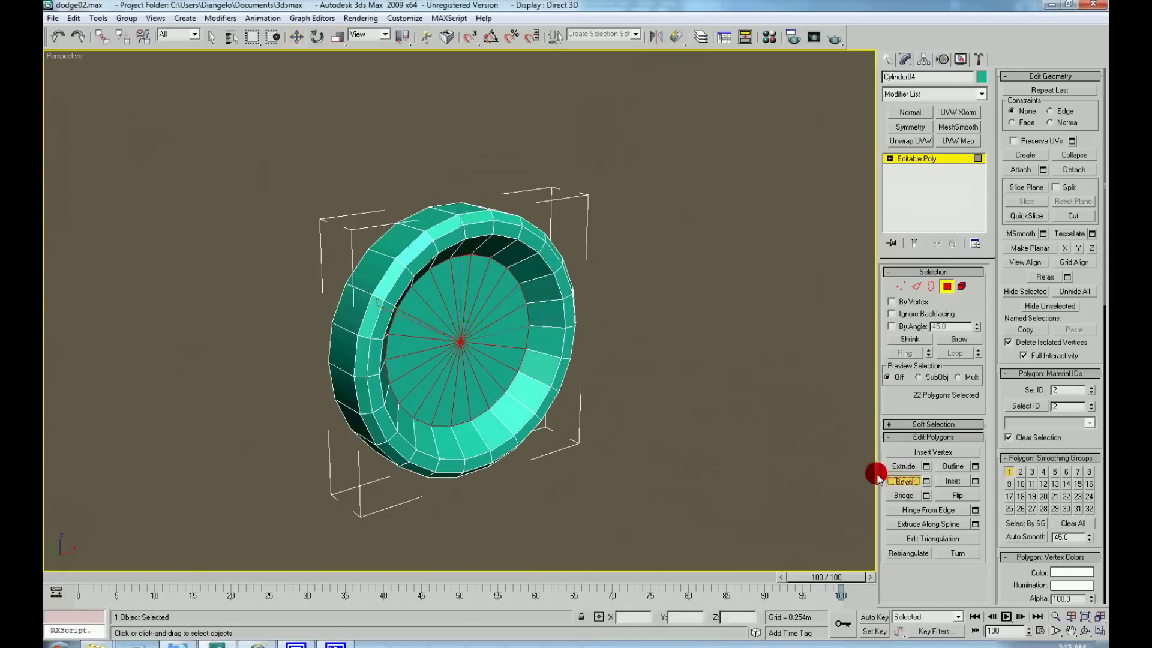
pyautogui.moveTo(475, 354); pyautogui.dragTo(473, 352)
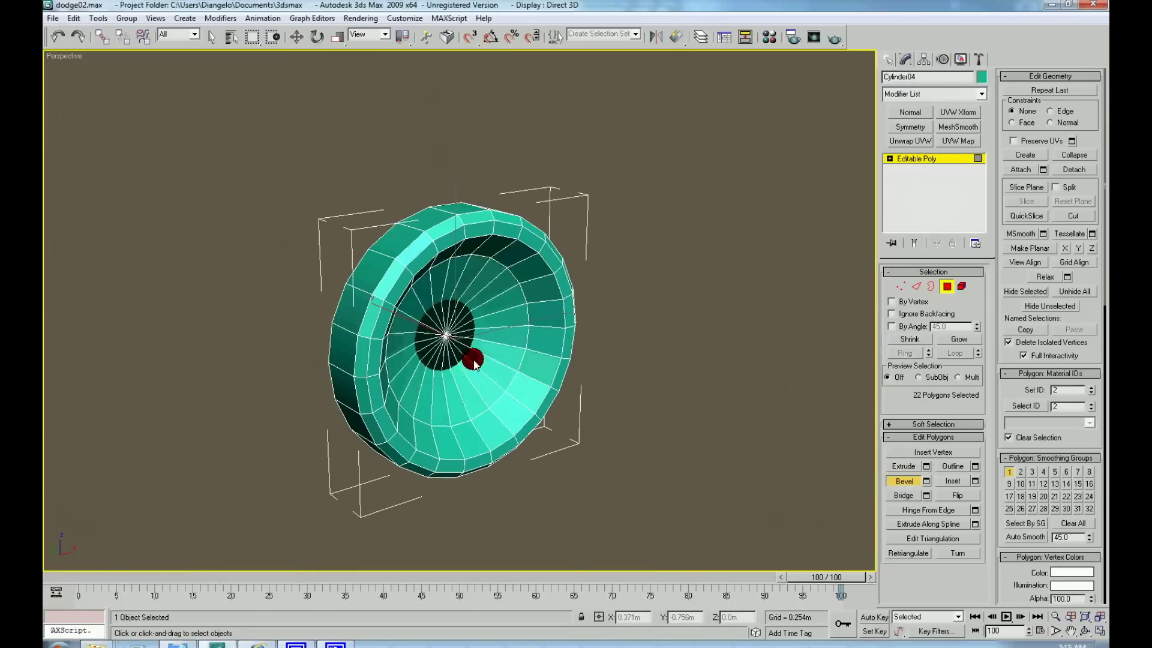
pyautogui.click(488, 372)
pyautogui.keyDown('alt'); pyautogui.moveTo(489, 372); pyautogui.dragTo(502, 357, button='middle'); pyautogui.keyUp('alt')
pyautogui.press('w')
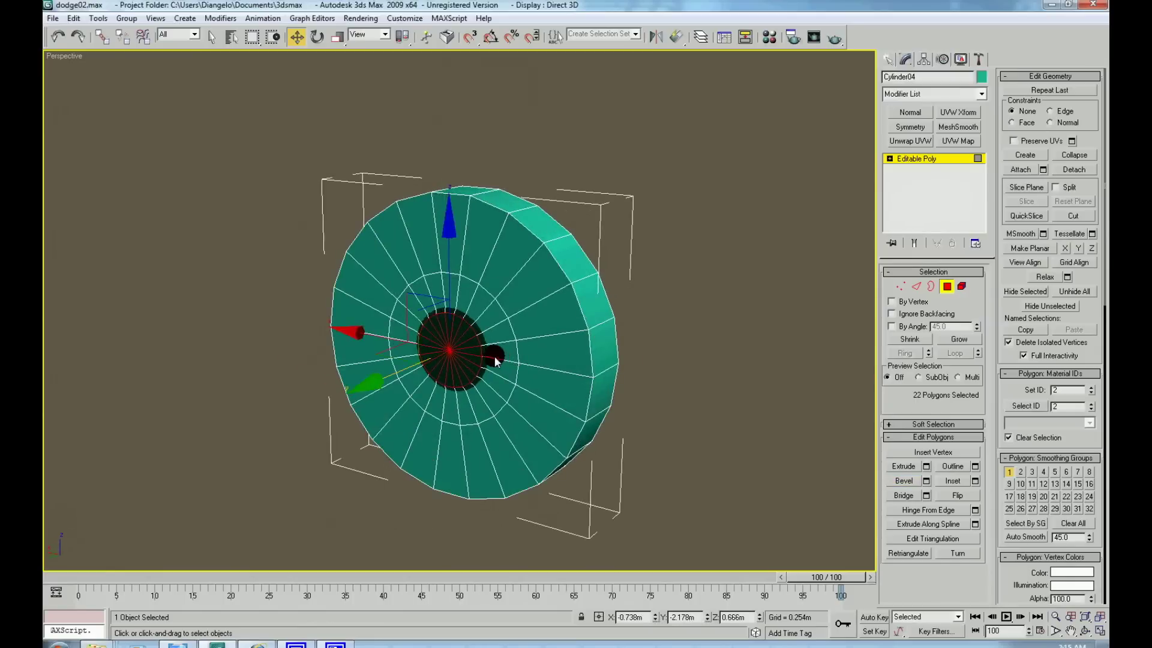
pyautogui.rightClick(495, 356)
pyautogui.click(471, 328)
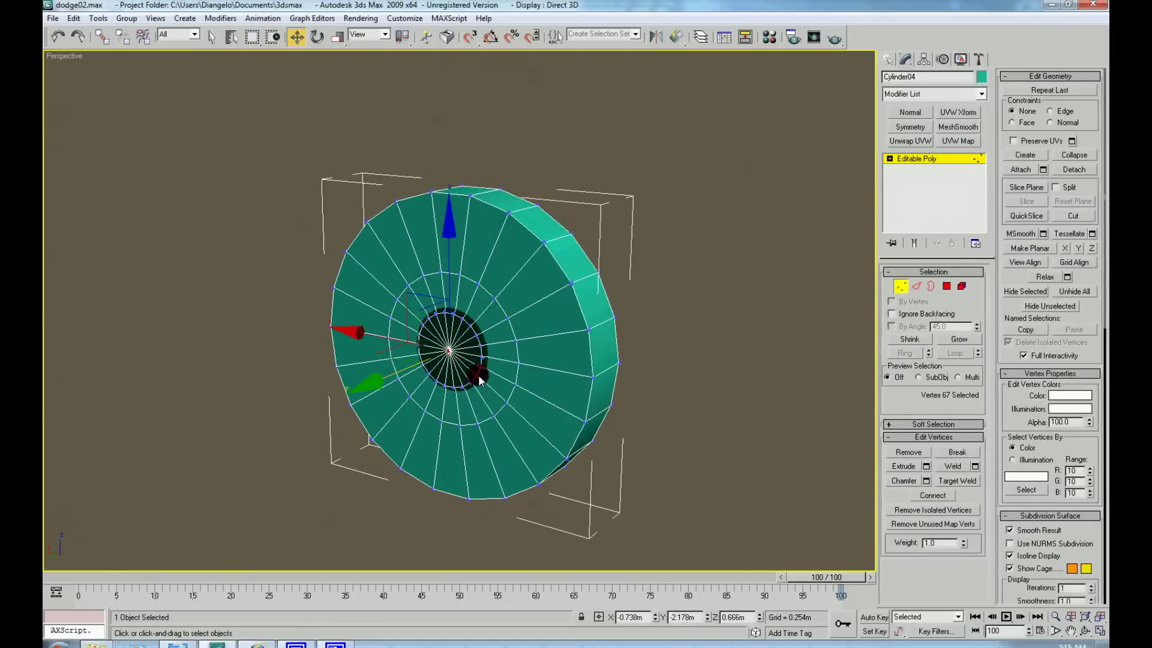
pyautogui.keyDown('alt'); pyautogui.moveTo(478, 378); pyautogui.dragTo(488, 372, button='middle'); pyautogui.keyUp('alt')
# Enter edge mode on the headlight cylinder and orbit to an angled view of the disc.
pyautogui.rightClick(616, 335)
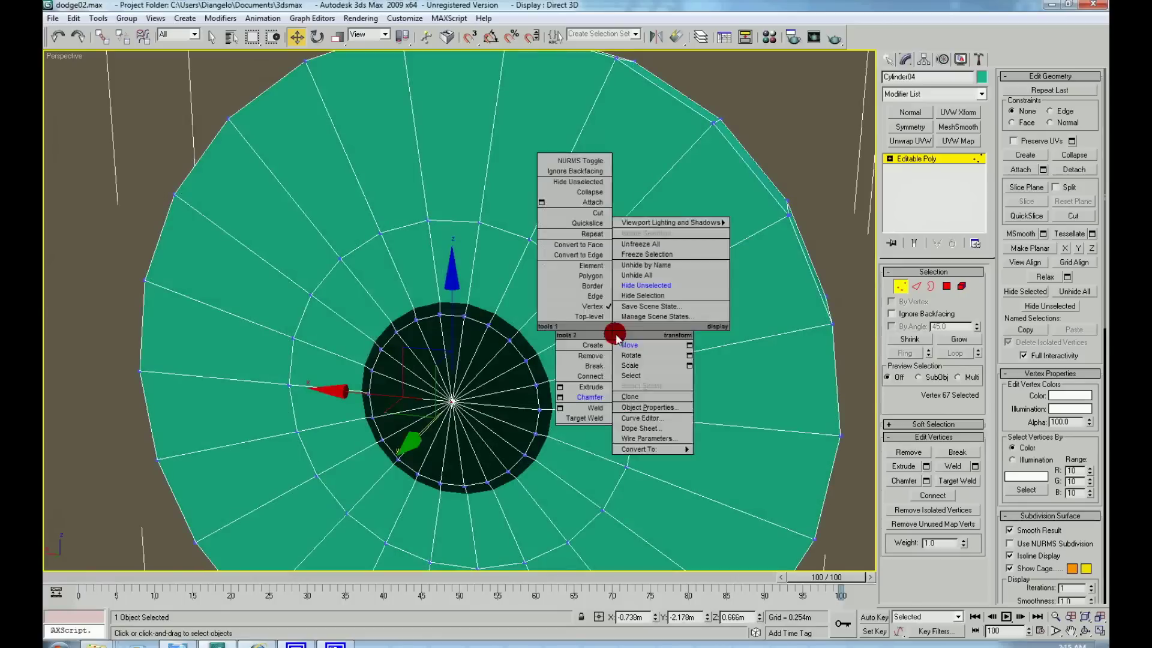
pyautogui.click(594, 297)
pyautogui.click(951, 354)
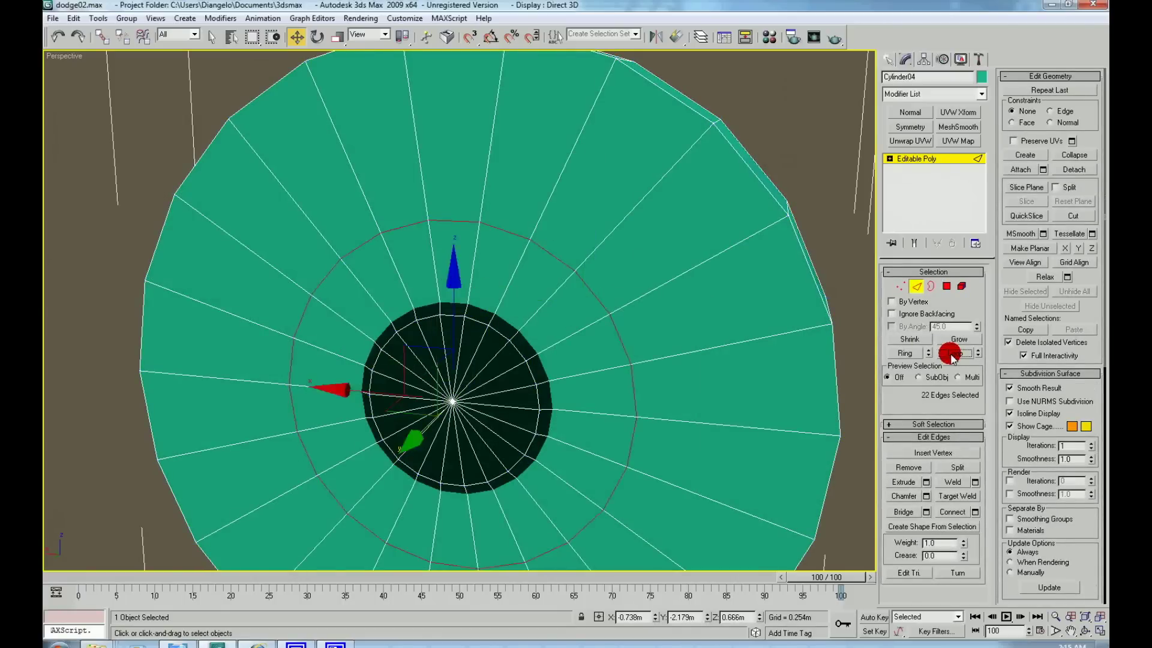
pyautogui.click(690, 379)
pyautogui.scroll(-5, 670, 376)
pyautogui.moveTo(670, 376)
pyautogui.keyDown('alt'); pyautogui.mouseDown(button='middle')
pyautogui.moveTo(481, 378)
pyautogui.moveTo(521, 353)
pyautogui.mouseUp(button='middle'); pyautogui.keyUp('alt')
pyautogui.rightClick(521, 354)
# Connect the disc's outer rim edge ring with 2 segments and pinch 57.
pyautogui.rightClick(385, 303)
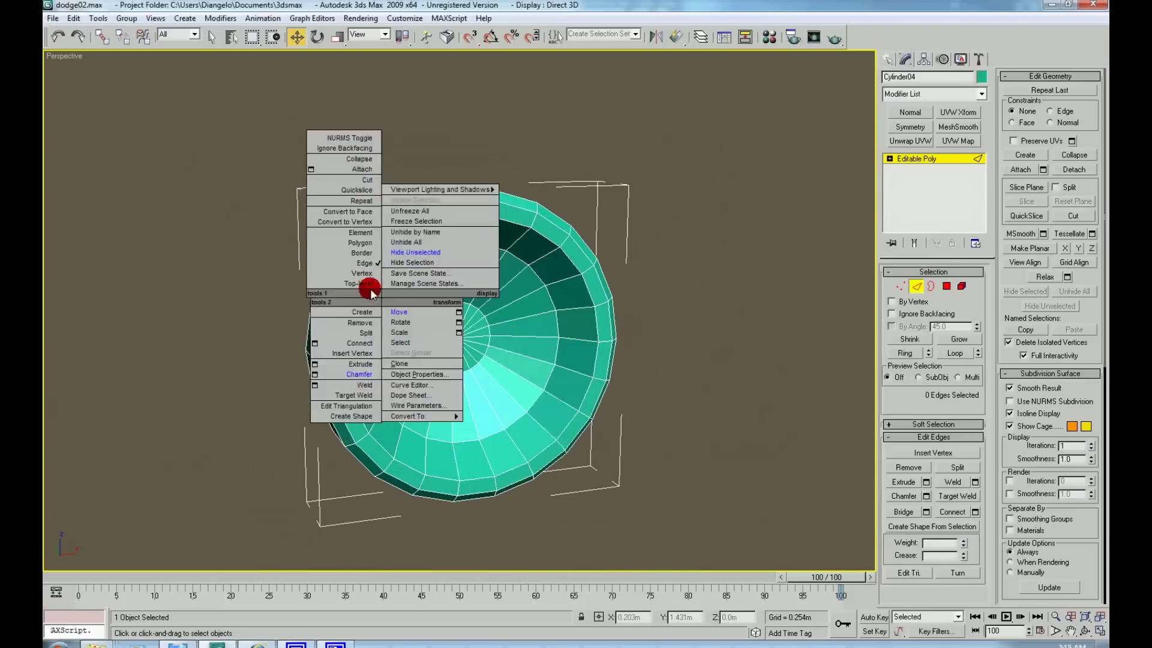
pyautogui.click(356, 261)
pyautogui.click(357, 282)
pyautogui.click(905, 354)
pyautogui.click(975, 512)
pyautogui.click(714, 402)
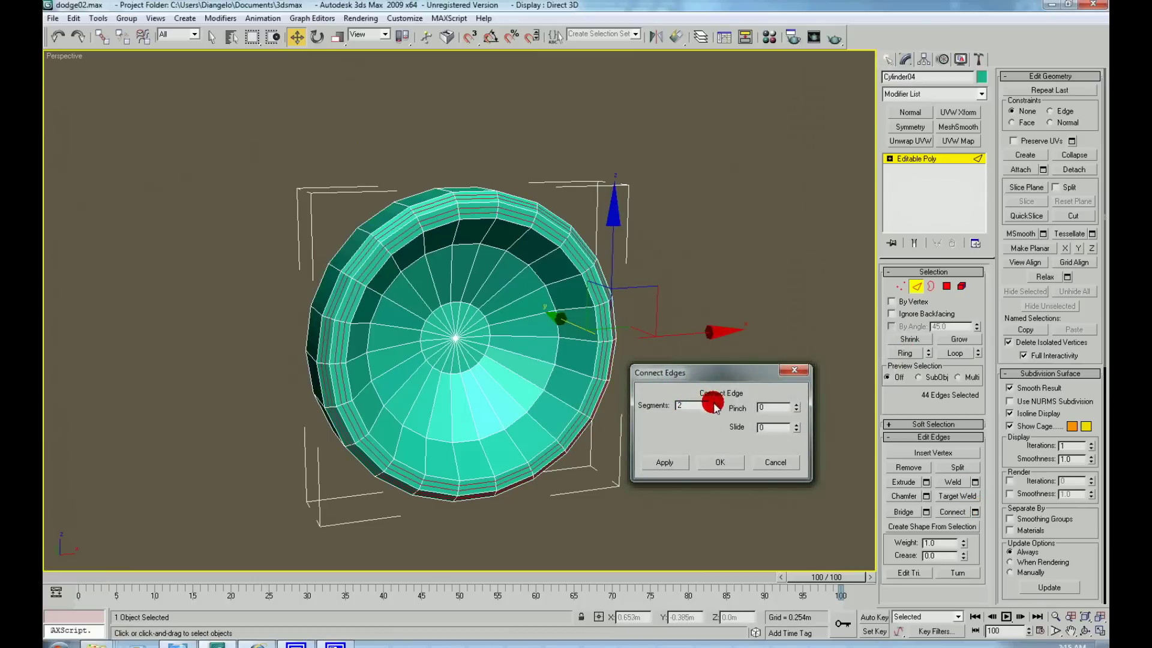
pyautogui.moveTo(796, 402); pyautogui.dragTo(801, 356)
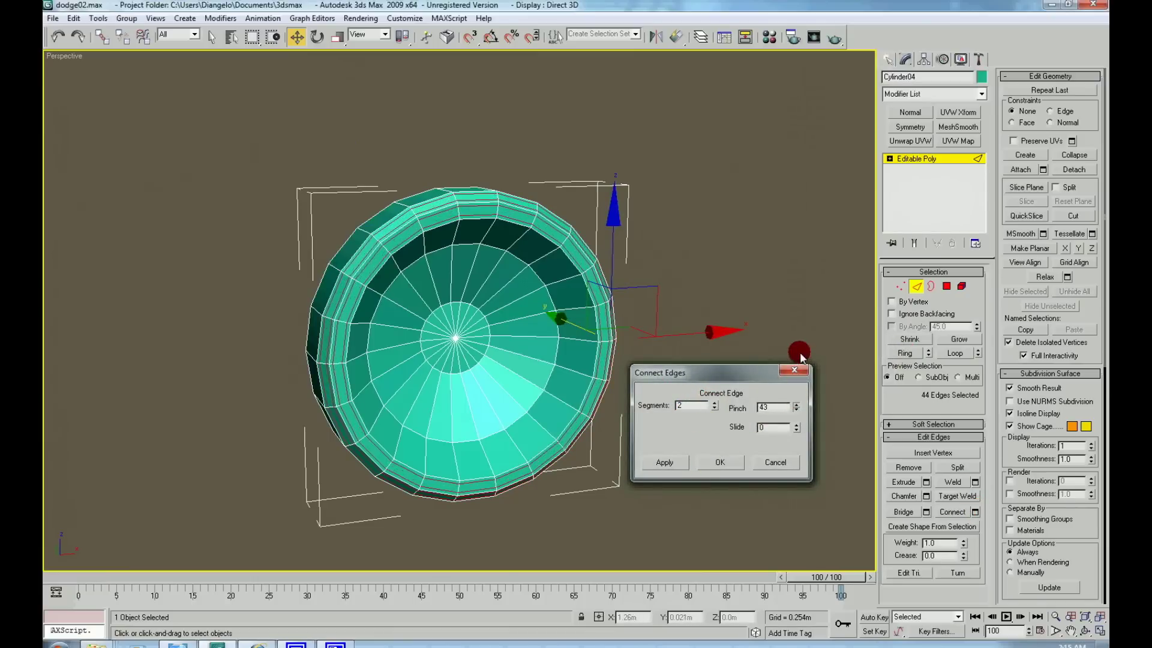
pyautogui.click(719, 464)
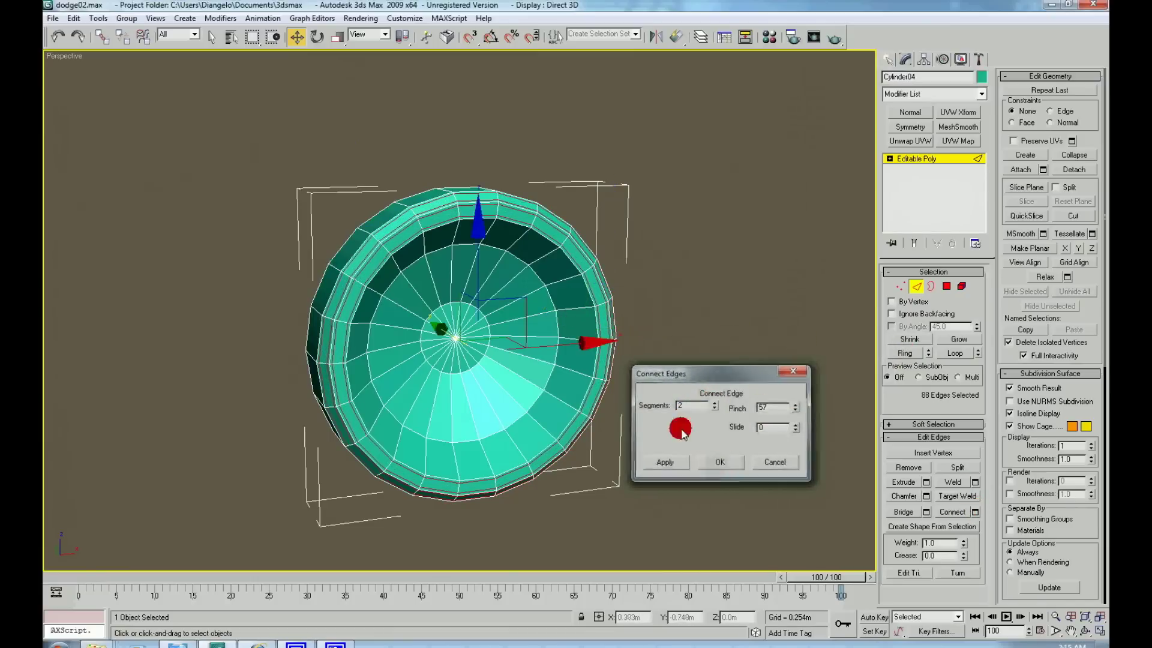
# Connect the cone's edge ring to add another loop, select that loop, then deselect.
pyautogui.click(586, 375)
pyautogui.click(903, 356)
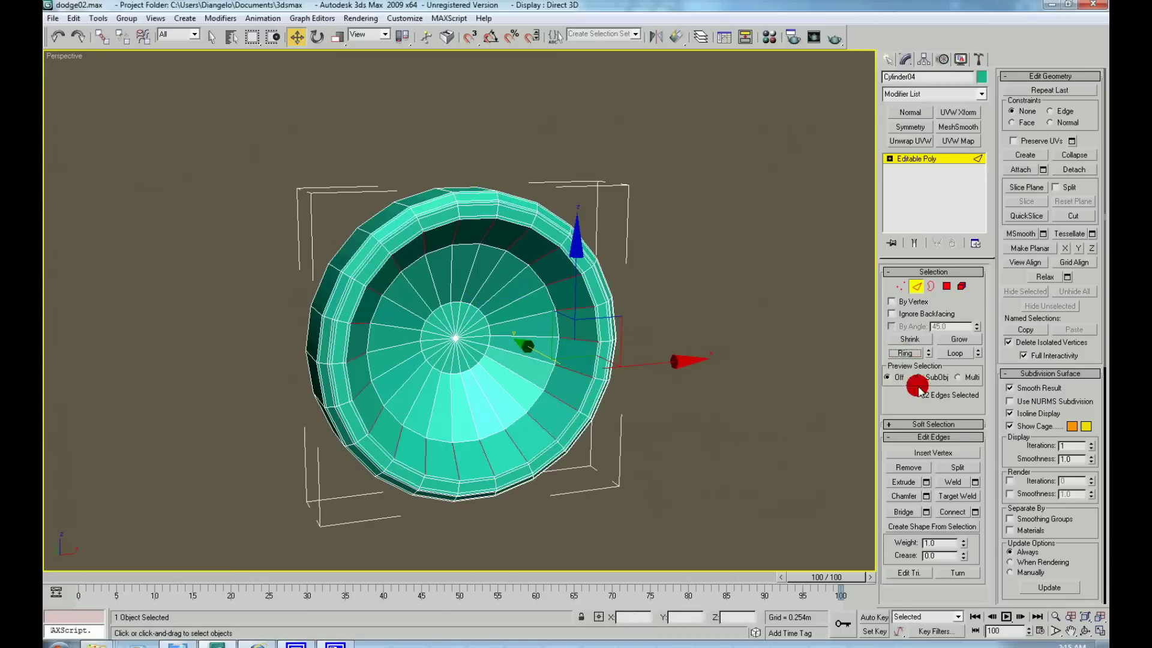
pyautogui.click(974, 512)
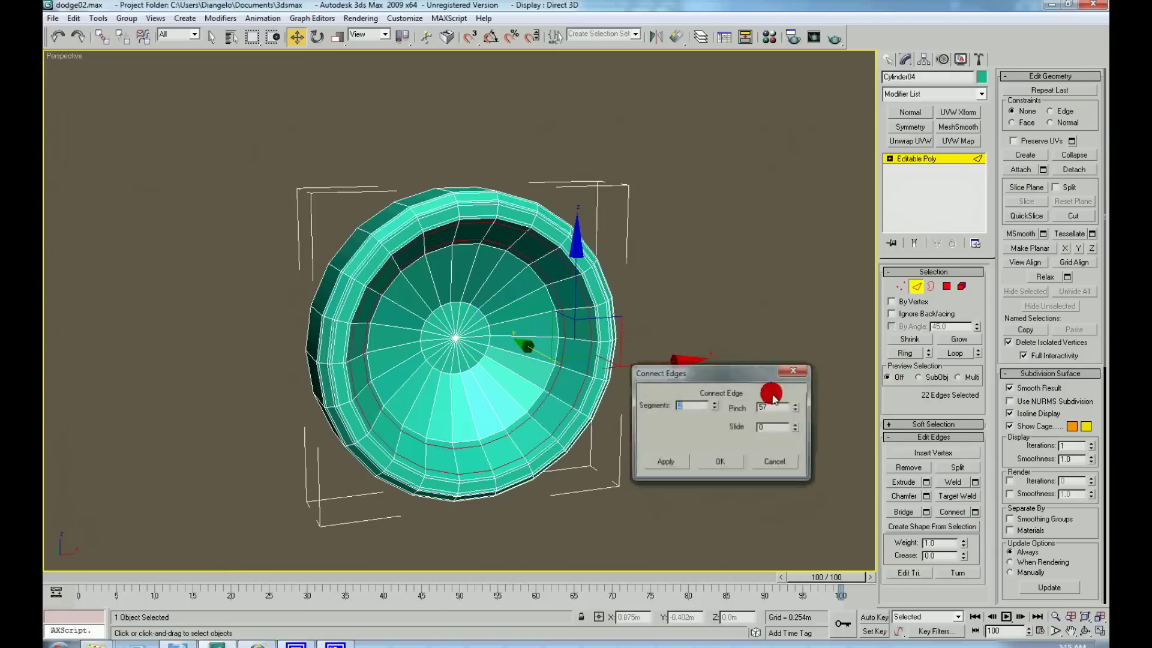
pyautogui.click(720, 462)
pyautogui.click(609, 332)
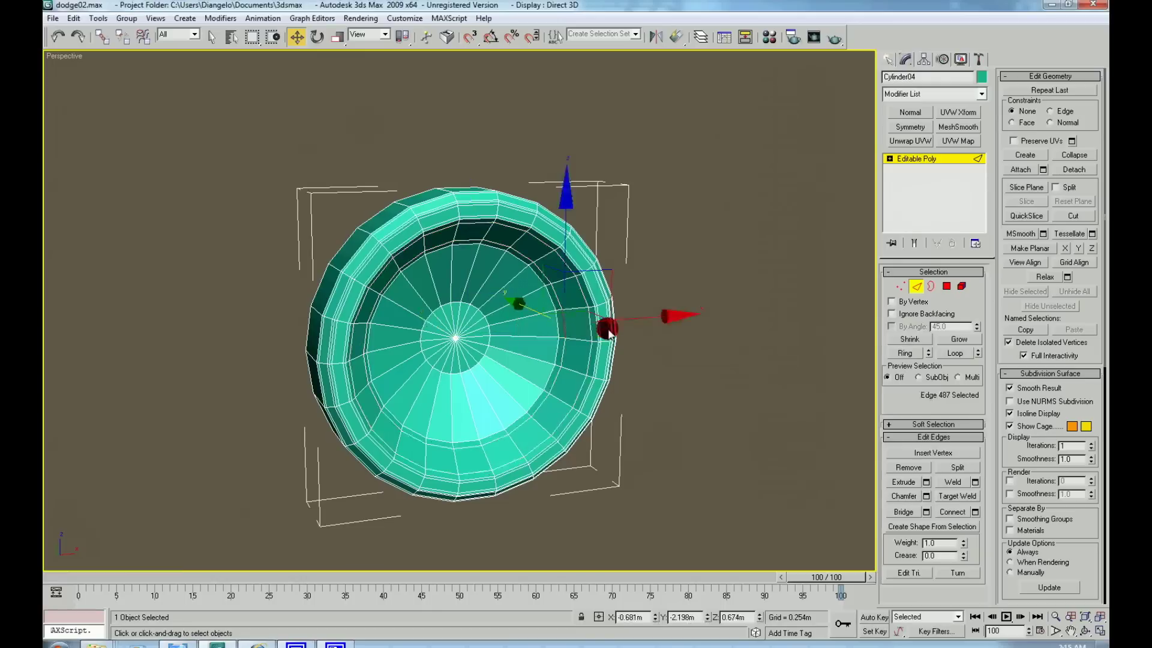
pyautogui.click(965, 353)
pyautogui.click(609, 364)
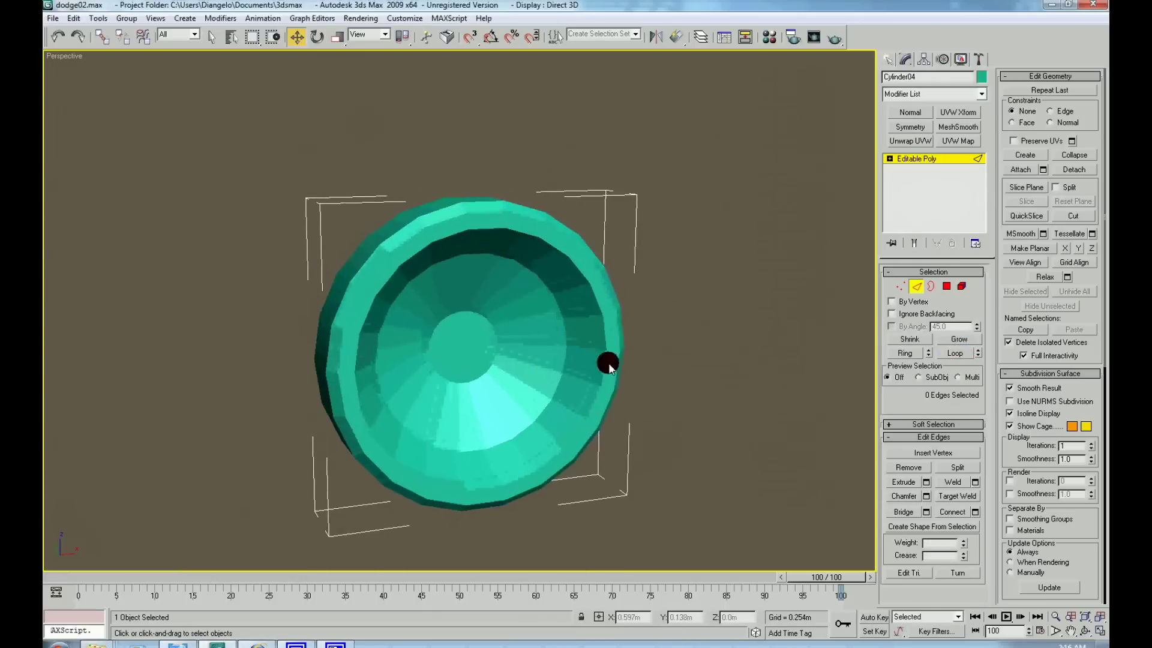
# Return the headlight to object level and end isolation to show the whole car from the front.
pyautogui.rightClick(650, 361)
pyautogui.click(630, 355)
pyautogui.click(698, 306)
pyautogui.click(586, 281)
pyautogui.press('f')
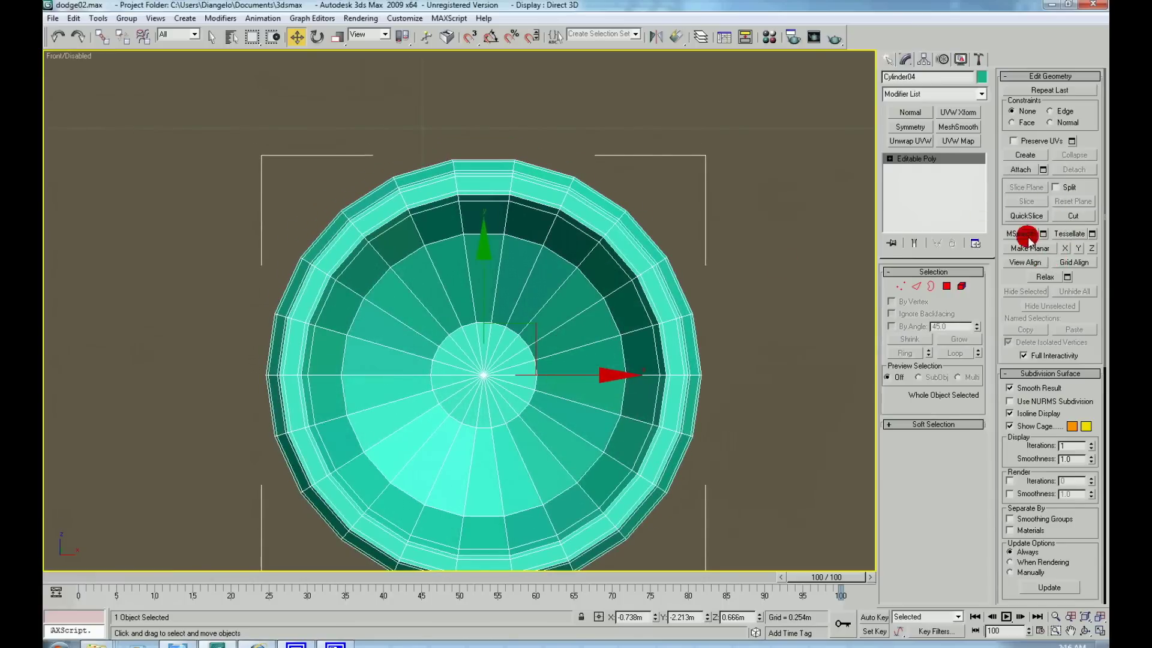
pyautogui.rightClick(764, 236)
pyautogui.click(786, 197)
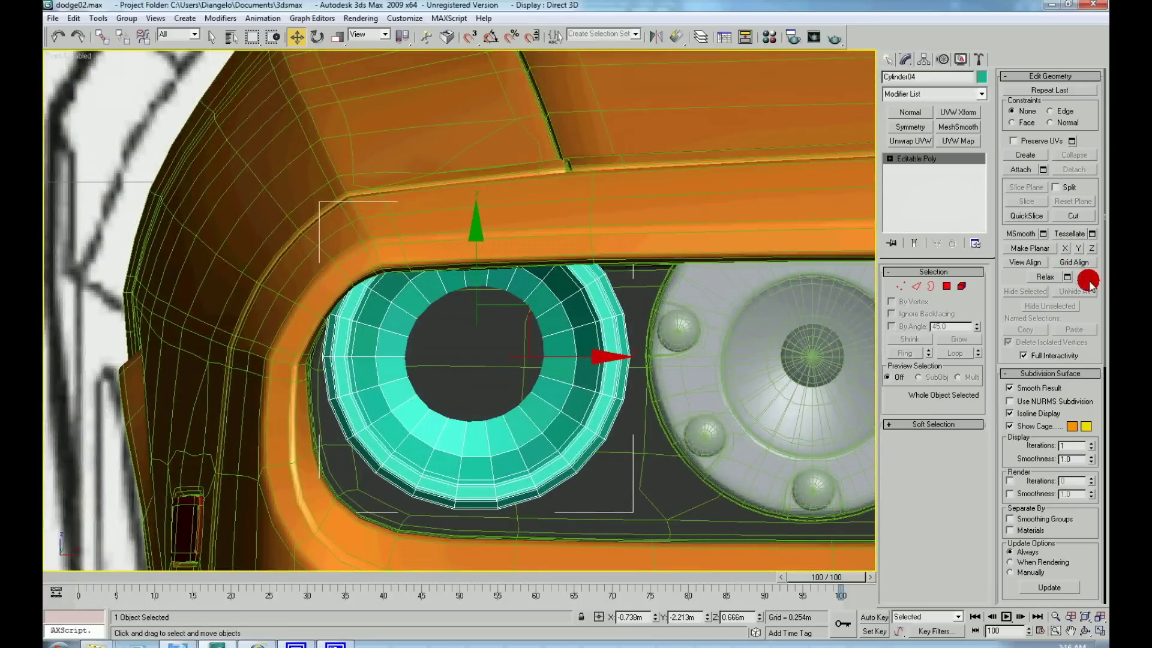
# Try a QuickSlice across the headlight cylinder in wireframe, then end it and deselect.
pyautogui.click(1028, 216)
pyautogui.press('F3')
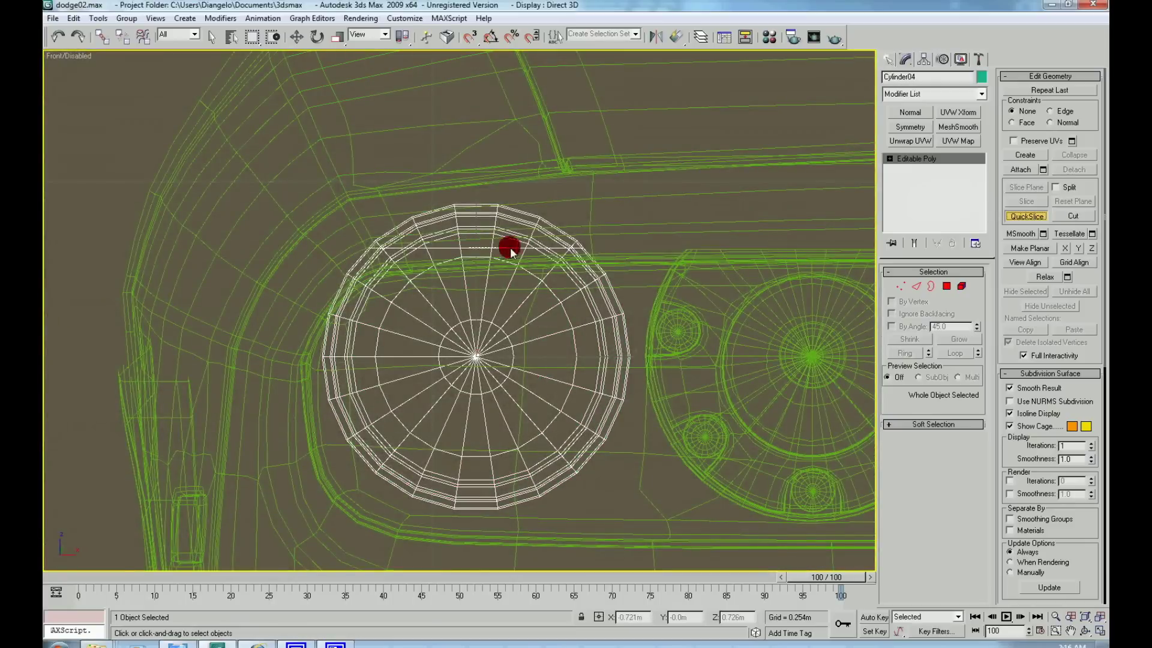
pyautogui.moveTo(535, 241); pyautogui.dragTo(664, 238)
pyautogui.rightClick(575, 316)
pyautogui.click(696, 249)
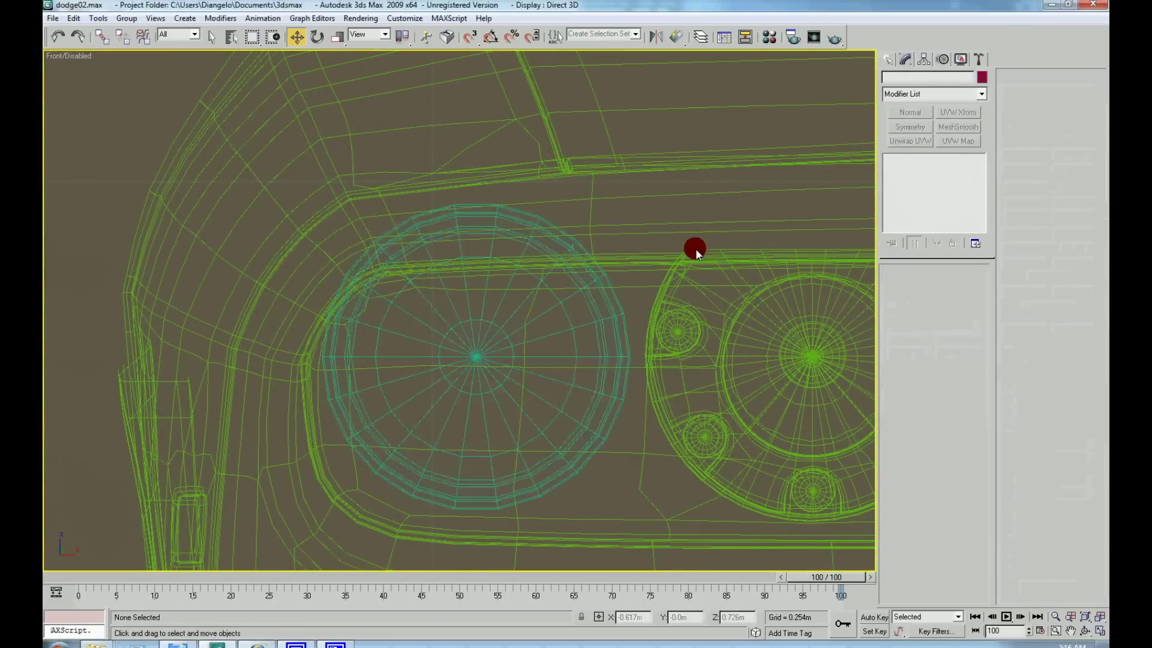
pyautogui.press('F3')
# Open and close the Material Editor, then select the car body Cylinder01.
pyautogui.scroll(2, 648, 271)
pyautogui.press('m')
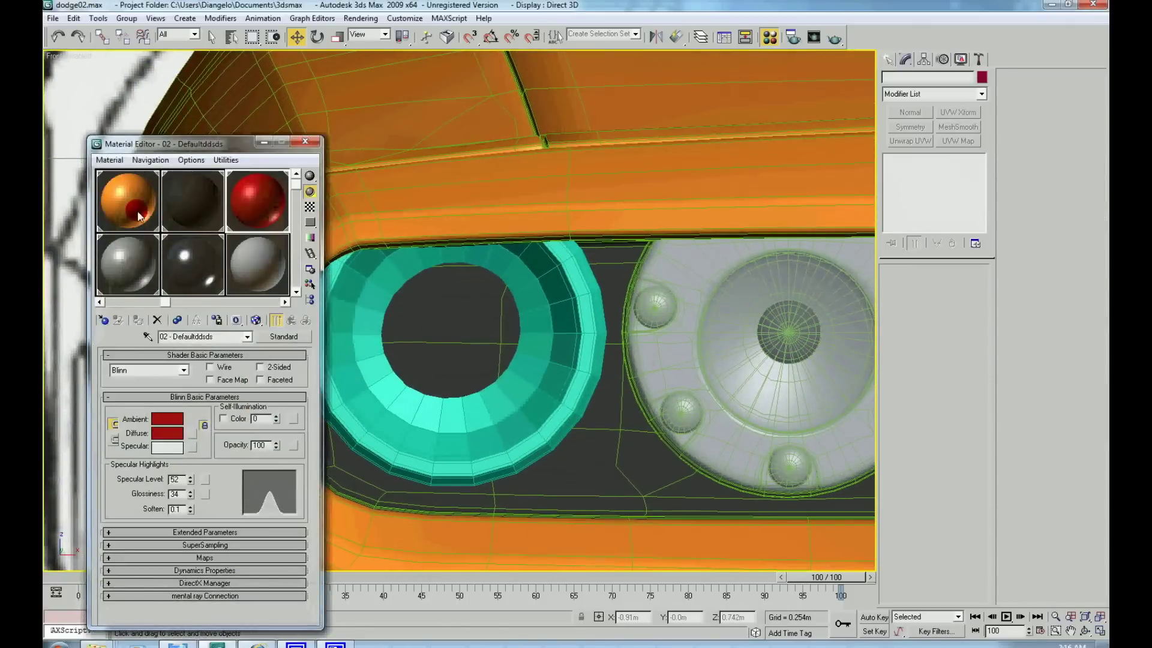
pyautogui.press('m')
pyautogui.scroll(-3, 546, 261)
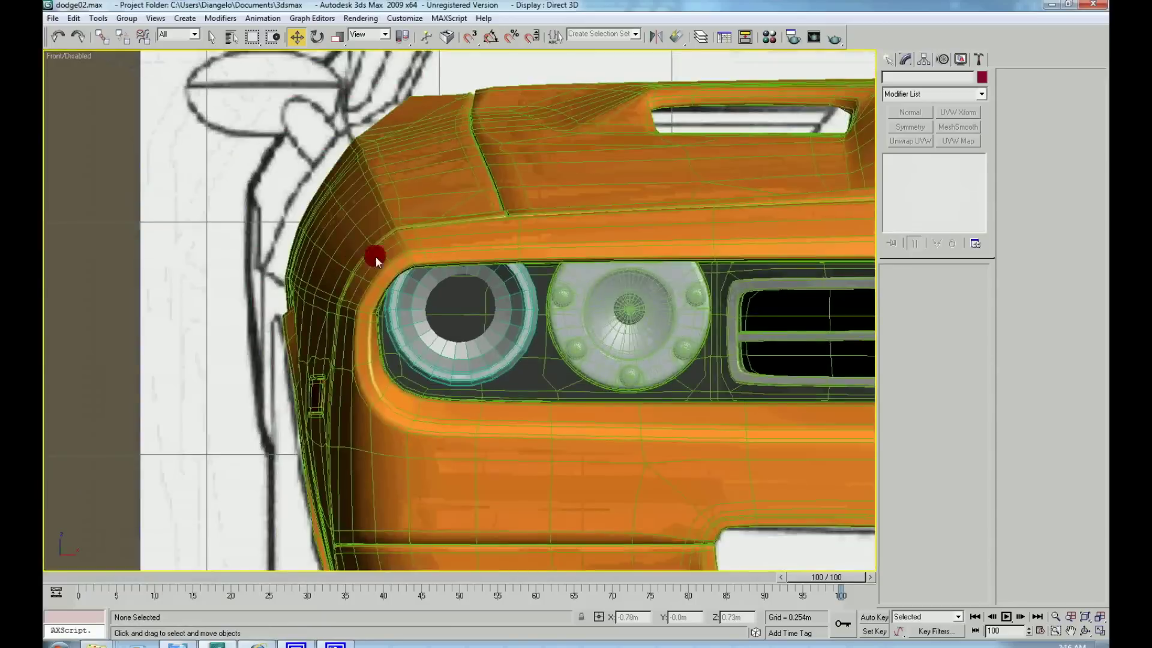
pyautogui.scroll(2, 593, 347)
pyautogui.scroll(1, 593, 347)
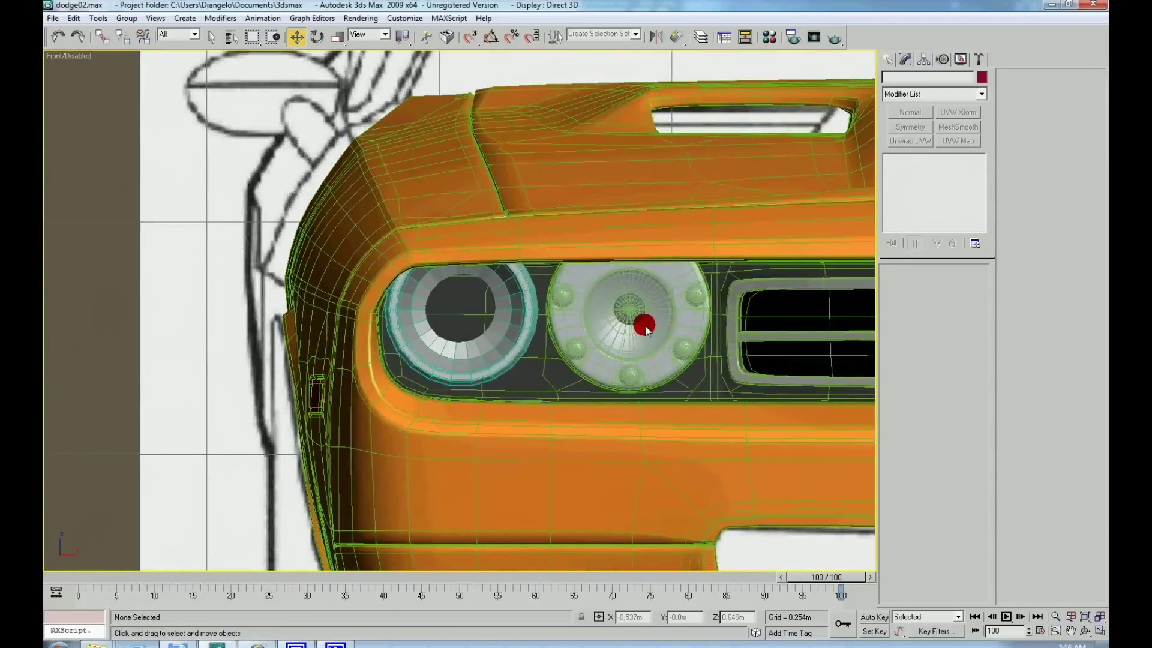
pyautogui.click(541, 369)
pyautogui.scroll(1, 543, 352)
# In wireframe, go to the body's base Editable Poly at vertex level.
pyautogui.scroll(1, 531, 352)
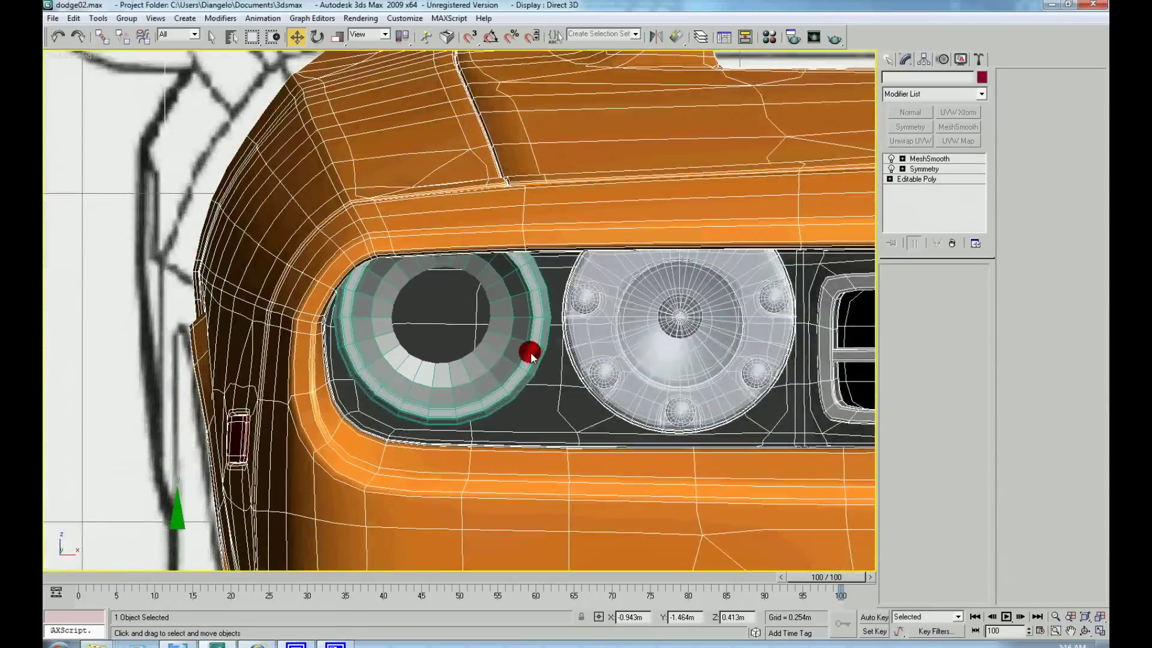
pyautogui.press('F3')
pyautogui.click(927, 187)
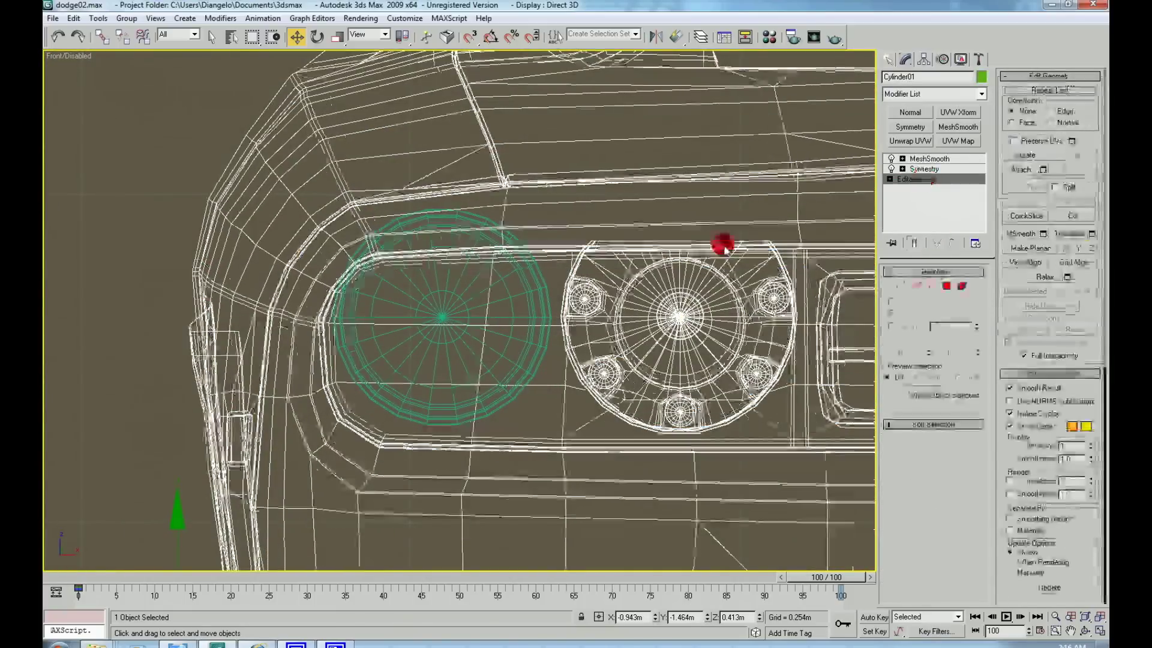
pyautogui.scroll(2, 507, 317)
pyautogui.rightClick(490, 330)
pyautogui.click(475, 306)
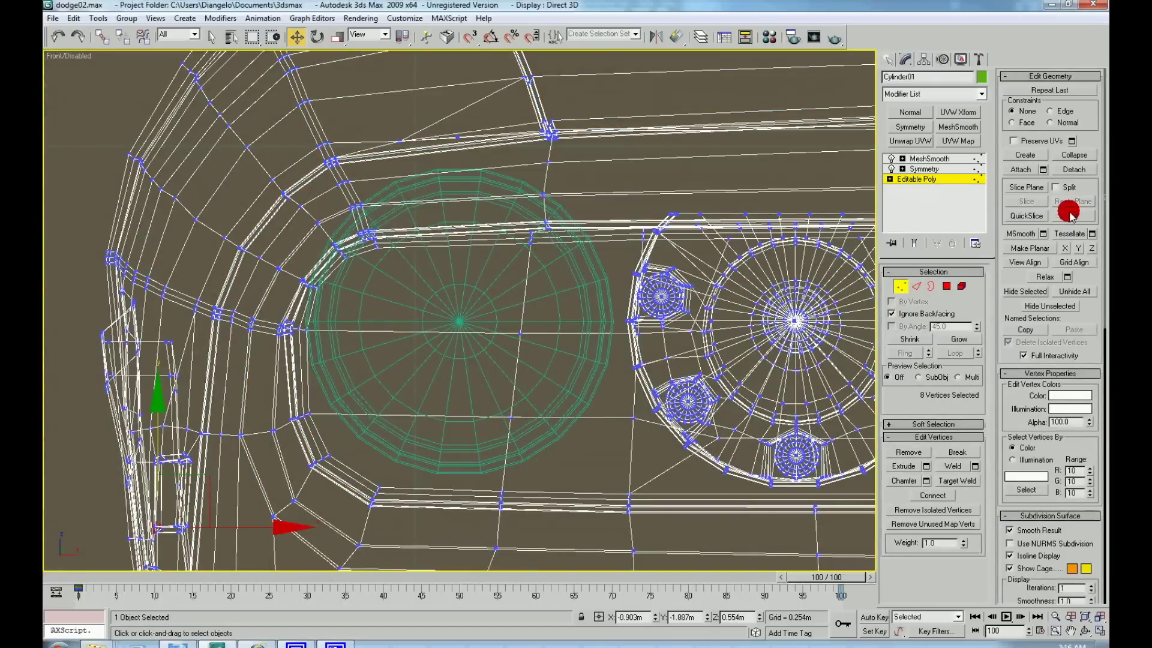
# Cut new edges around the headlight, from above, along the lower rim, up the left side.
pyautogui.click(1070, 214)
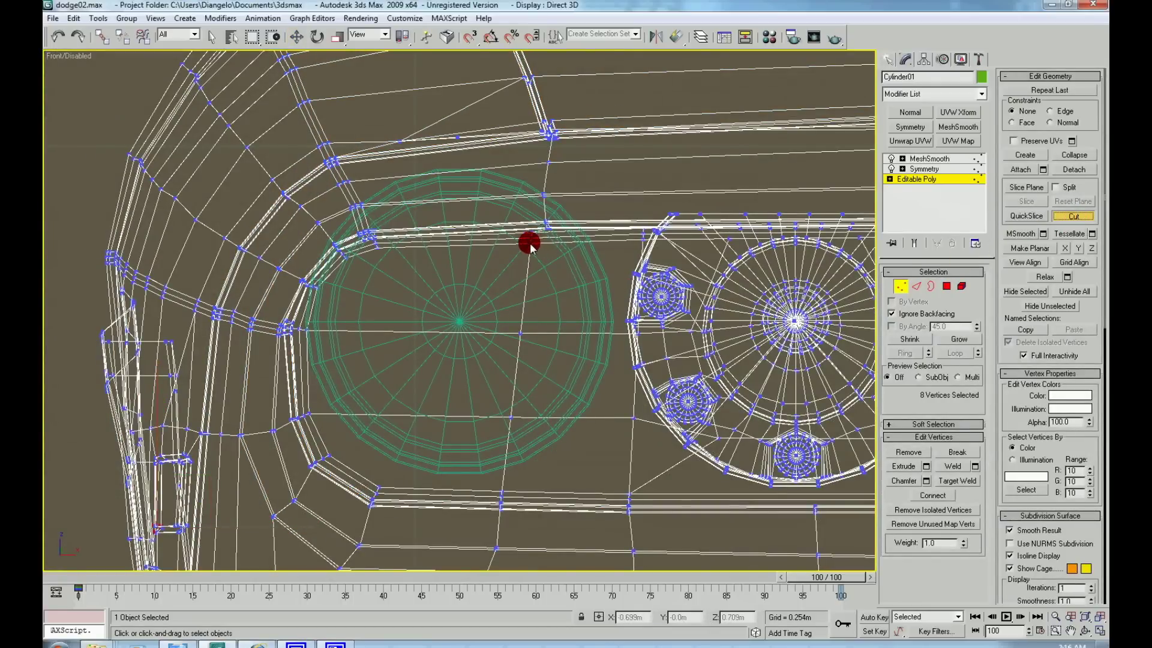
pyautogui.click(577, 333)
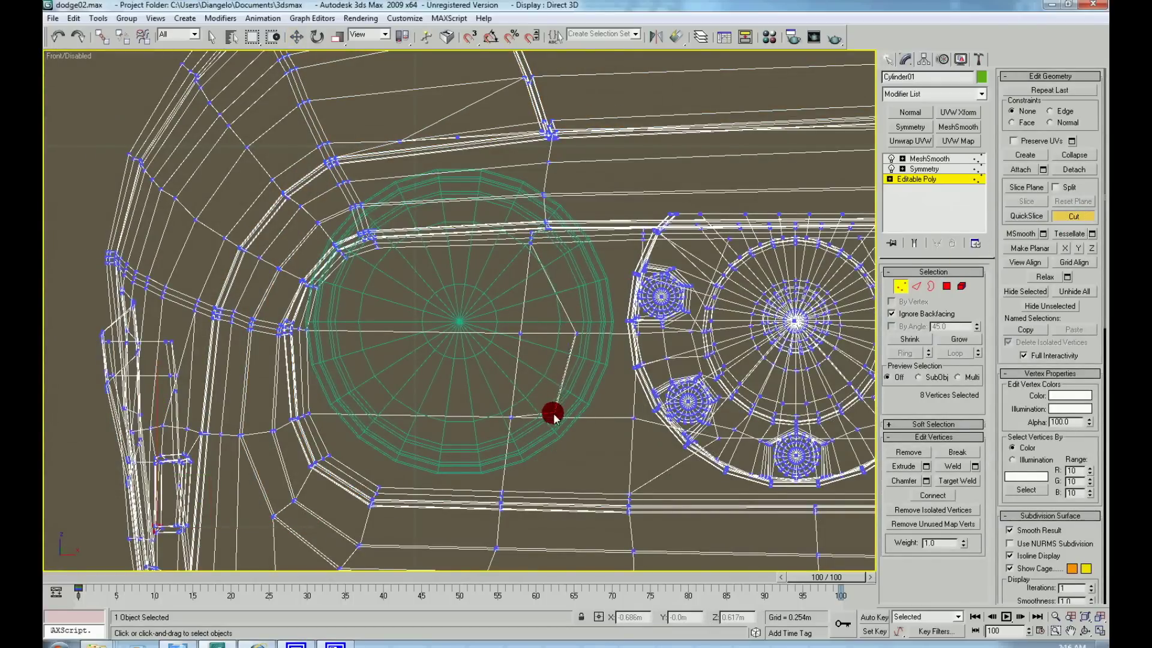
pyautogui.click(541, 416)
pyautogui.click(509, 437)
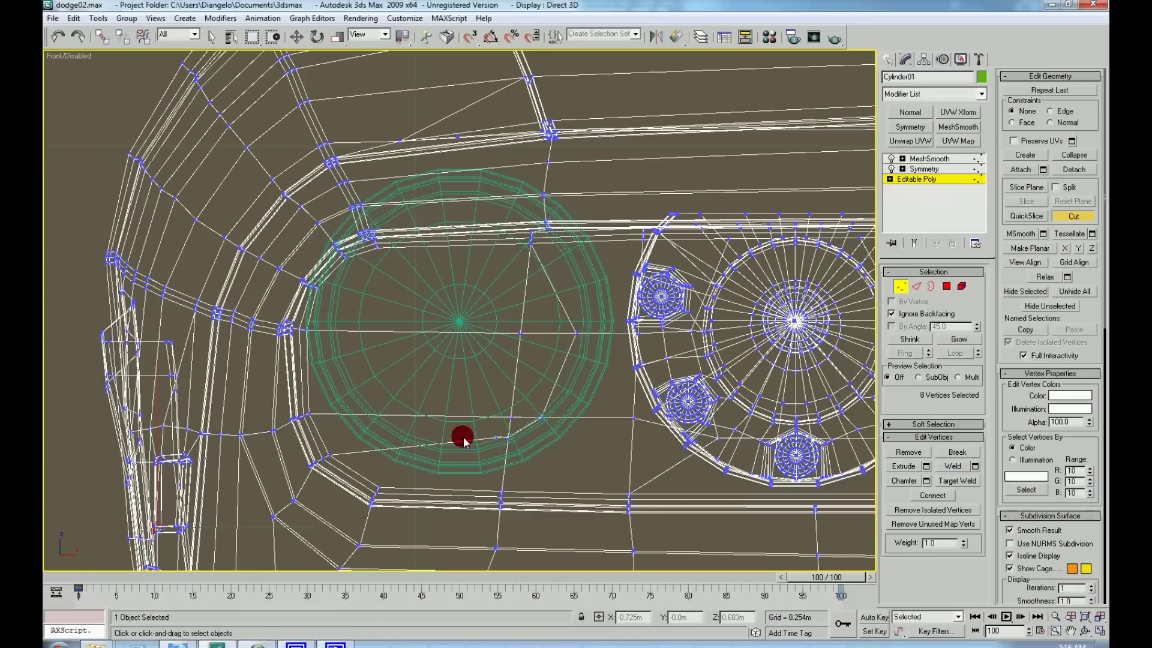
pyautogui.click(410, 437)
pyautogui.click(367, 416)
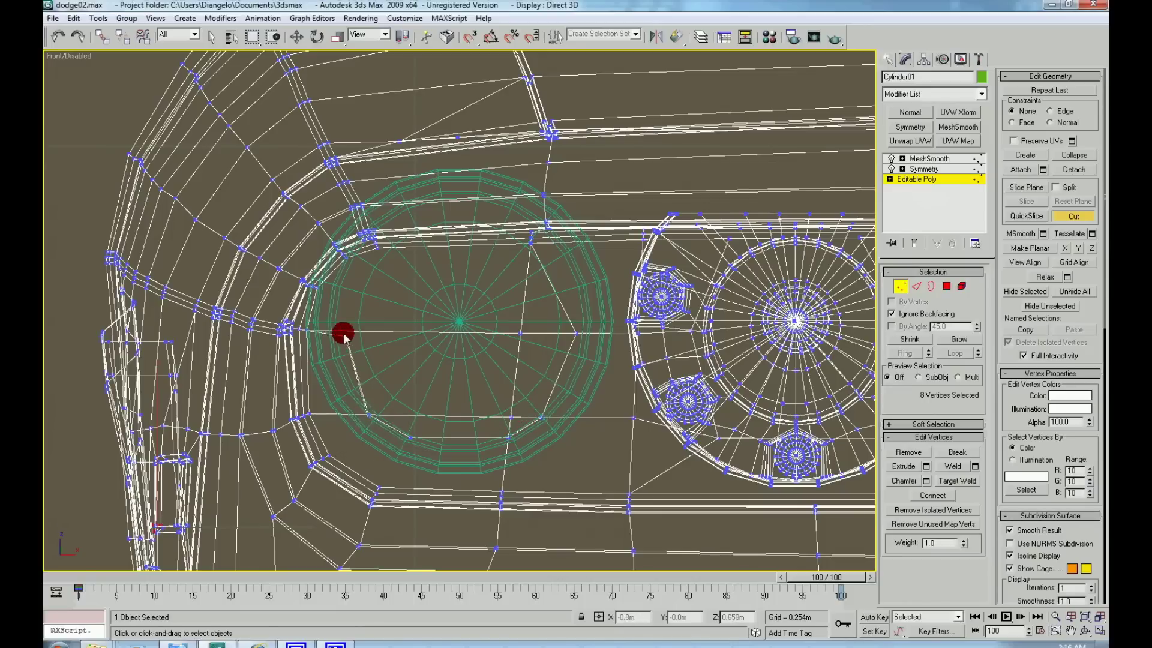
pyautogui.click(344, 331)
pyautogui.press('w')
# Select the polygons inside the headlight opening, then clear the selection.
pyautogui.rightClick(509, 319)
pyautogui.click(485, 262)
pyautogui.keyDown('ctrl'); pyautogui.click(531, 324); pyautogui.keyUp('ctrl')
pyautogui.keyDown('ctrl'); pyautogui.click(534, 378); pyautogui.keyUp('ctrl')
pyautogui.keyDown('ctrl'); pyautogui.click(476, 427); pyautogui.keyUp('ctrl')
pyautogui.keyDown('ctrl'); pyautogui.click(472, 407); pyautogui.keyUp('ctrl')
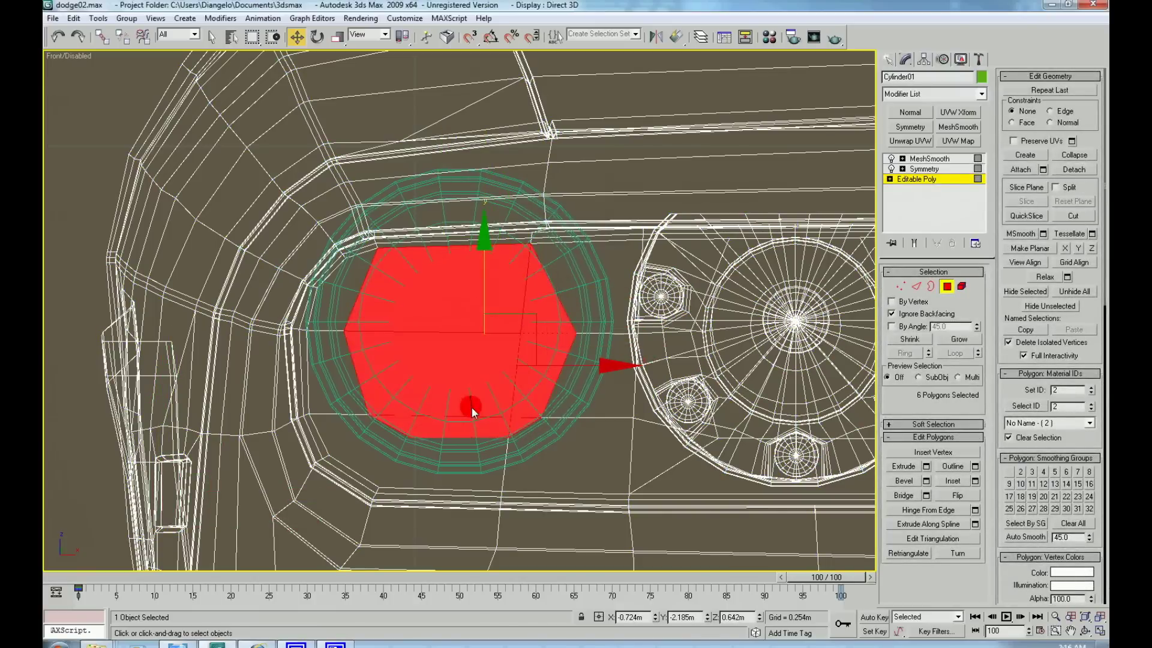
pyautogui.click(546, 442)
# Merge two vertices then undo it, and select two vertices below the headlight.
pyautogui.rightClick(549, 444)
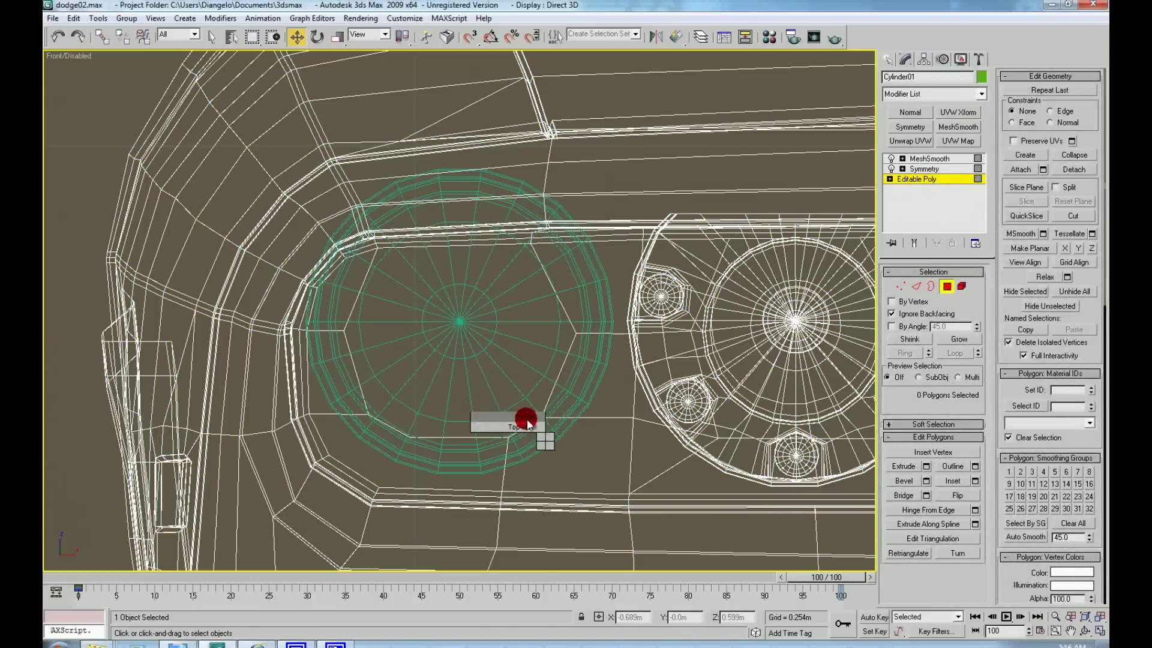
pyautogui.click(525, 417)
pyautogui.click(1072, 155)
pyautogui.hotkey('ctrl', 'z')
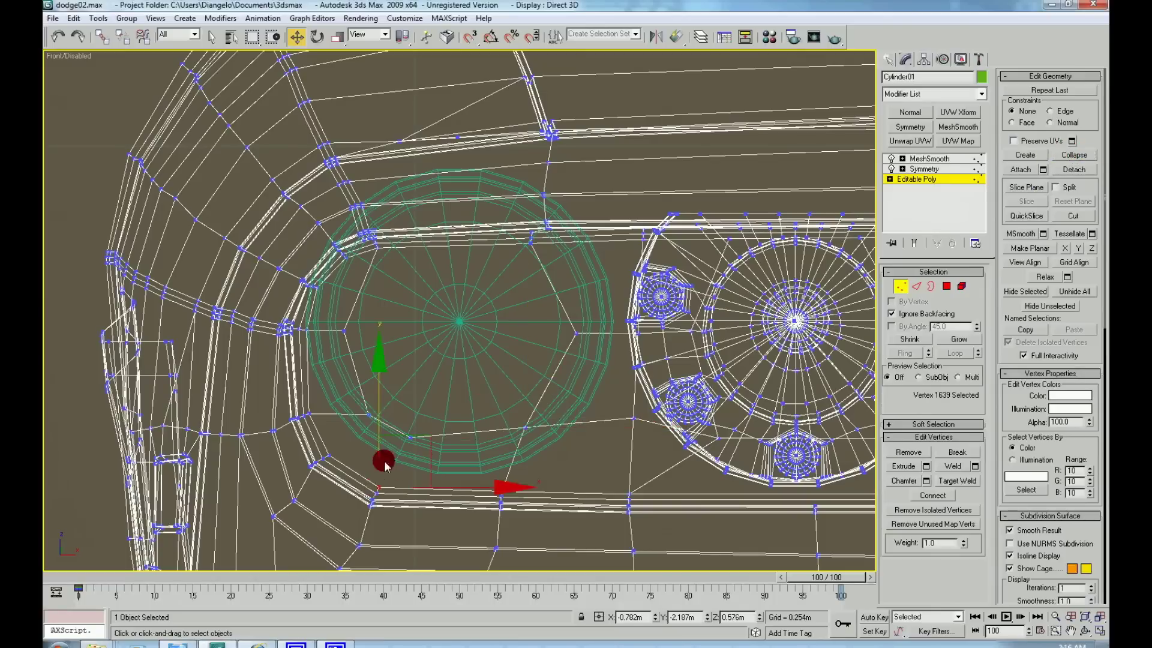
pyautogui.click(333, 444)
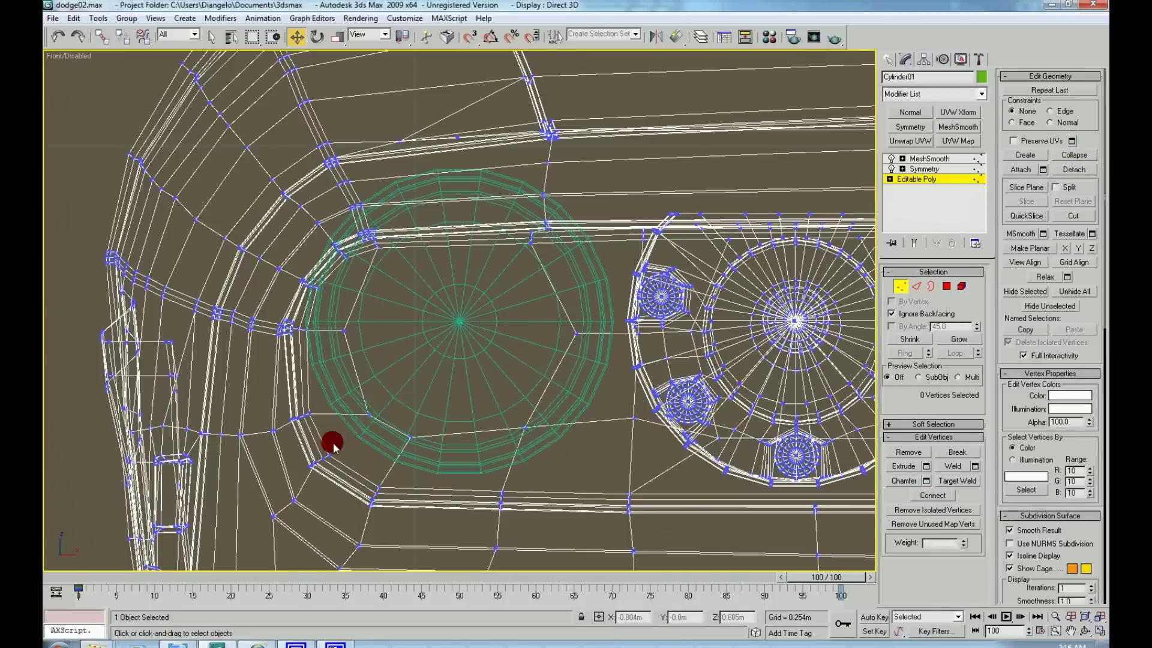
pyautogui.click(330, 457)
pyautogui.keyDown('ctrl'); pyautogui.moveTo(386, 431); pyautogui.dragTo(387, 431); pyautogui.keyUp('ctrl')
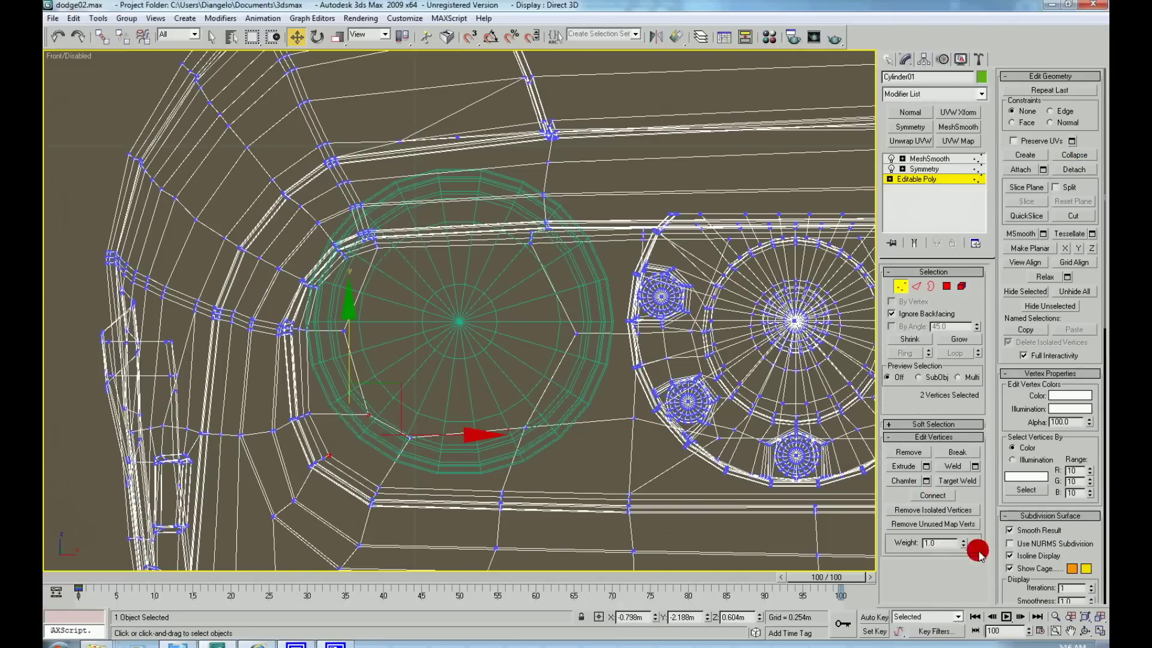
pyautogui.press('F3')
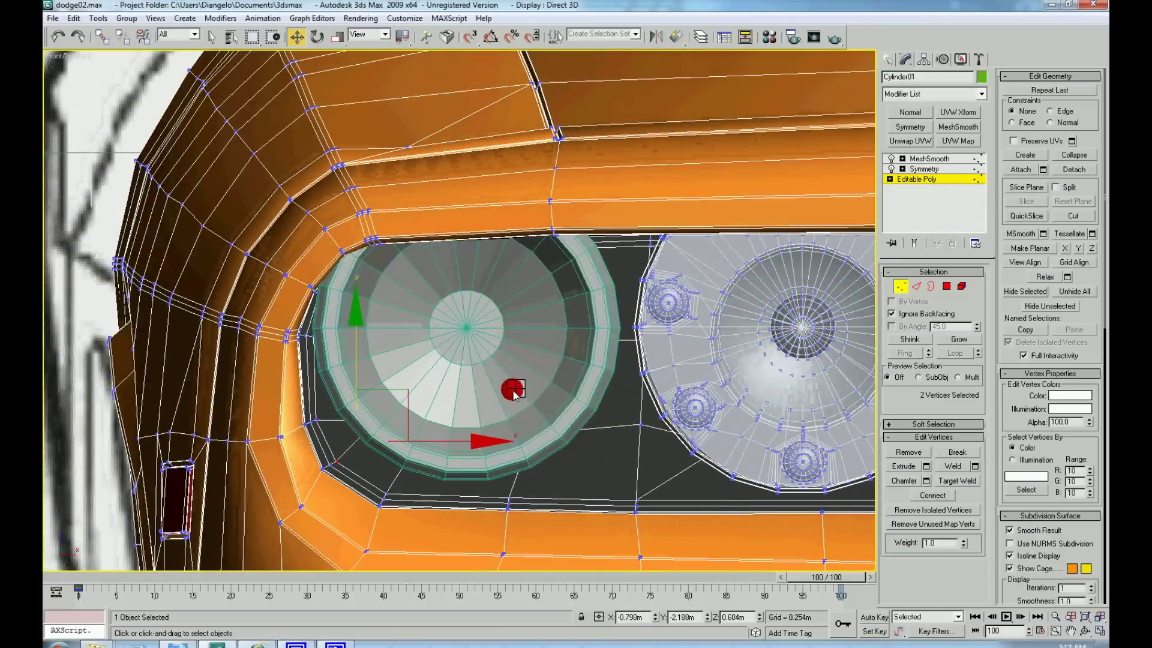
# Return to object level and zoom out to compare the car front with the Plane01 blueprint.
pyautogui.rightClick(513, 390)
pyautogui.click(528, 375)
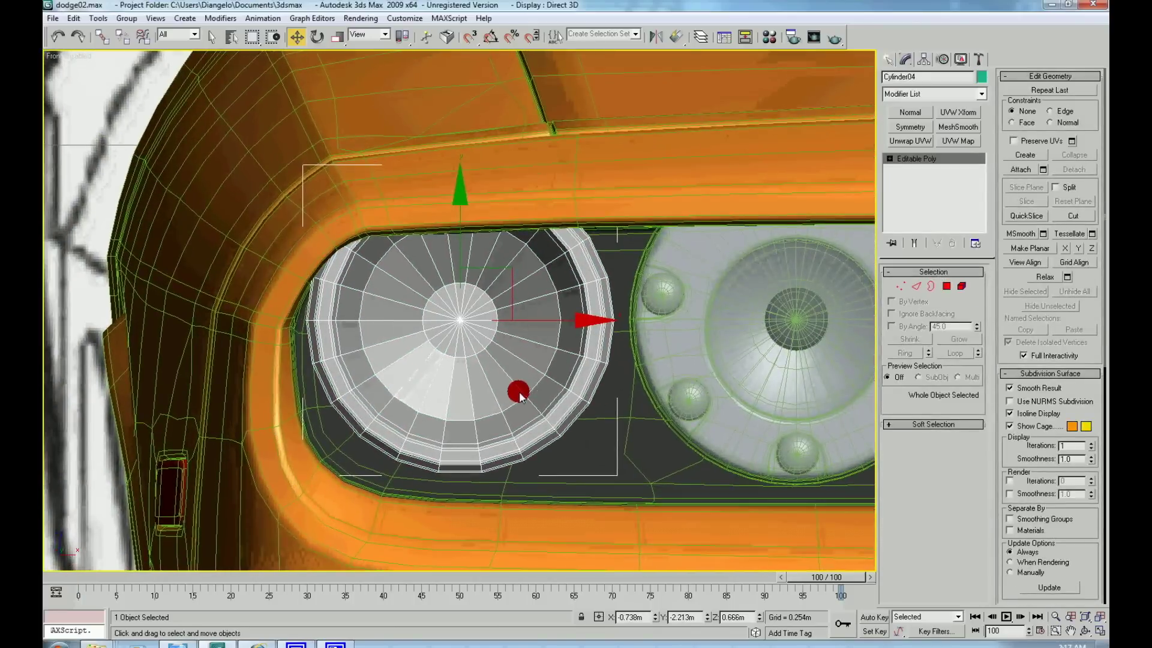
pyautogui.scroll(-10, 251, 384)
pyautogui.click(296, 402)
pyautogui.scroll(-3, 305, 402)
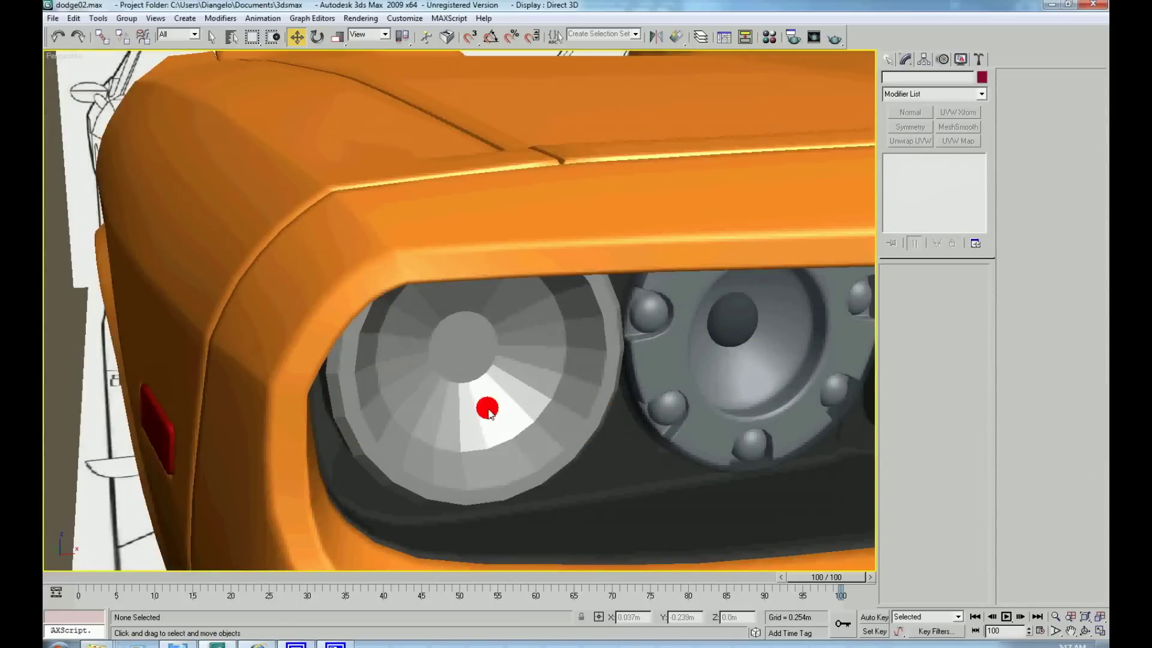
pyautogui.click(486, 413)
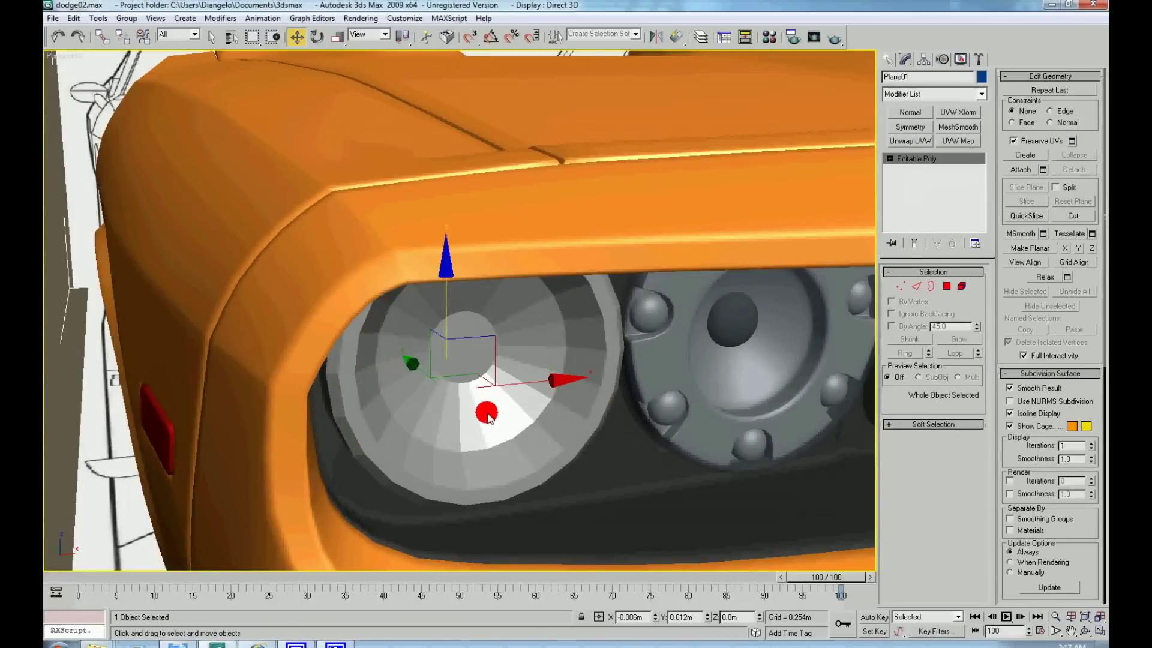
pyautogui.scroll(-6, 489, 417)
pyautogui.click(649, 417)
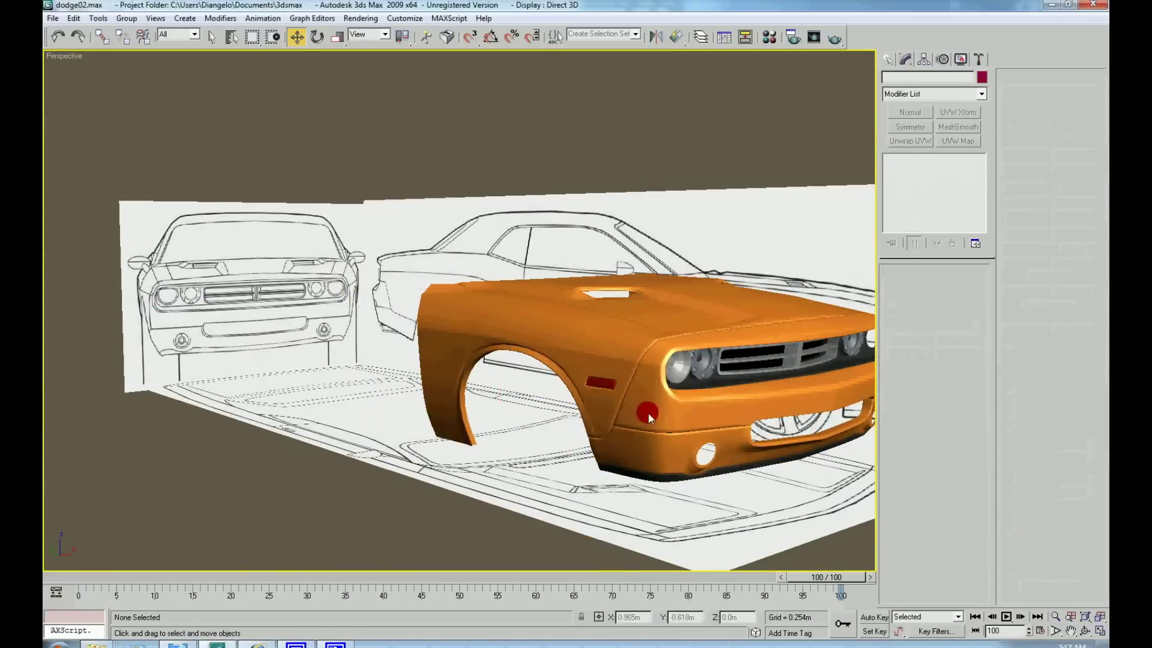
# Select headlight cylinder Cylinder04, zoom to it and orbit to a side view.
pyautogui.click(673, 384)
pyautogui.press('z')
pyautogui.keyDown('alt'); pyautogui.moveTo(463, 401); pyautogui.dragTo(386, 420, button='middle'); pyautogui.keyUp('alt')
pyautogui.moveTo(562, 318)
pyautogui.keyDown('alt'); pyautogui.mouseDown(button='middle')
pyautogui.moveTo(528, 308)
pyautogui.moveTo(566, 309)
pyautogui.moveTo(522, 323)
pyautogui.moveTo(587, 327)
pyautogui.moveTo(524, 325)
pyautogui.moveTo(548, 332)
pyautogui.moveTo(522, 343)
pyautogui.moveTo(570, 347)
pyautogui.moveTo(546, 355)
pyautogui.moveTo(487, 331)
pyautogui.moveTo(495, 326)
pyautogui.mouseUp(button='middle'); pyautogui.keyUp('alt')
# Non-uniformly scale the headlight disc flatter along its depth, to about 88.563, 88.563, 60.439.
pyautogui.rightClick(495, 326)
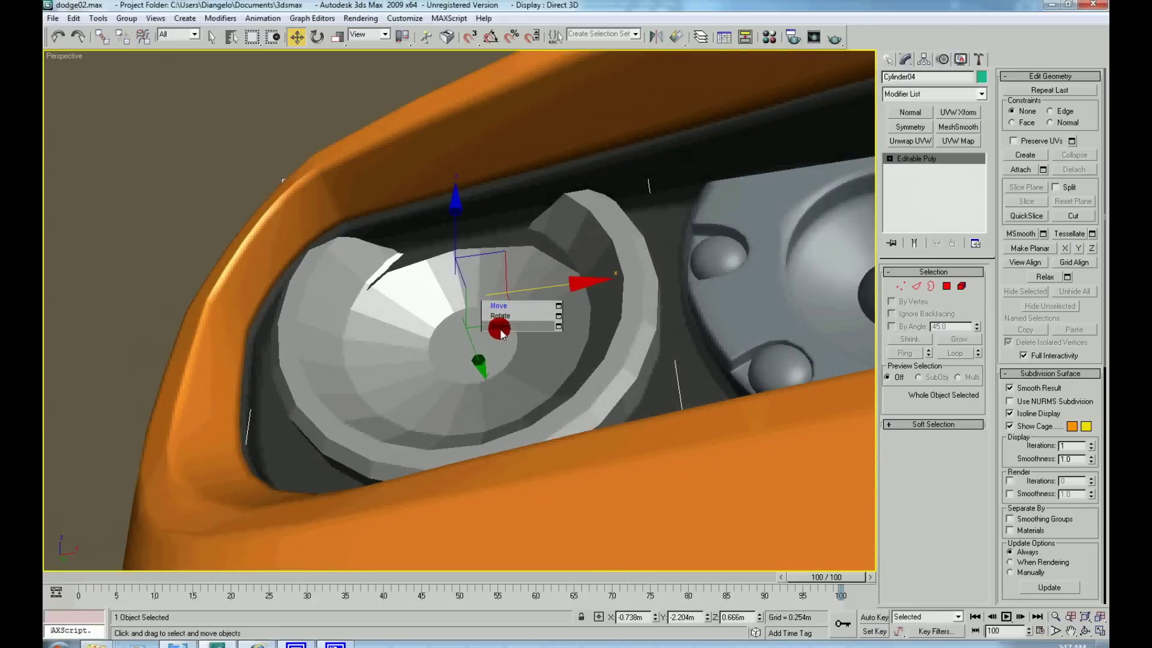
pyautogui.click(495, 326)
pyautogui.moveTo(495, 326); pyautogui.dragTo(473, 412)
pyautogui.moveTo(420, 211); pyautogui.dragTo(430, 255)
pyautogui.scroll(-5, 429, 255)
# Rotate the headlight disc about 4° on Z, then deselect it.
pyautogui.keyDown('alt'); pyautogui.moveTo(437, 296); pyautogui.dragTo(378, 290, button='middle'); pyautogui.keyUp('alt')
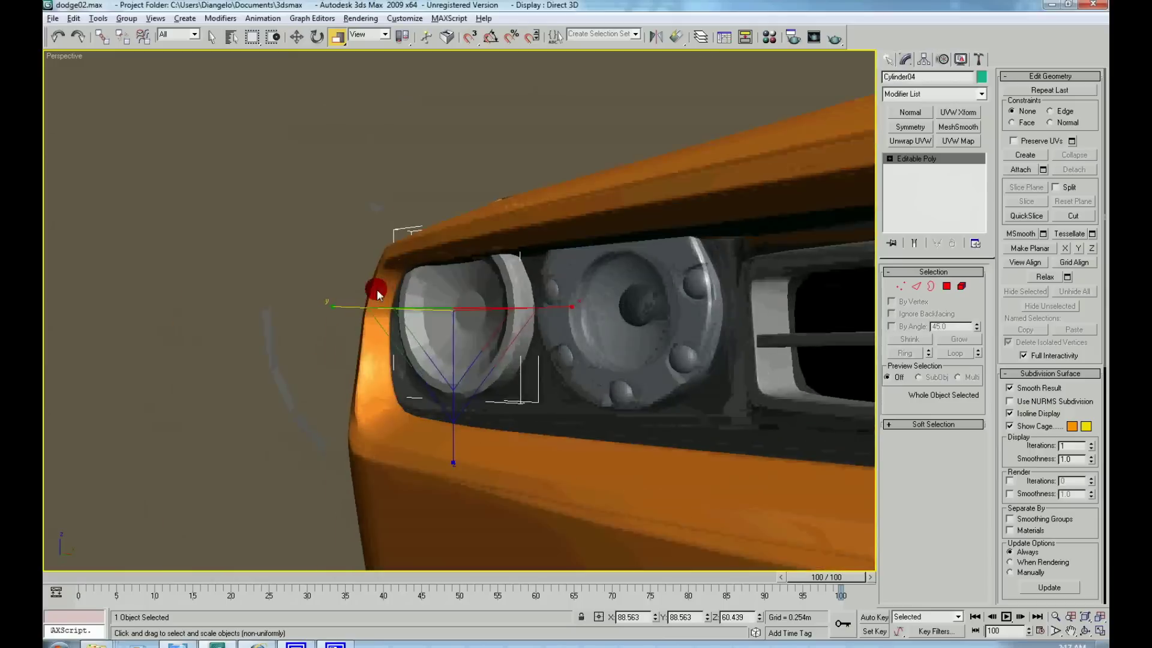
pyautogui.rightClick(548, 297)
pyautogui.click(563, 317)
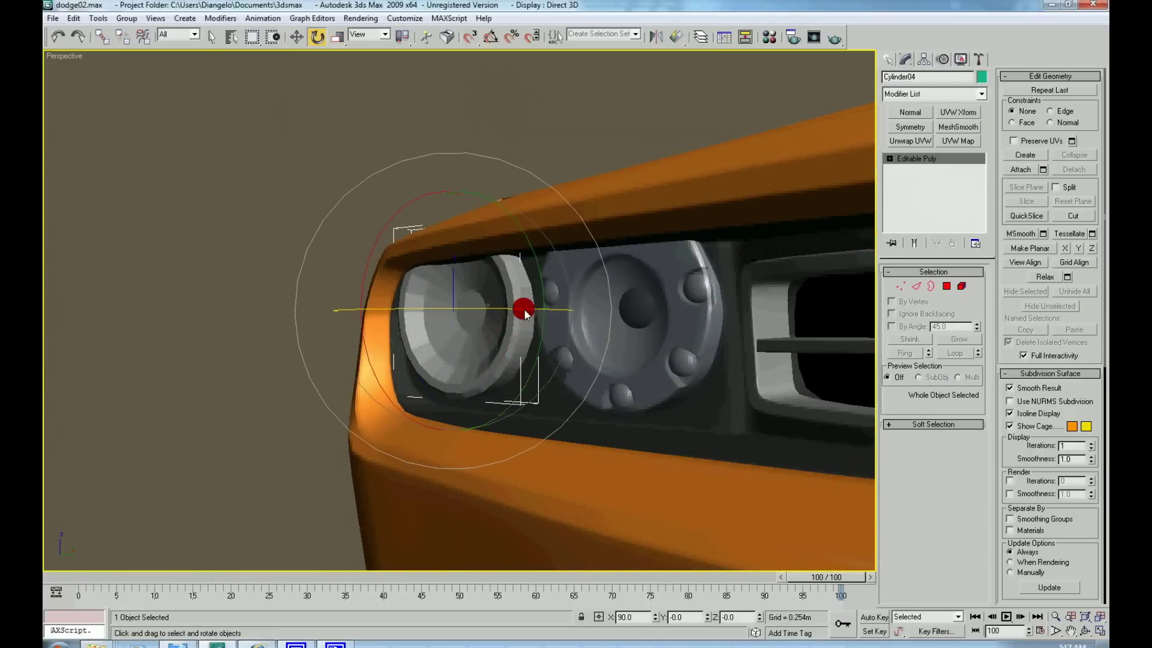
pyautogui.moveTo(524, 312); pyautogui.dragTo(500, 339)
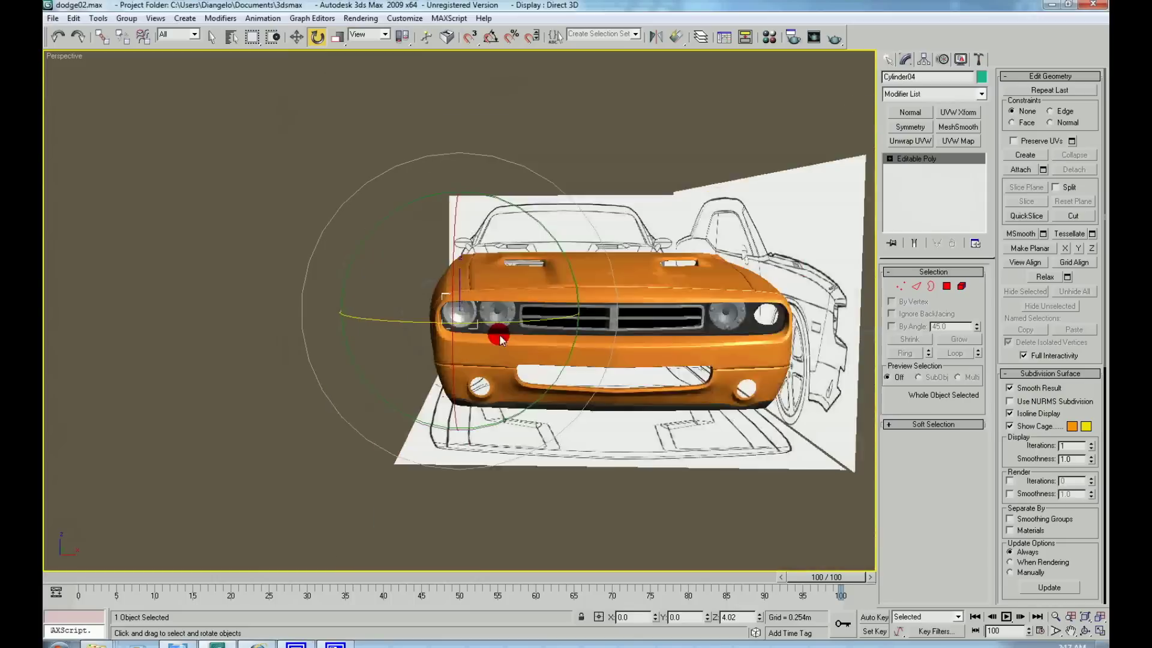
pyautogui.scroll(5, 489, 330)
pyautogui.click(252, 355)
pyautogui.scroll(5, 548, 381)
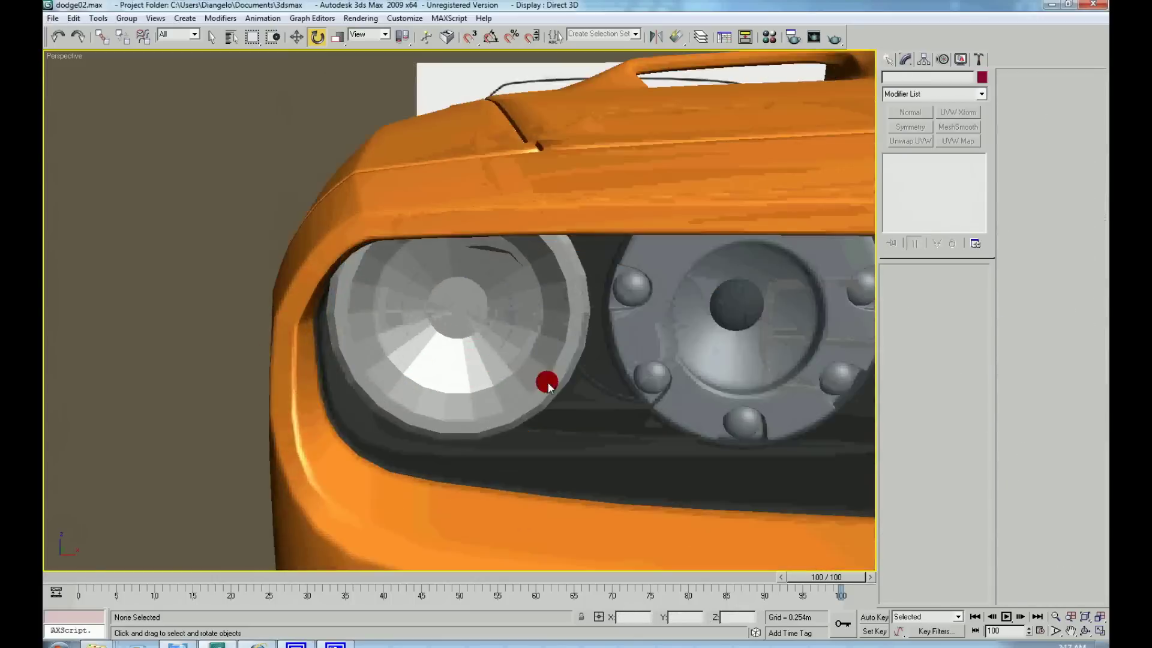
# Select the car body and enter vertex mode on its base Editable Poly in wireframe.
pyautogui.click(587, 417)
pyautogui.click(924, 179)
pyautogui.rightClick(608, 243)
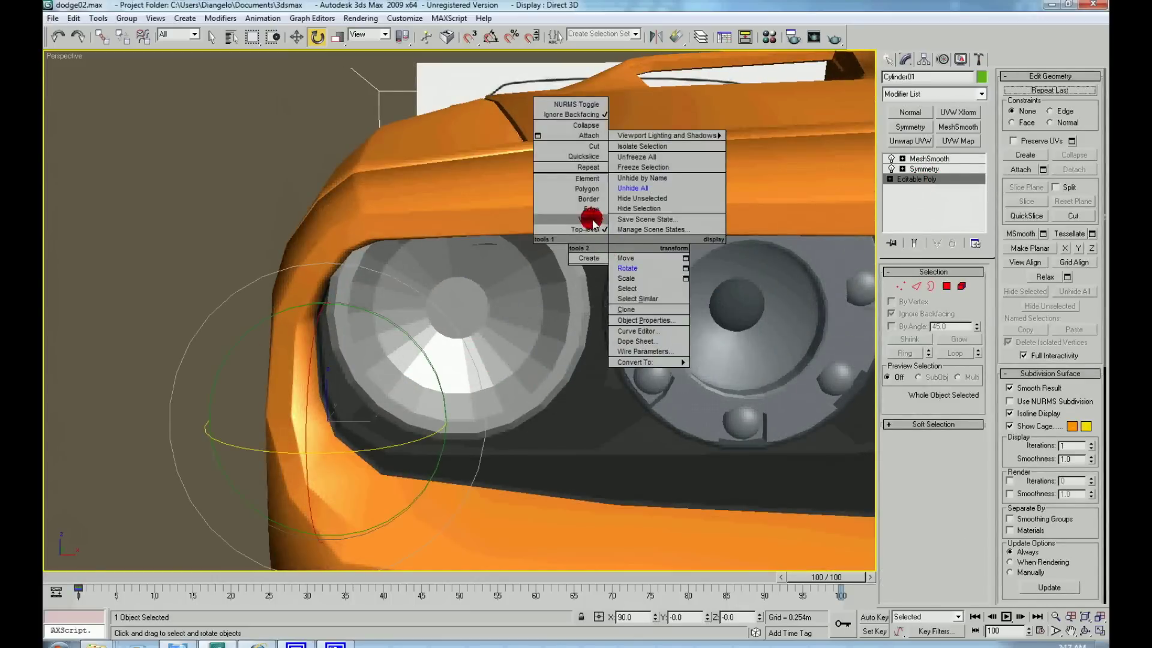
pyautogui.click(593, 219)
pyautogui.press('F3')
pyautogui.scroll(3, 553, 257)
pyautogui.scroll(2, 540, 240)
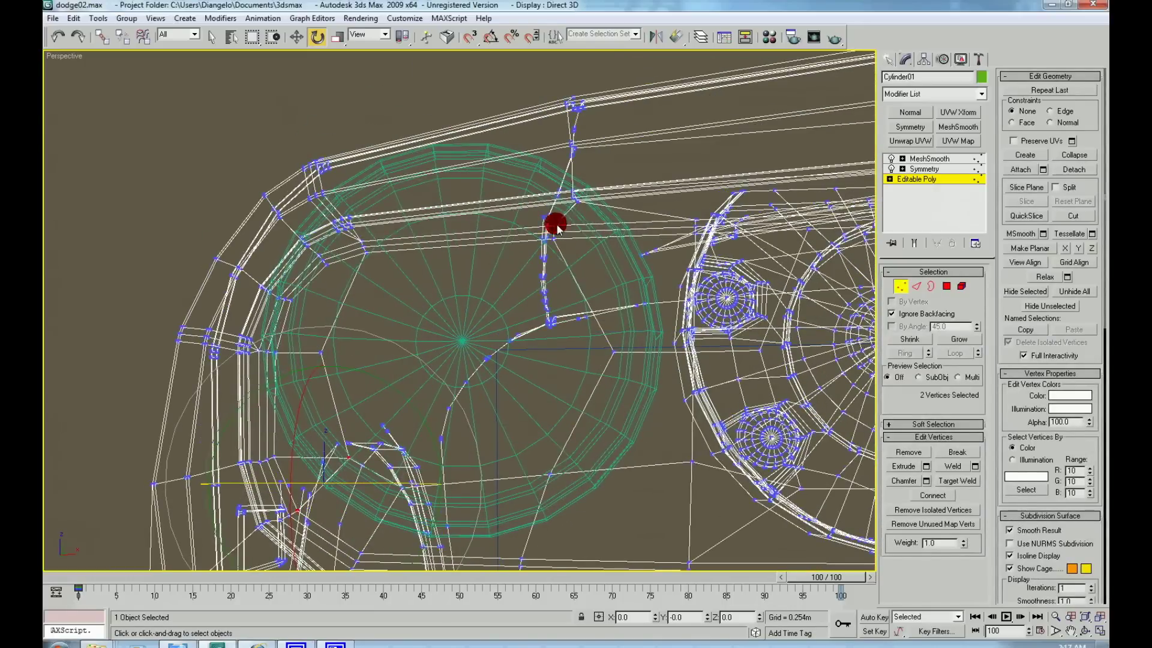
pyautogui.keyDown('alt'); pyautogui.moveTo(556, 227); pyautogui.dragTo(571, 228, button='middle'); pyautogui.keyUp('alt')
# Move the three vertices above the headlight slightly along X to close the gap.
pyautogui.keyDown('ctrl'); pyautogui.click(547, 246); pyautogui.keyUp('ctrl')
pyautogui.press('F3')
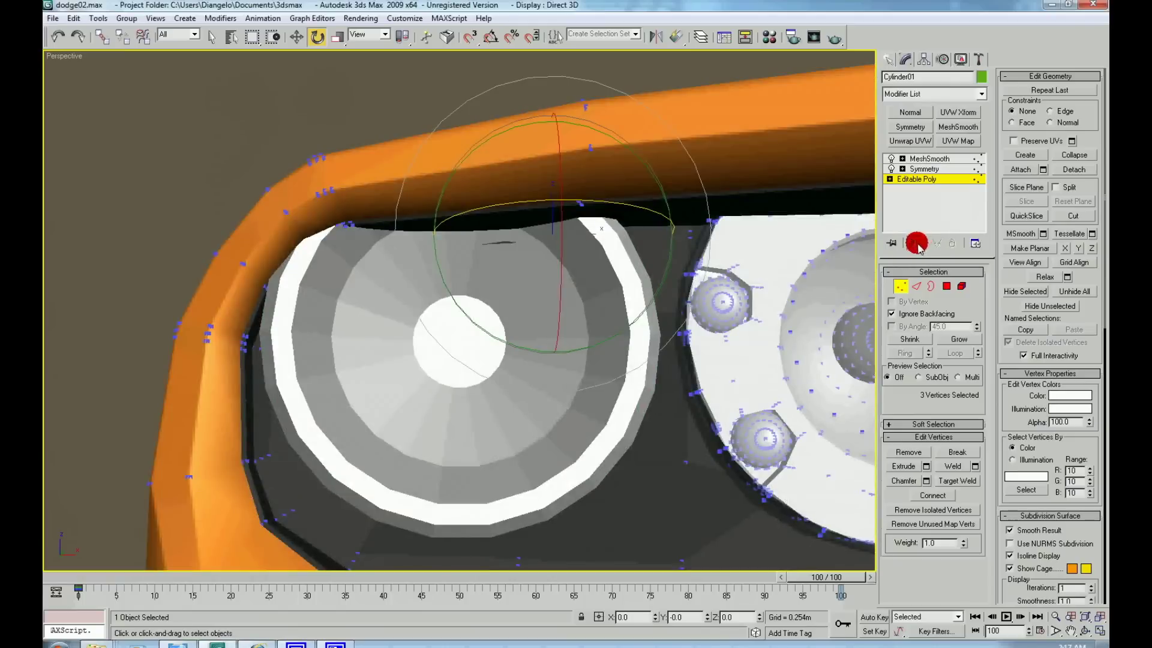
pyautogui.click(916, 243)
pyautogui.rightClick(593, 252)
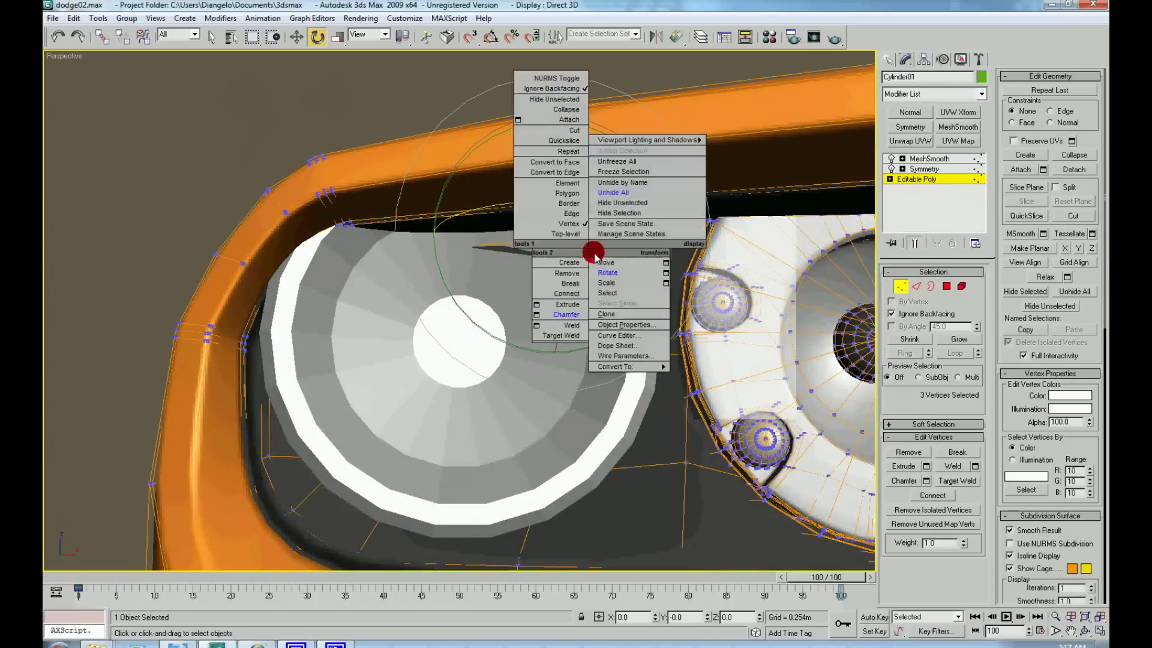
pyautogui.click(606, 262)
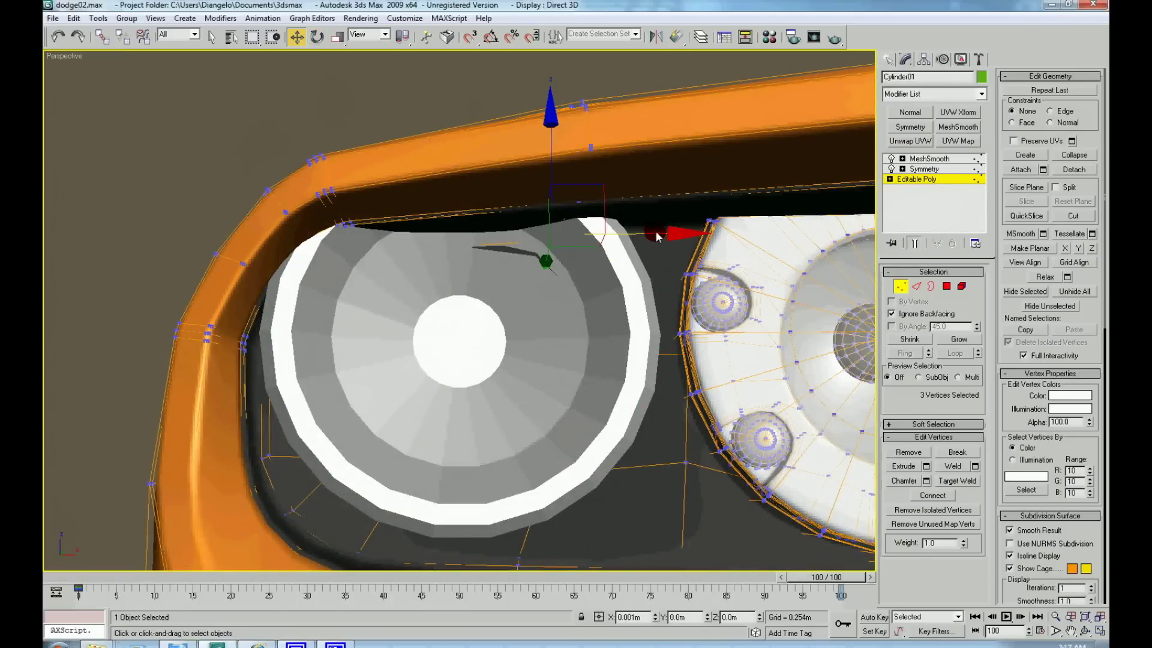
pyautogui.moveTo(656, 232); pyautogui.dragTo(657, 231)
# Check the body polygons around the opening in wireframe, then return to top level.
pyautogui.press('F3')
pyautogui.scroll(2, 528, 240)
pyautogui.scroll(3, 525, 246)
pyautogui.rightClick(526, 247)
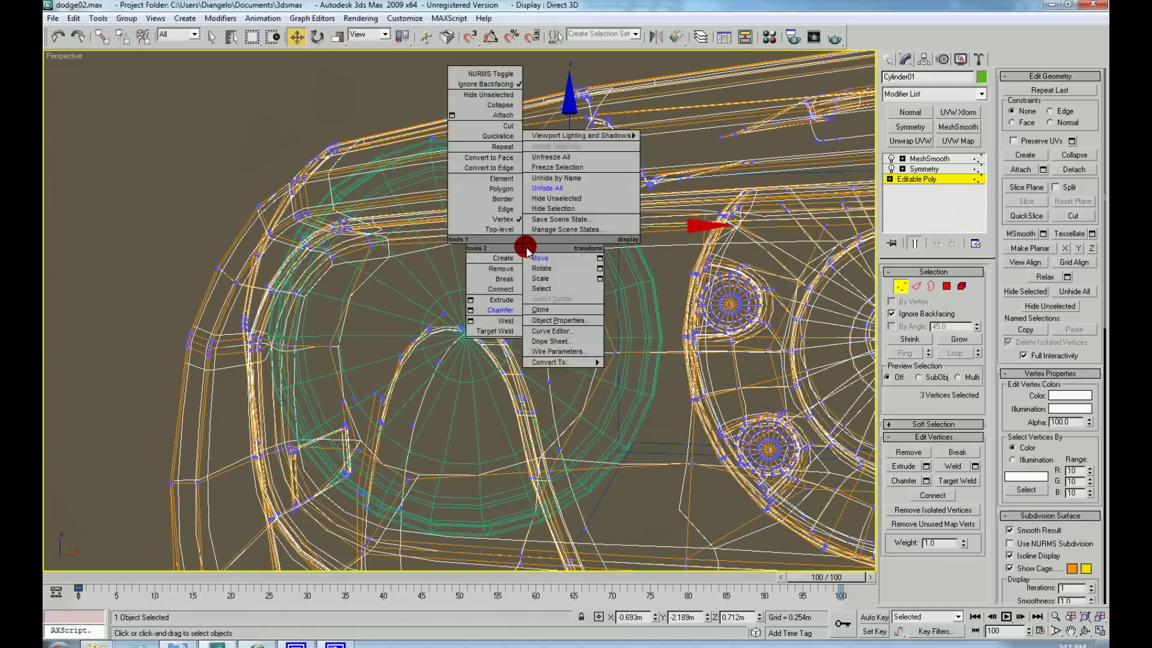
pyautogui.click(508, 189)
pyautogui.click(550, 229)
pyautogui.click(557, 264)
pyautogui.press('F3')
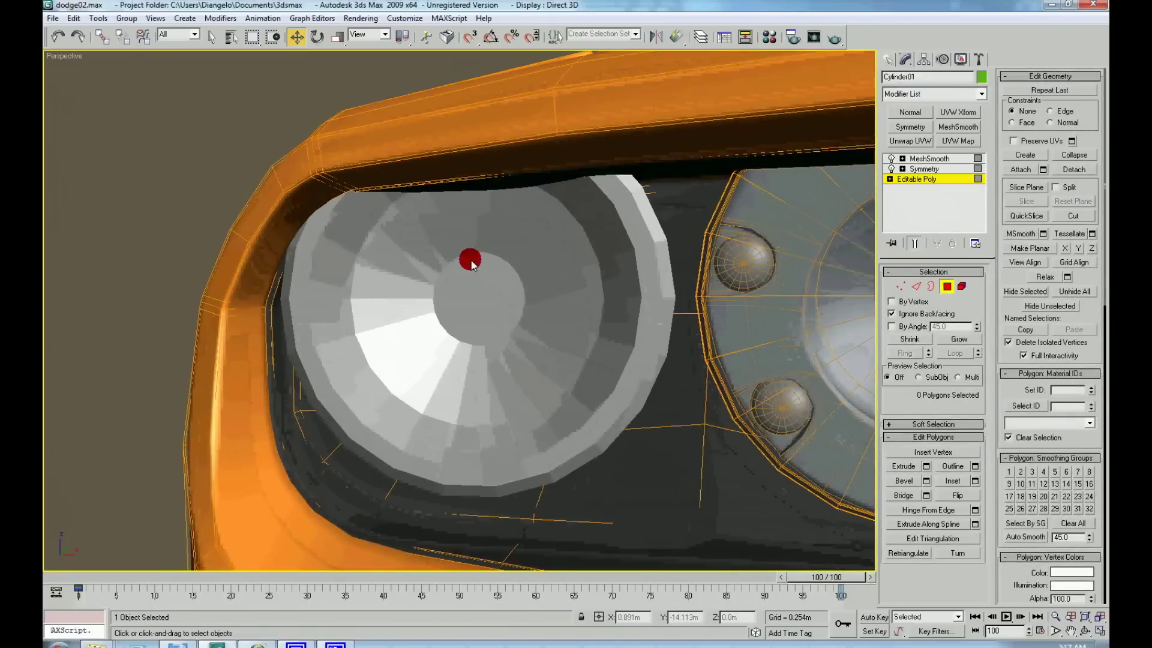
pyautogui.rightClick(456, 254)
pyautogui.click(456, 243)
# In Front view, hide the car body to isolate the left headlight disc.
pyautogui.click(147, 178)
pyautogui.scroll(-5, 180, 186)
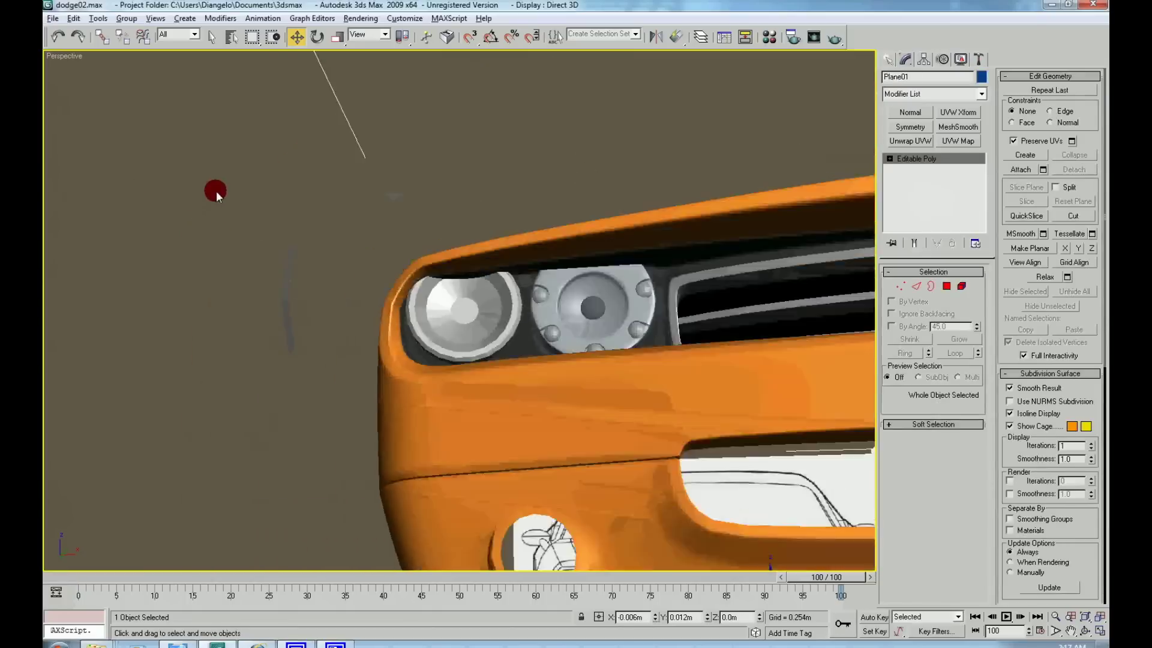
pyautogui.click(454, 302)
pyautogui.press('f')
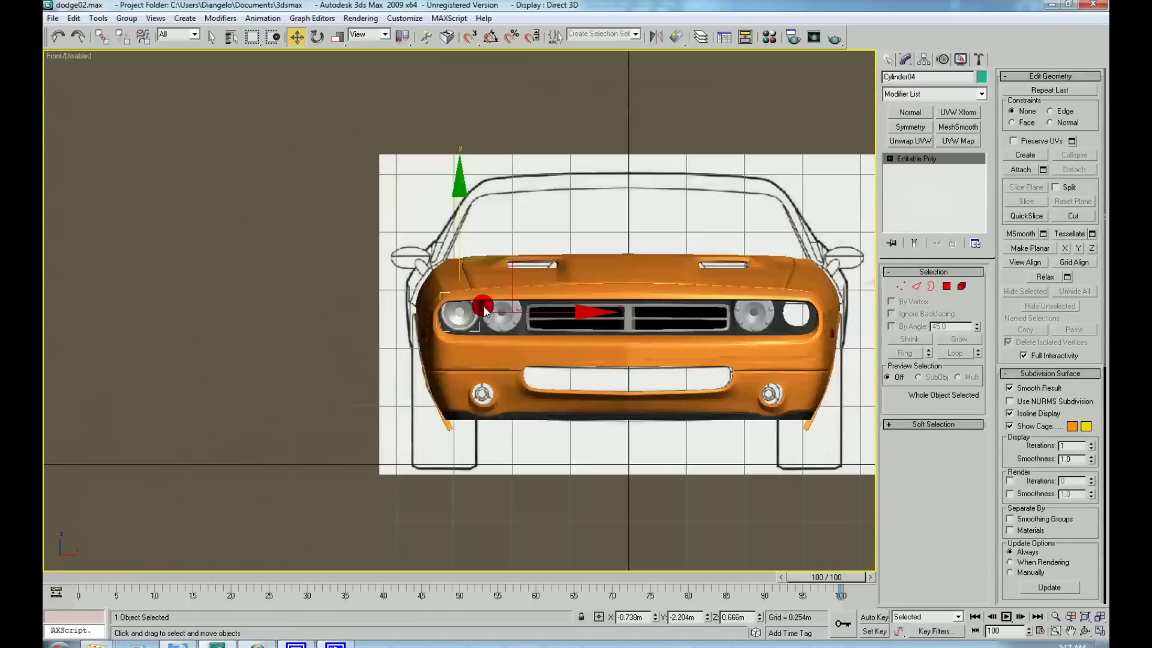
pyautogui.click(563, 279)
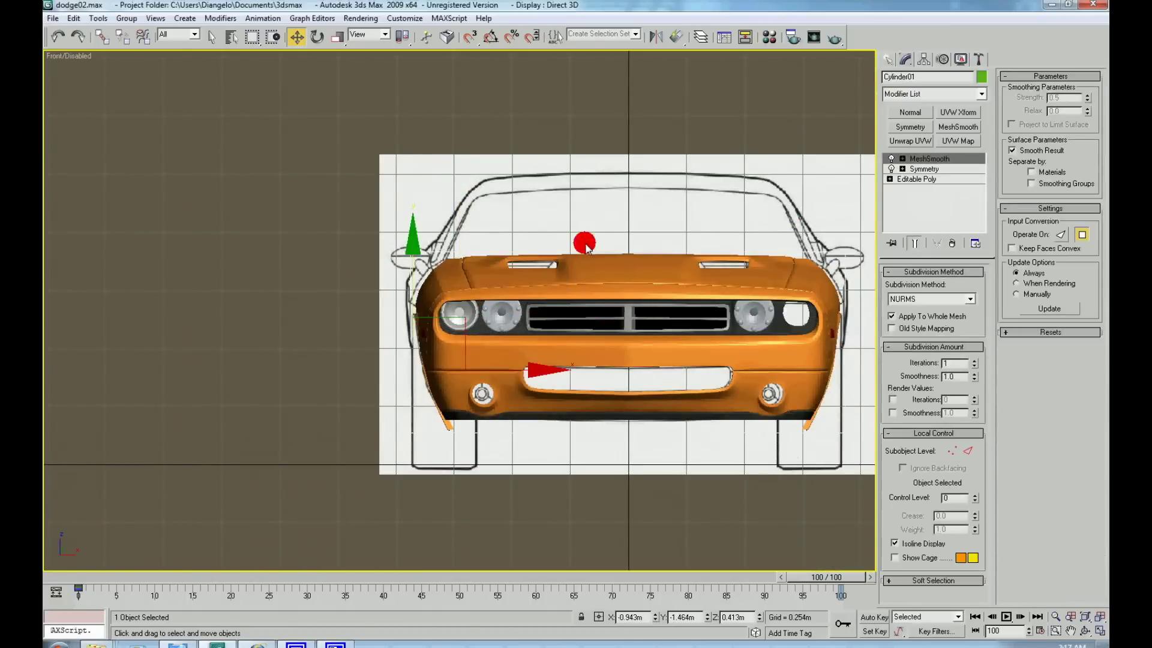
pyautogui.rightClick(590, 280)
pyautogui.click(610, 245)
pyautogui.scroll(2, 269, 348)
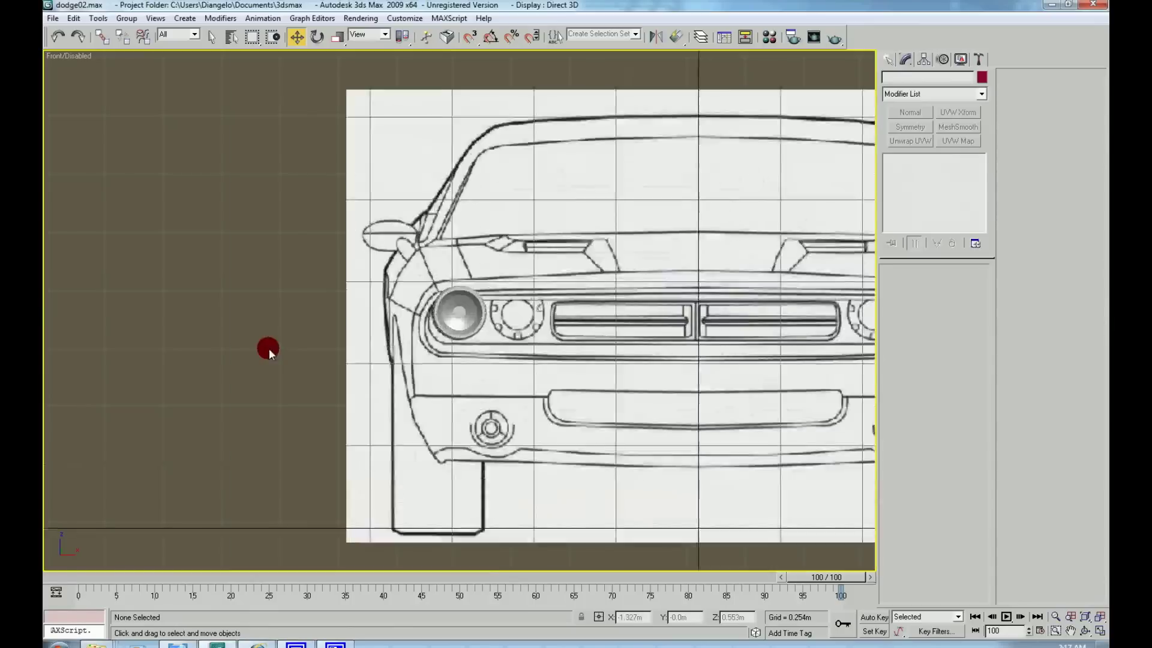
pyautogui.scroll(3, 269, 348)
# Zoom and pan onto the headlight disc and enter its Vertex sub-object level.
pyautogui.click(480, 310)
pyautogui.scroll(1, 492, 295)
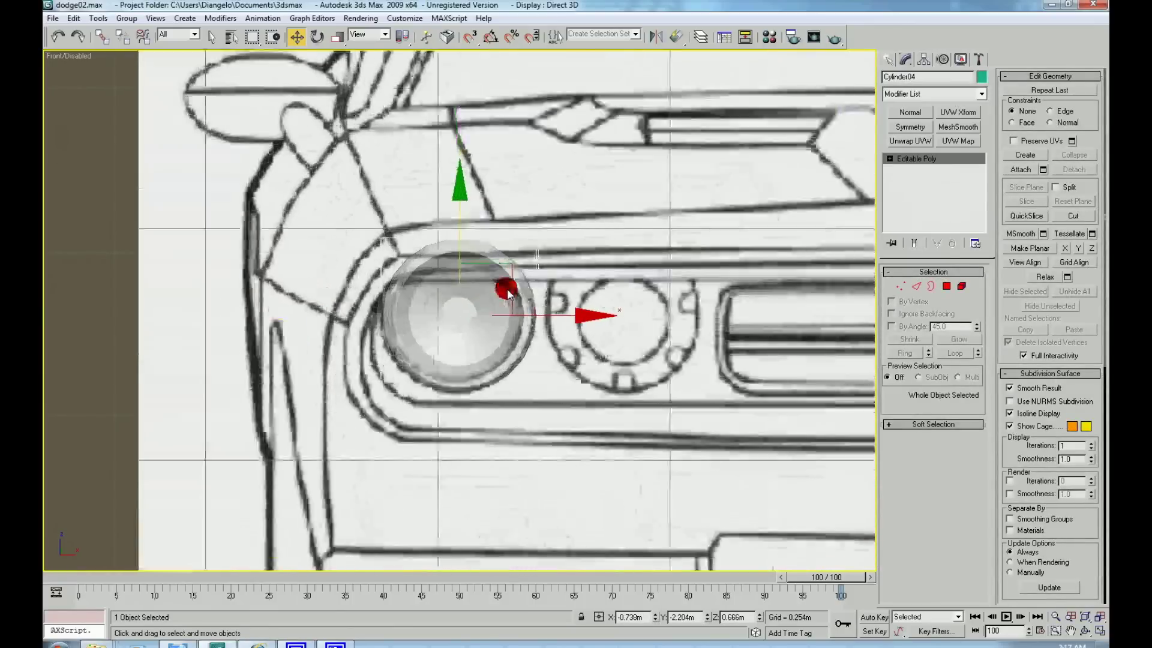
pyautogui.scroll(1, 478, 300)
pyautogui.scroll(2, 472, 292)
pyautogui.rightClick(458, 282)
pyautogui.moveTo(476, 235); pyautogui.dragTo(476, 265, button='middle')
pyautogui.scroll(2, 466, 276)
pyautogui.rightClick(464, 258)
pyautogui.click(443, 237)
# Delete the top vertices and stray upper-right vertices of the disc's outer ring.
pyautogui.moveTo(368, 211); pyautogui.dragTo(424, 264)
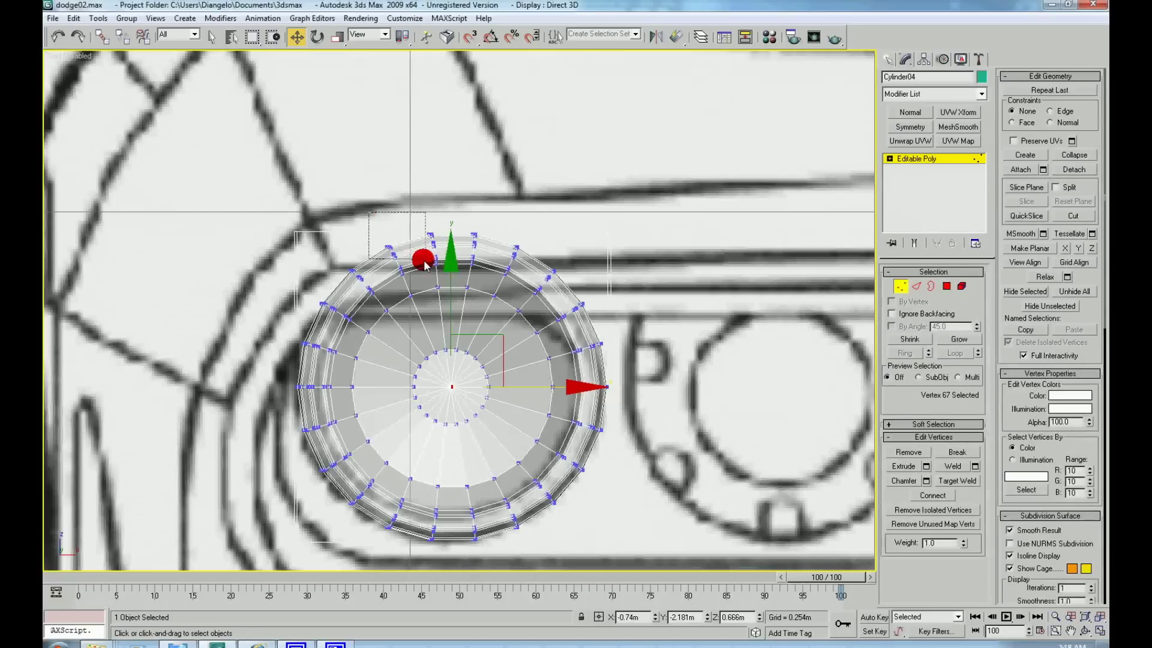
pyautogui.press('BackSpace')
pyautogui.moveTo(412, 198); pyautogui.dragTo(438, 219)
pyautogui.press('BackSpace')
pyautogui.moveTo(553, 219); pyautogui.dragTo(523, 245)
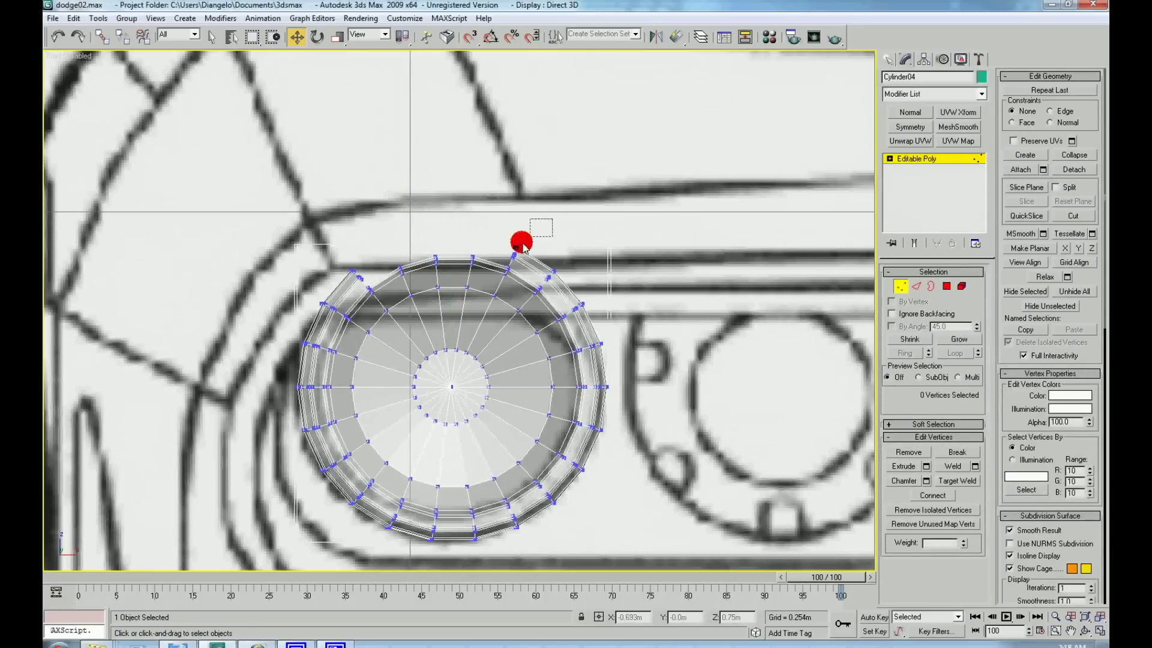
pyautogui.press('BackSpace')
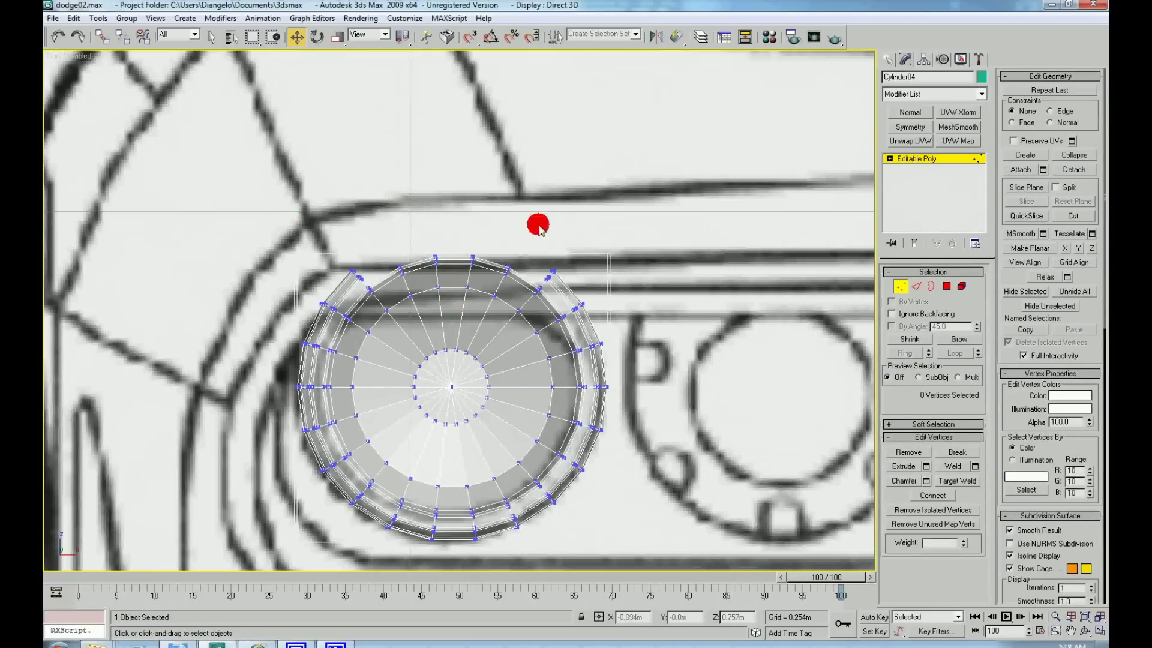
# Return to Top-level and uniform-scale the headlight disc down to 96%.
pyautogui.rightClick(477, 294)
pyautogui.click(456, 280)
pyautogui.rightClick(476, 342)
pyautogui.click(489, 377)
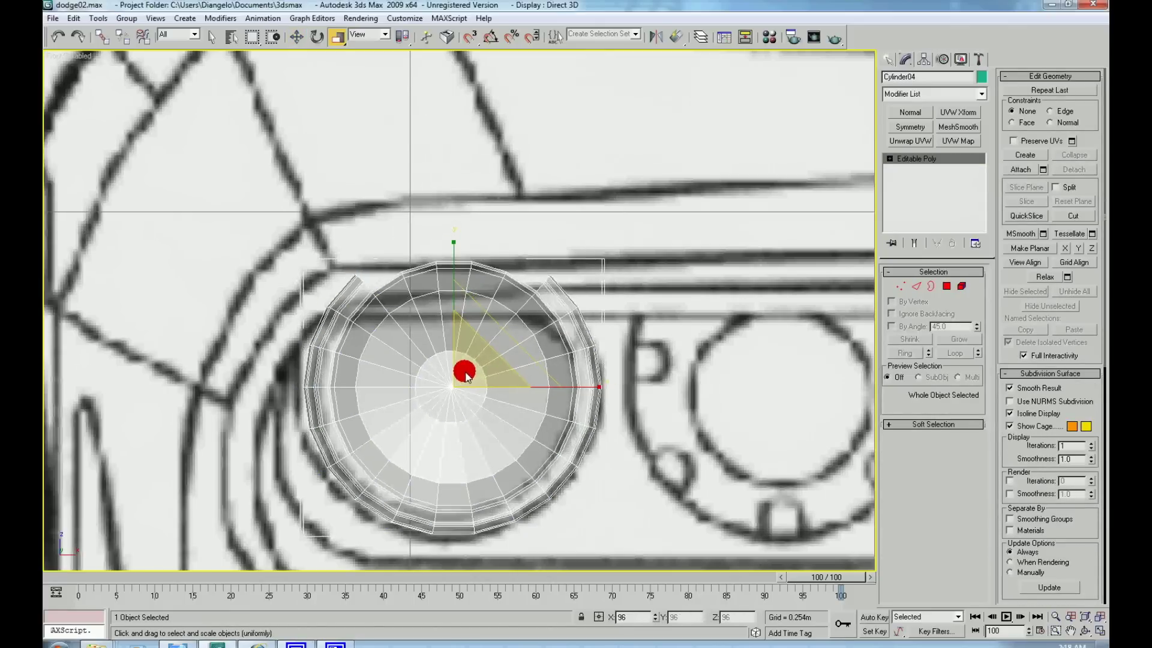
pyautogui.press('w')
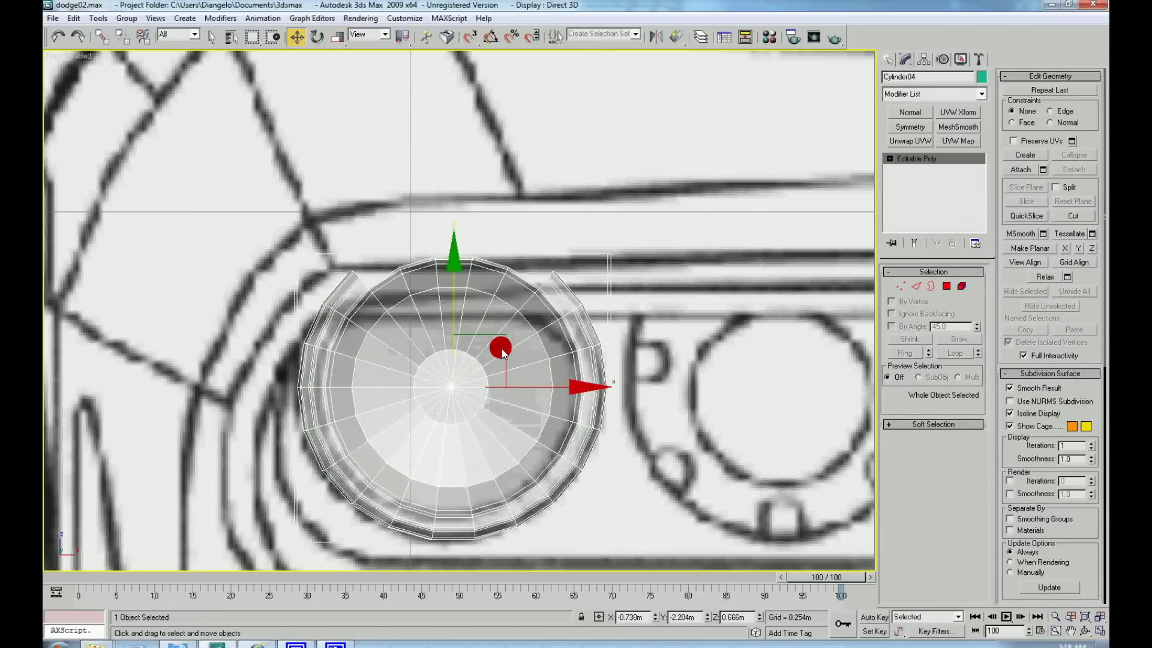
pyautogui.scroll(-5, 498, 357)
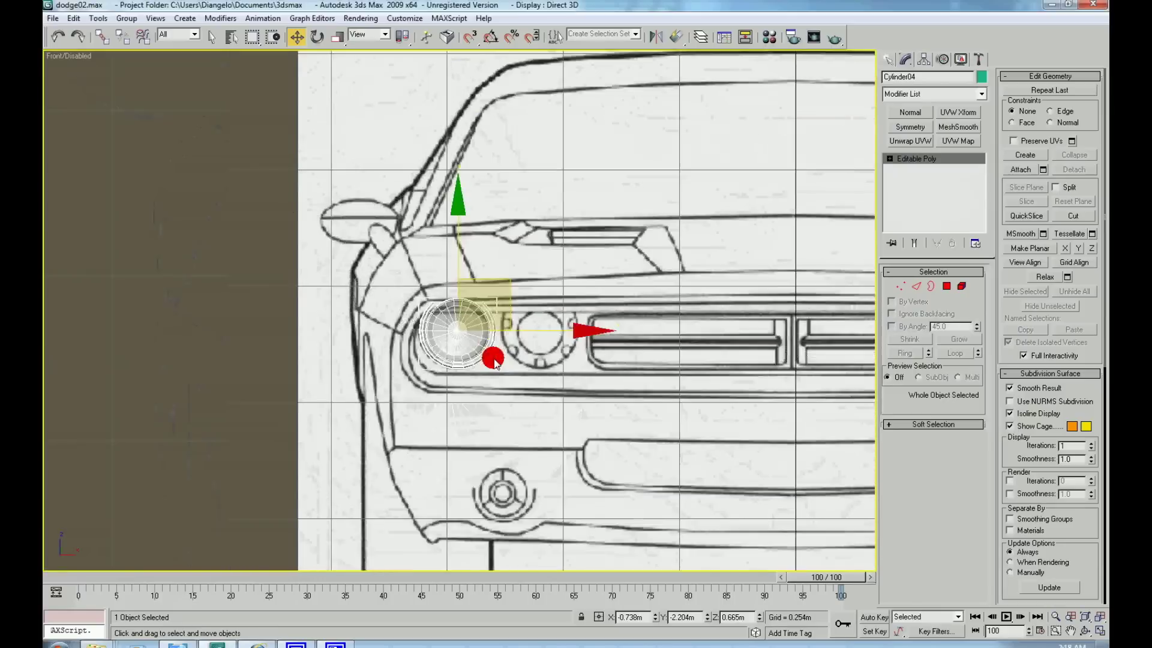
# In Perspective view, orbit to inspect the trimmed disc's front face and rim, then reselect it.
pyautogui.press('p')
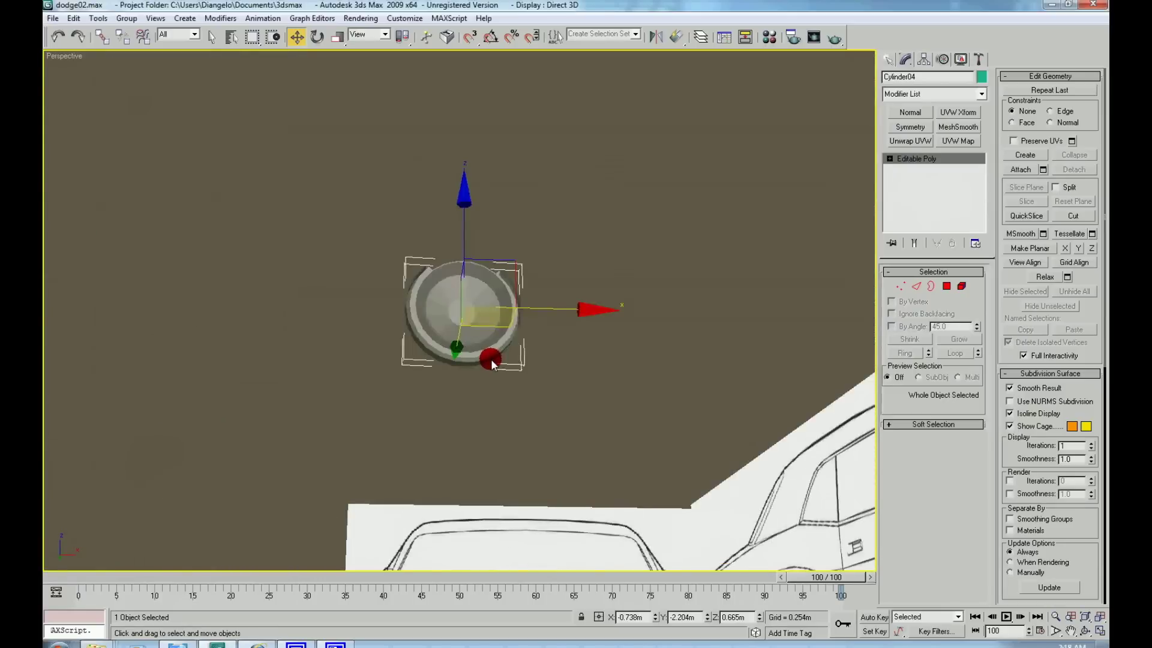
pyautogui.scroll(5, 492, 363)
pyautogui.scroll(-2, 476, 380)
pyautogui.moveTo(481, 380)
pyautogui.keyDown('alt'); pyautogui.mouseDown(button='middle')
pyautogui.moveTo(406, 391)
pyautogui.moveTo(591, 376)
pyautogui.moveTo(532, 349)
pyautogui.moveTo(596, 337)
pyautogui.mouseUp(button='middle'); pyautogui.keyUp('alt')
pyautogui.click(612, 326)
pyautogui.click(457, 346)
pyautogui.click(562, 320)
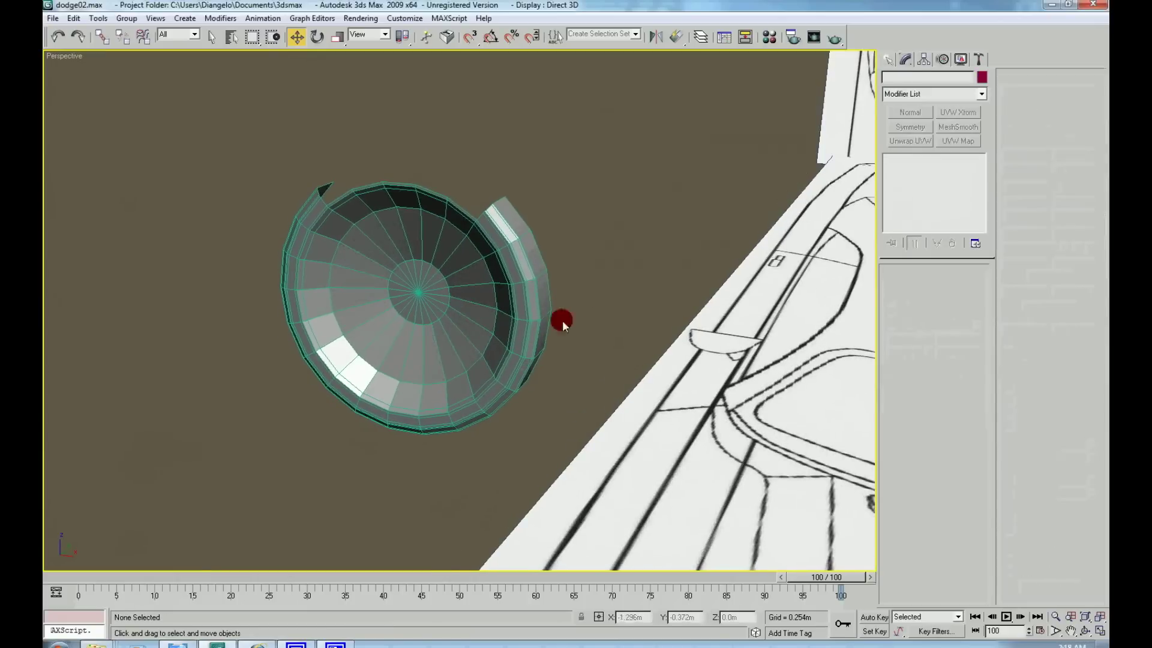
pyautogui.scroll(2, 549, 323)
# Briefly enter Edge mode on the disc, return to Top-level and deselect it.
pyautogui.rightClick(471, 292)
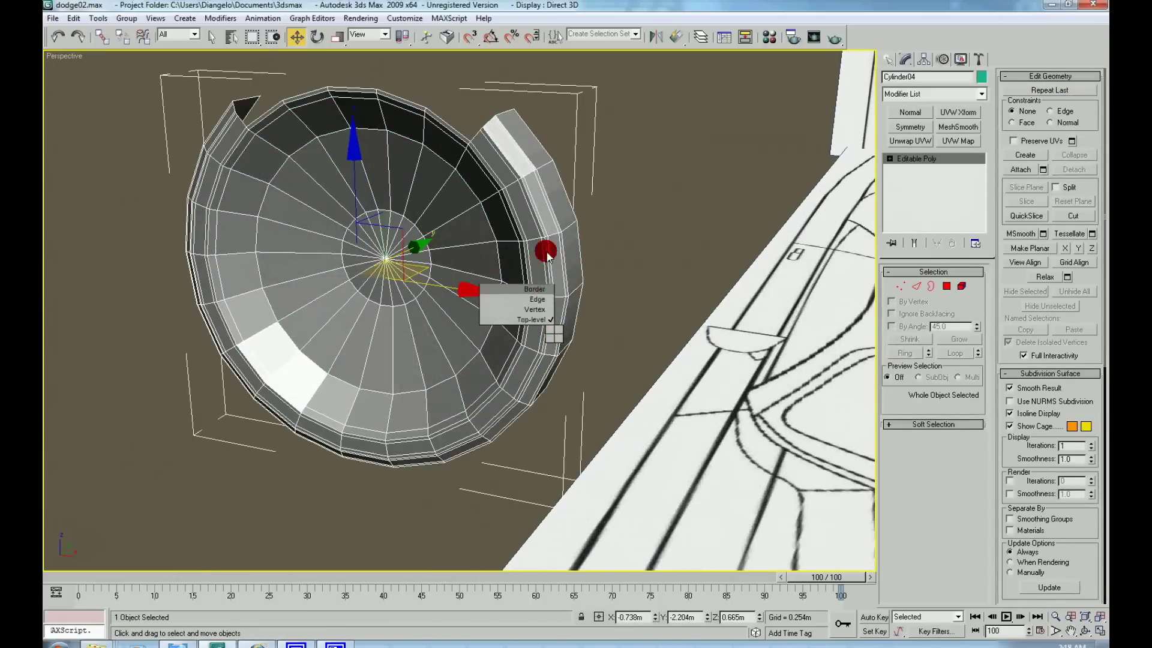
pyautogui.click(532, 298)
pyautogui.moveTo(629, 282)
pyautogui.keyDown('alt'); pyautogui.mouseDown(button='middle')
pyautogui.moveTo(632, 254)
pyautogui.moveTo(593, 268)
pyautogui.mouseUp(button='middle'); pyautogui.keyUp('alt')
pyautogui.rightClick(591, 266)
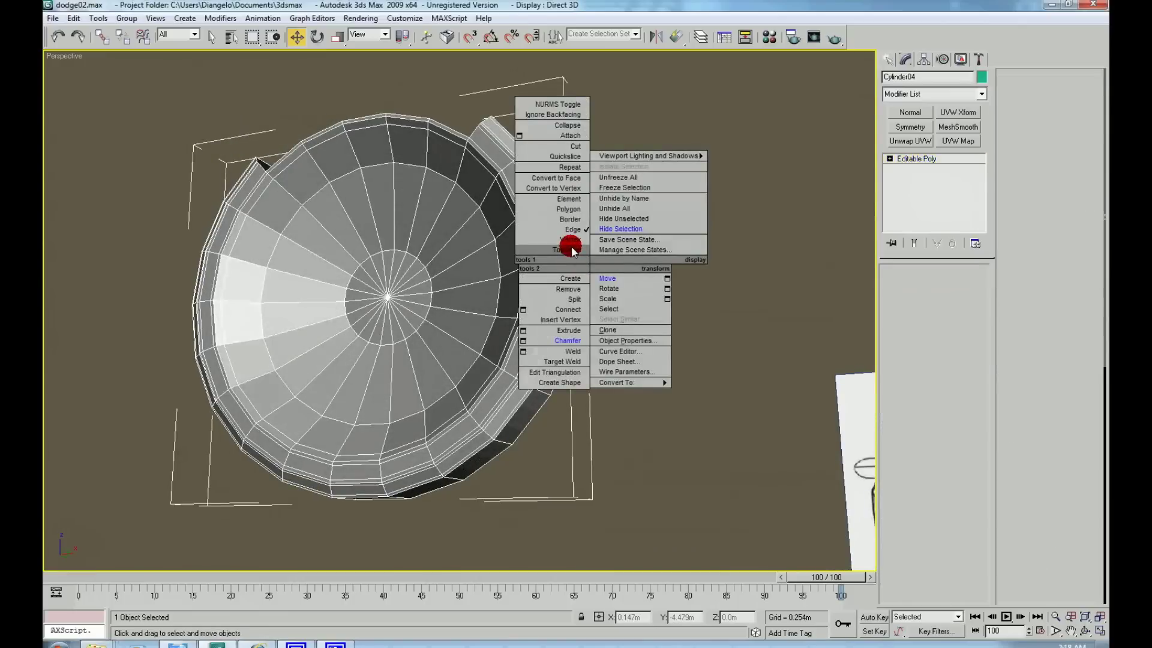
pyautogui.click(573, 251)
pyautogui.click(673, 282)
pyautogui.rightClick(674, 282)
# Unhide all objects and Attach the picked light part into the Cylinder01 headlight mesh.
pyautogui.click(699, 231)
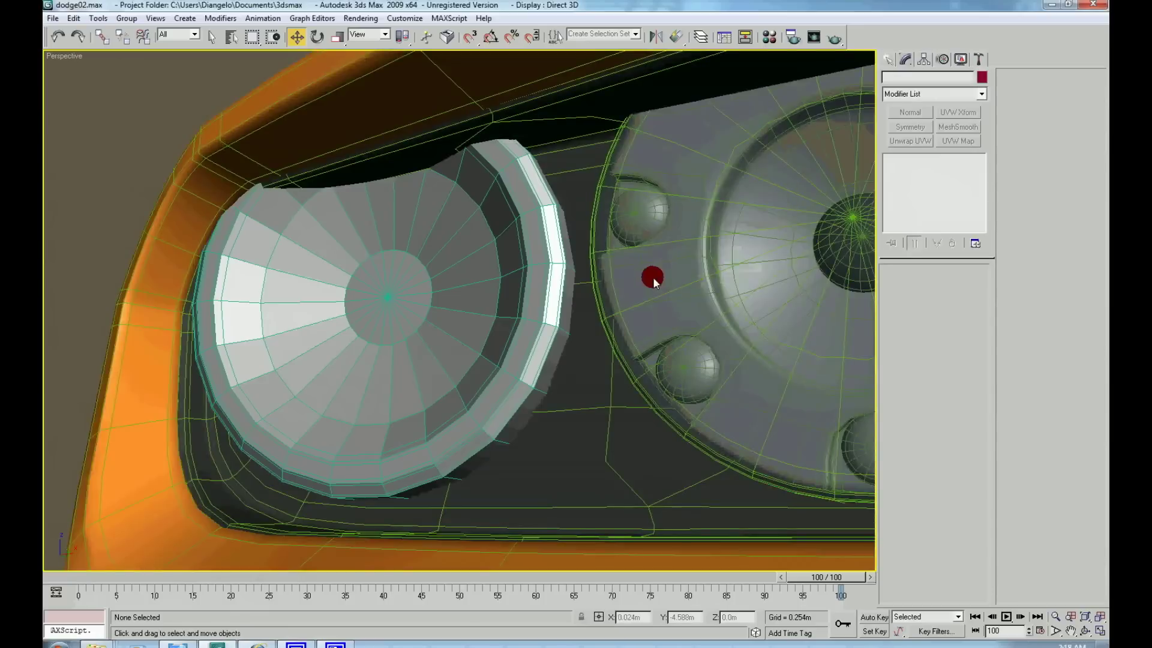
pyautogui.click(620, 285)
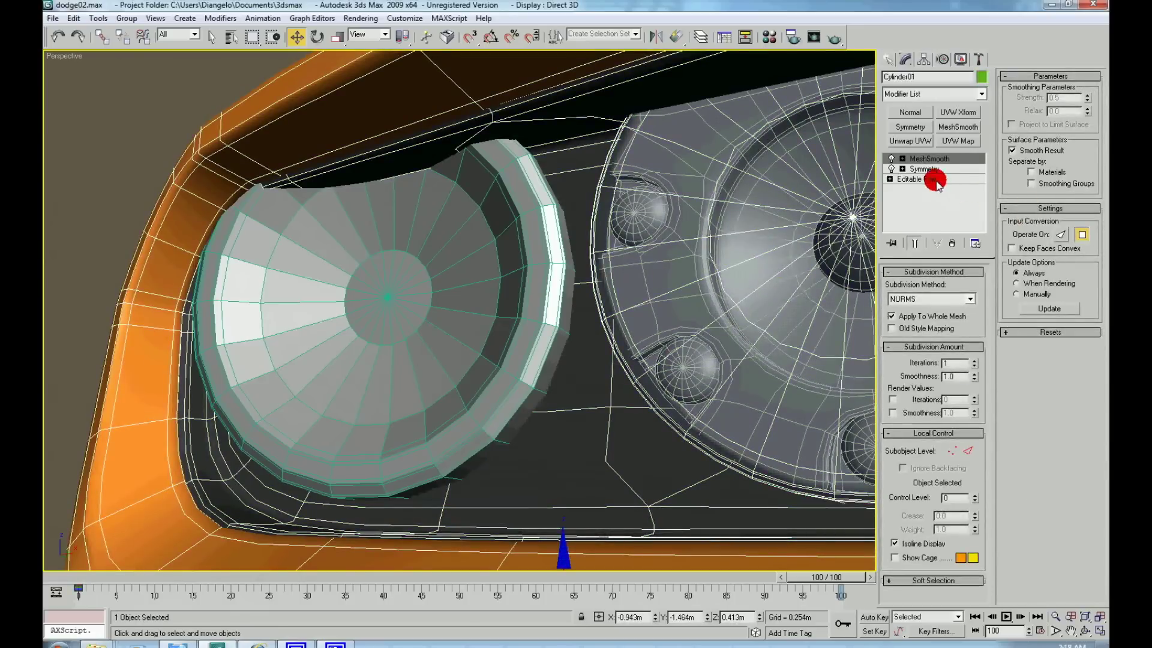
pyautogui.click(935, 179)
pyautogui.click(516, 243)
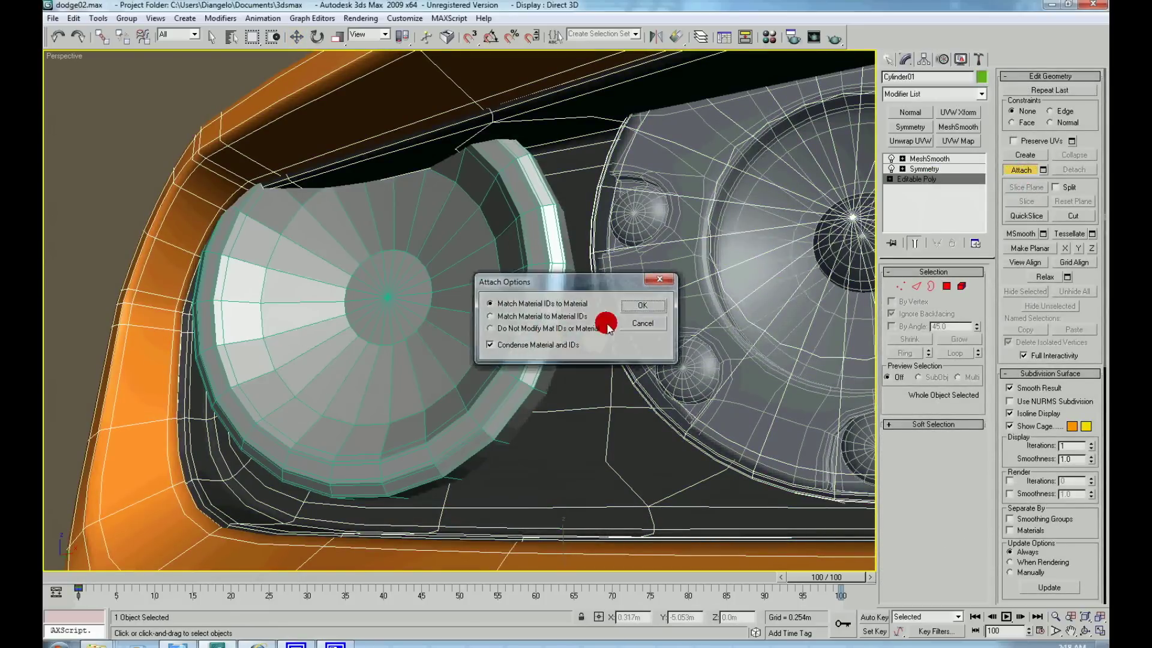
pyautogui.click(643, 301)
# Orbit around the car front to check both headlight assemblies in their openings.
pyautogui.scroll(-2, 575, 315)
pyautogui.scroll(-3, 553, 335)
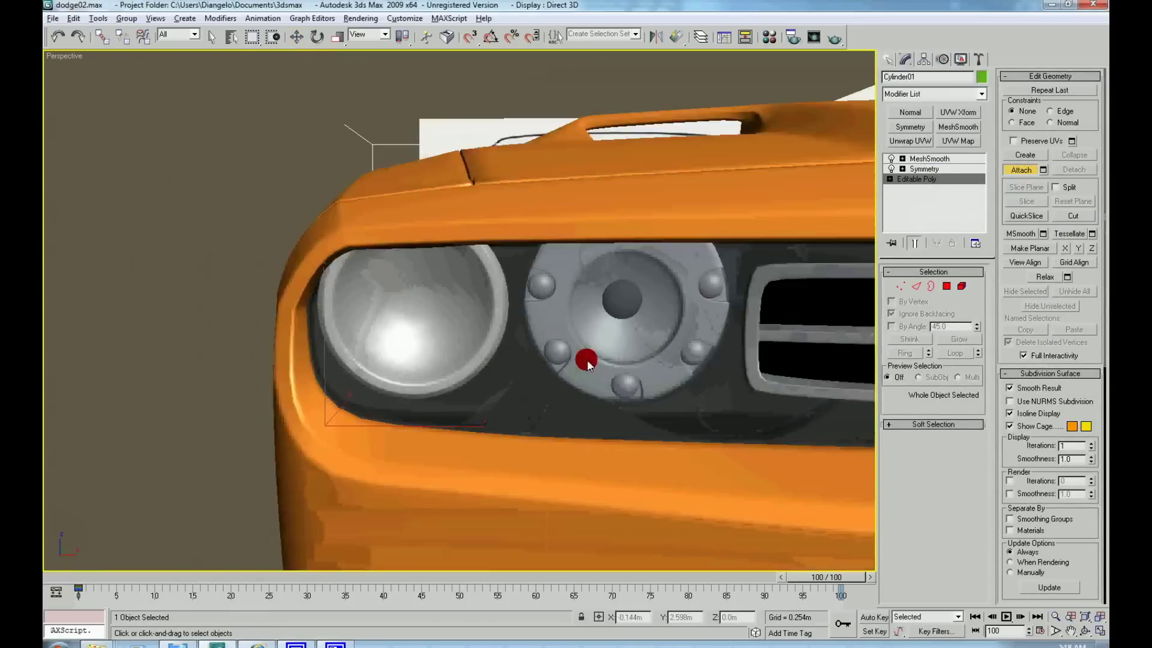
pyautogui.scroll(-2, 586, 360)
pyautogui.scroll(-4, 596, 377)
pyautogui.keyDown('alt'); pyautogui.moveTo(558, 352); pyautogui.dragTo(537, 353, button='middle'); pyautogui.keyUp('alt')
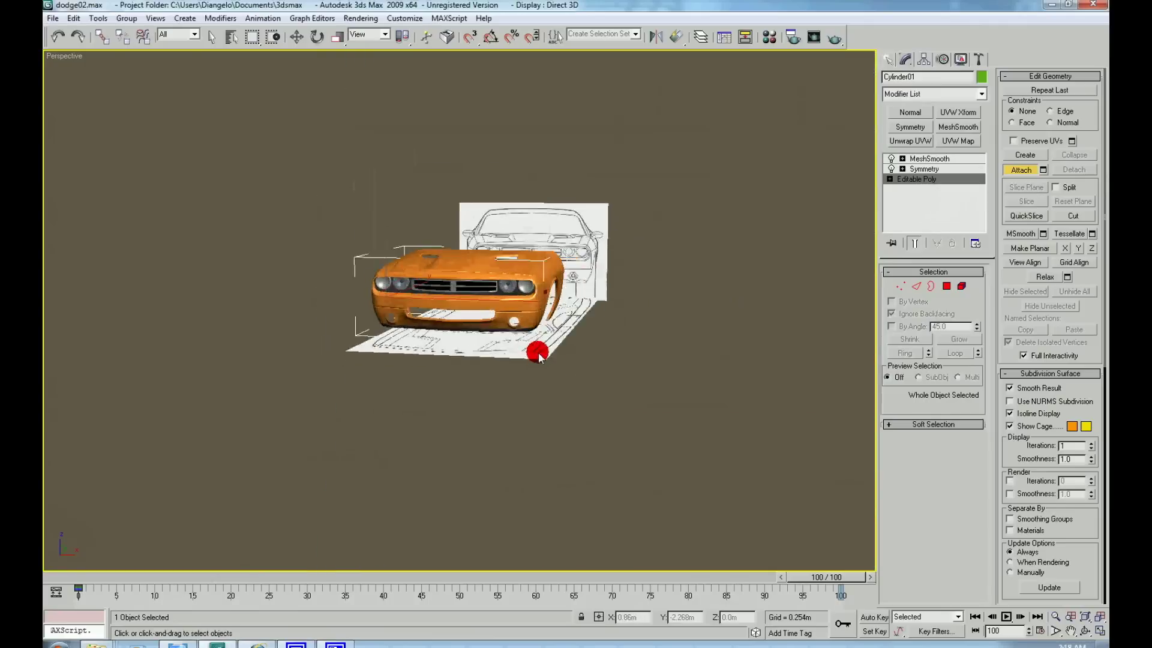
pyautogui.scroll(2, 488, 386)
pyautogui.moveTo(488, 386)
pyautogui.keyDown('alt'); pyautogui.mouseDown(button='middle')
pyautogui.moveTo(497, 399)
pyautogui.moveTo(571, 406)
pyautogui.mouseUp(button='middle'); pyautogui.keyUp('alt')
pyautogui.scroll(4, 244, 501)
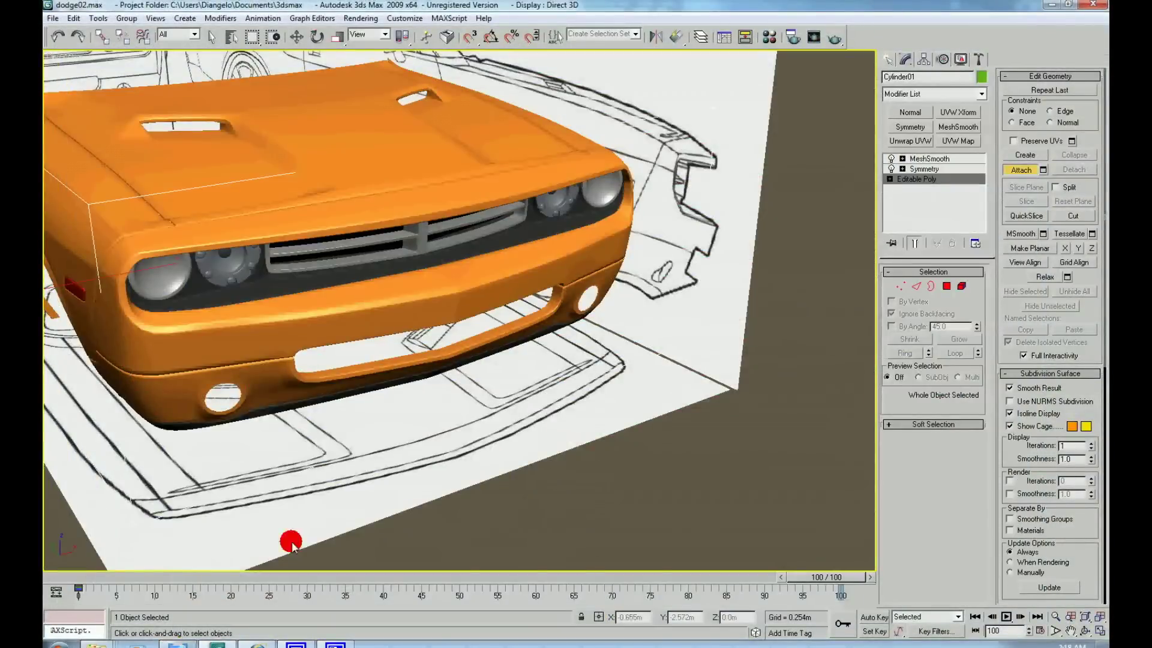
pyautogui.moveTo(291, 543)
pyautogui.keyDown('alt'); pyautogui.mouseDown(button='middle')
pyautogui.moveTo(334, 504)
pyautogui.moveTo(380, 390)
pyautogui.mouseUp(button='middle'); pyautogui.keyUp('alt')
pyautogui.scroll(4, 462, 301)
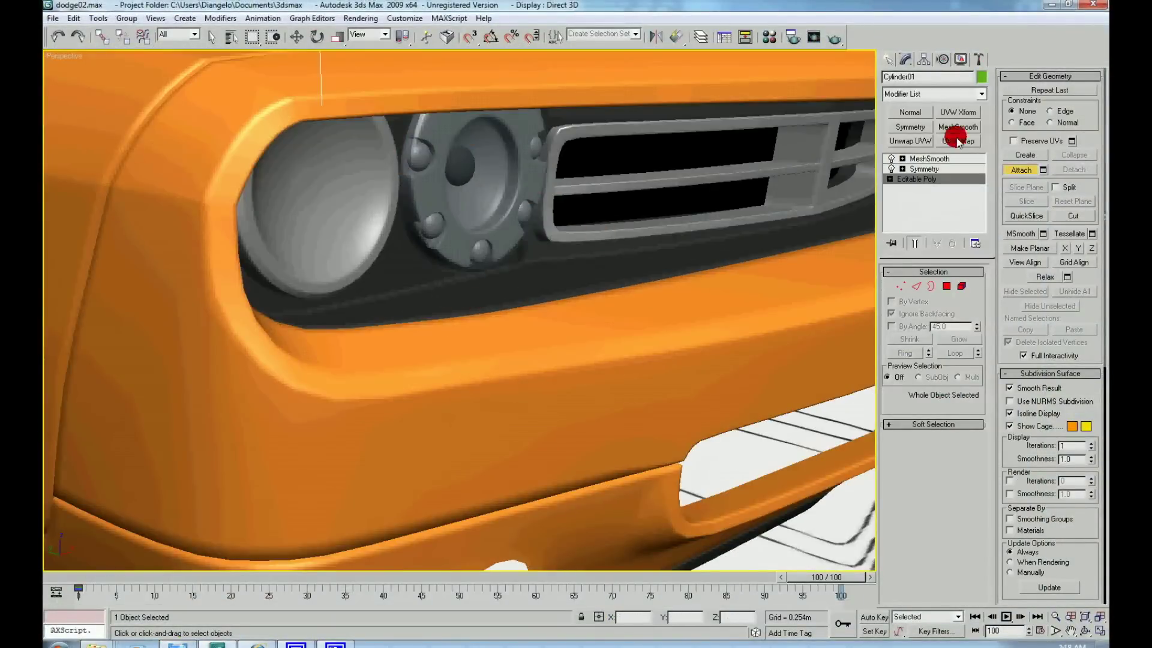
pyautogui.scroll(-4, 534, 214)
pyautogui.keyDown('alt'); pyautogui.moveTo(534, 214); pyautogui.dragTo(437, 261, button='middle'); pyautogui.keyUp('alt')
pyautogui.scroll(4, 436, 261)
# Select the headlight object in Polygon mode and hide the mirrored right half of the car.
pyautogui.press('w')
pyautogui.click(379, 168)
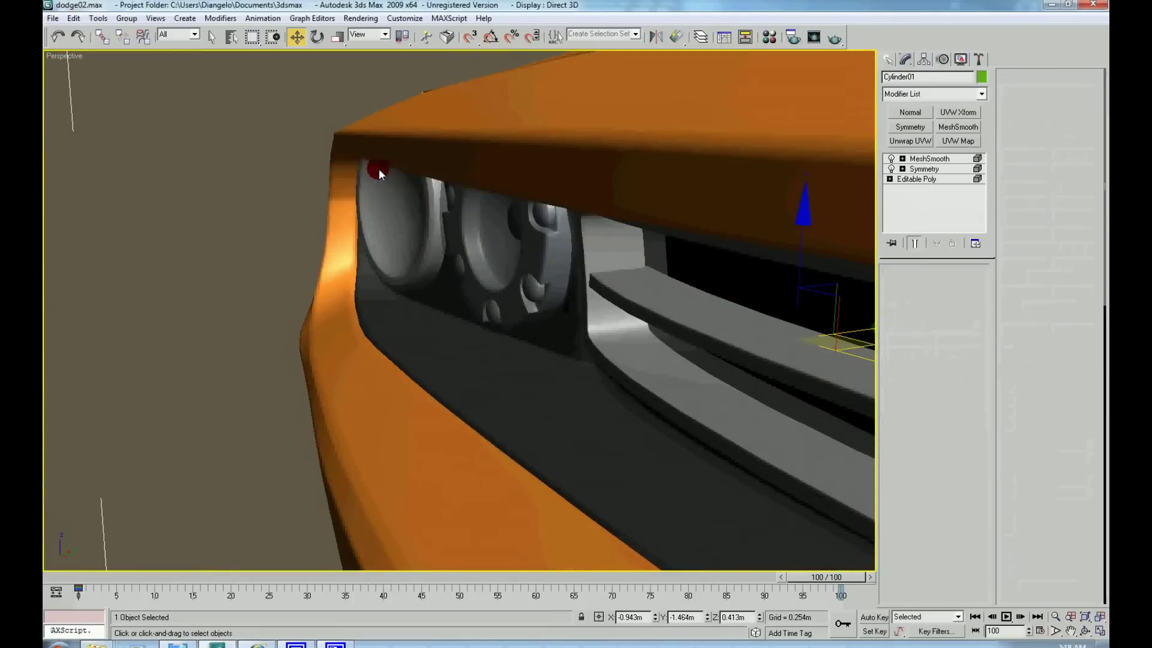
pyautogui.press('4')
pyautogui.moveTo(400, 216)
pyautogui.keyDown('alt'); pyautogui.mouseDown(button='middle')
pyautogui.moveTo(429, 249)
pyautogui.moveTo(480, 234)
pyautogui.mouseUp(button='middle'); pyautogui.keyUp('alt')
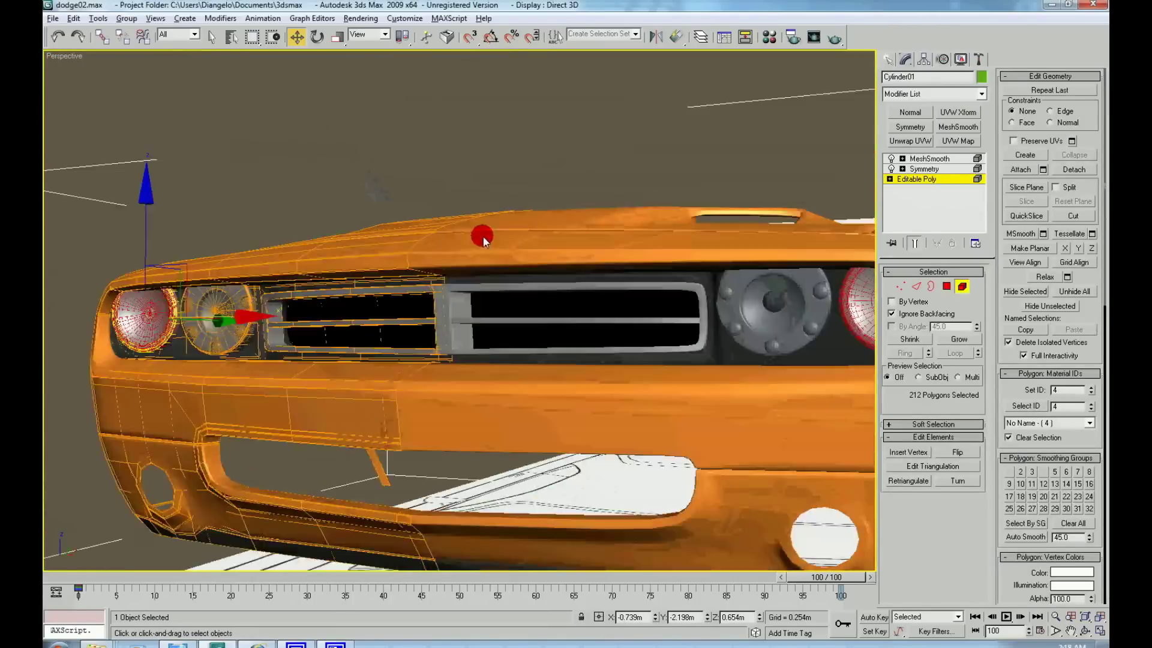
pyautogui.scroll(3, 499, 288)
pyautogui.scroll(-3, 501, 292)
pyautogui.click(888, 171)
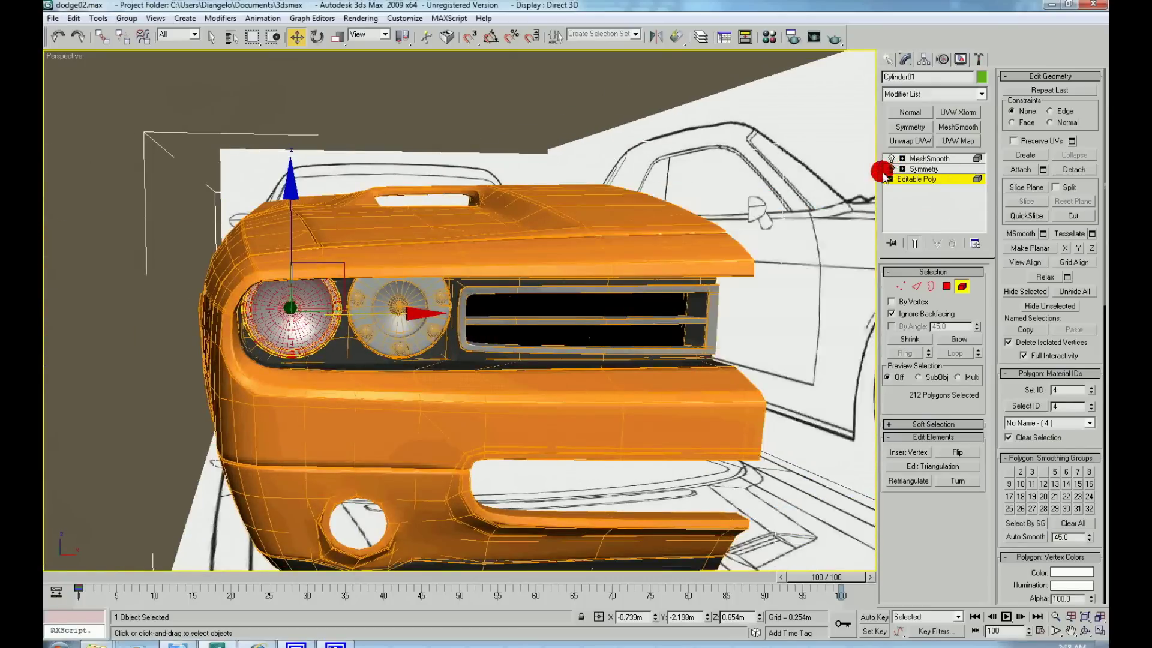
# Select the whole left headlight element and nudge it slightly into place.
pyautogui.moveTo(536, 340)
pyautogui.keyDown('alt'); pyautogui.mouseDown(button='middle')
pyautogui.moveTo(415, 323)
pyautogui.moveTo(555, 341)
pyautogui.mouseUp(button='middle'); pyautogui.keyUp('alt')
pyautogui.moveTo(554, 336); pyautogui.dragTo(551, 336)
pyautogui.keyDown('alt'); pyautogui.moveTo(520, 311); pyautogui.dragTo(537, 261, button='middle'); pyautogui.keyUp('alt')
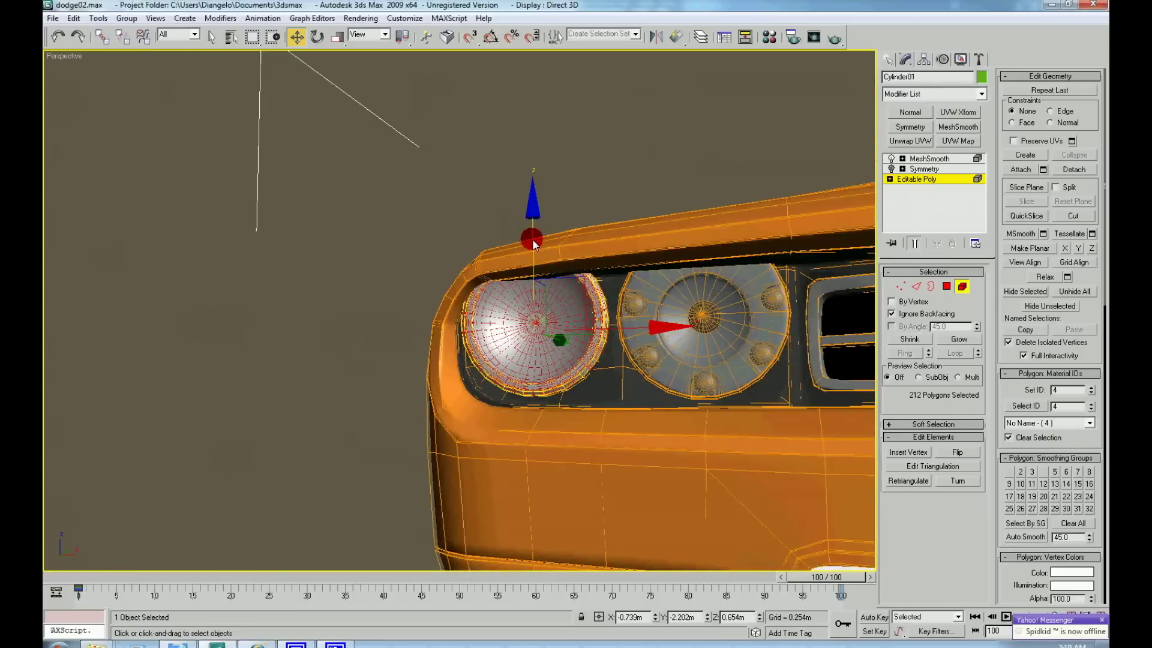
pyautogui.click(250, 265)
pyautogui.moveTo(250, 265)
pyautogui.keyDown('alt'); pyautogui.mouseDown(button='middle')
pyautogui.moveTo(282, 289)
pyautogui.moveTo(517, 281)
pyautogui.mouseUp(button='middle'); pyautogui.keyUp('alt')
pyautogui.click(580, 285)
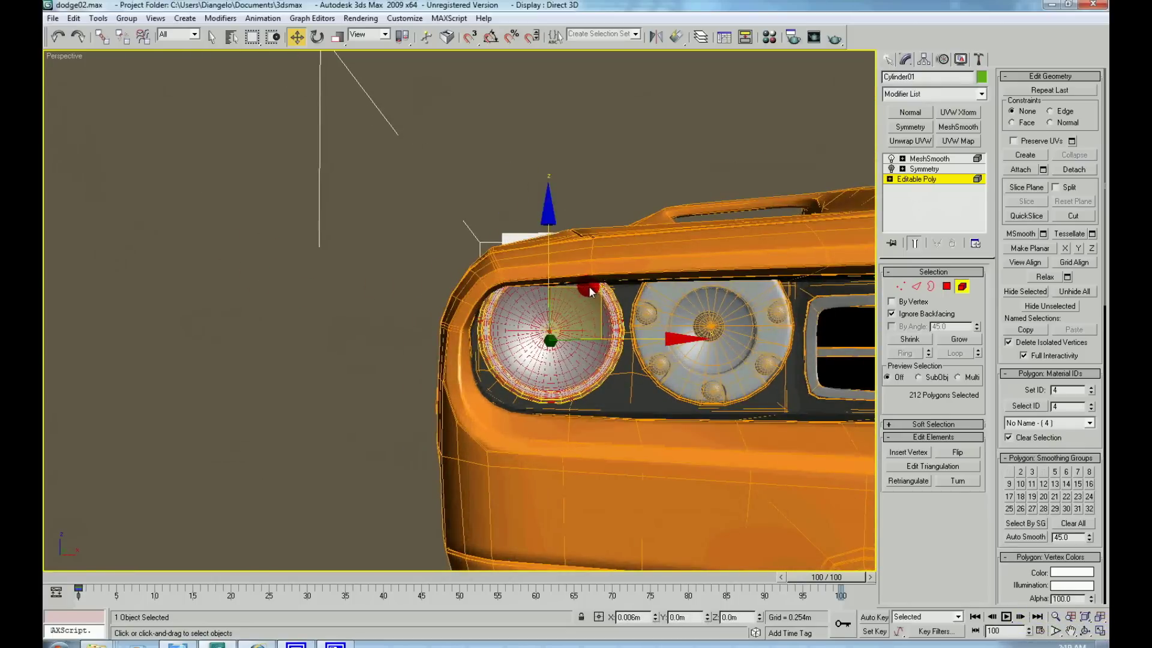
pyautogui.moveTo(584, 287); pyautogui.dragTo(554, 337)
# Orbit to a frontal view against the blueprints and switch to Element selection.
pyautogui.scroll(-2, 554, 338)
pyautogui.scroll(-3, 521, 335)
pyautogui.scroll(-3, 489, 335)
pyautogui.scroll(-3, 420, 348)
pyautogui.keyDown('alt'); pyautogui.moveTo(349, 359); pyautogui.dragTo(305, 343, button='middle'); pyautogui.keyUp('alt')
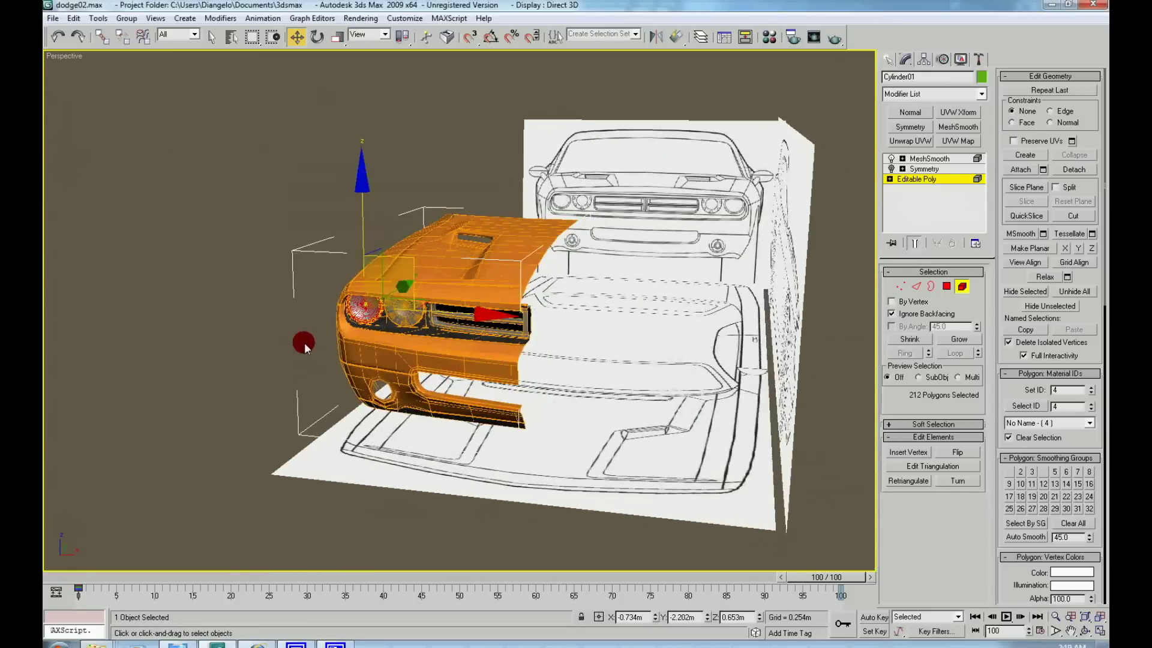
pyautogui.rightClick(303, 269)
pyautogui.scroll(3, 180, 360)
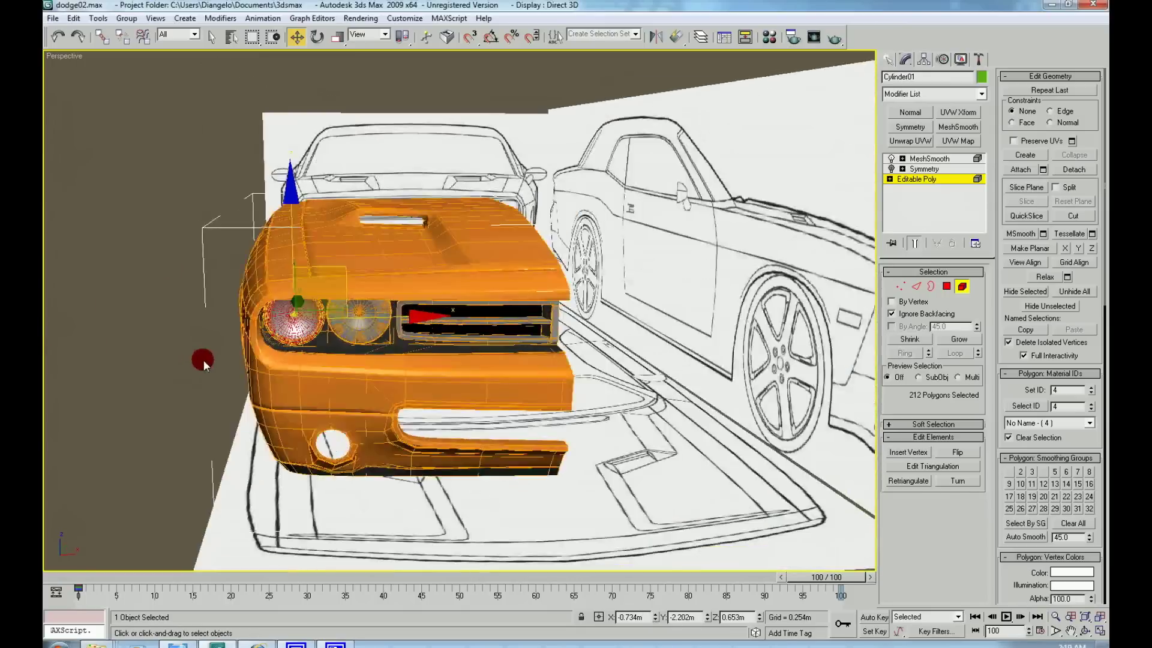
pyautogui.scroll(5, 307, 329)
pyautogui.rightClick(511, 360)
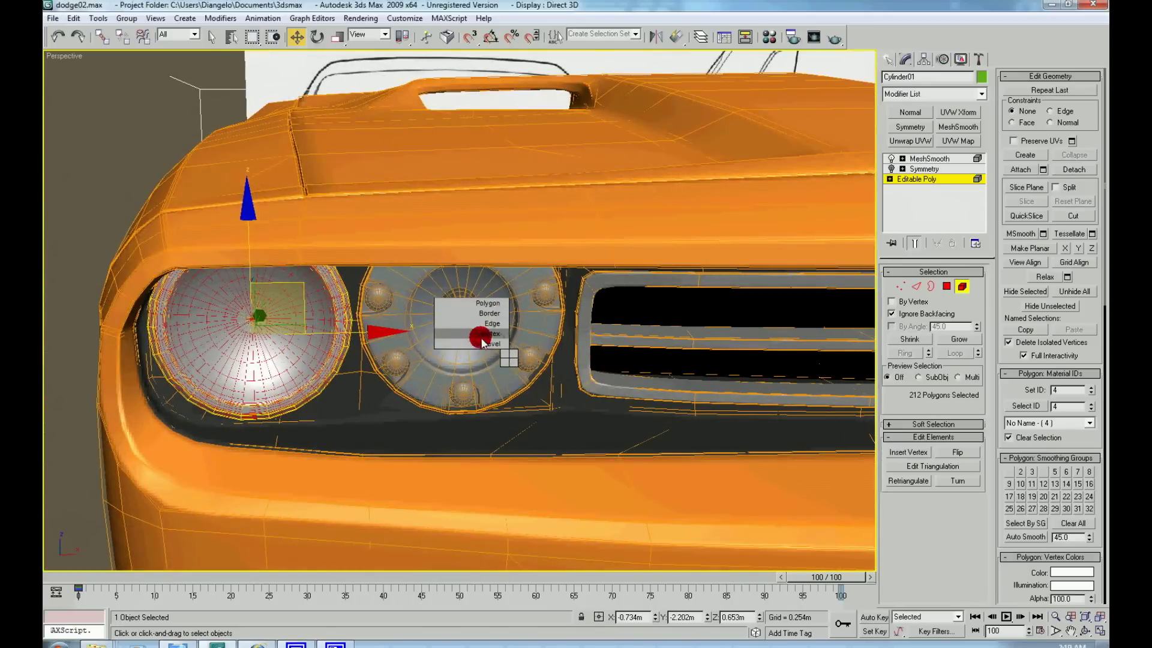
pyautogui.click(489, 292)
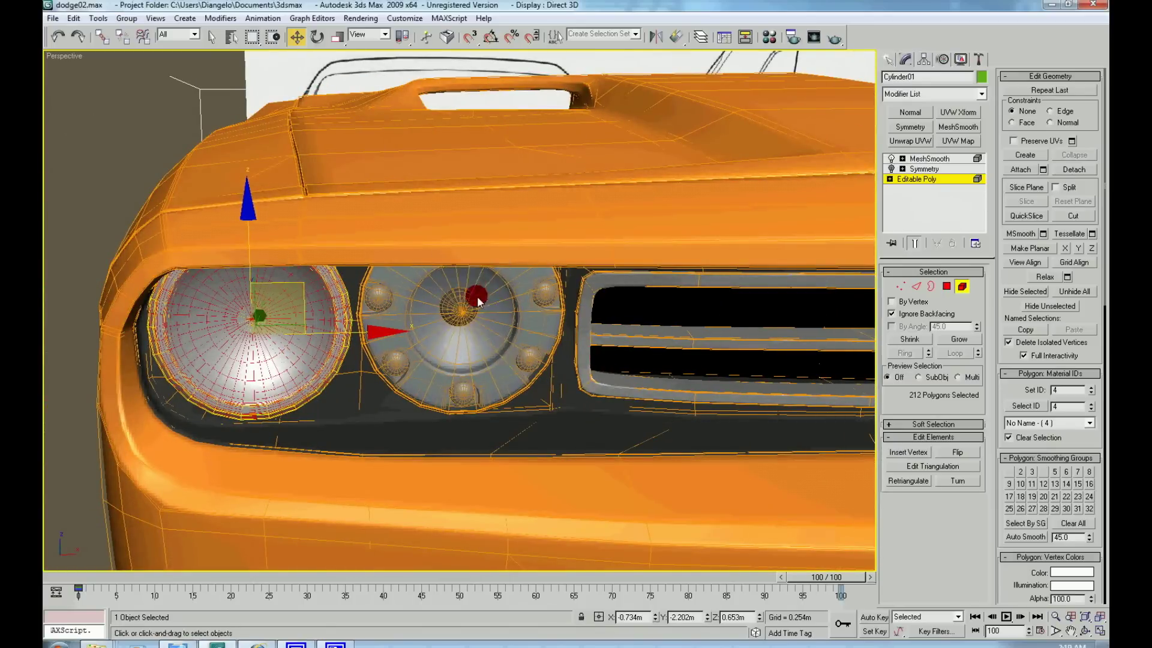
# Shift-drag the middle light's small bulb sphere into the left headlight using Clone To Element.
pyautogui.click(466, 309)
pyautogui.click(467, 309)
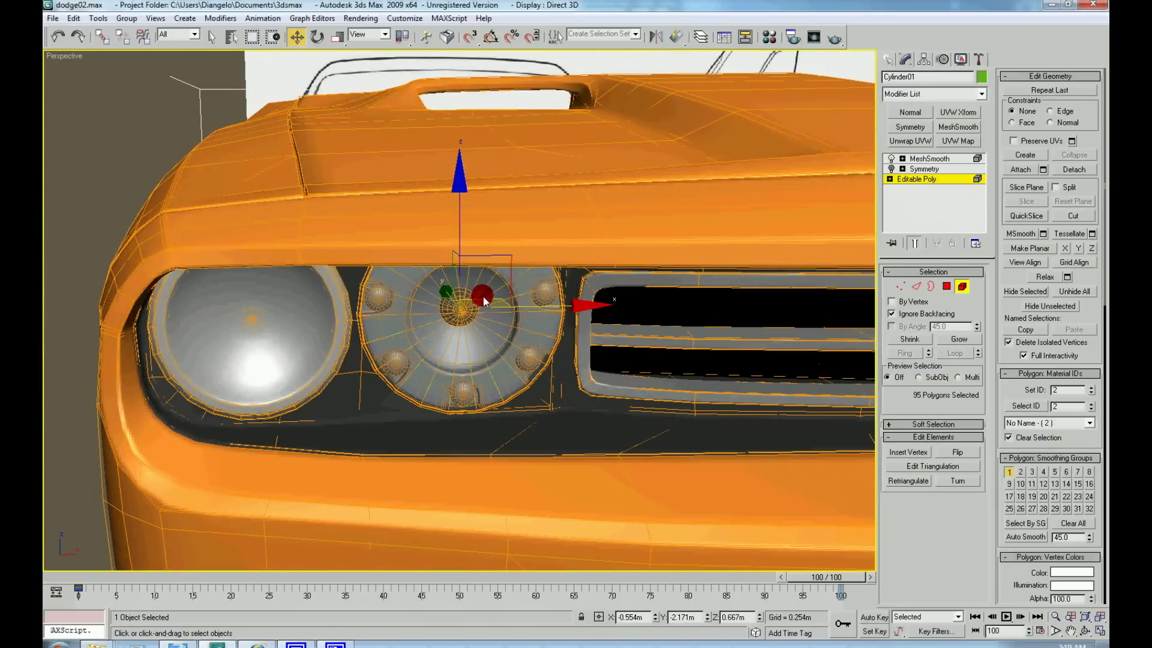
pyautogui.moveTo(293, 321); pyautogui.dragTo(276, 312)
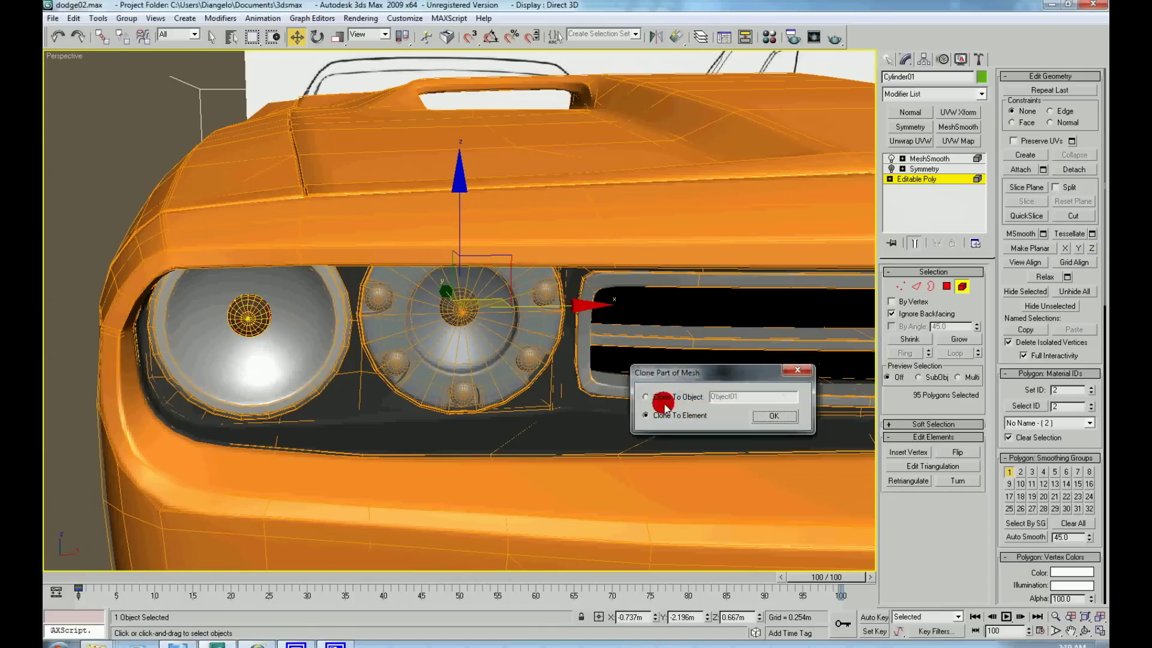
pyautogui.click(777, 420)
pyautogui.press('z')
# Scale the copied sphere down to bulb size and push it slightly along Y.
pyautogui.scroll(-2, 513, 384)
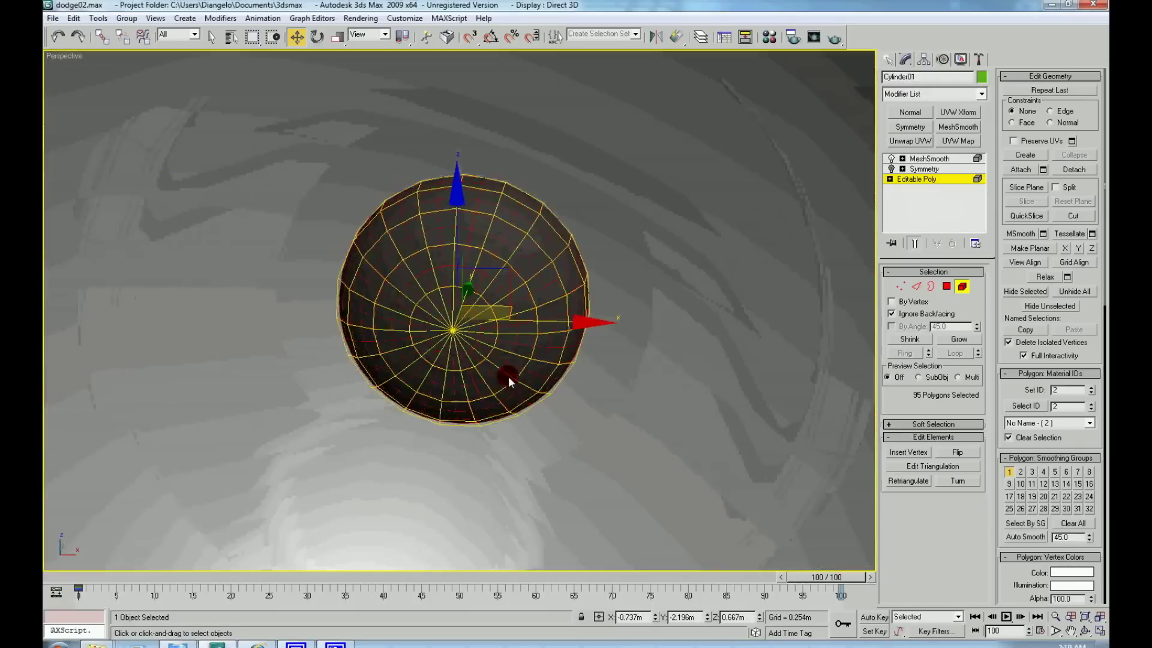
pyautogui.scroll(-2, 504, 354)
pyautogui.keyDown('alt'); pyautogui.moveTo(495, 320); pyautogui.dragTo(502, 305, button='middle'); pyautogui.keyUp('alt')
pyautogui.rightClick(501, 304)
pyautogui.click(523, 333)
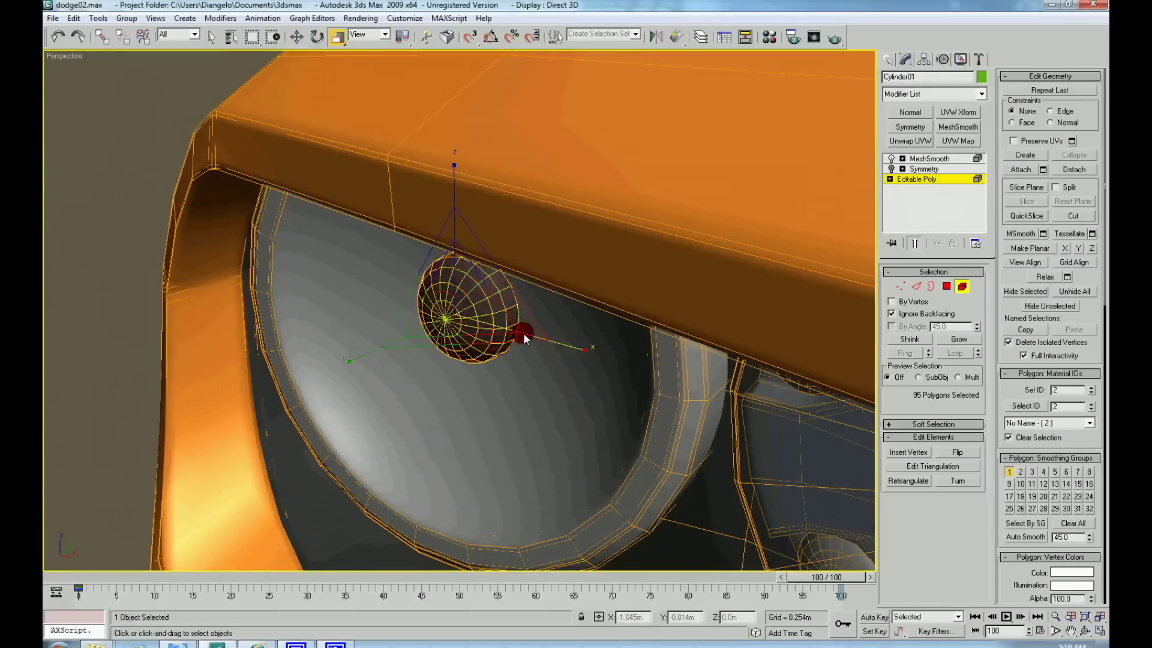
pyautogui.moveTo(463, 300); pyautogui.dragTo(462, 291)
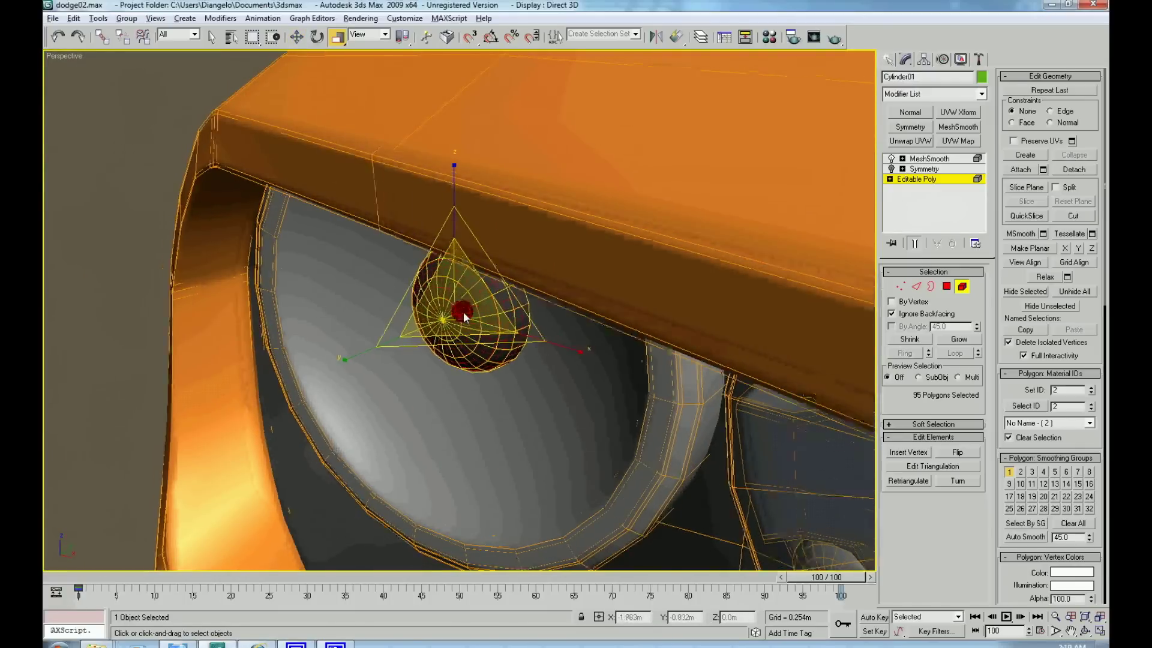
pyautogui.keyDown('alt'); pyautogui.moveTo(463, 312); pyautogui.dragTo(470, 306, button='middle'); pyautogui.keyUp('alt')
pyautogui.rightClick(472, 309)
pyautogui.click(492, 318)
pyautogui.moveTo(547, 305); pyautogui.dragTo(545, 307)
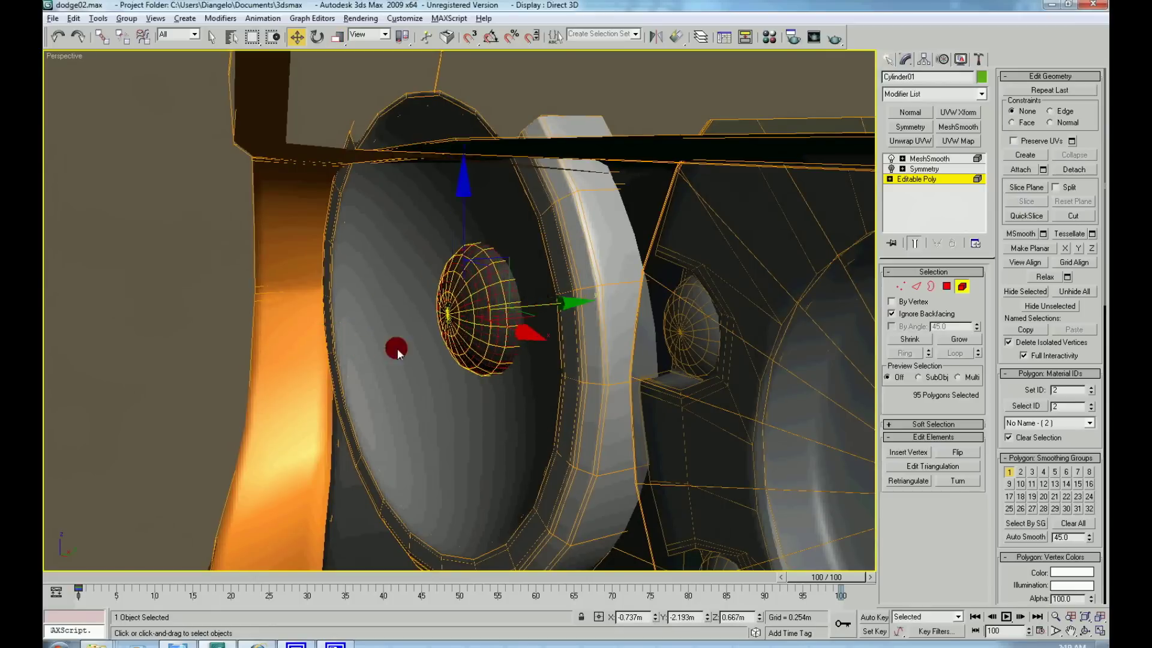
# Return to the whole-object level, deselect the headlight and view the car from front-left.
pyautogui.keyDown('alt'); pyautogui.moveTo(397, 348); pyautogui.dragTo(465, 365, button='middle'); pyautogui.keyUp('alt')
pyautogui.scroll(-10, 462, 360)
pyautogui.rightClick(333, 311)
pyautogui.click(303, 308)
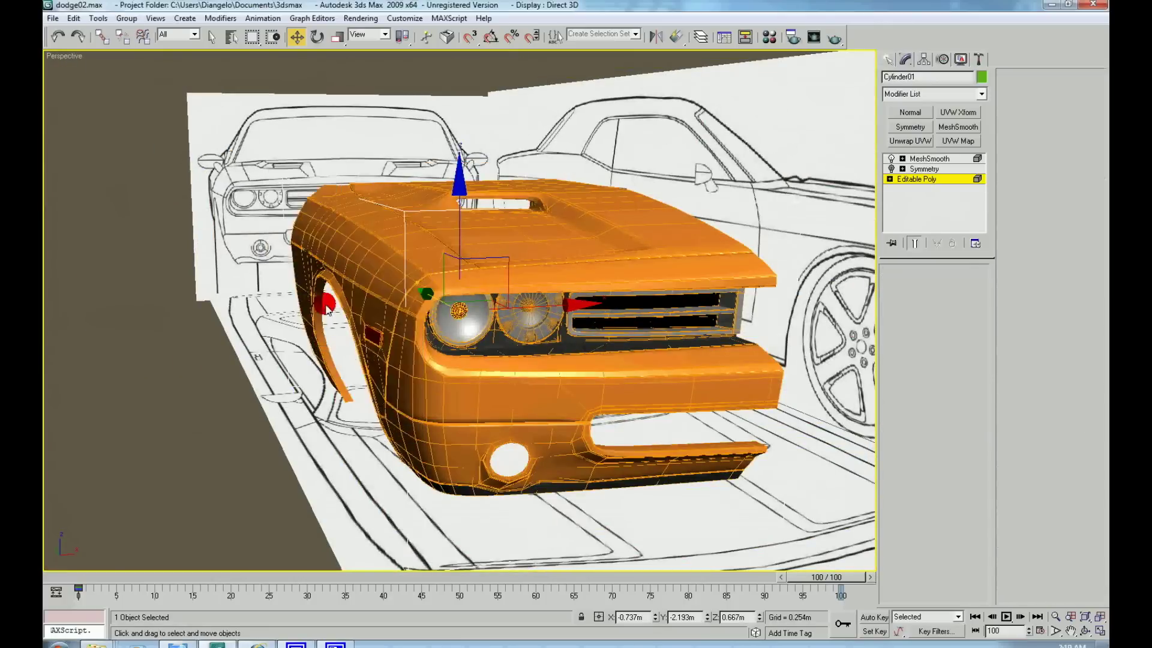
pyautogui.scroll(-5, 273, 422)
pyautogui.click(268, 437)
pyautogui.moveTo(268, 437)
pyautogui.keyDown('alt'); pyautogui.mouseDown(button='middle')
pyautogui.moveTo(325, 438)
pyautogui.moveTo(293, 431)
pyautogui.moveTo(310, 386)
pyautogui.moveTo(302, 429)
pyautogui.moveTo(297, 395)
pyautogui.mouseUp(button='middle'); pyautogui.keyUp('alt')
pyautogui.scroll(5, 306, 430)
# Turn off MeshSmooth on the headlight and enter Polygon mode on its base editable mesh.
pyautogui.scroll(5, 297, 395)
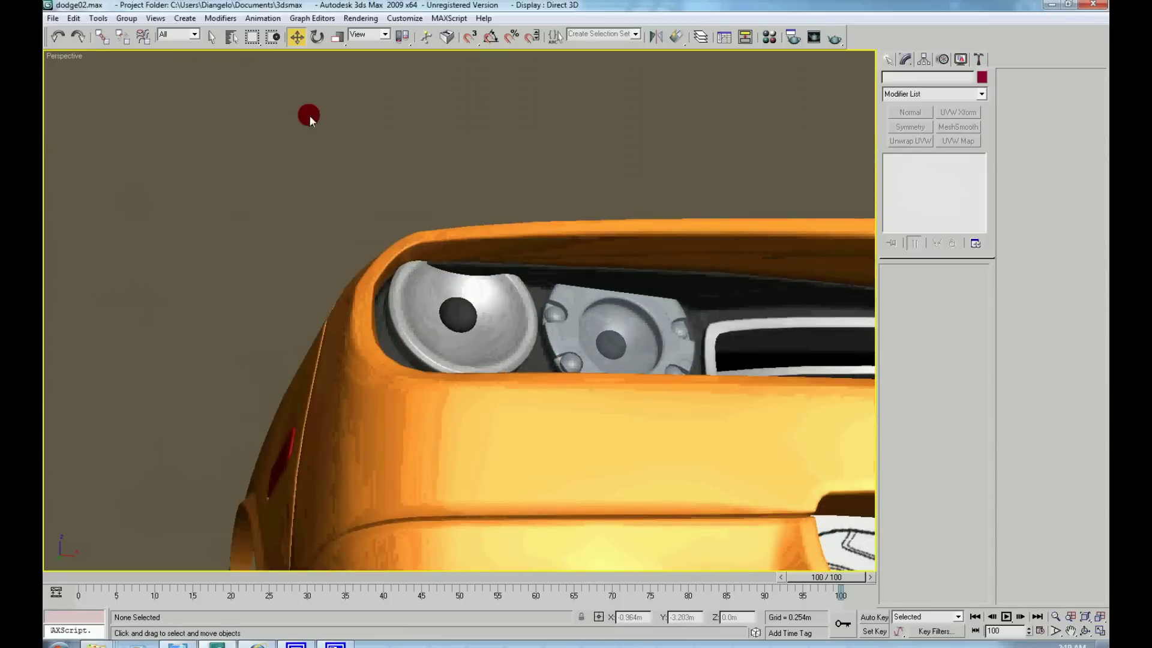
pyautogui.click(415, 303)
pyautogui.scroll(2, 438, 301)
pyautogui.click(931, 179)
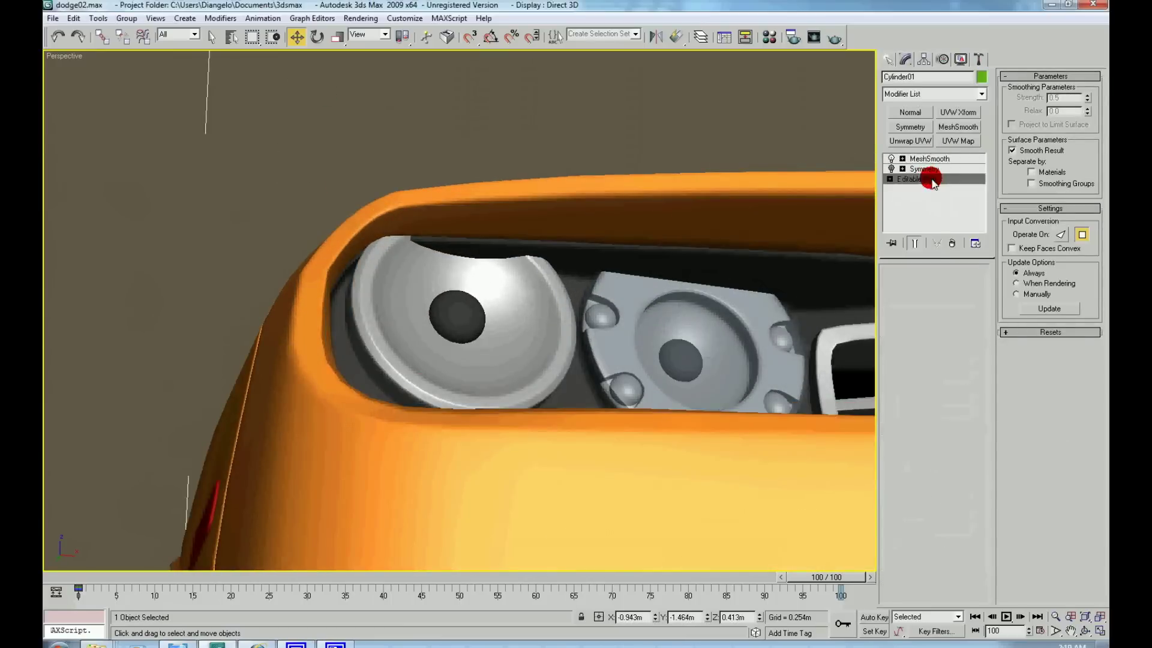
pyautogui.click(892, 160)
pyautogui.rightClick(506, 270)
pyautogui.click(480, 206)
# Select the reflector, bulb hemisphere and rim, rotate them about -5.5° and nudge slightly down.
pyautogui.click(453, 276)
pyautogui.keyDown('ctrl'); pyautogui.click(462, 318); pyautogui.keyUp('ctrl')
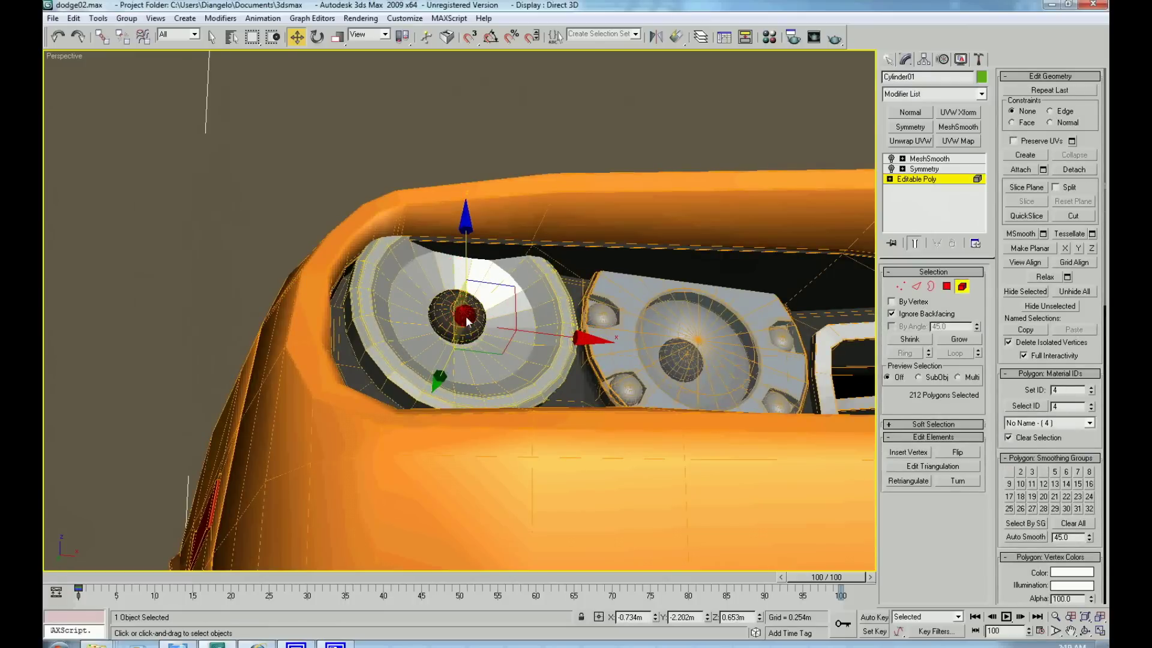
pyautogui.keyDown('ctrl'); pyautogui.click(466, 249); pyautogui.keyUp('ctrl')
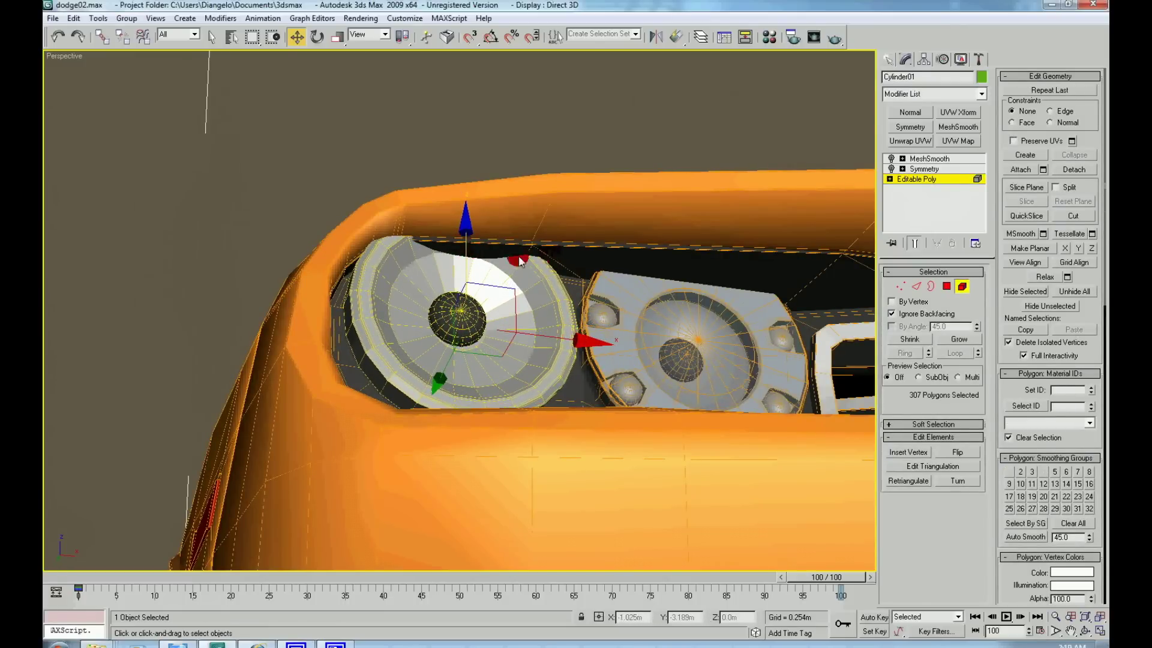
pyautogui.rightClick(491, 272)
pyautogui.click(520, 283)
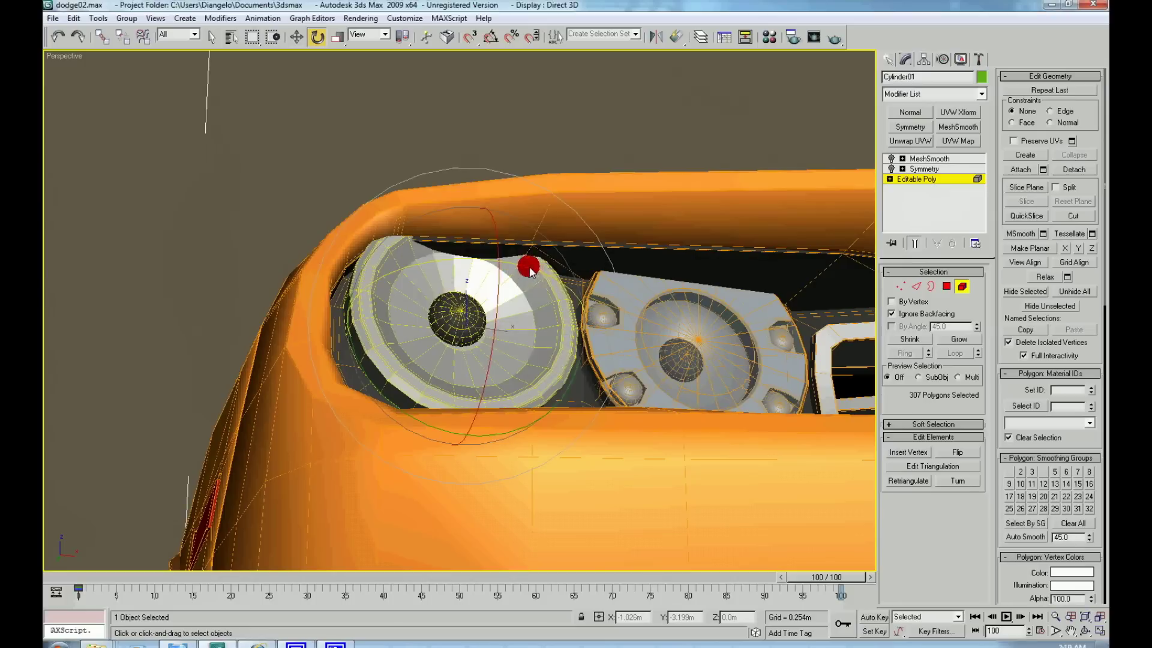
pyautogui.moveTo(531, 271); pyautogui.dragTo(523, 270)
pyautogui.rightClick(521, 271)
pyautogui.click(534, 278)
pyautogui.moveTo(507, 356); pyautogui.dragTo(508, 359)
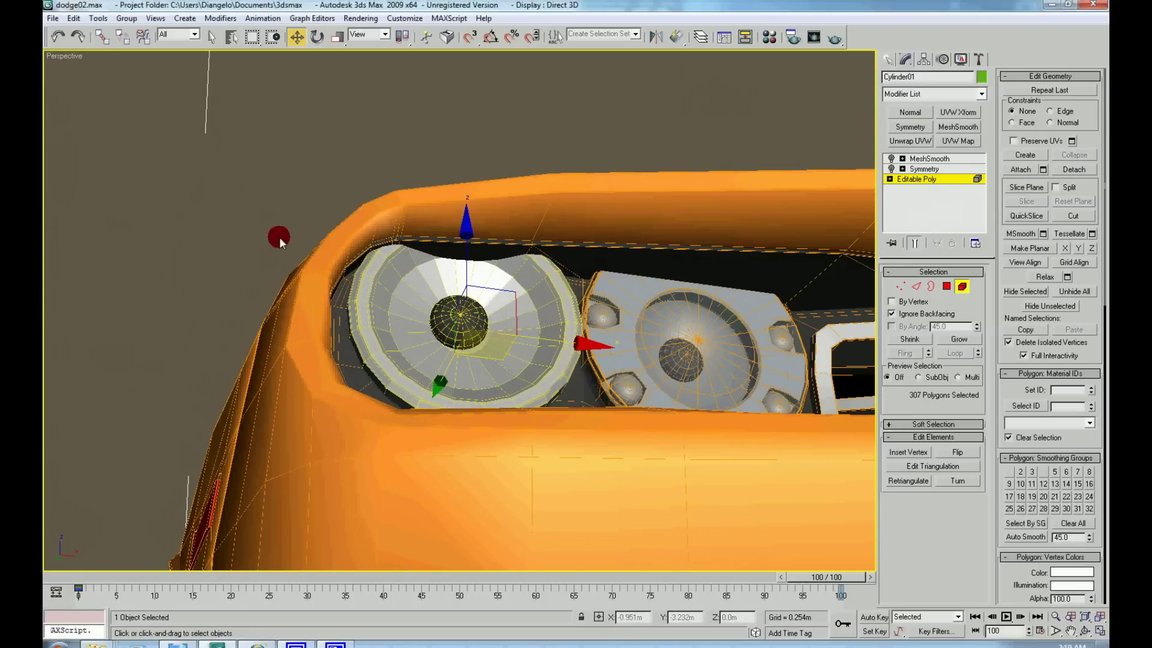
# Exit to the whole-object level and orbit in to check the left headlight.
pyautogui.scroll(-5, 280, 239)
pyautogui.keyDown('alt'); pyautogui.moveTo(215, 225); pyautogui.dragTo(262, 283, button='middle'); pyautogui.keyUp('alt')
pyautogui.rightClick(262, 283)
pyautogui.click(244, 269)
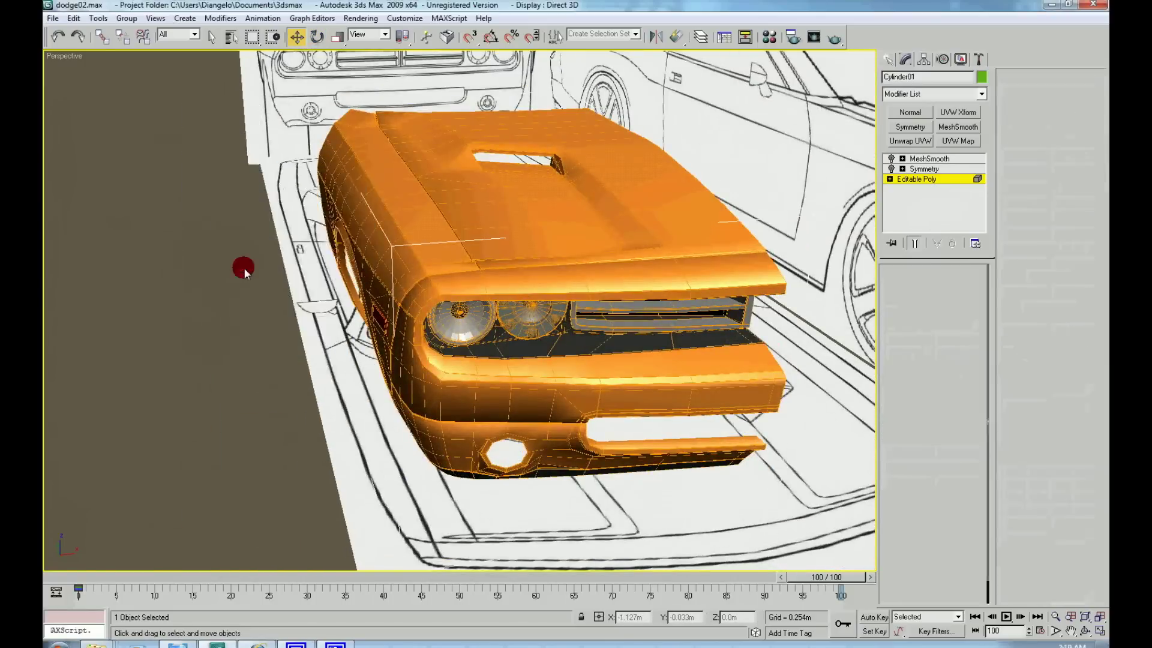
pyautogui.scroll(-5, 218, 258)
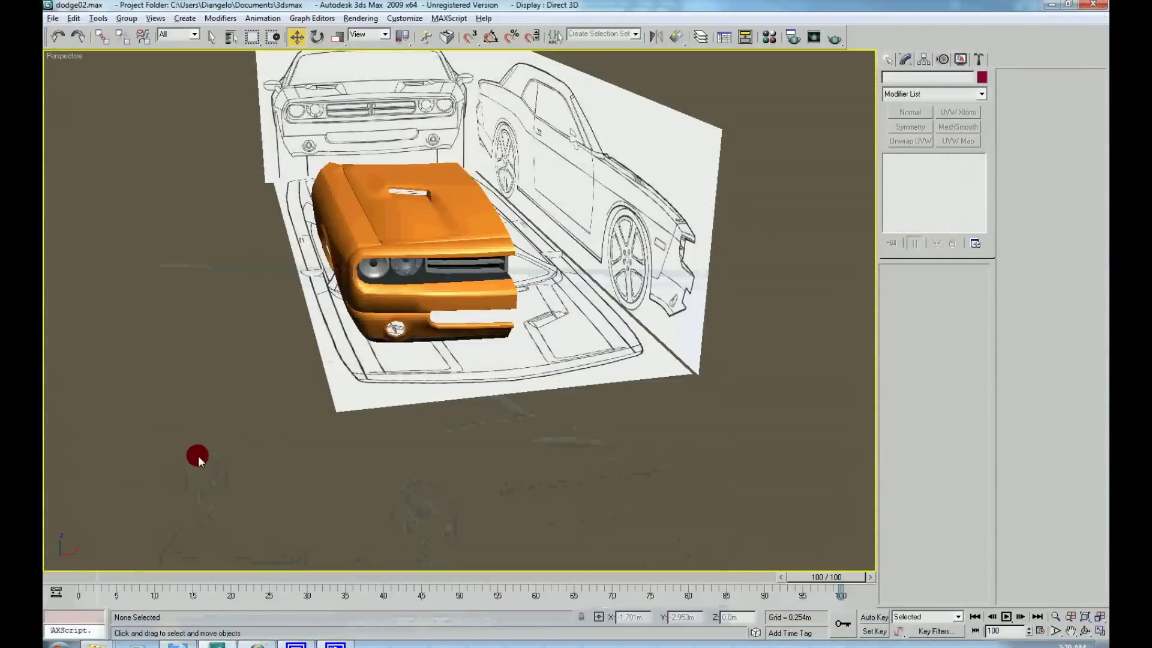
pyautogui.keyDown('alt'); pyautogui.moveTo(198, 456); pyautogui.dragTo(161, 441, button='middle'); pyautogui.keyUp('alt')
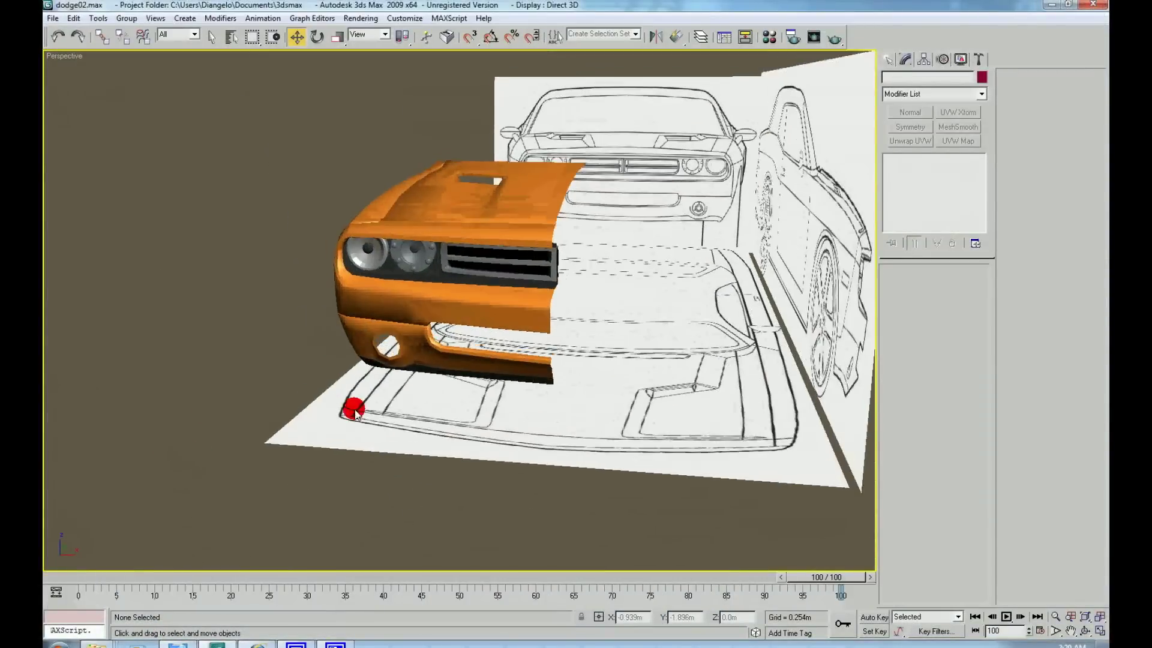
pyautogui.scroll(6, 328, 308)
# Select the headlight object with edges shown and drop to its Editable Poly base level.
pyautogui.click(327, 308)
pyautogui.press('F4')
pyautogui.scroll(-4, 327, 308)
pyautogui.scroll(-2, 420, 340)
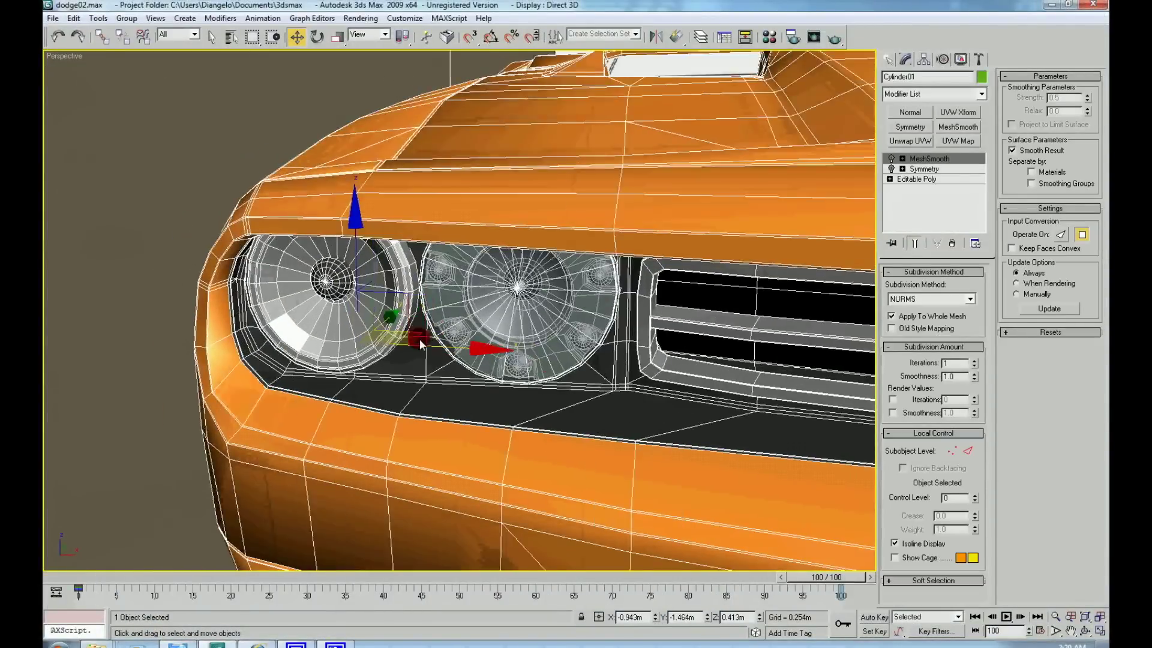
pyautogui.moveTo(419, 339)
pyautogui.keyDown('alt'); pyautogui.mouseDown(button='middle')
pyautogui.moveTo(418, 314)
pyautogui.moveTo(642, 312)
pyautogui.mouseUp(button='middle'); pyautogui.keyUp('alt')
pyautogui.scroll(3, 642, 312)
pyautogui.rightClick(642, 312)
pyautogui.click(920, 204)
pyautogui.click(924, 179)
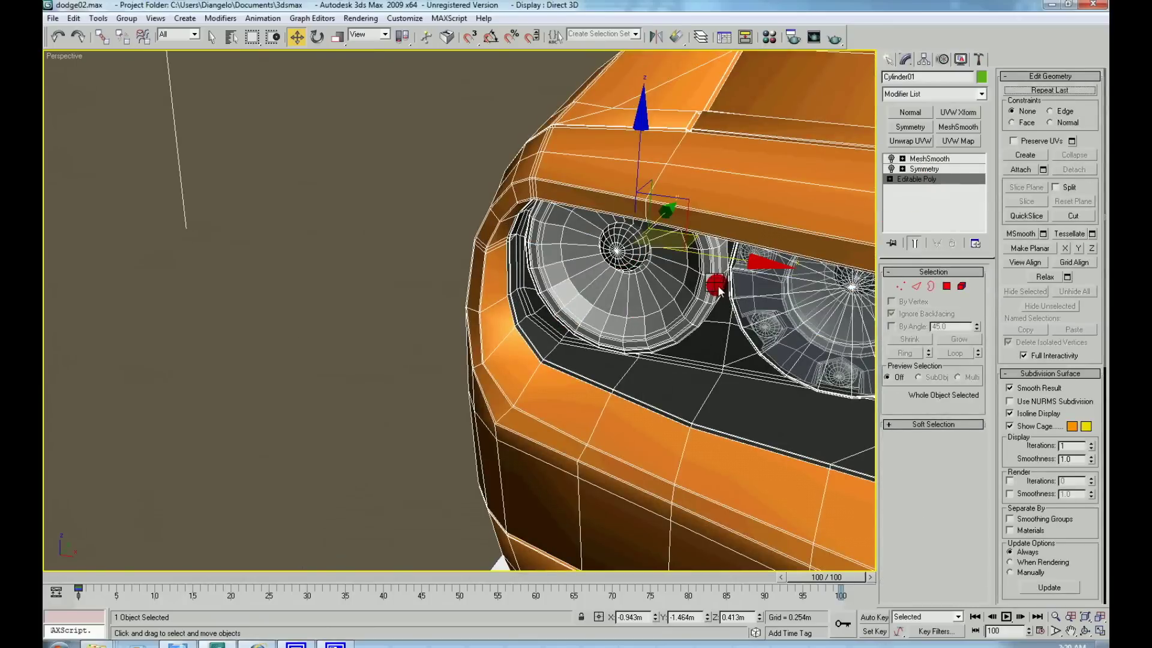
# Isolate the headlight element with Hide Unselected and Shift-scale an enlarged copy of it.
pyautogui.rightClick(717, 286)
pyautogui.click(696, 217)
pyautogui.click(690, 274)
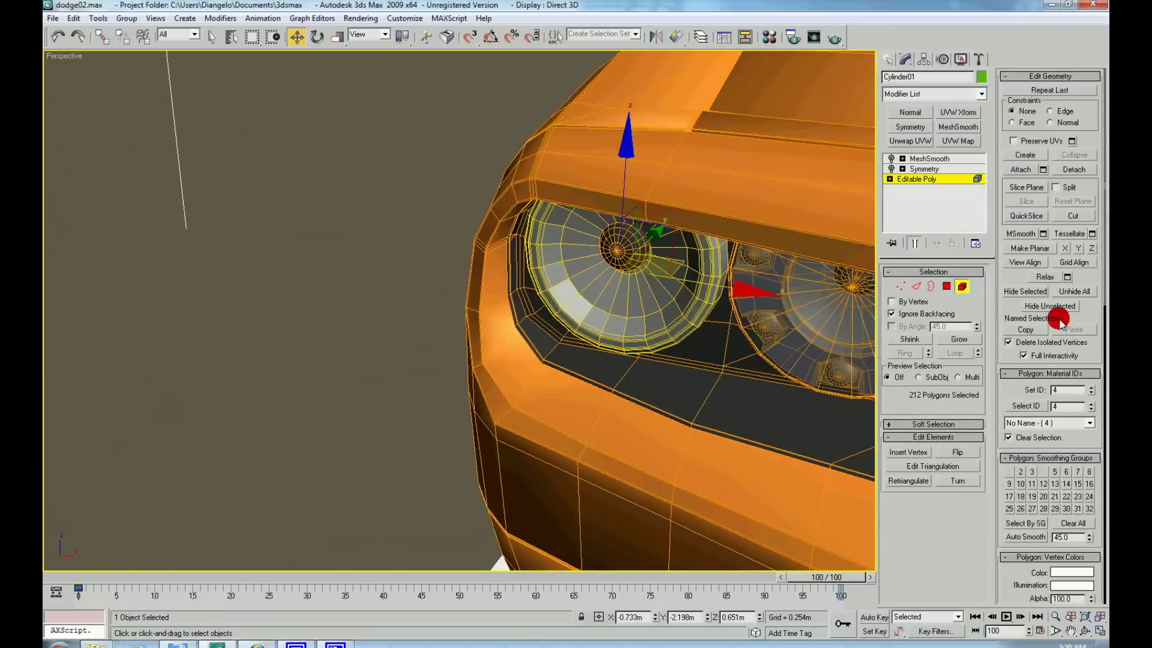
pyautogui.click(1060, 308)
pyautogui.scroll(3, 513, 276)
pyautogui.rightClick(513, 277)
pyautogui.click(531, 307)
pyautogui.moveTo(475, 313); pyautogui.dragTo(474, 312)
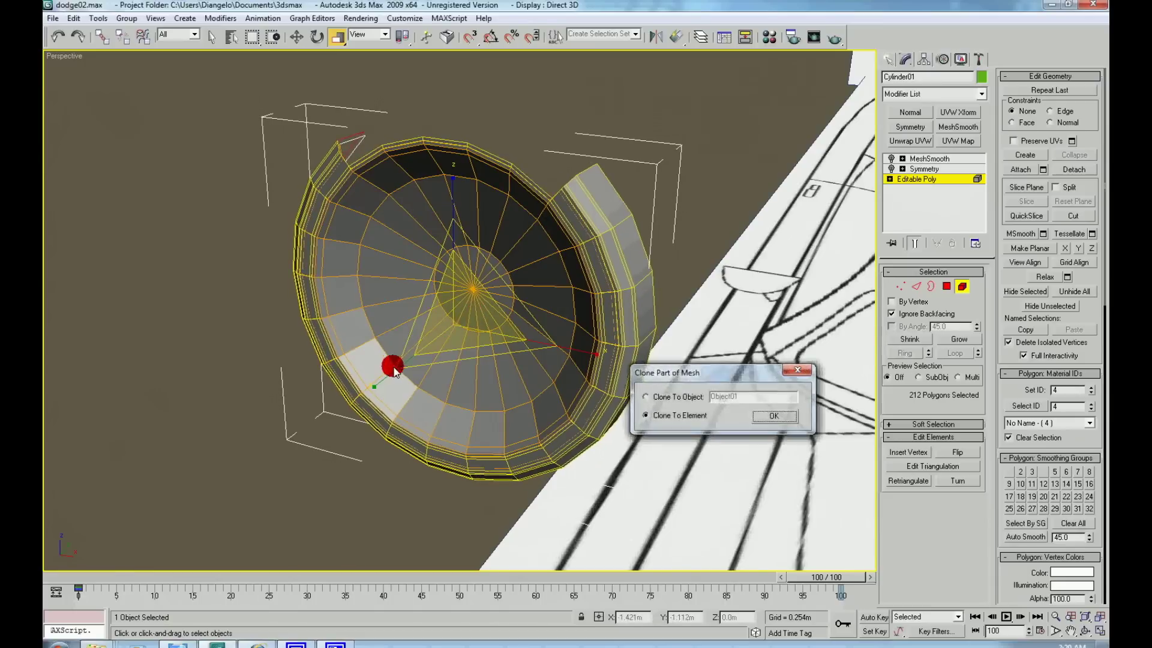
# Keep the enlarged copy as a new element and nudge it into place.
pyautogui.click(779, 422)
pyautogui.rightClick(536, 314)
pyautogui.click(547, 318)
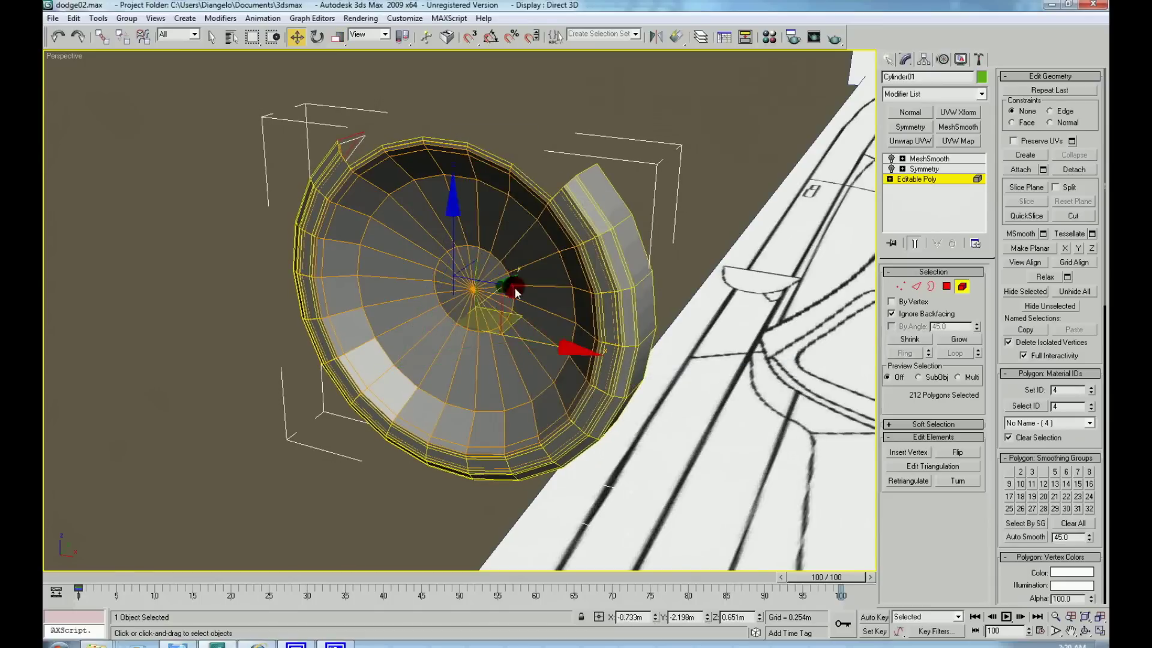
pyautogui.moveTo(506, 285); pyautogui.dragTo(504, 290)
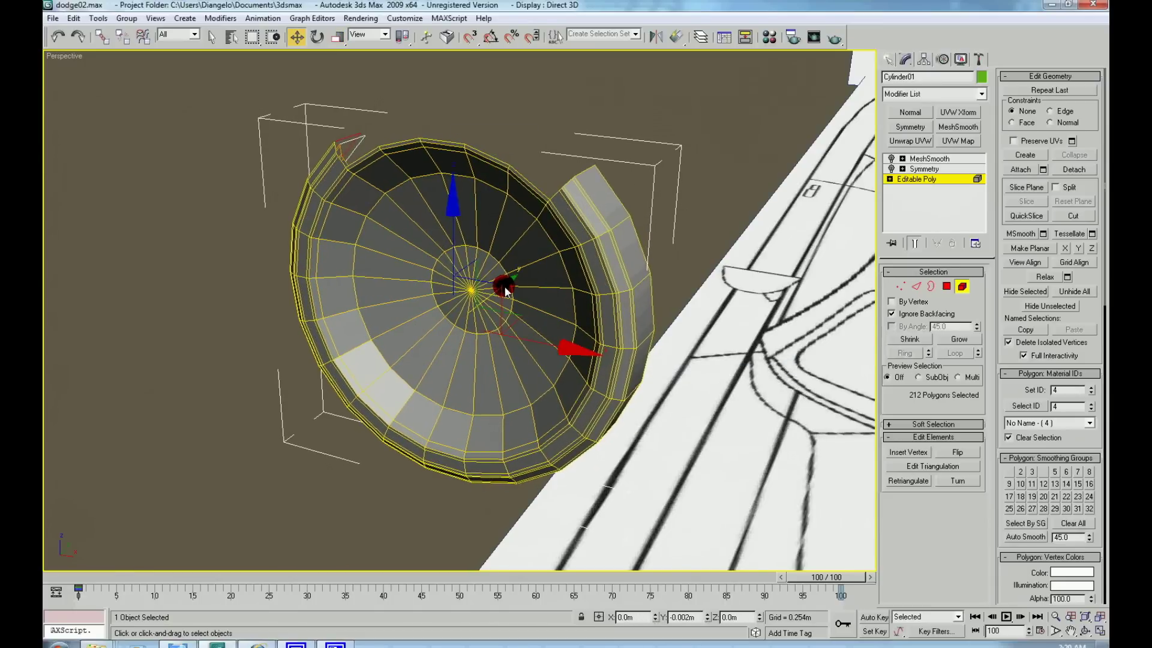
# Select the full ring of rim edges on the copied shell, then return to object level.
pyautogui.rightClick(567, 316)
pyautogui.click(546, 290)
pyautogui.click(899, 340)
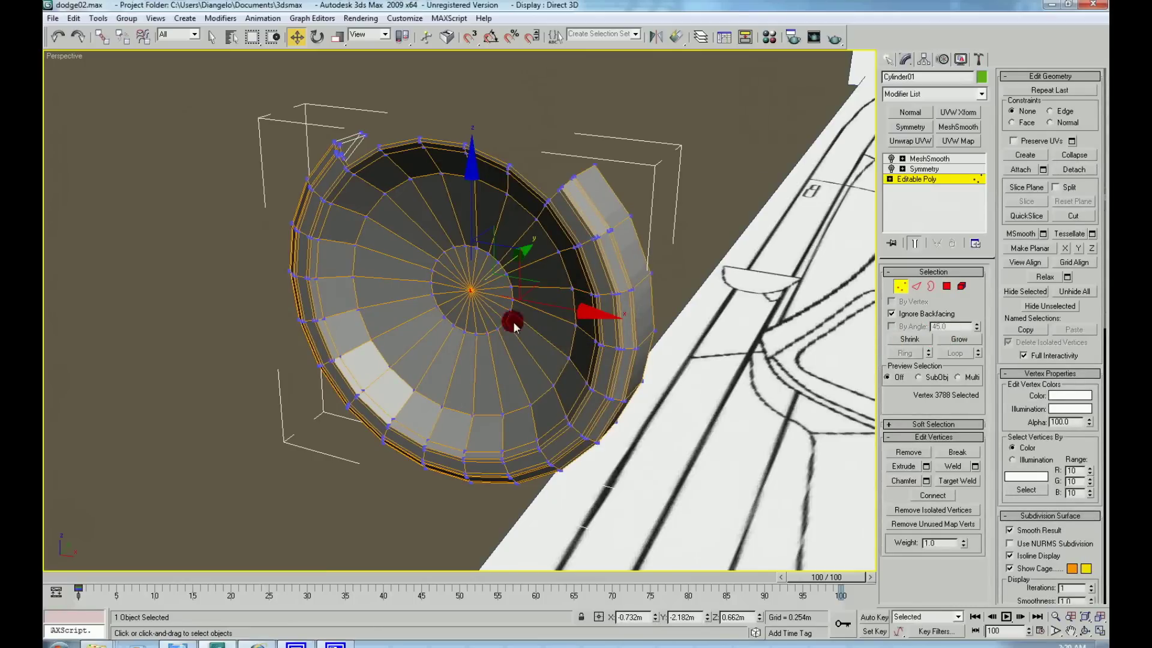
pyautogui.rightClick(463, 309)
pyautogui.click(462, 284)
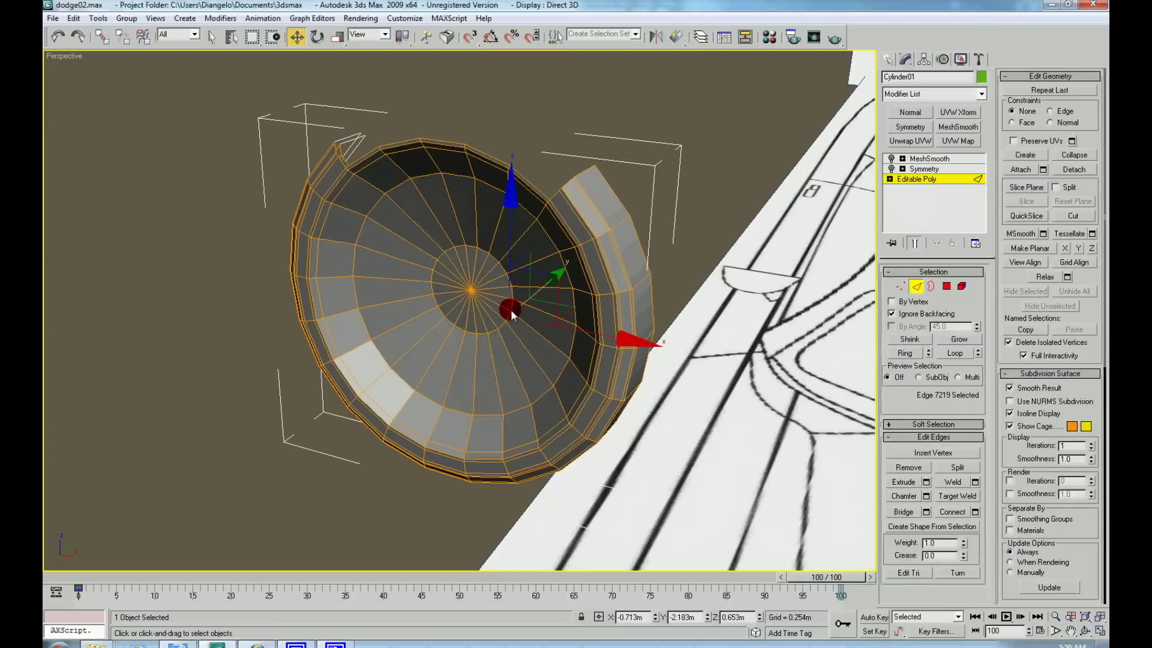
pyautogui.keyDown('ctrl'); pyautogui.click(592, 356); pyautogui.keyUp('ctrl')
pyautogui.click(963, 353)
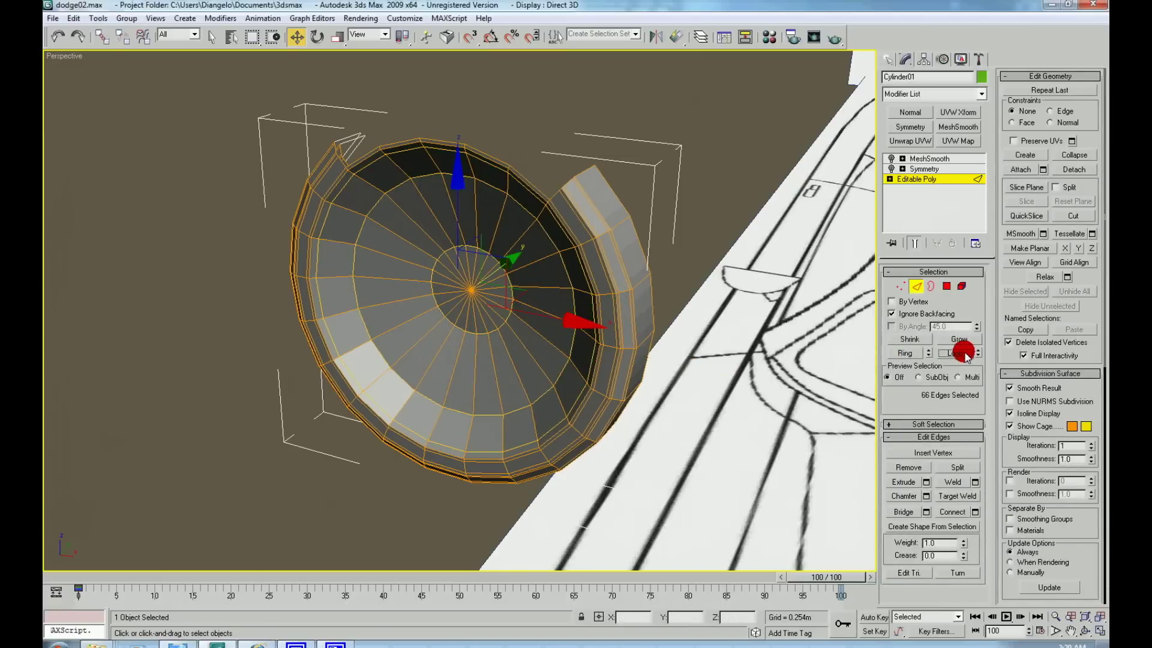
pyautogui.rightClick(509, 279)
pyautogui.click(487, 254)
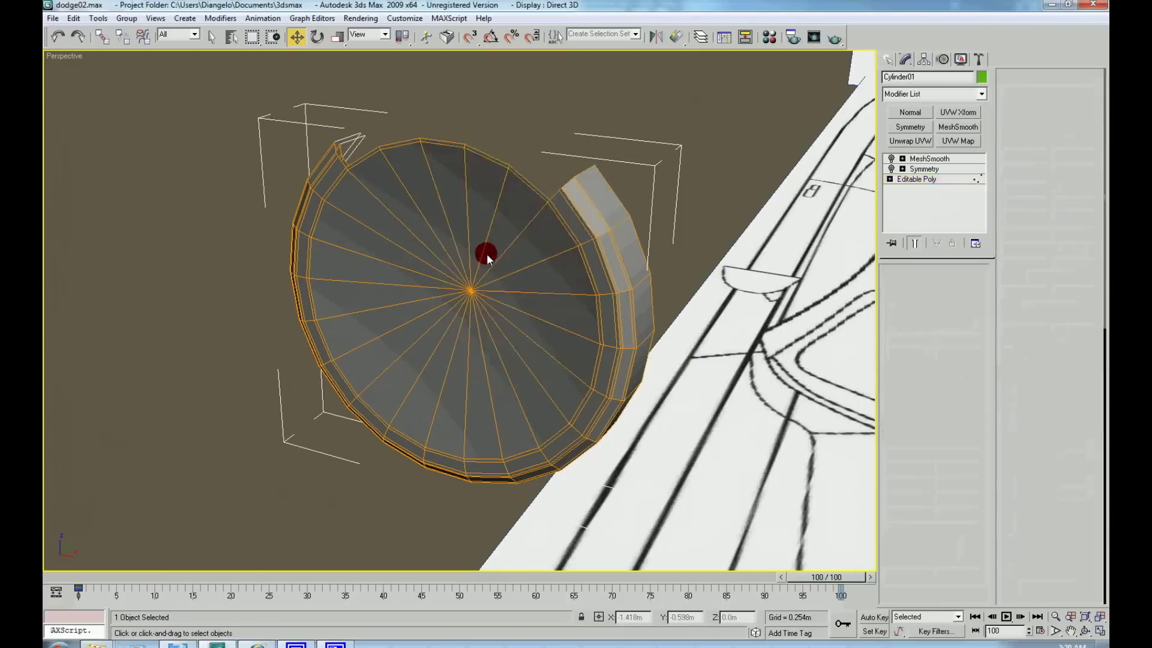
# Shift the cap's centre vertices left along X so the spokes converge off-centre.
pyautogui.press('1')
pyautogui.click(477, 294)
pyautogui.click(479, 300)
pyautogui.keyDown('alt'); pyautogui.moveTo(520, 288); pyautogui.dragTo(555, 241, button='middle'); pyautogui.keyUp('alt')
pyautogui.scroll(3, 553, 238)
pyautogui.scroll(-3, 592, 249)
pyautogui.hotkey('ctrl', 'z')
pyautogui.keyDown('alt'); pyautogui.moveTo(533, 248); pyautogui.dragTo(437, 281, button='middle'); pyautogui.keyUp('alt')
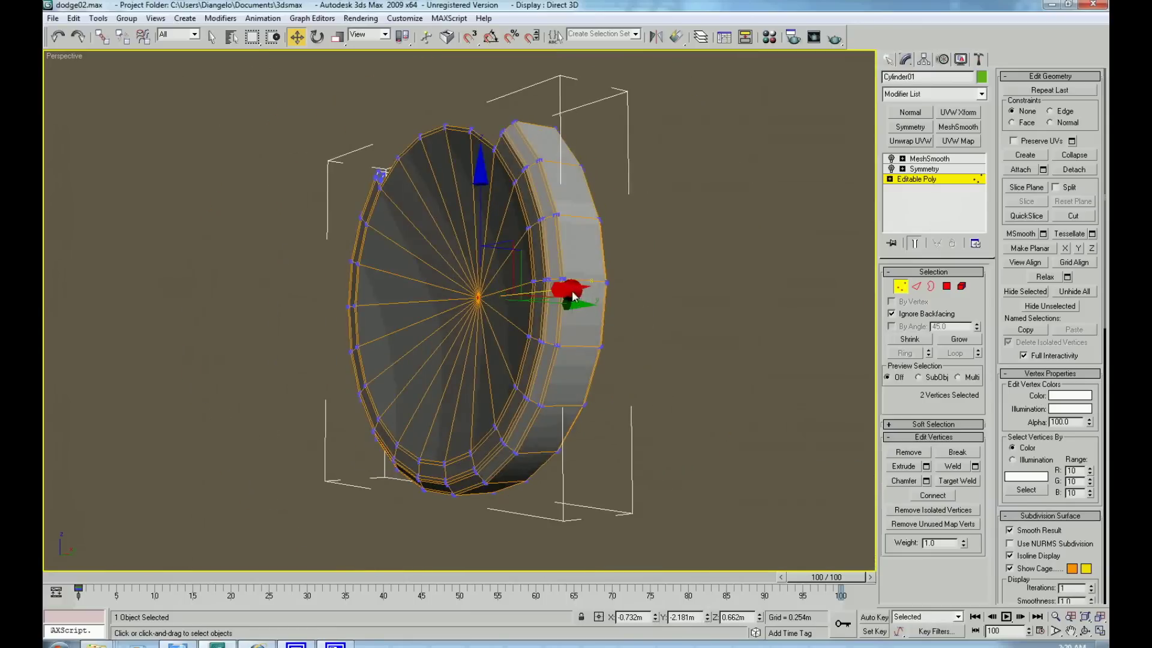
pyautogui.moveTo(565, 311); pyautogui.dragTo(513, 311)
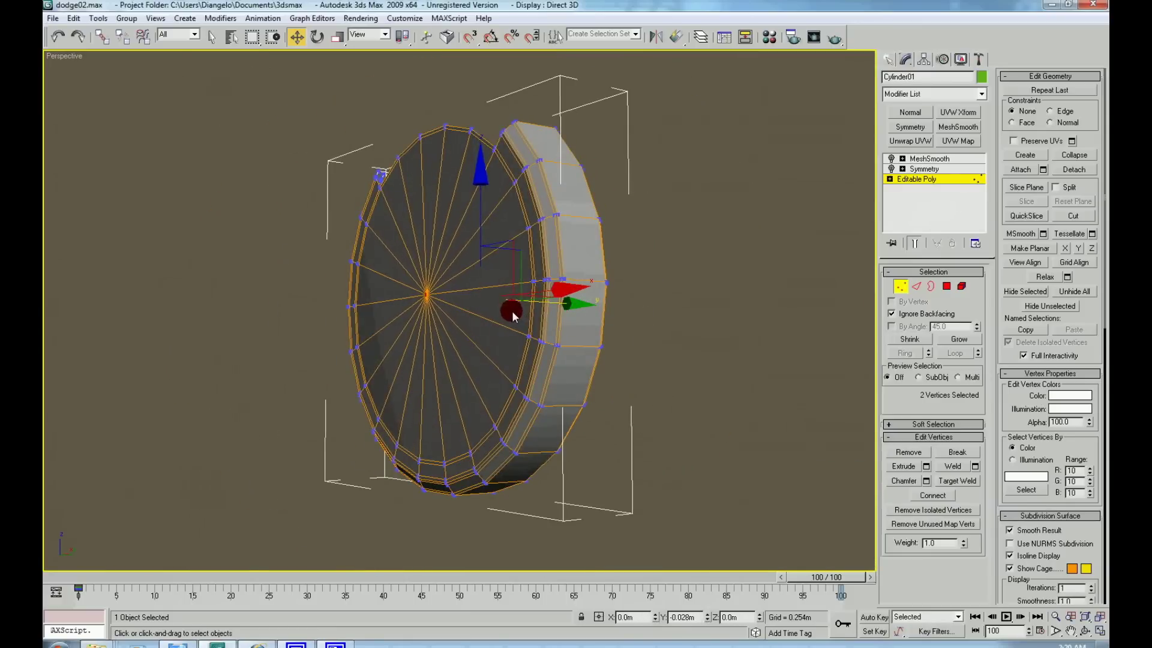
# Face the cap front-on and switch back to edge editing.
pyautogui.keyDown('alt'); pyautogui.moveTo(511, 320); pyautogui.dragTo(660, 319, button='middle'); pyautogui.keyUp('alt')
pyautogui.rightClick(660, 319)
pyautogui.click(633, 242)
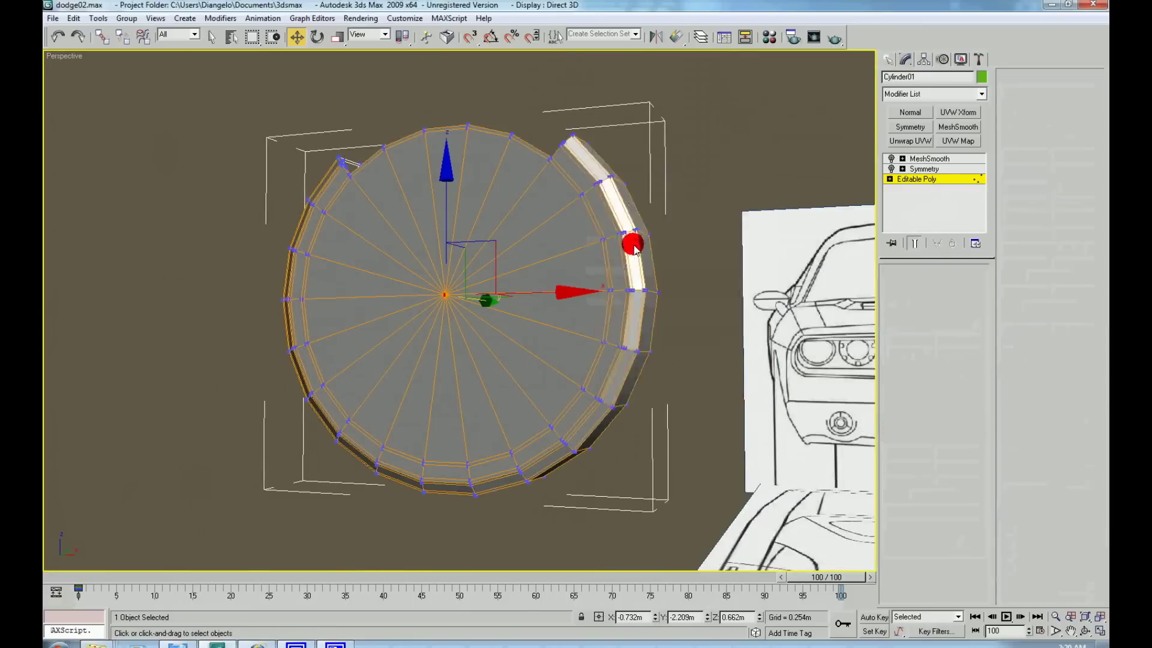
pyautogui.rightClick(648, 275)
# Apply the glass material from the Material Editor to the selected shell element.
pyautogui.click(622, 206)
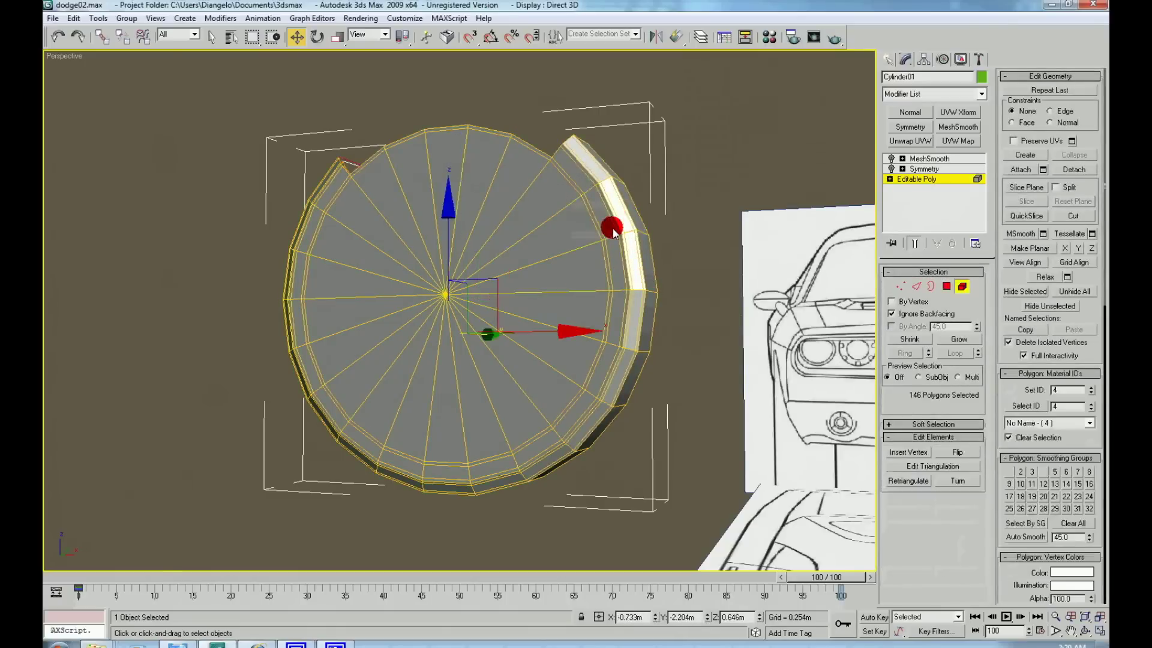
pyautogui.press('m')
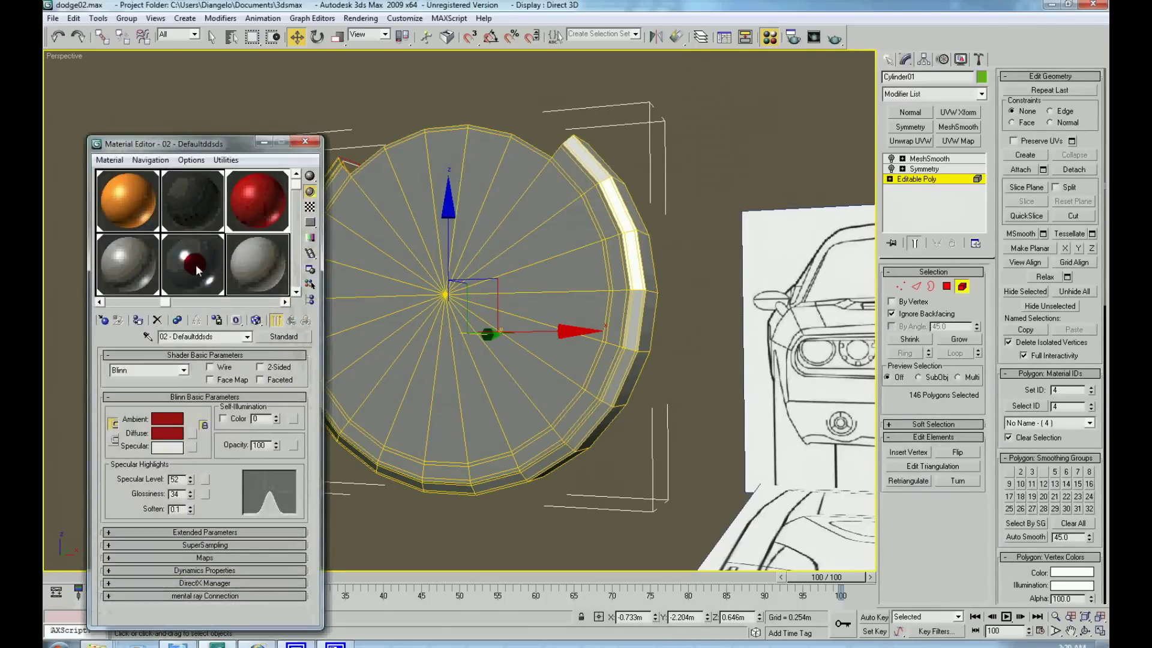
pyautogui.moveTo(196, 265); pyautogui.dragTo(193, 323)
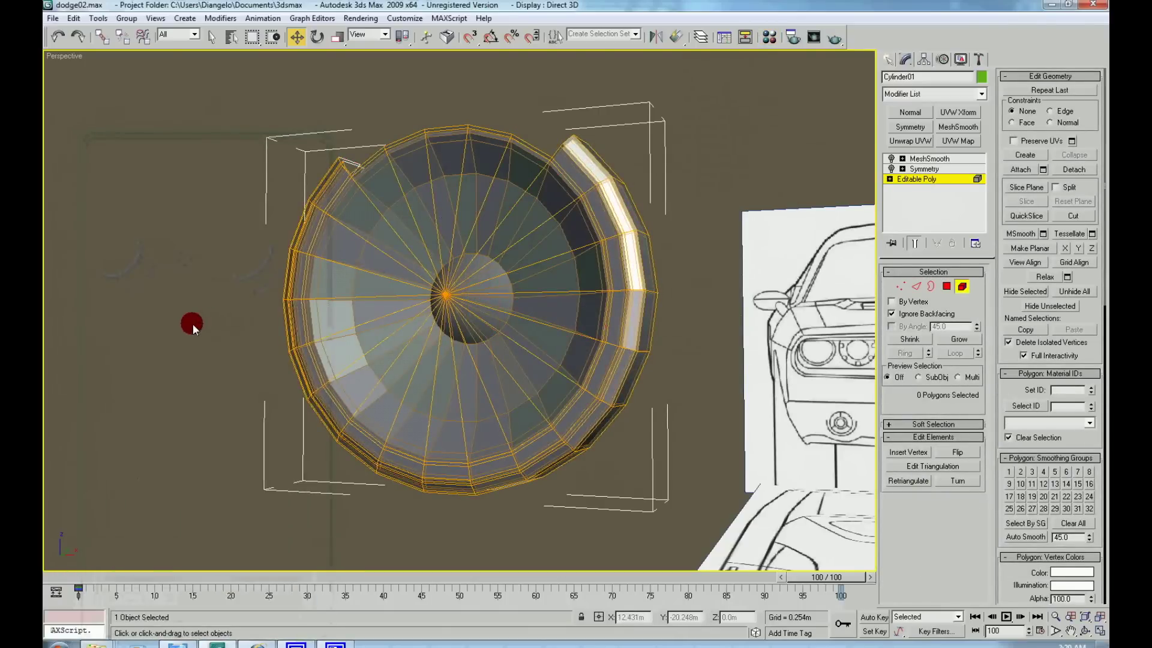
pyautogui.keyDown('alt'); pyautogui.moveTo(193, 323); pyautogui.dragTo(254, 348, button='middle'); pyautogui.keyUp('alt')
pyautogui.scroll(3, 380, 323)
# Unhide all the hidden car geometry and return to the top object level.
pyautogui.rightClick(370, 313)
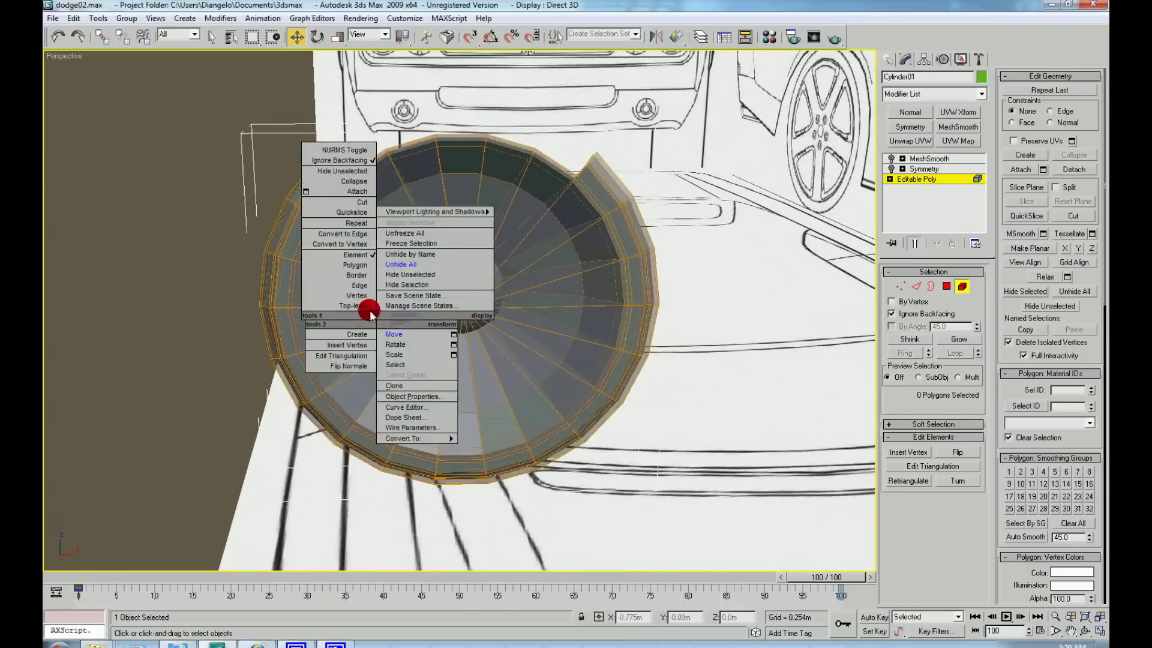
pyautogui.click(355, 264)
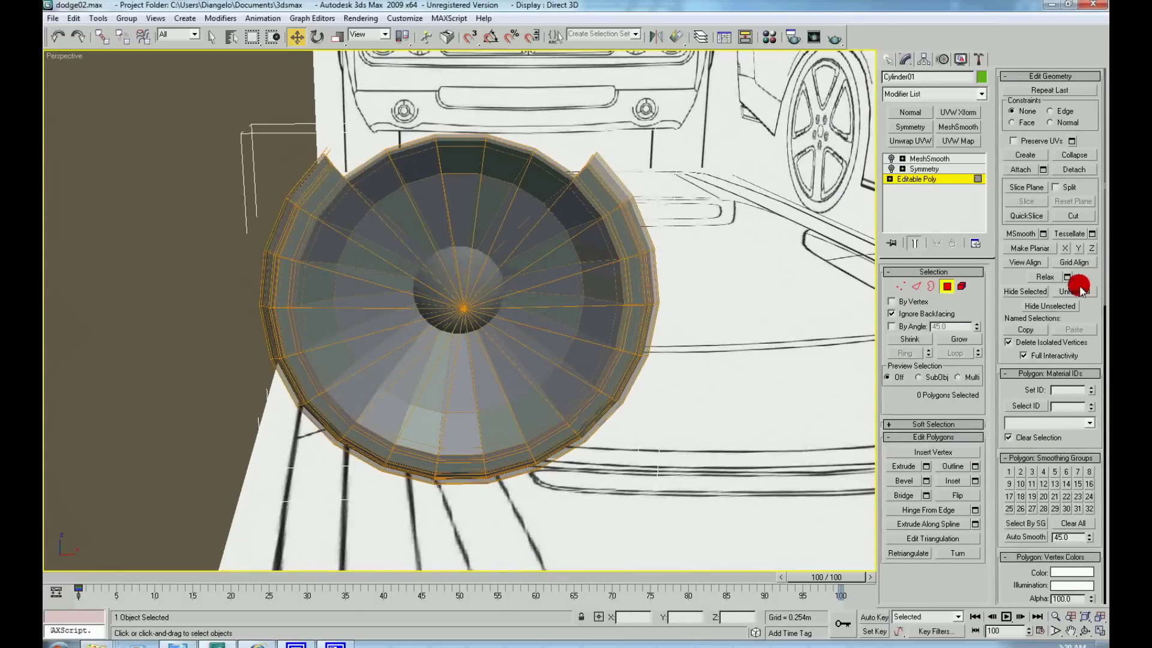
pyautogui.click(1080, 290)
pyautogui.scroll(-1, 694, 363)
pyautogui.scroll(-4, 524, 368)
pyautogui.rightClick(504, 354)
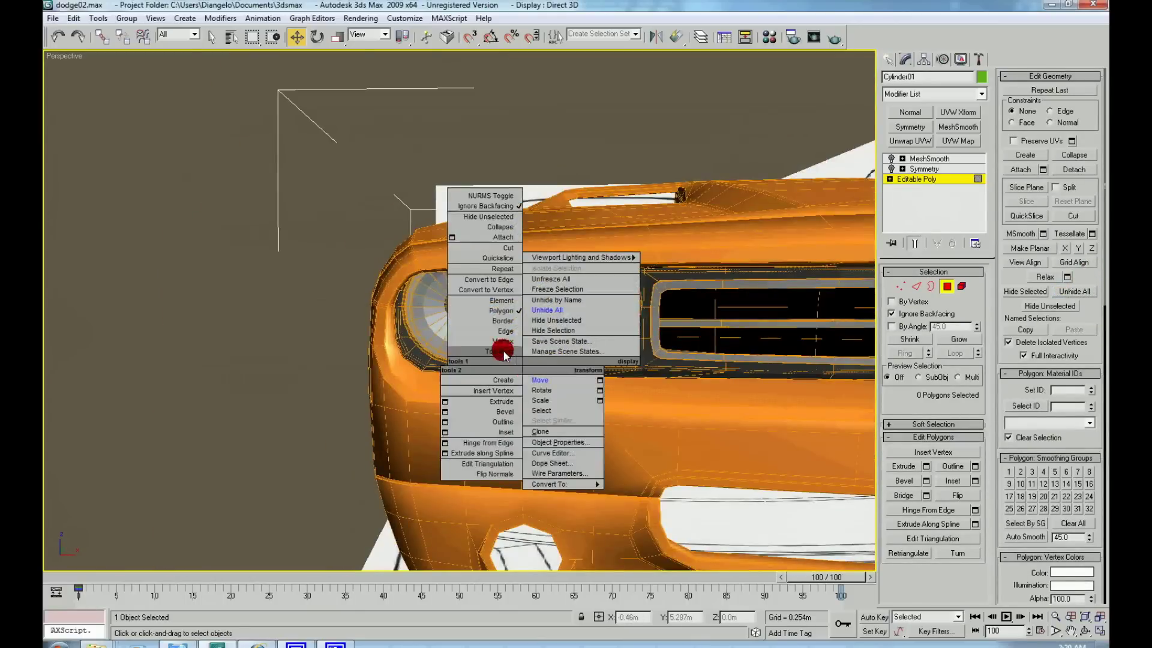
pyautogui.click(504, 354)
pyautogui.click(293, 323)
pyautogui.scroll(-3, 300, 427)
pyautogui.scroll(5, 324, 427)
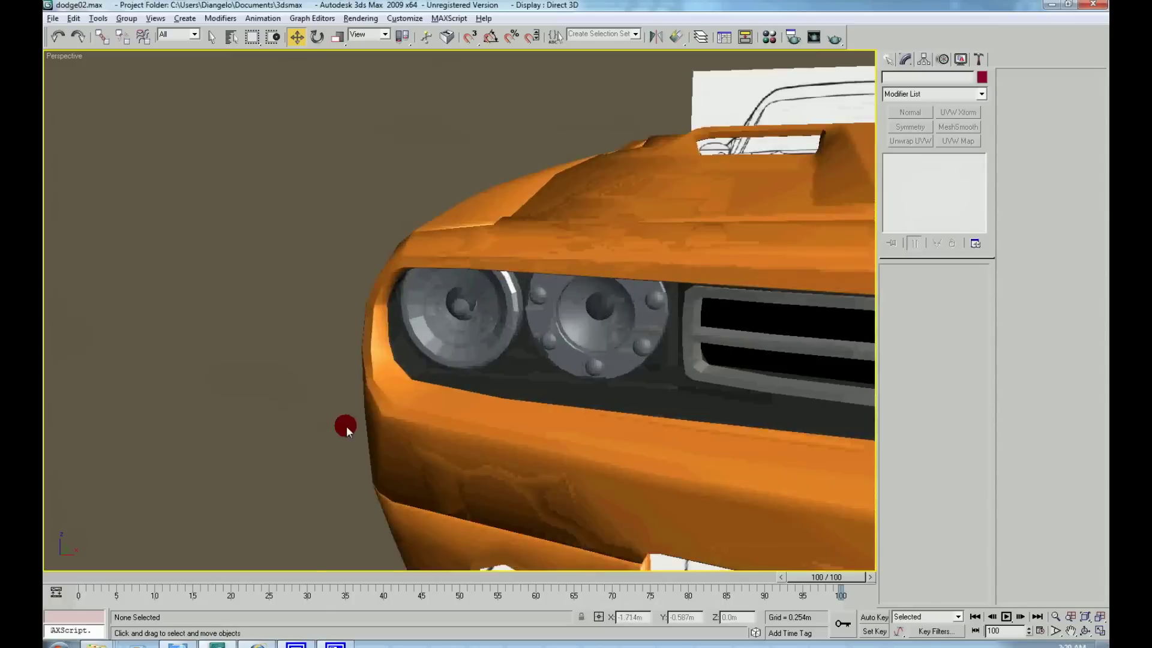
pyautogui.scroll(4, 342, 429)
pyautogui.scroll(2, 340, 433)
# Select the headlight object's Editable Poly base and pick the inner bulb vertex.
pyautogui.click(618, 346)
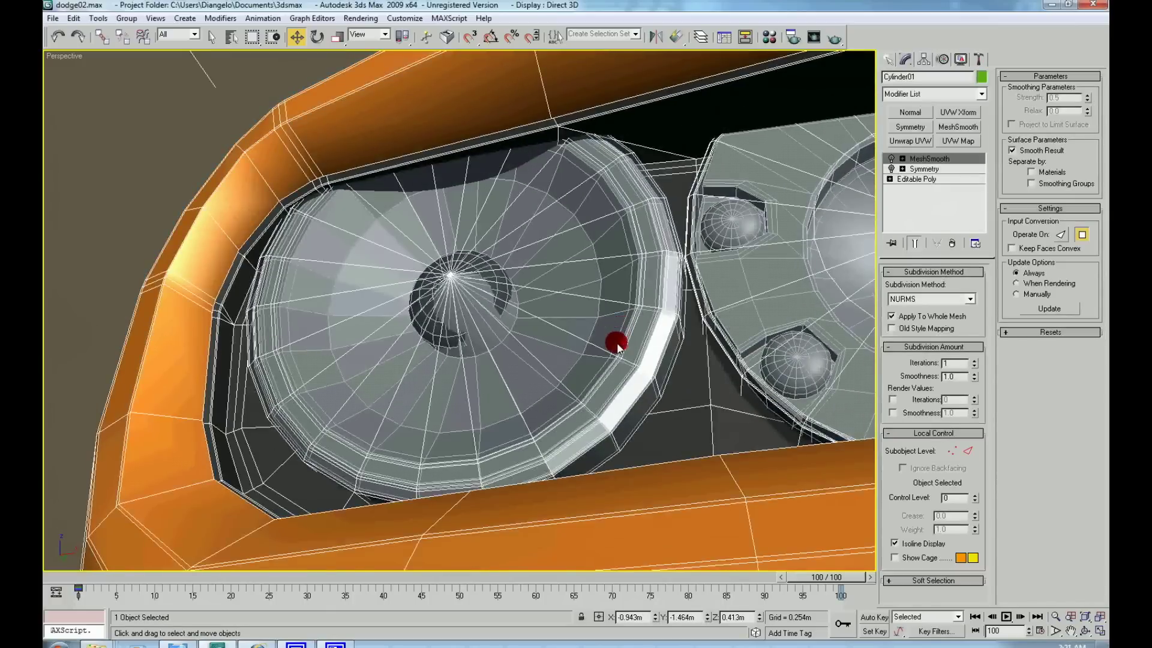
pyautogui.scroll(-1, 618, 346)
pyautogui.keyDown('alt'); pyautogui.moveTo(560, 348); pyautogui.dragTo(506, 353, button='middle'); pyautogui.keyUp('alt')
pyautogui.rightClick(470, 258)
pyautogui.click(936, 178)
pyautogui.rightClick(525, 294)
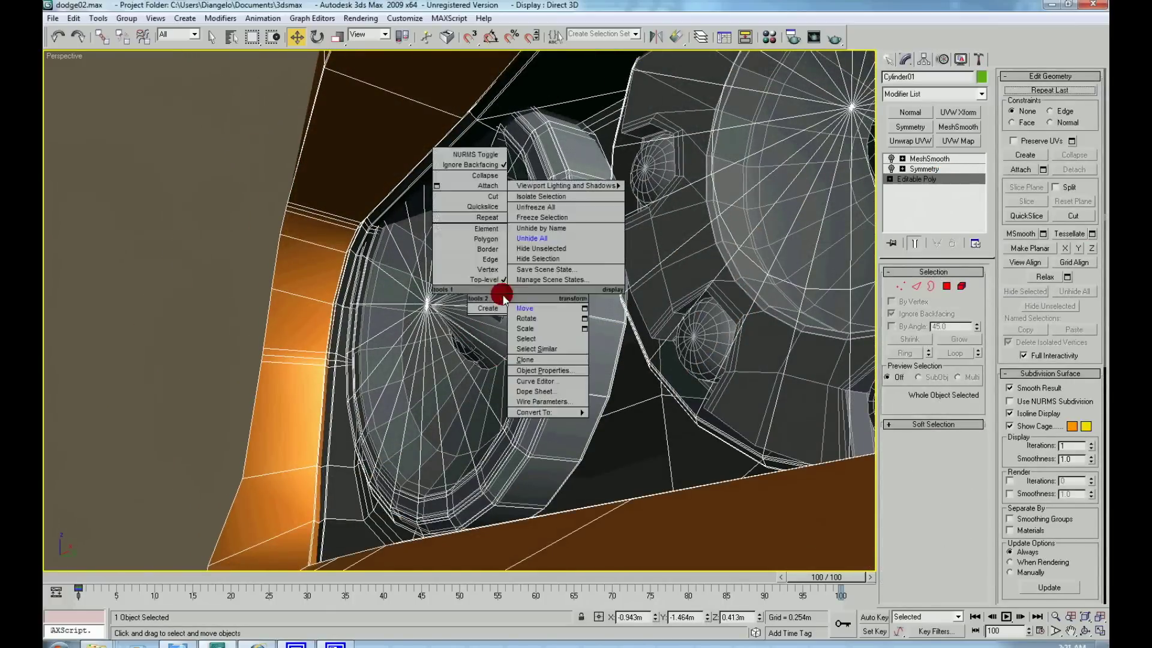
pyautogui.click(487, 270)
pyautogui.click(455, 300)
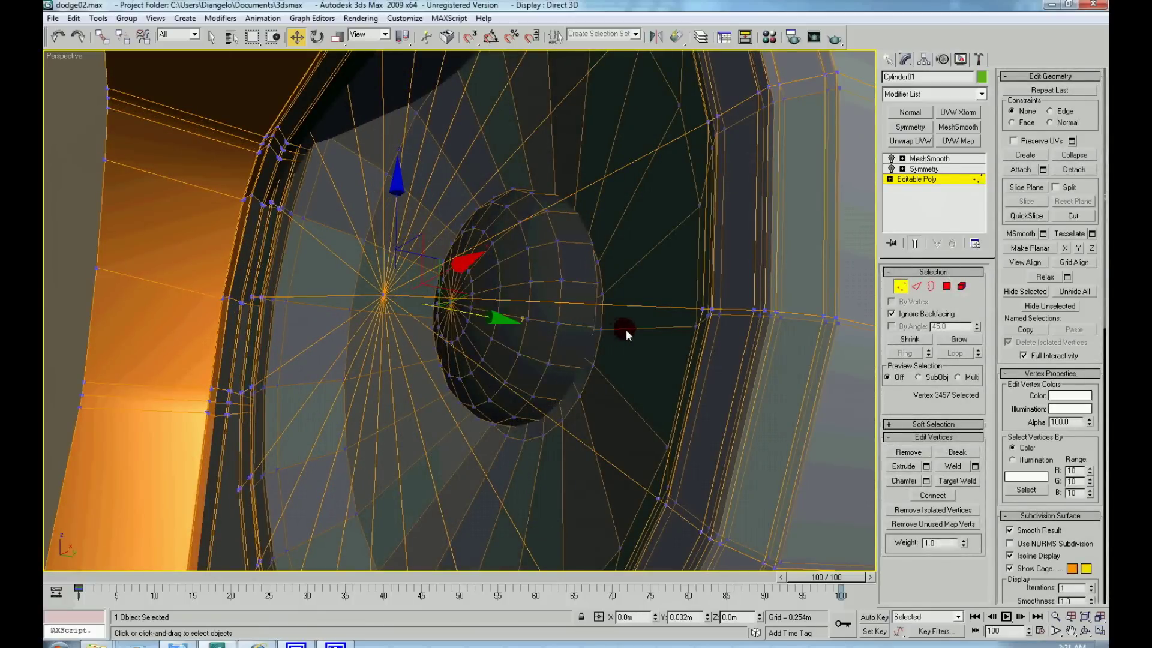
pyautogui.keyDown('alt'); pyautogui.moveTo(591, 341); pyautogui.dragTo(628, 348, button='middle'); pyautogui.keyUp('alt')
# Select the inner bulb element, then the glass shell element, viewing in wireframe.
pyautogui.rightClick(562, 327)
pyautogui.click(536, 279)
pyautogui.click(535, 278)
pyautogui.moveTo(537, 278)
pyautogui.keyDown('alt'); pyautogui.mouseDown(button='middle')
pyautogui.moveTo(499, 261)
pyautogui.moveTo(510, 277)
pyautogui.mouseUp(button='middle'); pyautogui.keyUp('alt')
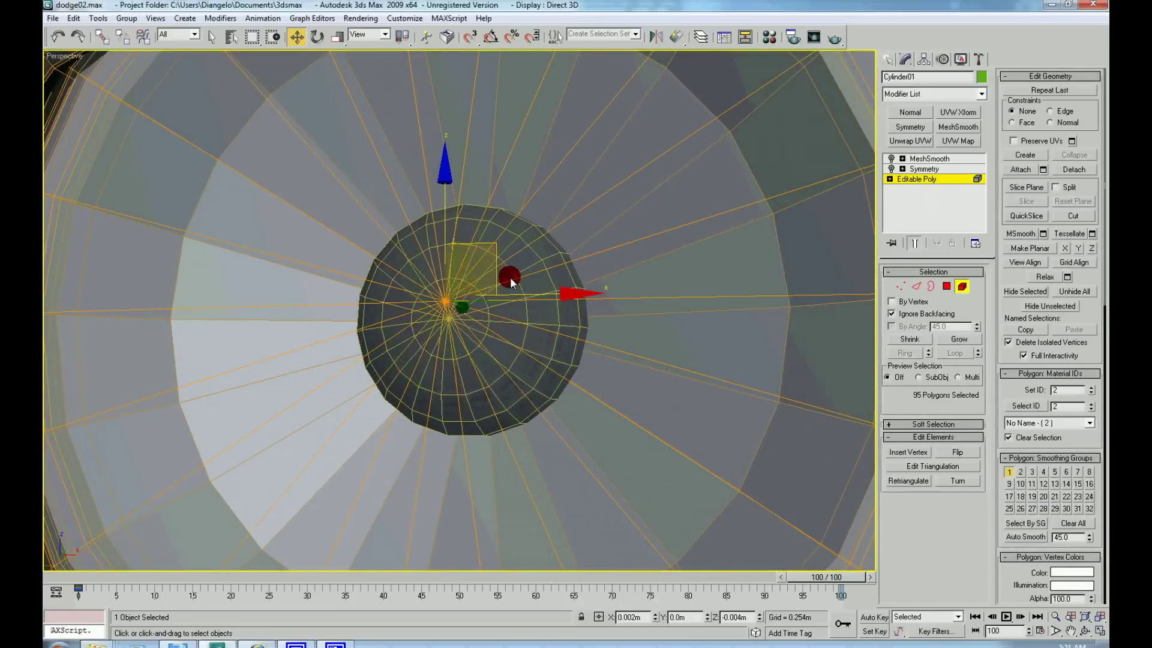
pyautogui.scroll(-3, 510, 277)
pyautogui.rightClick(647, 317)
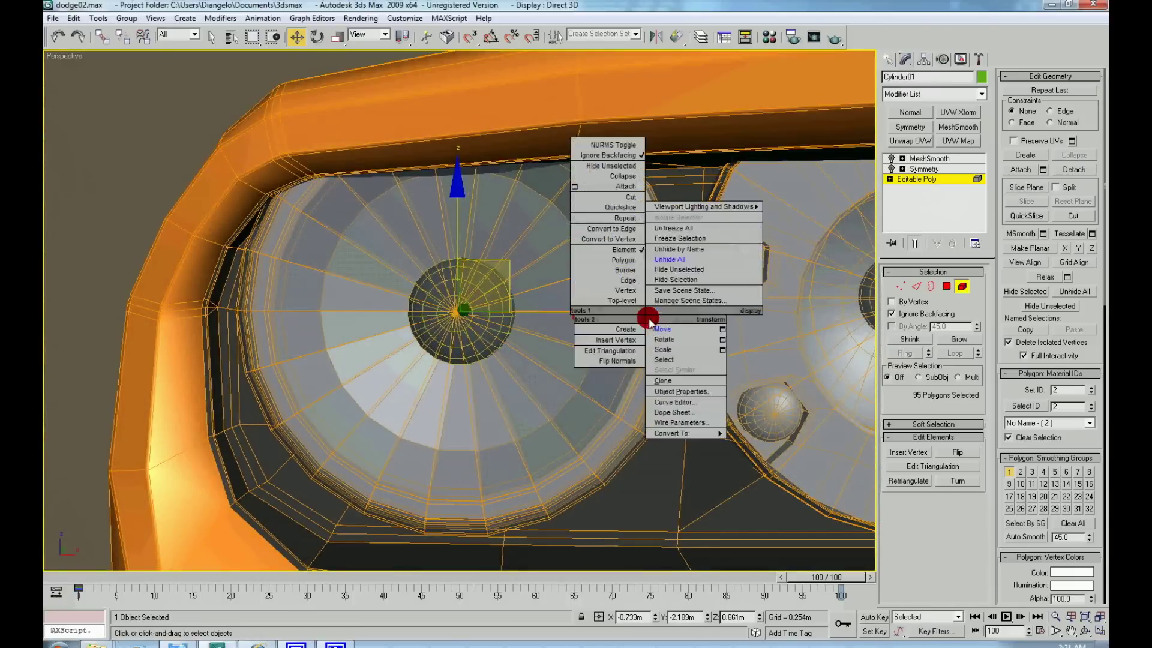
pyautogui.click(622, 257)
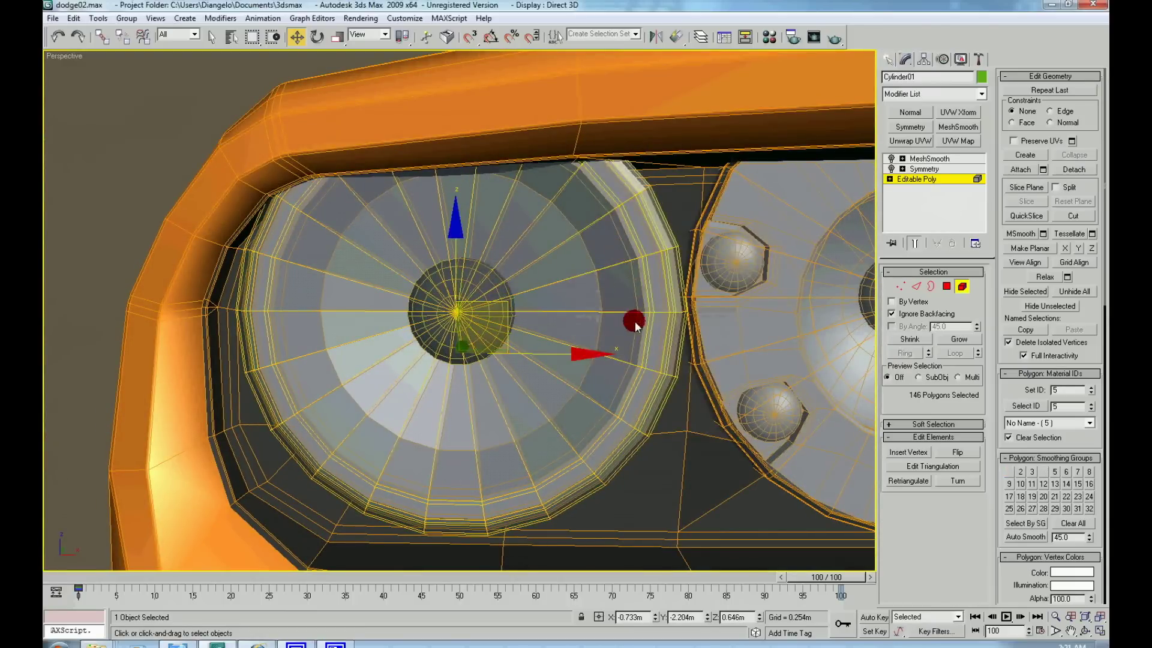
pyautogui.keyDown('alt'); pyautogui.moveTo(635, 322); pyautogui.dragTo(601, 361, button='middle'); pyautogui.keyUp('alt')
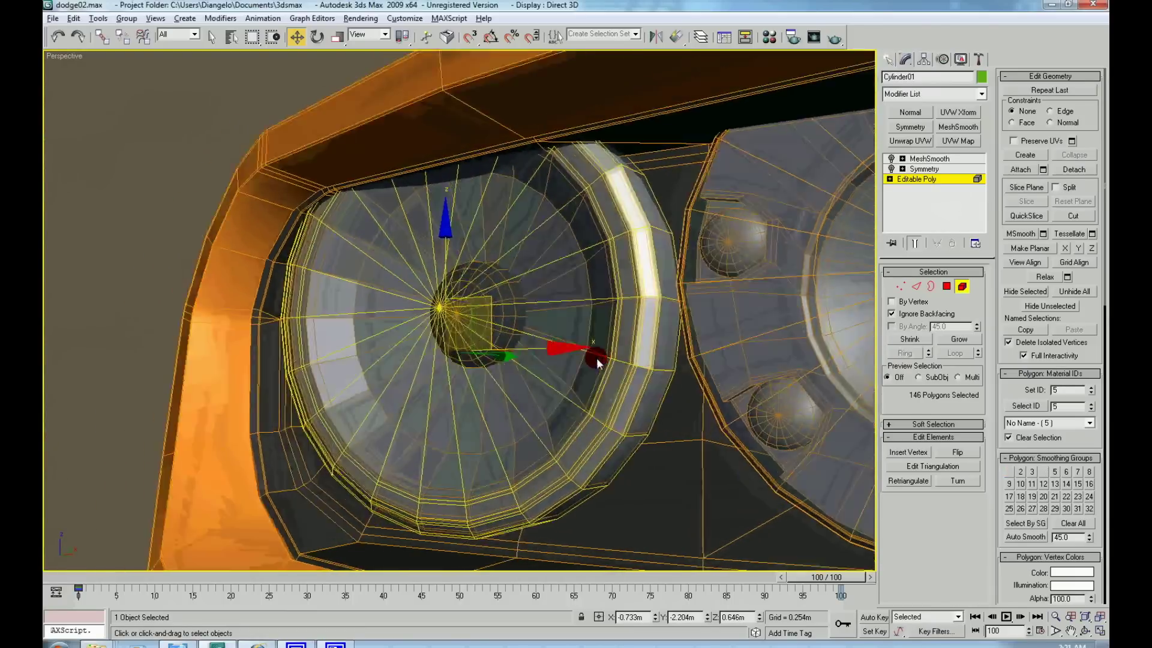
pyautogui.press('F3')
pyautogui.keyDown('alt'); pyautogui.moveTo(519, 319); pyautogui.dragTo(551, 329, button='middle'); pyautogui.keyUp('alt')
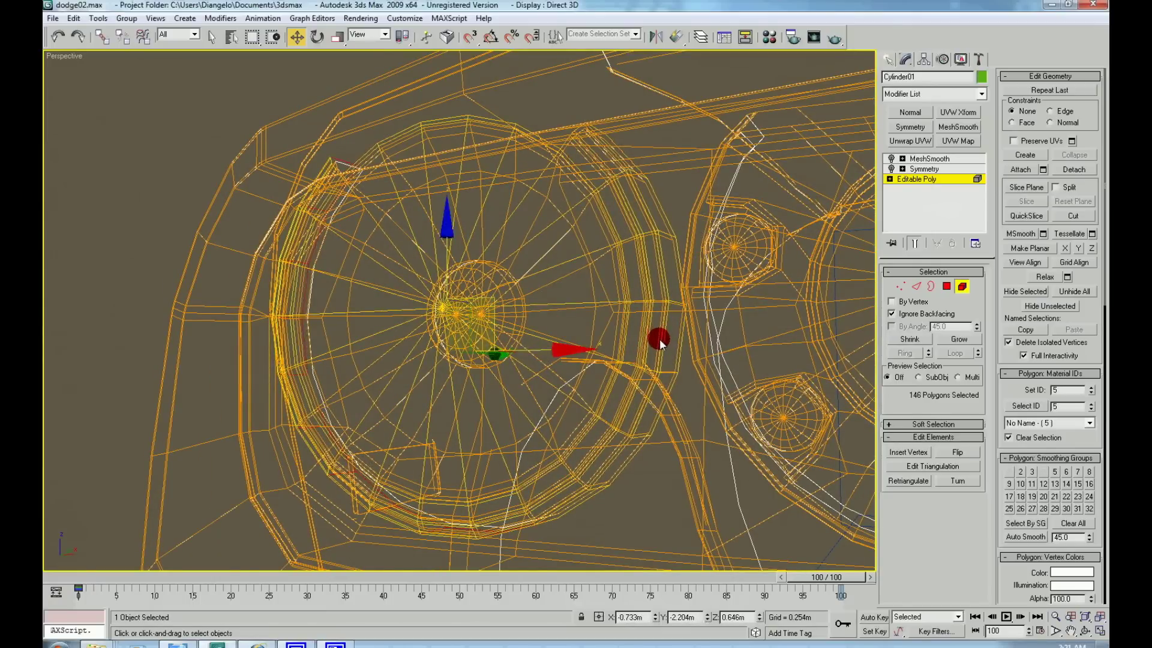
# In see-through front view, hide the grille backing panel element behind the lights.
pyautogui.press('f')
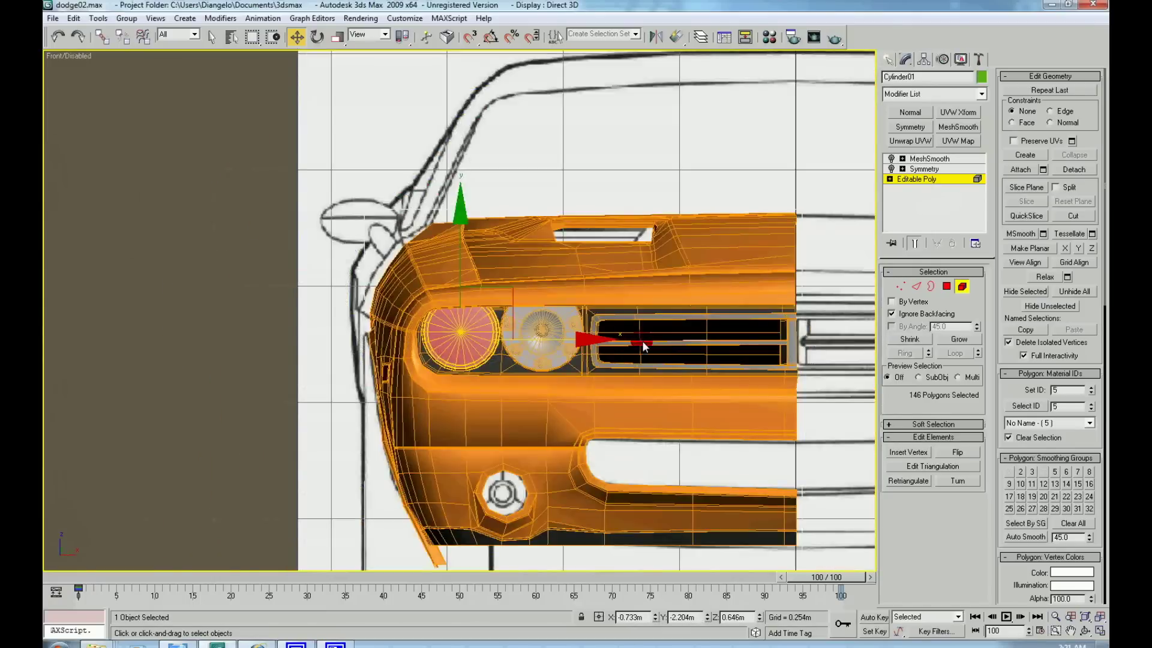
pyautogui.scroll(3, 642, 341)
pyautogui.click(151, 327)
pyautogui.scroll(3, 198, 388)
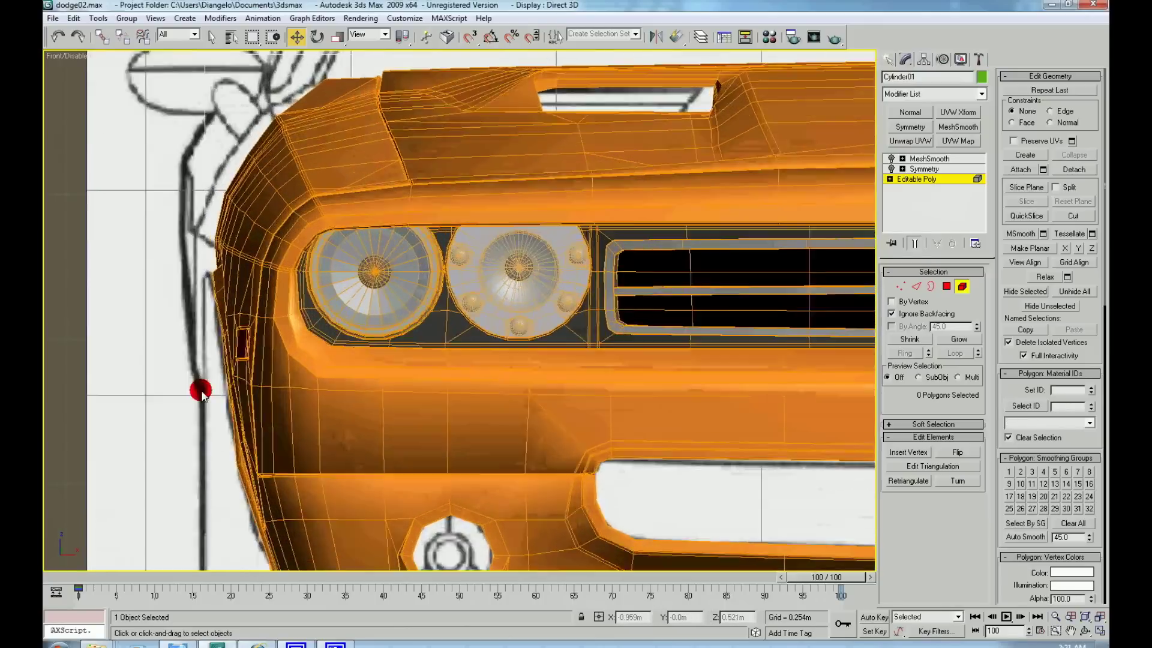
pyautogui.hotkey('alt', 'x')
pyautogui.scroll(2, 303, 395)
pyautogui.scroll(2, 303, 395)
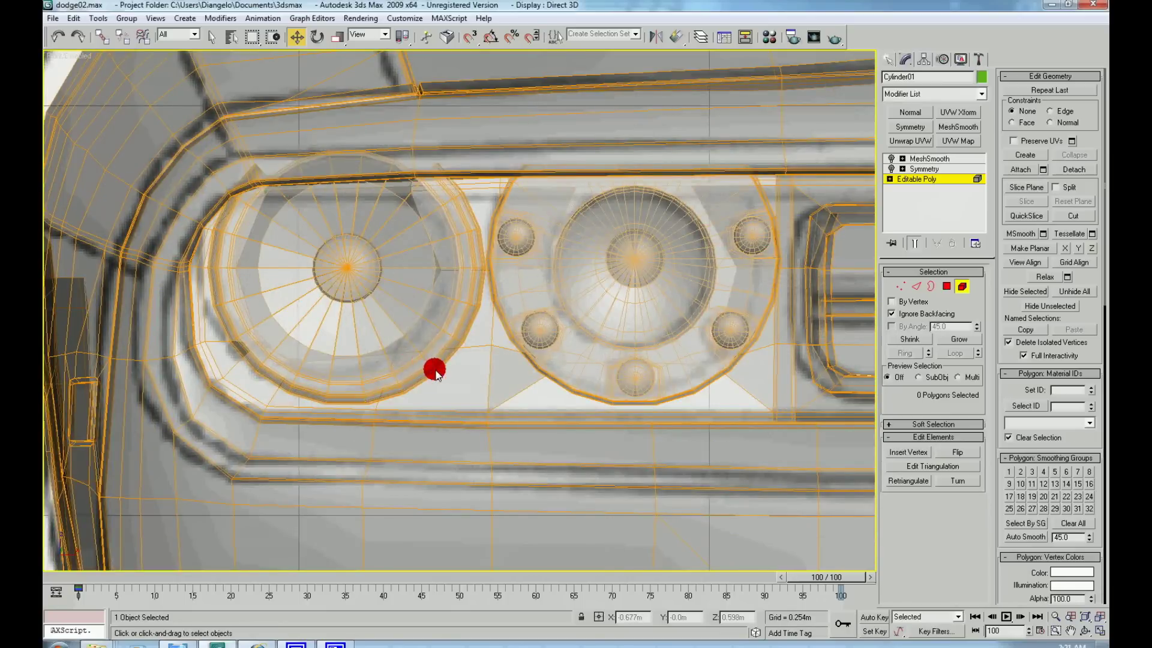
pyautogui.rightClick(432, 367)
pyautogui.click(500, 384)
pyautogui.click(558, 416)
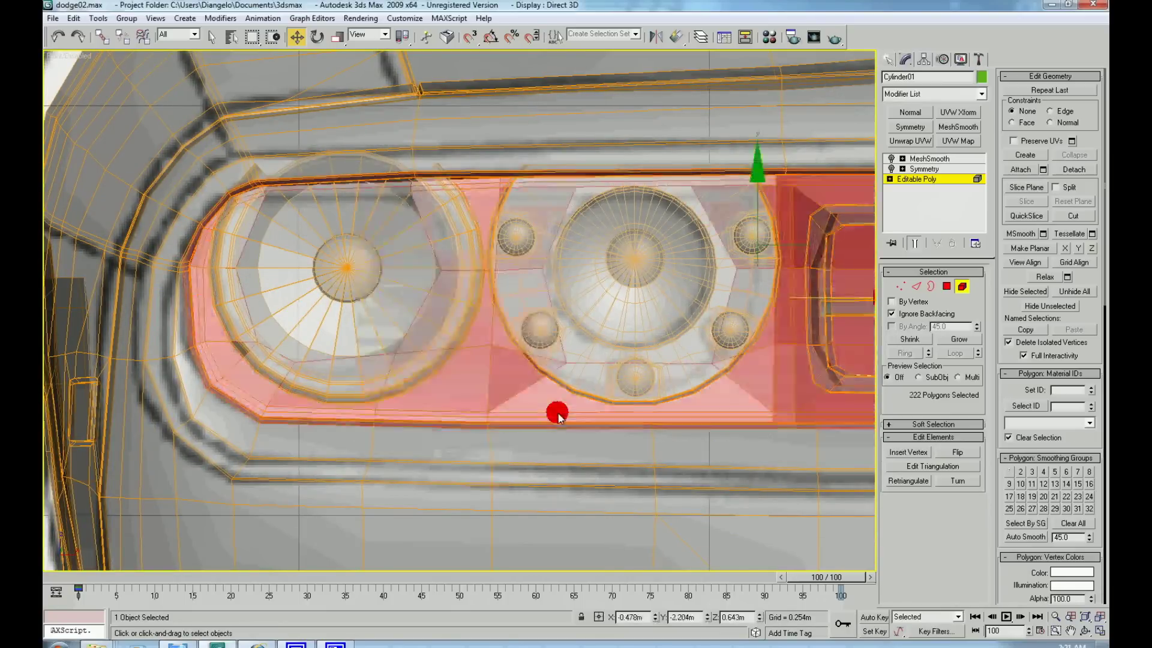
pyautogui.click(1024, 340)
pyautogui.click(1028, 294)
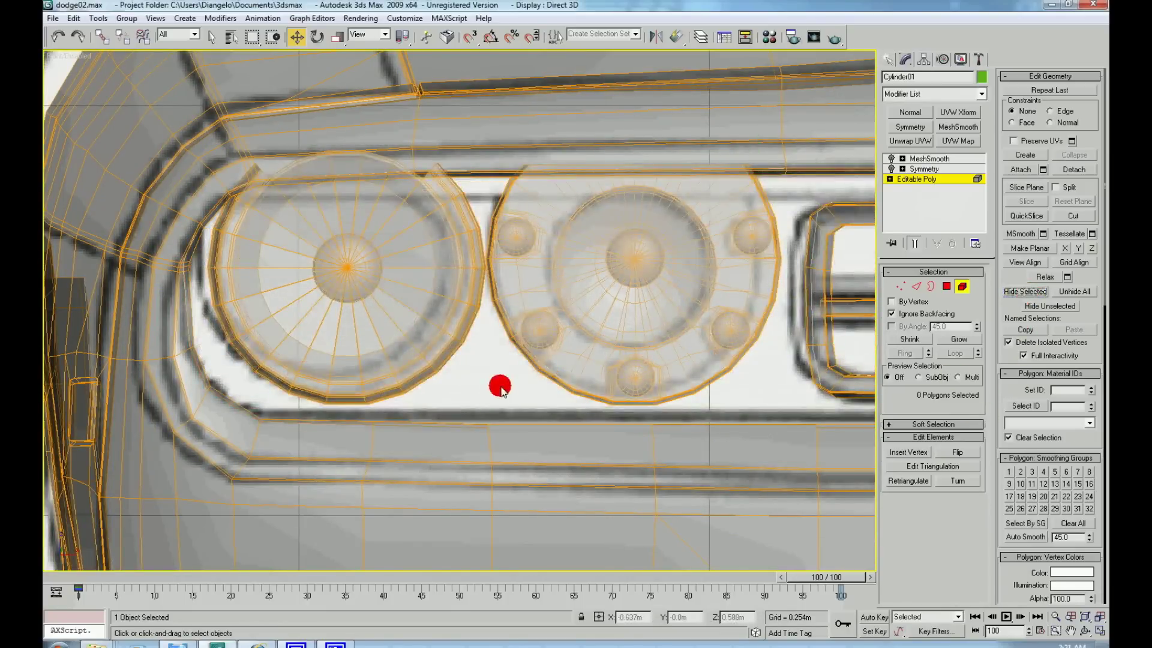
# Move the outer headlight element slightly within its opening, then unhide all body polygons.
pyautogui.click(379, 311)
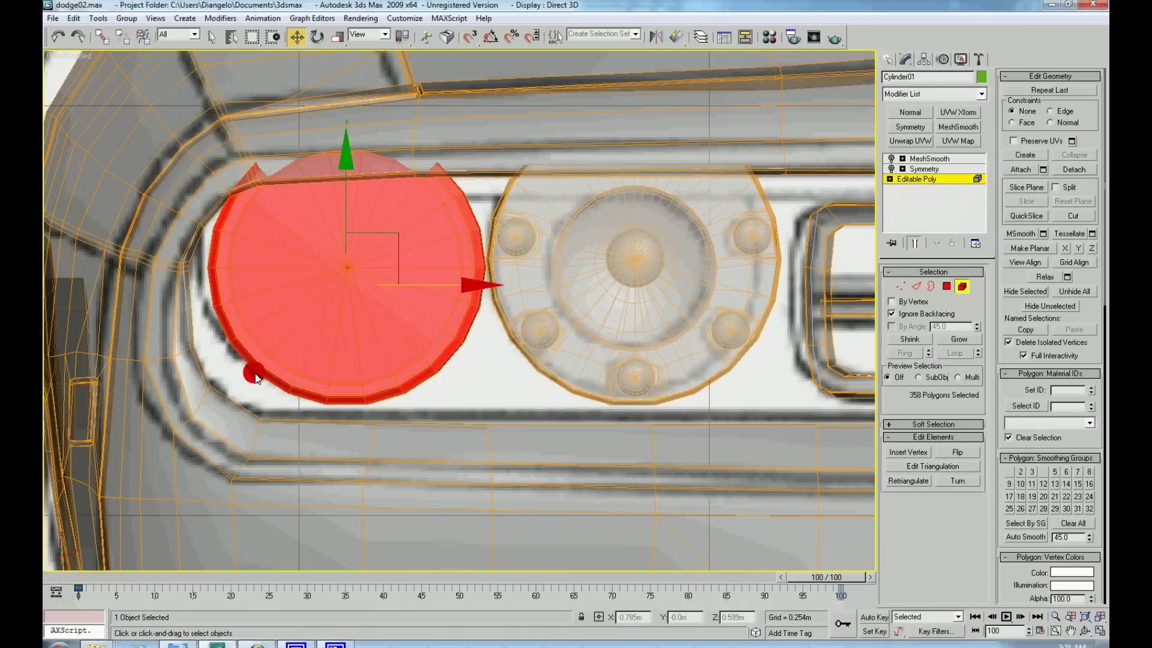
pyautogui.moveTo(372, 263)
pyautogui.mouseDown()
pyautogui.moveTo(387, 243)
pyautogui.moveTo(375, 239)
pyautogui.mouseUp()
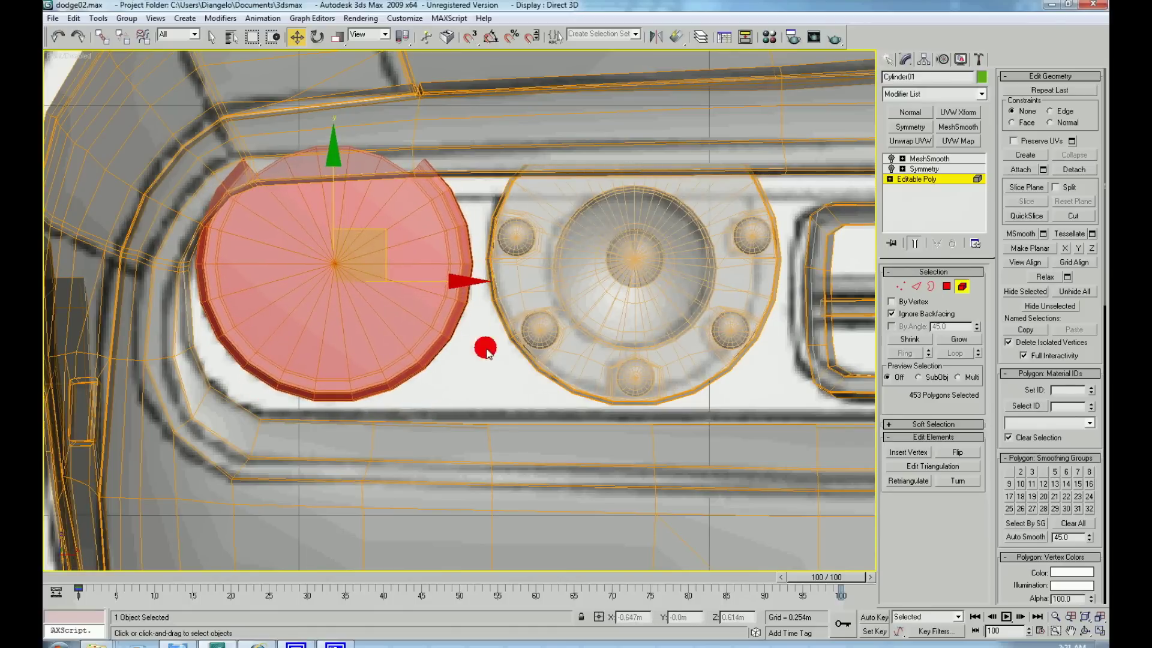
pyautogui.click(507, 371)
pyautogui.scroll(-2, 491, 362)
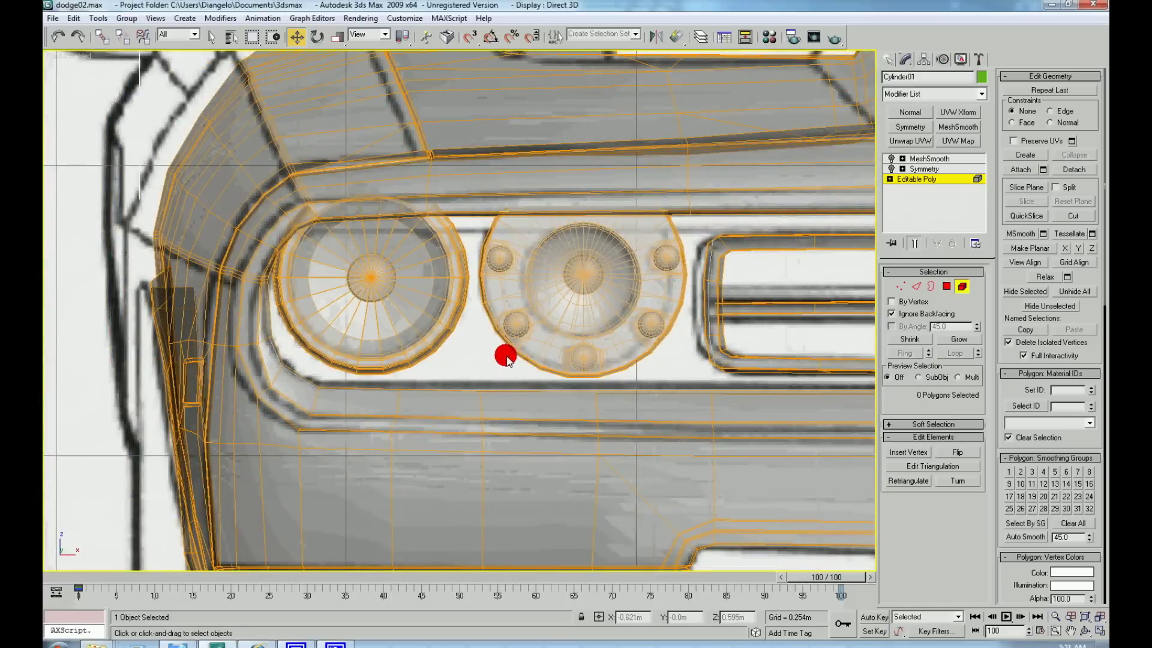
pyautogui.click(1073, 292)
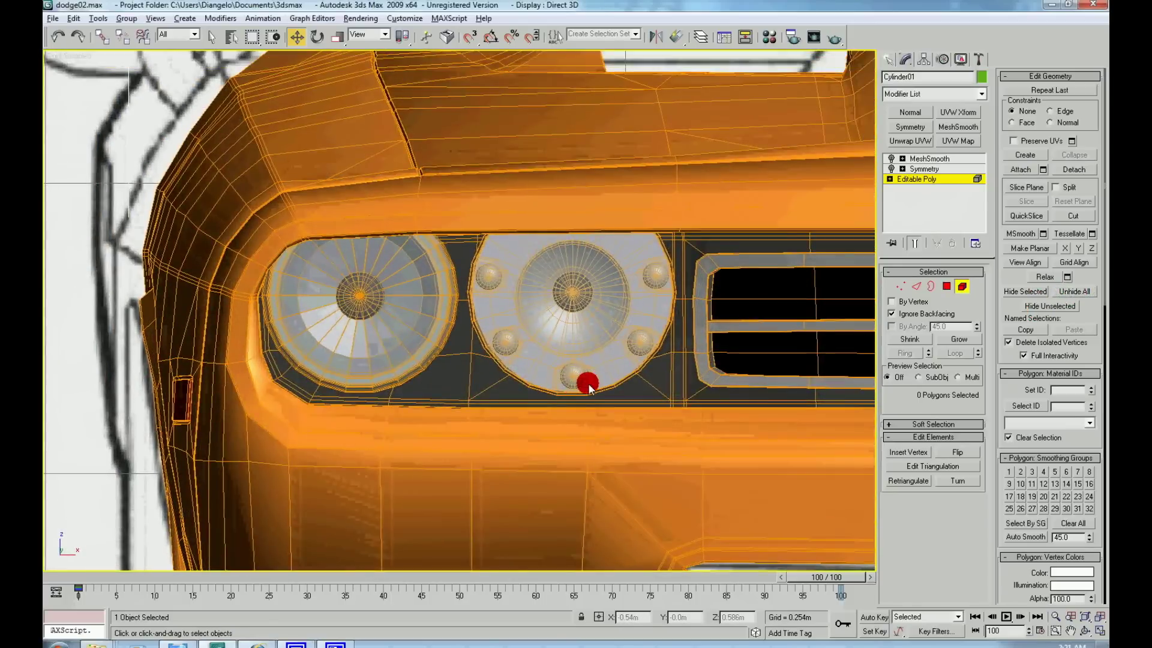
pyautogui.press('F3')
# Return to shaded view, exit sub-object editing and inspect the smoothed car front.
pyautogui.scroll(-10, 589, 390)
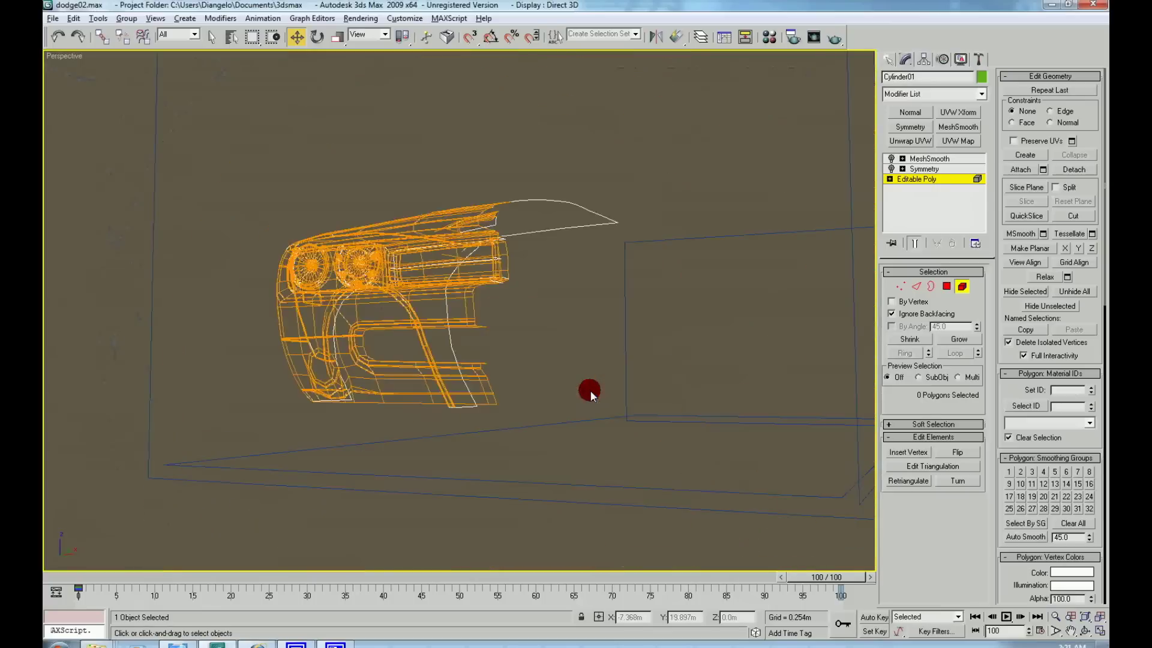
pyautogui.press('F3')
pyautogui.scroll(3, 456, 377)
pyautogui.scroll(3, 459, 378)
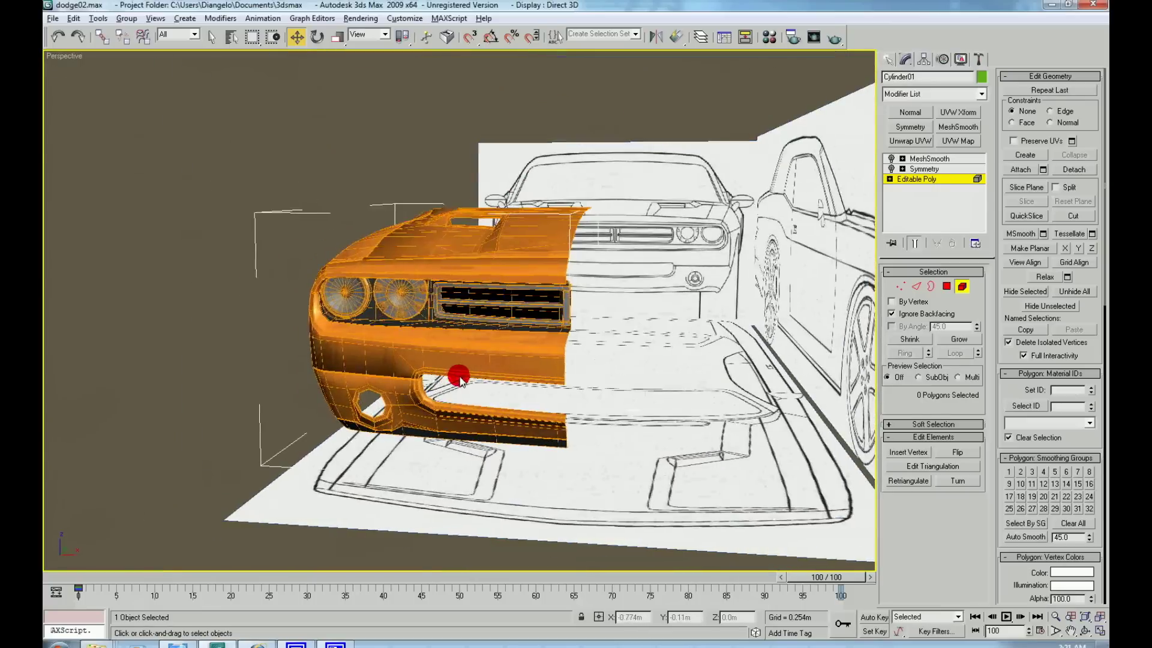
pyautogui.keyDown('alt'); pyautogui.moveTo(459, 378); pyautogui.dragTo(458, 360, button='middle'); pyautogui.keyUp('alt')
pyautogui.rightClick(441, 349)
pyautogui.click(414, 340)
pyautogui.click(240, 477)
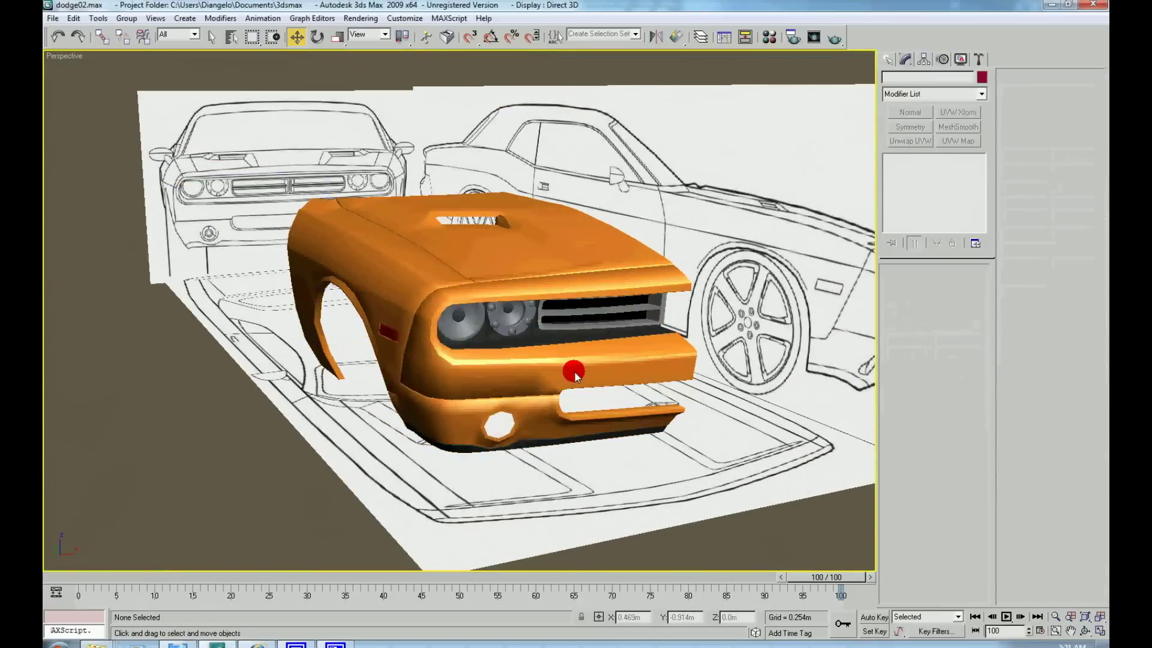
pyautogui.click(574, 373)
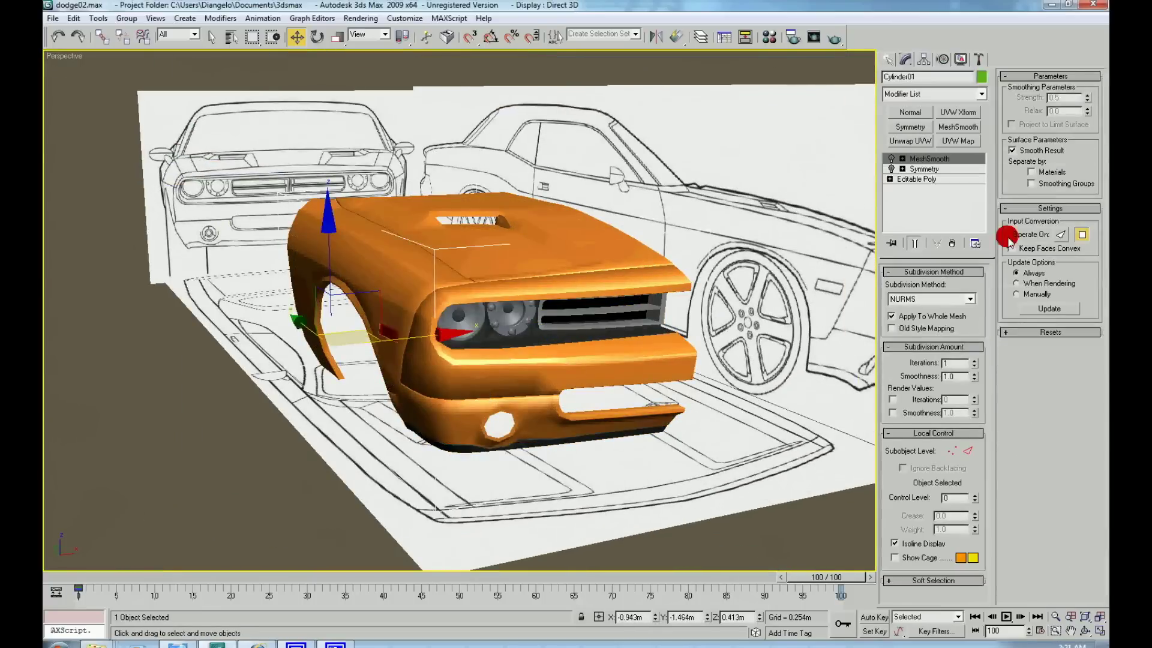
pyautogui.click(813, 527)
# Compare the car with the blueprints, then select its Editable Poly base in wireframe.
pyautogui.scroll(-3, 764, 524)
pyautogui.scroll(-3, 712, 485)
pyautogui.scroll(2, 738, 485)
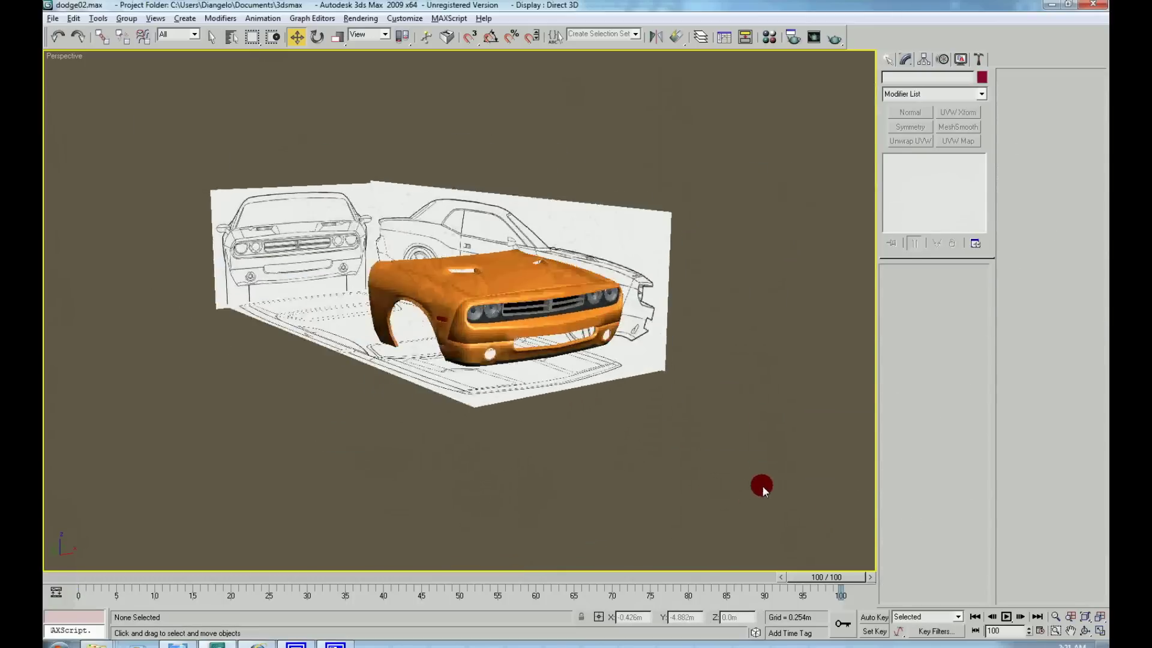
pyautogui.scroll(3, 762, 483)
pyautogui.scroll(1, 696, 465)
pyautogui.scroll(1, 702, 471)
pyautogui.moveTo(704, 474)
pyautogui.keyDown('alt'); pyautogui.mouseDown(button='middle')
pyautogui.moveTo(663, 470)
pyautogui.moveTo(744, 474)
pyautogui.moveTo(696, 470)
pyautogui.mouseUp(button='middle'); pyautogui.keyUp('alt')
pyautogui.scroll(3, 660, 432)
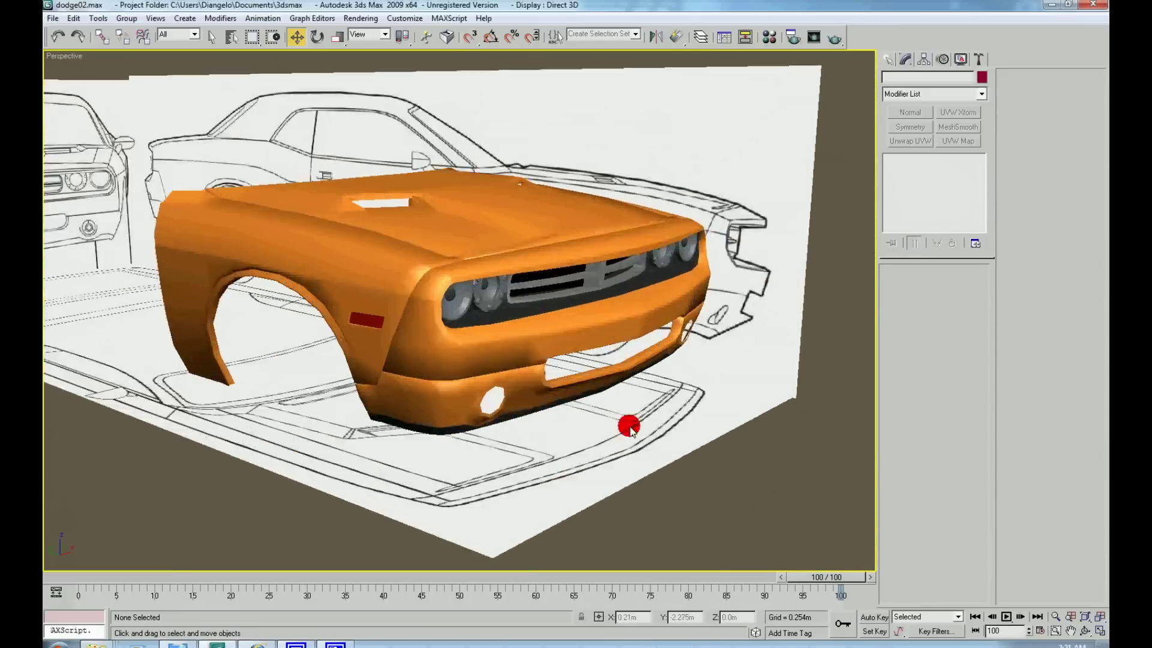
pyautogui.scroll(2, 628, 425)
pyautogui.click(525, 337)
pyautogui.click(914, 178)
pyautogui.scroll(1, 528, 288)
pyautogui.scroll(5, 507, 291)
pyautogui.press('F3')
# Select the outer headlight glass disc as an element and show its material in the Material Editor.
pyautogui.rightClick(413, 212)
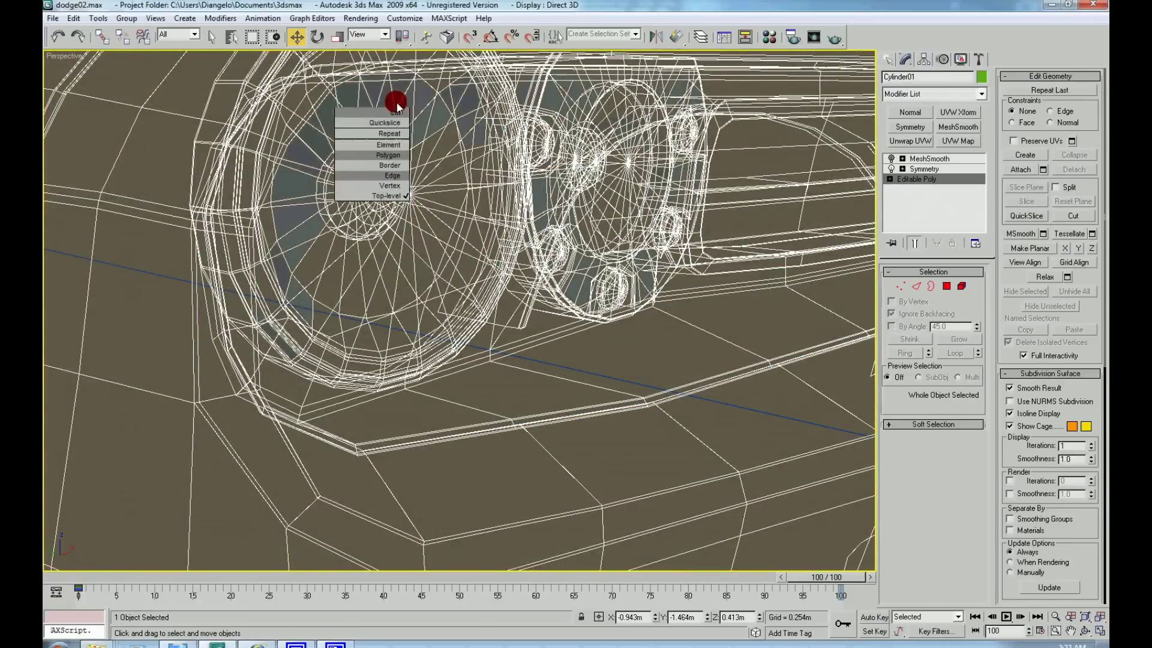
pyautogui.click(394, 141)
pyautogui.moveTo(588, 186)
pyautogui.mouseDown(button='middle')
pyautogui.moveTo(522, 228)
pyautogui.moveTo(302, 259)
pyautogui.mouseUp(button='middle')
pyautogui.scroll(2, 522, 228)
pyautogui.scroll(2, 302, 259)
pyautogui.click(302, 260)
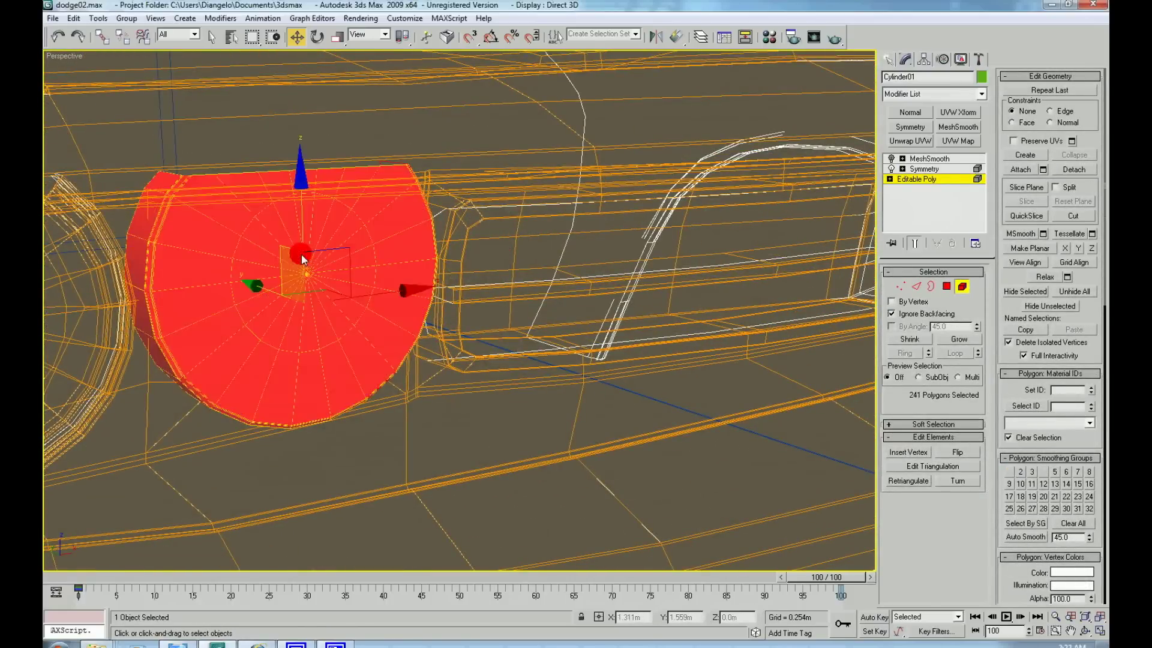
pyautogui.press('m')
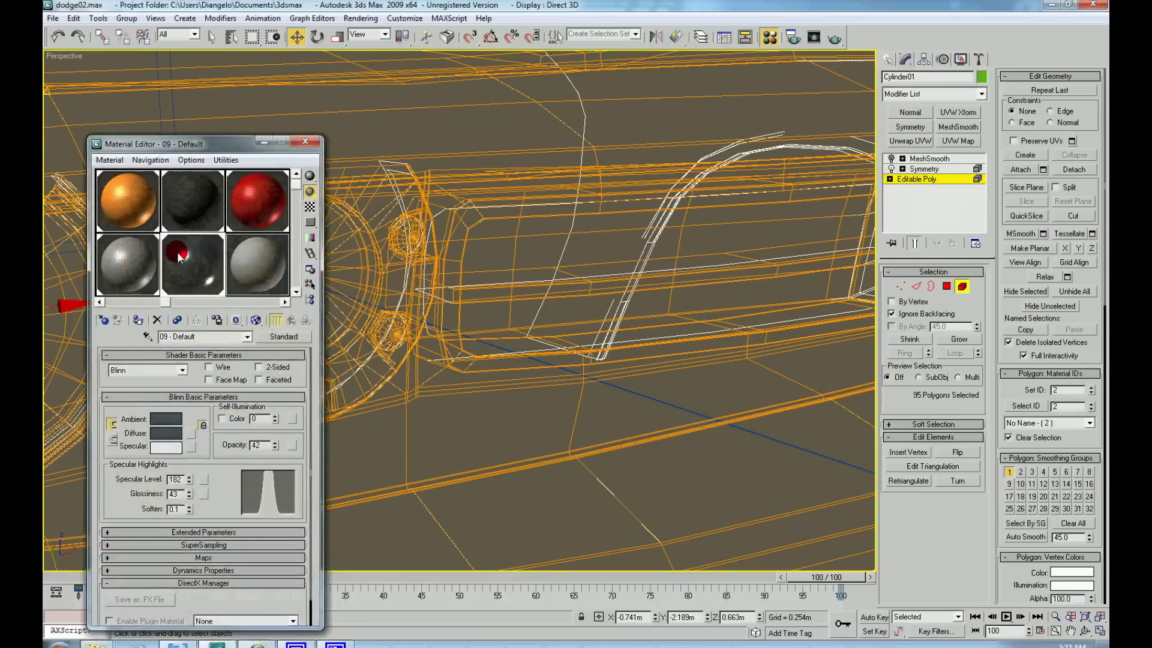
# Clear the polygon selection, exit sub-object editing and select the blueprint reference plane.
pyautogui.scroll(-5, 567, 334)
pyautogui.click(726, 450)
pyautogui.scroll(3, 689, 450)
pyautogui.scroll(2, 672, 451)
pyautogui.scroll(-3, 670, 449)
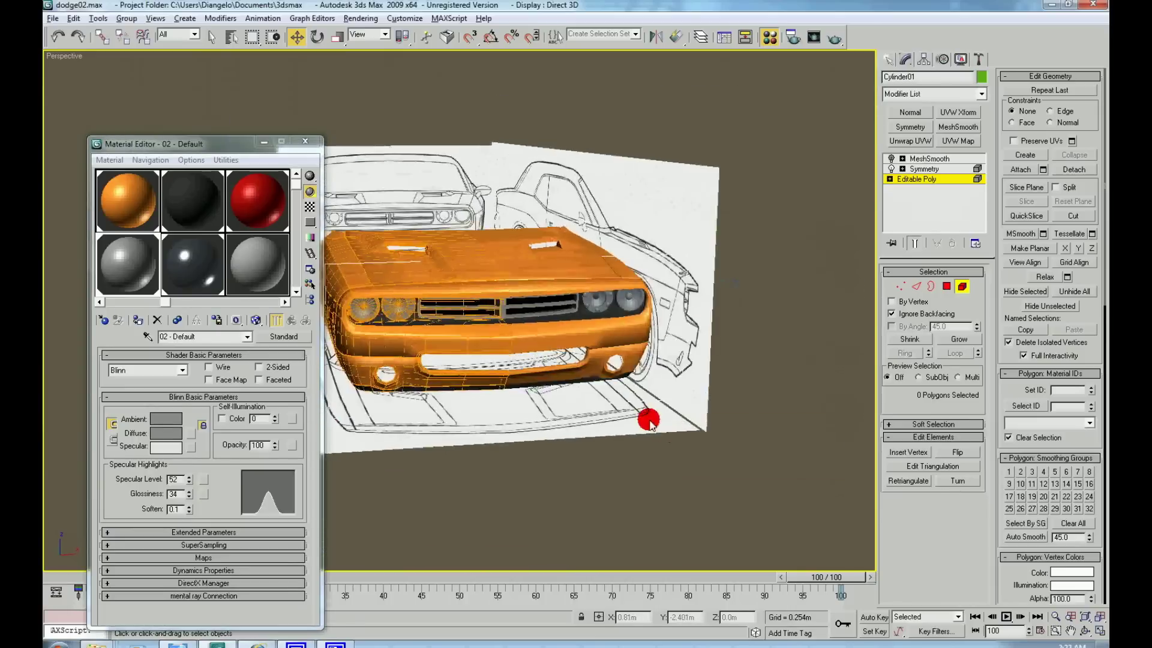
pyautogui.keyDown('alt'); pyautogui.moveTo(648, 417); pyautogui.dragTo(596, 367, button='middle'); pyautogui.keyUp('alt')
pyautogui.rightClick(594, 372)
pyautogui.click(574, 354)
pyautogui.click(597, 431)
pyautogui.scroll(3, 597, 431)
pyautogui.scroll(-5, 704, 459)
pyautogui.keyDown('alt'); pyautogui.moveTo(599, 474); pyautogui.dragTo(691, 444, button='middle'); pyautogui.keyUp('alt')
pyautogui.scroll(4, 470, 397)
# Close the Material Editor and compare the car front with the red Challenger reference photo.
pyautogui.click(251, 140)
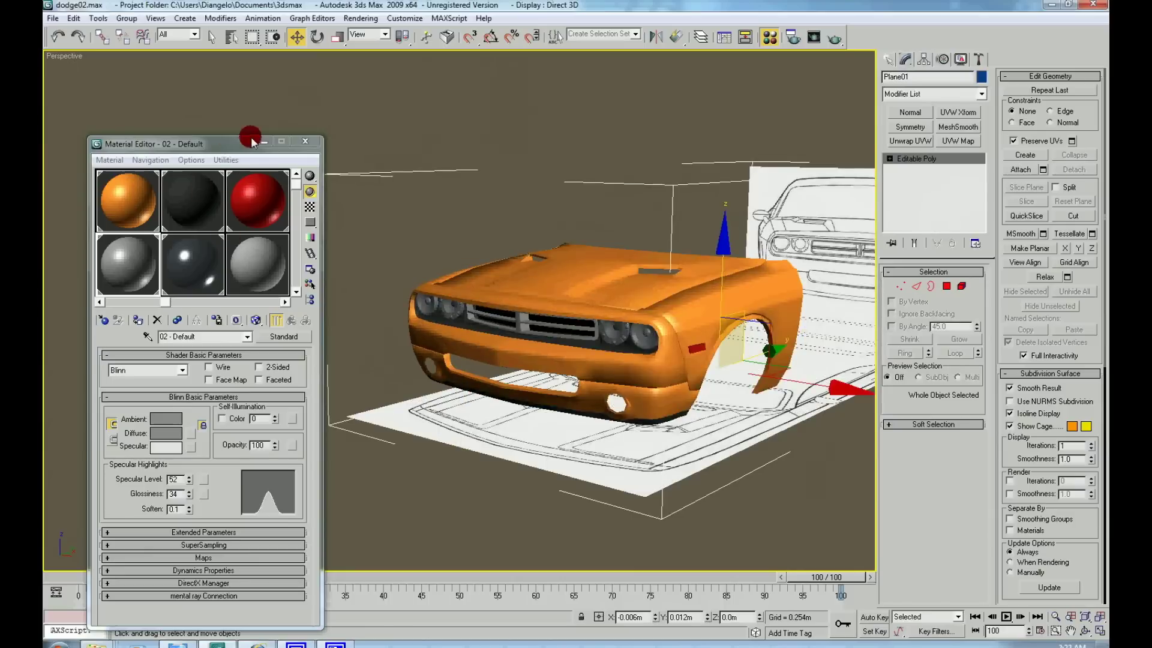
pyautogui.click(306, 143)
pyautogui.moveTo(295, 244)
pyautogui.keyDown('alt'); pyautogui.mouseDown(button='middle')
pyautogui.moveTo(548, 430)
pyautogui.moveTo(308, 455)
pyautogui.mouseUp(button='middle'); pyautogui.keyUp('alt')
pyautogui.scroll(3, 308, 455)
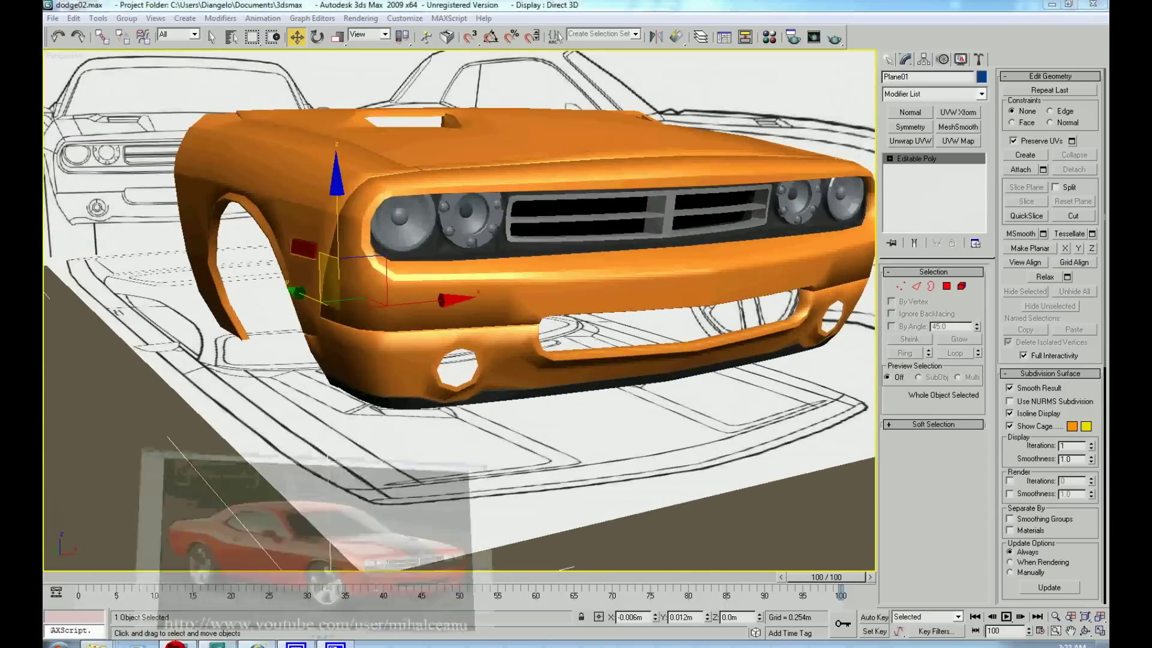
pyautogui.click(173, 640)
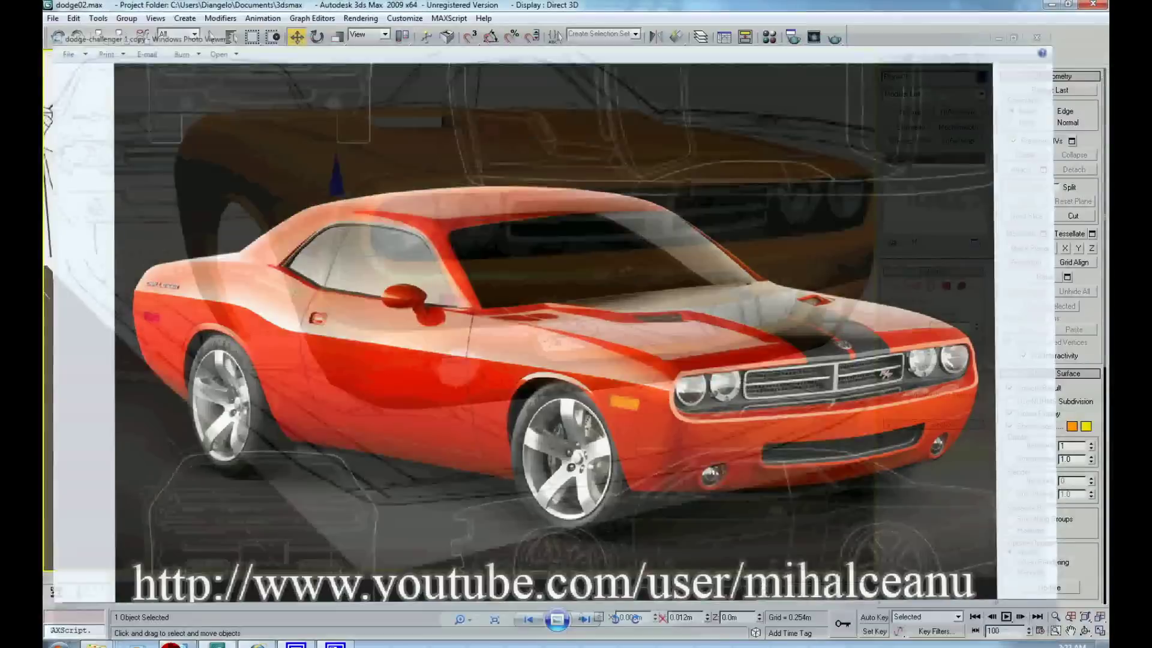
pyautogui.scroll(3, 447, 427)
pyautogui.scroll(-1, 500, 419)
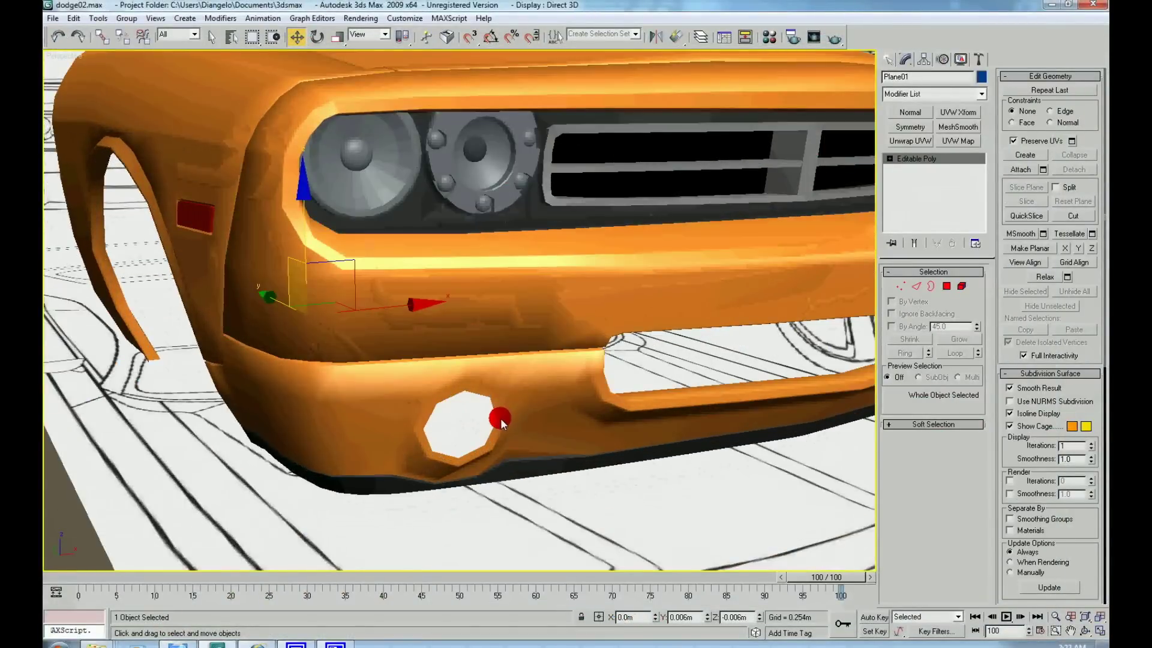
pyautogui.scroll(-5, 540, 445)
pyautogui.scroll(4, 629, 502)
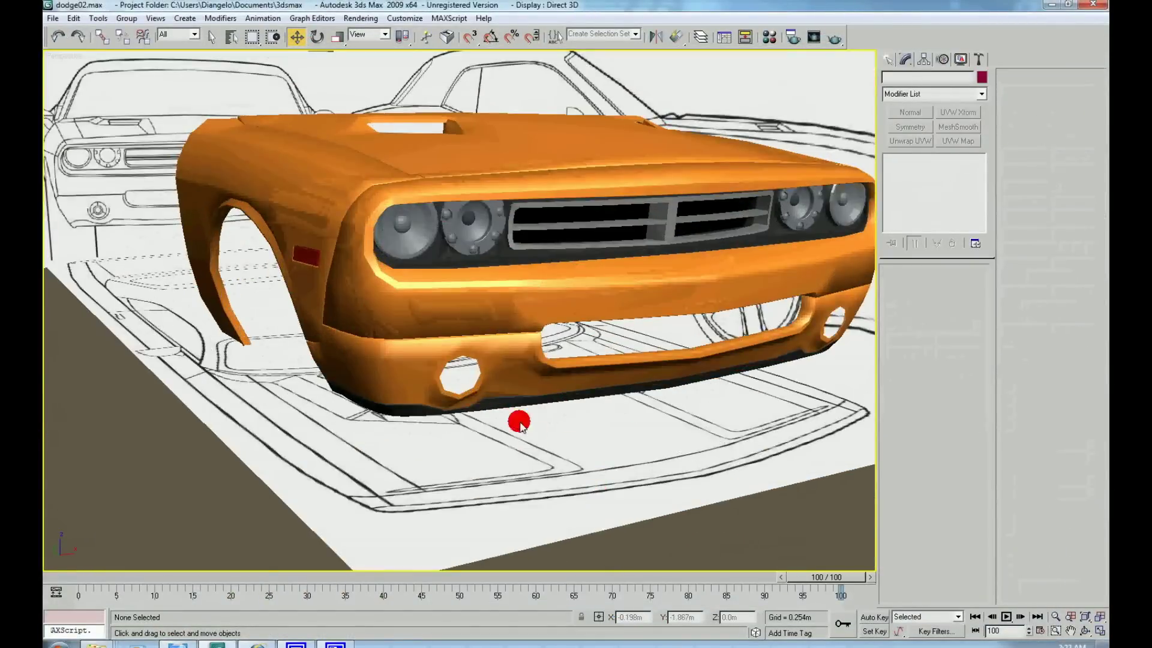
pyautogui.click(179, 642)
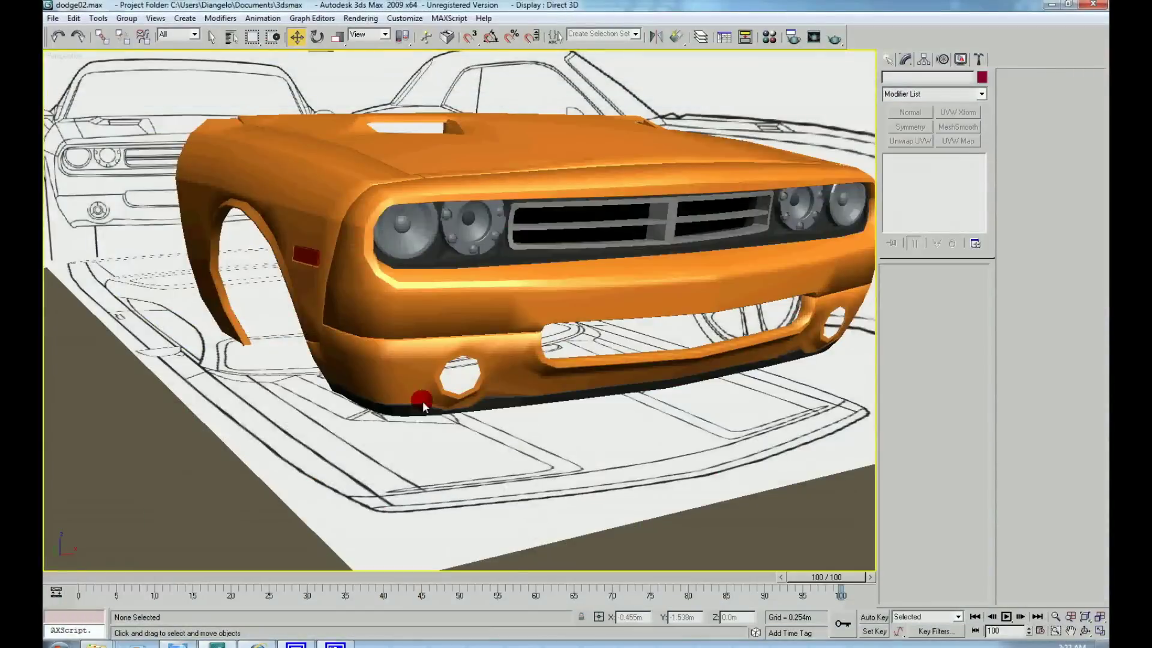
# Select car body Cylinder01 at its Editable Poly level and recheck it against the photo.
pyautogui.click(423, 401)
pyautogui.click(918, 180)
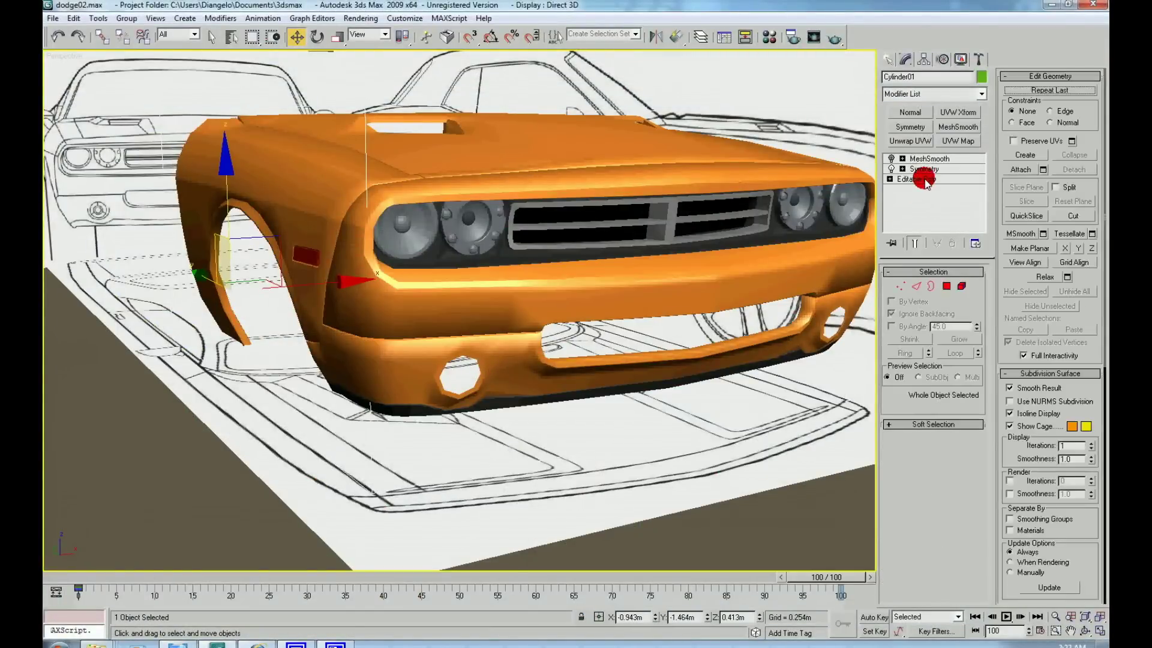
pyautogui.scroll(-3, 619, 402)
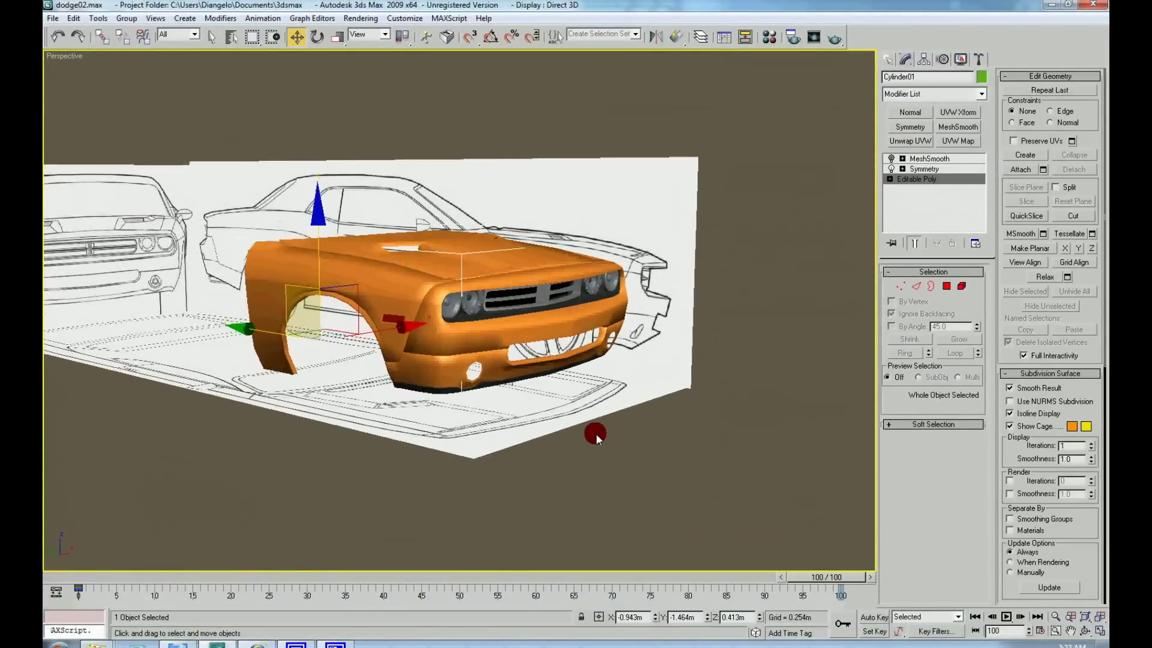
pyautogui.scroll(5, 596, 433)
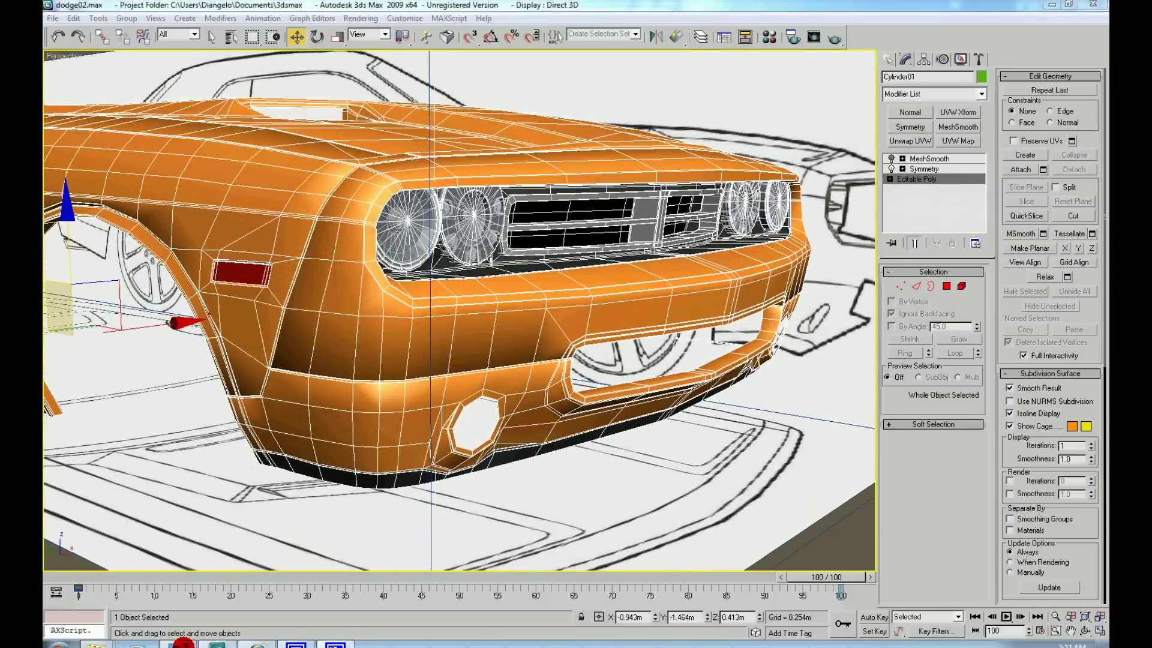
pyautogui.click(180, 643)
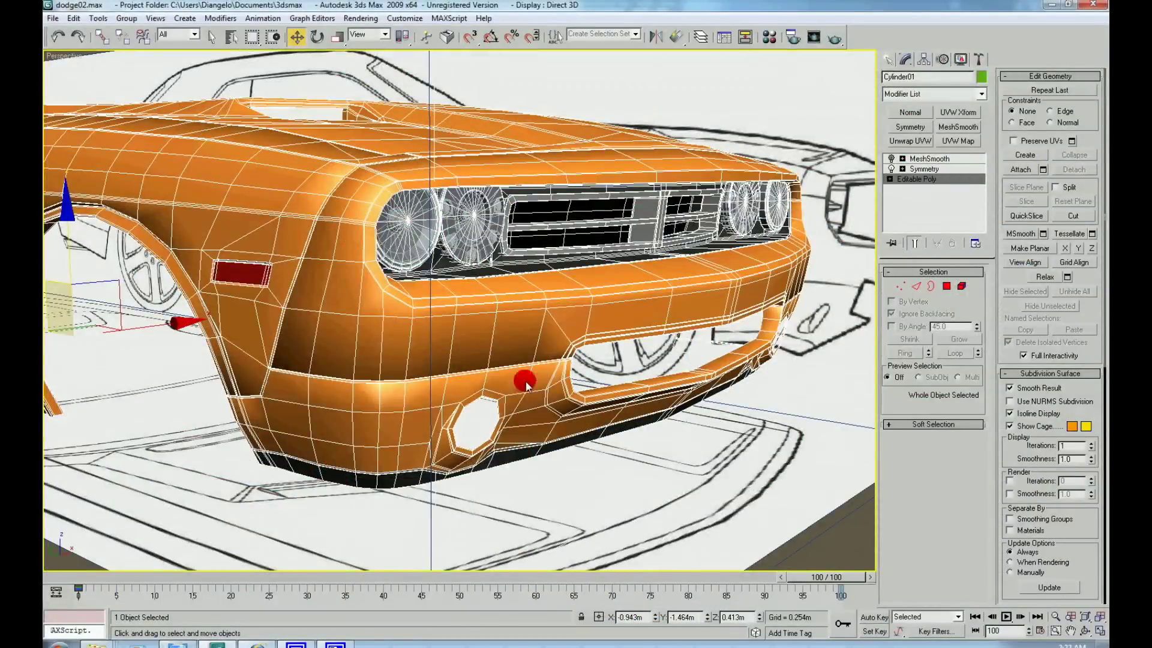
pyautogui.scroll(3, 525, 384)
# Select the fog-light hole's border, pull it inward into a recess and Make Planar in X.
pyautogui.rightClick(620, 362)
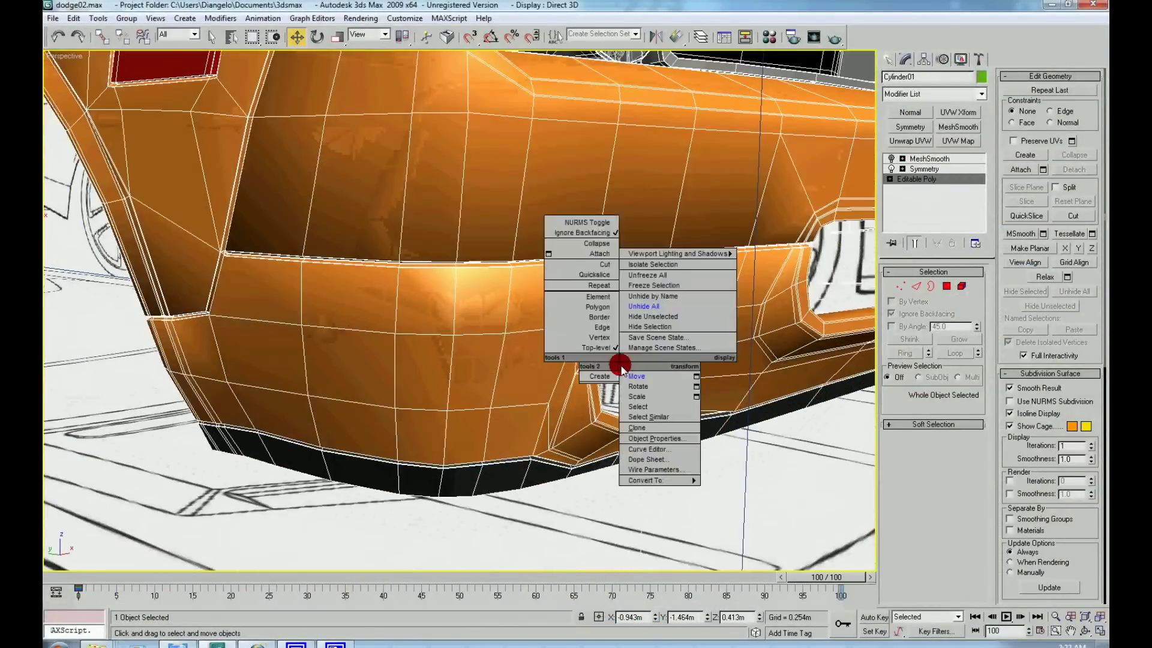
pyautogui.click(599, 318)
pyautogui.click(663, 319)
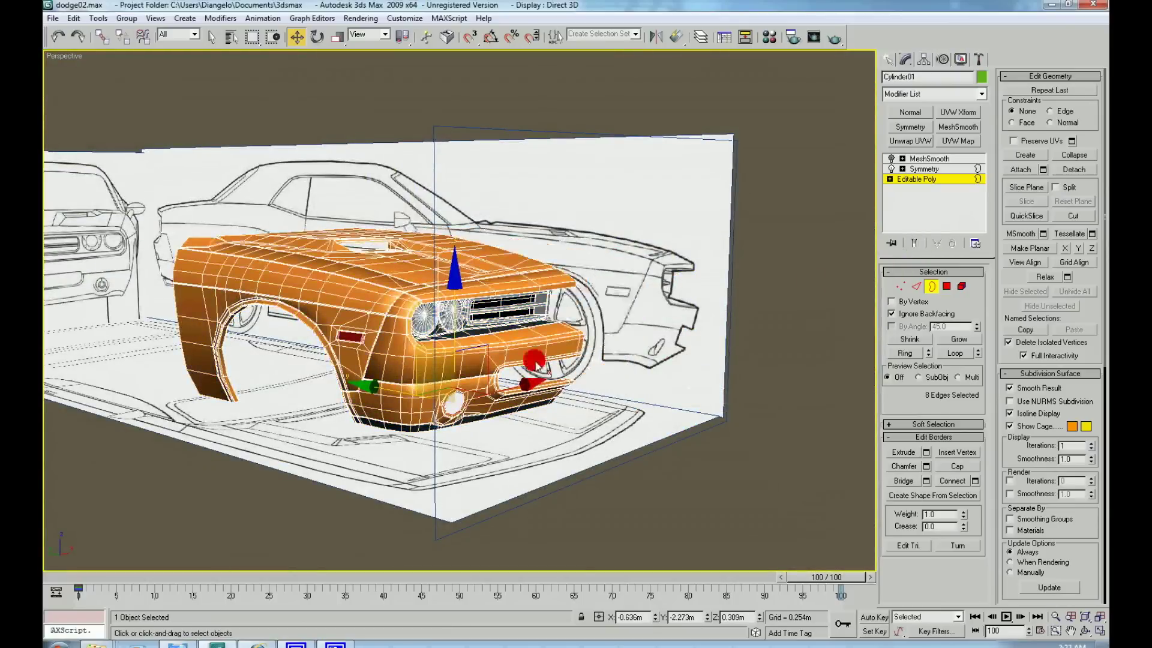
pyautogui.scroll(5, 528, 360)
pyautogui.scroll(1, 486, 396)
pyautogui.scroll(2, 480, 402)
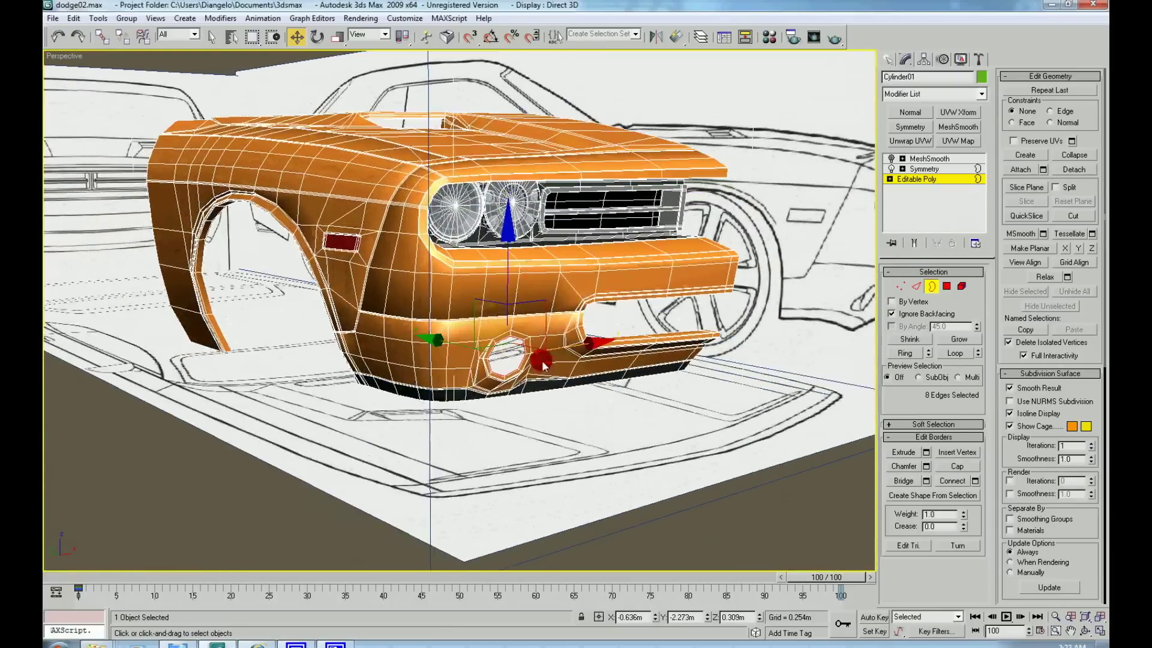
pyautogui.scroll(4, 474, 408)
pyautogui.keyDown('shift'); pyautogui.moveTo(372, 312); pyautogui.dragTo(333, 299); pyautogui.keyUp('shift')
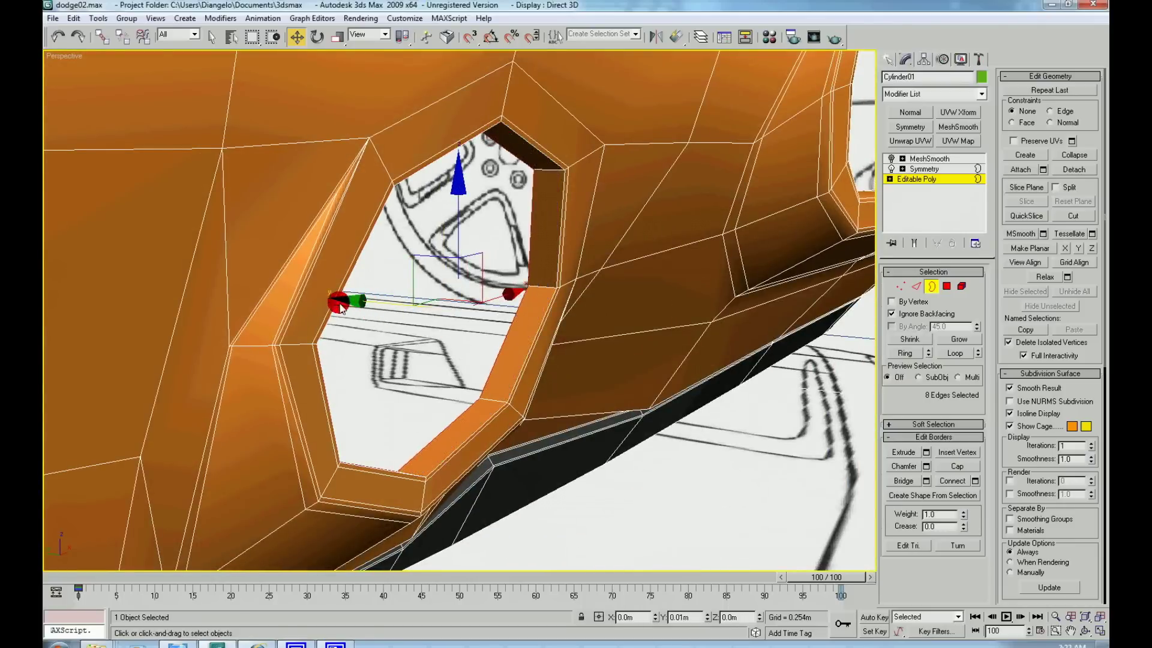
pyautogui.click(1066, 248)
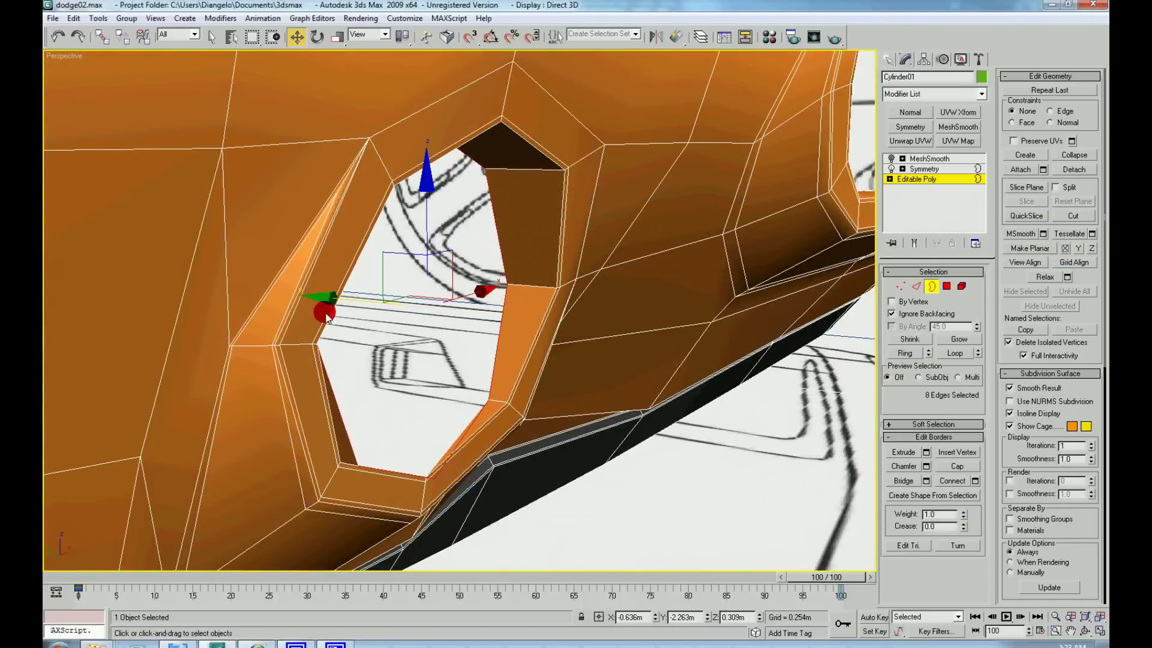
# Scale the hole border down slightly, try Collapse, and reselect the open border edges.
pyautogui.rightClick(443, 311)
pyautogui.click(447, 317)
pyautogui.moveTo(399, 291); pyautogui.dragTo(399, 300)
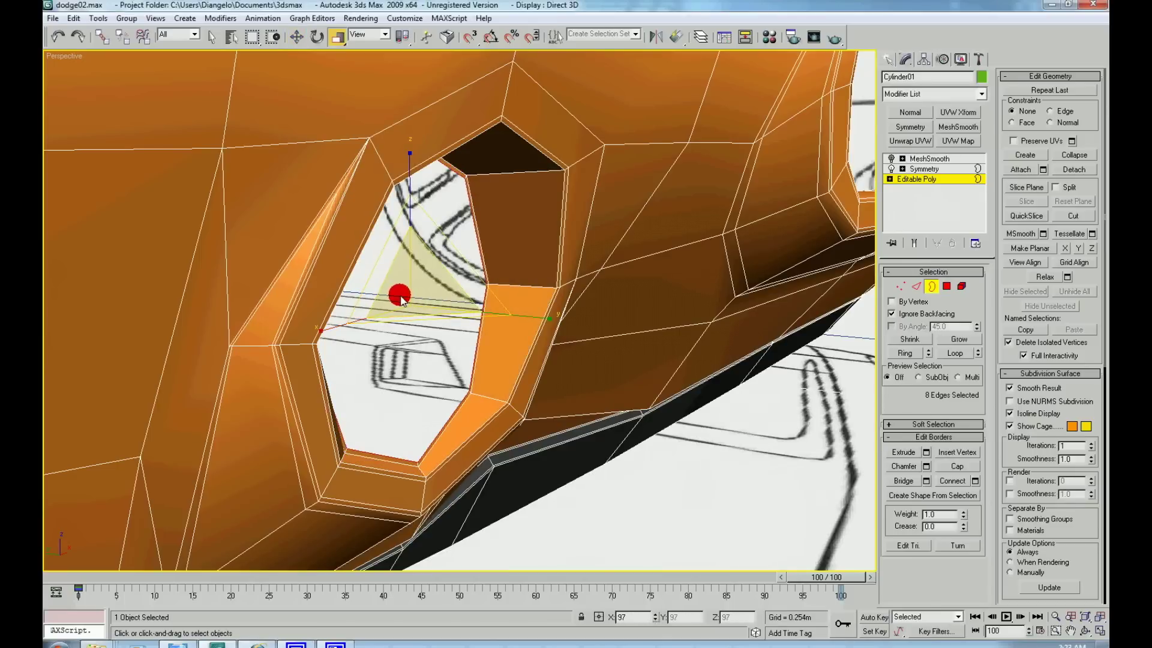
pyautogui.moveTo(421, 305); pyautogui.dragTo(421, 306)
pyautogui.click(430, 314)
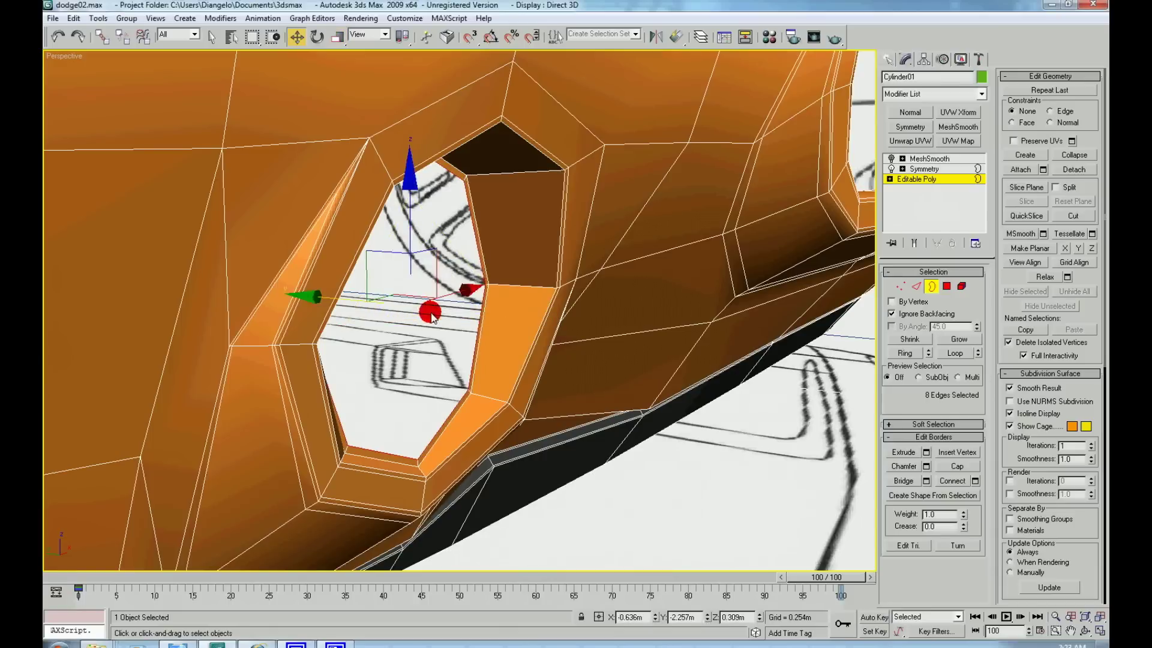
pyautogui.moveTo(339, 303)
pyautogui.keyDown('alt'); pyautogui.mouseDown(button='middle')
pyautogui.moveTo(370, 311)
pyautogui.moveTo(291, 296)
pyautogui.moveTo(458, 391)
pyautogui.mouseUp(button='middle'); pyautogui.keyUp('alt')
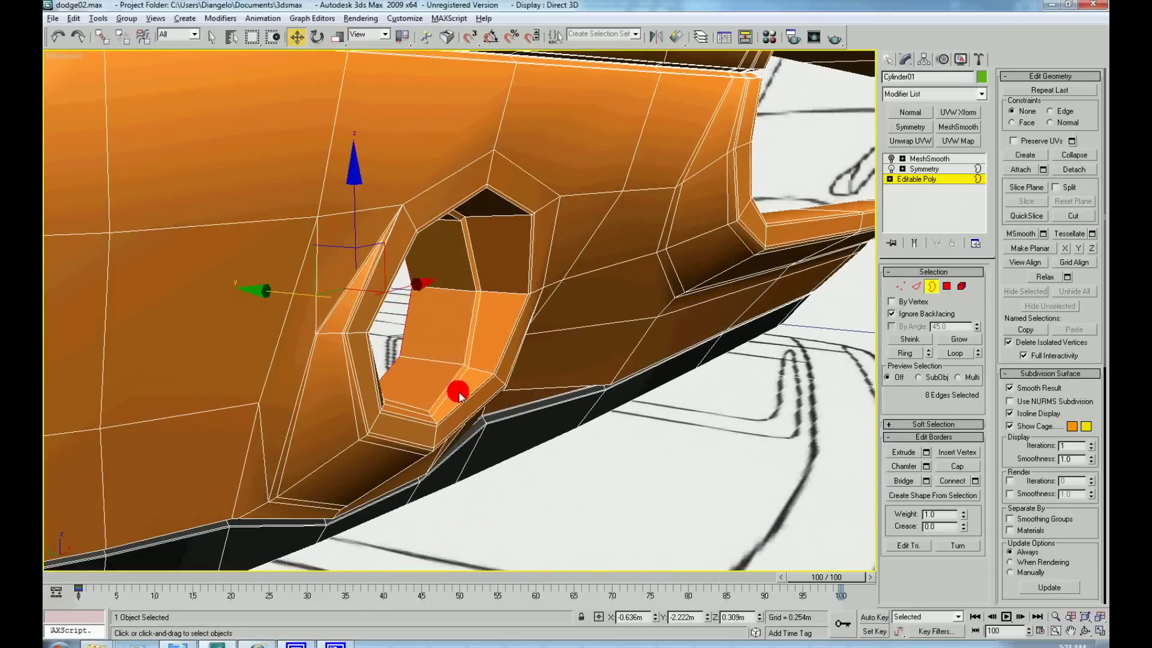
pyautogui.scroll(2, 502, 396)
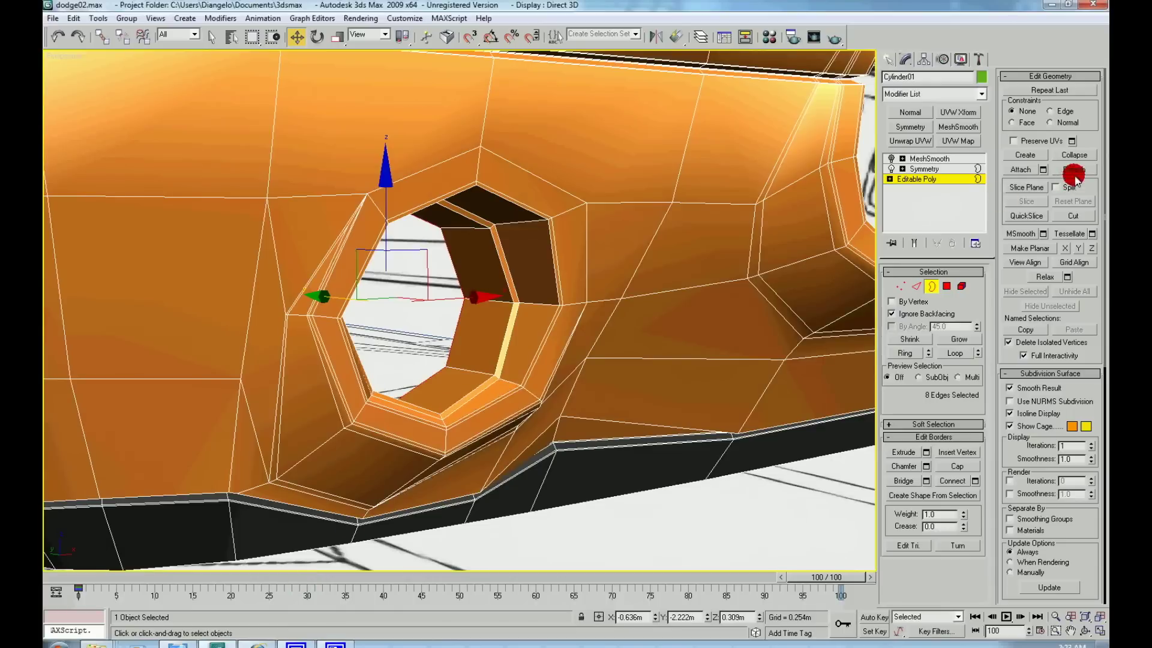
pyautogui.click(1087, 154)
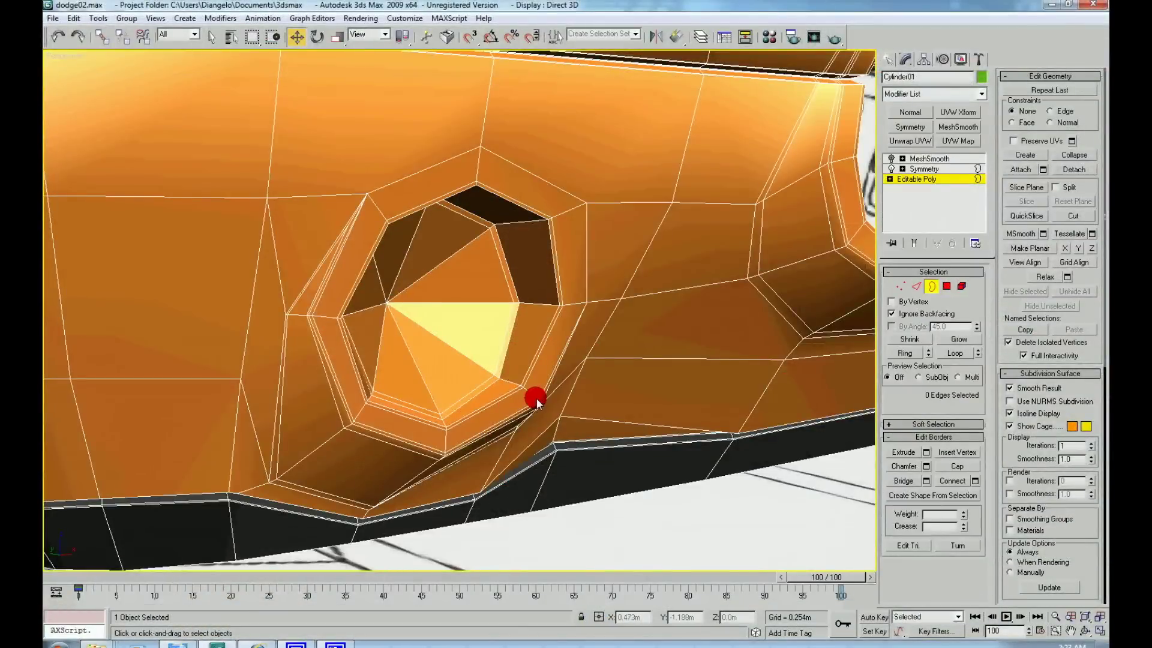
pyautogui.click(464, 378)
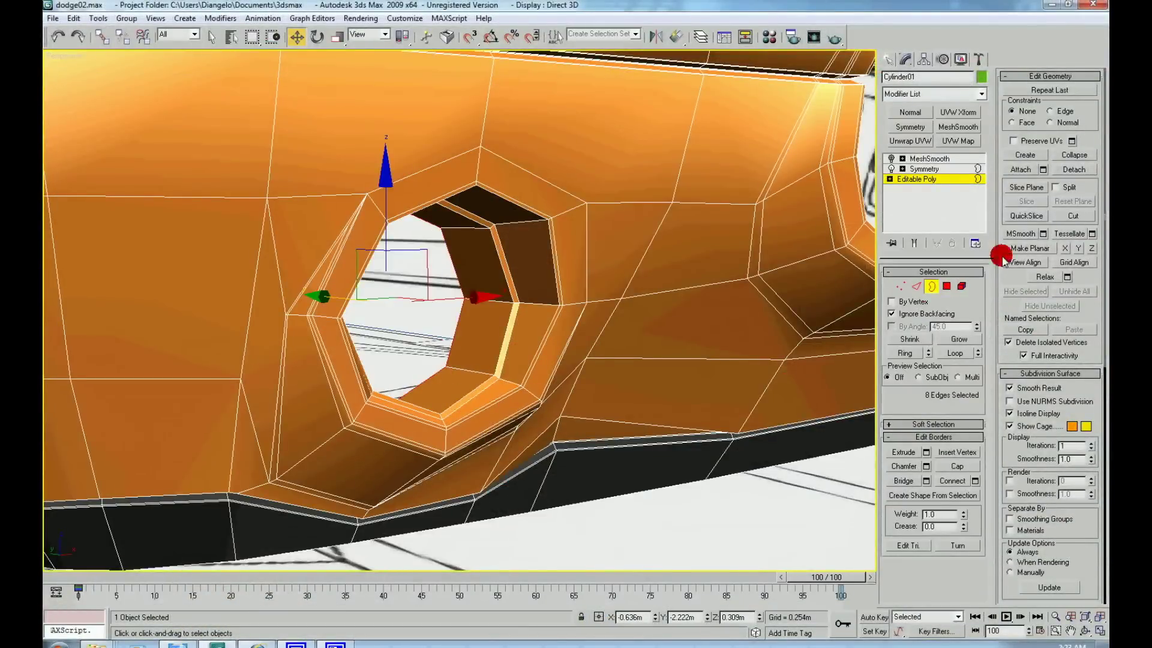
# Shrink the fog-light border further and collapse it into a centre vertex.
pyautogui.rightClick(467, 303)
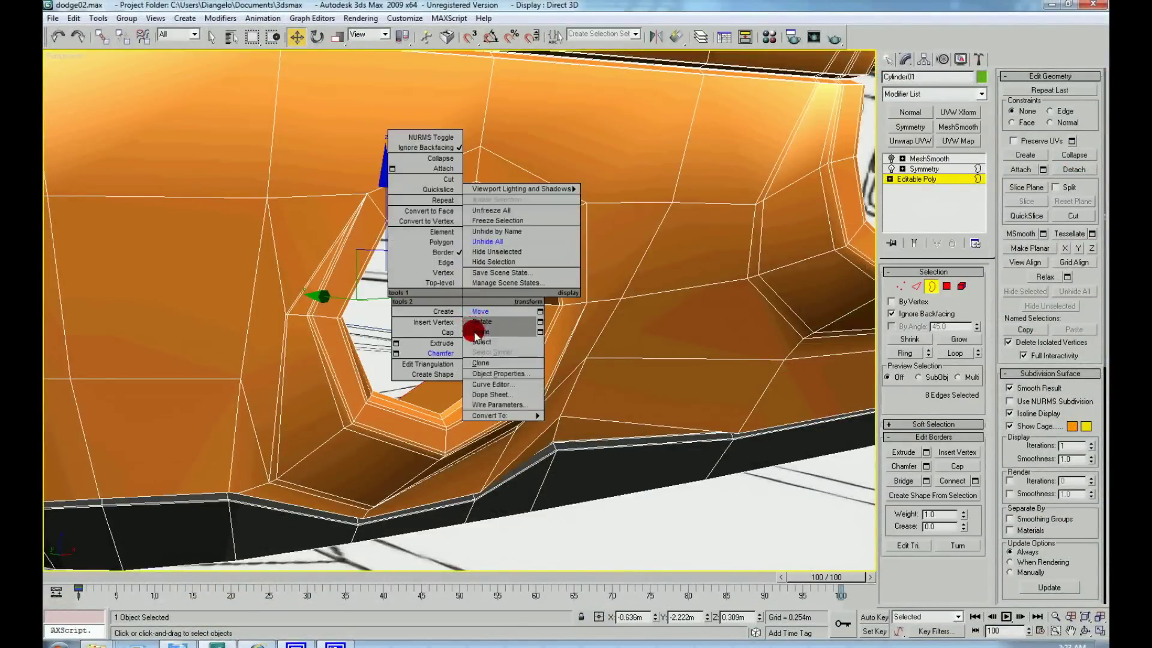
pyautogui.click(442, 327)
pyautogui.moveTo(373, 288); pyautogui.dragTo(377, 343)
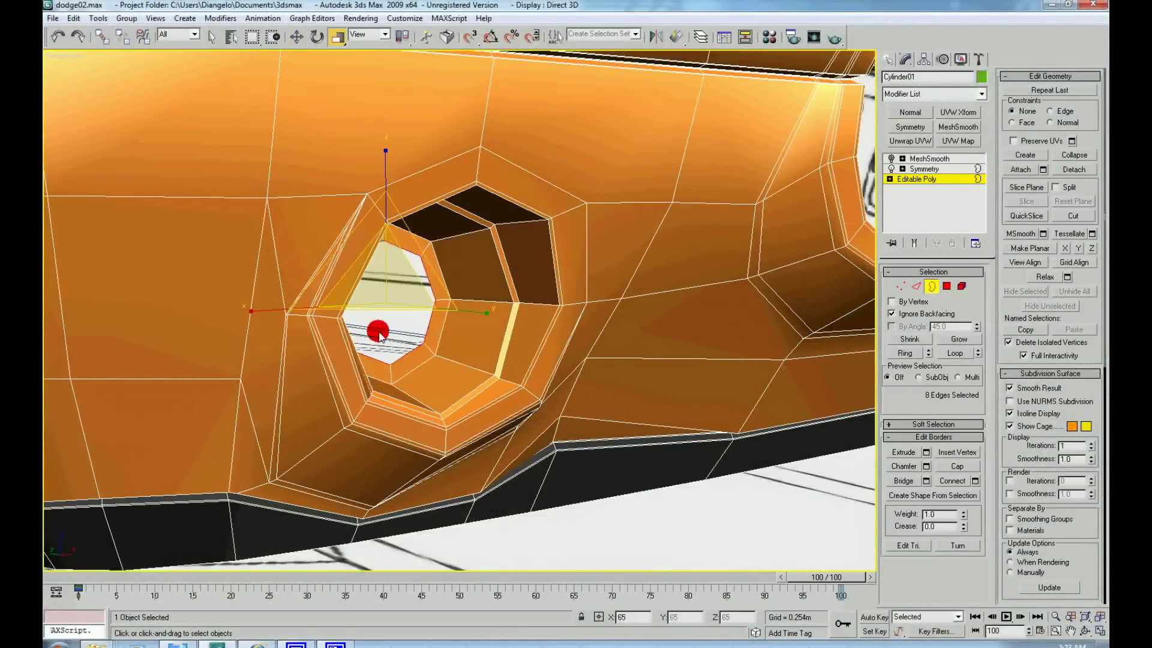
pyautogui.click(1080, 155)
# Select the radial edges around the centre vertex and push them inward to recess the cap.
pyautogui.rightClick(423, 288)
pyautogui.click(411, 264)
pyautogui.click(388, 304)
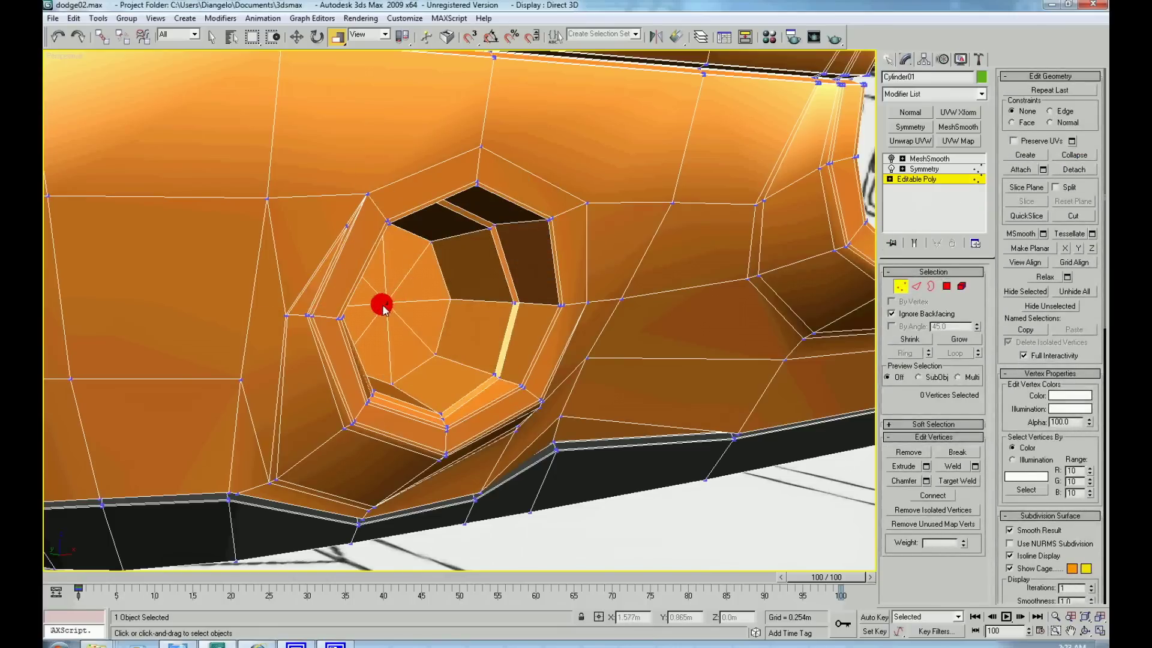
pyautogui.rightClick(467, 345)
pyautogui.click(405, 322)
pyautogui.click(445, 322)
pyautogui.click(961, 339)
pyautogui.rightClick(384, 293)
pyautogui.click(363, 305)
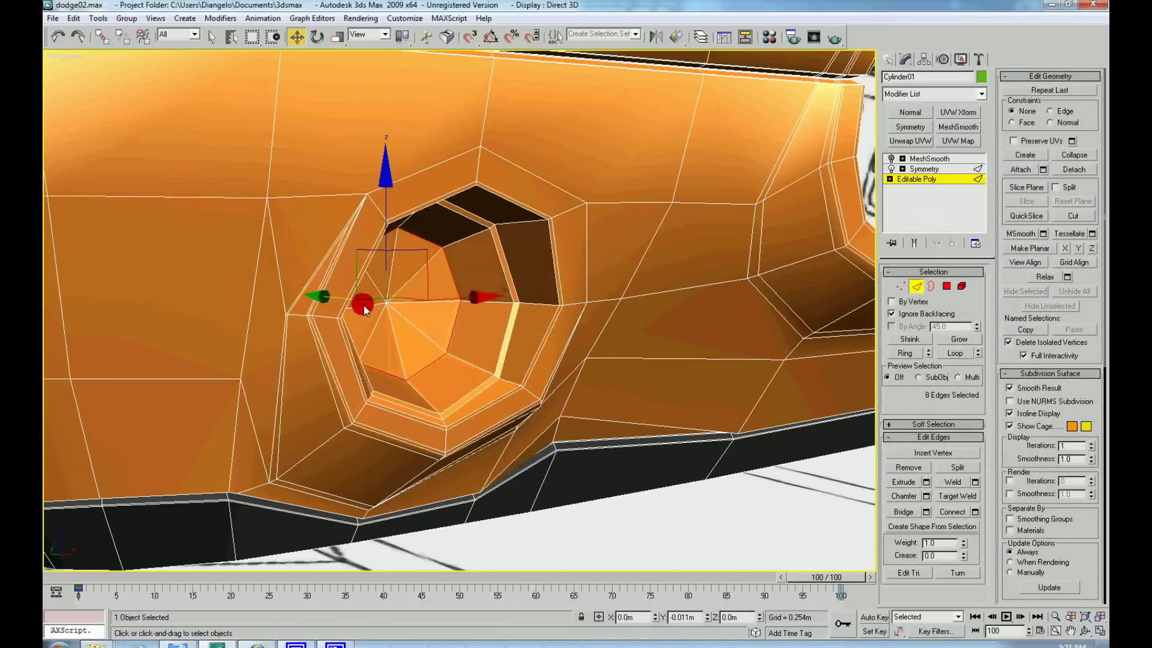
pyautogui.moveTo(358, 306); pyautogui.dragTo(480, 336)
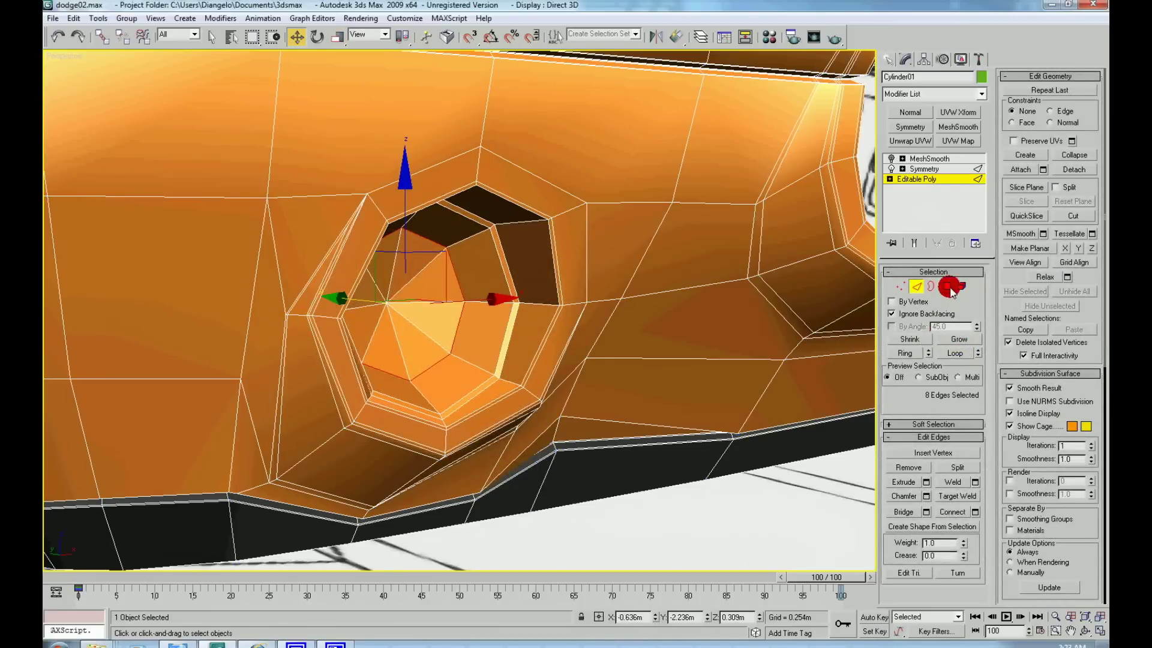
# Grow the cap to 24 polygons, detach it as an element and assign the grey material.
pyautogui.click(949, 288)
pyautogui.click(963, 338)
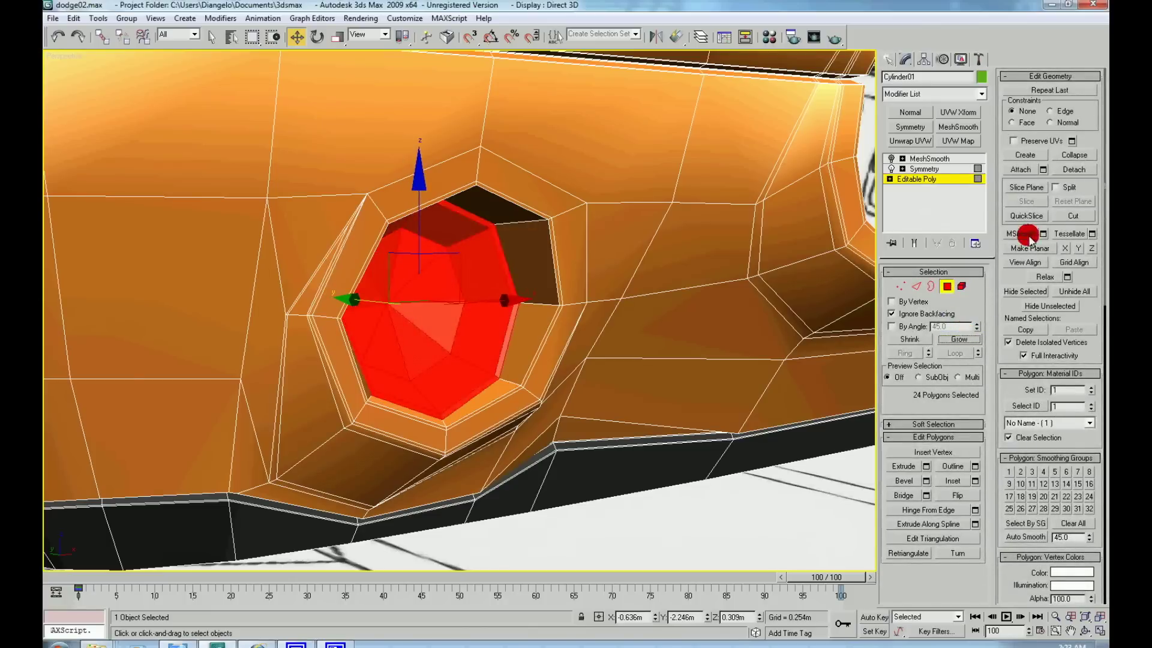
pyautogui.click(1074, 169)
pyautogui.click(769, 428)
pyautogui.press('m')
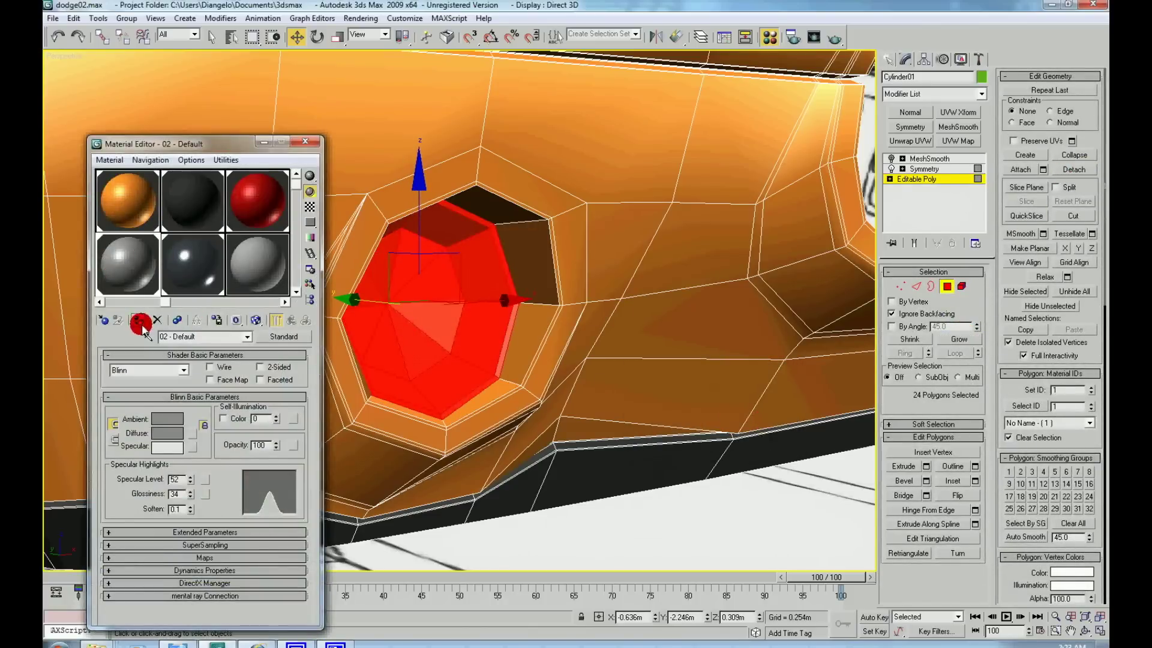
pyautogui.click(638, 538)
pyautogui.scroll(-5, 581, 502)
pyautogui.scroll(3, 545, 504)
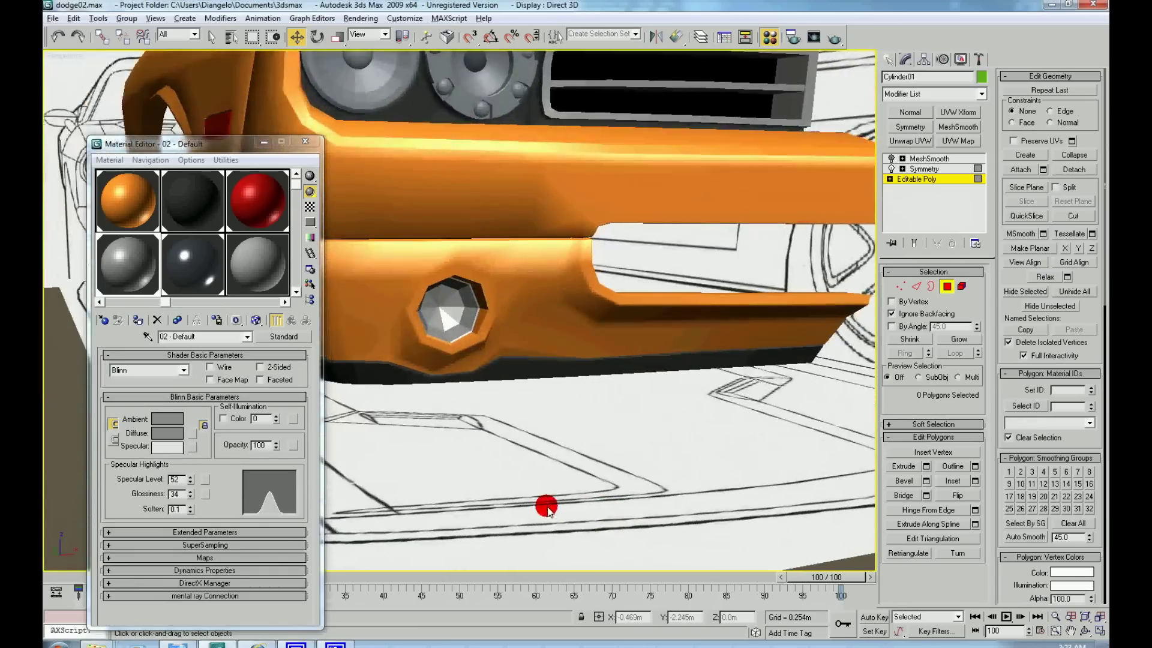
pyautogui.scroll(4, 521, 511)
pyautogui.press('F4')
pyautogui.scroll(2, 465, 419)
# Select an edge ring across the insert rim and Connect it to add a new edge loop.
pyautogui.scroll(3, 473, 440)
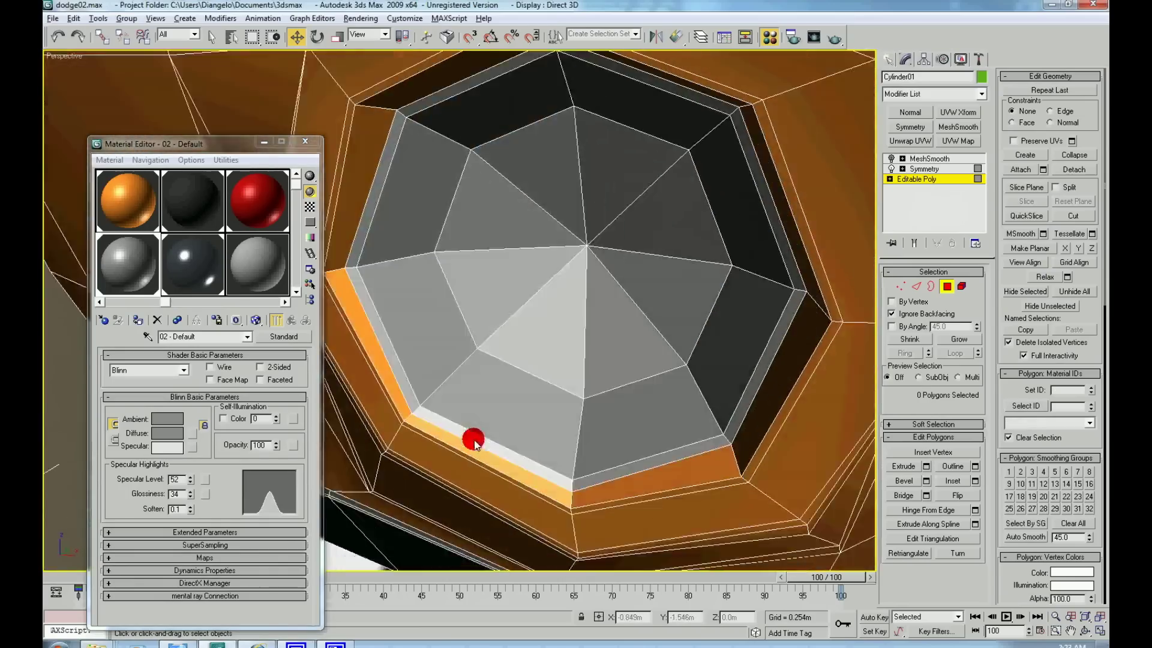
pyautogui.scroll(3, 590, 387)
pyautogui.rightClick(578, 371)
pyautogui.click(546, 352)
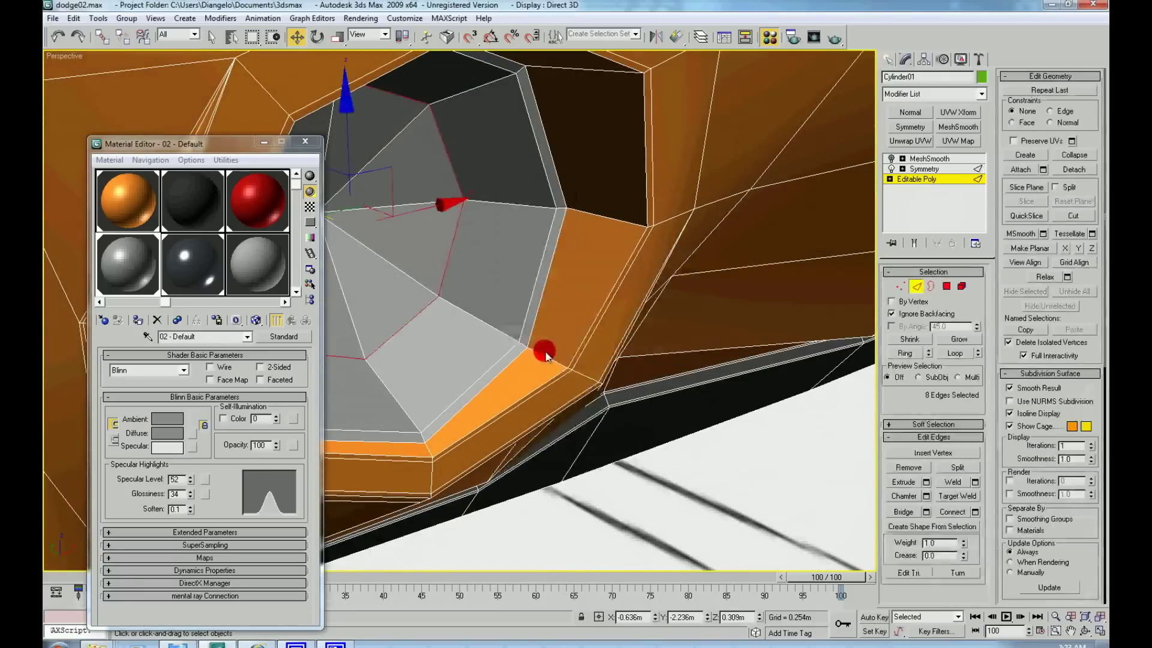
pyautogui.click(540, 360)
pyautogui.click(905, 353)
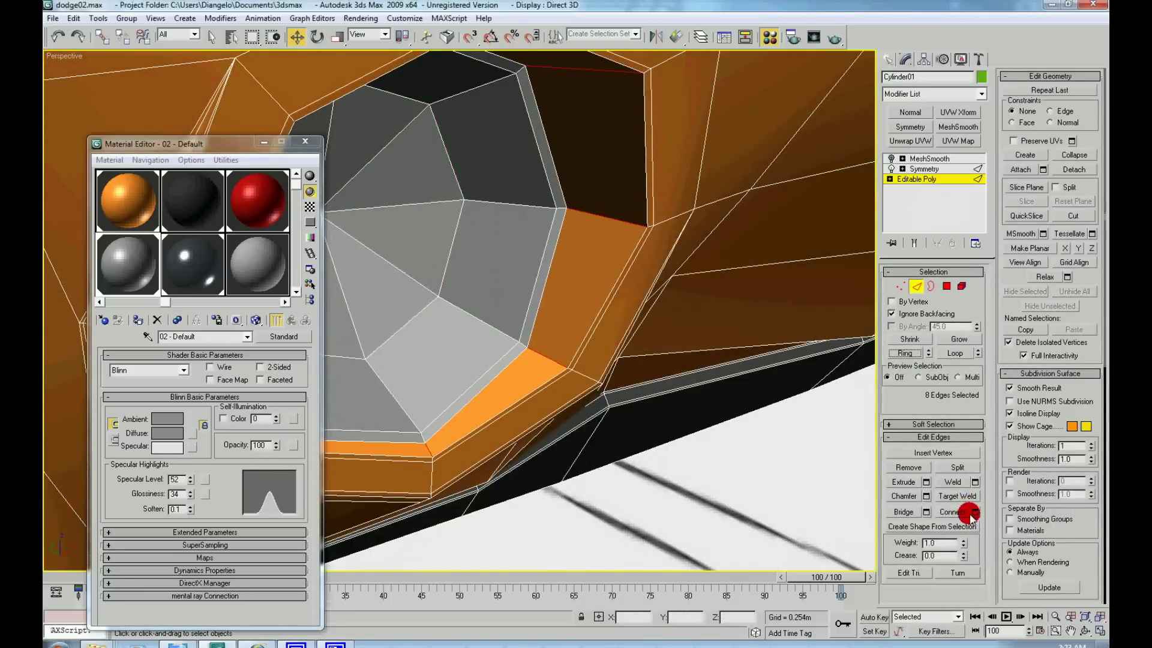
pyautogui.click(970, 513)
pyautogui.click(730, 455)
pyautogui.click(557, 375)
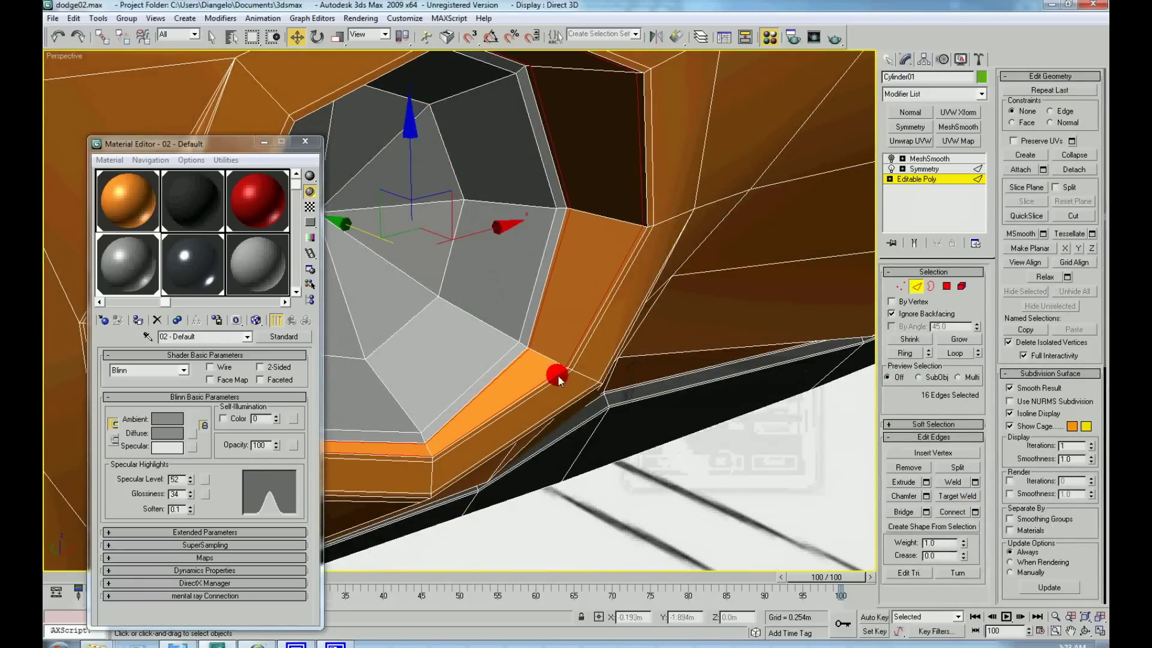
# Select the new rim edge loop and chamfer it tightly.
pyautogui.click(541, 325)
pyautogui.click(956, 353)
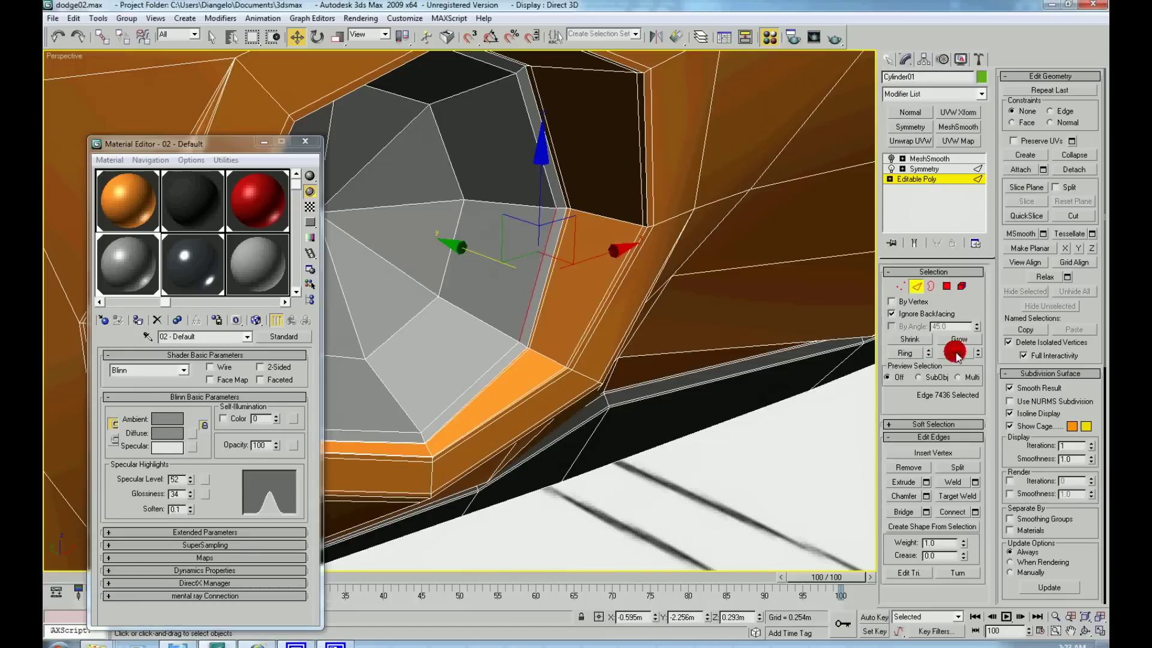
pyautogui.click(927, 496)
pyautogui.moveTo(664, 406)
pyautogui.mouseDown()
pyautogui.moveTo(684, 406)
pyautogui.moveTo(688, 422)
pyautogui.moveTo(691, 406)
pyautogui.mouseUp()
pyautogui.click(709, 431)
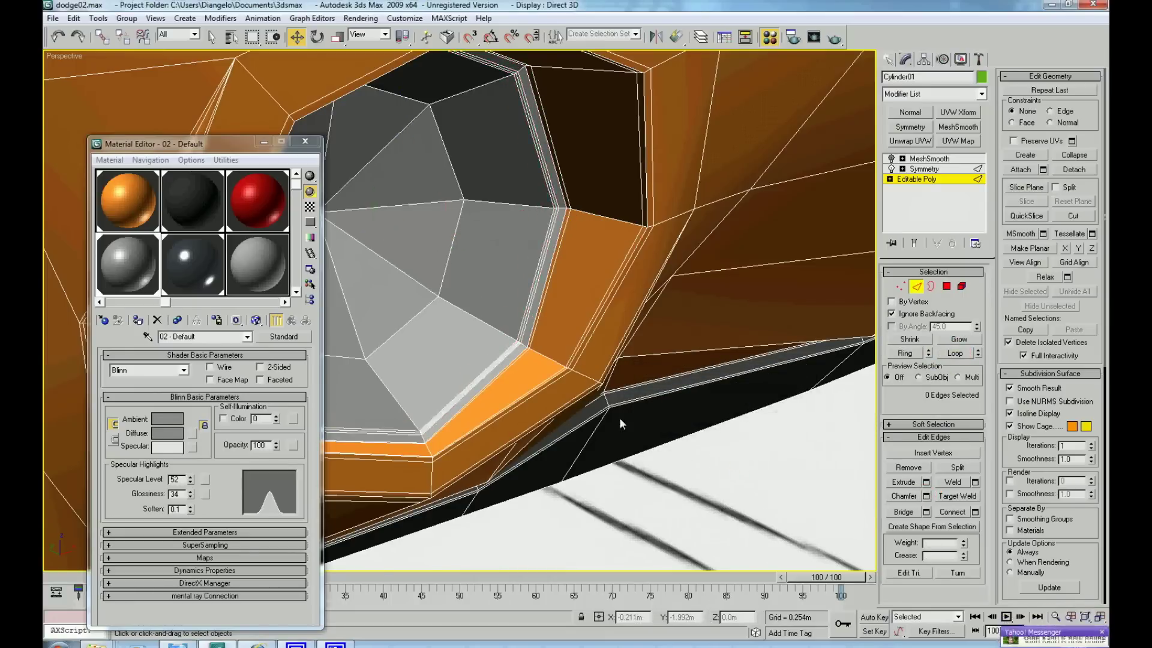
# Select the insert's centre polygons and nudge them slightly.
pyautogui.keyDown('alt'); pyautogui.moveTo(618, 417); pyautogui.dragTo(528, 309, button='middle'); pyautogui.keyUp('alt')
pyautogui.rightClick(528, 309)
pyautogui.click(506, 285)
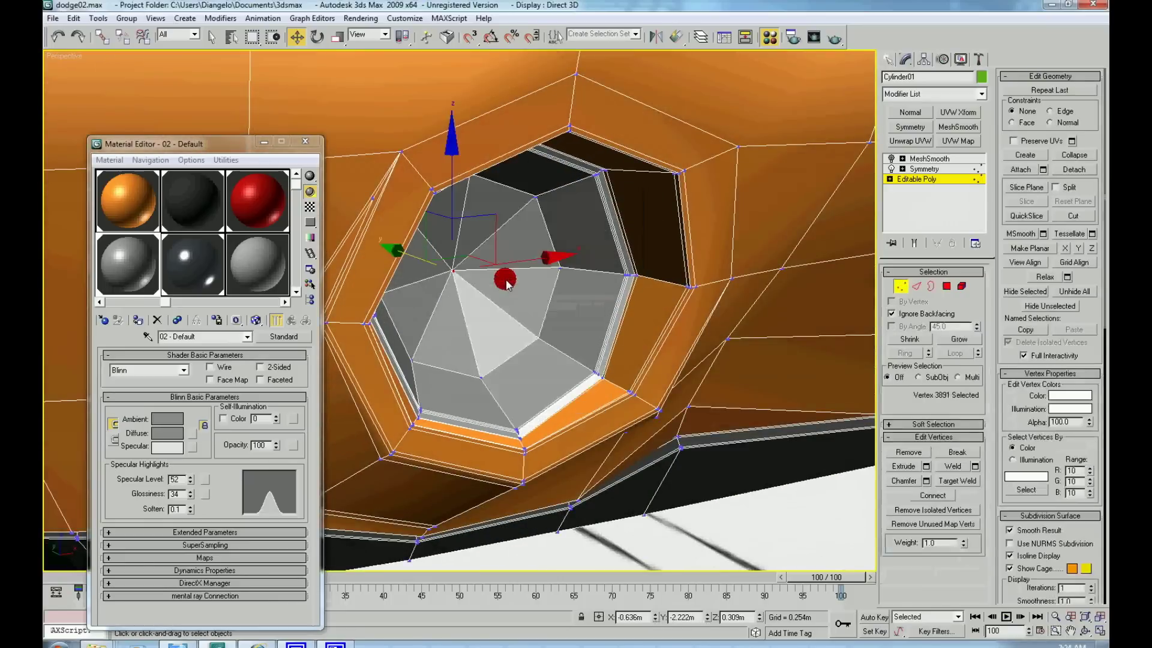
pyautogui.click(907, 311)
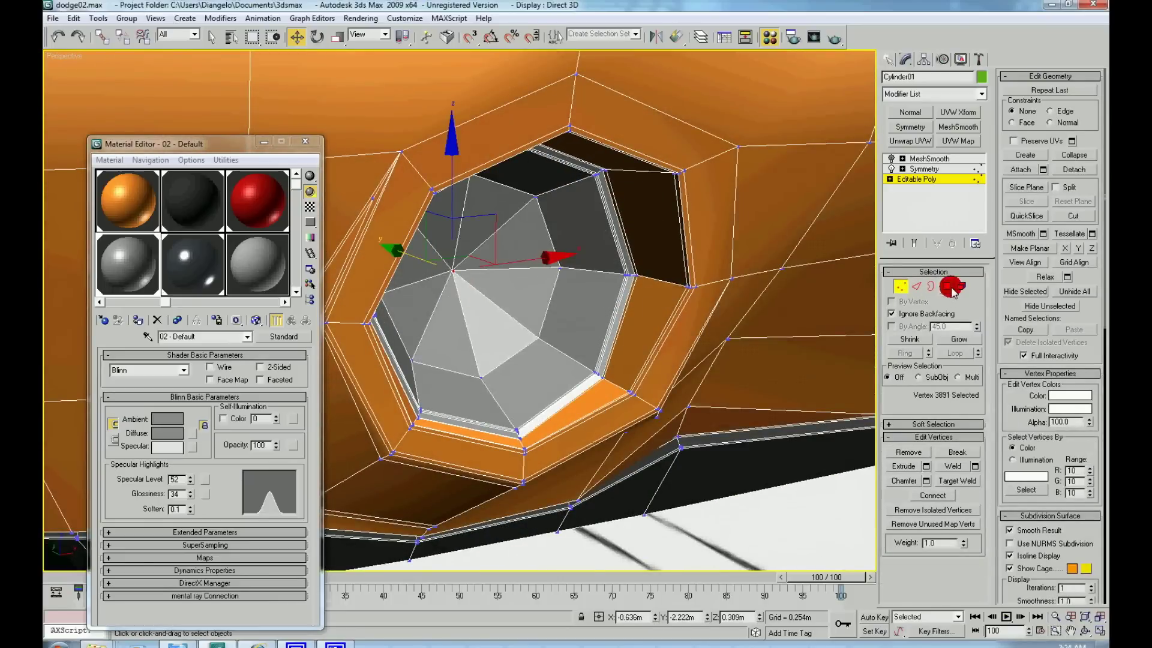
pyautogui.click(952, 291)
pyautogui.keyDown('alt'); pyautogui.moveTo(648, 312); pyautogui.dragTo(651, 225, button='middle'); pyautogui.keyUp('alt')
pyautogui.moveTo(570, 522); pyautogui.dragTo(579, 441)
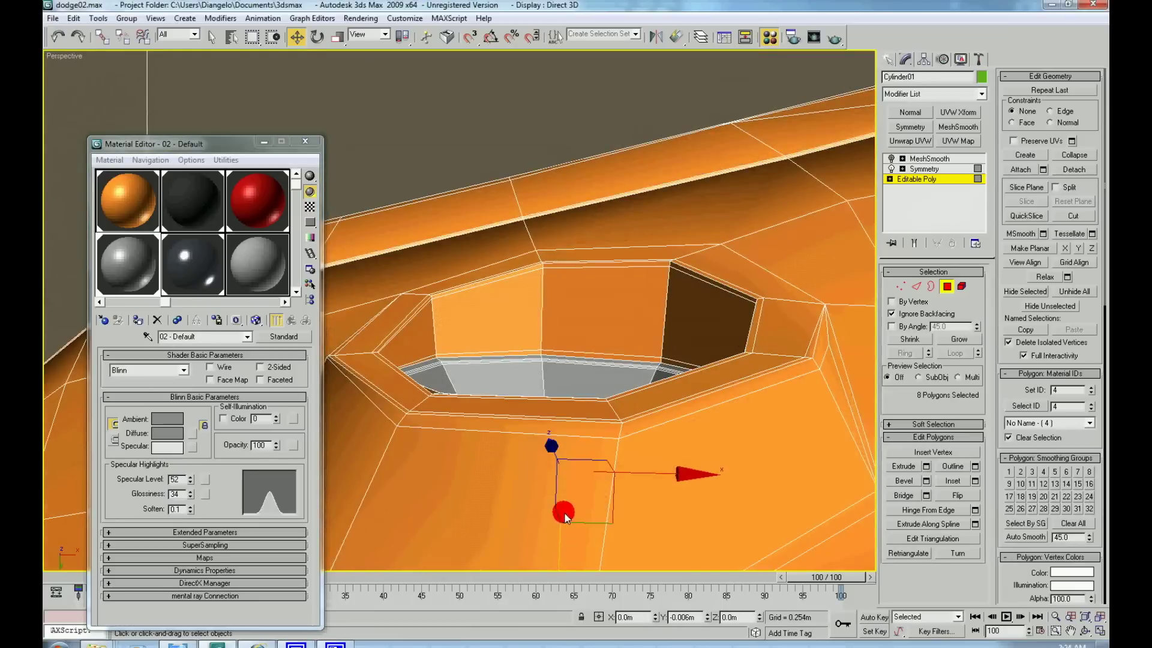
pyautogui.keyDown('alt'); pyautogui.moveTo(579, 441); pyautogui.dragTo(558, 514, button='middle'); pyautogui.keyUp('alt')
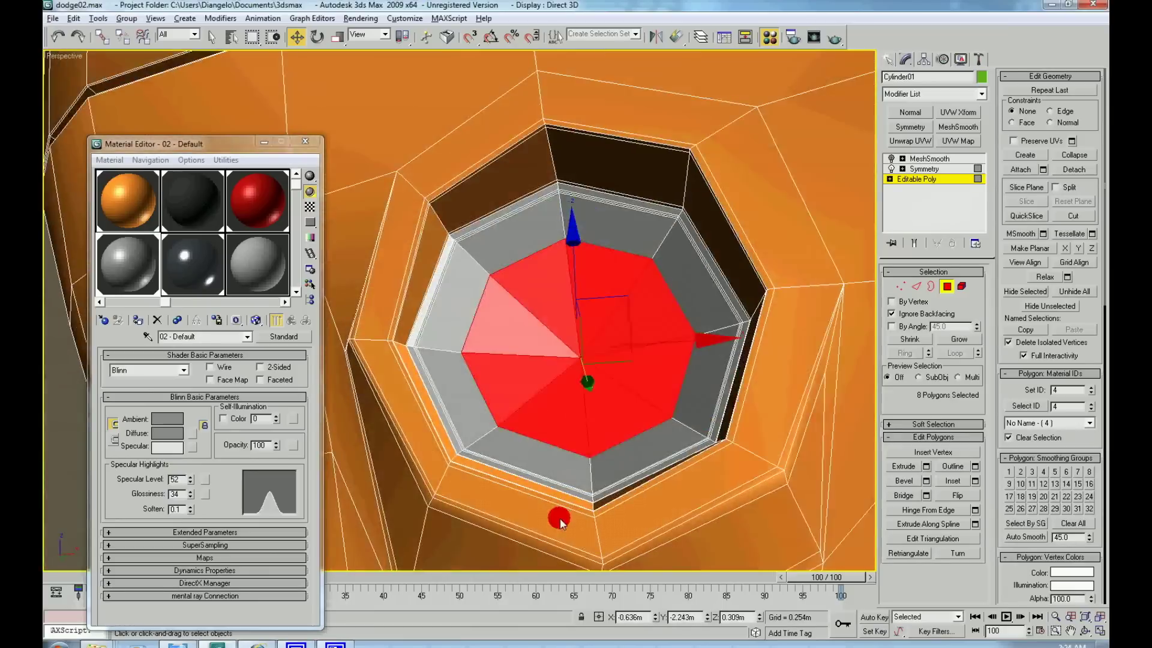
pyautogui.scroll(-5, 553, 478)
pyautogui.click(488, 431)
pyautogui.rightClick(569, 184)
# Clone the headlight bulb as an element and carry the copy into the fog-light hole.
pyautogui.click(532, 113)
pyautogui.click(538, 149)
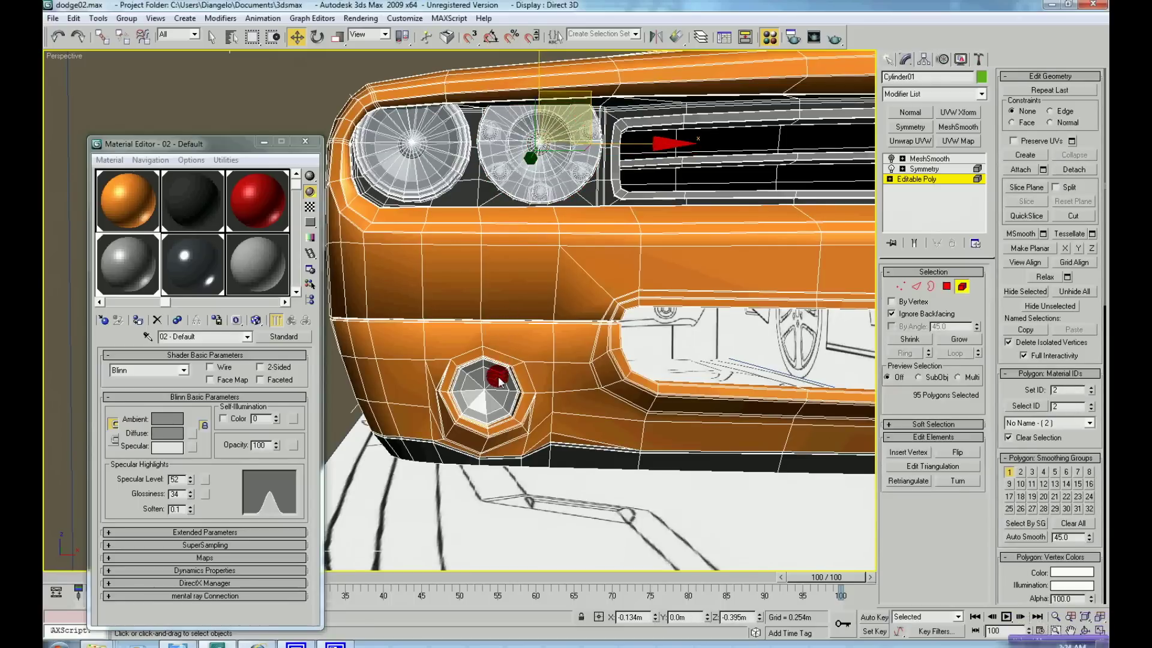
pyautogui.keyDown('shift'); pyautogui.moveTo(503, 389); pyautogui.dragTo(515, 386); pyautogui.keyUp('shift')
pyautogui.click(779, 420)
pyautogui.keyDown('alt'); pyautogui.moveTo(566, 355); pyautogui.dragTo(491, 400, button='middle'); pyautogui.keyUp('alt')
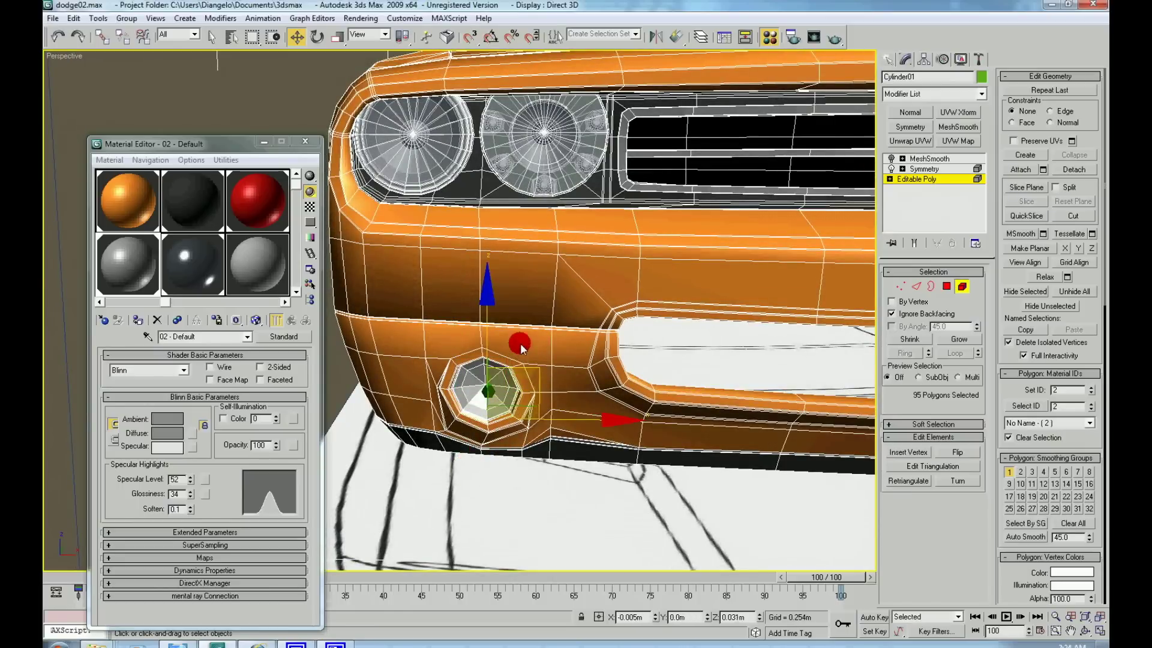
pyautogui.moveTo(520, 347); pyautogui.dragTo(511, 387)
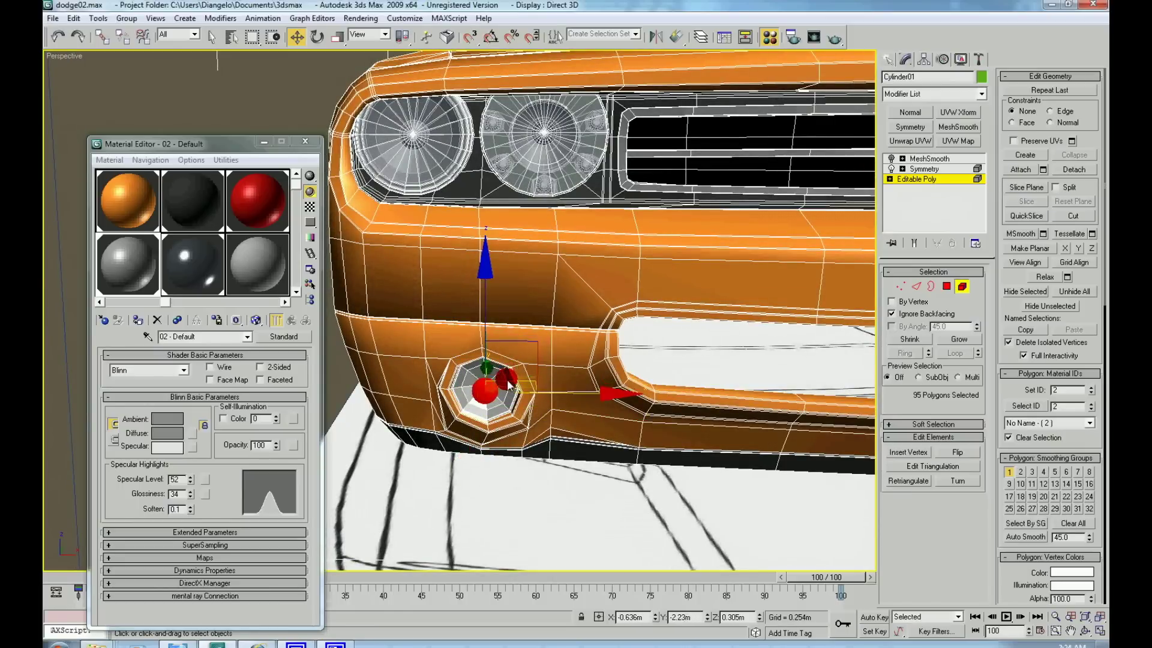
# Scale the copied bulb to 74% to fit and close the Material Editor.
pyautogui.press('z')
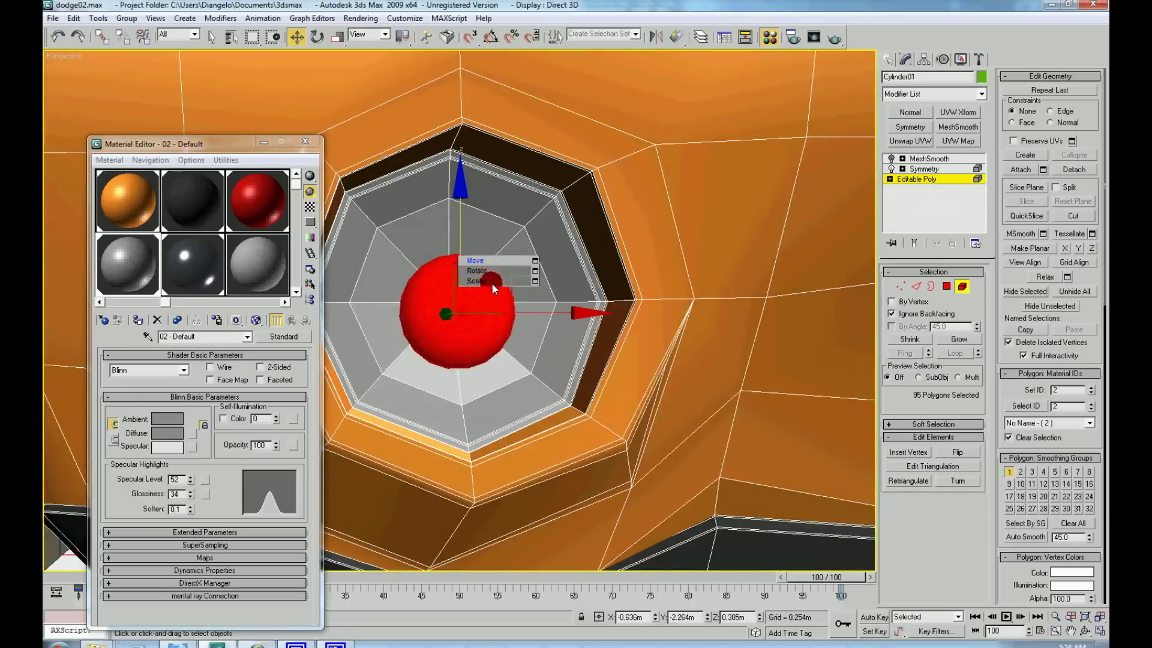
pyautogui.press('r')
pyautogui.moveTo(455, 326); pyautogui.dragTo(459, 358)
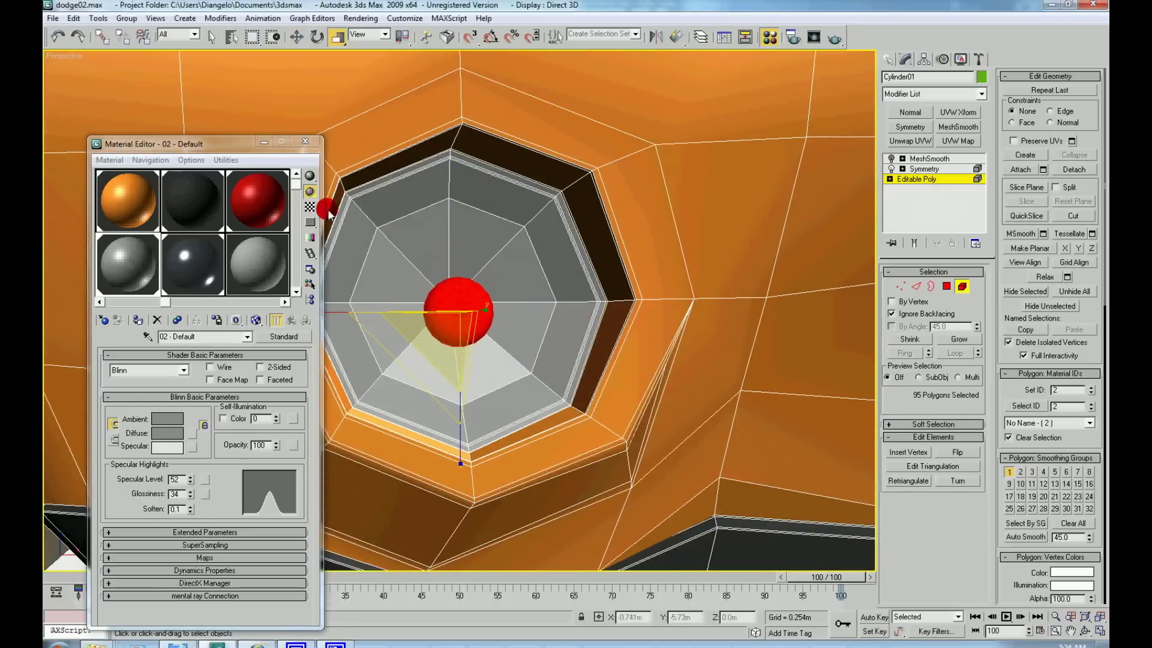
pyautogui.click(306, 142)
# Move the sphere left so it sits centred inside the fog-light opening.
pyautogui.keyDown('alt'); pyautogui.moveTo(336, 198); pyautogui.dragTo(444, 290, button='middle'); pyautogui.keyUp('alt')
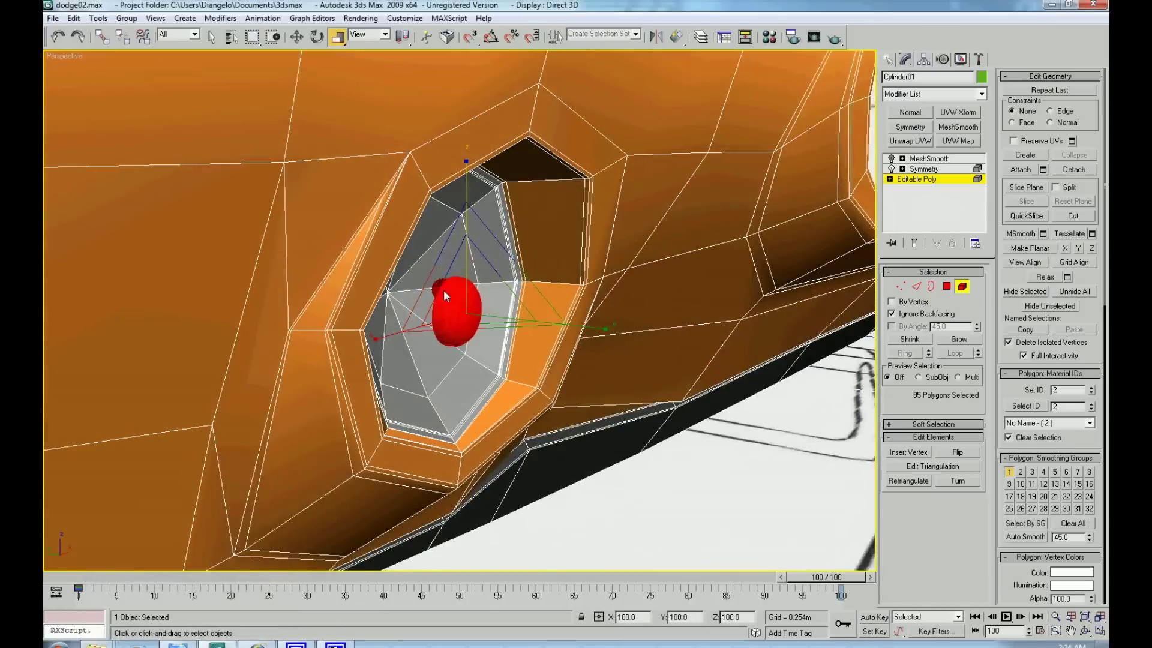
pyautogui.rightClick(448, 290)
pyautogui.click(465, 298)
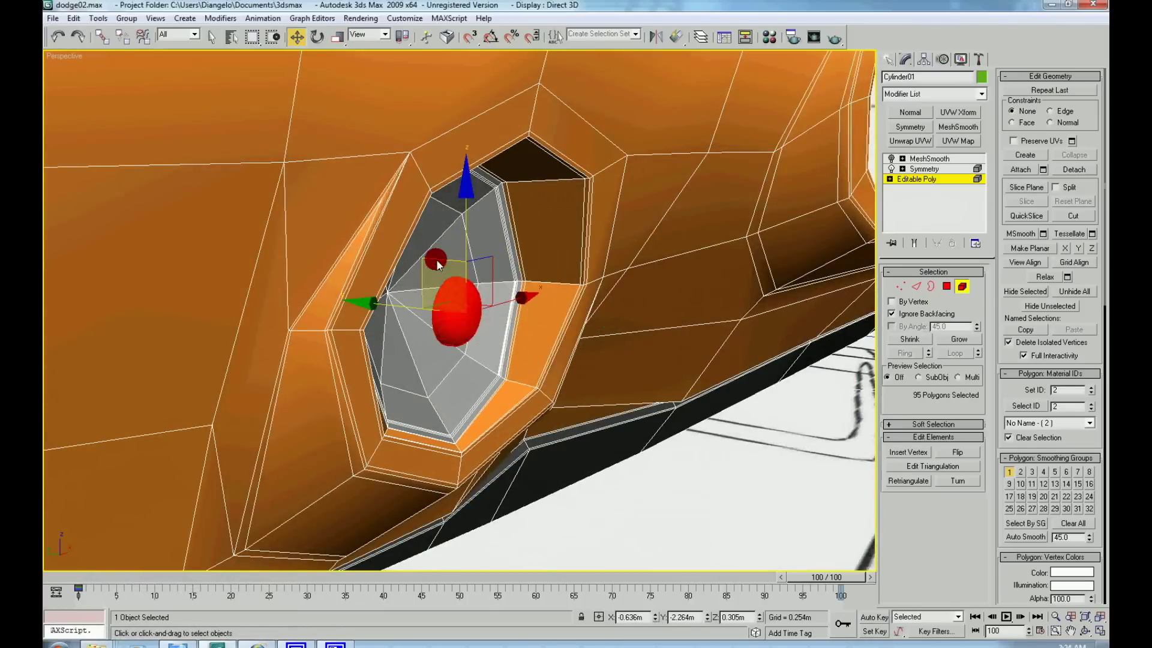
pyautogui.moveTo(437, 264); pyautogui.dragTo(371, 233)
pyautogui.press('z')
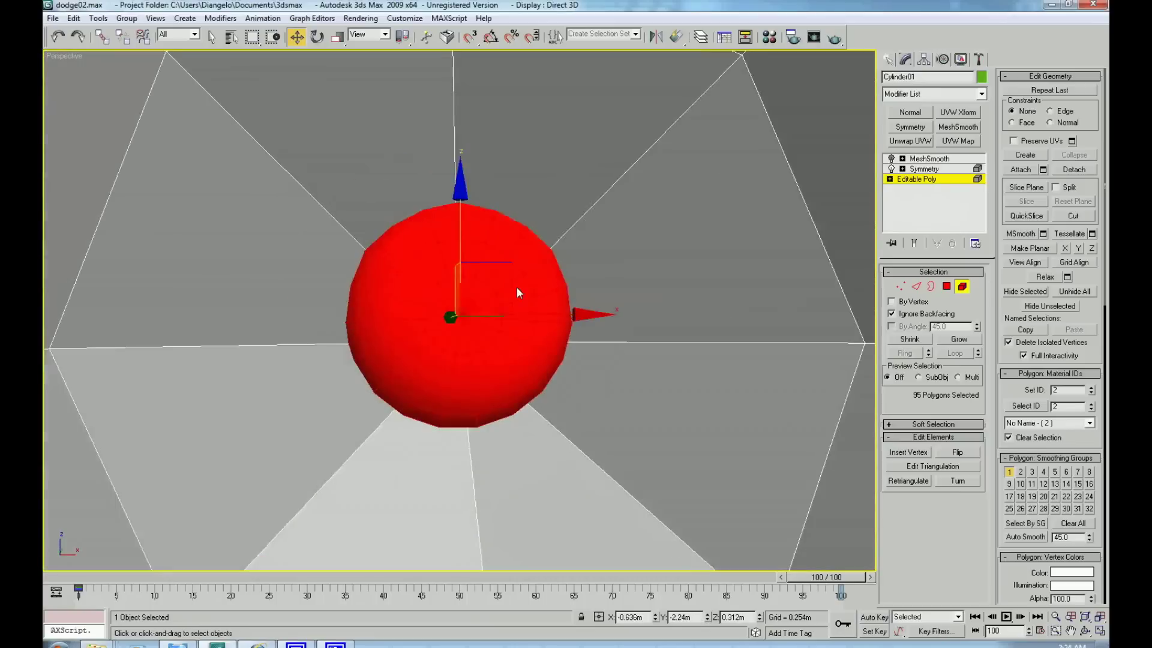
pyautogui.scroll(-5, 510, 309)
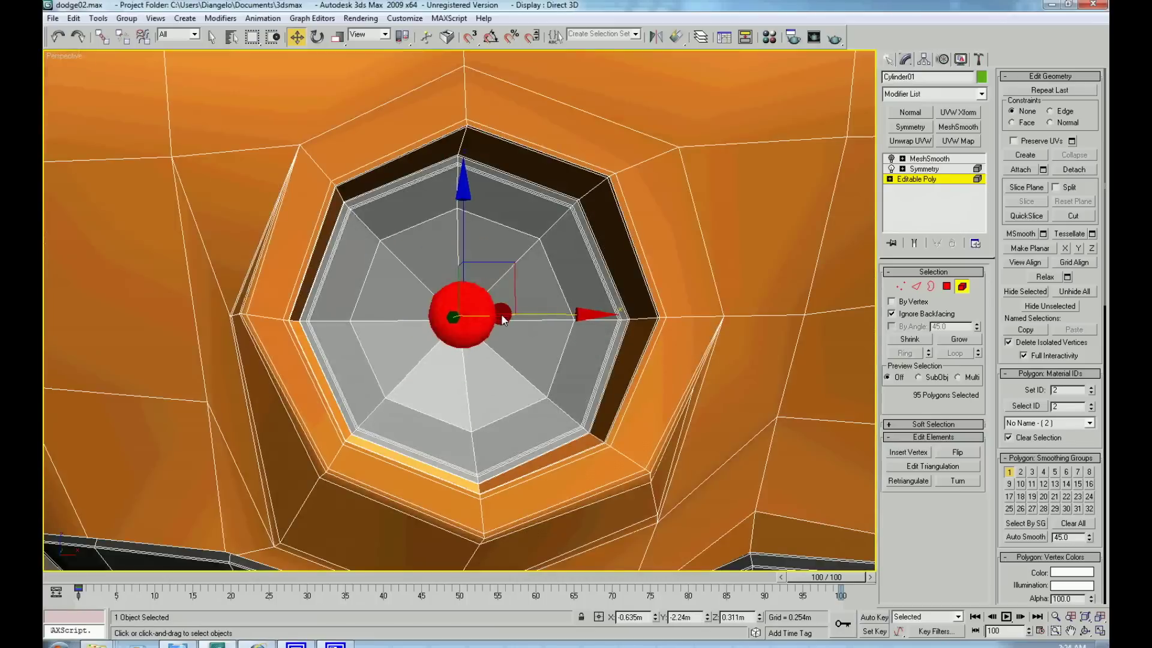
pyautogui.rightClick(493, 272)
# Return to object level, clear the selection, and reselect the car body from a wider view.
pyautogui.click(471, 249)
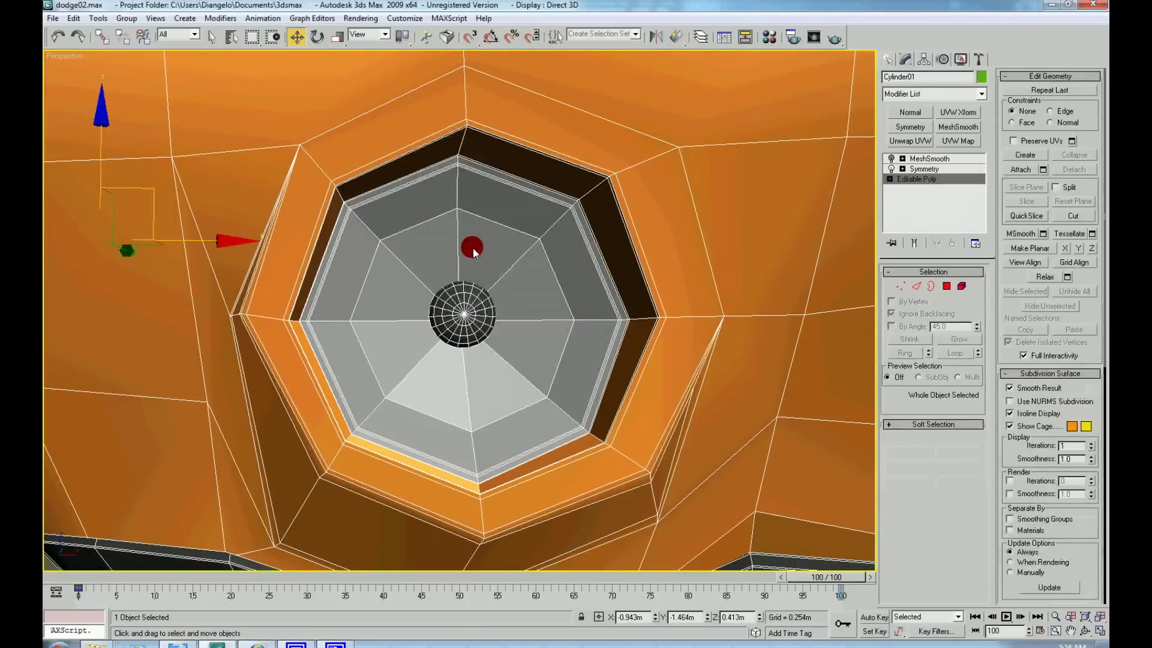
pyautogui.scroll(-3, 175, 426)
pyautogui.scroll(-2, 175, 426)
pyautogui.click(175, 426)
pyautogui.scroll(-3, 175, 426)
pyautogui.moveTo(268, 423)
pyautogui.keyDown('alt'); pyautogui.mouseDown(button='middle')
pyautogui.moveTo(386, 398)
pyautogui.moveTo(412, 420)
pyautogui.moveTo(473, 404)
pyautogui.mouseUp(button='middle'); pyautogui.keyUp('alt')
pyautogui.scroll(-2, 397, 409)
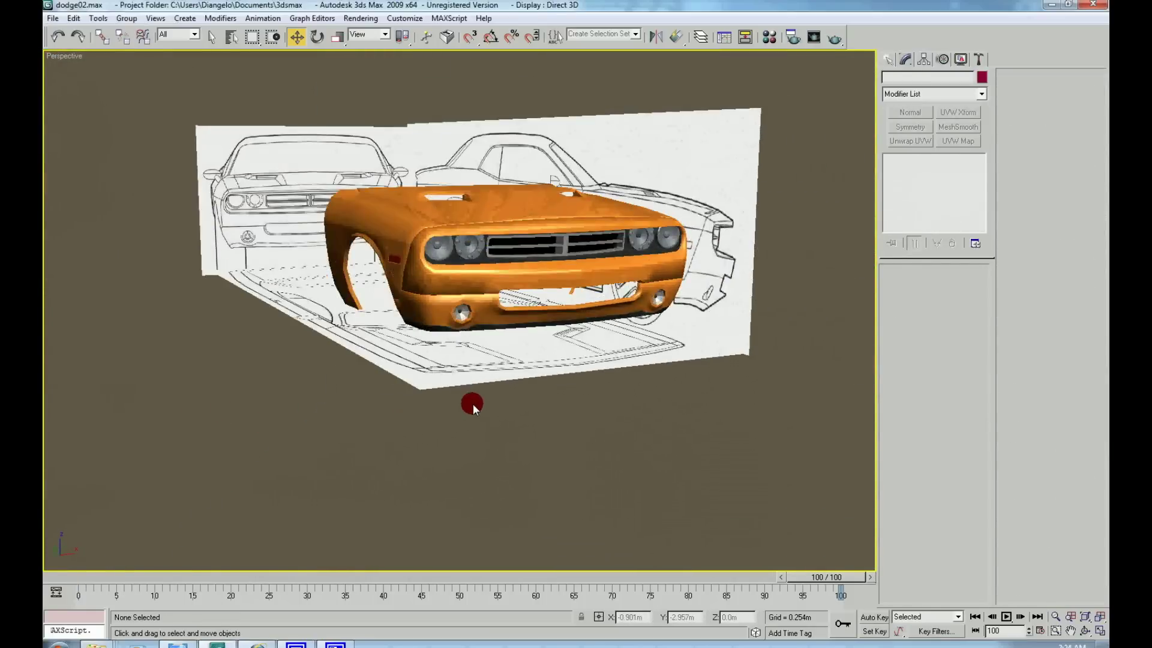
pyautogui.click(472, 405)
pyautogui.scroll(2, 408, 440)
pyautogui.scroll(4, 384, 435)
pyautogui.click(334, 432)
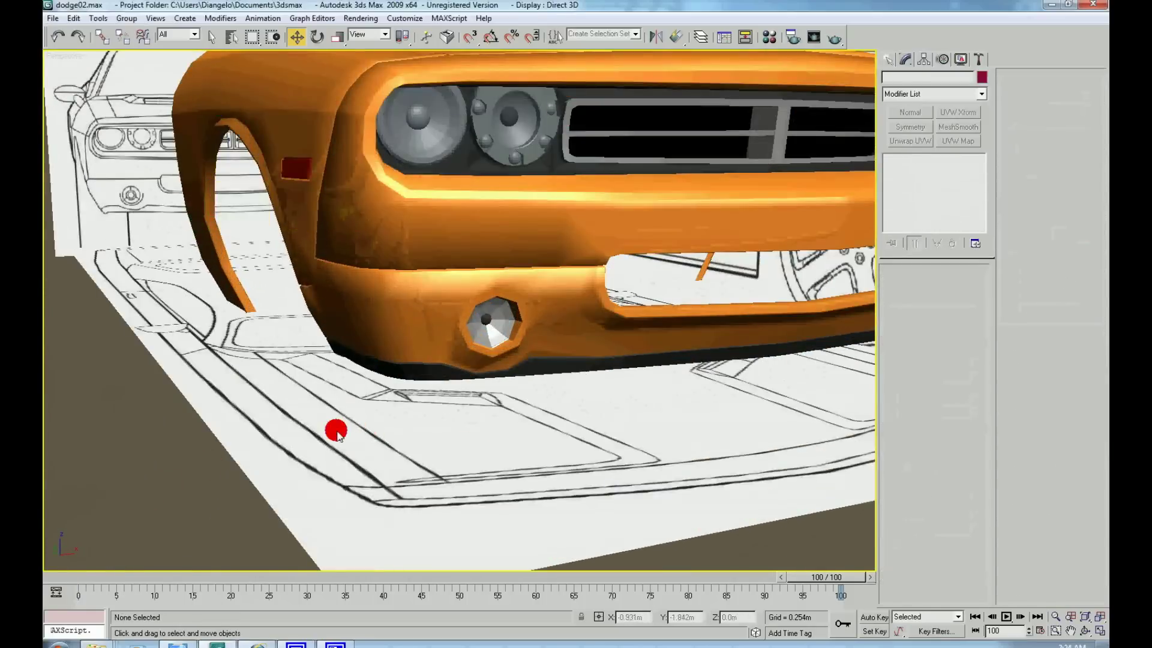
pyautogui.scroll(3, 470, 355)
pyautogui.click(471, 354)
# On the base Editable Poly, select the fog-light bulb element and scale it up to about 108%.
pyautogui.click(917, 171)
pyautogui.rightClick(611, 309)
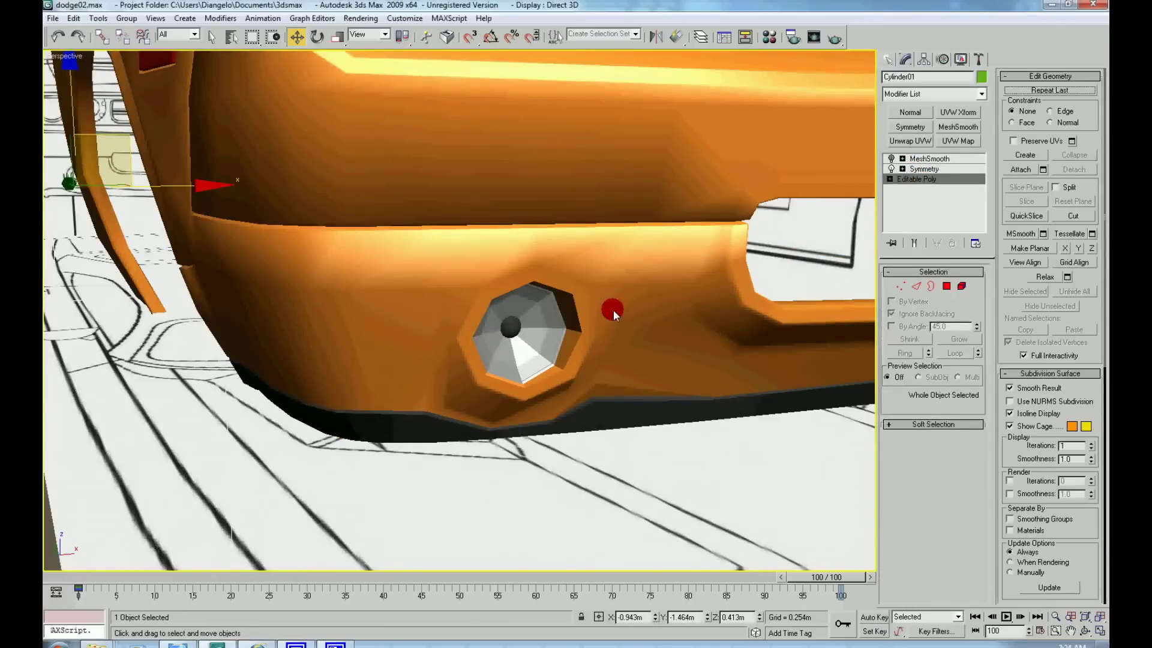
pyautogui.click(585, 246)
pyautogui.click(512, 322)
pyautogui.rightClick(522, 326)
pyautogui.click(527, 348)
pyautogui.moveTo(507, 298); pyautogui.dragTo(509, 304)
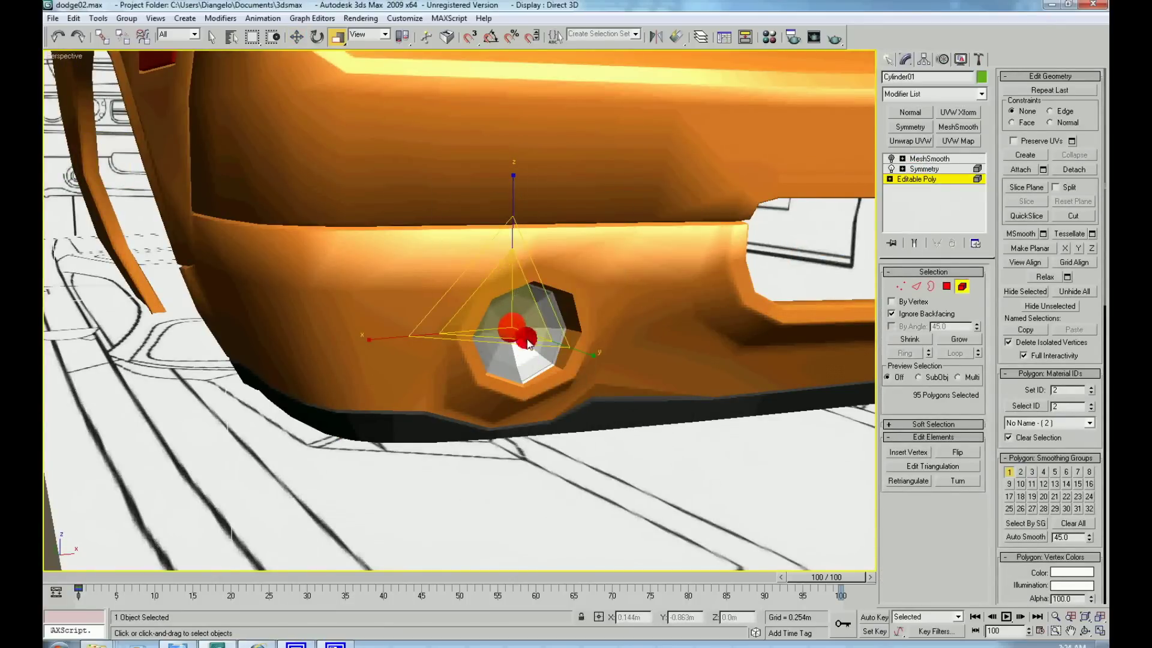
pyautogui.press('z')
# Switch the bulb to Move to re-seat it in its bumper opening.
pyautogui.rightClick(504, 329)
pyautogui.click(528, 340)
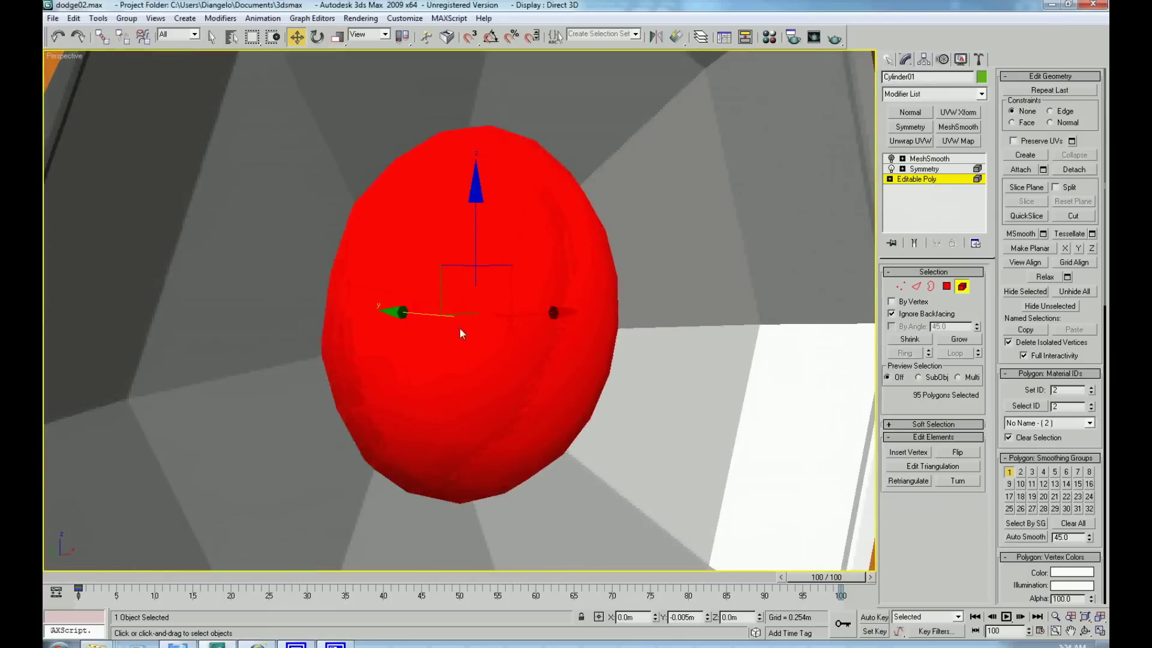
pyautogui.scroll(-5, 476, 337)
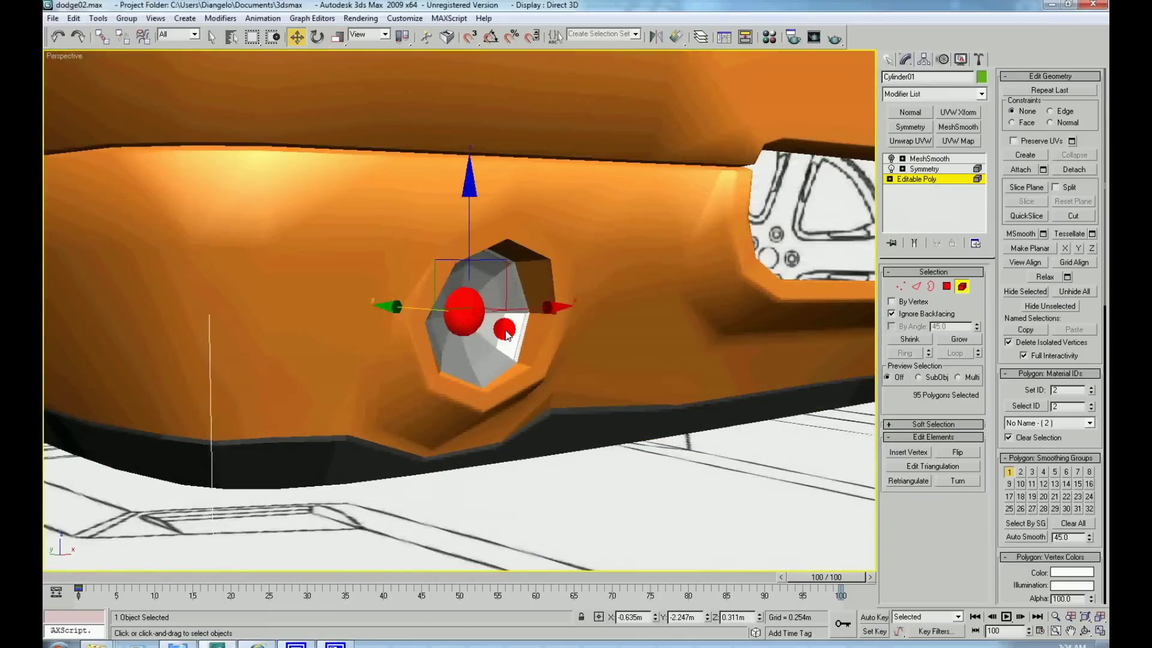
pyautogui.rightClick(504, 330)
pyautogui.click(656, 489)
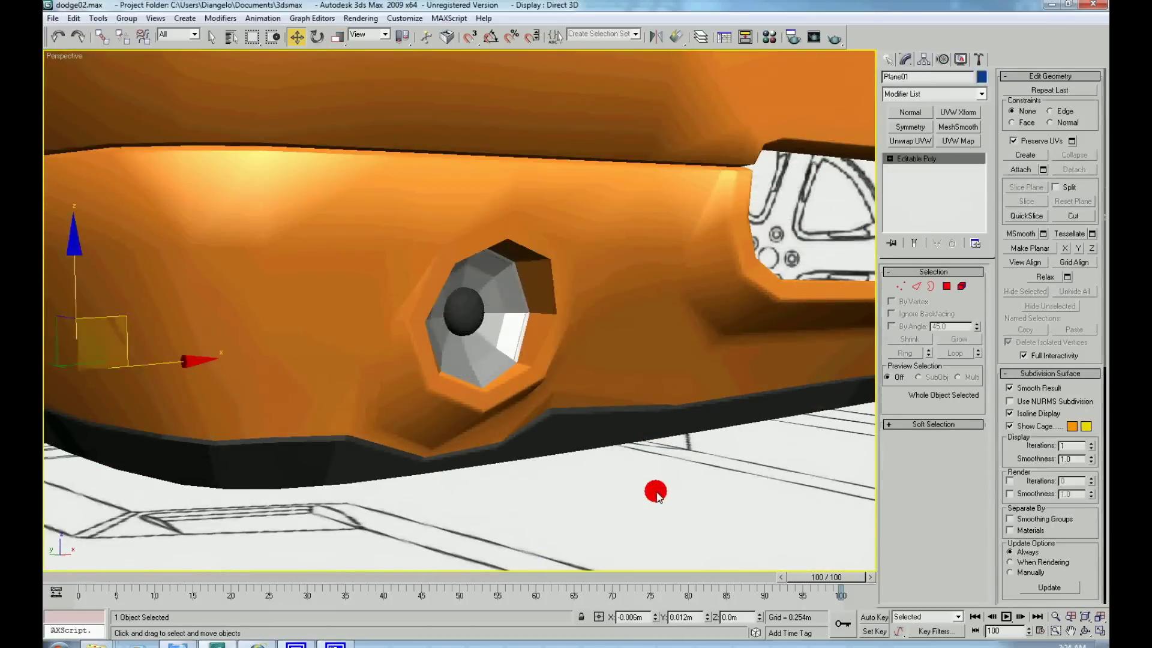
pyautogui.scroll(-3, 553, 481)
pyautogui.scroll(-3, 564, 506)
# Reselect the fog-light bulb element on the car body's unsmoothed base mesh.
pyautogui.keyDown('alt'); pyautogui.moveTo(564, 507); pyautogui.dragTo(587, 509, button='middle'); pyautogui.keyUp('alt')
pyautogui.click(586, 508)
pyautogui.scroll(5, 528, 453)
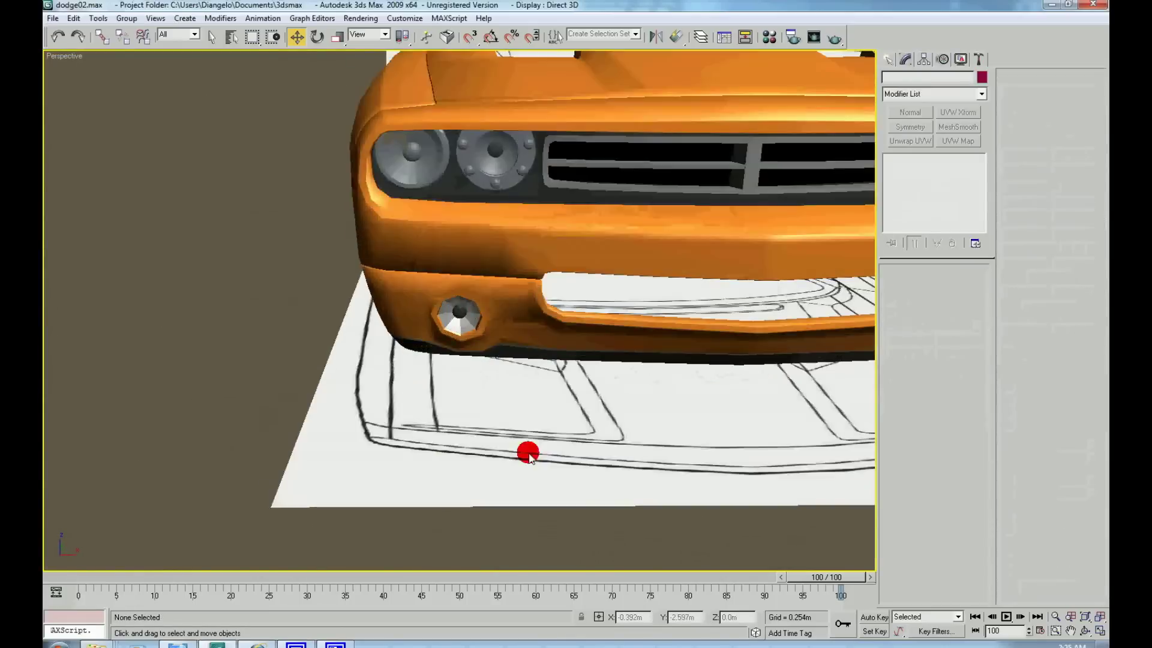
pyautogui.click(480, 312)
pyautogui.click(916, 179)
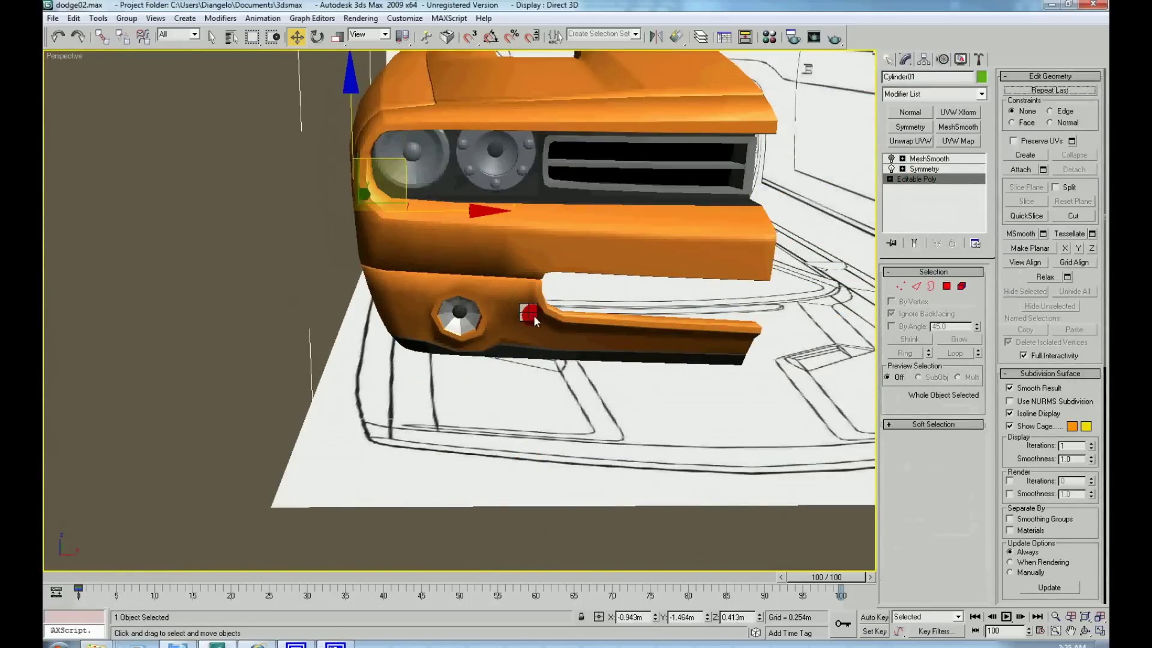
pyautogui.click(508, 247)
pyautogui.click(469, 314)
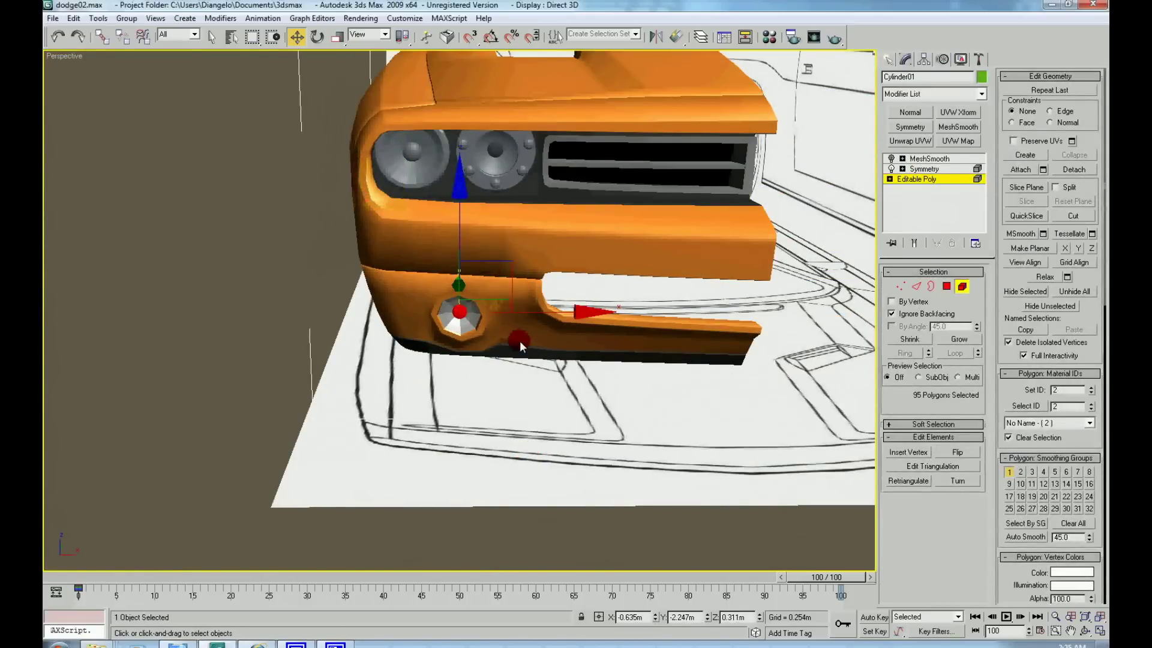
# Apply the Material Editor's material to the bulb (ID 4), then return to object level.
pyautogui.press('m')
pyautogui.click(220, 322)
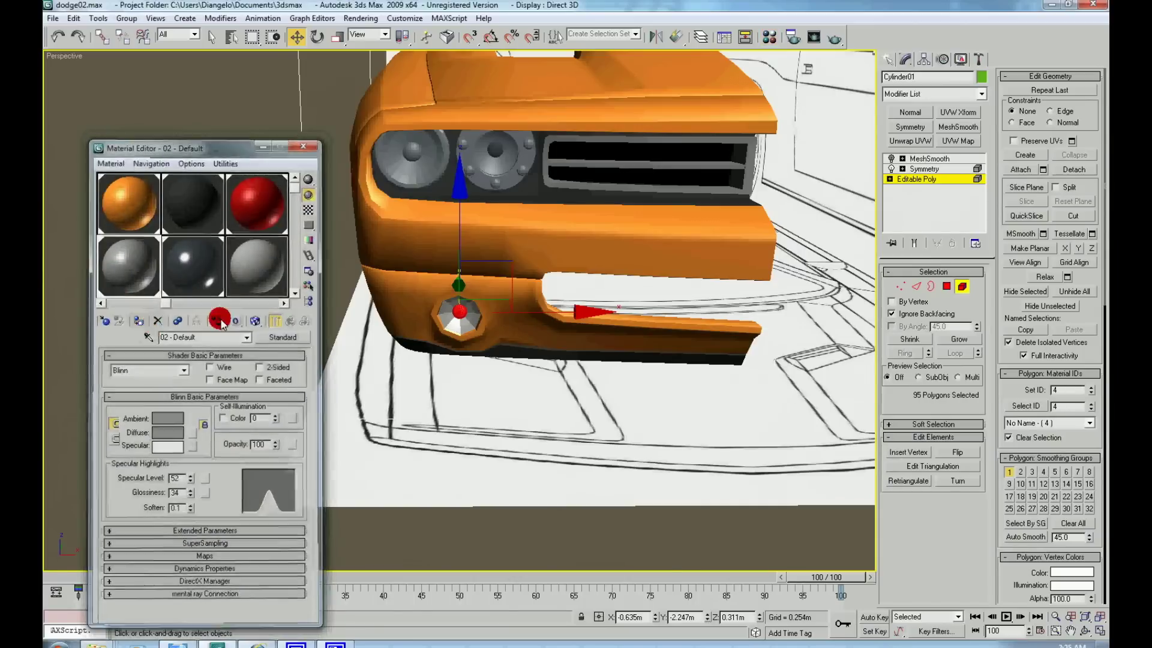
pyautogui.press('m')
pyautogui.rightClick(201, 304)
pyautogui.click(203, 300)
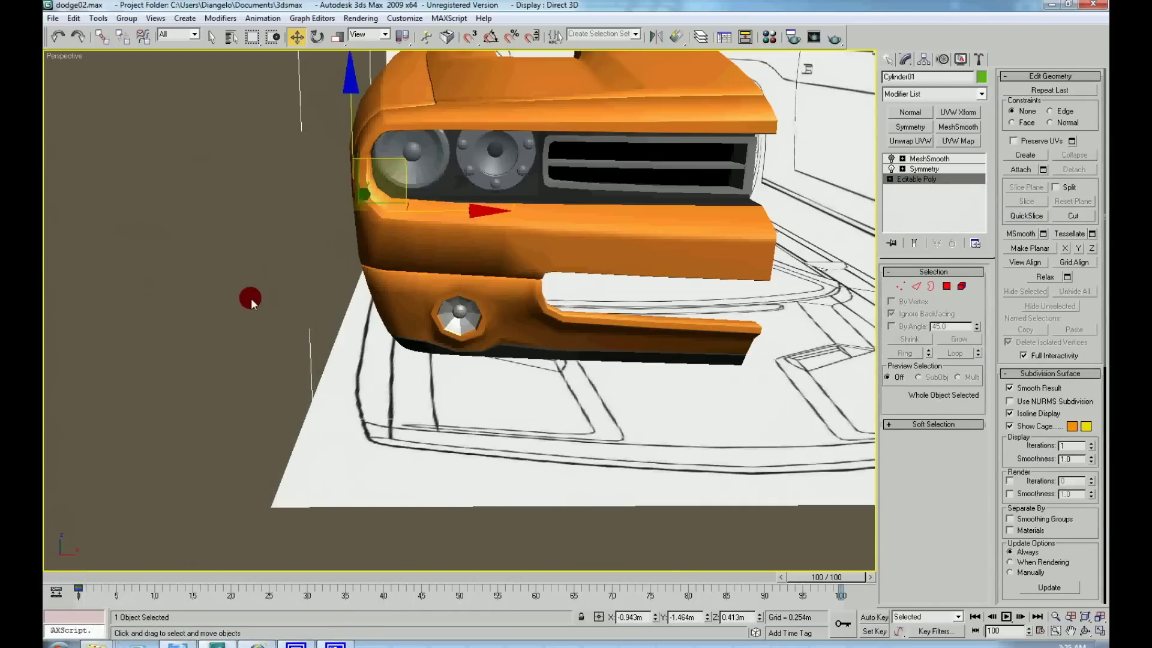
# Deselect everything and zoom and orbit to a three-quarter view of the car.
pyautogui.click(199, 336)
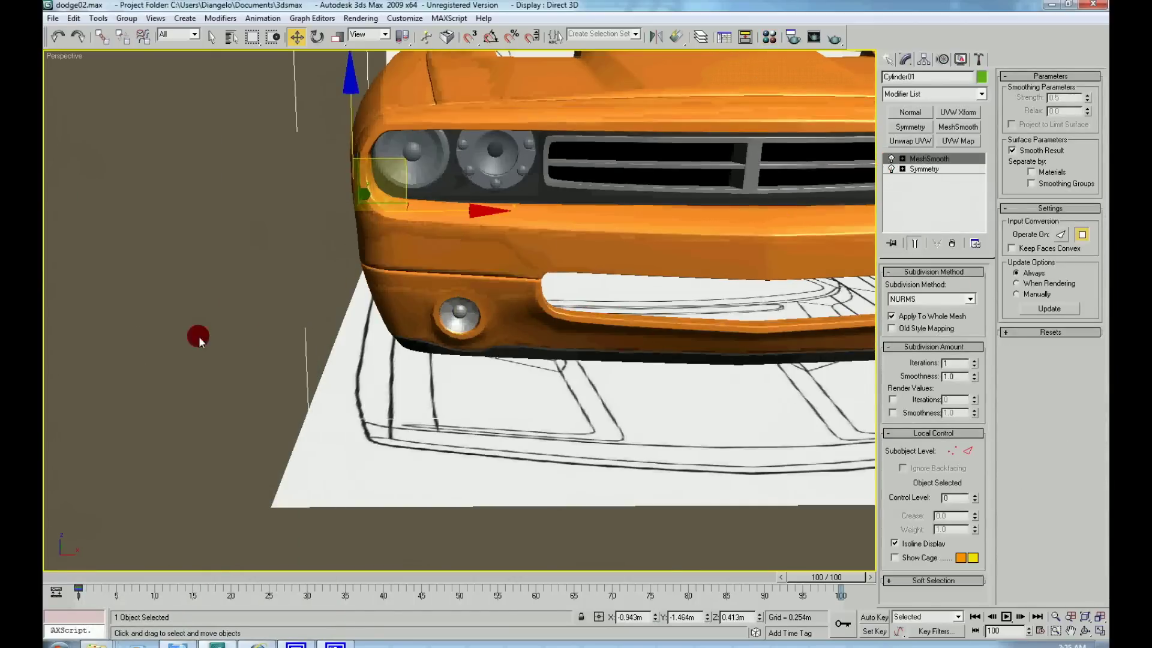
pyautogui.scroll(-3, 199, 336)
pyautogui.scroll(-2, 232, 352)
pyautogui.scroll(2, 316, 402)
pyautogui.scroll(2, 331, 427)
pyautogui.scroll(4, 331, 444)
pyautogui.scroll(2, 339, 444)
pyautogui.scroll(-2, 260, 452)
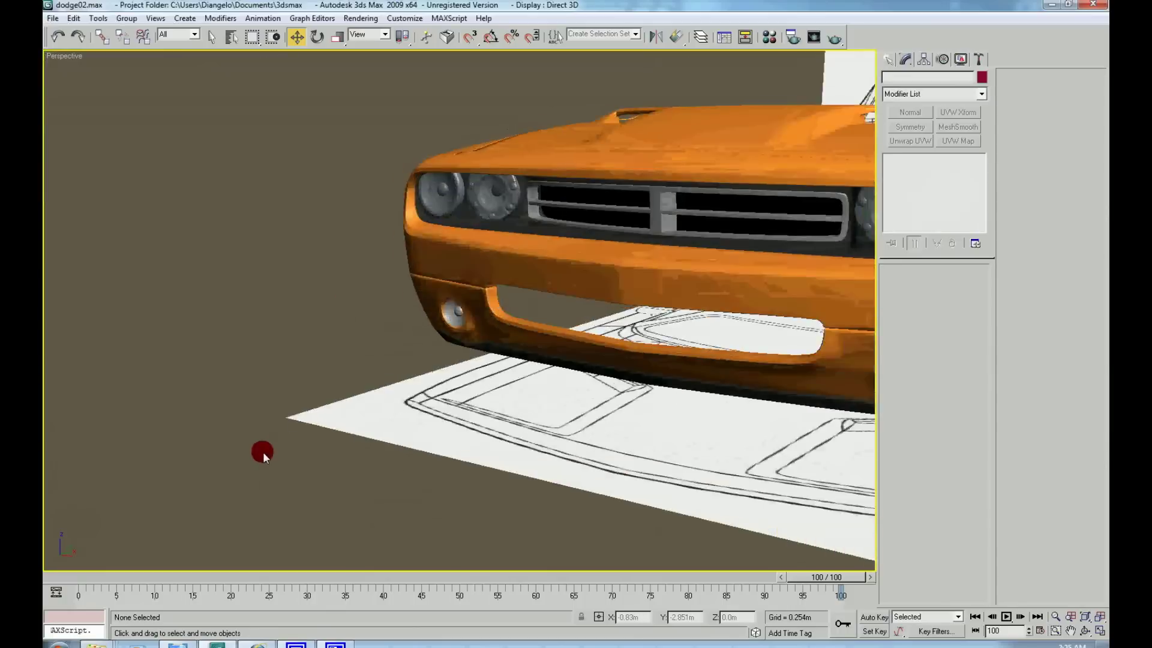
pyautogui.scroll(-2, 306, 468)
pyautogui.scroll(-2, 272, 468)
pyautogui.scroll(-2, 323, 474)
pyautogui.keyDown('alt'); pyautogui.moveTo(322, 474); pyautogui.dragTo(373, 477, button='middle'); pyautogui.keyUp('alt')
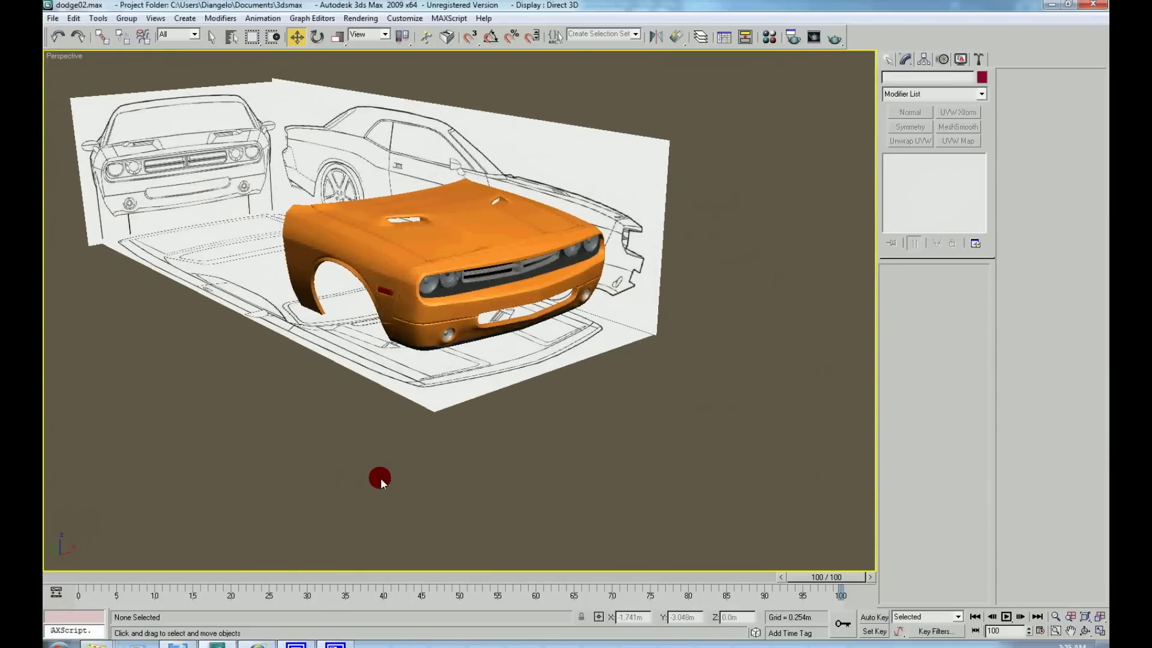
pyautogui.scroll(4, 489, 379)
pyautogui.scroll(3, 450, 335)
pyautogui.scroll(3, 581, 409)
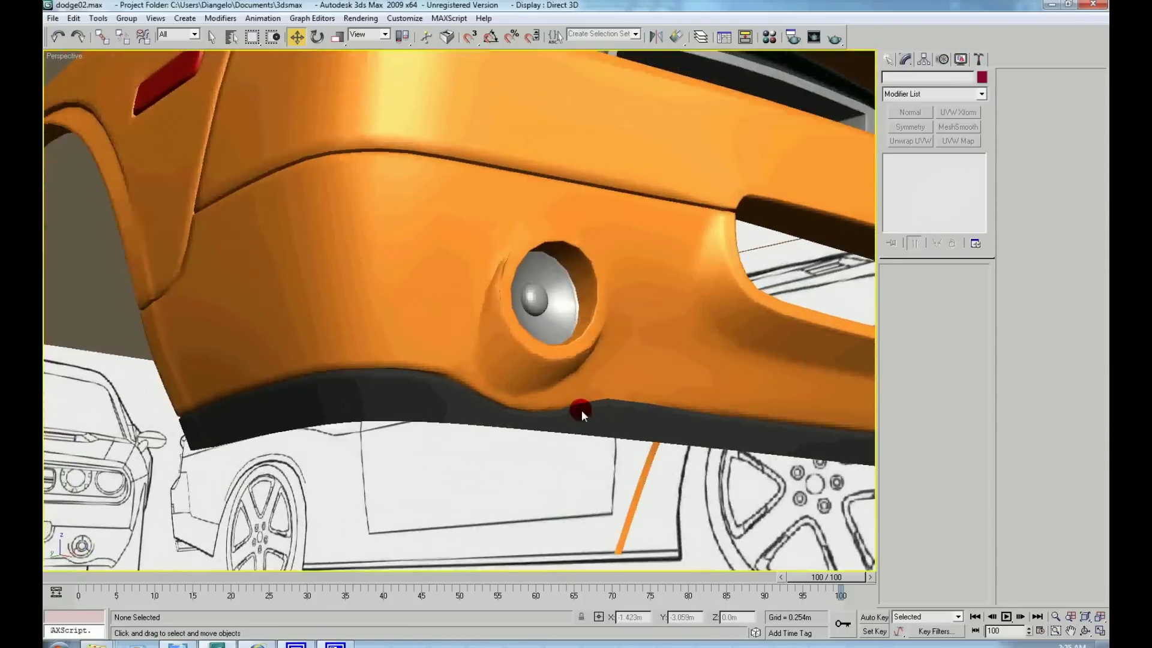
pyautogui.scroll(2, 582, 409)
# Show the car body's base mesh with edged faces and zoom to the fog-light rim.
pyautogui.click(489, 332)
pyautogui.click(946, 177)
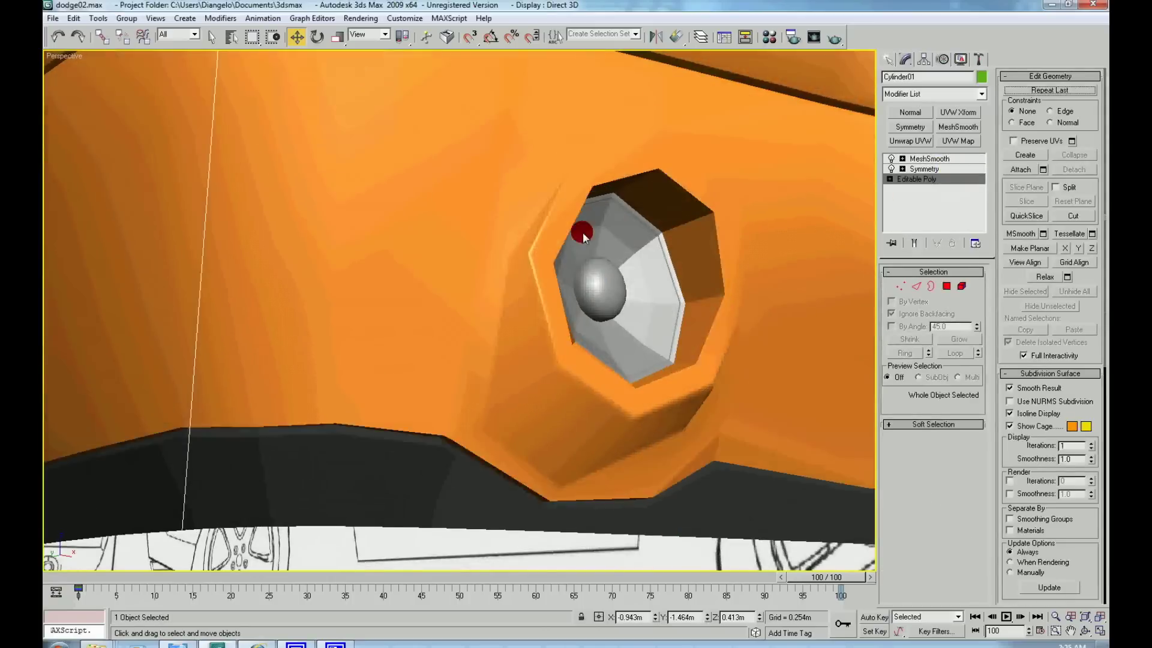
pyautogui.press('F4')
pyautogui.scroll(5, 558, 267)
# In Vertex mode, slide two fog-light rim vertices sideways along X.
pyautogui.rightClick(558, 342)
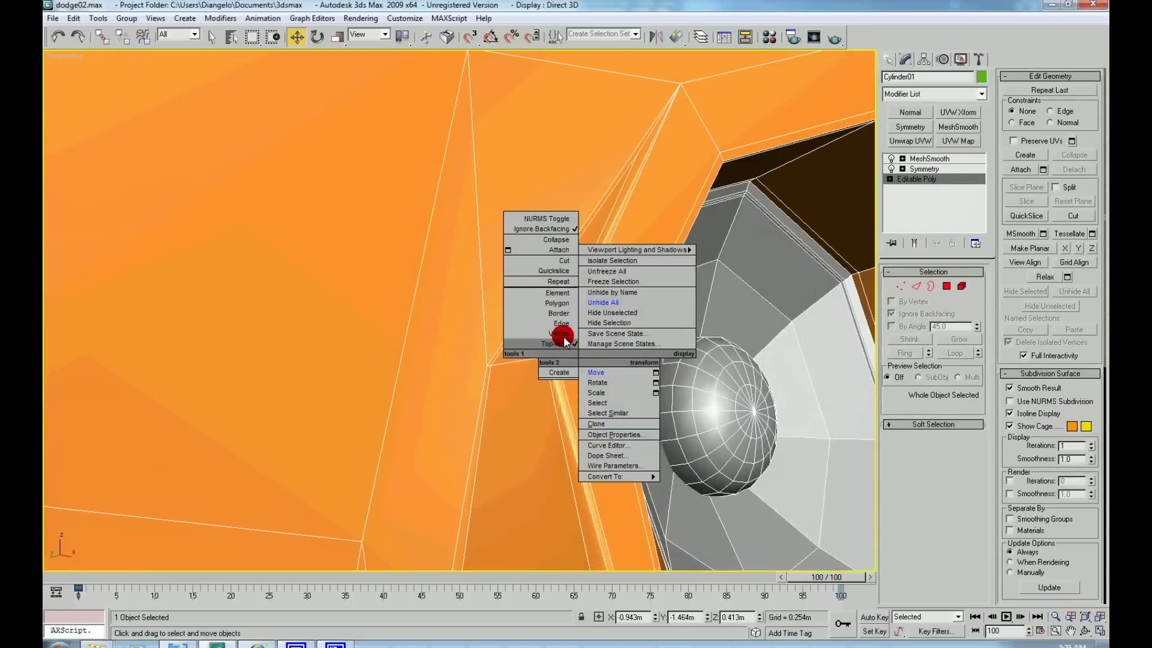
pyautogui.click(560, 330)
pyautogui.keyDown('alt'); pyautogui.moveTo(594, 393); pyautogui.dragTo(503, 370, button='middle'); pyautogui.keyUp('alt')
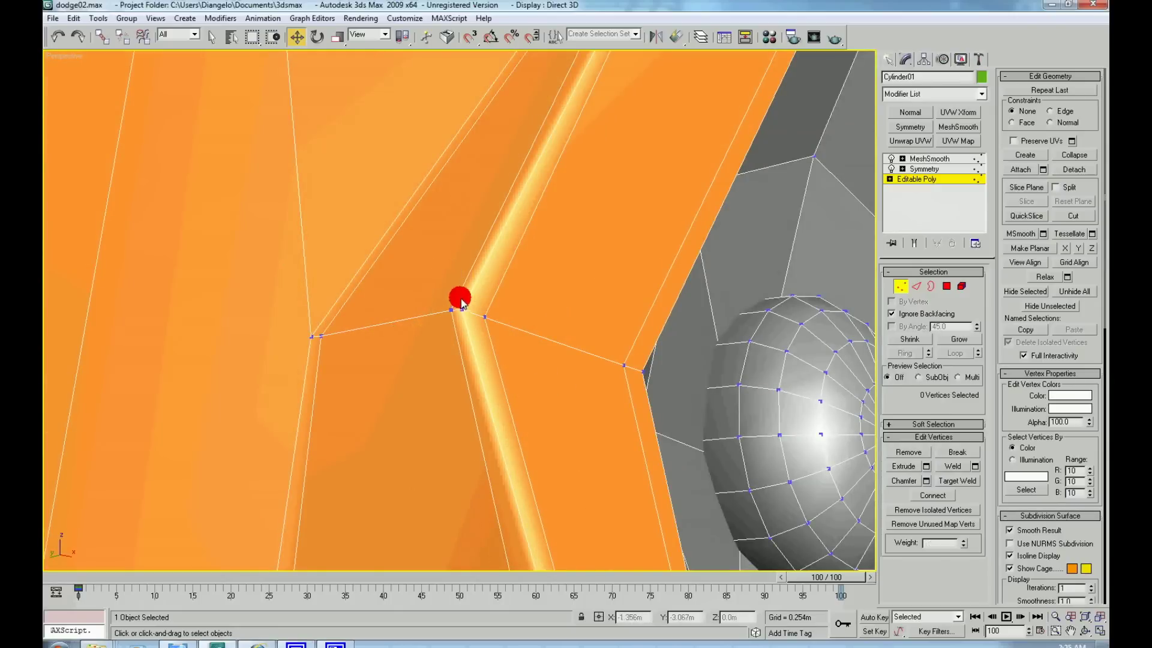
pyautogui.moveTo(551, 332); pyautogui.dragTo(557, 338)
pyautogui.click(487, 378)
pyautogui.moveTo(487, 378)
pyautogui.keyDown('alt'); pyautogui.mouseDown(button='middle')
pyautogui.moveTo(479, 354)
pyautogui.moveTo(587, 343)
pyautogui.moveTo(532, 353)
pyautogui.moveTo(524, 370)
pyautogui.moveTo(576, 360)
pyautogui.mouseUp(button='middle'); pyautogui.keyUp('alt')
# Delete the MeshSmooth modifier and add a fresh MeshSmooth to round the recess and bulb.
pyautogui.click(913, 243)
pyautogui.click(922, 244)
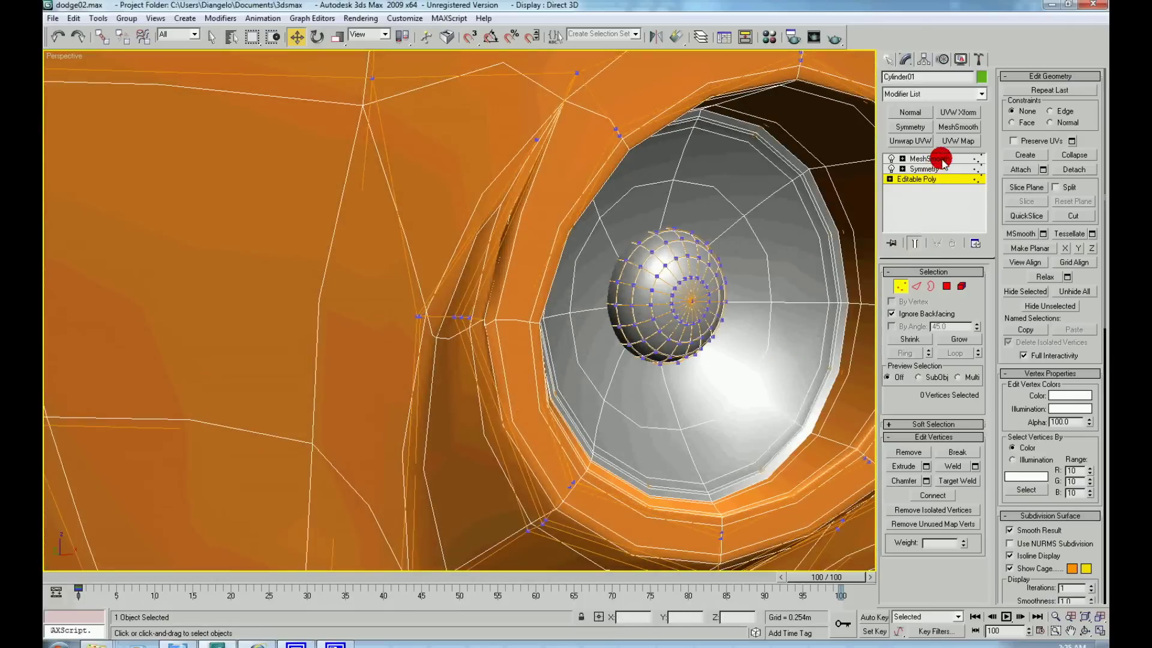
pyautogui.click(942, 159)
pyautogui.click(951, 243)
pyautogui.rightClick(669, 291)
pyautogui.click(650, 277)
pyautogui.click(954, 124)
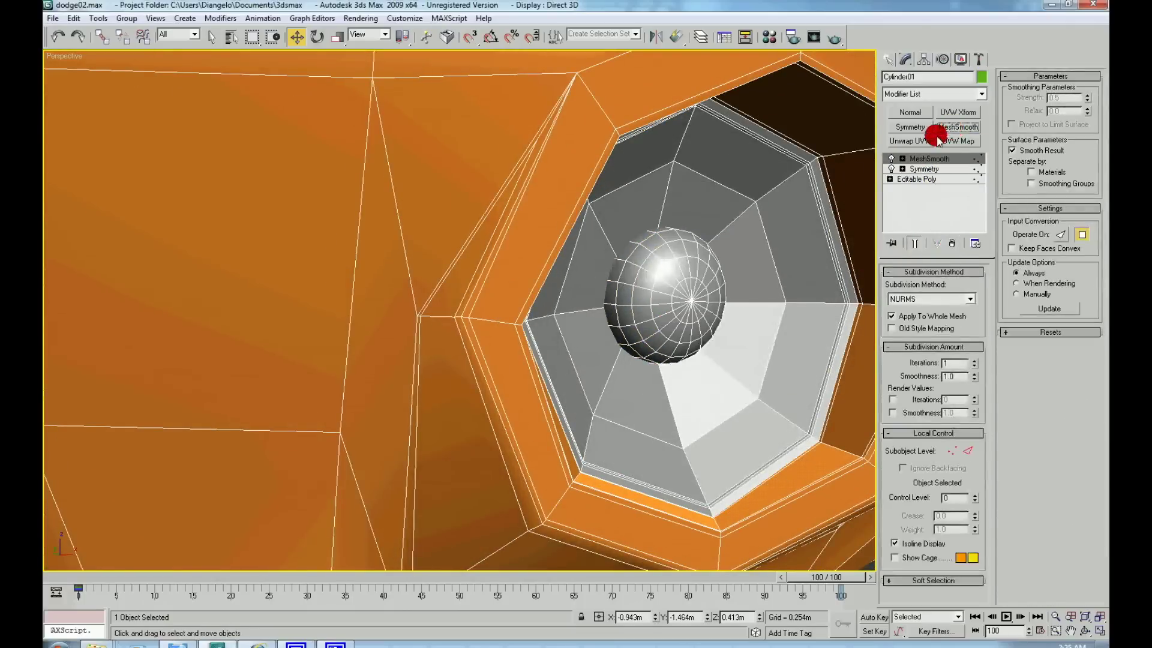
pyautogui.moveTo(695, 277); pyautogui.dragTo(670, 271, button='middle')
pyautogui.scroll(-3, 671, 275)
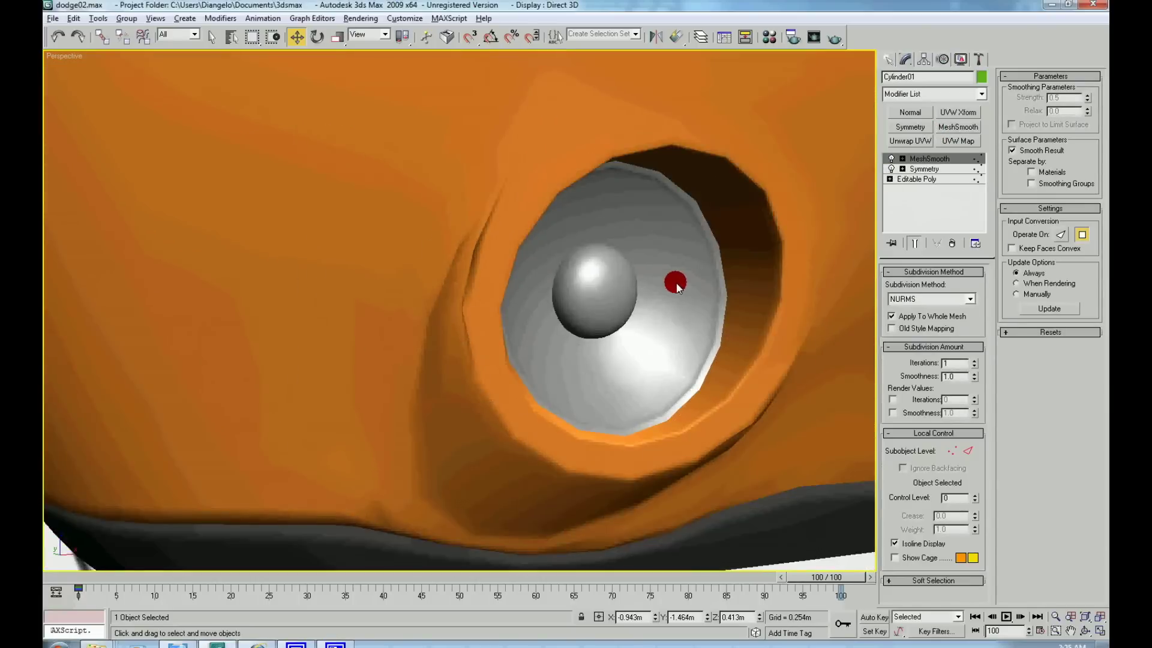